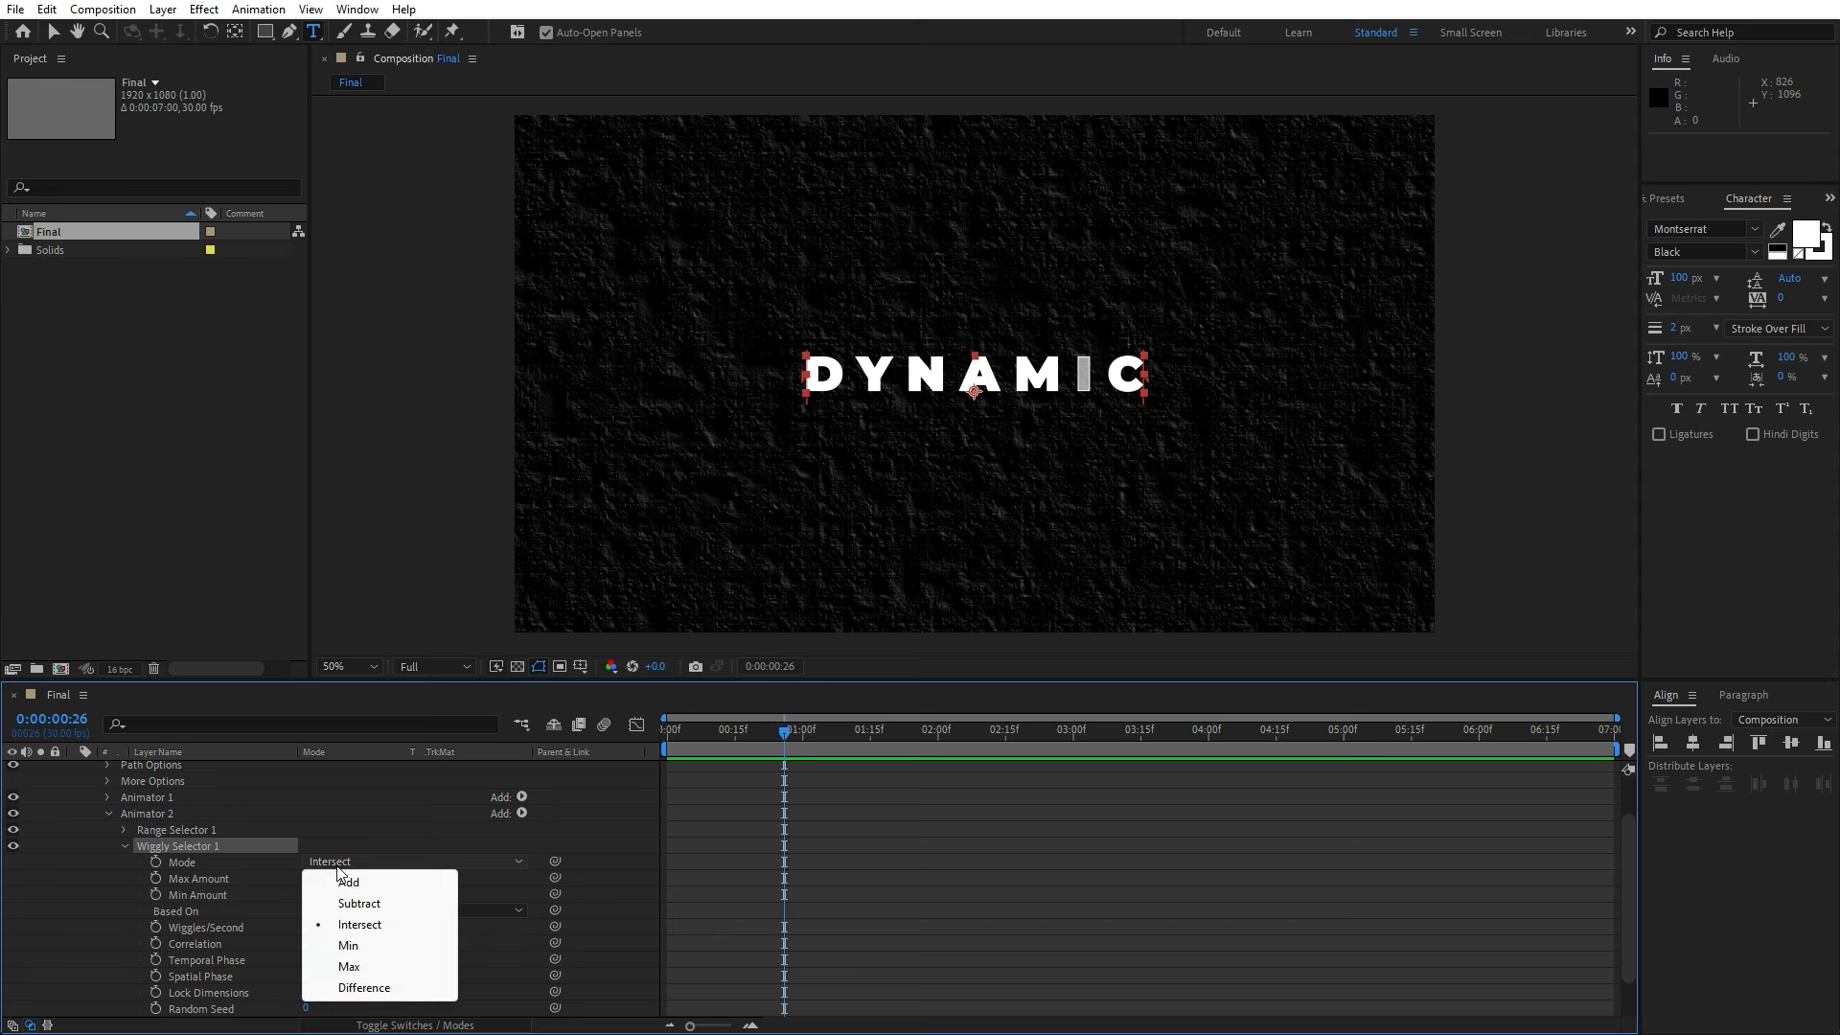
- Set Animator 2's Wiggly Selector mode to Subtract and its Wiggles/Second to 1
left_click(384, 904)
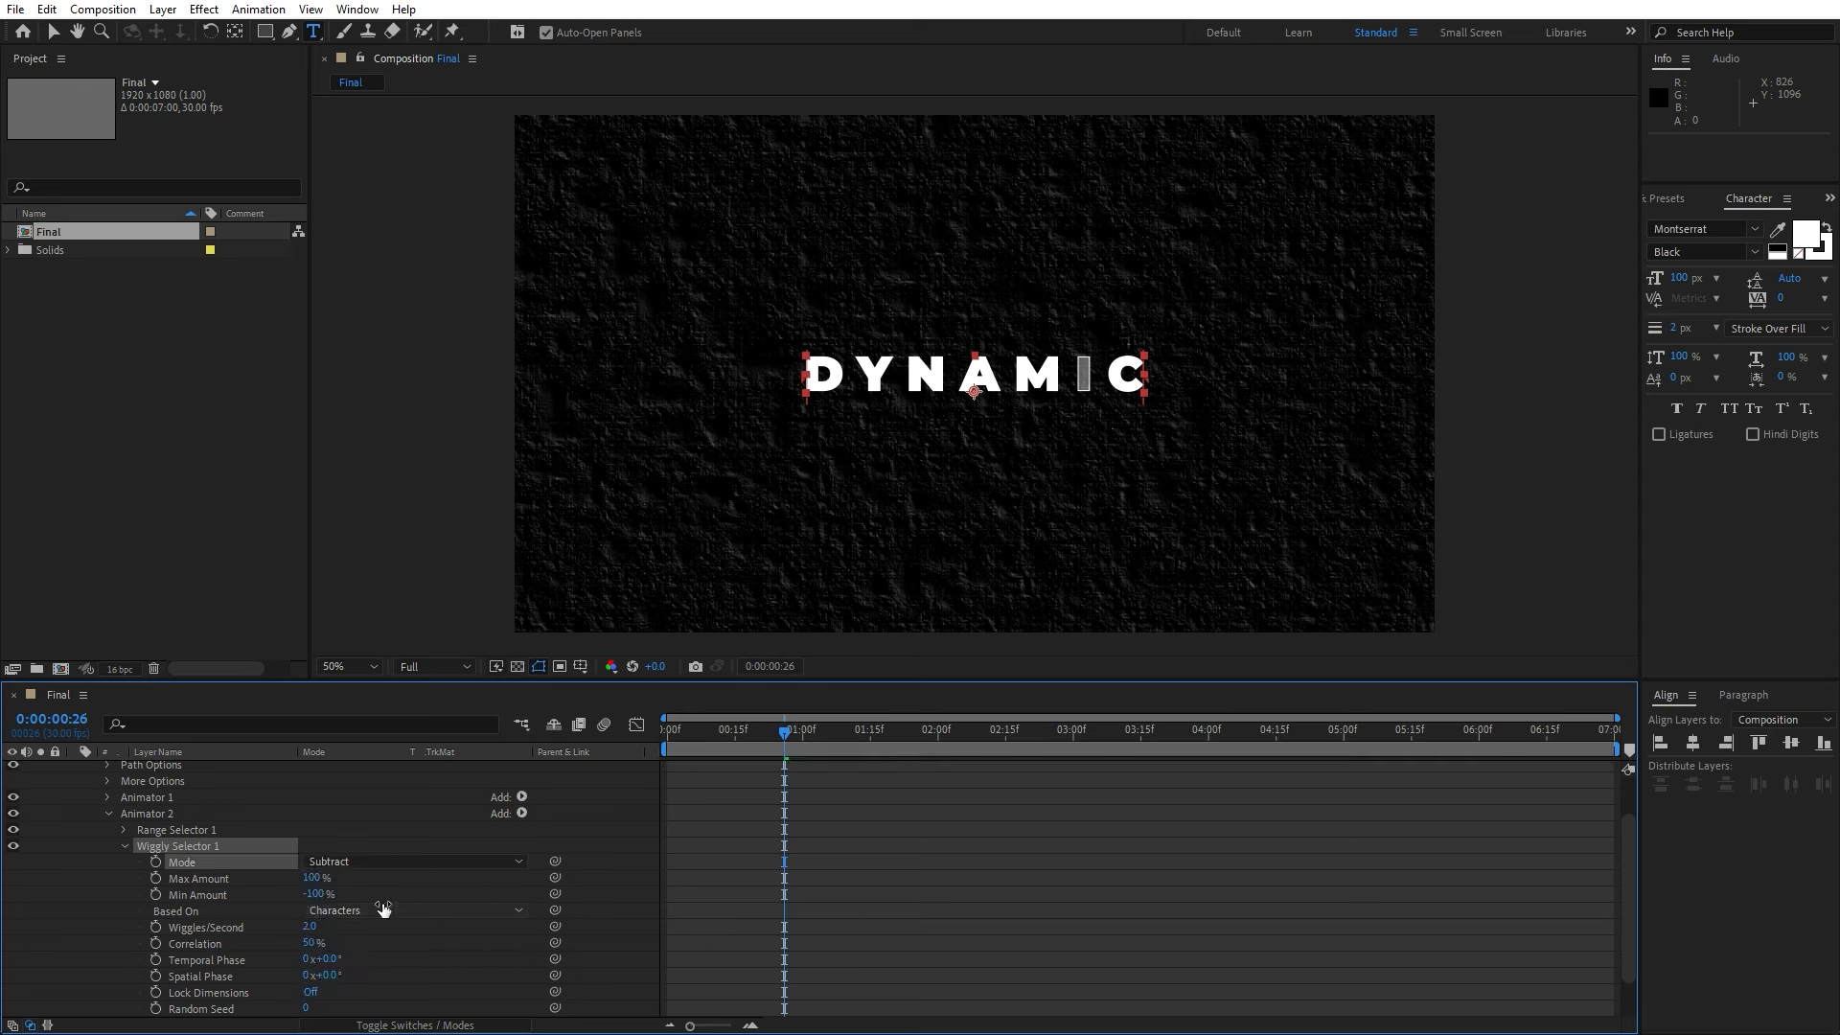
left_click(311, 928)
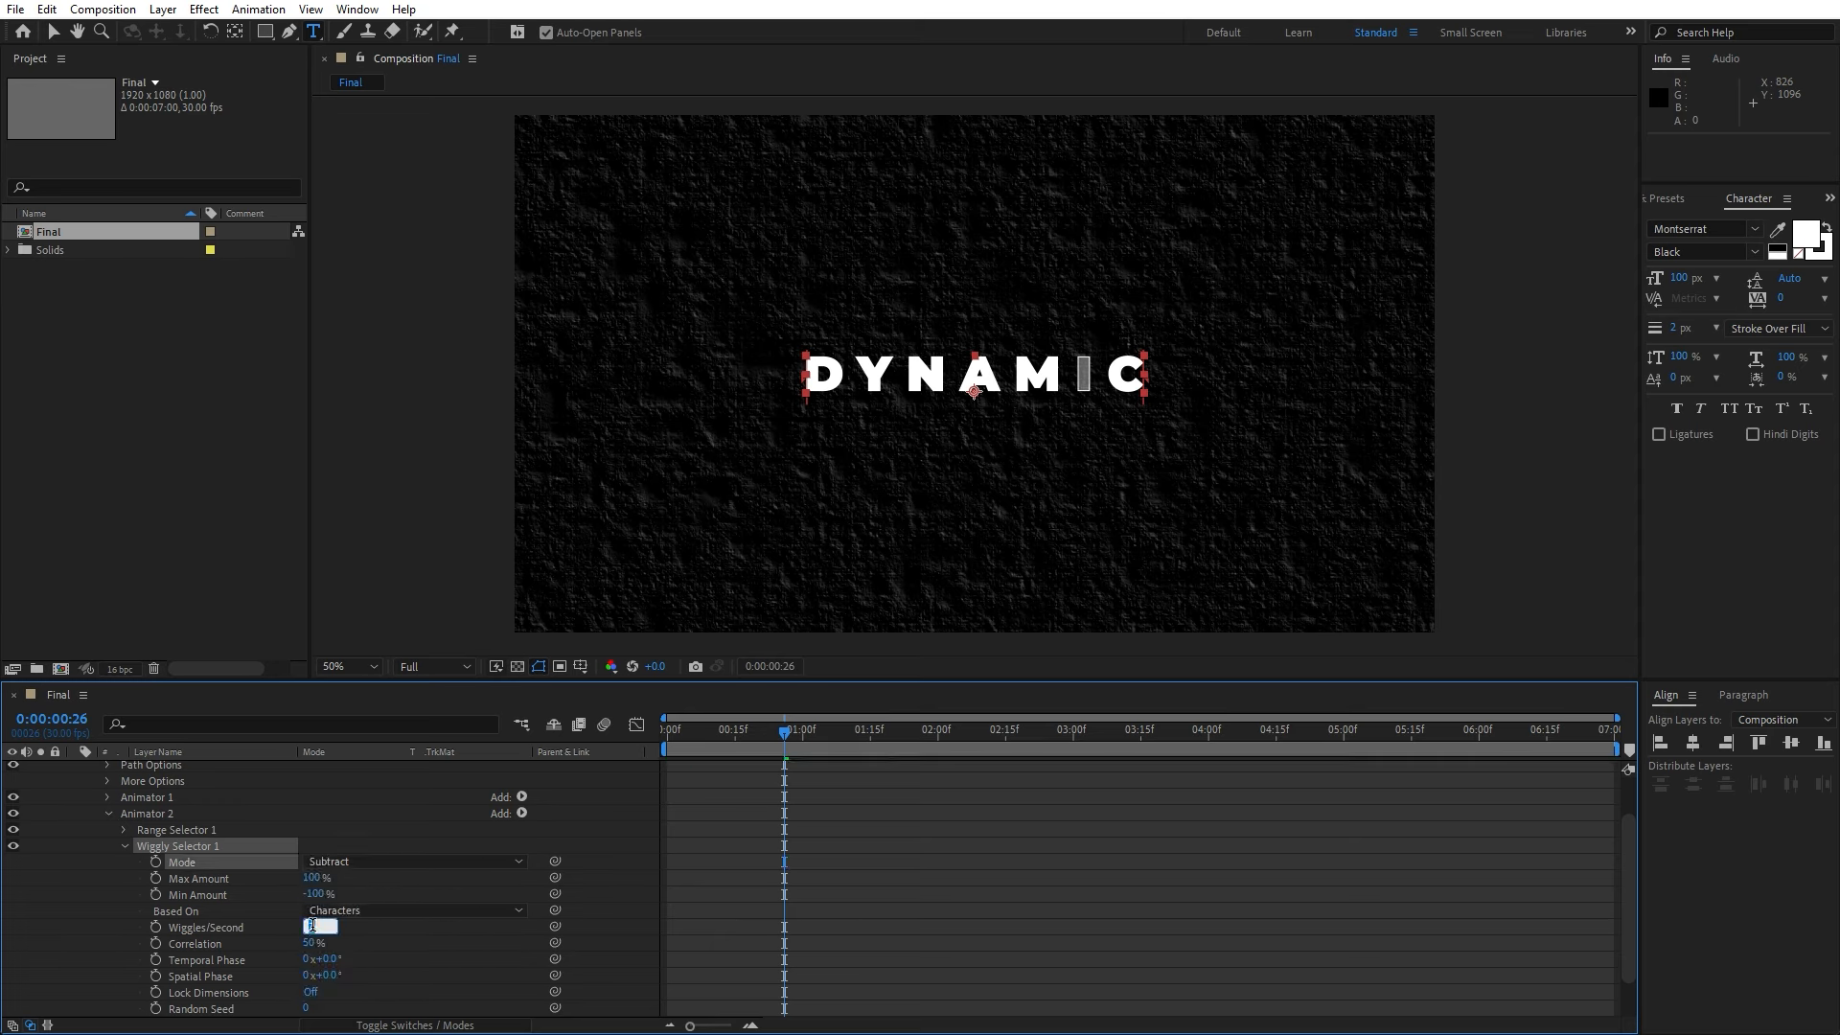
type("1")
left_click(75, 870)
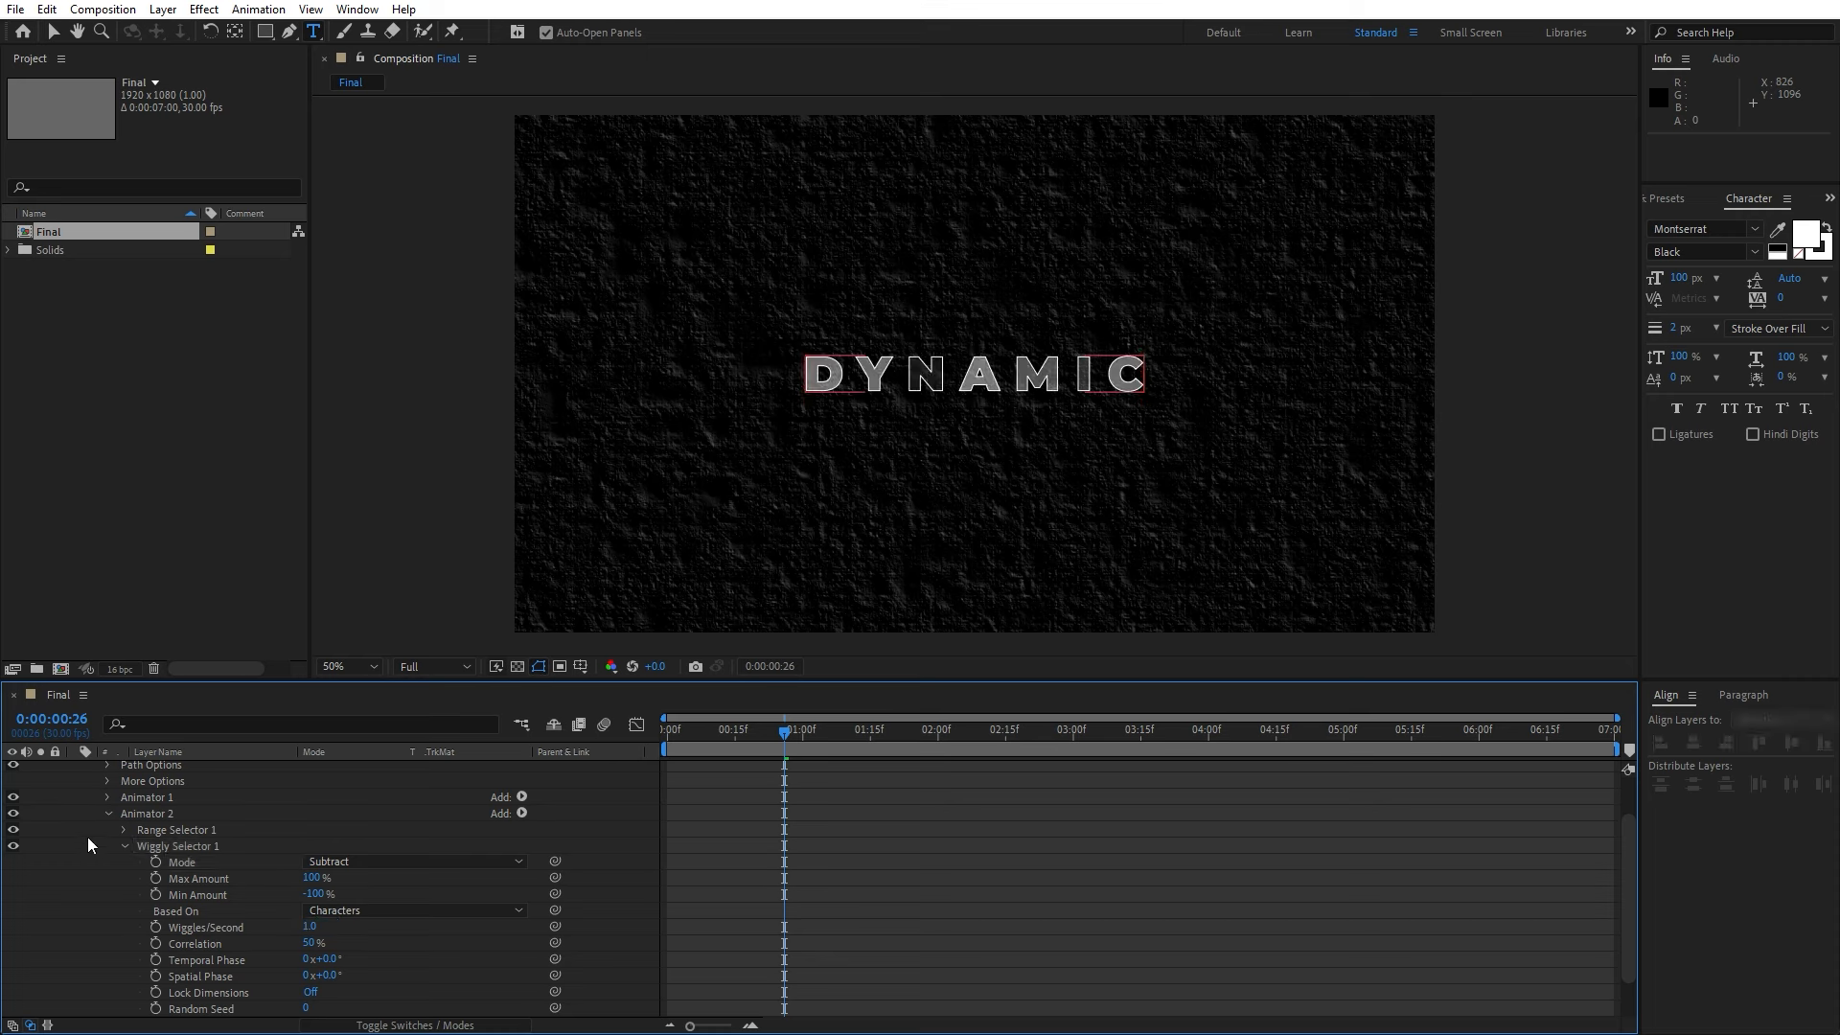
left_click(109, 814)
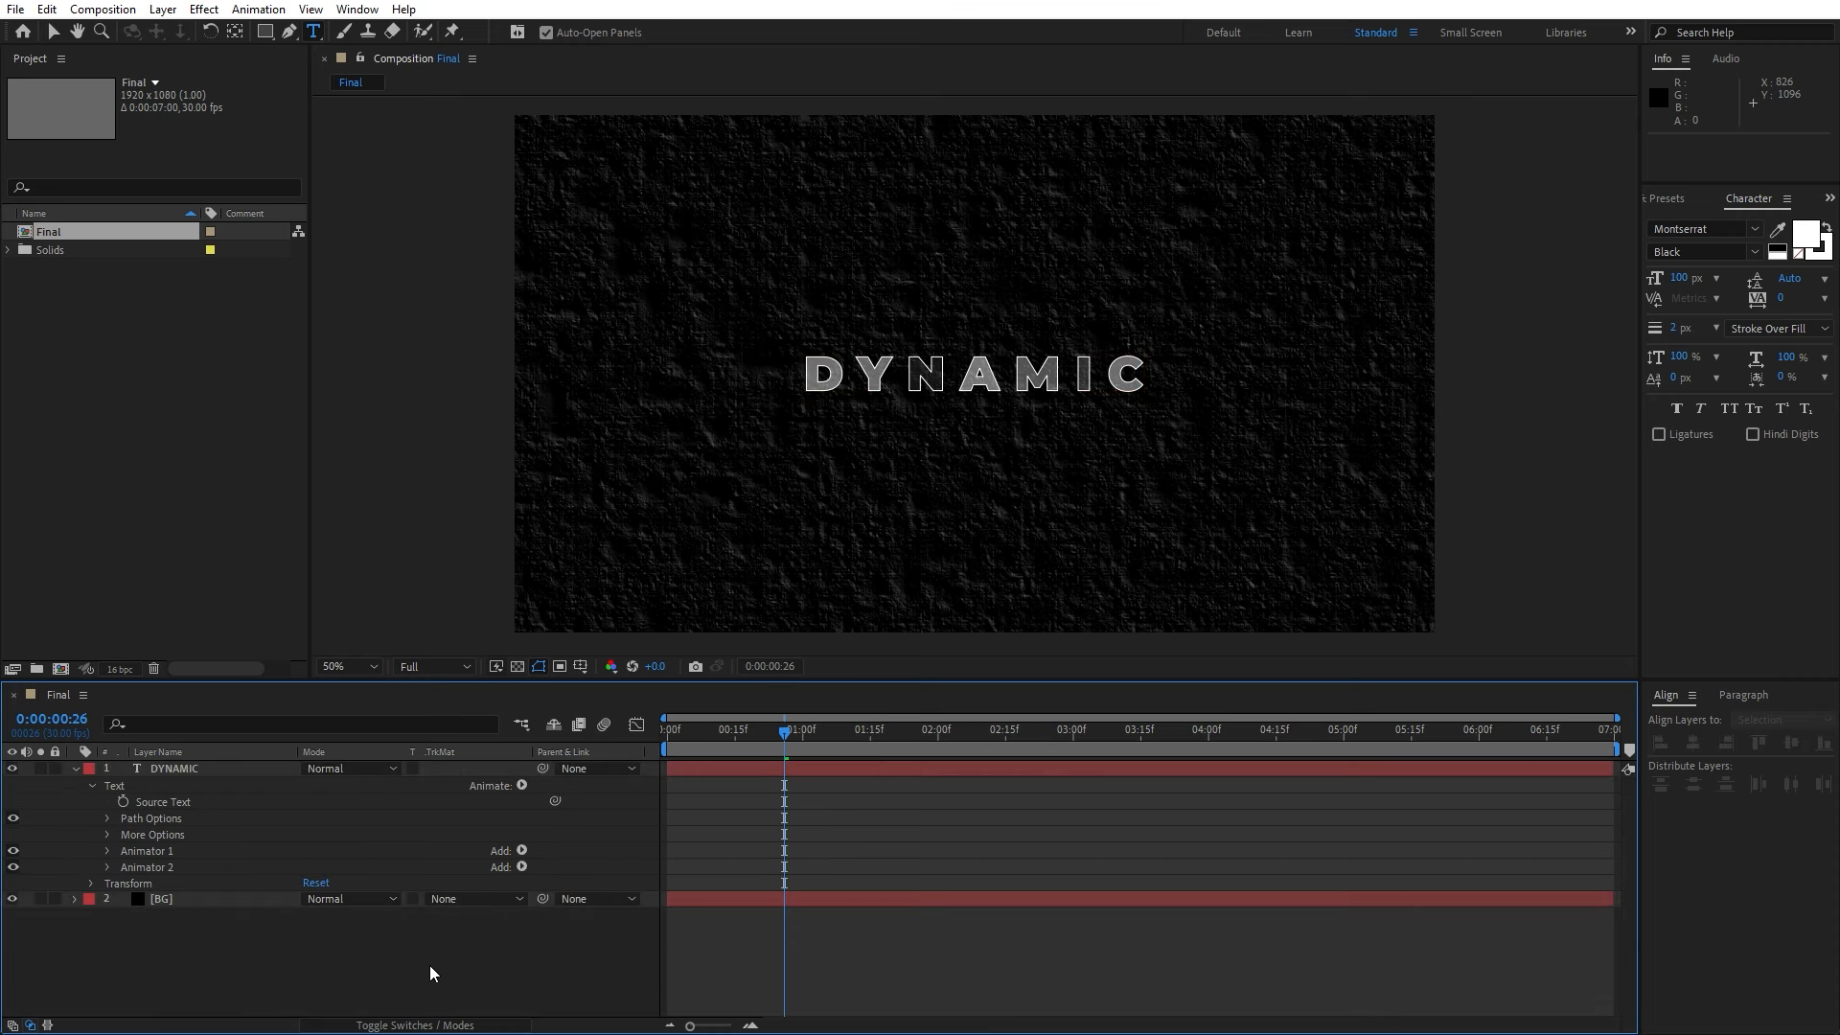
- Add a third animator to the DYNAMIC text layer with the Opacity and Position properties
left_click(521, 786)
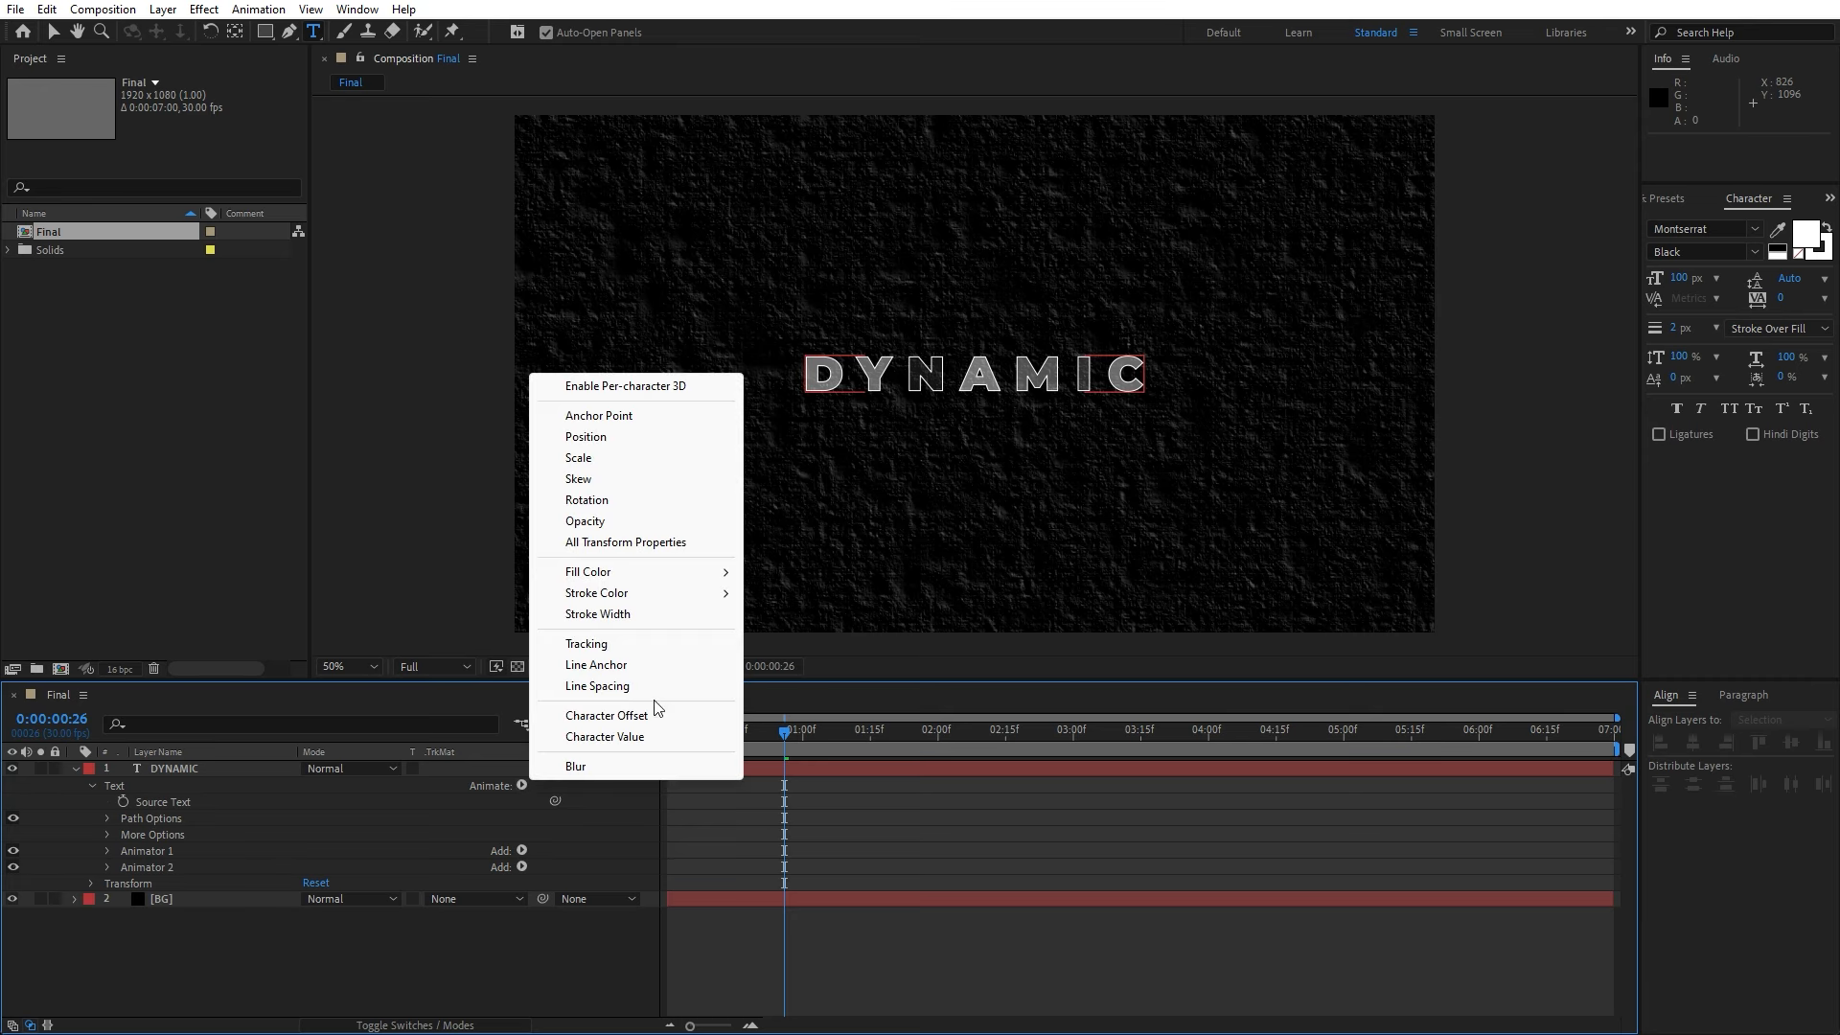
left_click(587, 521)
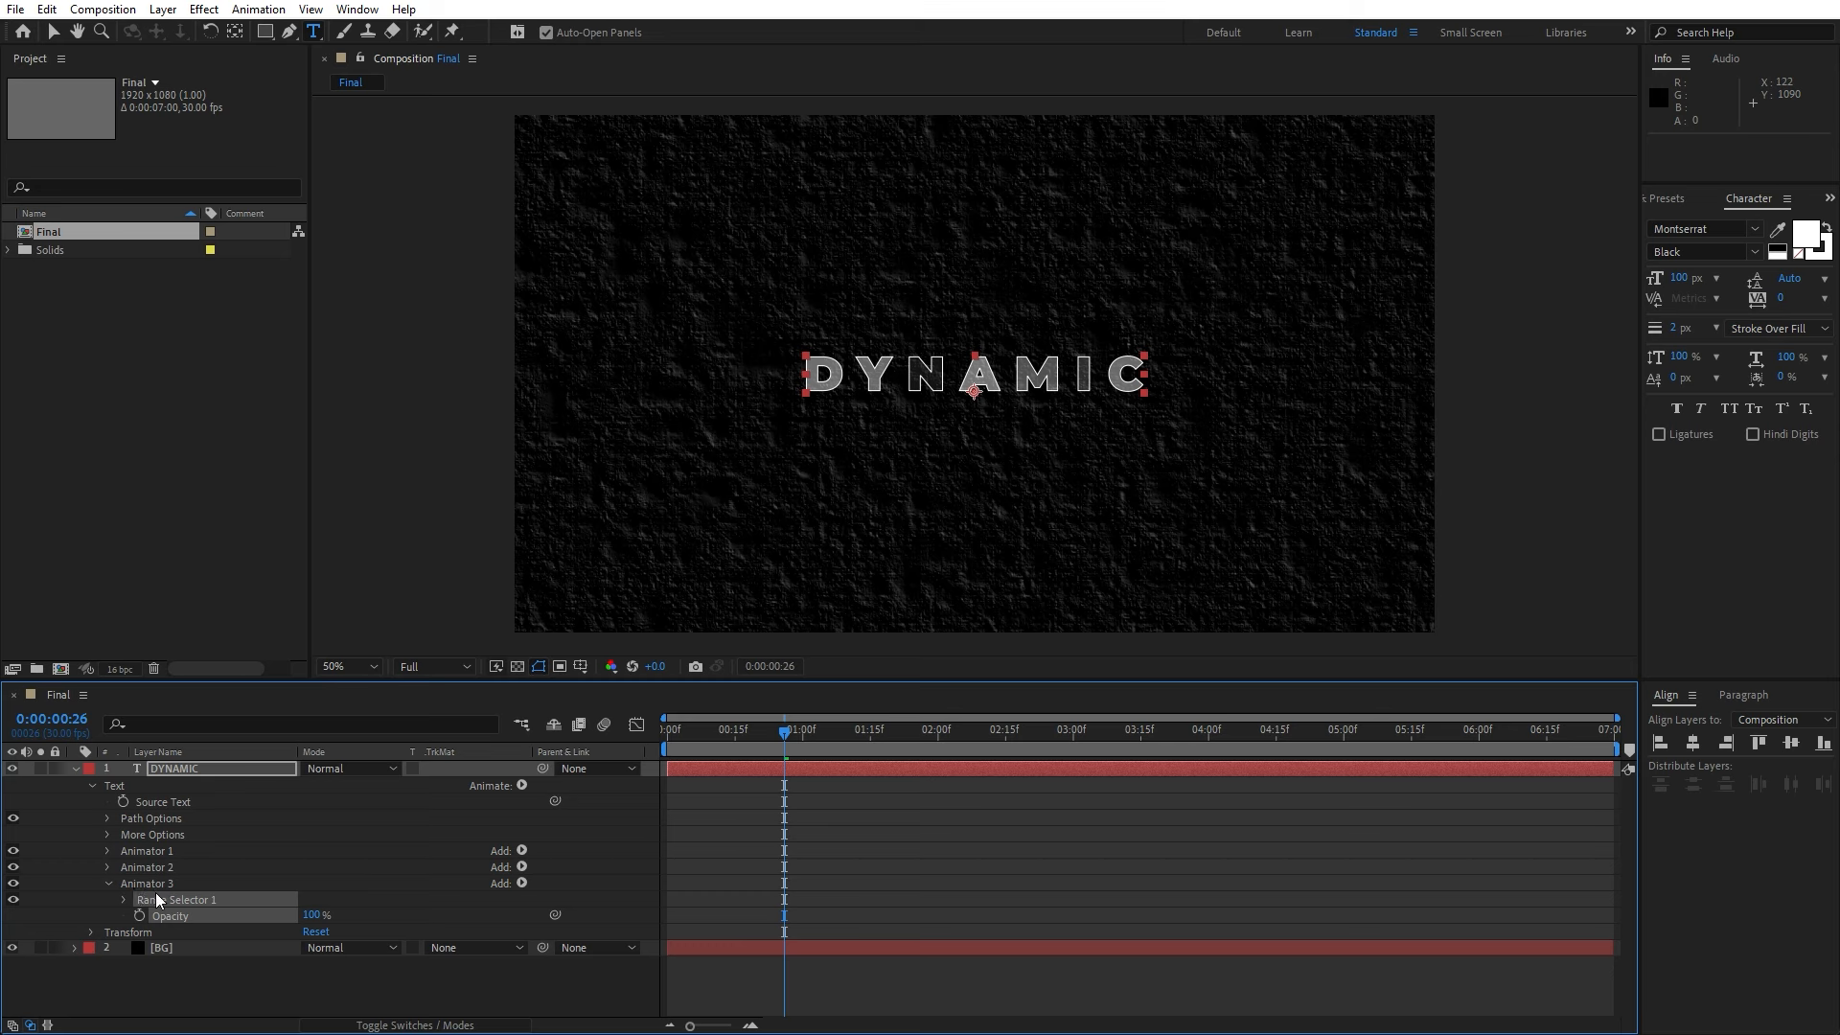
left_click(203, 985)
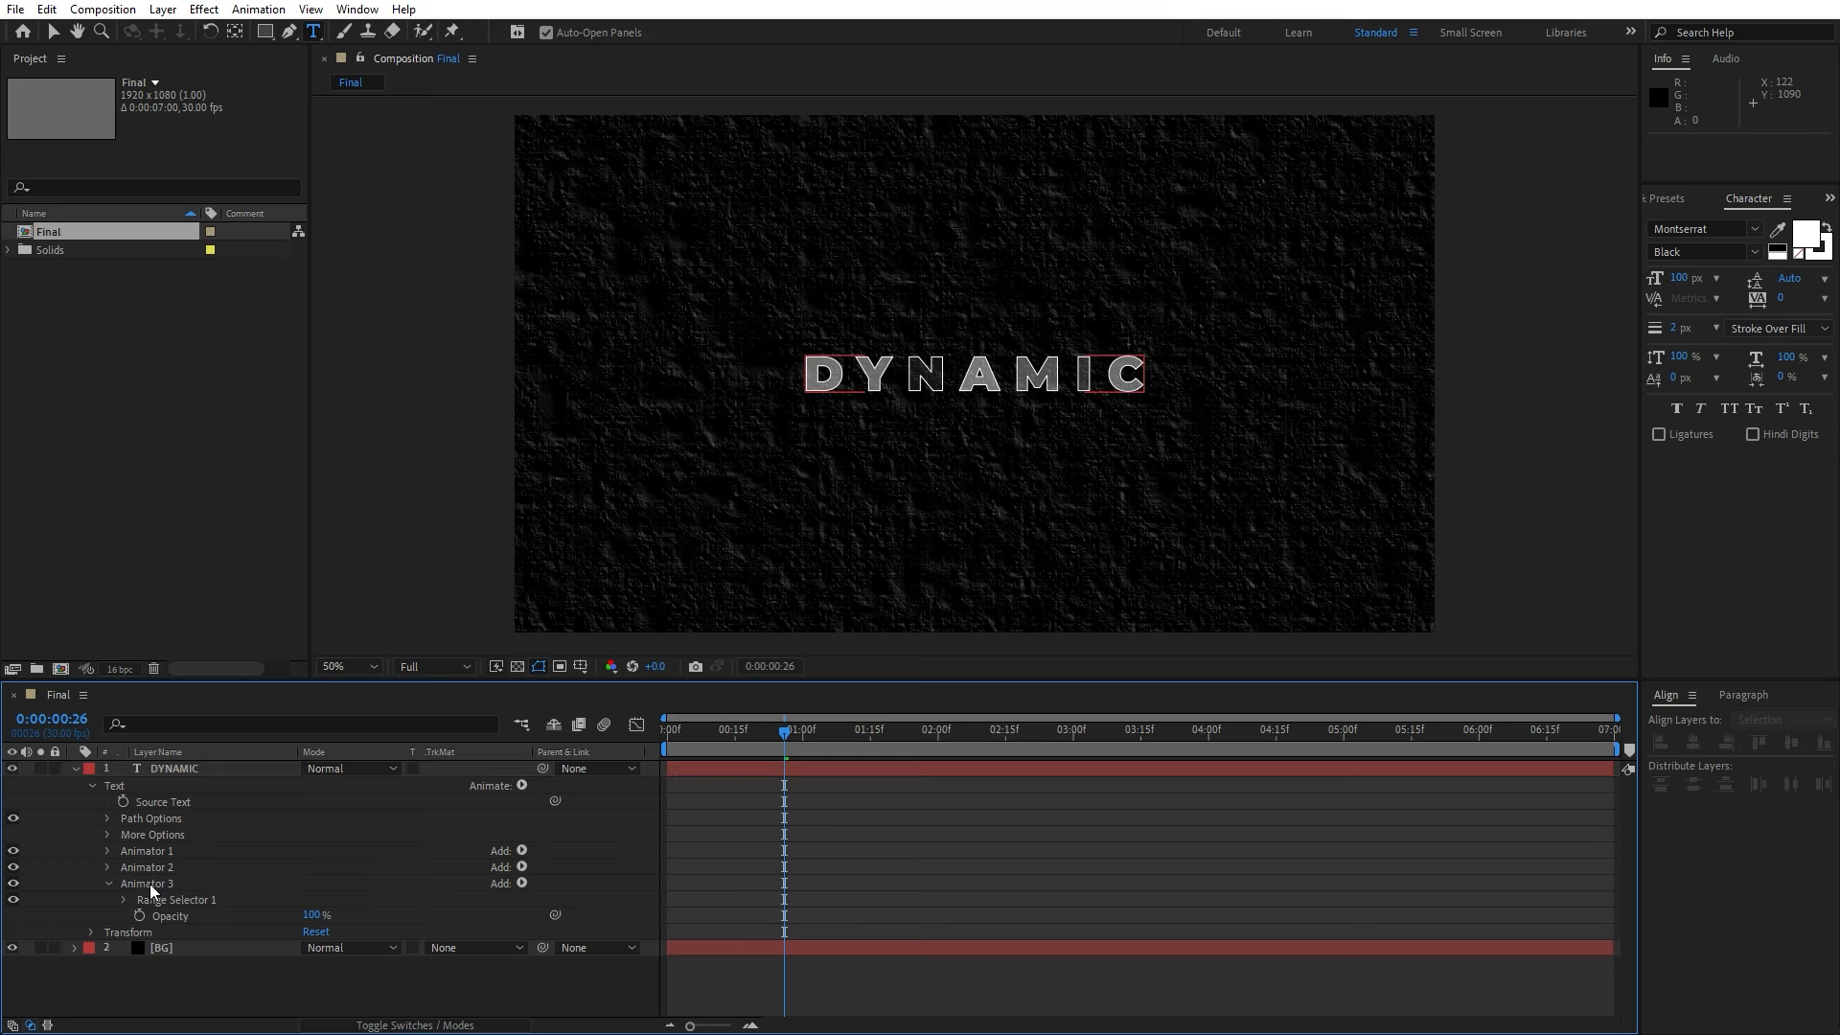
left_click(521, 882)
mouse_move(529, 889)
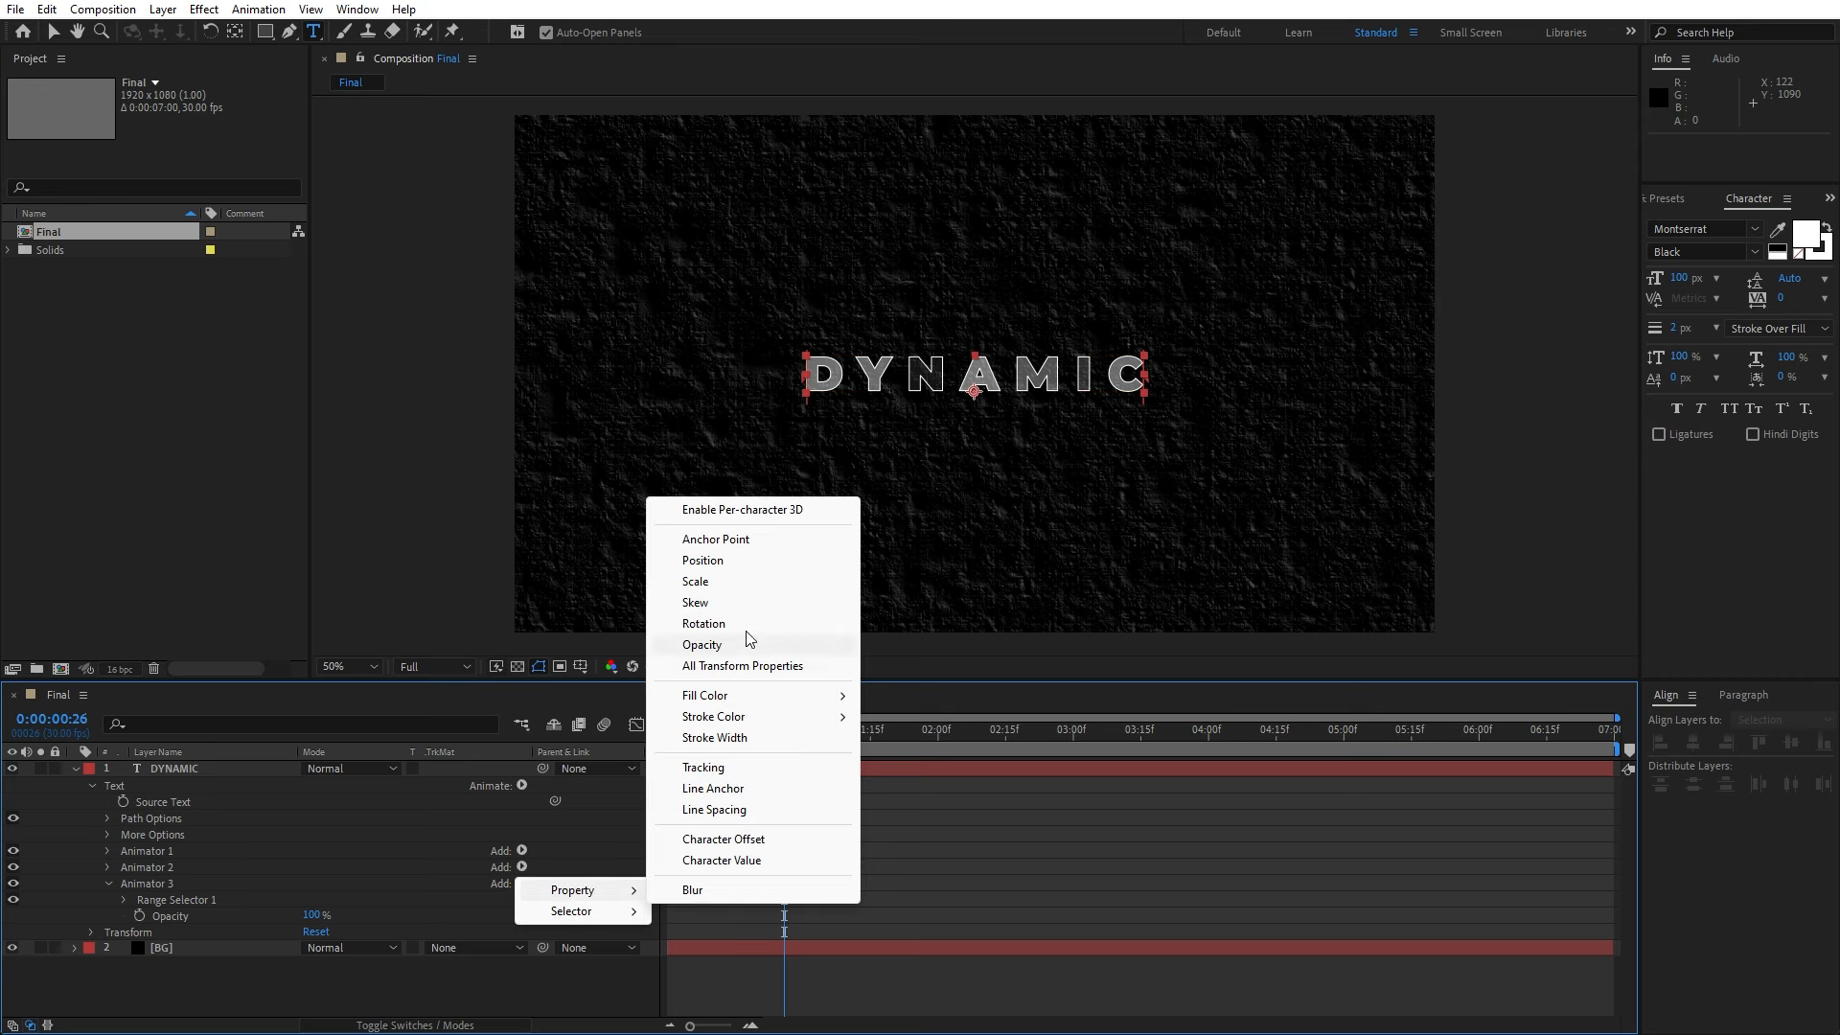
left_click(733, 562)
left_click(394, 837)
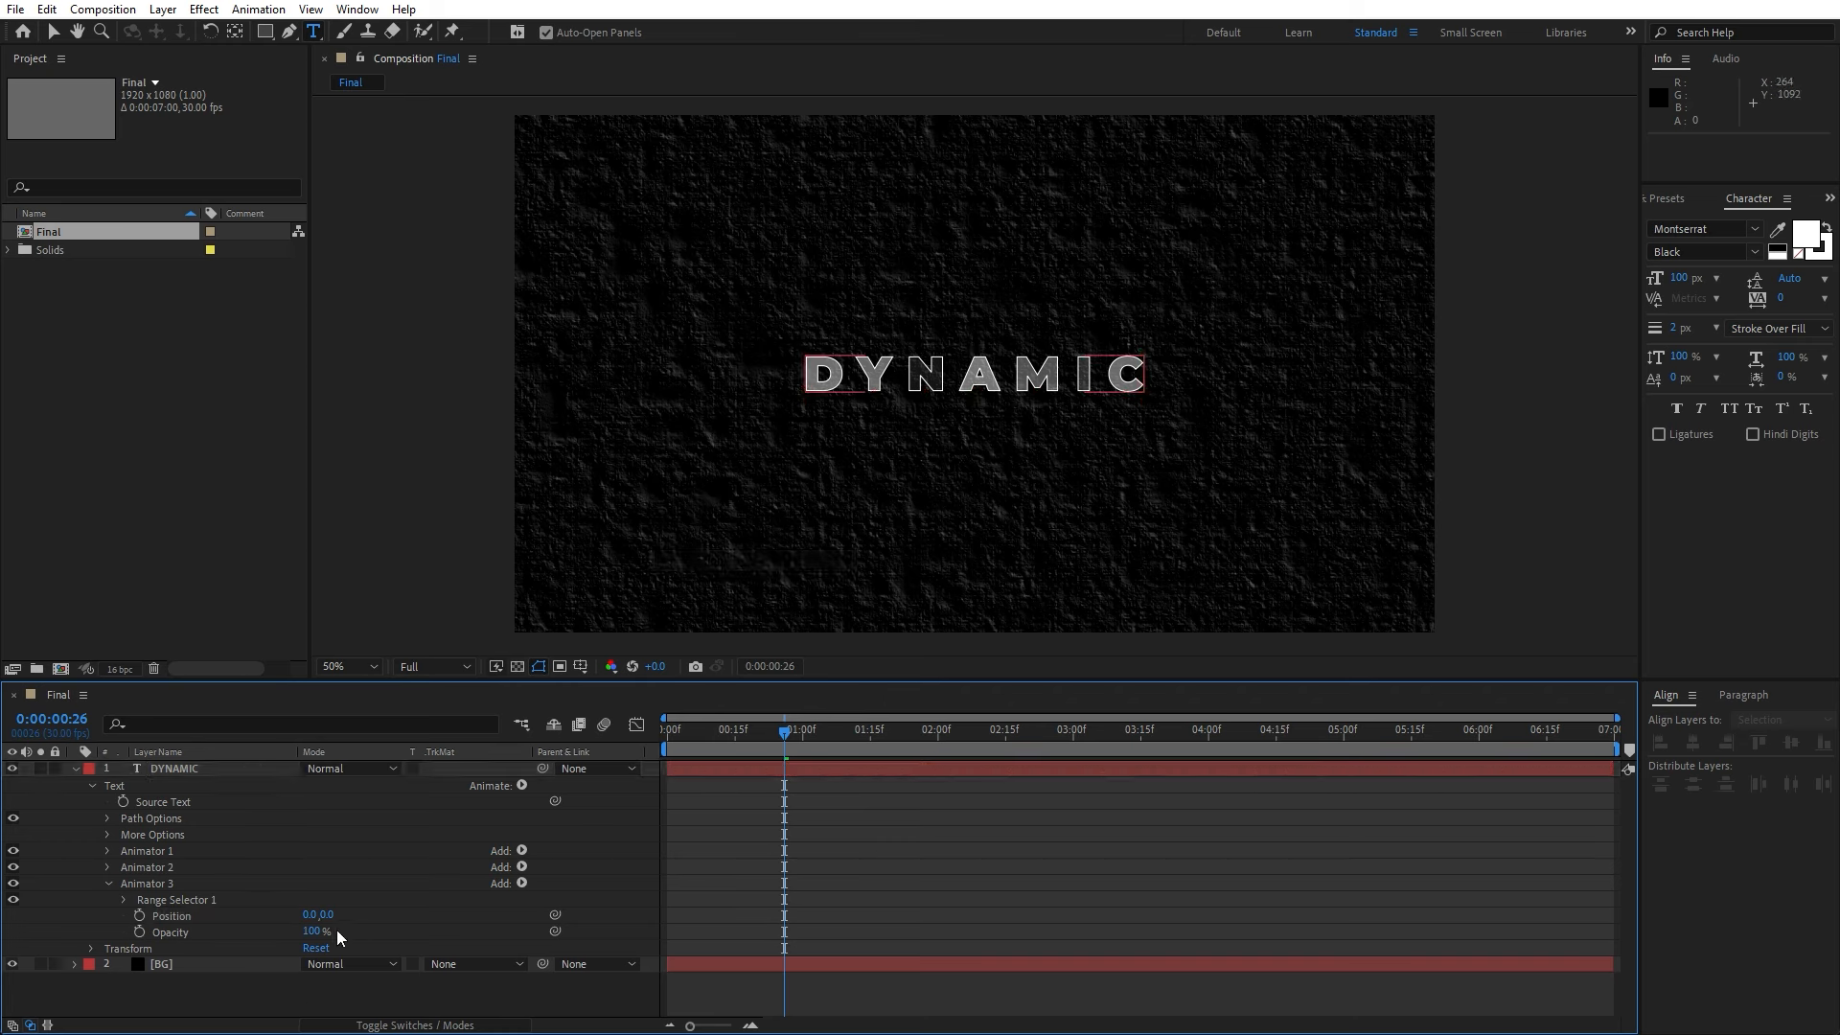
- Set Animator 3's Position to 0.0, 248.0 and its Opacity to 0%
left_click_drag(326, 917, 546, 929)
left_click_drag(313, 937, 163, 939)
- Keyframe the Offset of Animator 3's Range Selector at -100% at 0:00:00:00 and 100% at 0:00:01:28
left_click(124, 900)
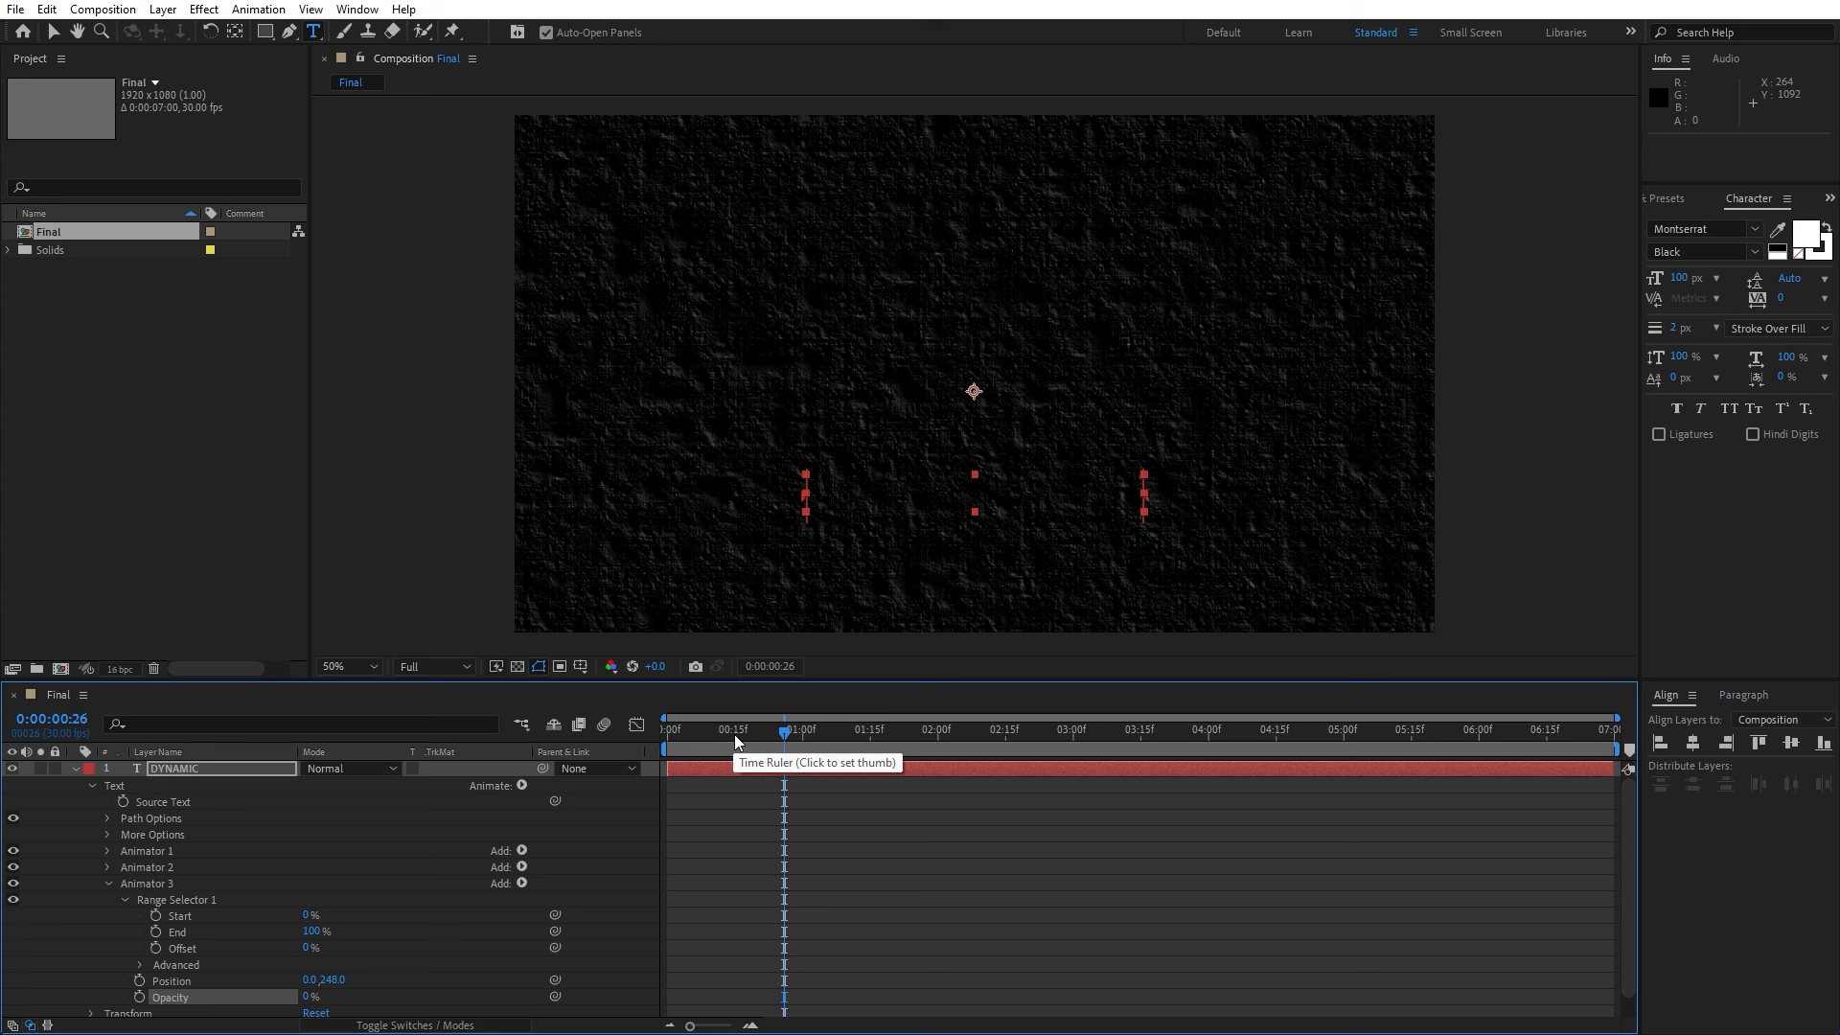
left_click_drag(734, 734, 647, 750)
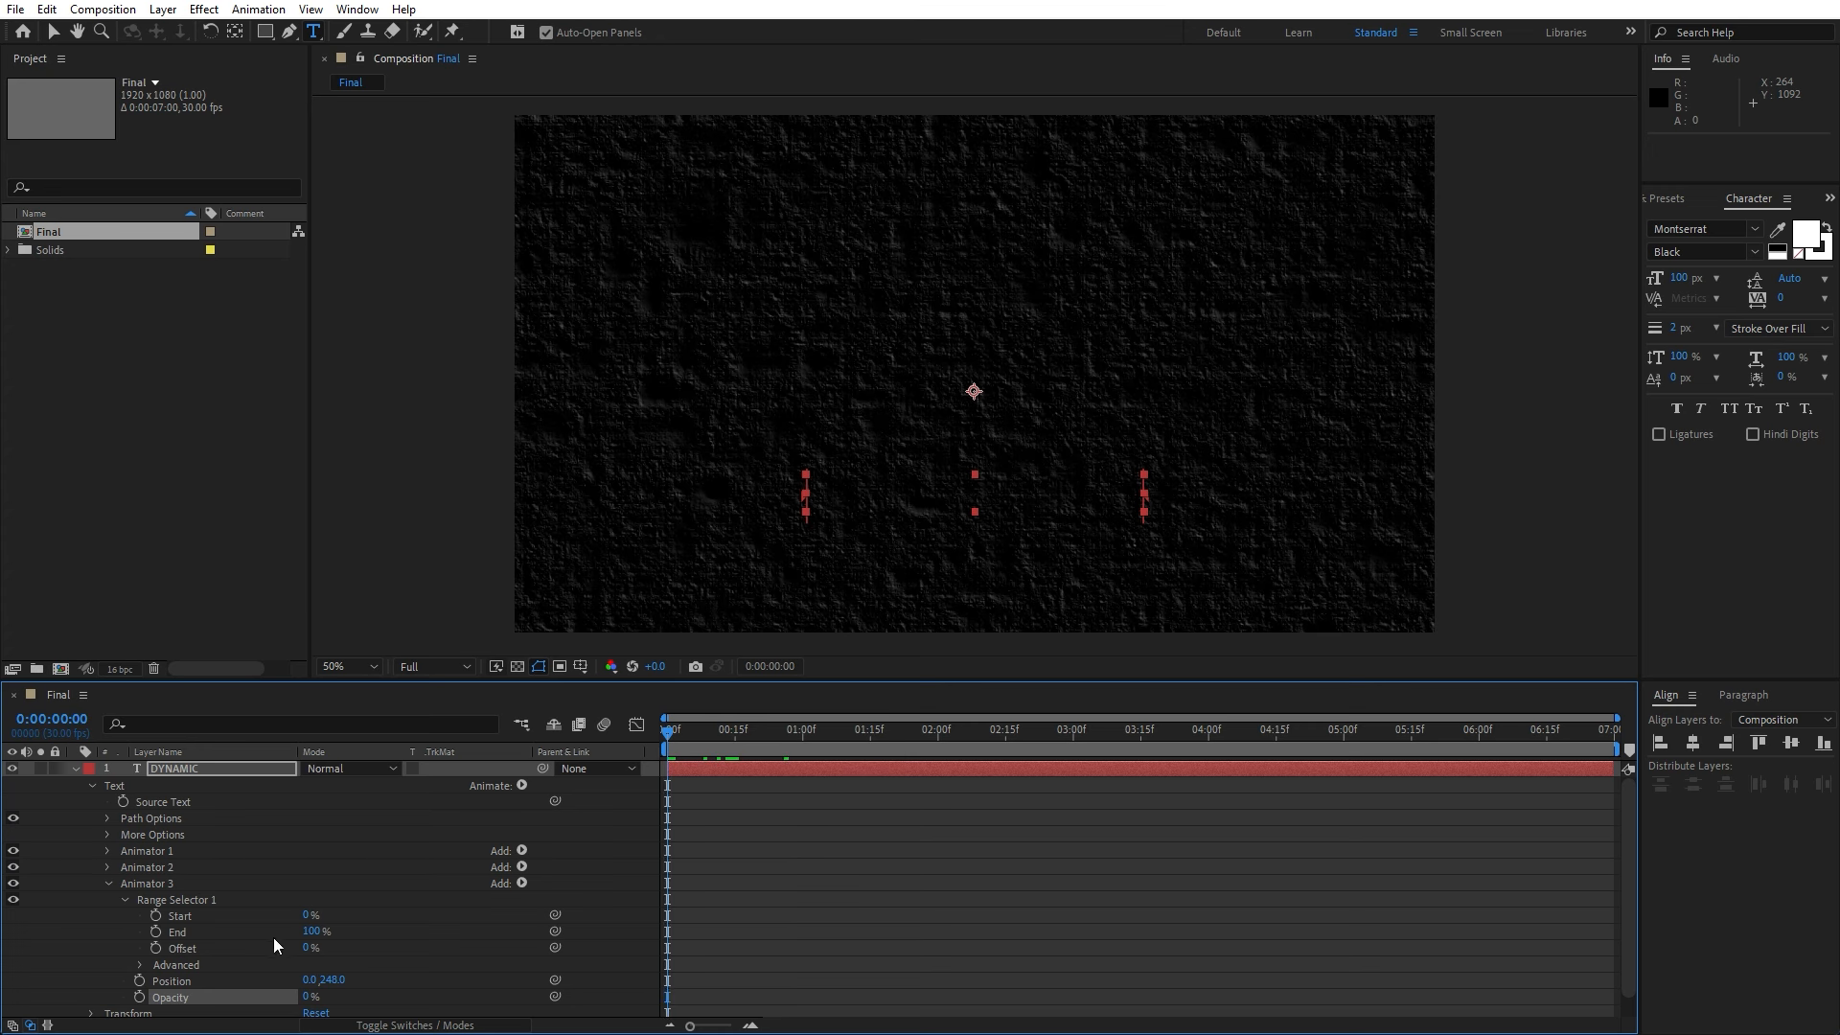
left_click(157, 949)
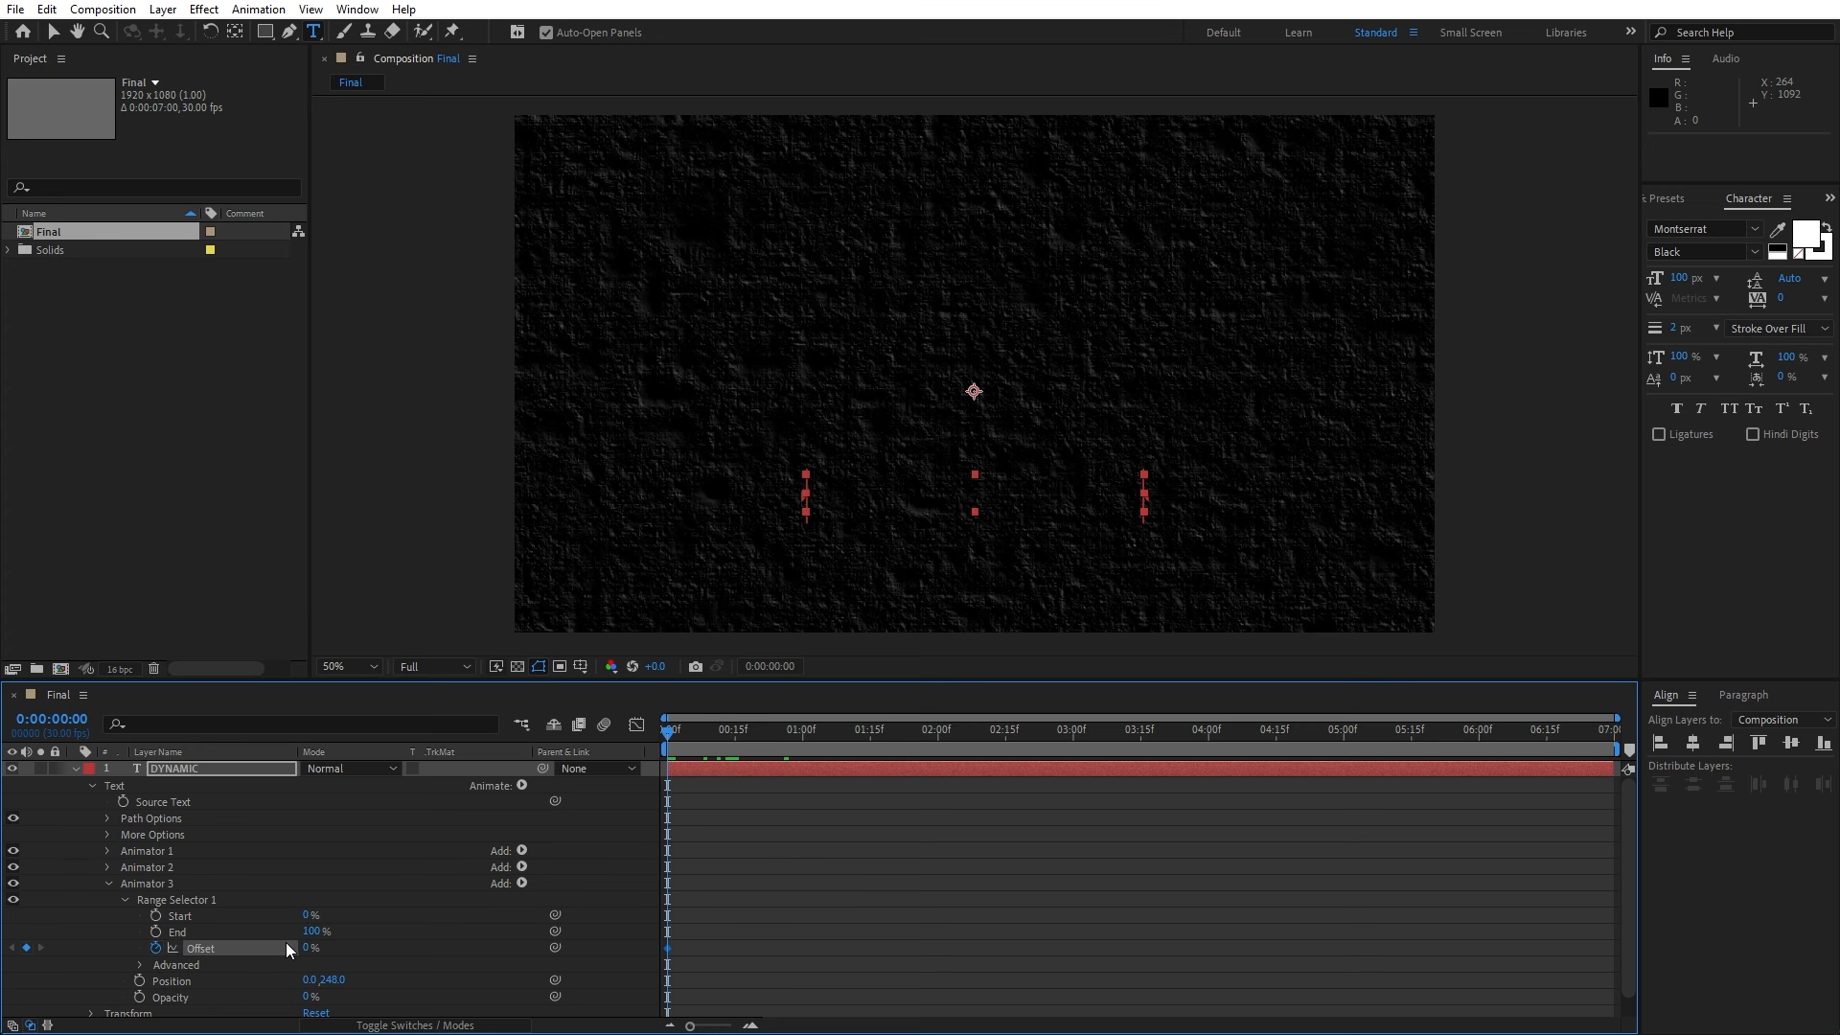
left_click_drag(305, 949, 165, 952)
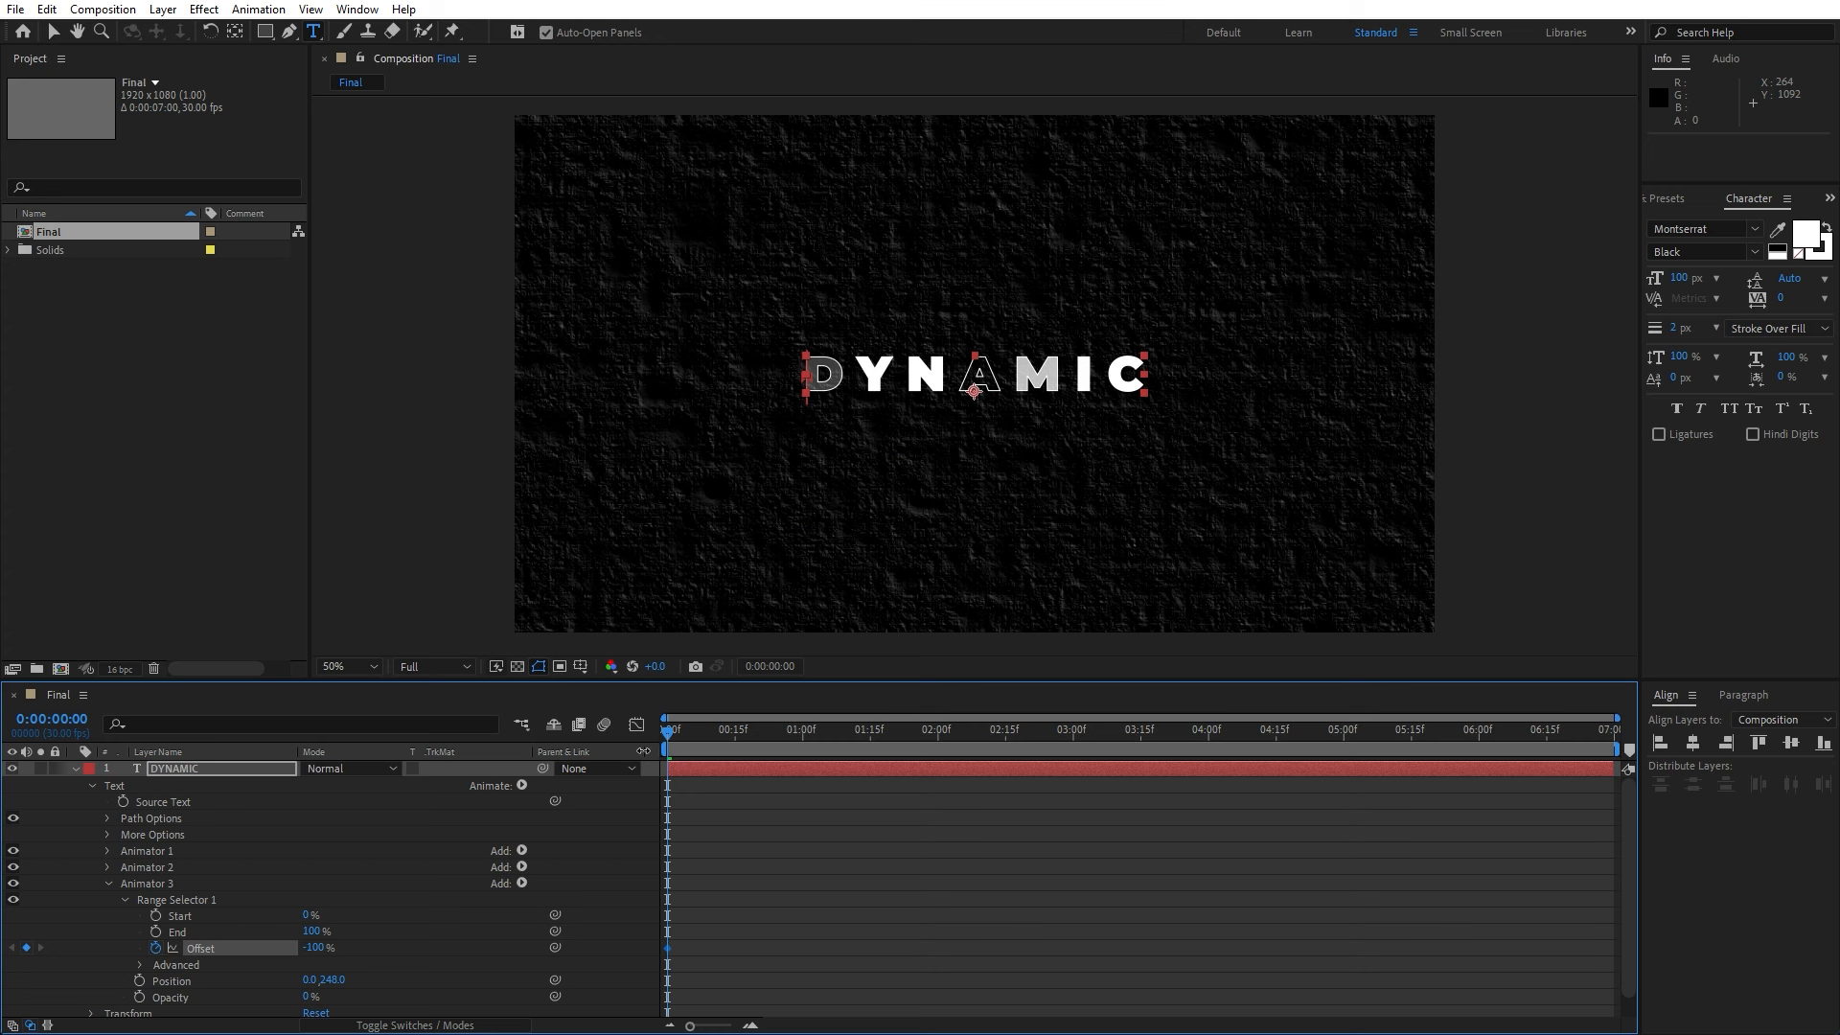
left_click_drag(681, 748, 927, 753)
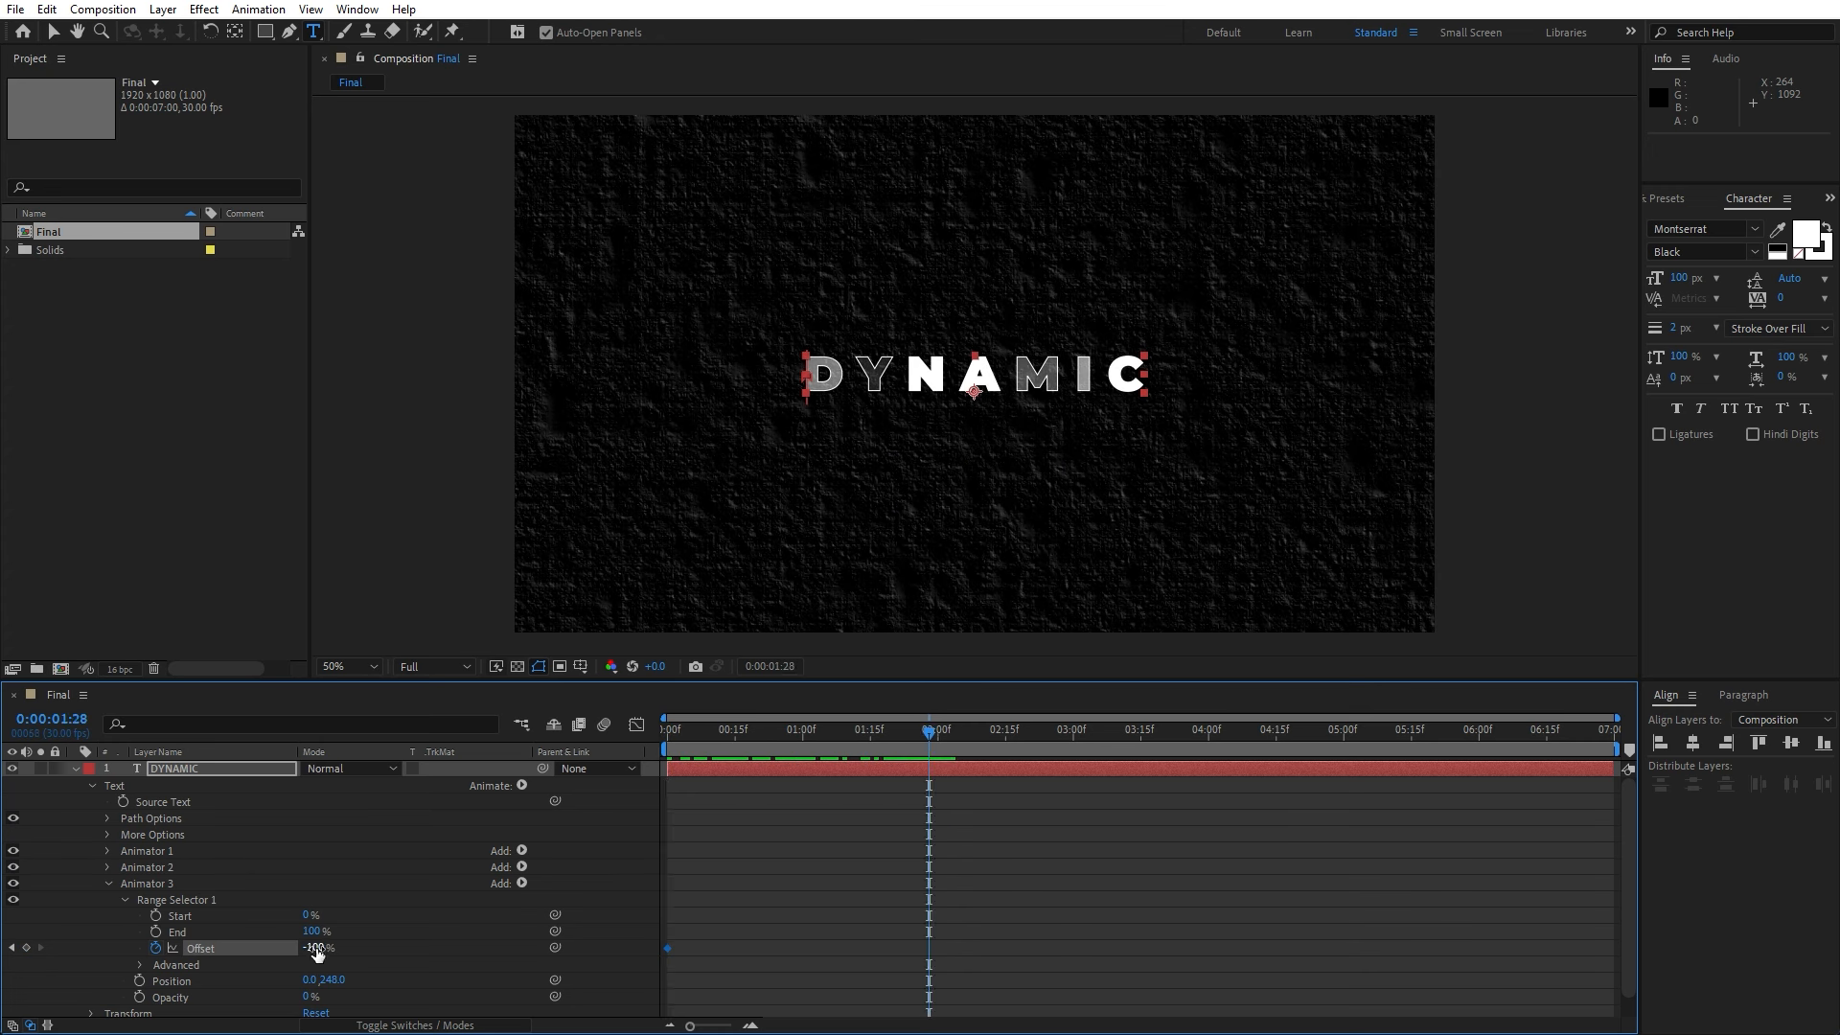
left_click_drag(317, 952, 571, 957)
- In the advanced options of Animator 3's Range Selector, set Shape to Ramp Up and Ease High to 50%
left_click(140, 966)
scroll(250, 951, "down", 2)
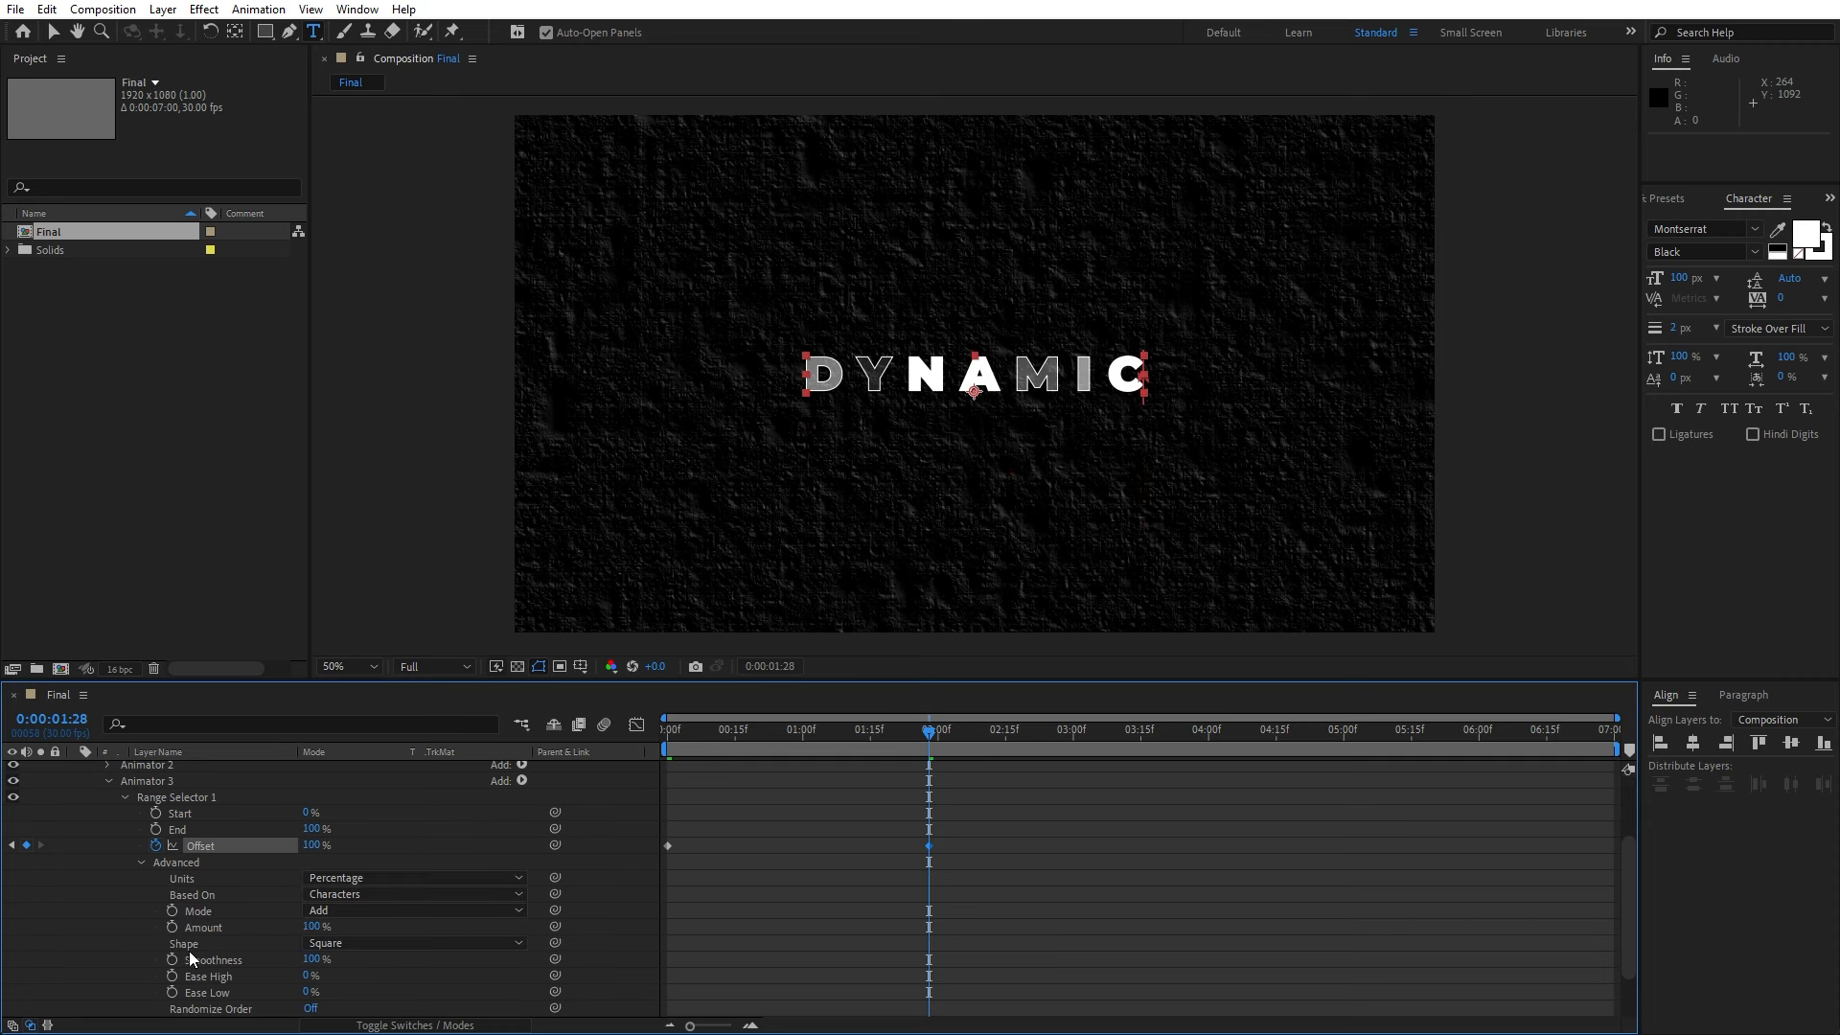
left_click(349, 944)
left_click(378, 841)
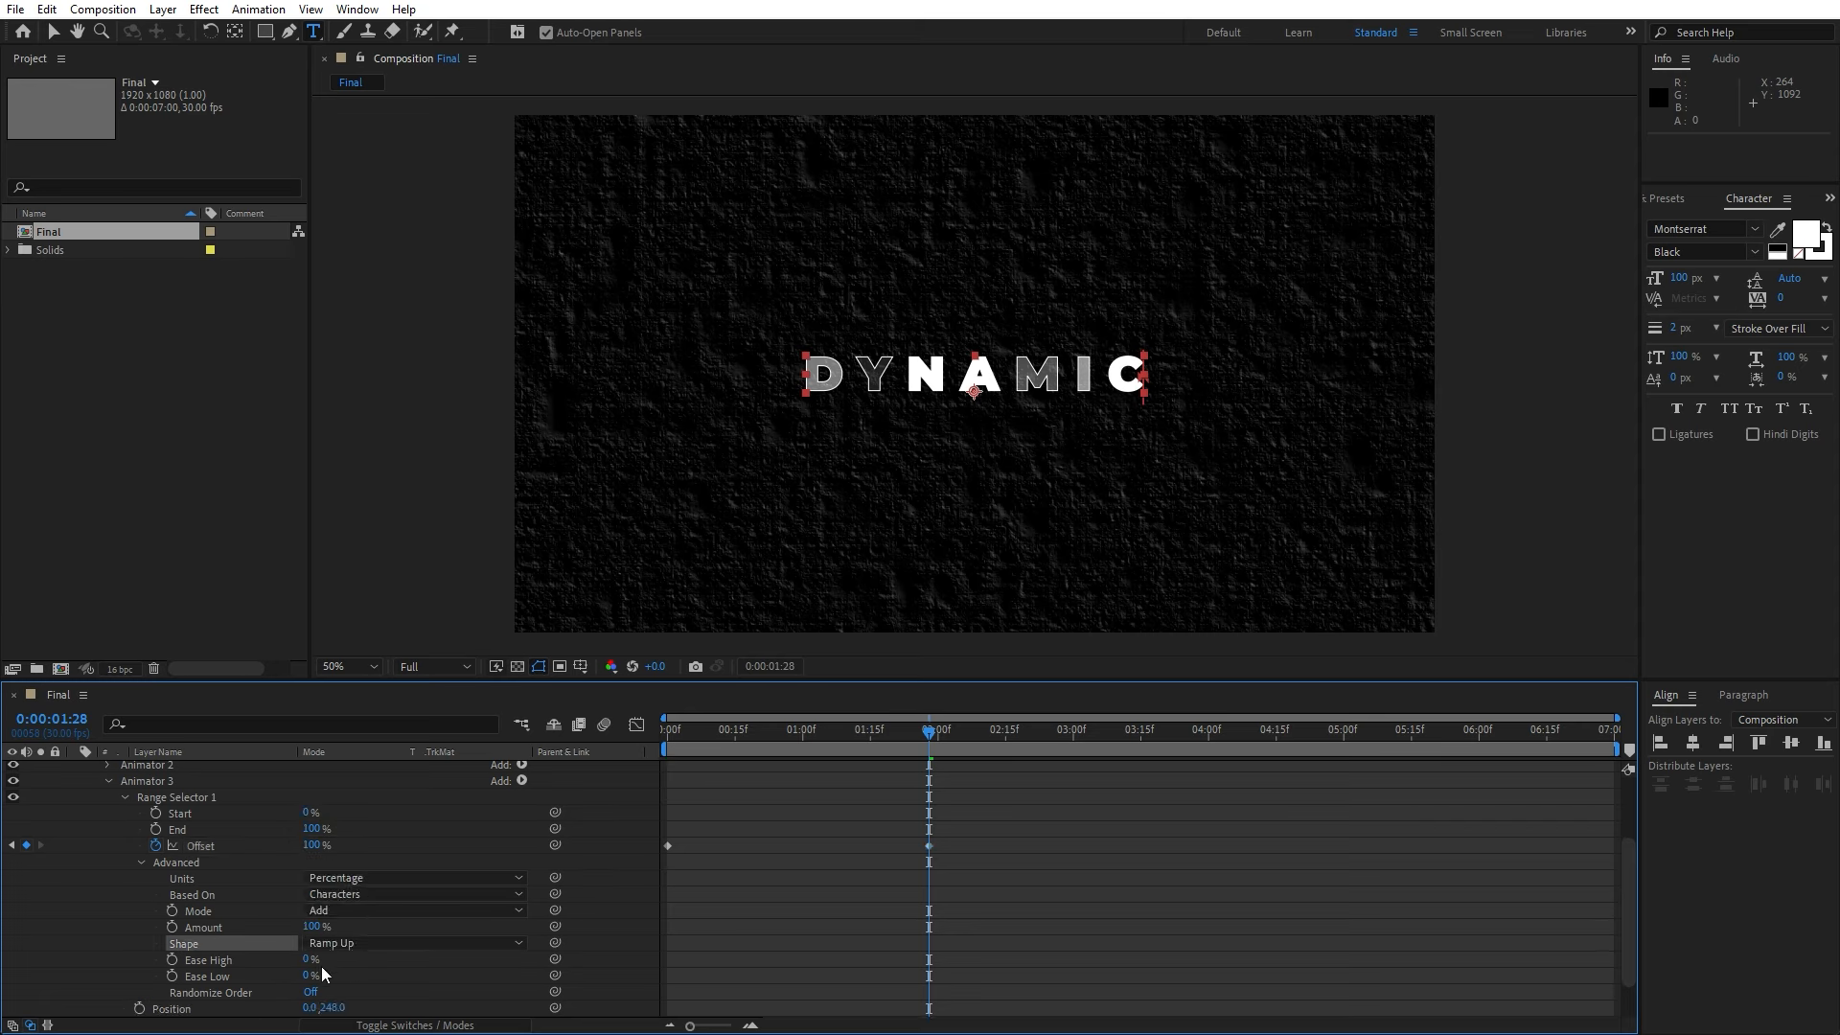
left_click(305, 961)
left_click(115, 926)
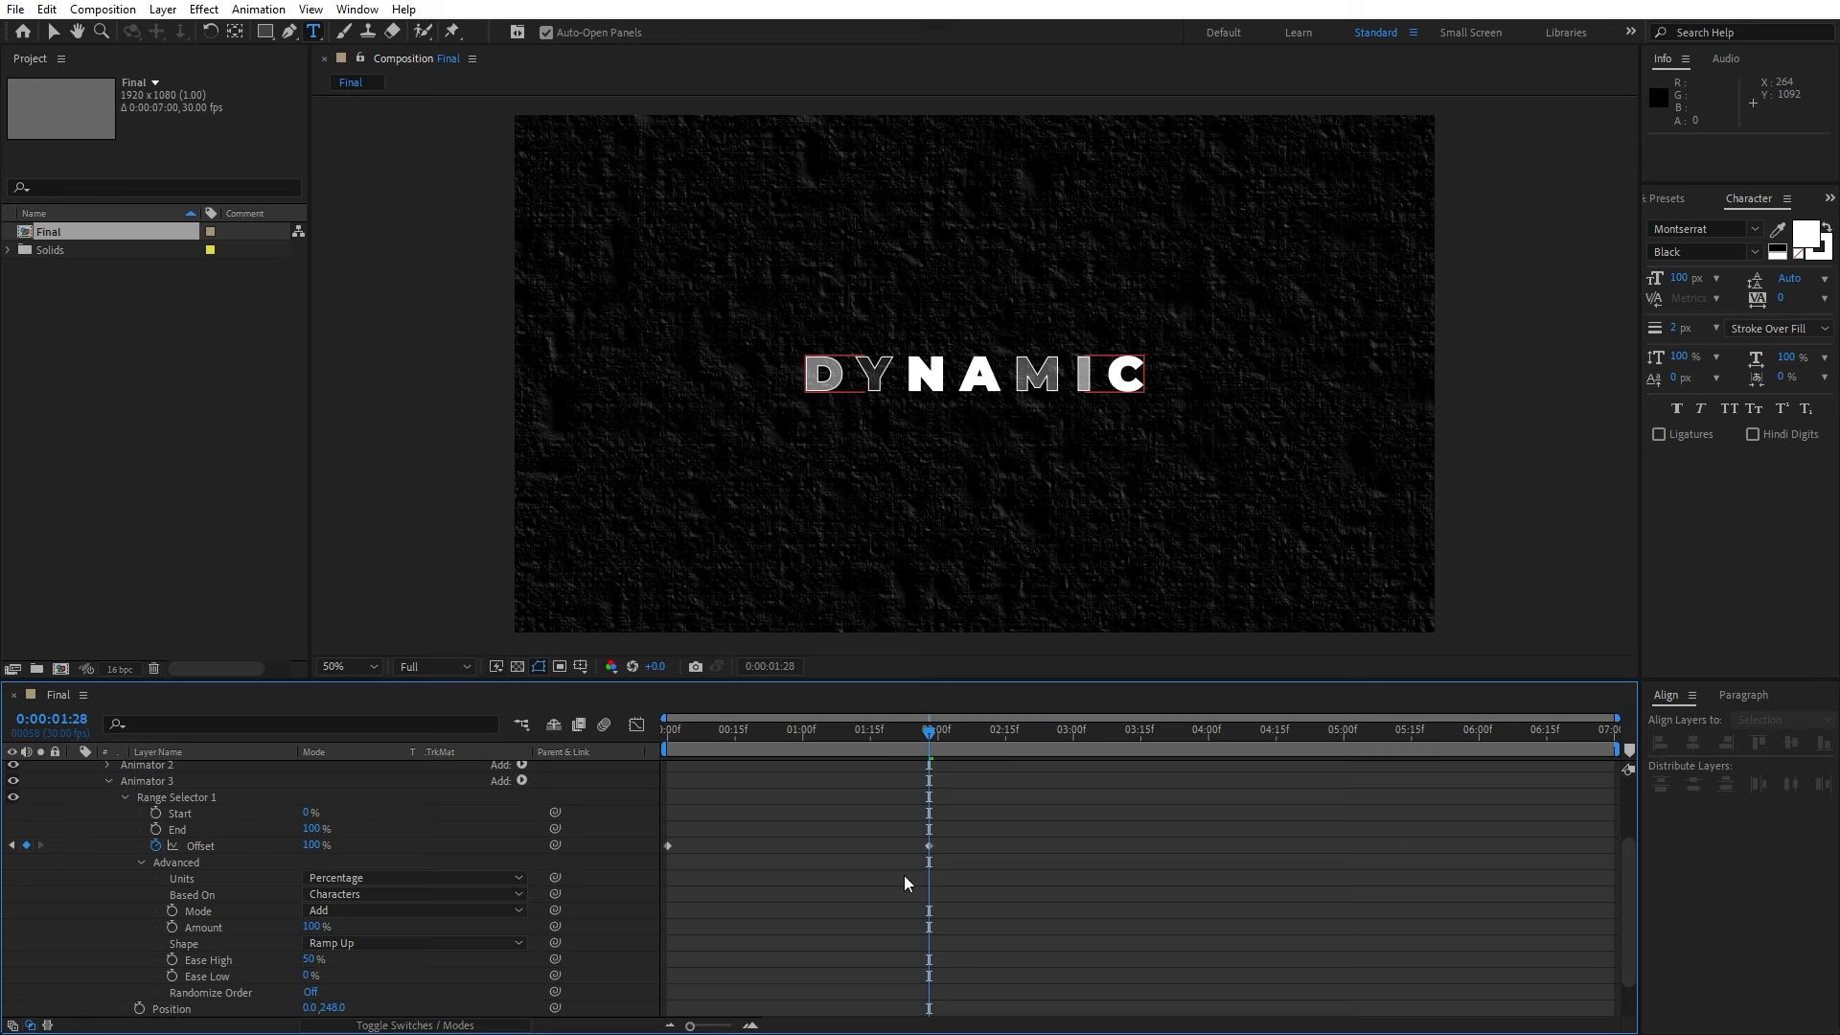
- Apply Easy Ease to both Offset keyframes of Animator 3
left_click_drag(988, 873, 504, 780)
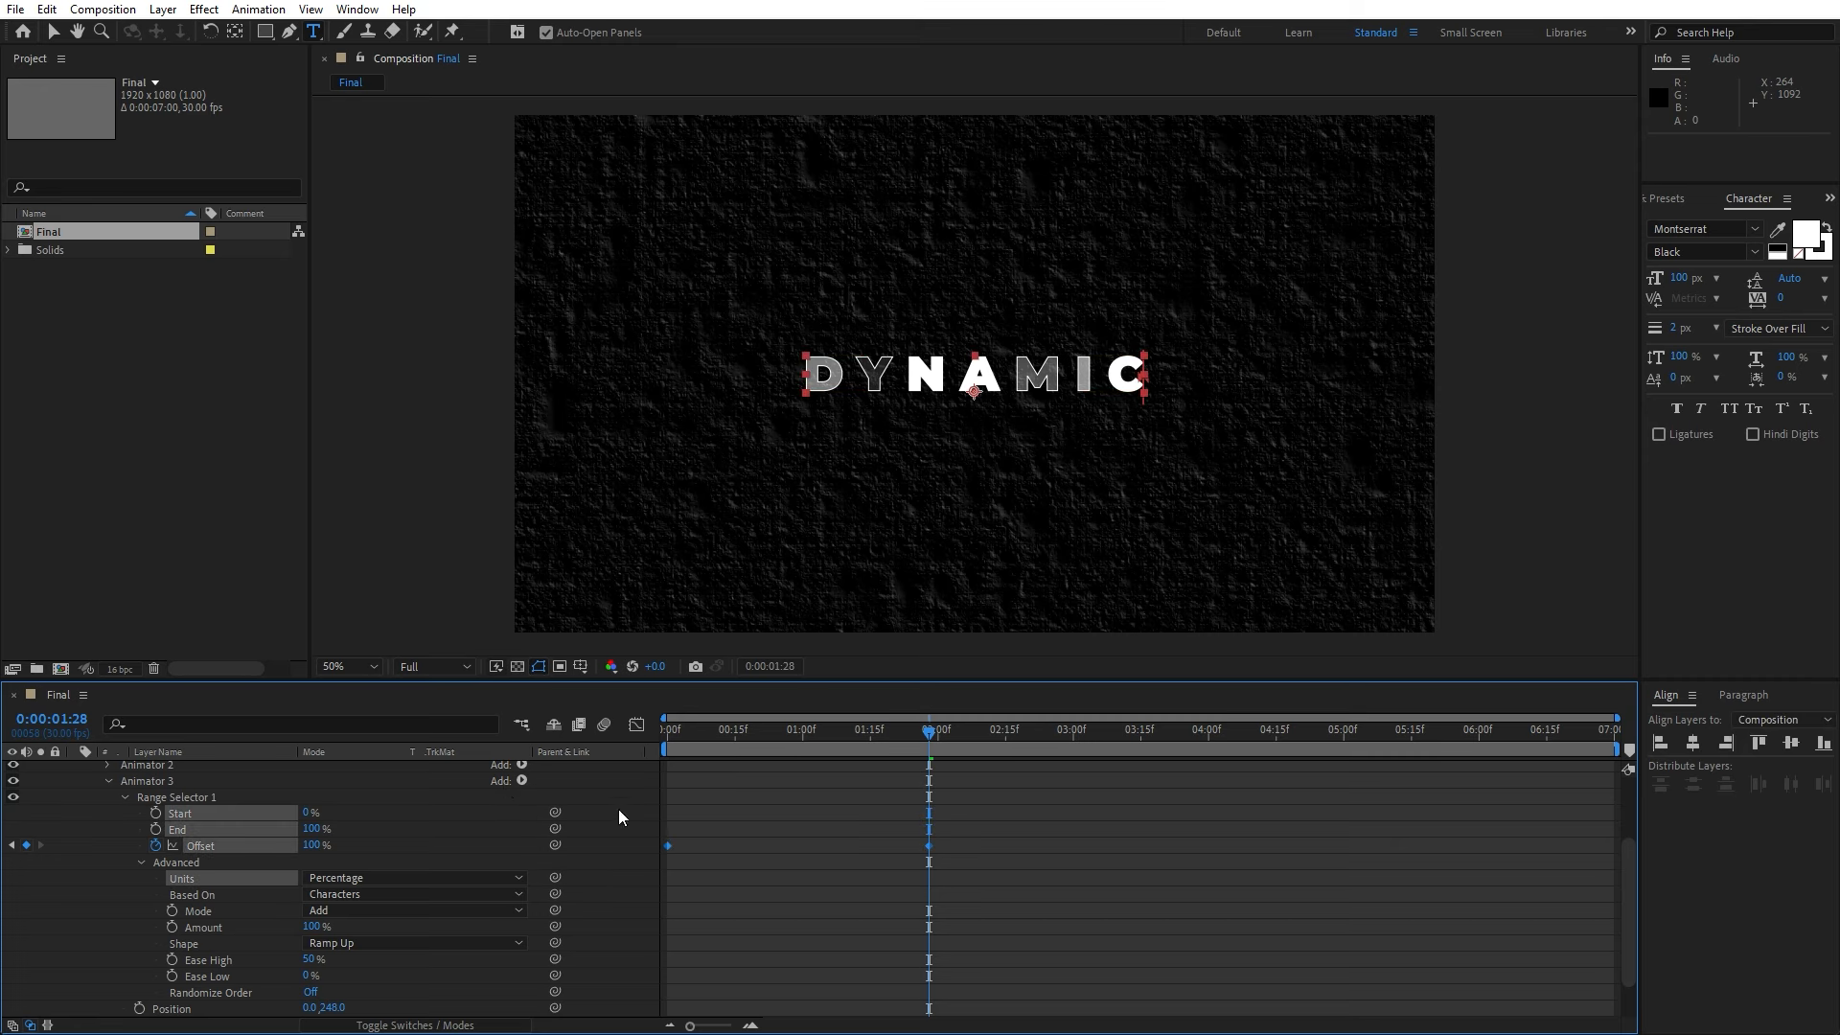
right_click(667, 843)
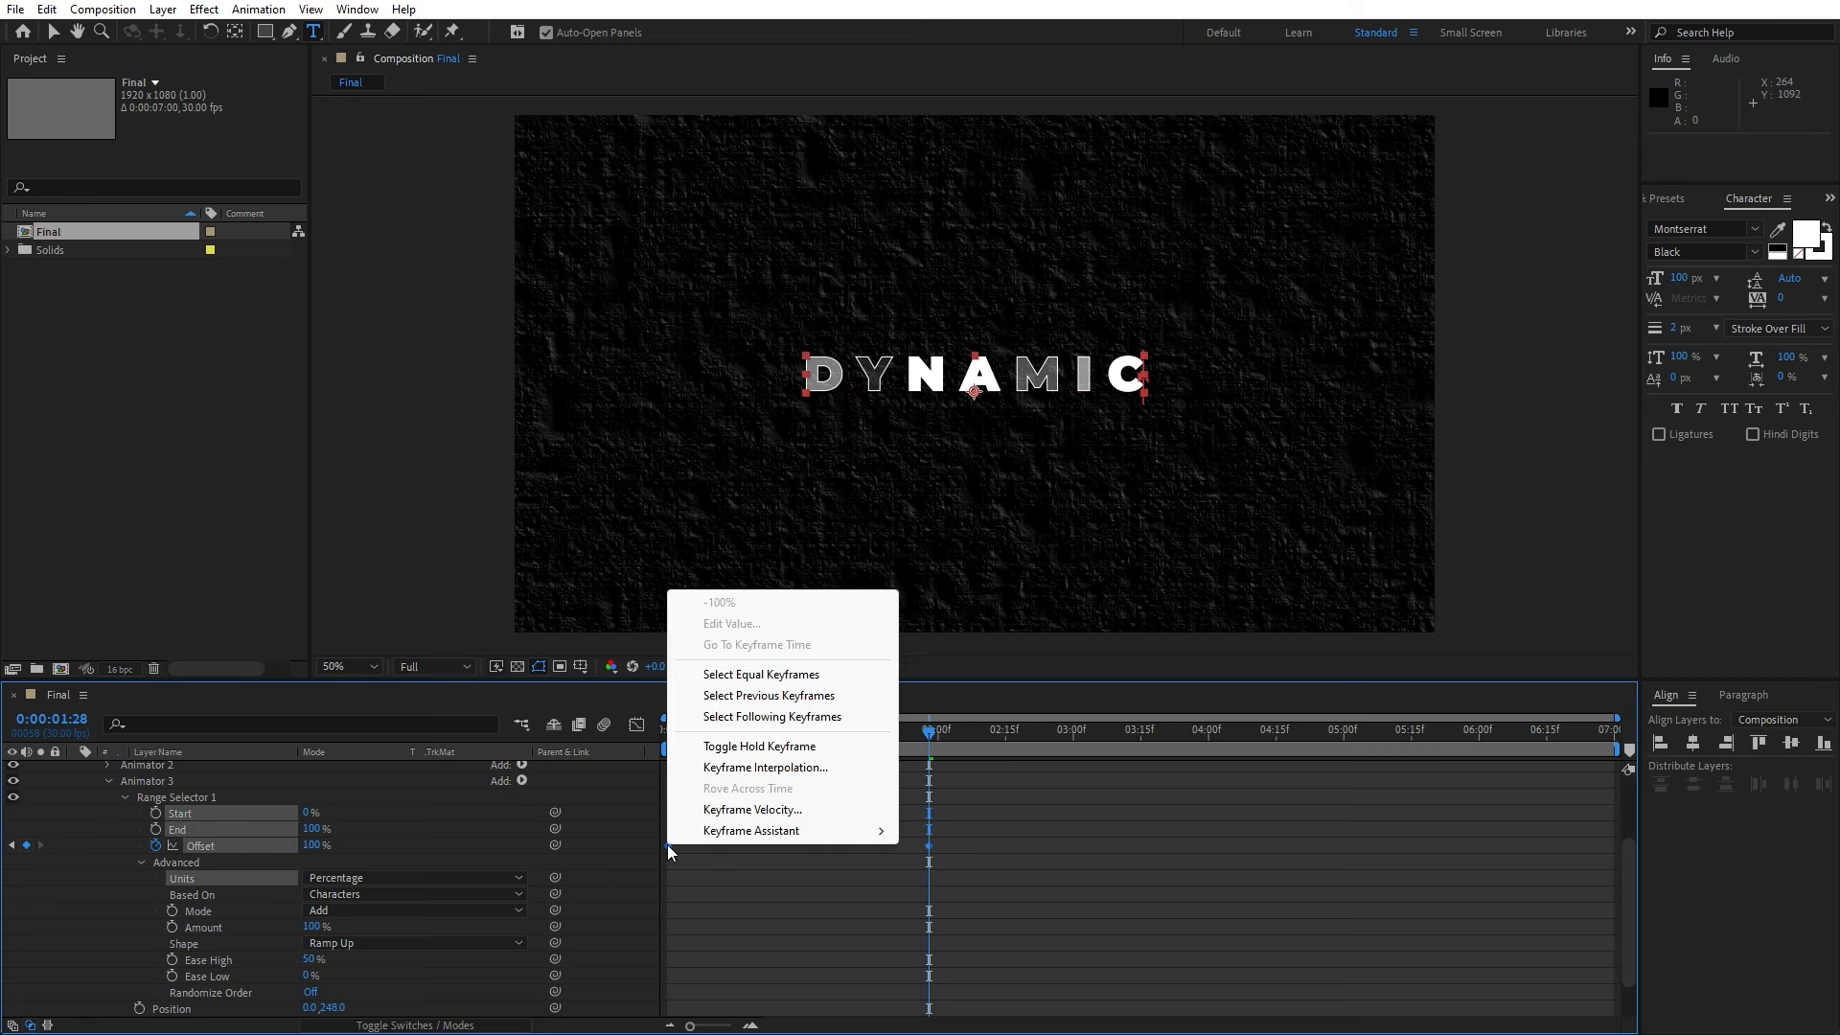
mouse_move(711, 834)
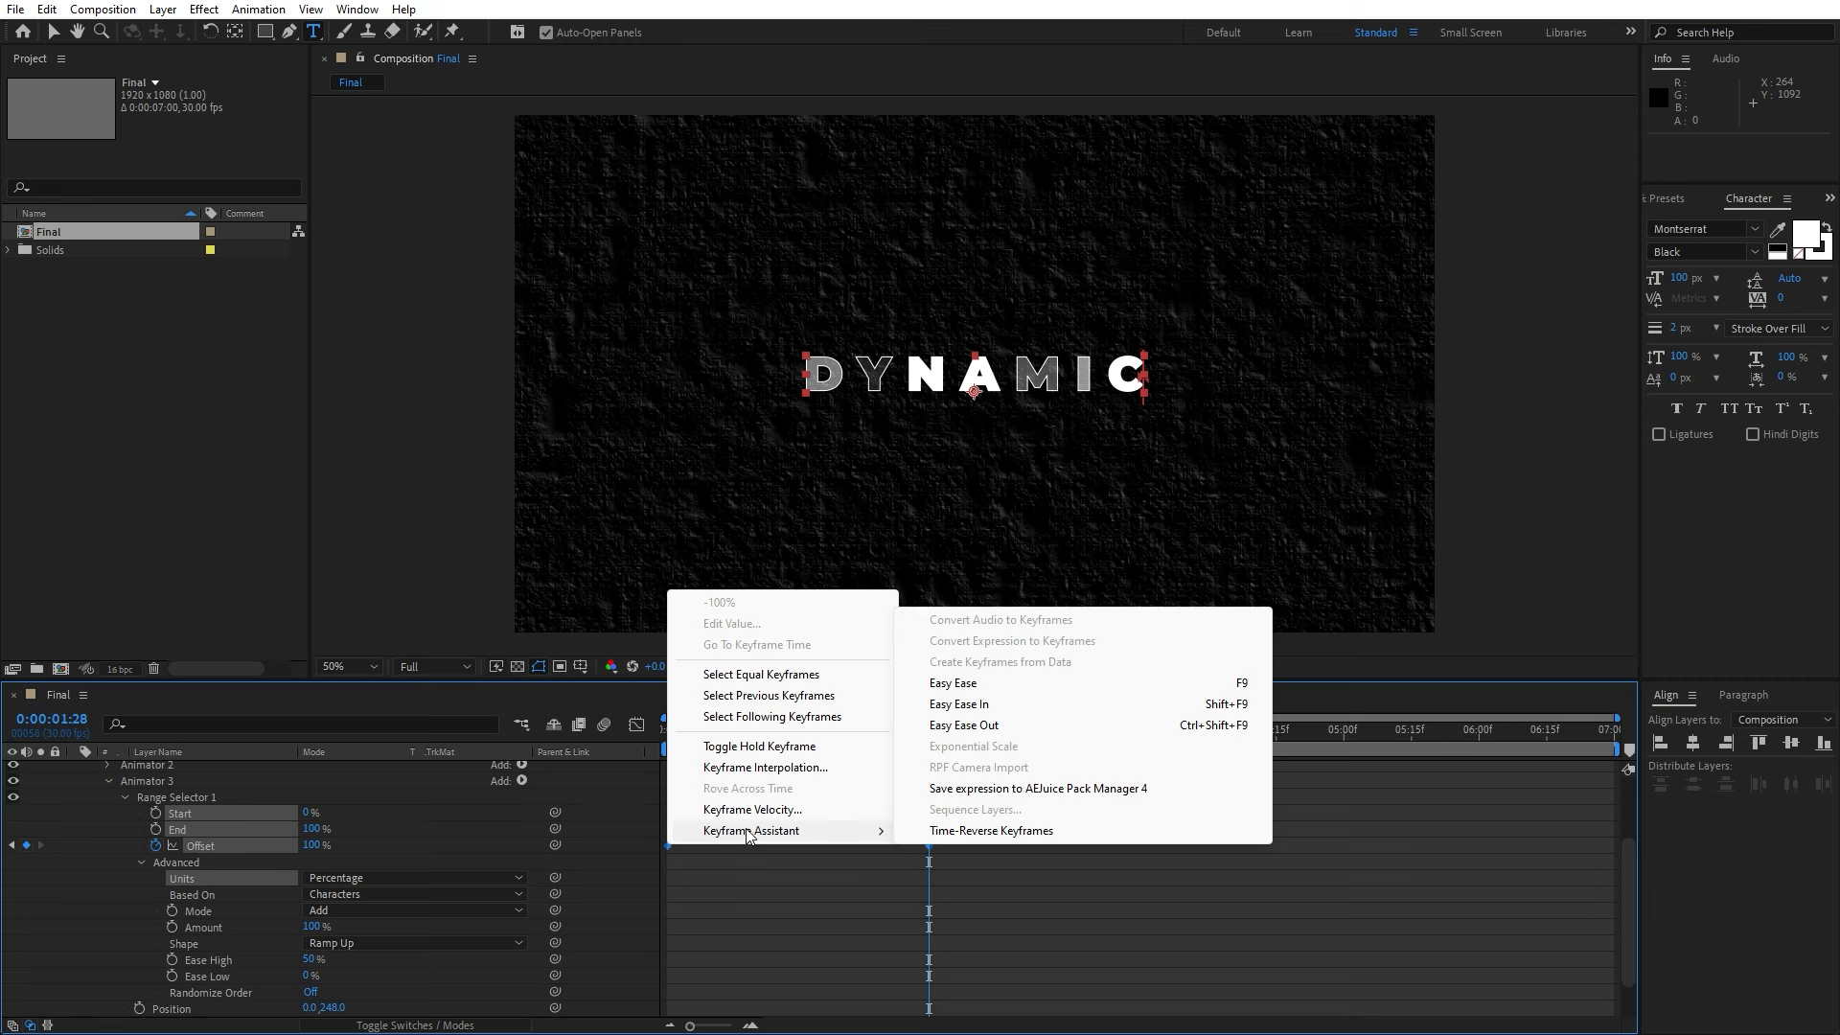
left_click(1002, 684)
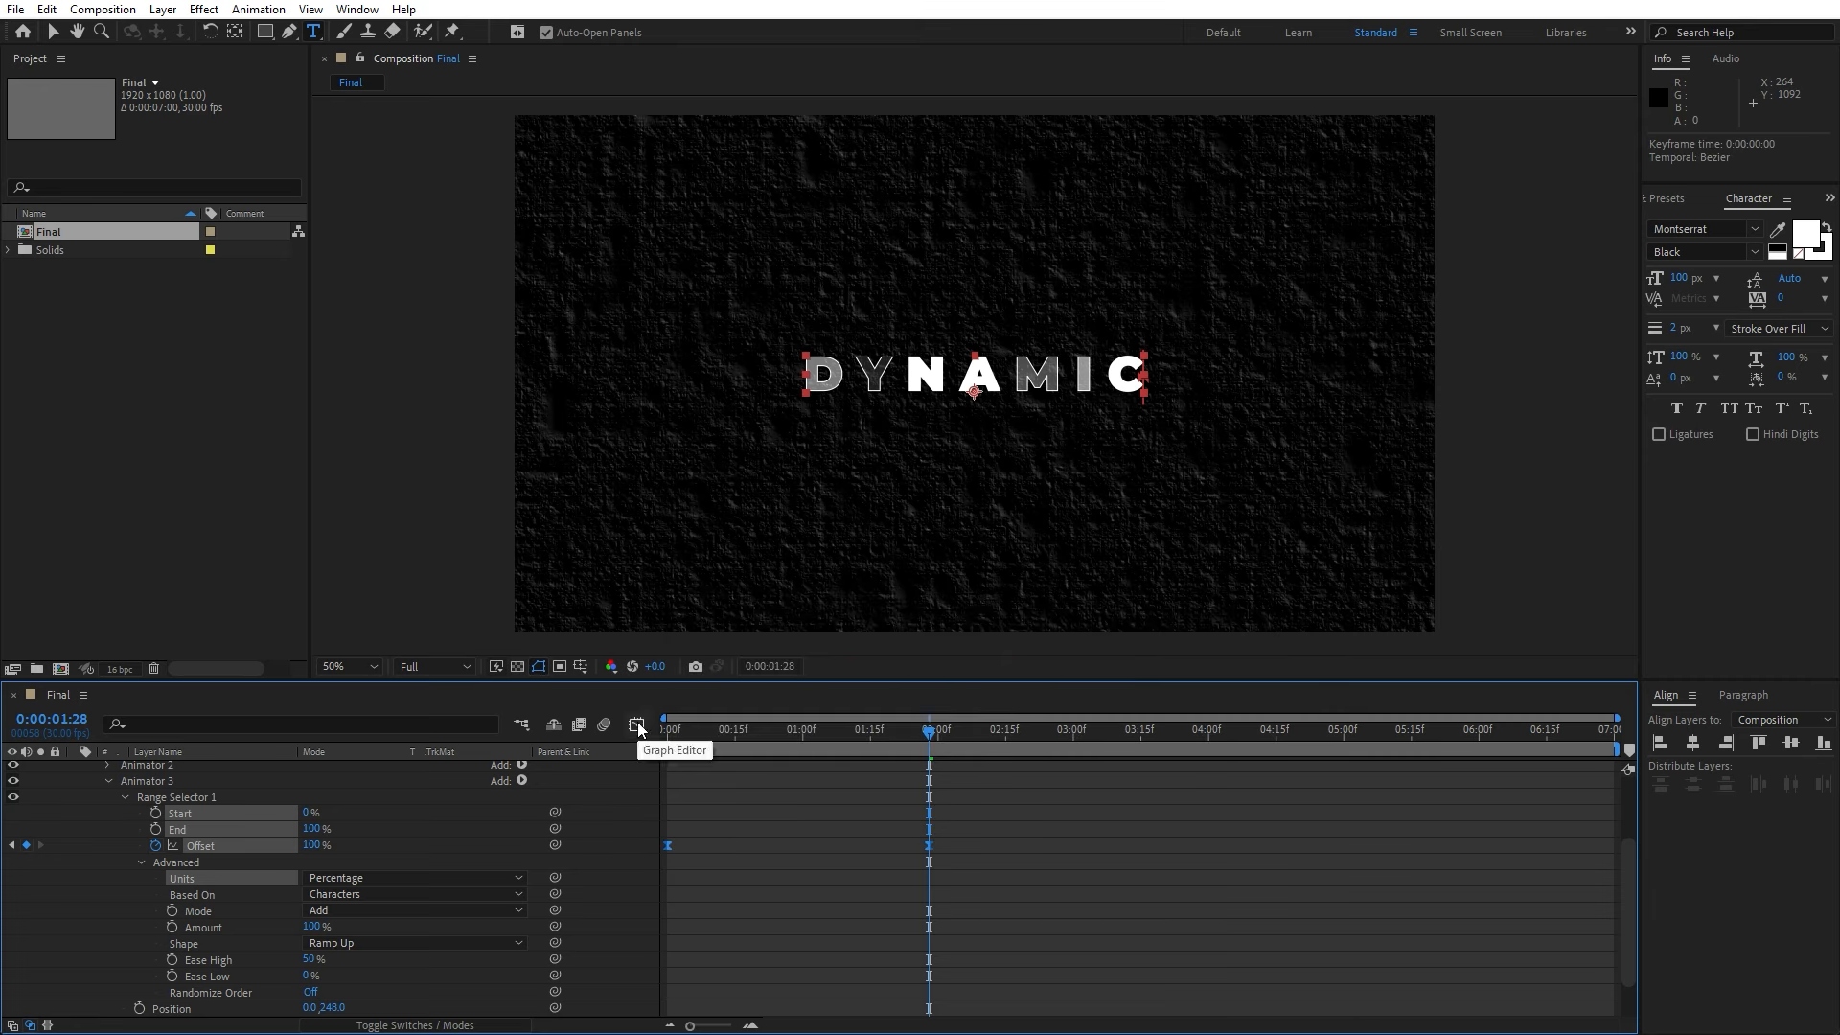
- Reshape the Offset speed curve into a sharper peak in the Graph Editor by extending the keyframes' ease handles
left_click(637, 725)
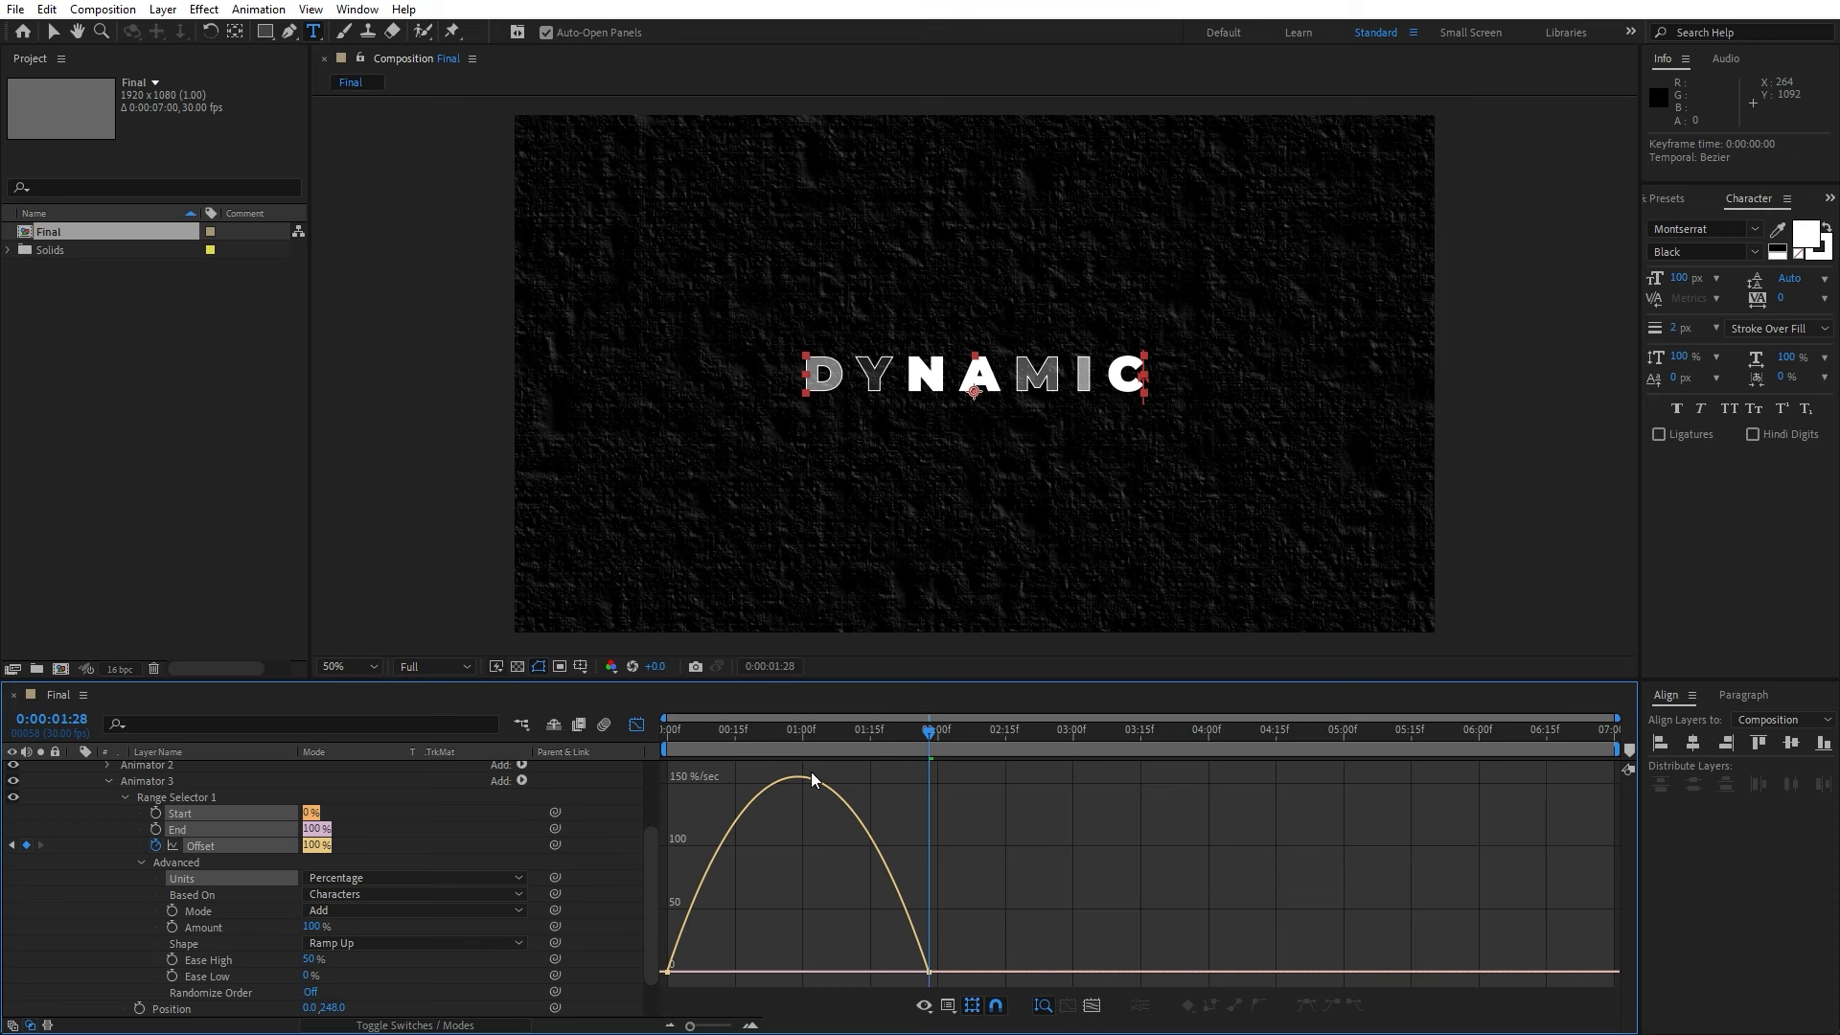
right_click(932, 851)
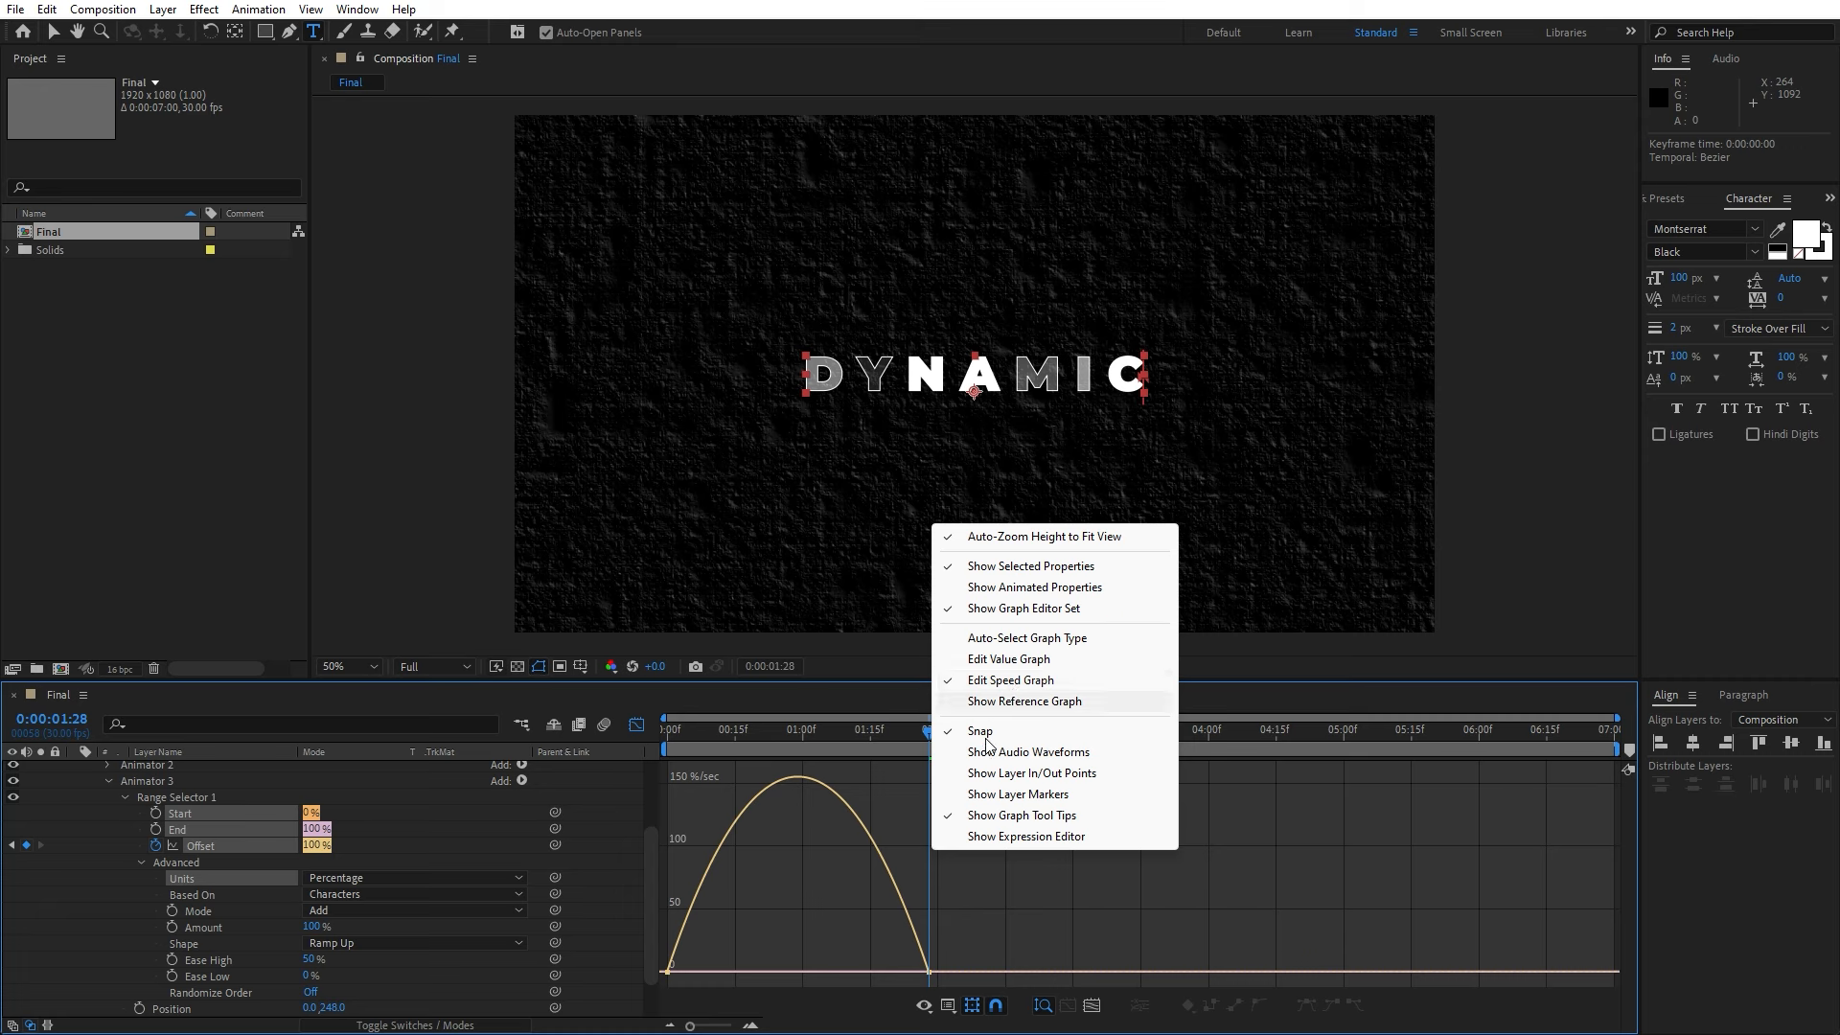
left_click(960, 937)
left_click_drag(977, 917, 784, 973)
left_click(638, 726)
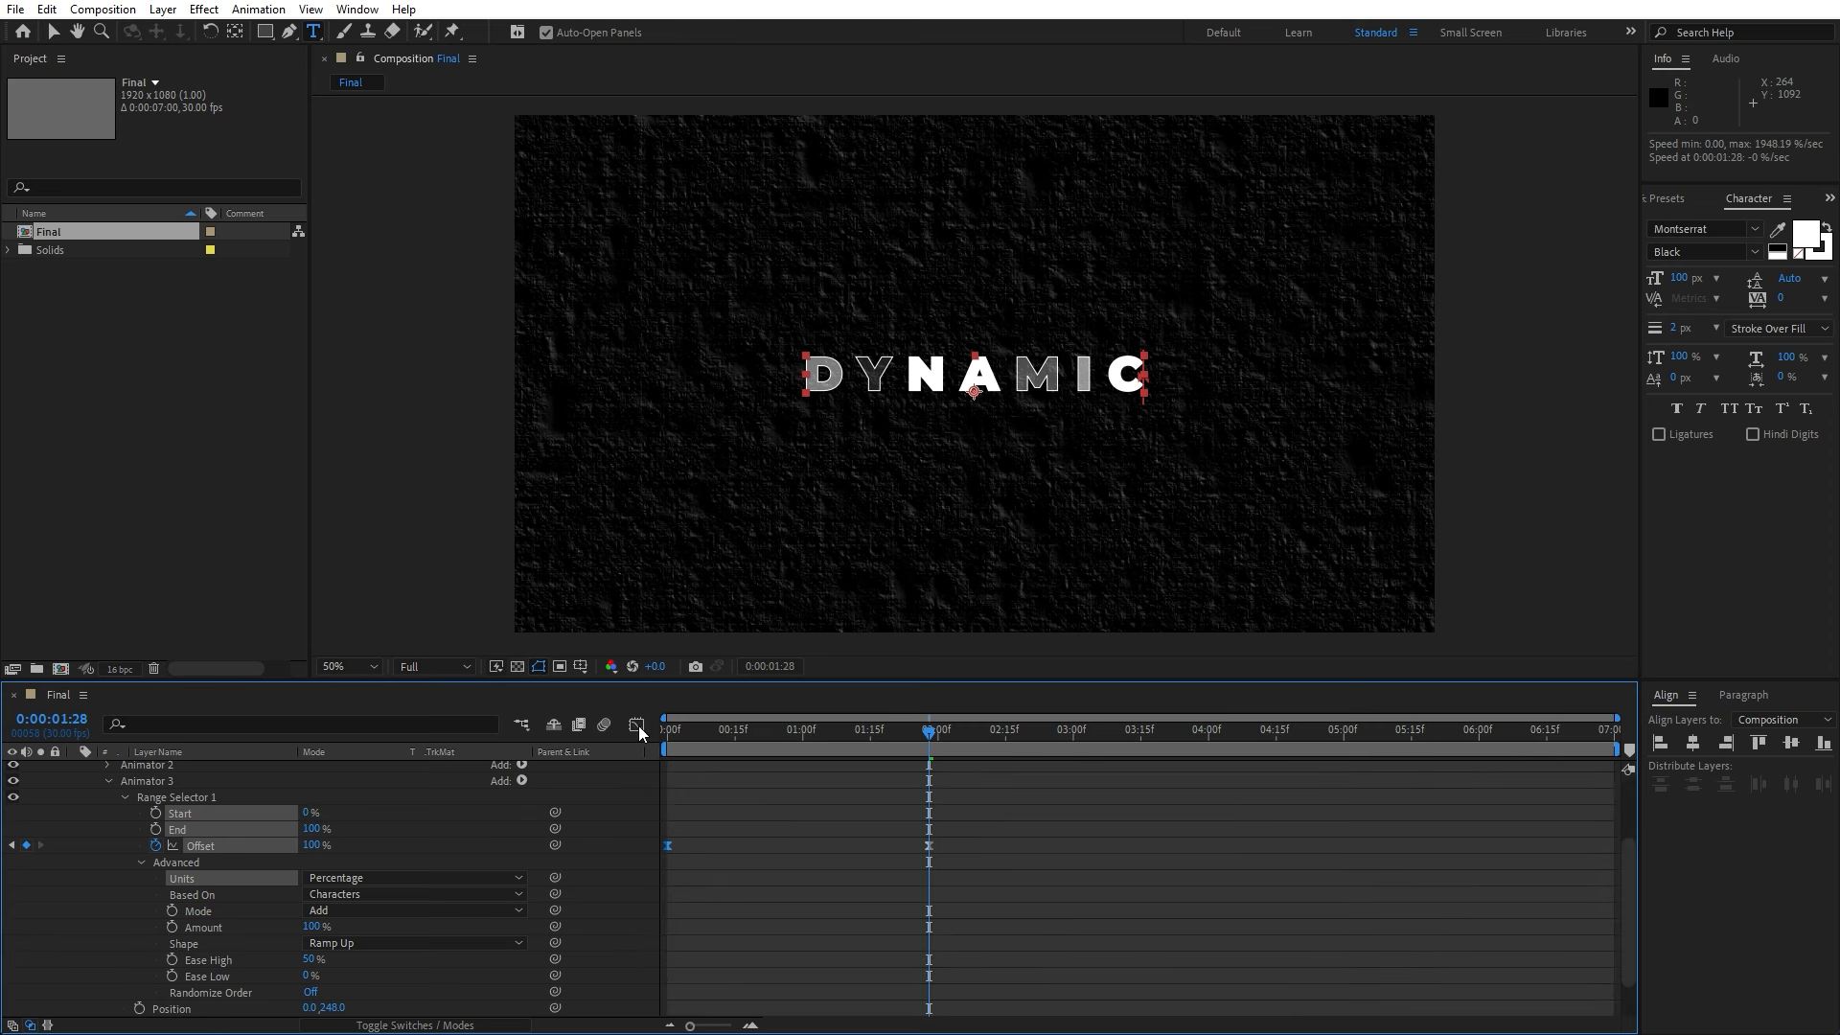
- Play back the text reveal and check its opening frames at 0:00:00:23 and 0:00:00:13
scroll(130, 826, "up", 1)
key("space")
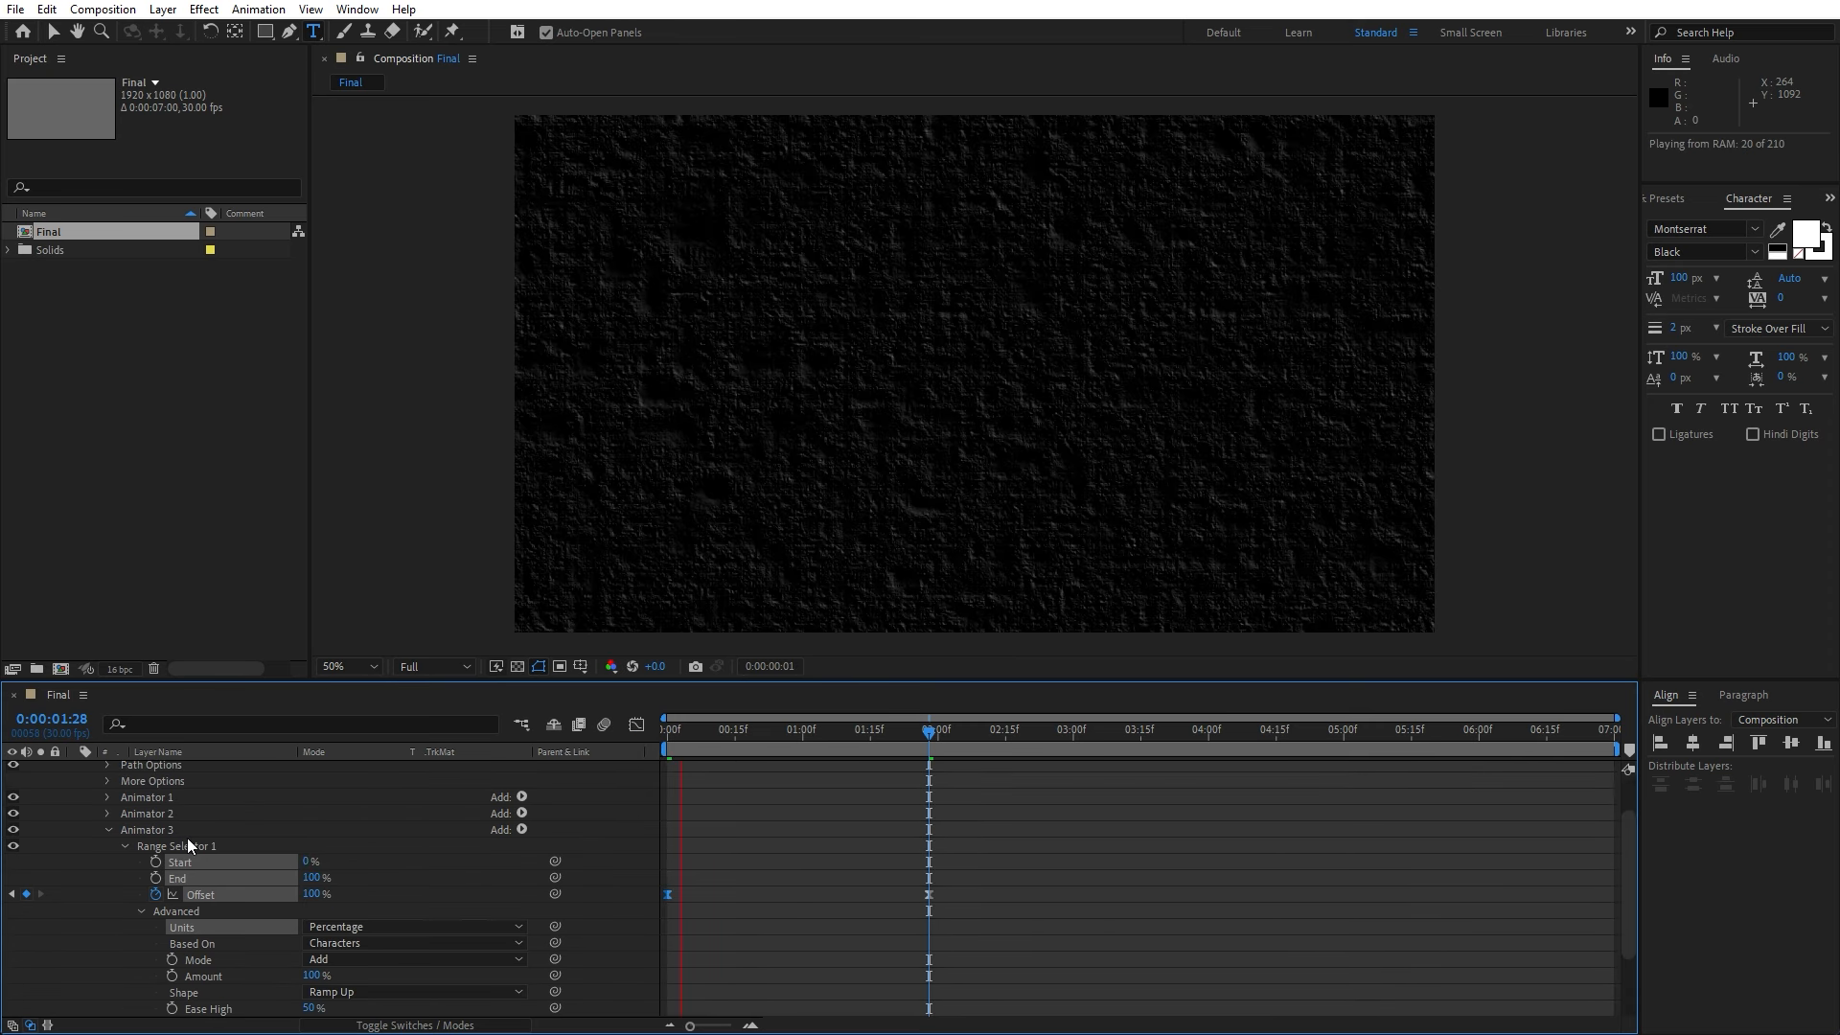
left_click(769, 732)
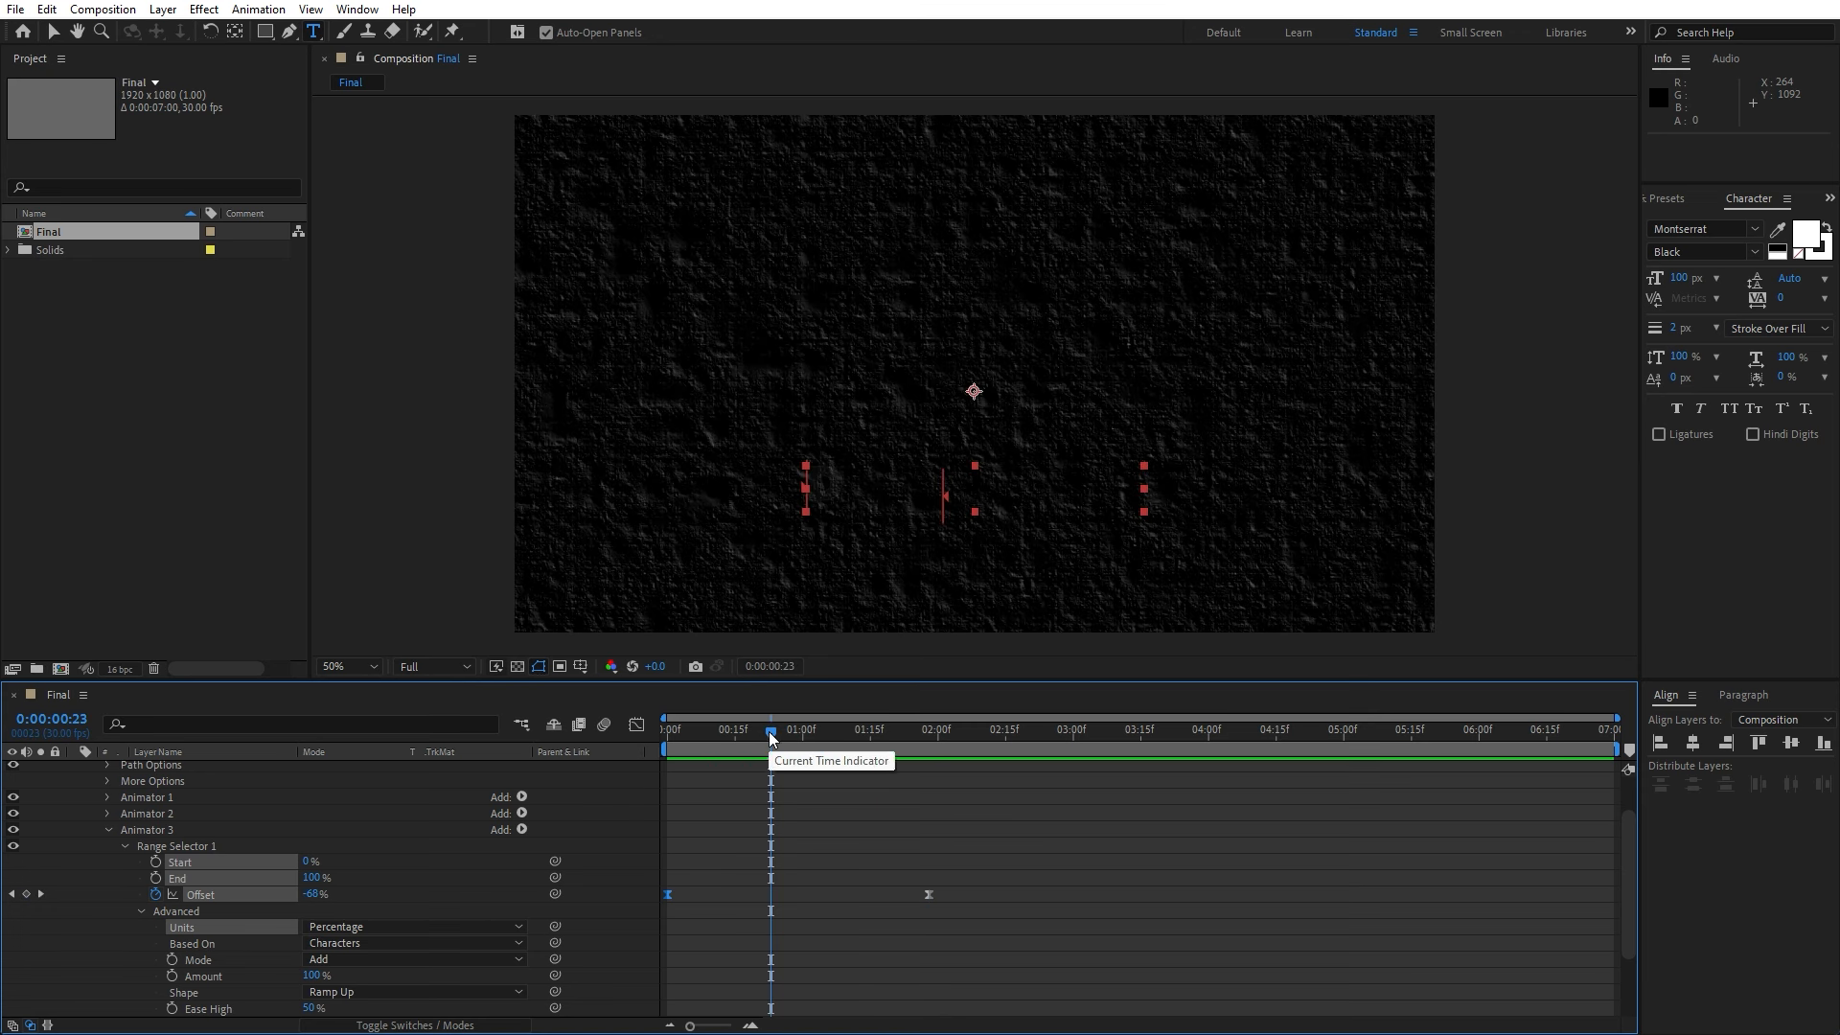
left_click(726, 736)
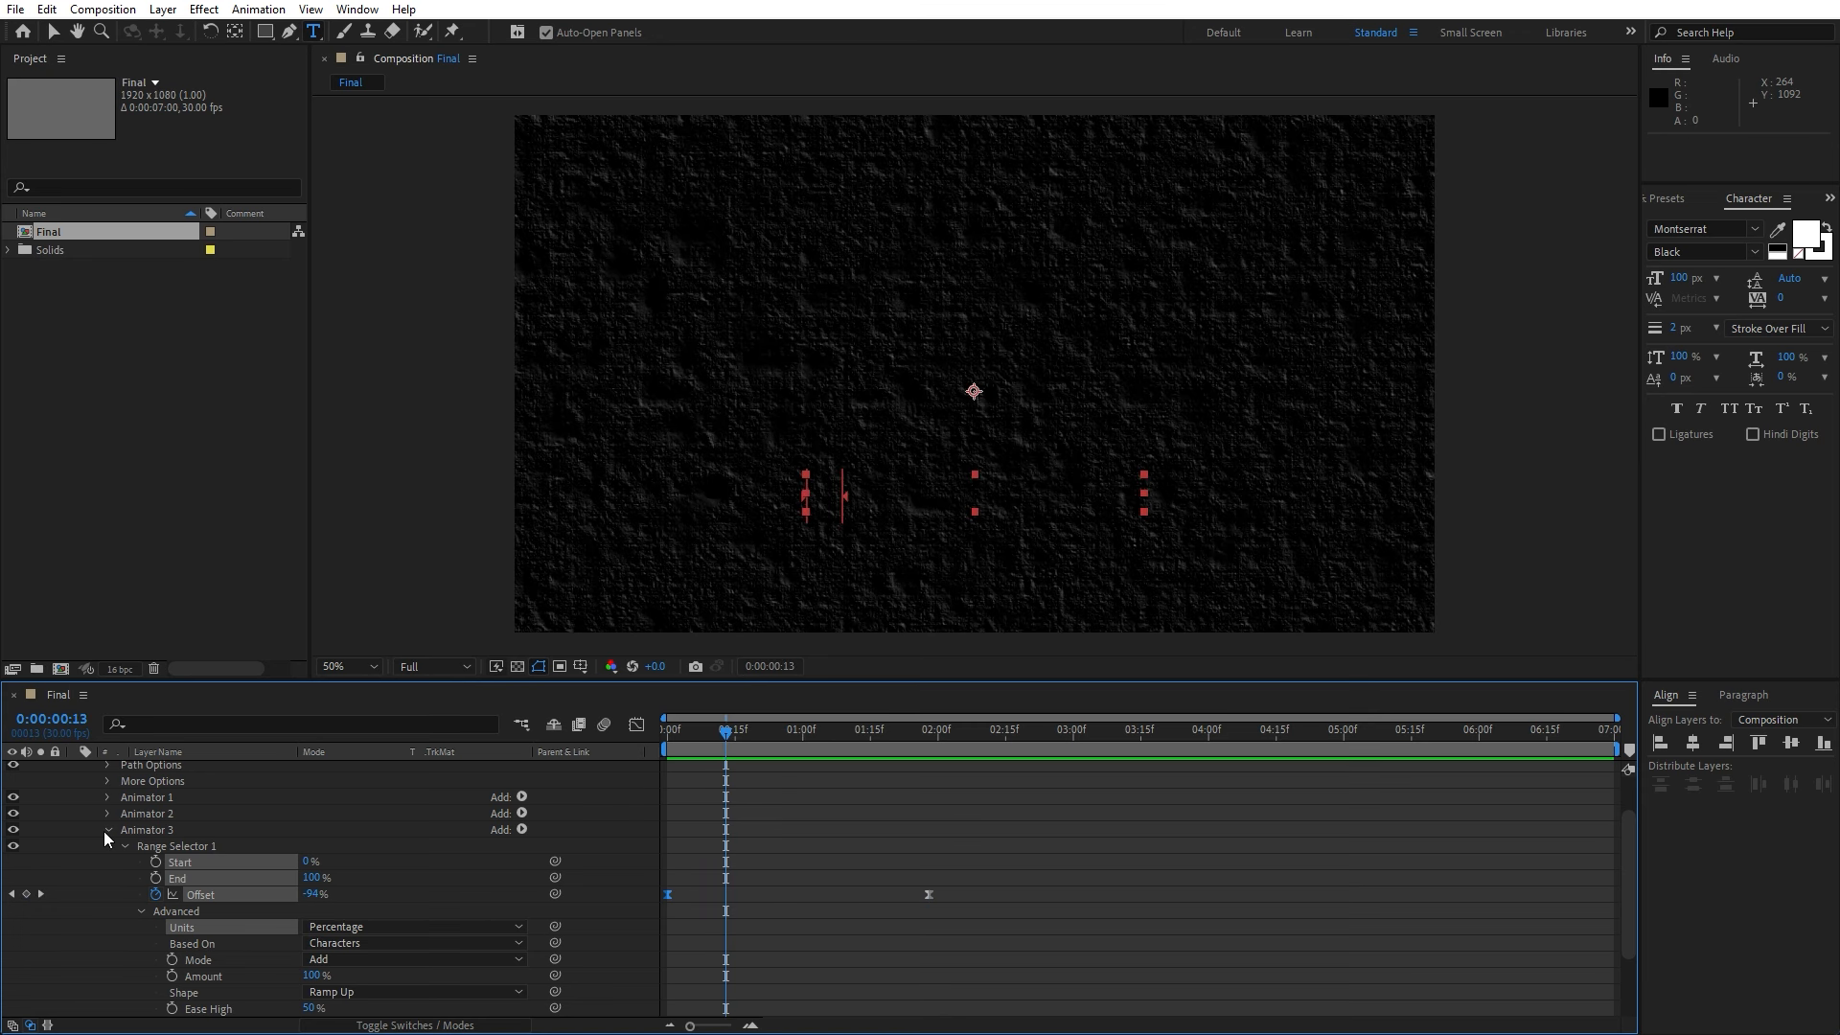
- Collapse Animator 3 and add a fourth animator with the Tracking property to the DYNAMIC text layer
left_click(107, 830)
left_click(308, 934)
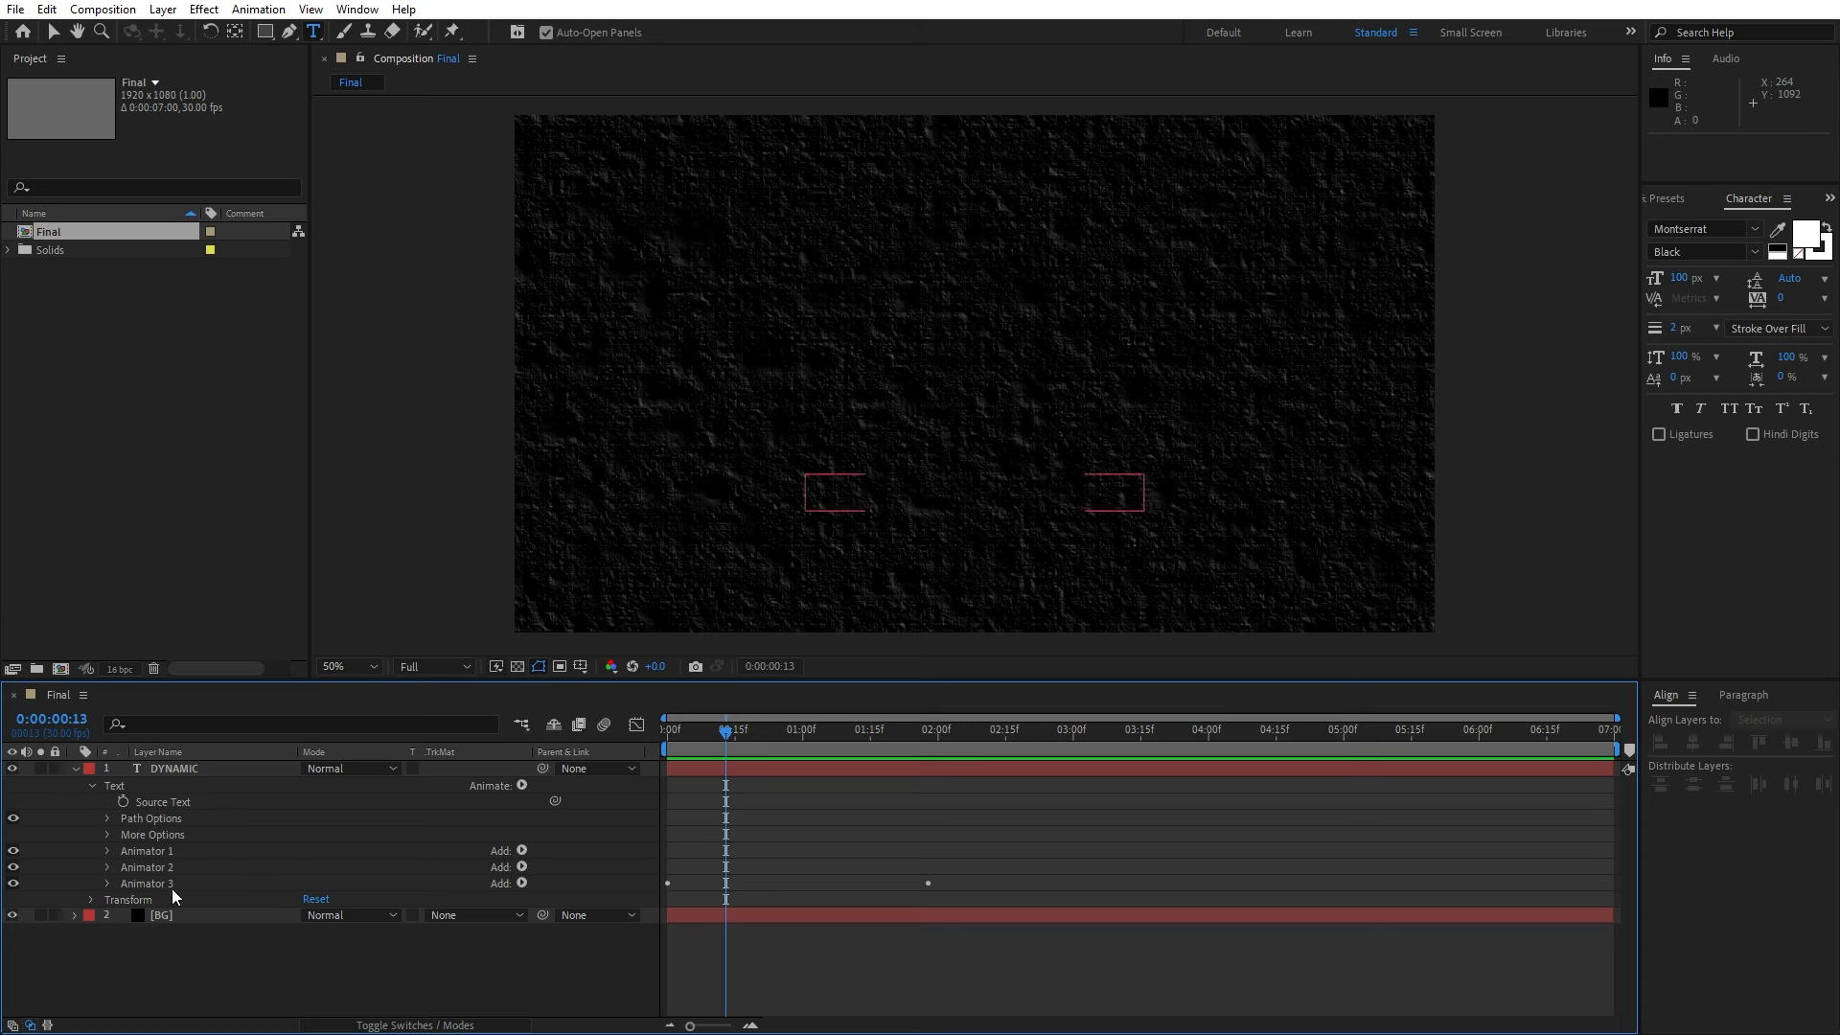
left_click(521, 786)
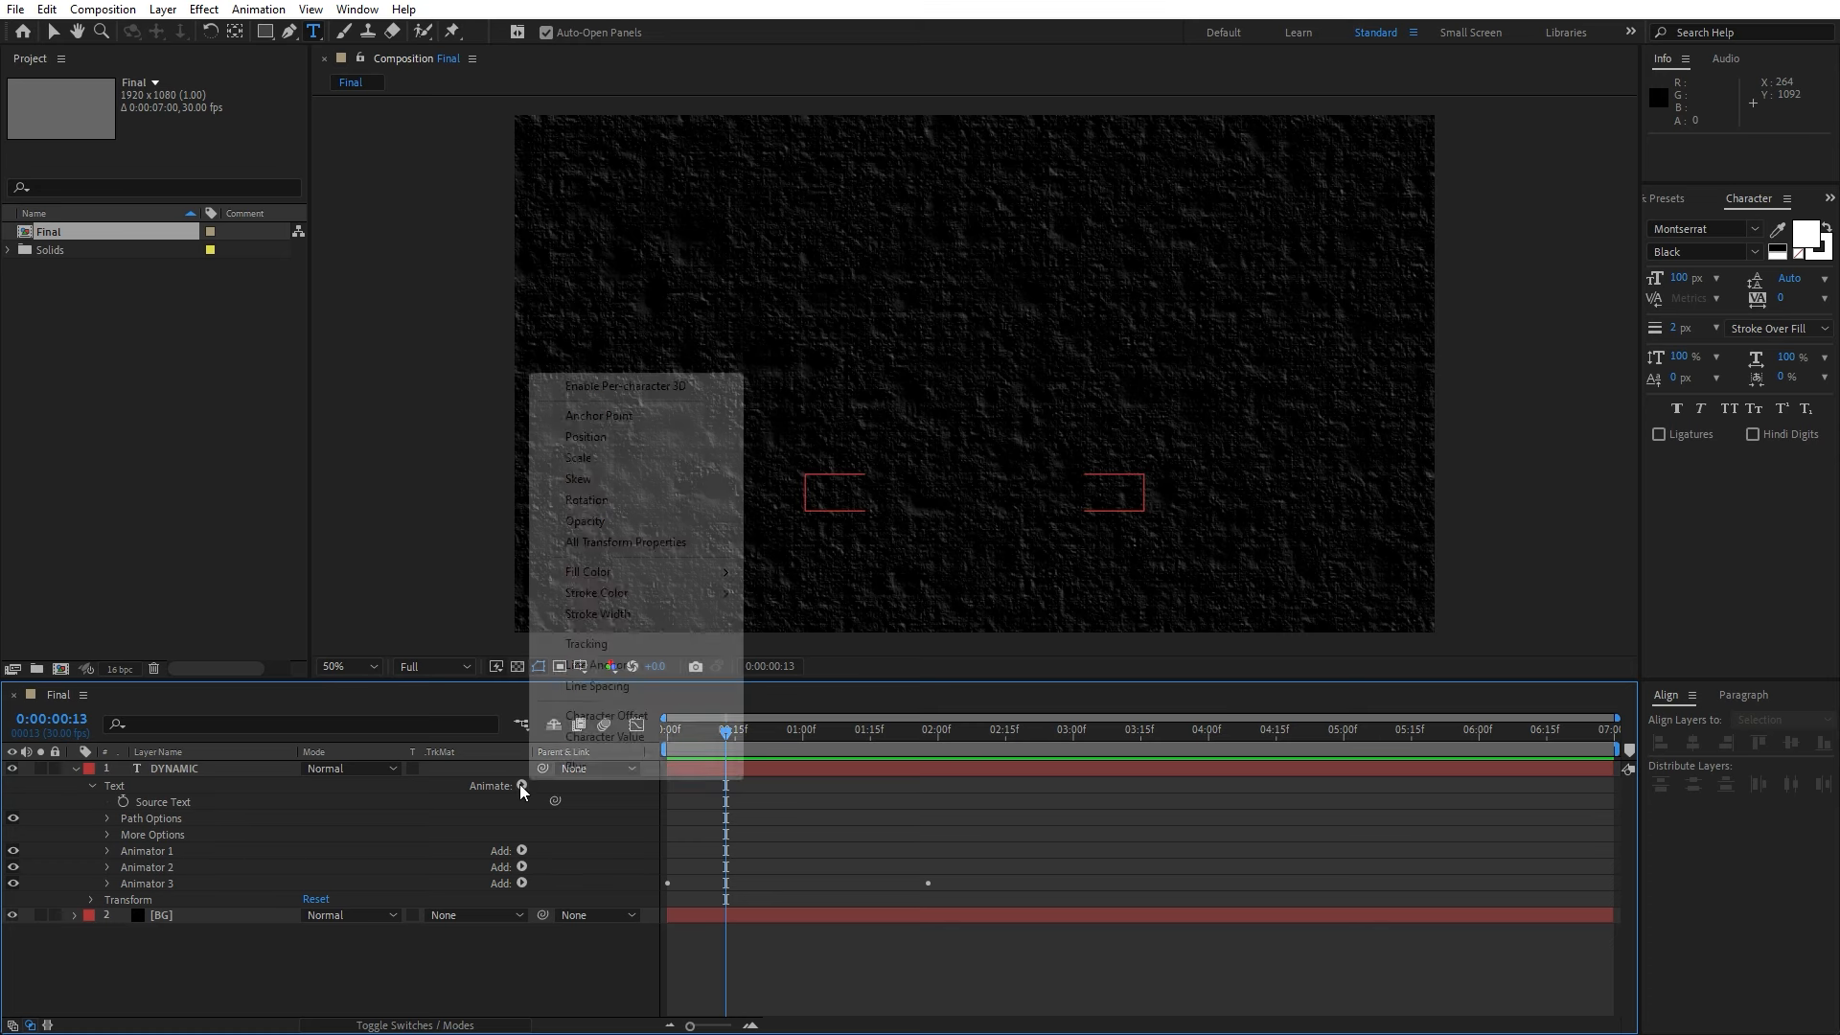
left_click(594, 652)
- Keyframe Animator 4's Tracking Amount at 0 at 0:00:00:00 and 40 at 0:00:04:29
left_click_drag(725, 733, 642, 734)
left_click(250, 975)
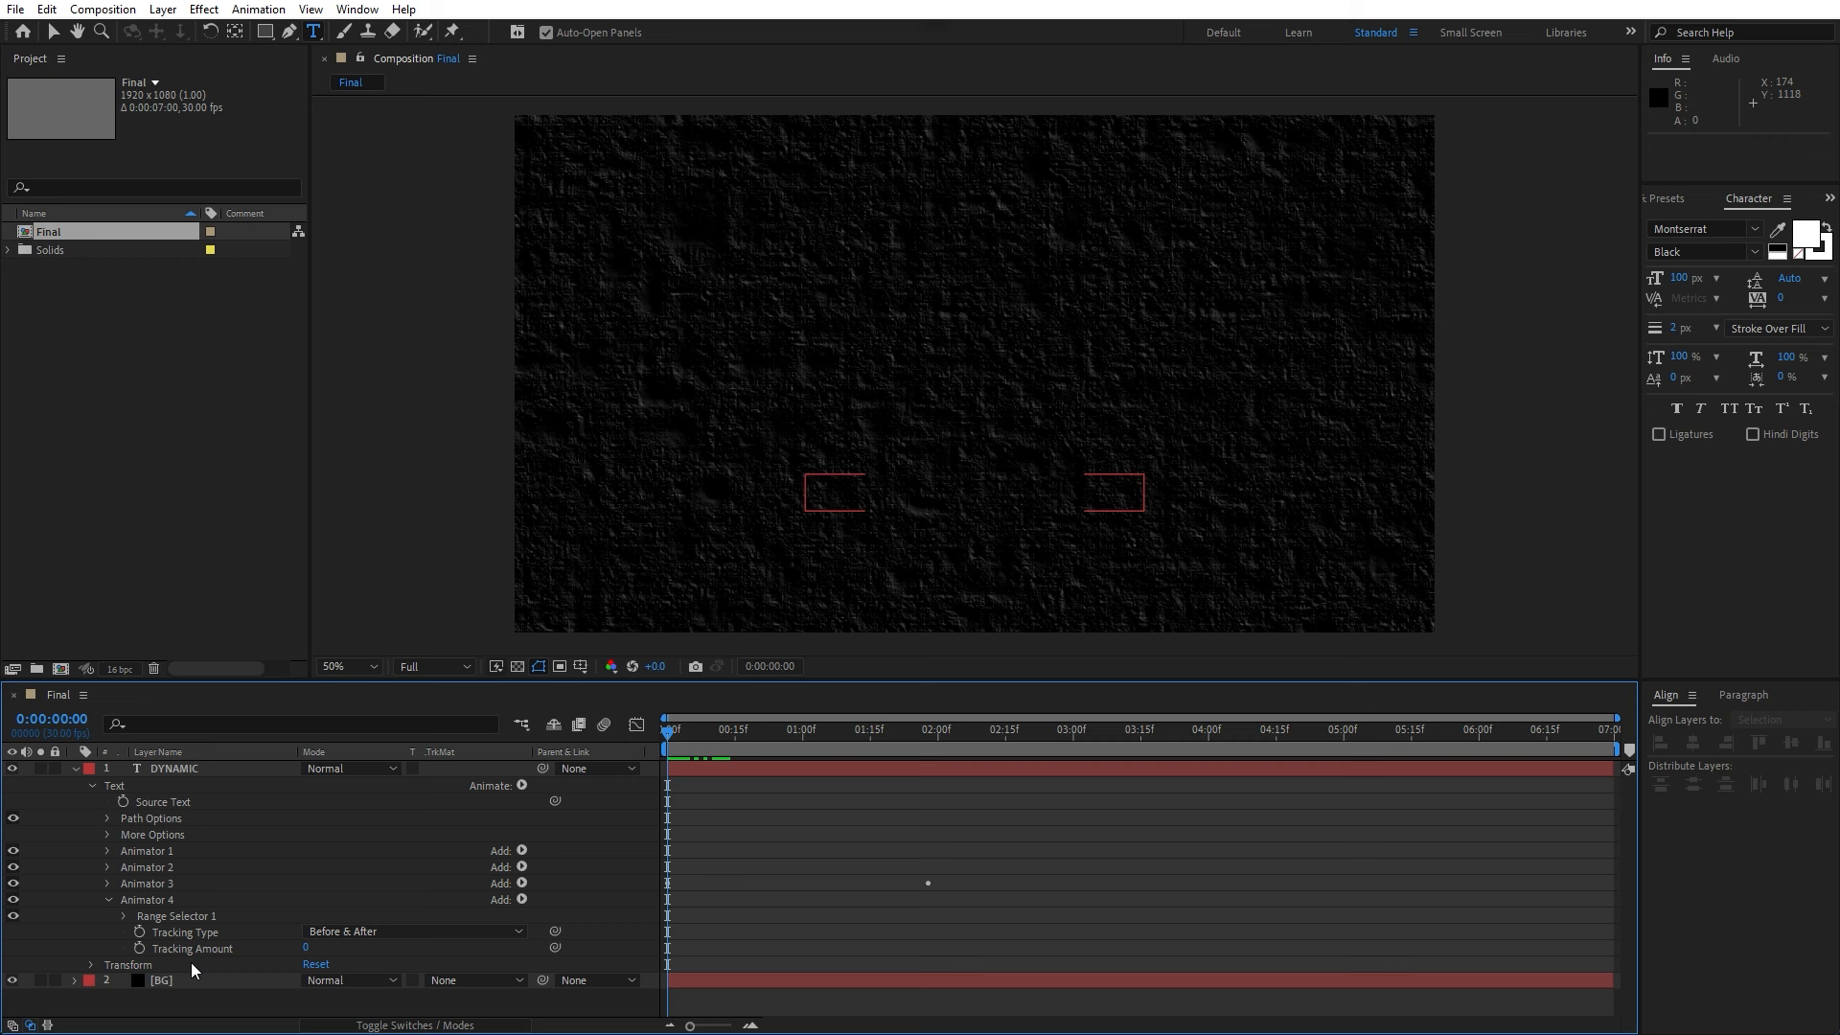
left_click(137, 950)
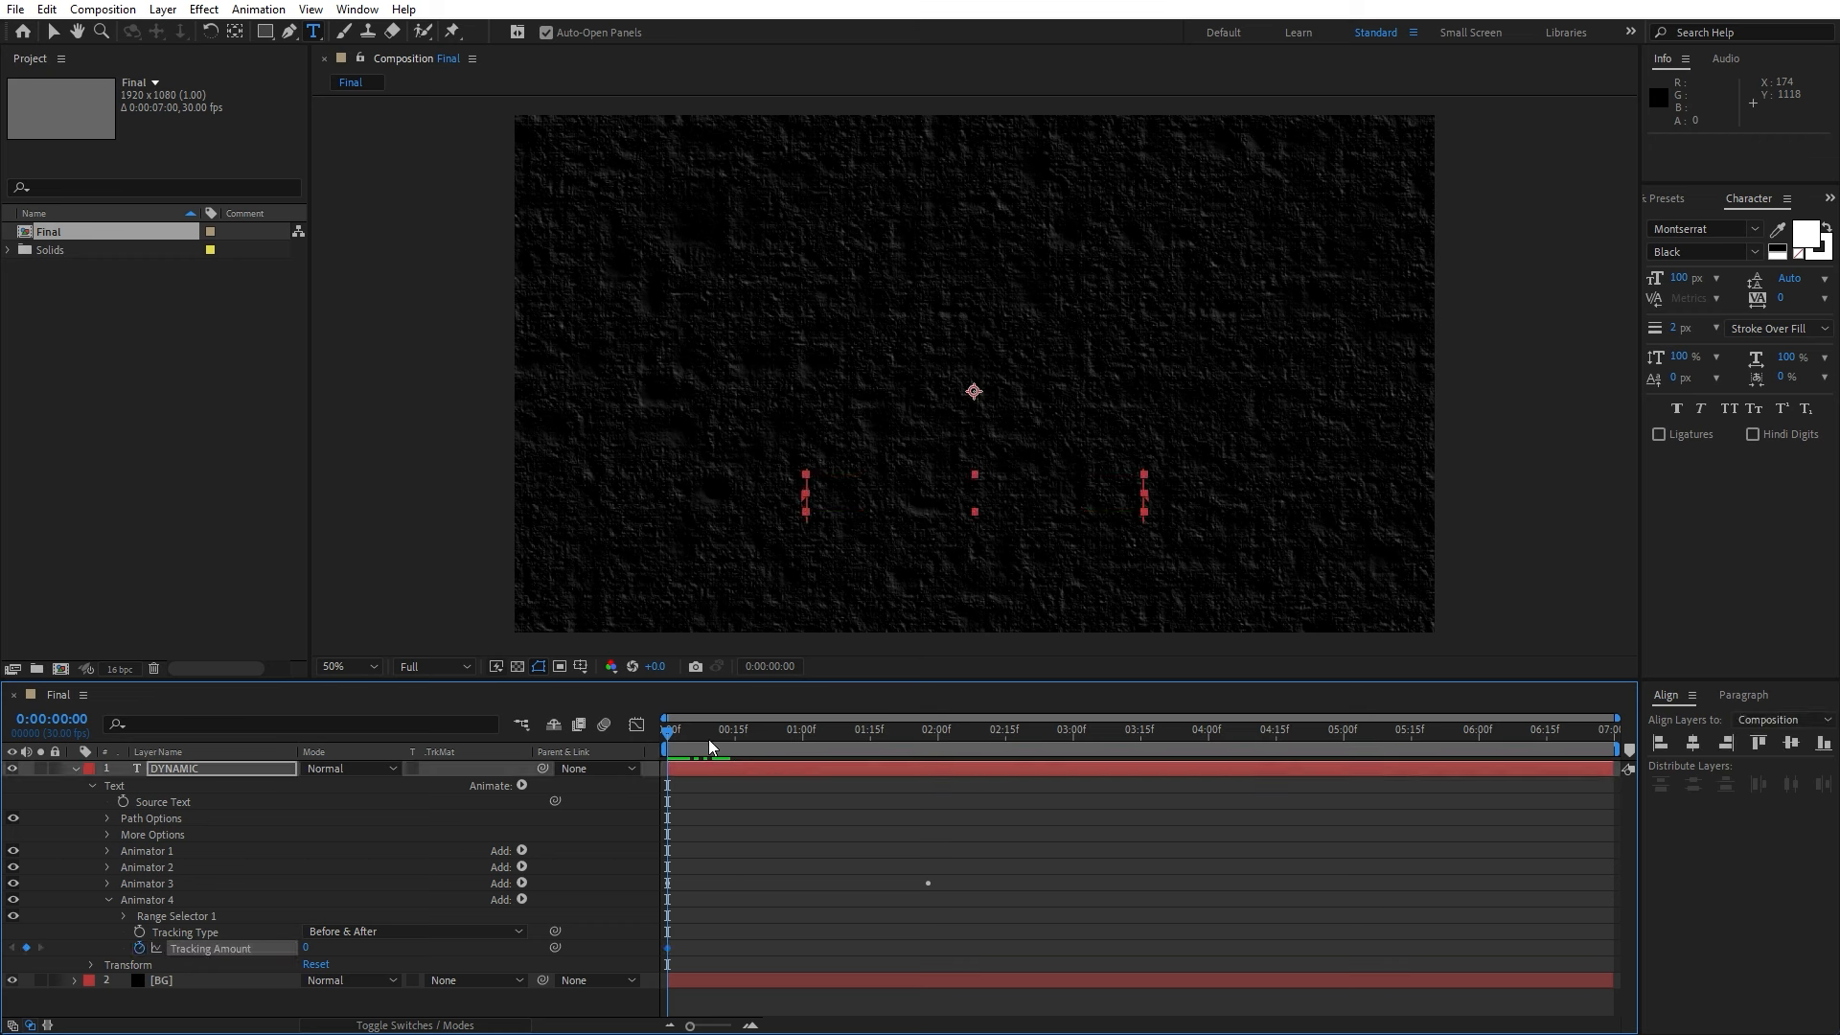
left_click_drag(709, 739, 1337, 767)
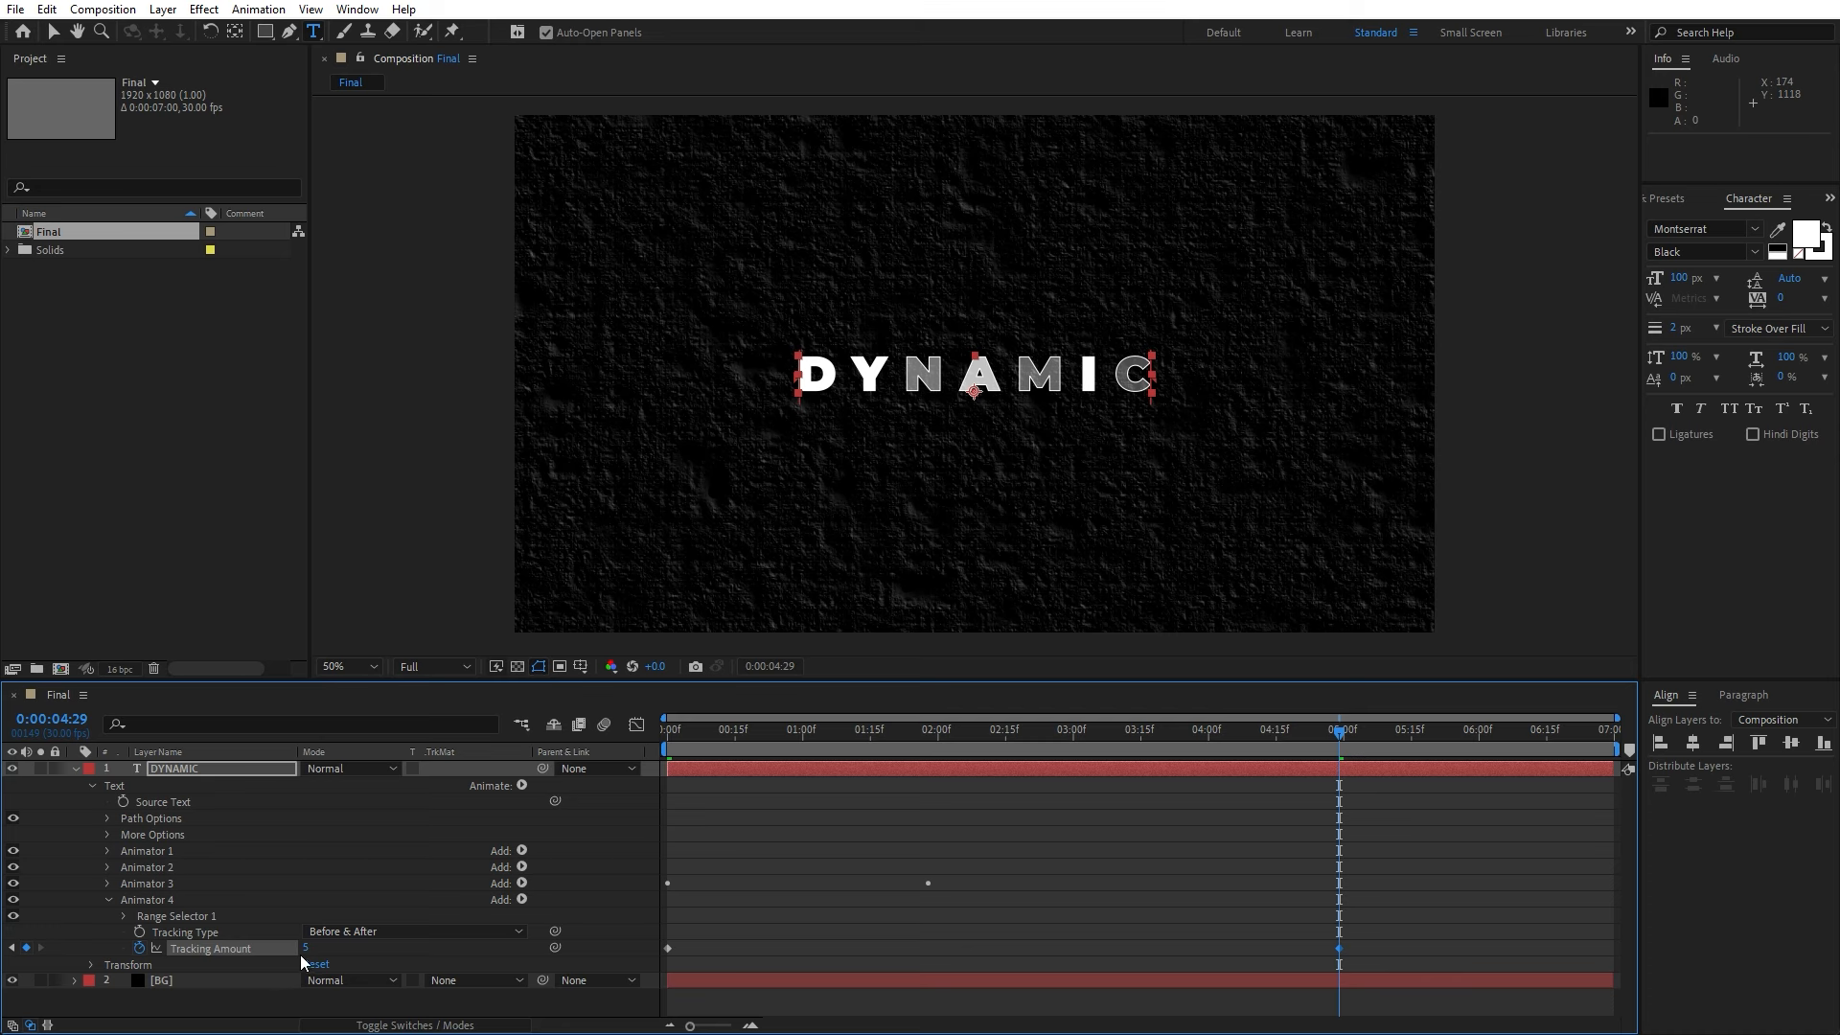
left_click_drag(305, 948, 338, 949)
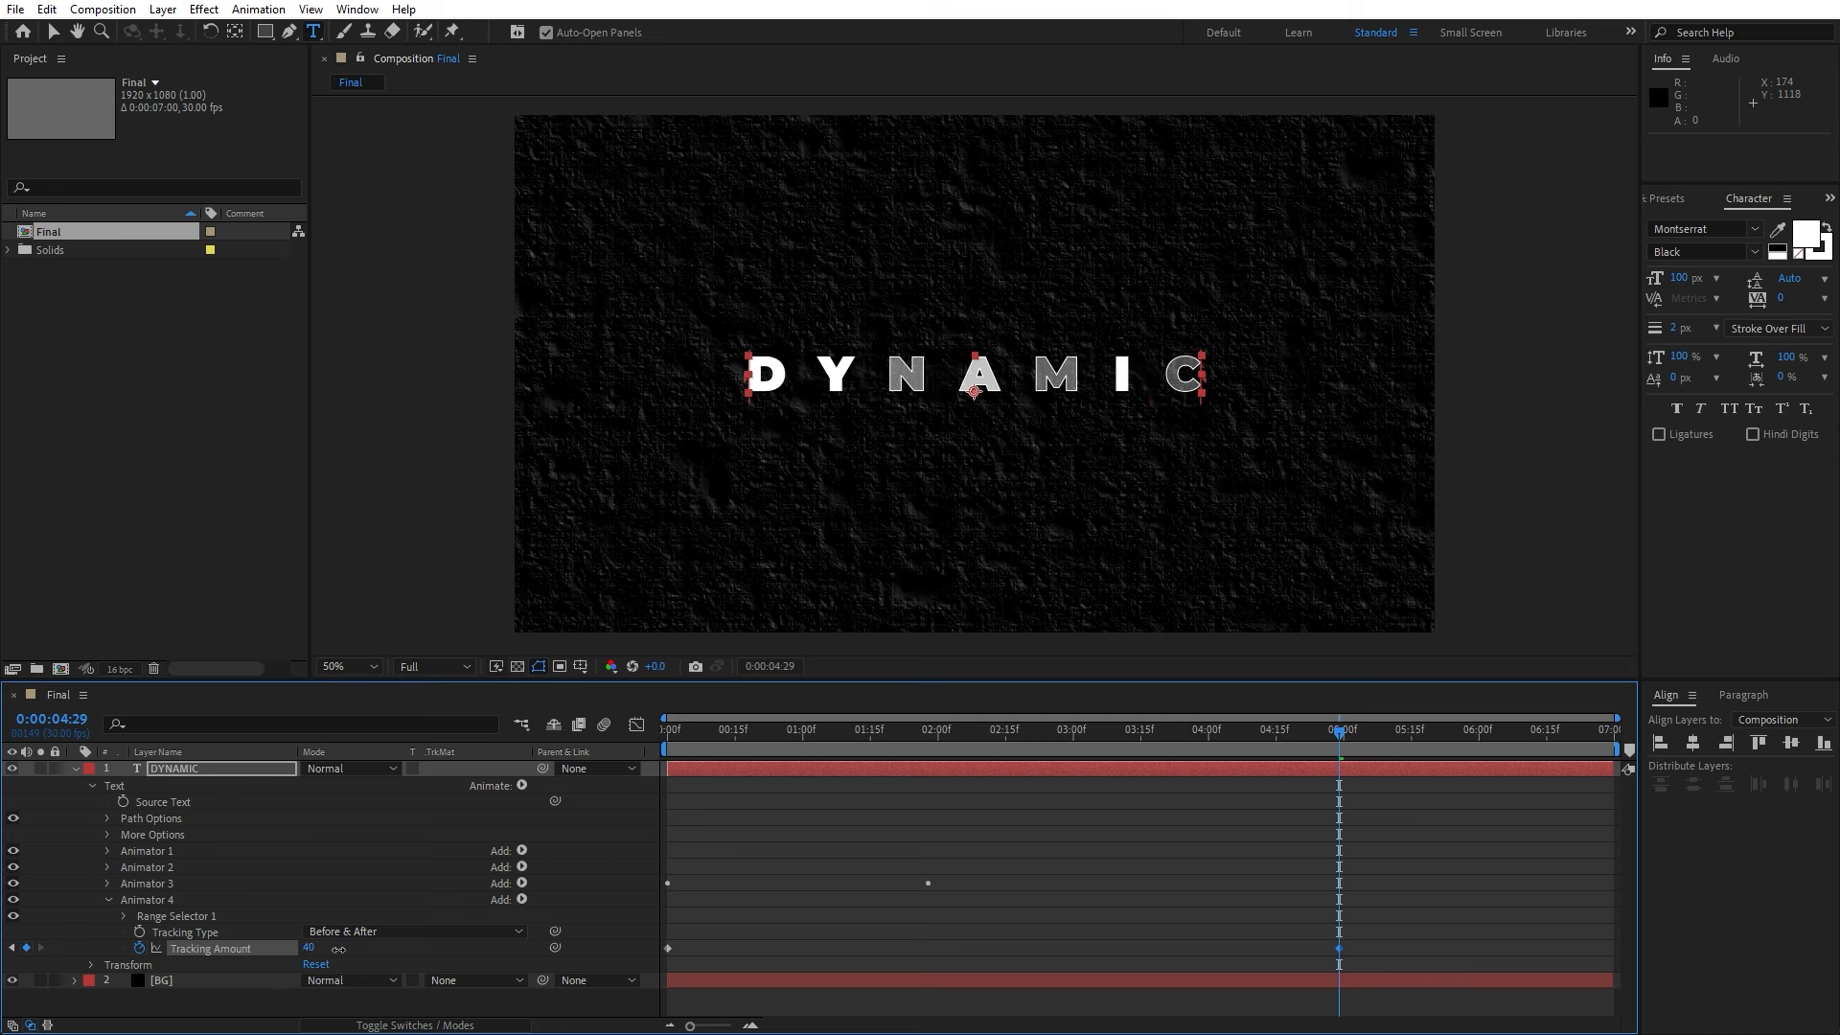
- Play back the composition to review the text reveal with the widening letter spacing
left_click(847, 742)
key("space")
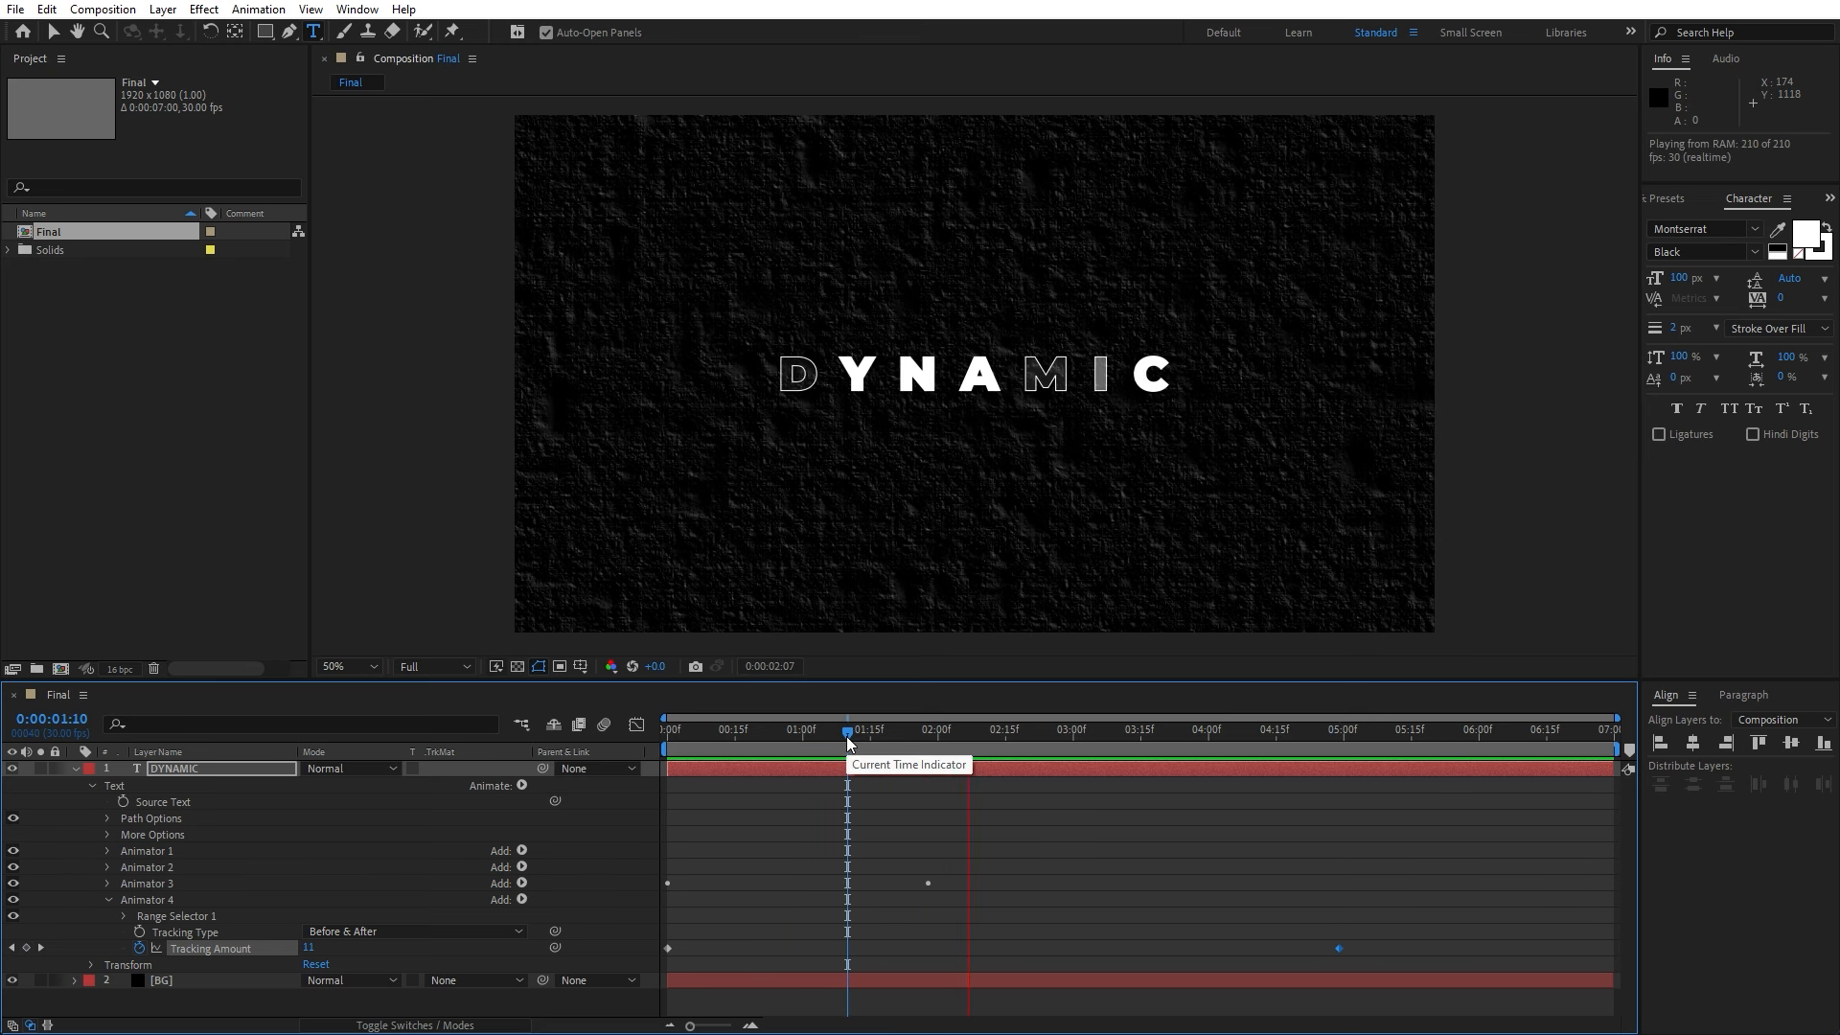
key("space")
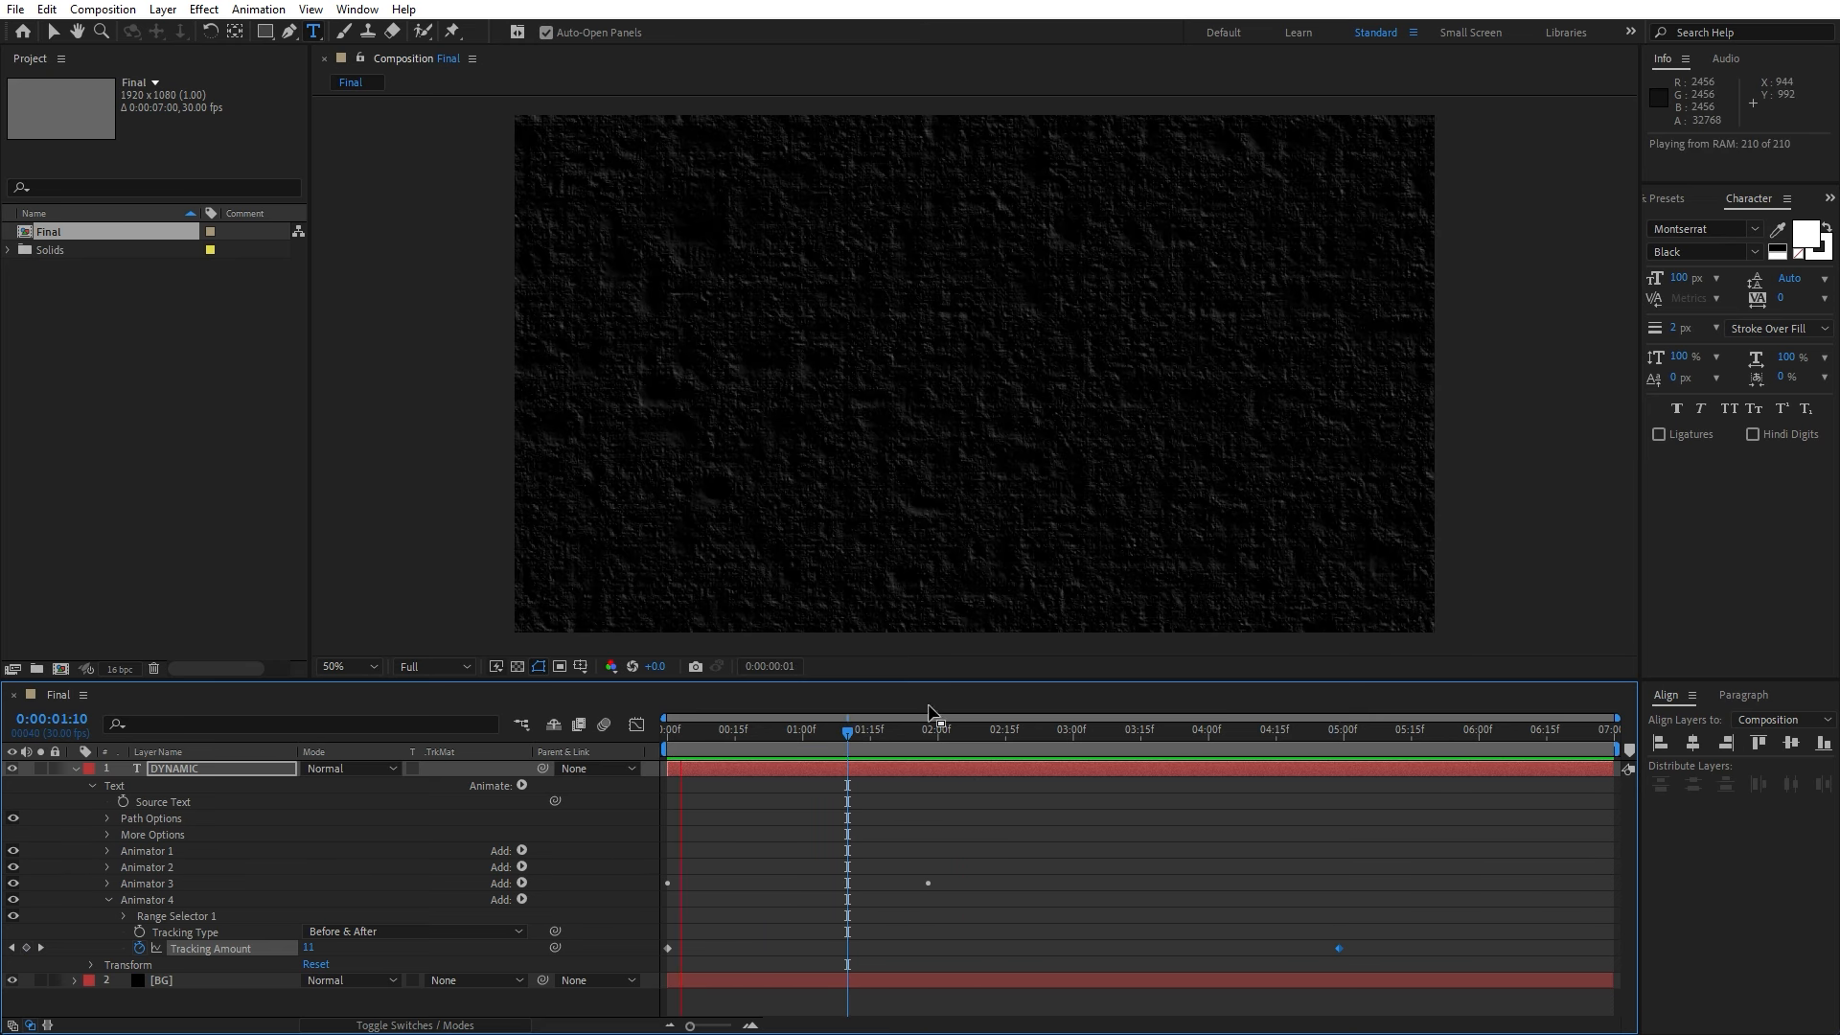
- Play back the DYNAMIC reveal and check its frames at 0:00:00:21 and 0:00:01:19
left_click(763, 734)
key("space")
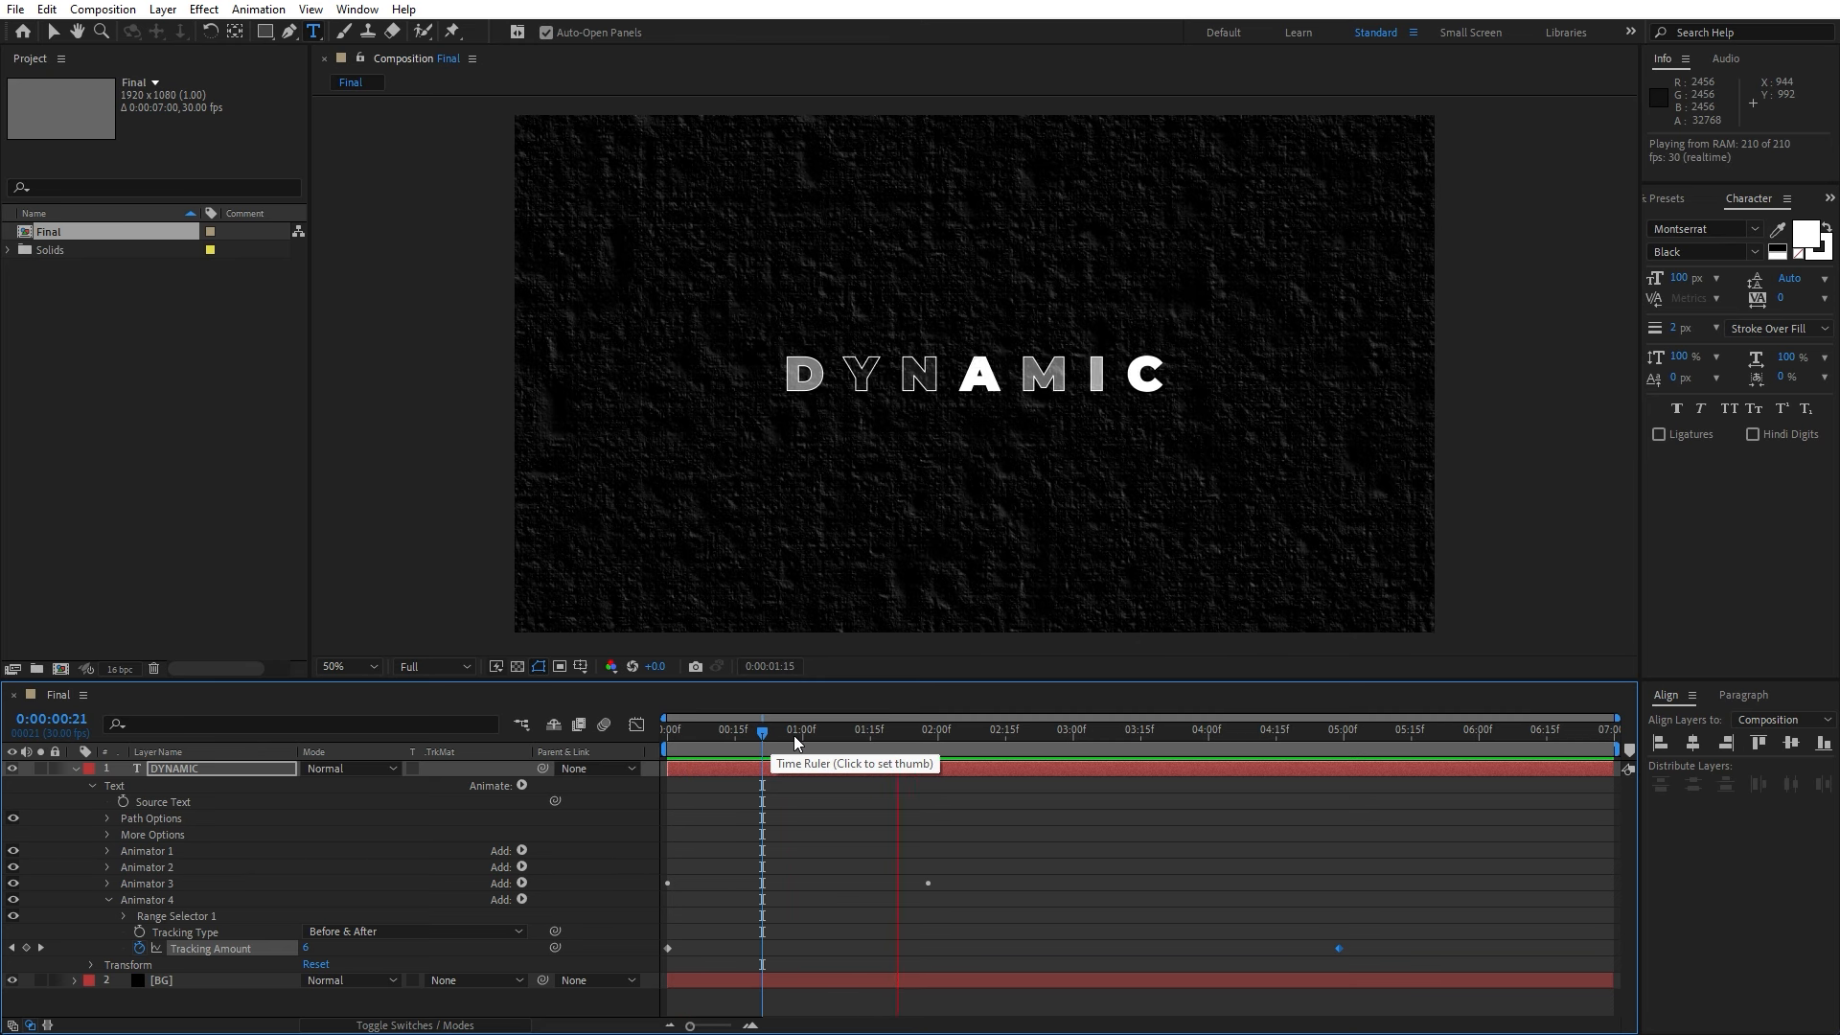
left_click(888, 734)
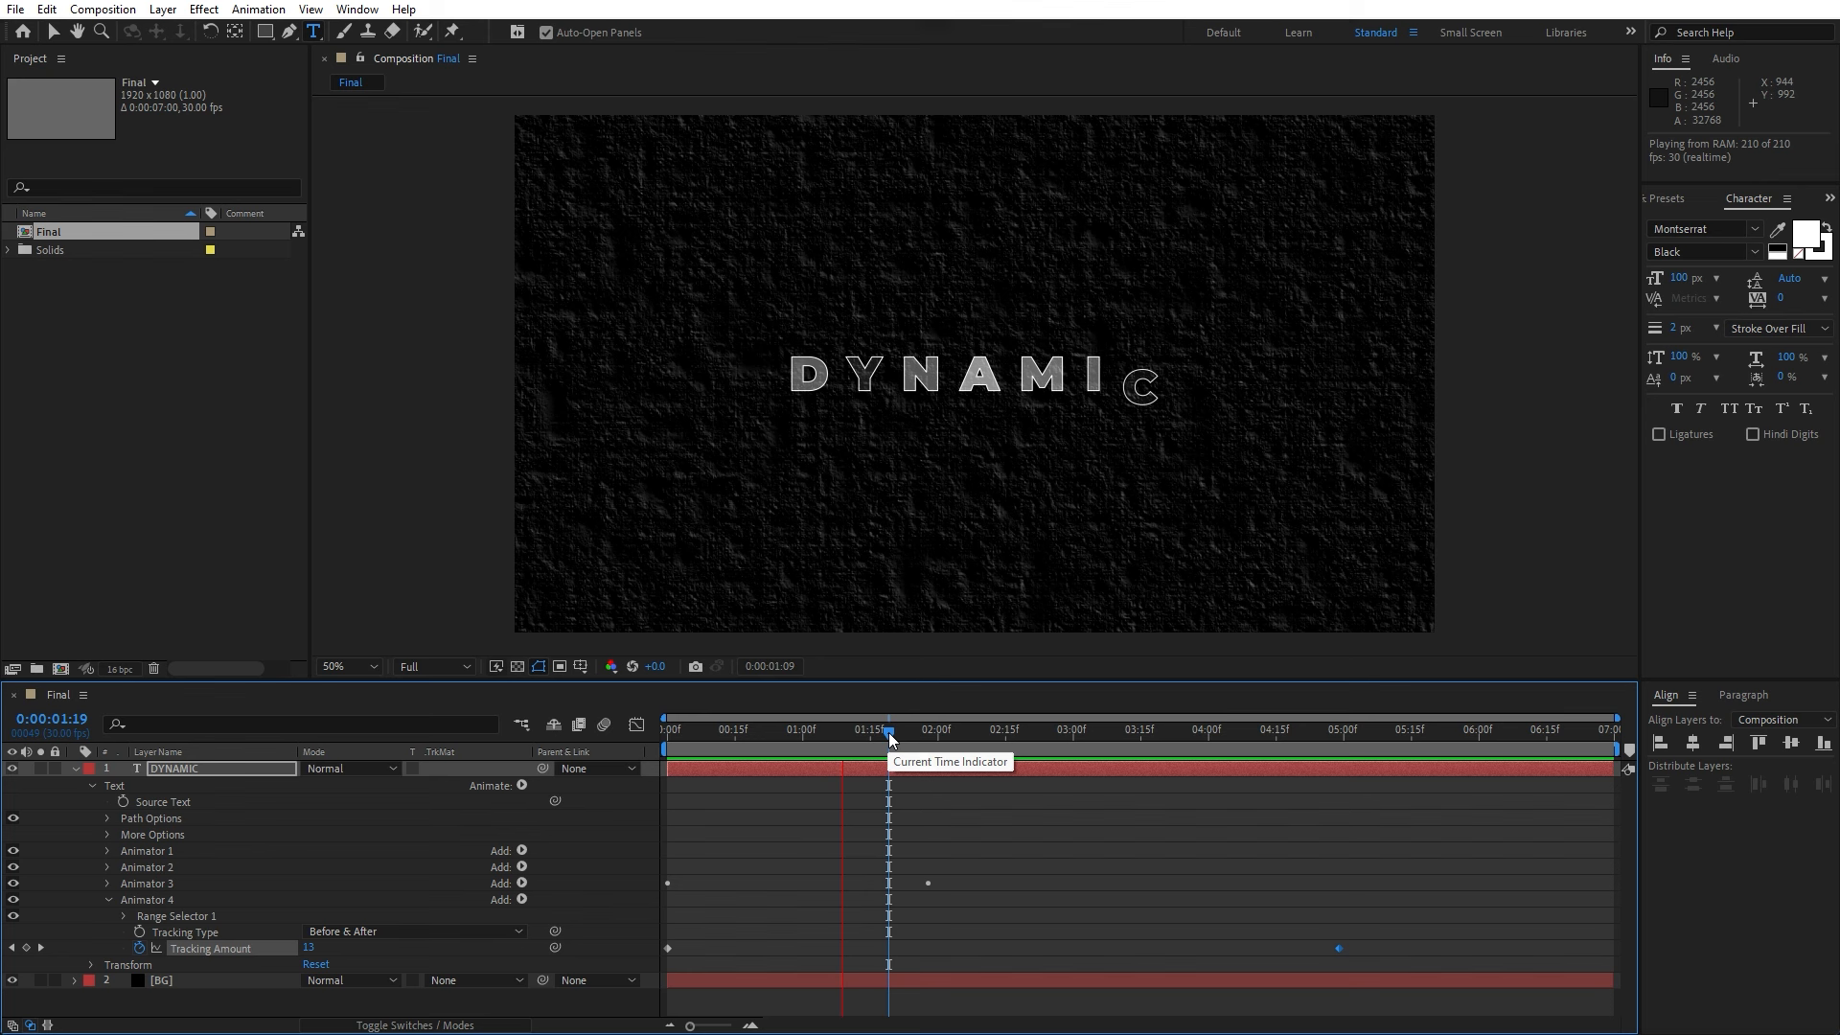
key("space")
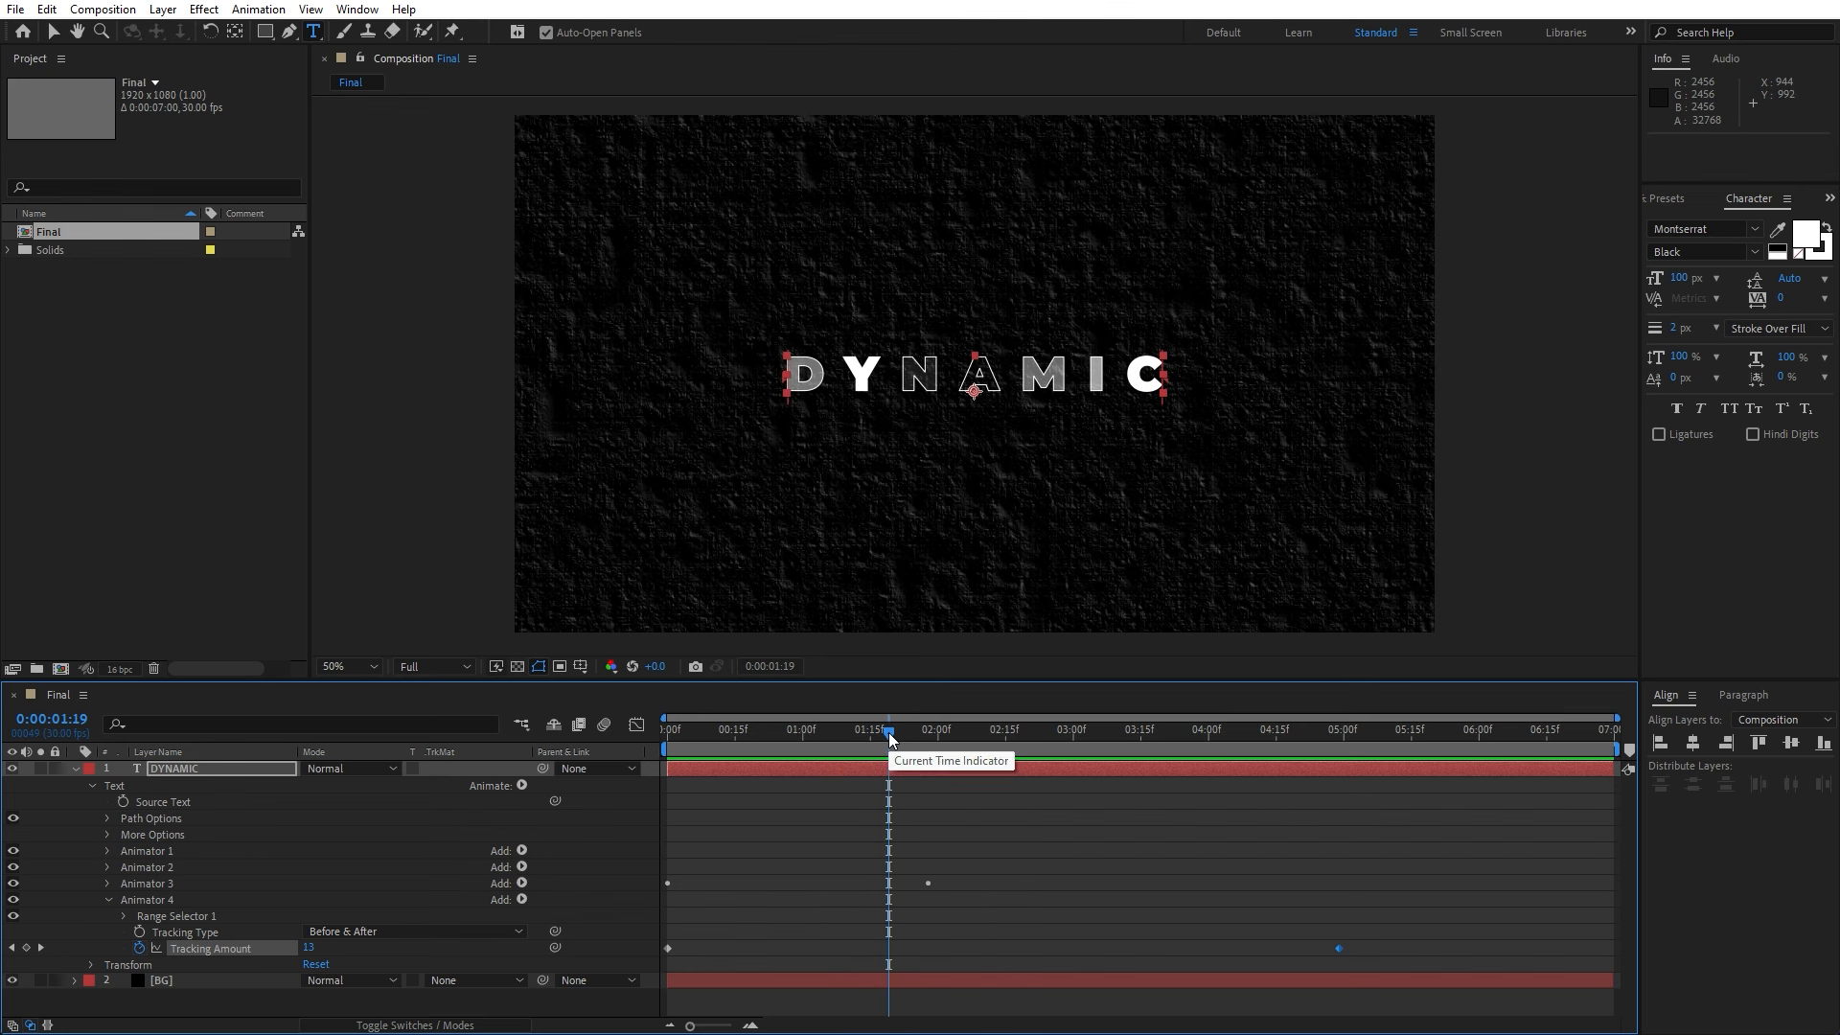
- Collapse the DYNAMIC text layer's properties and duplicate the layer
left_click(74, 770)
left_click(200, 888)
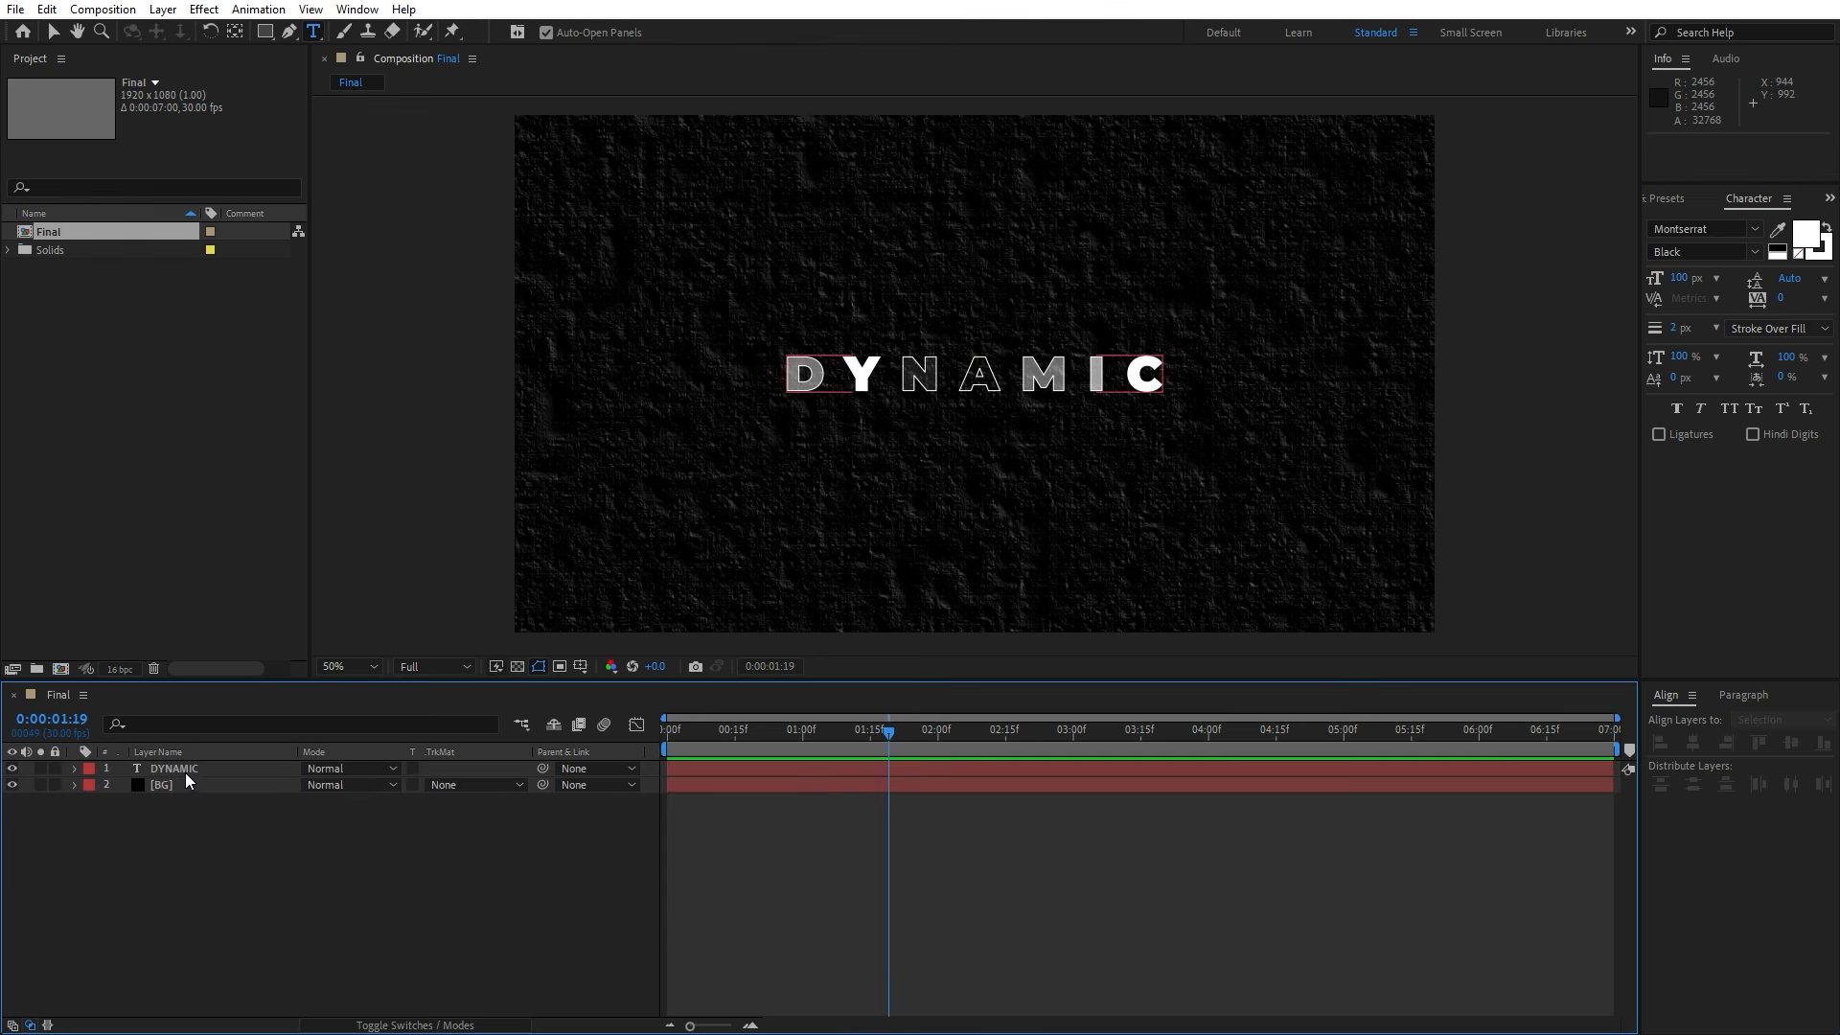
left_click(186, 773)
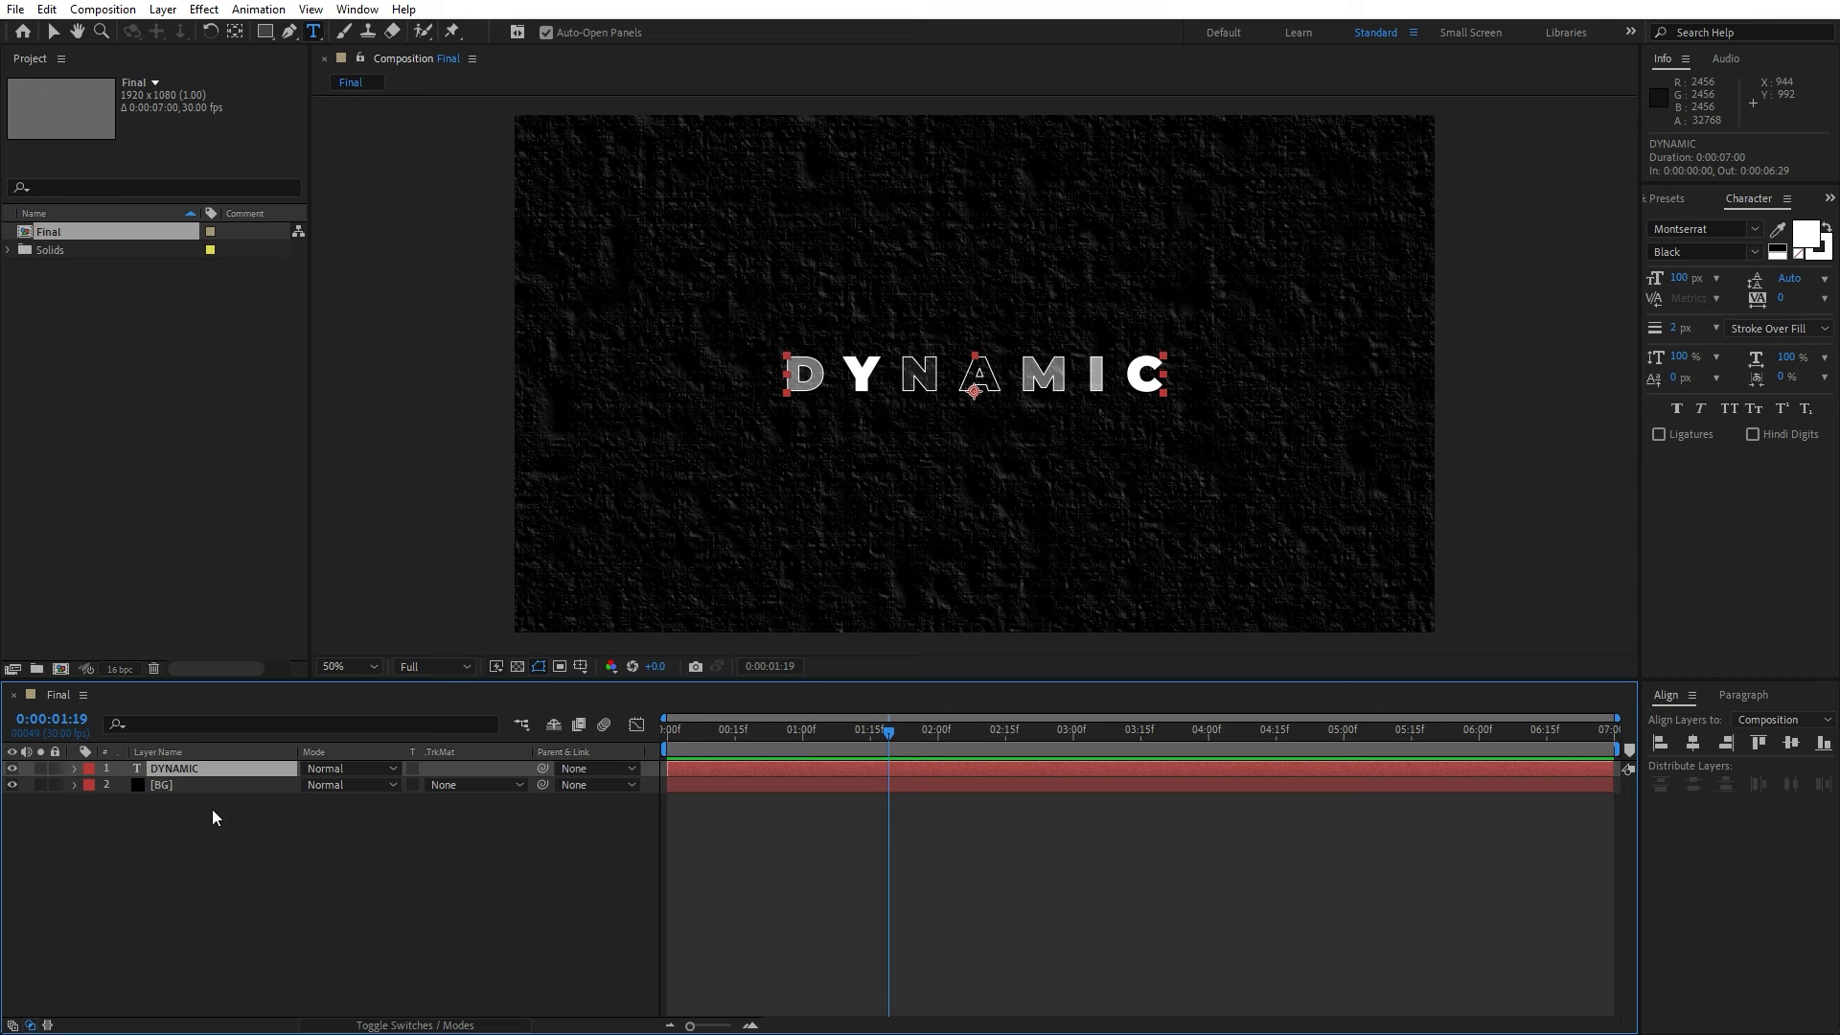
left_click(46, 9)
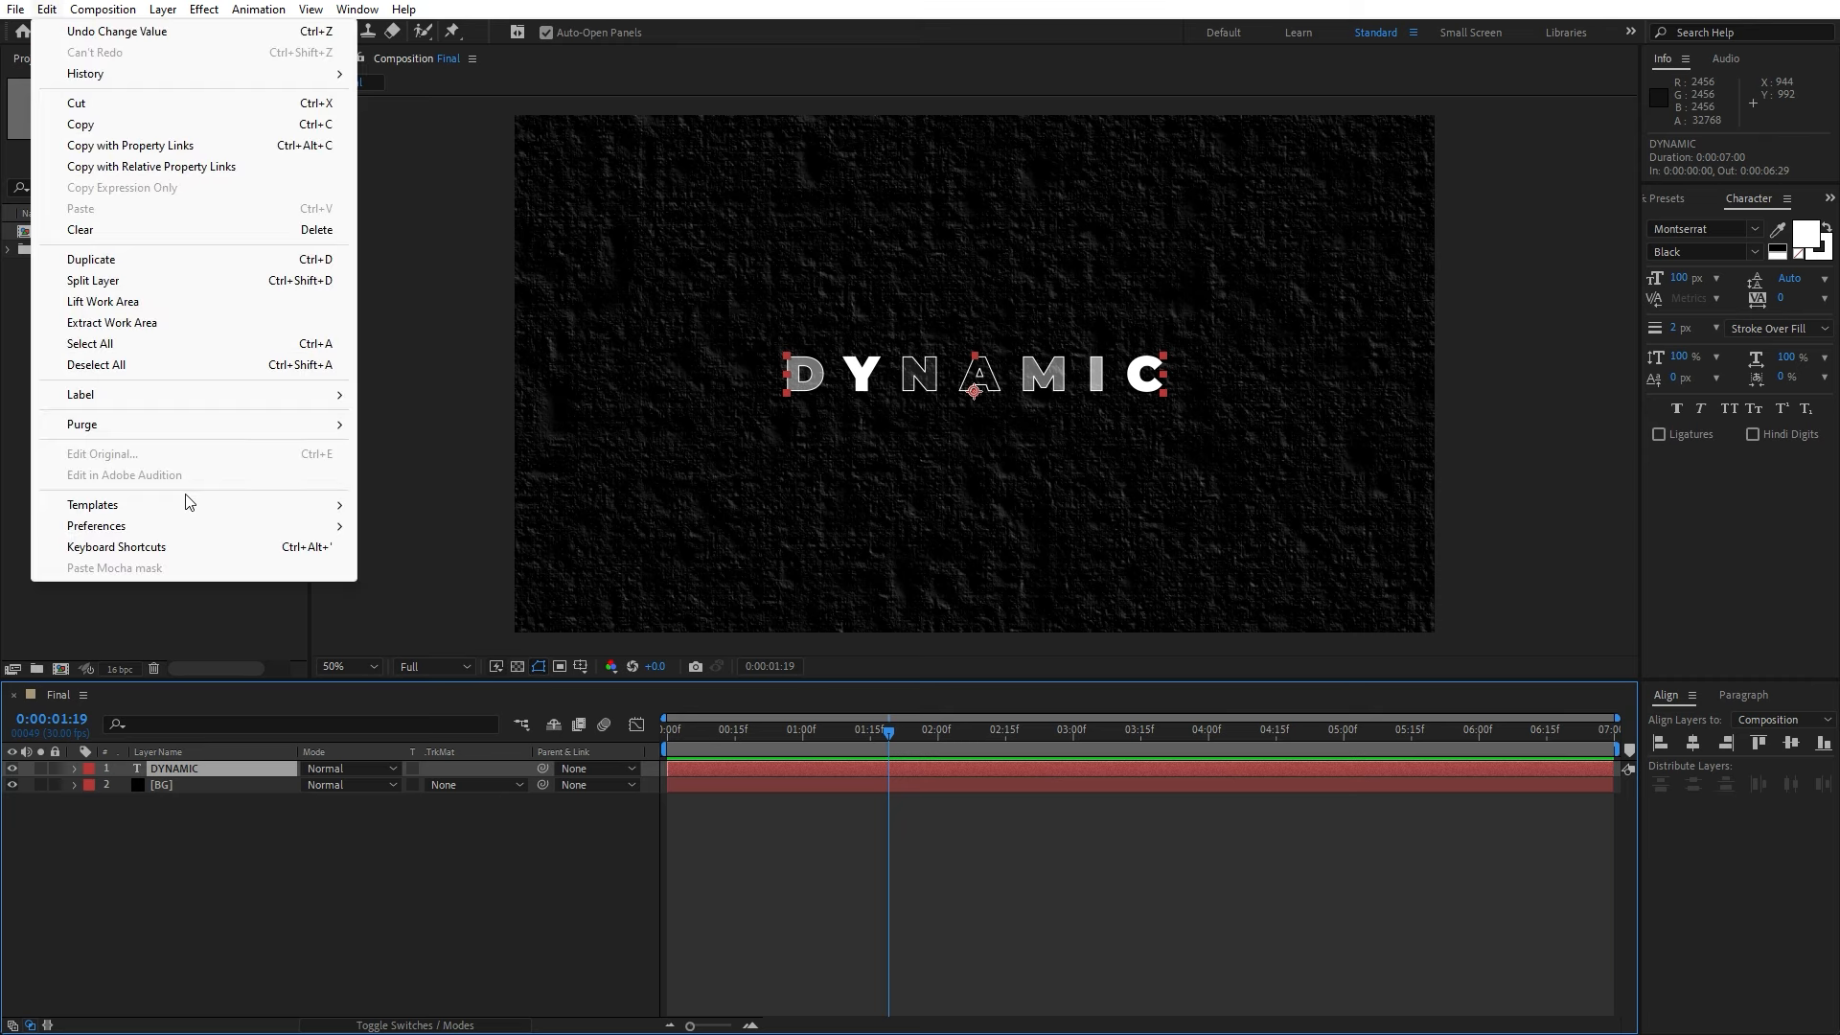
left_click(121, 266)
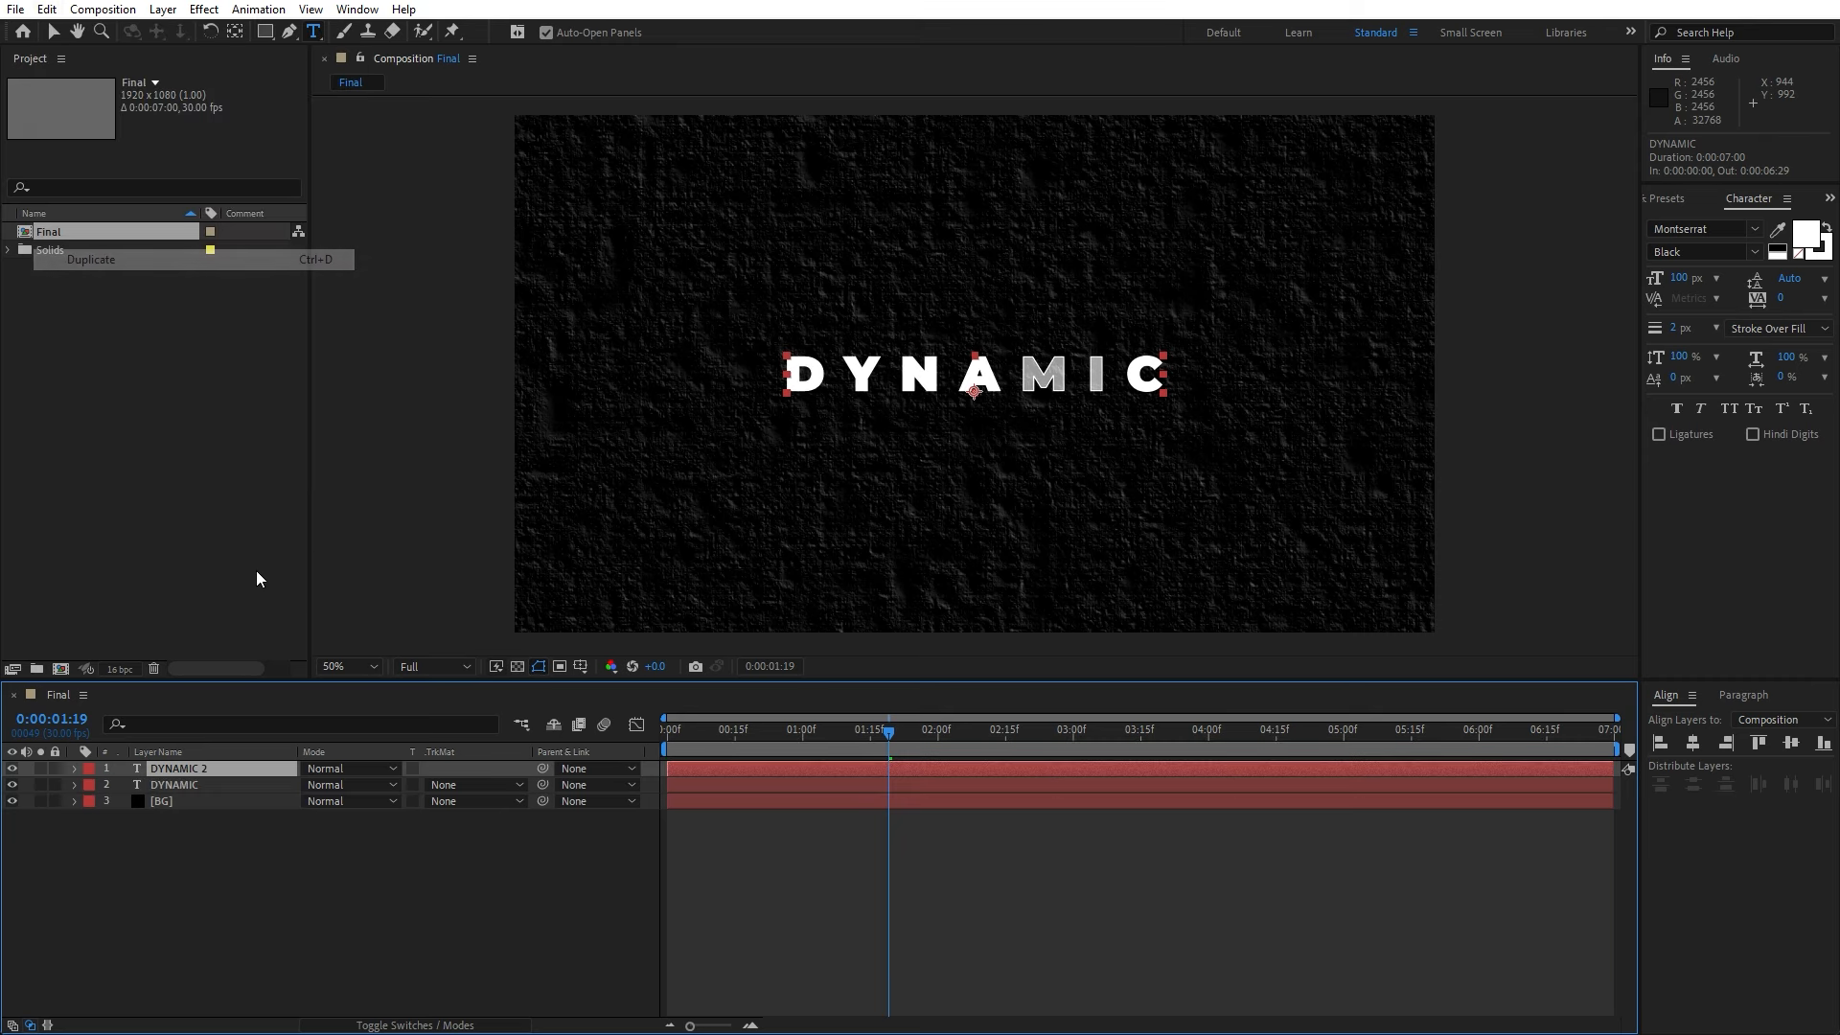
- Move the duplicate layer beneath the original DYNAMIC layer and replace its text with softonimotion
left_click_drag(201, 773, 199, 792)
double_click(201, 788)
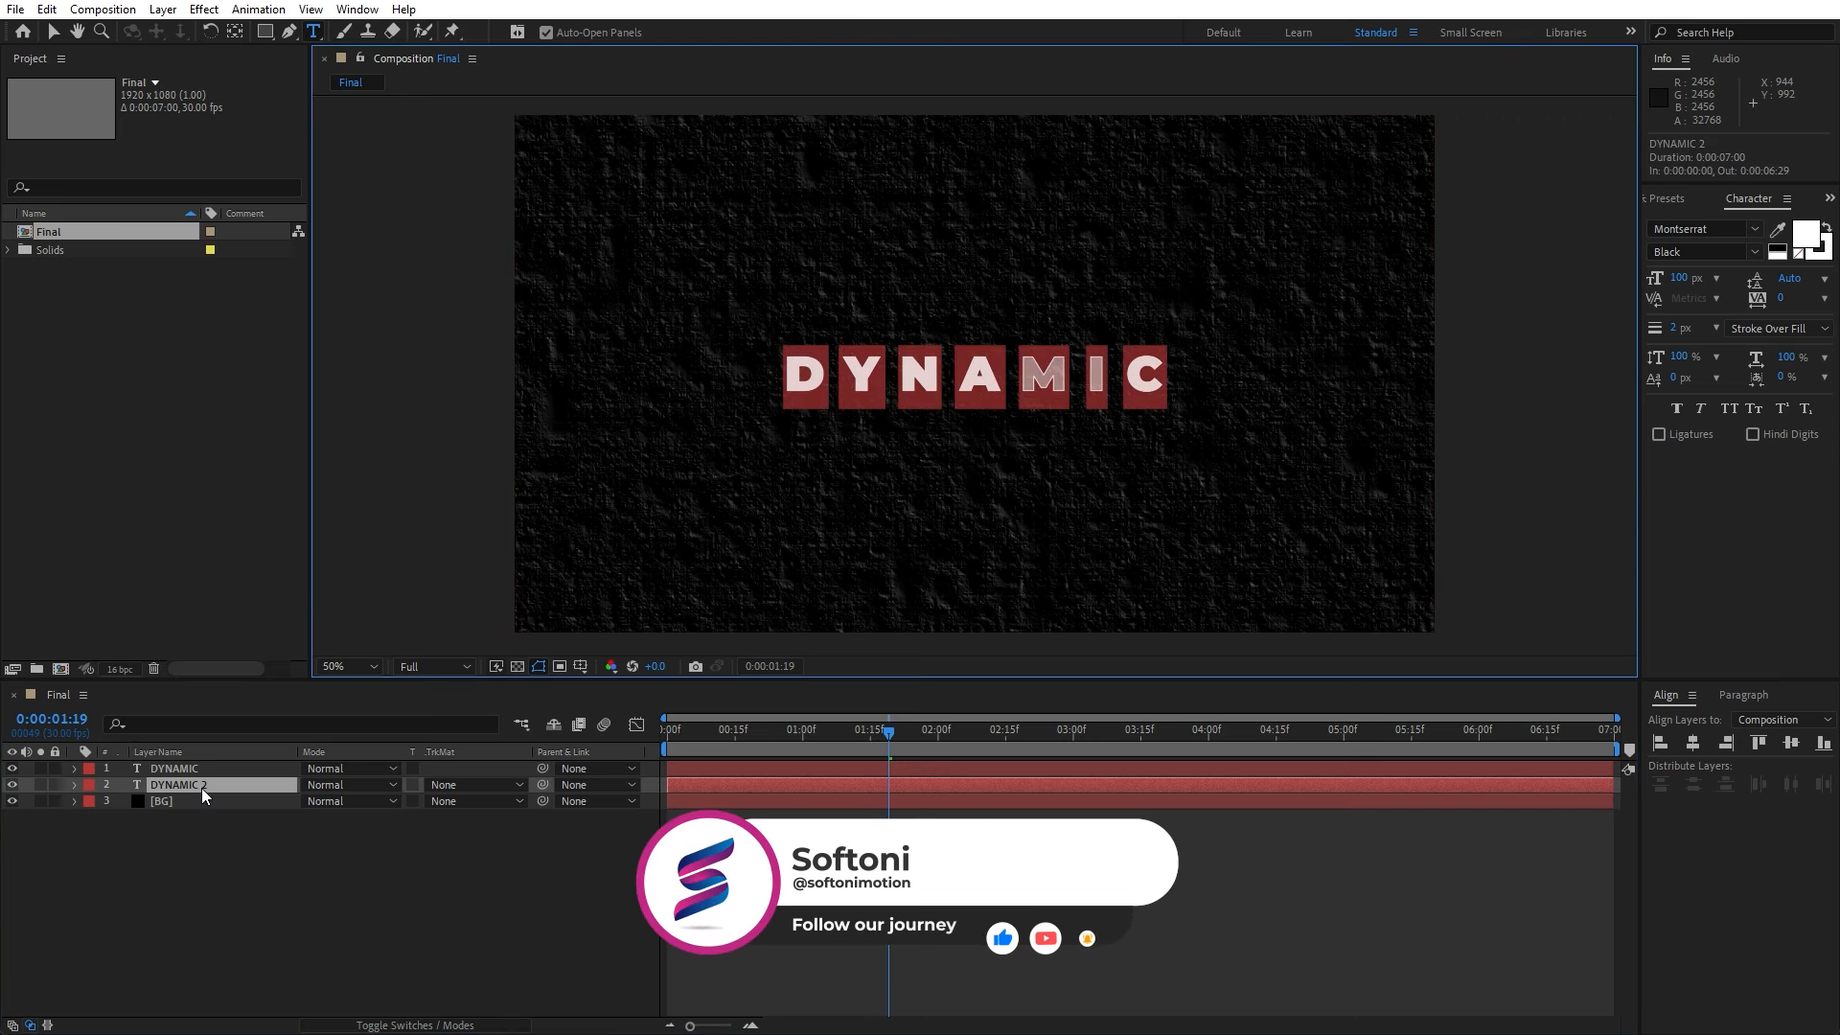
type("softonimotion")
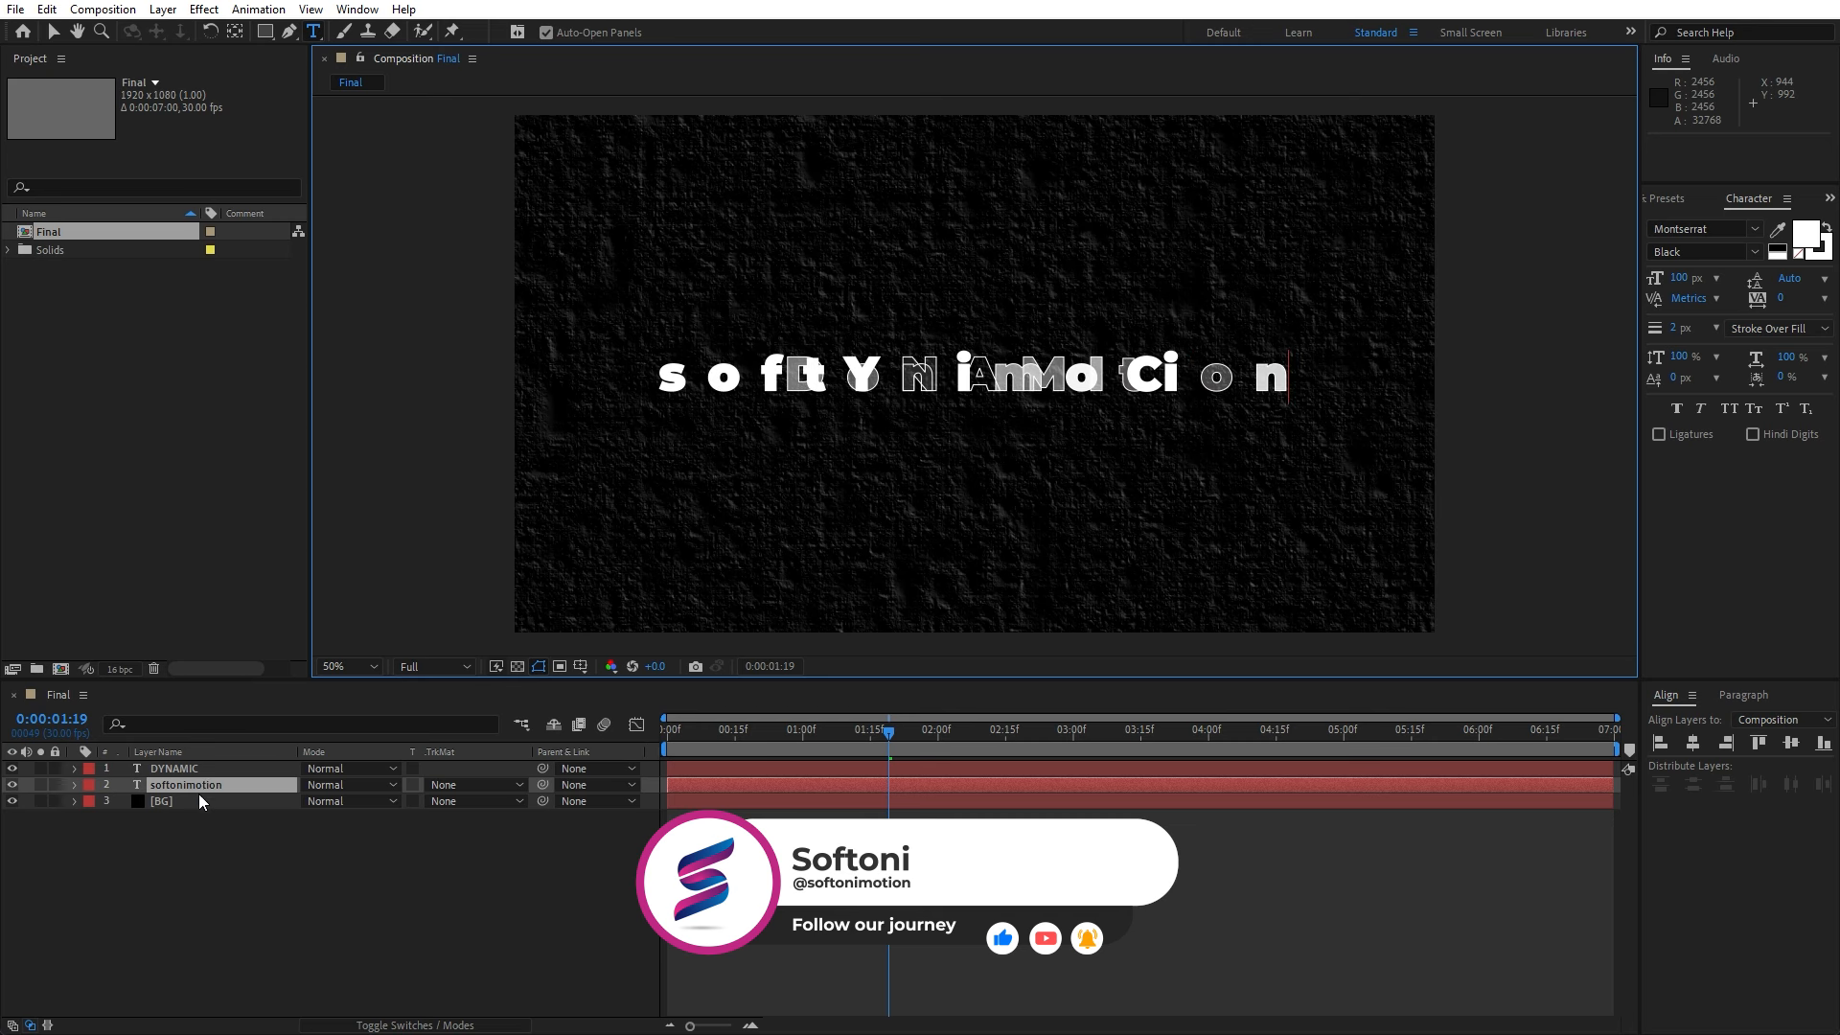
left_click(198, 794)
- Set the softonimotion text to a 30 px font size and the Thin font style
left_click(205, 786)
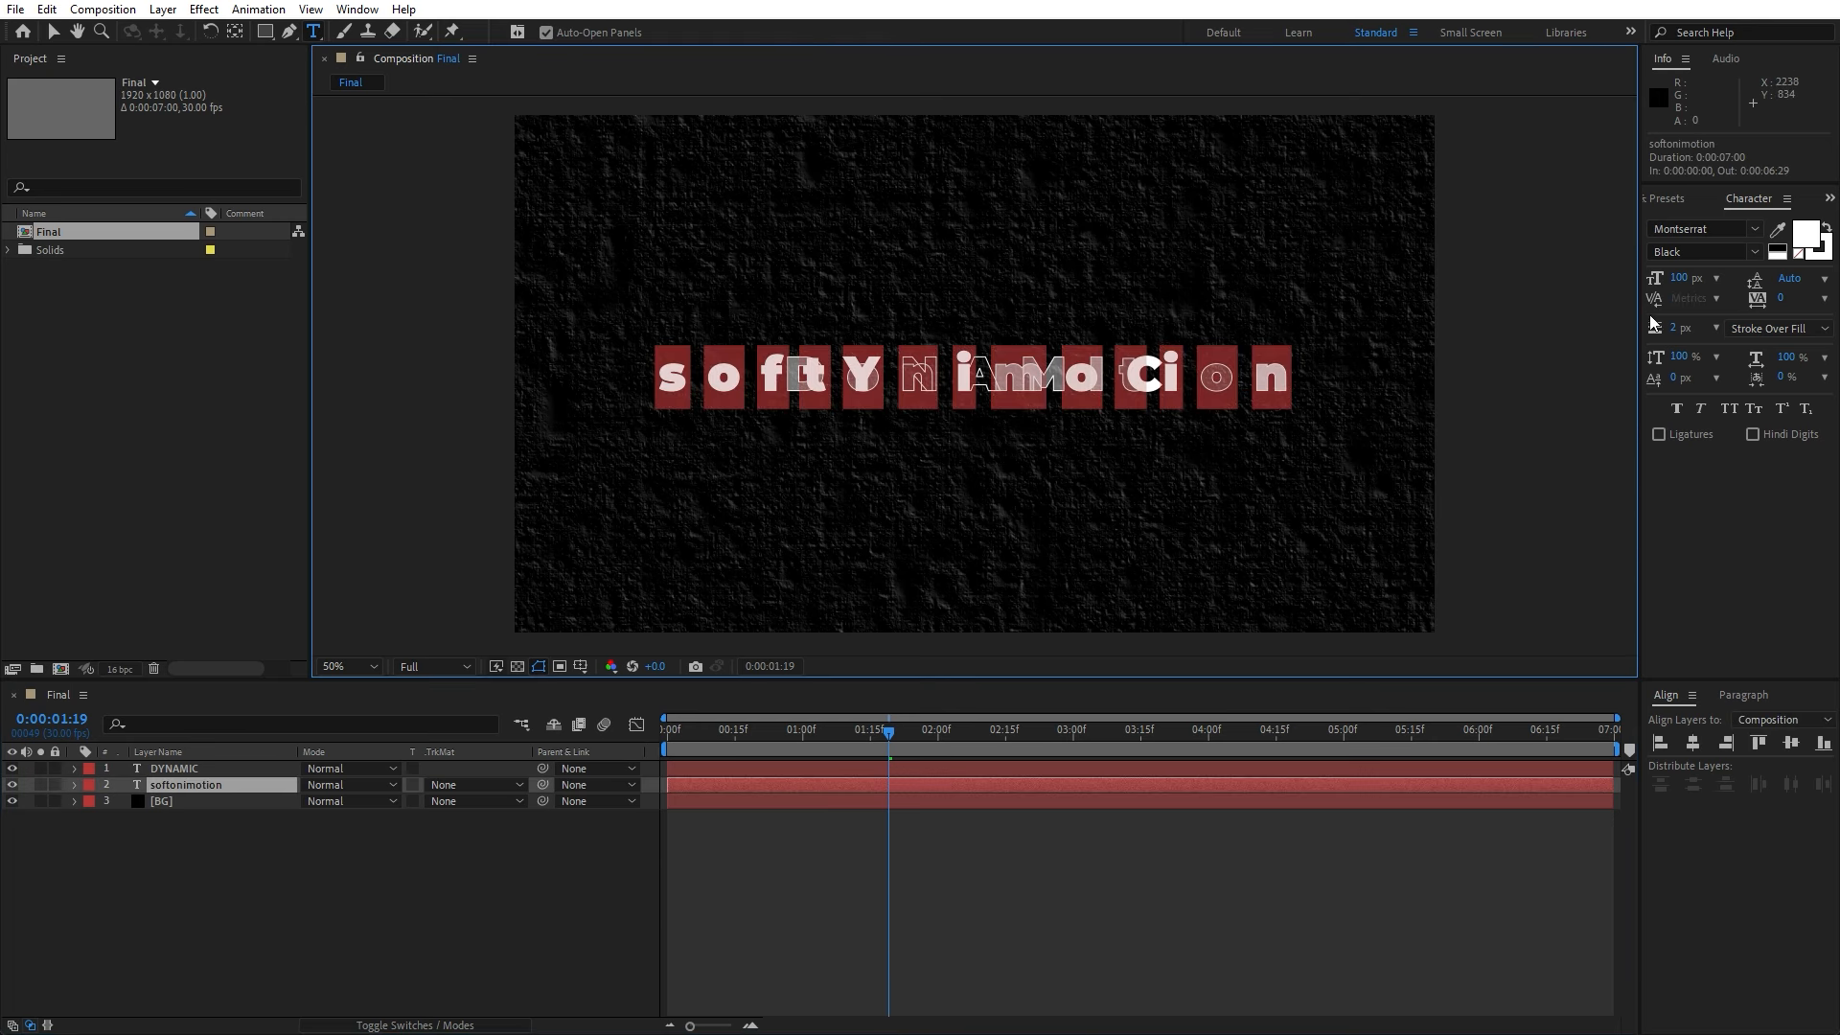
left_click(1682, 280)
type("3")
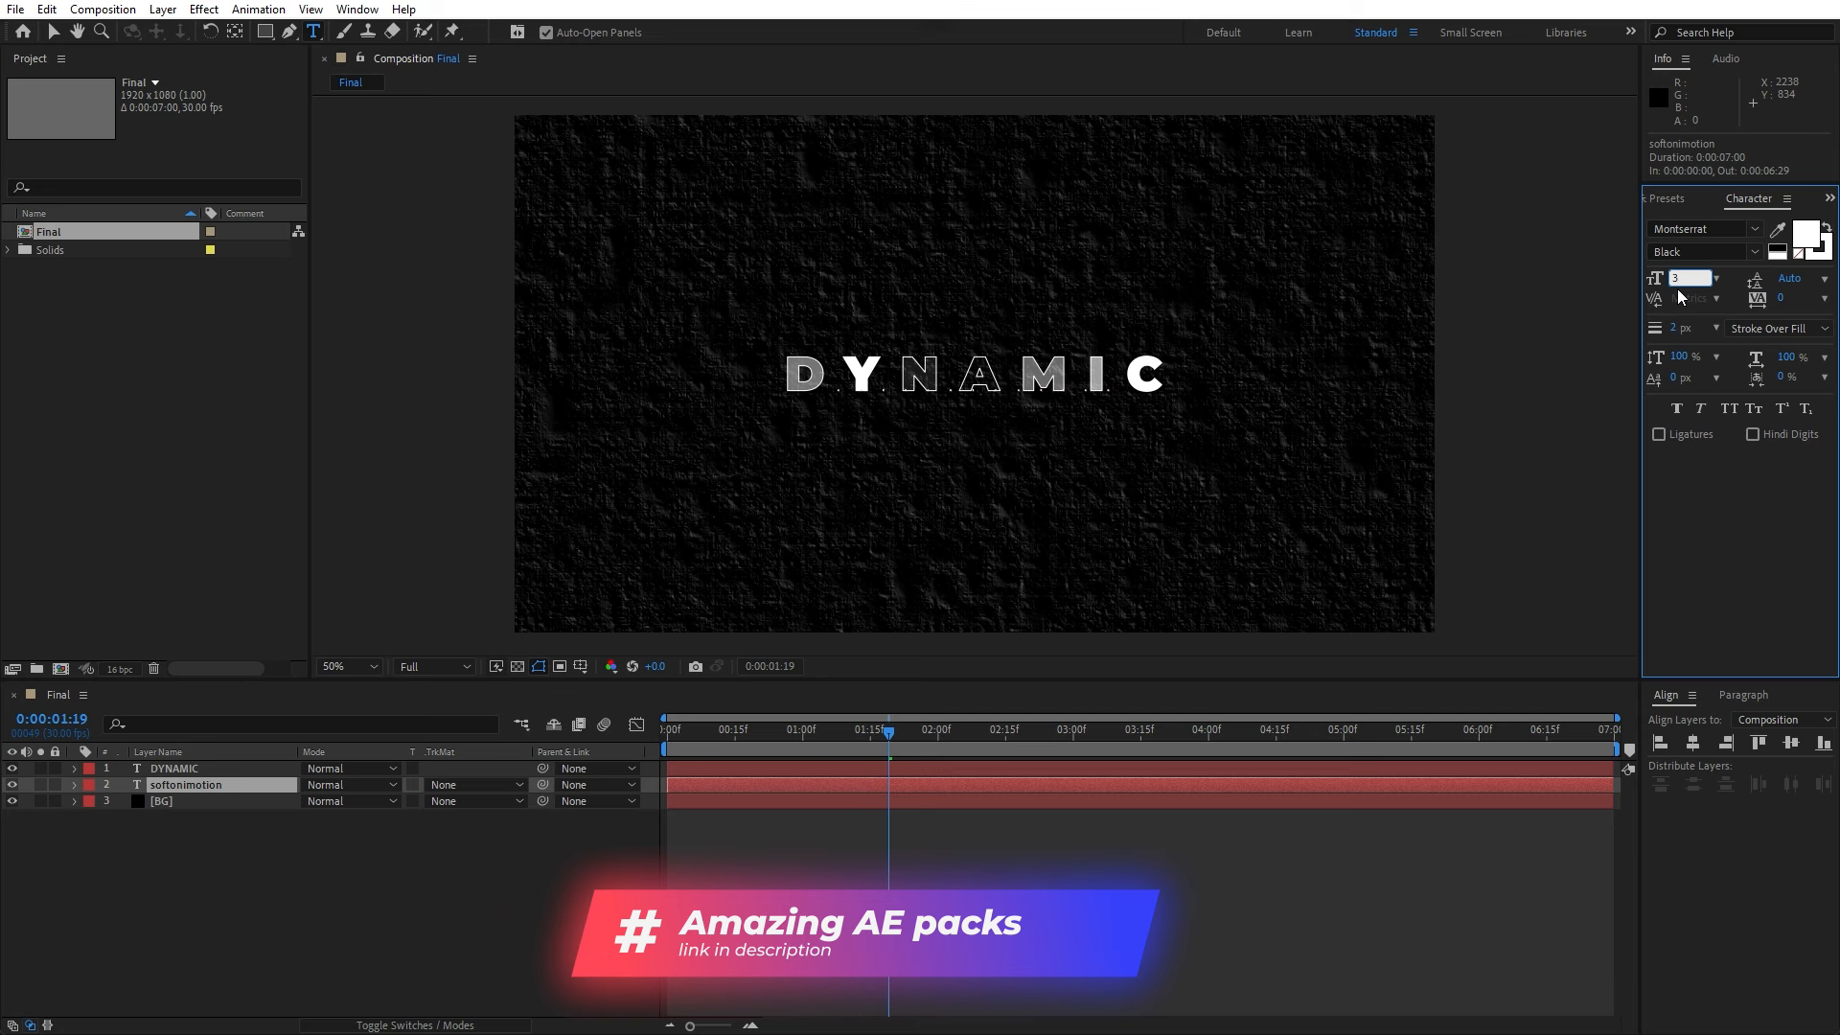
type("0")
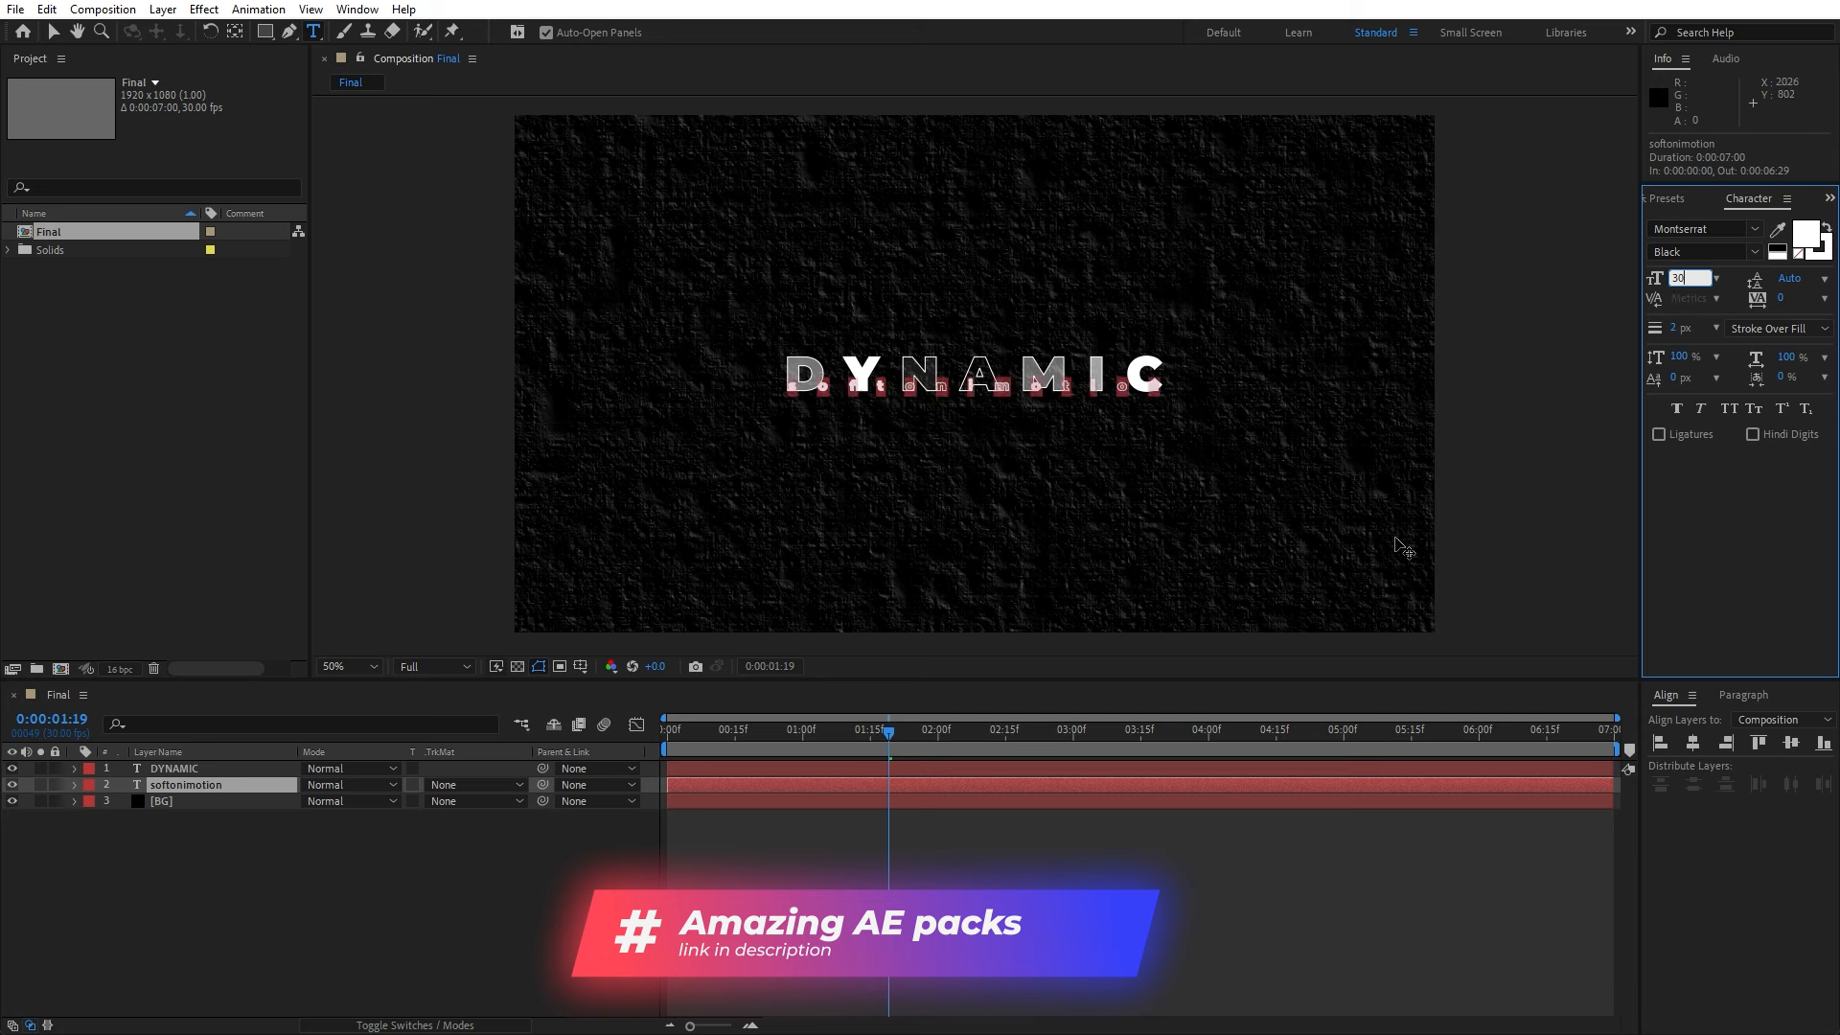
left_click(1692, 252)
type("Light")
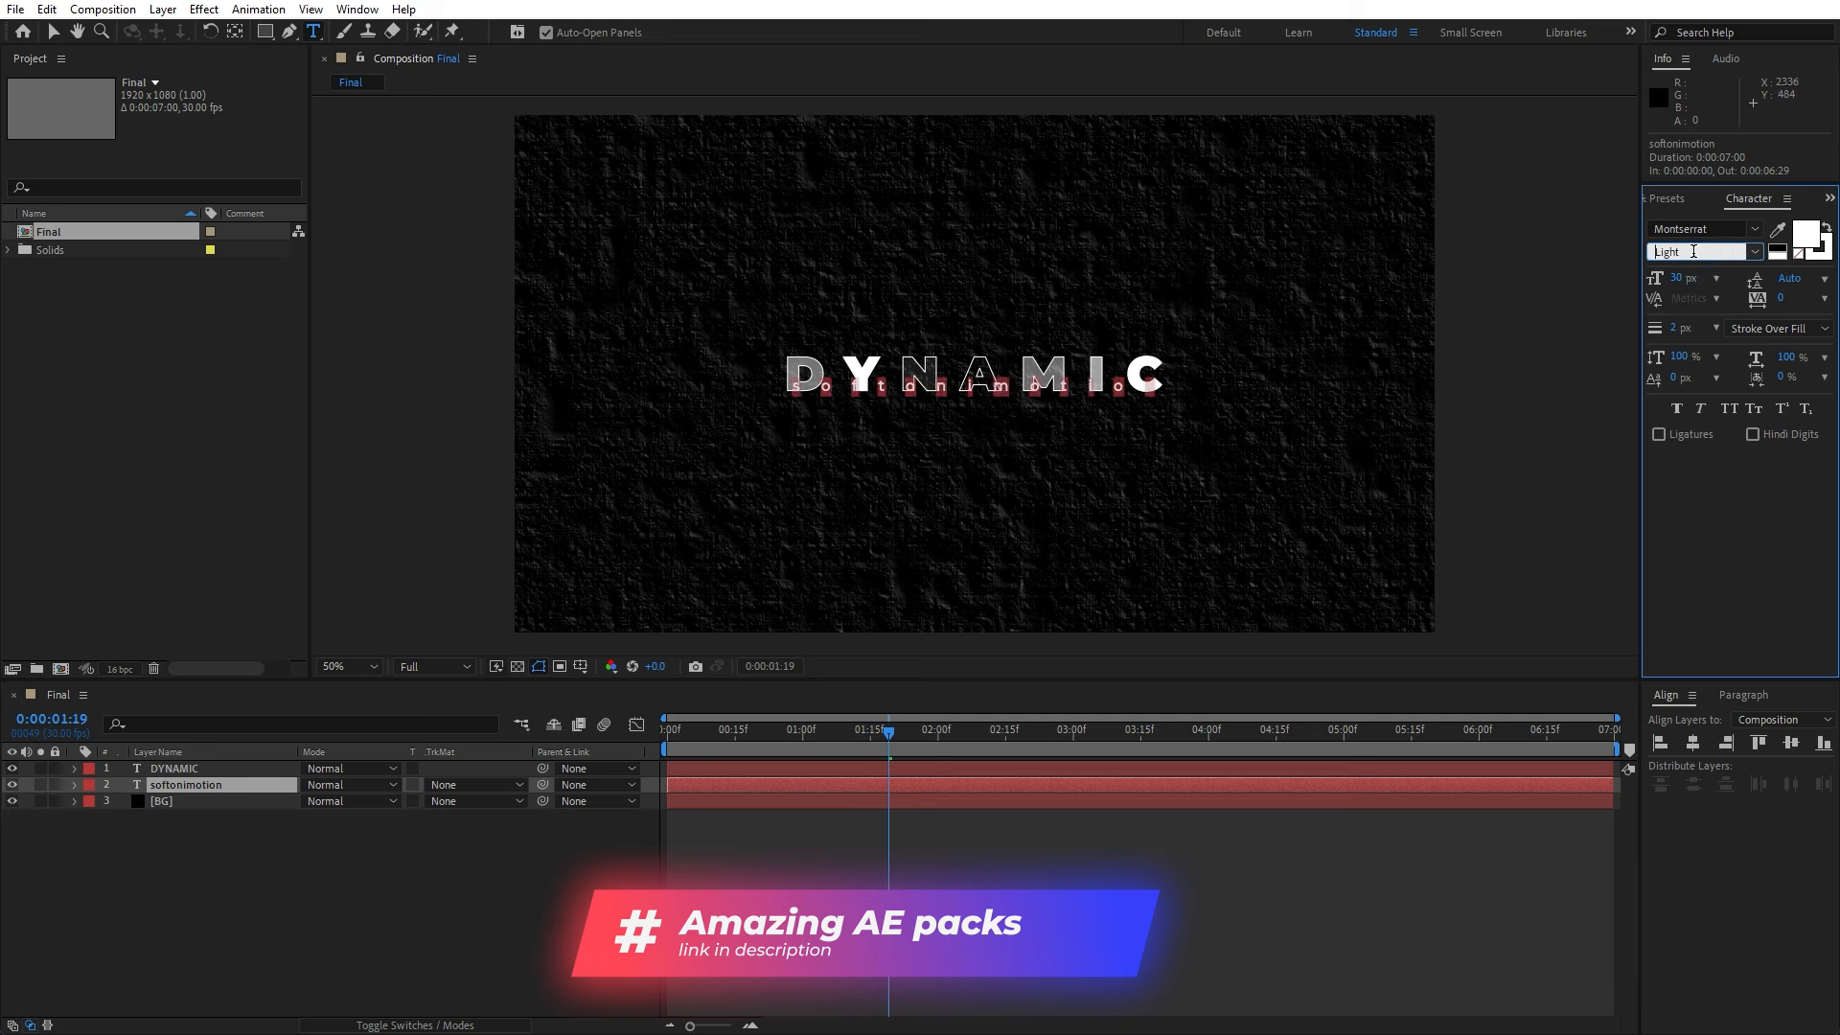
key("Up")
key("Up")
left_click(234, 934)
- Nudge the softonimotion text straight down to a Y position of about 625, just beneath DYNAMIC
left_click(193, 787)
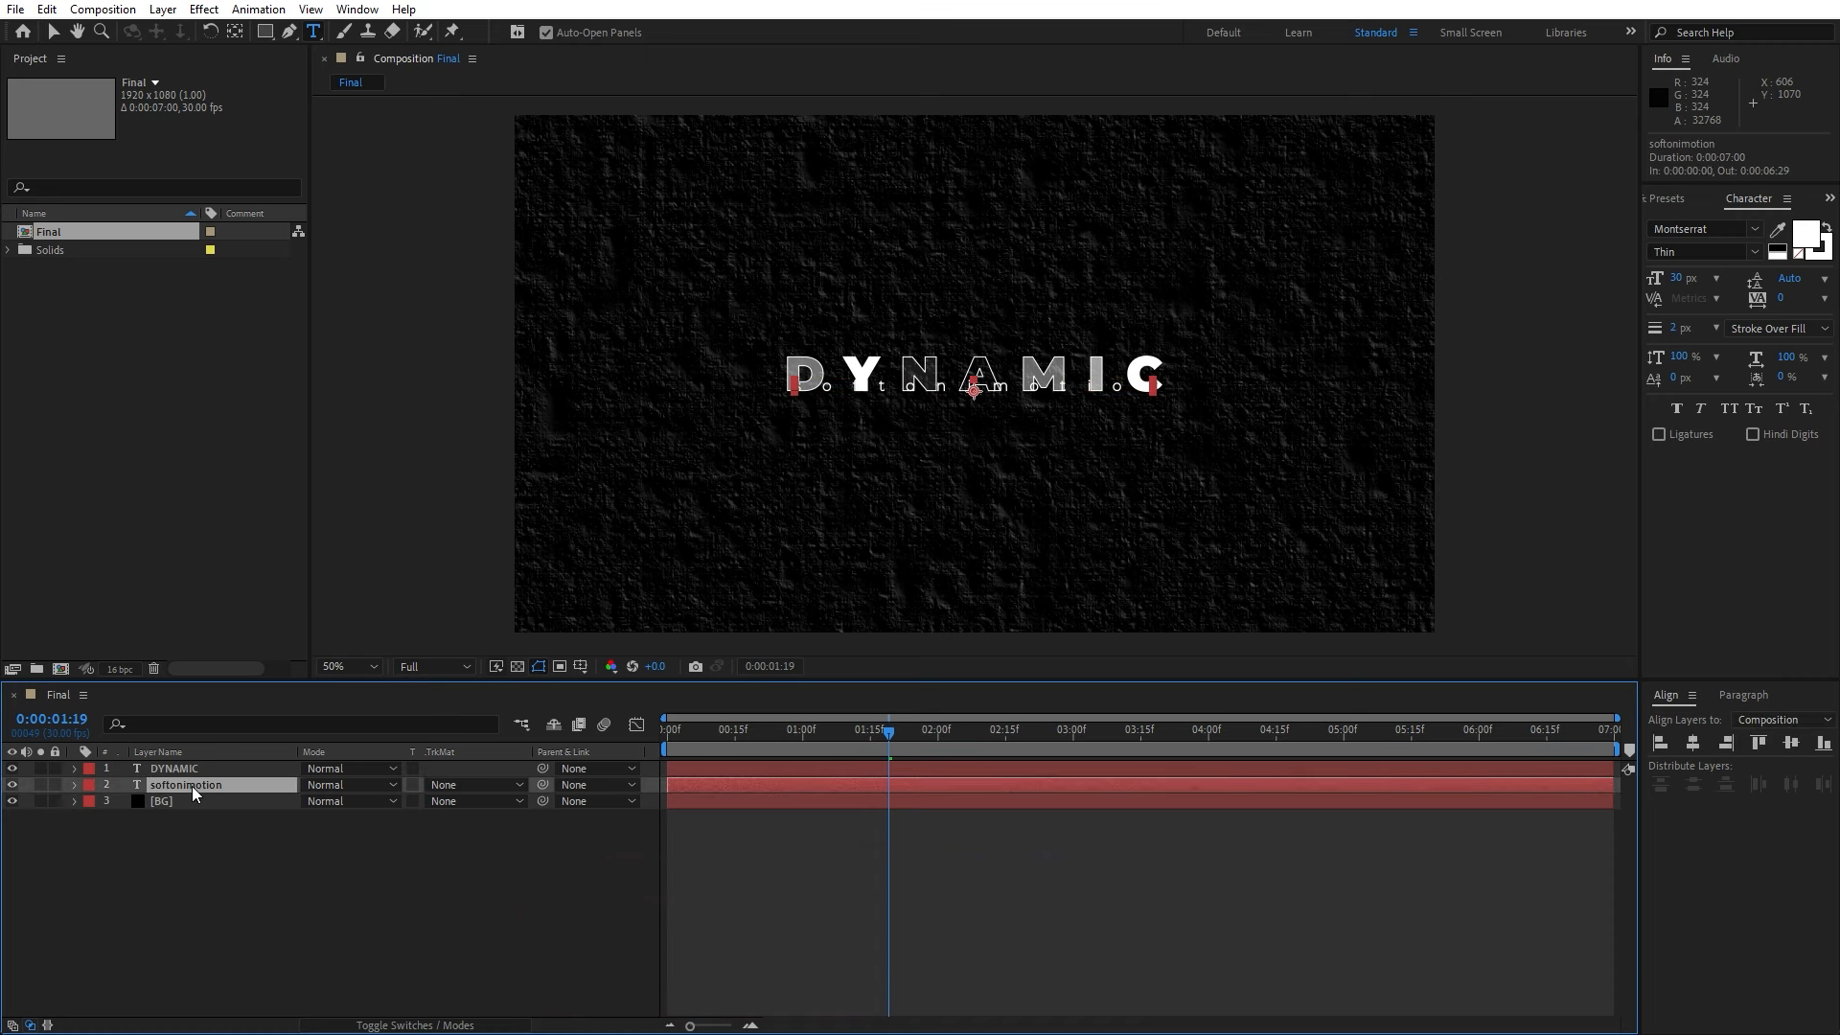
key("shift+Down")
key("shift+Down")
key("shift+Down")
key("shift+Down")
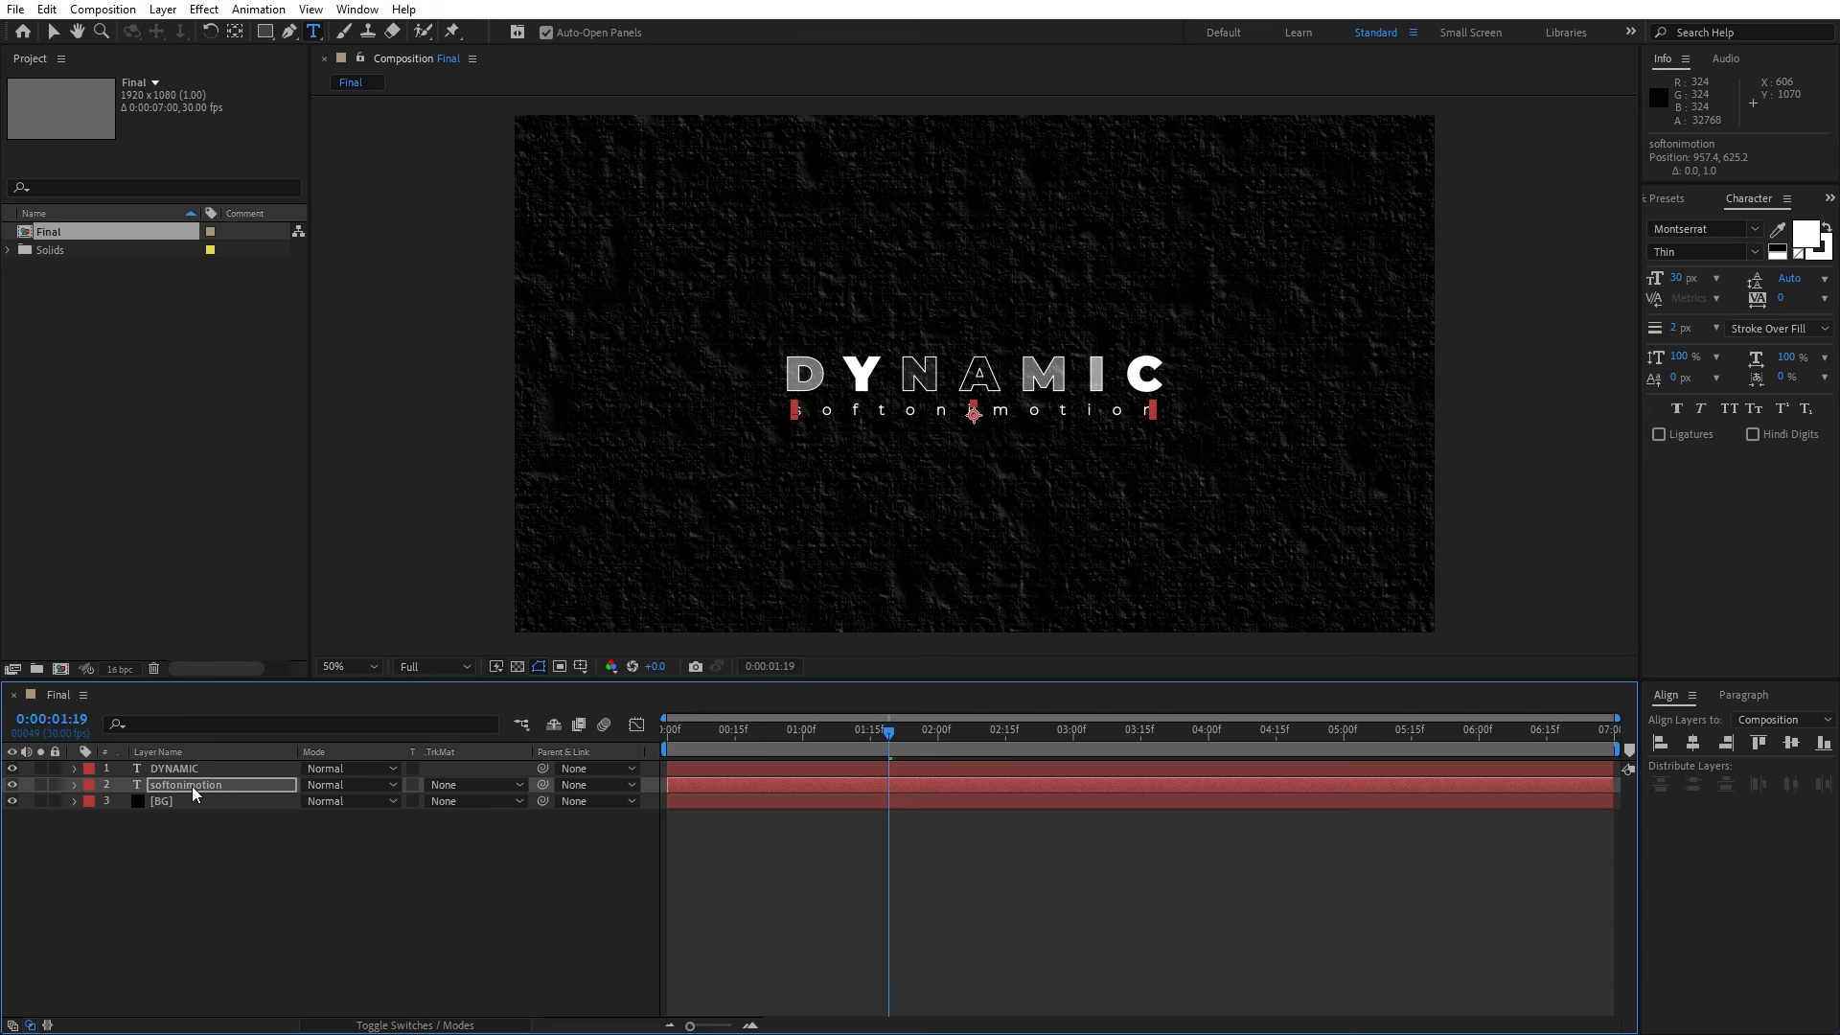
left_click(247, 867)
- Preview both text lines up to 0:00:01:16 and shift the softonimotion layer to start at 0:00:00:15
key("space")
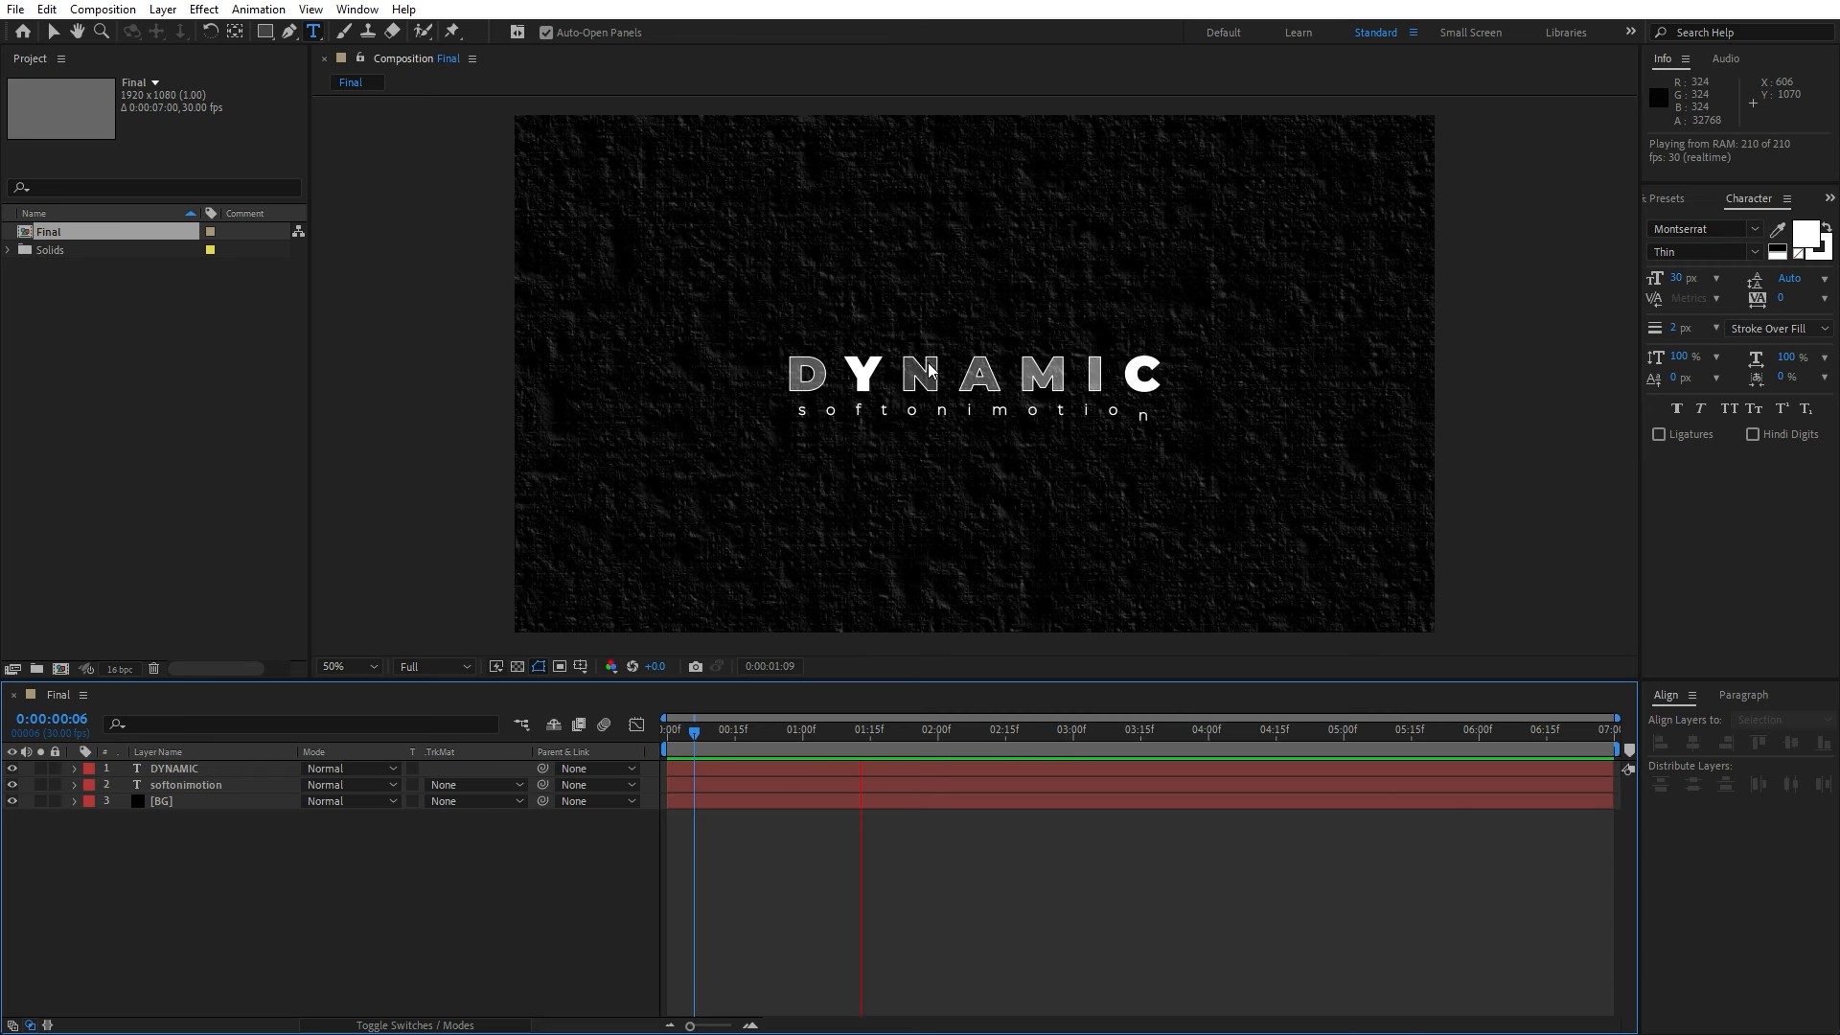
left_click_drag(767, 738, 875, 739)
left_click(186, 785)
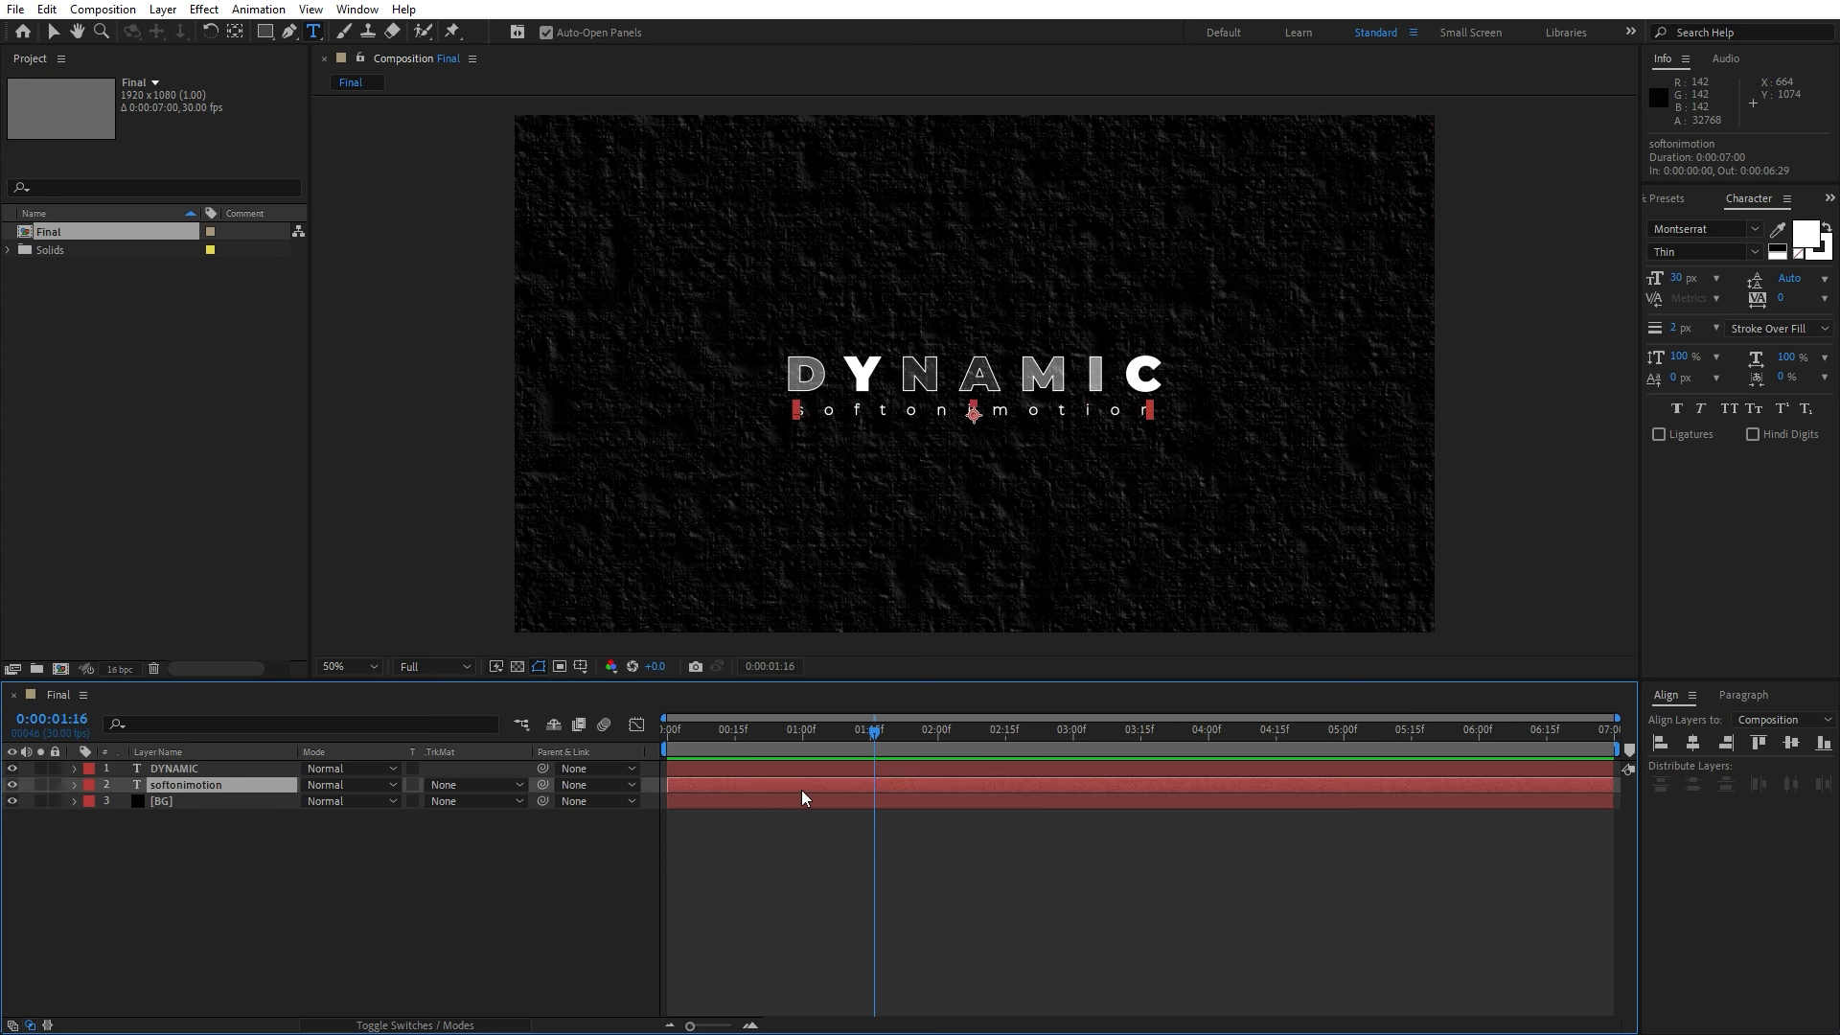
left_click_drag(702, 791, 766, 791)
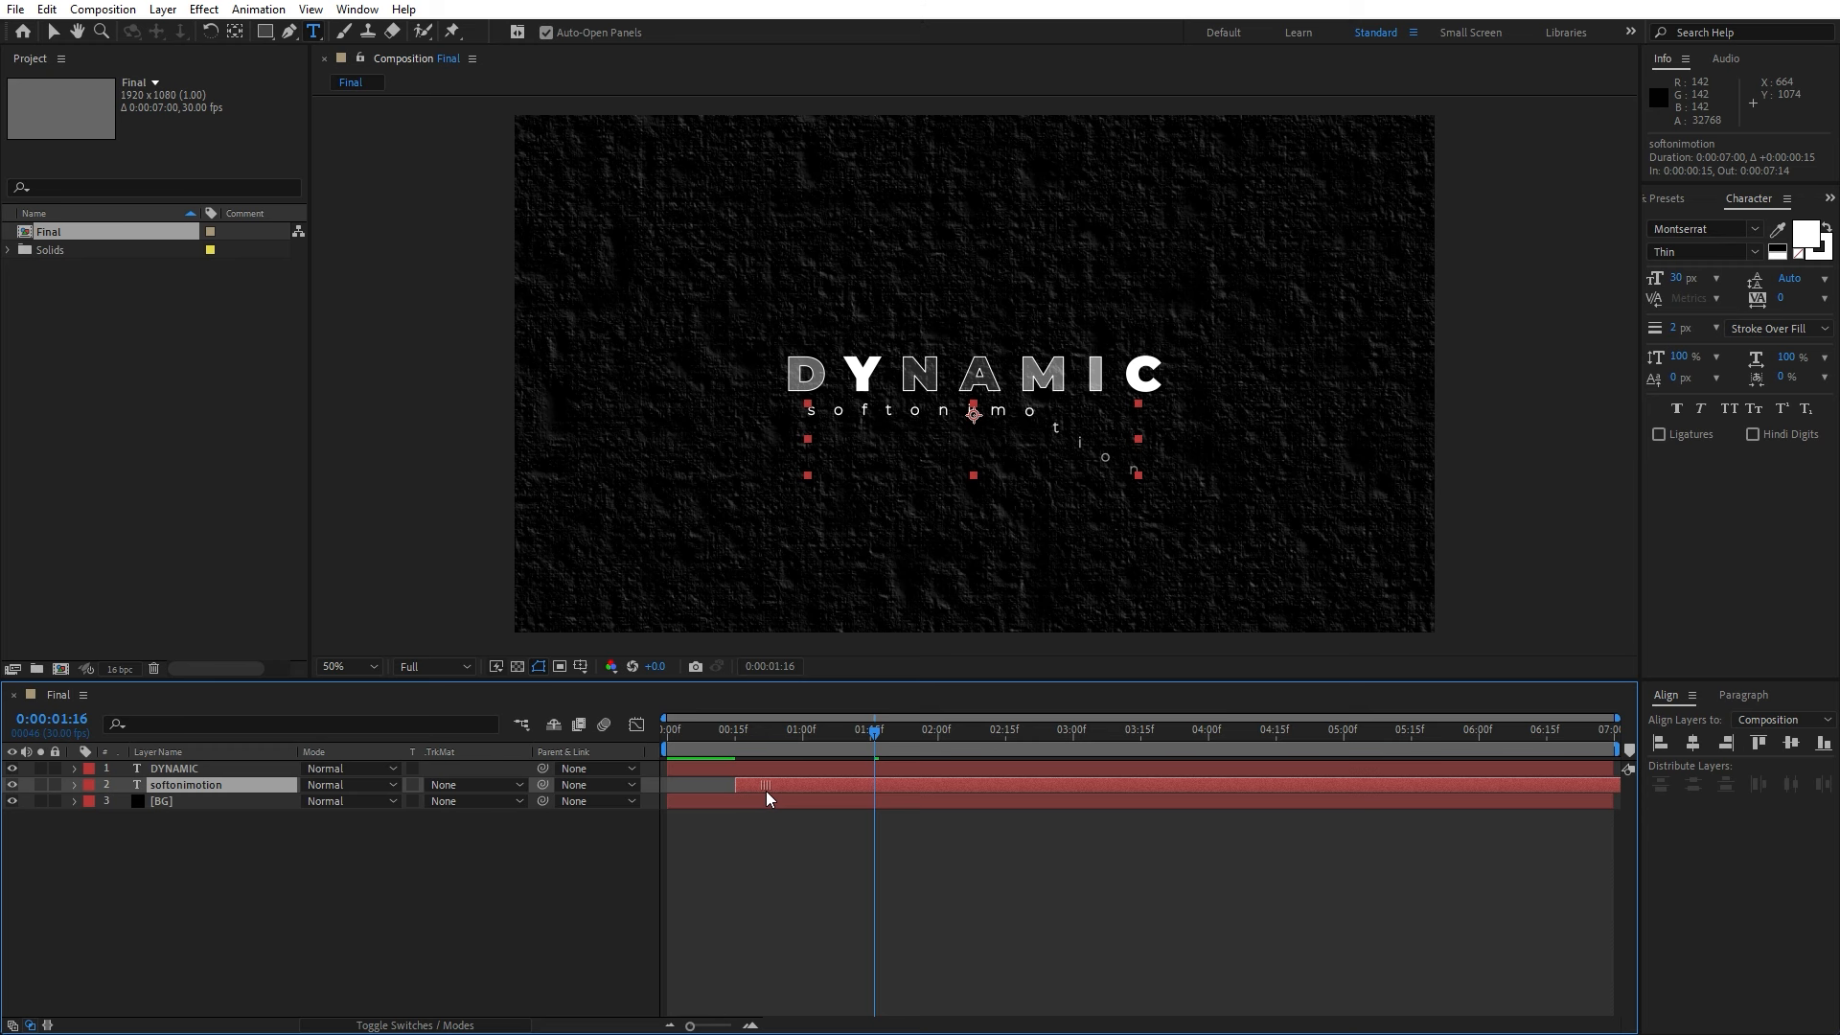
left_click(272, 908)
- Play back the staggered two-line reveal and check its frames at 0:00:00:16, 0:00:00:21 and 0:00:01:24
key("space")
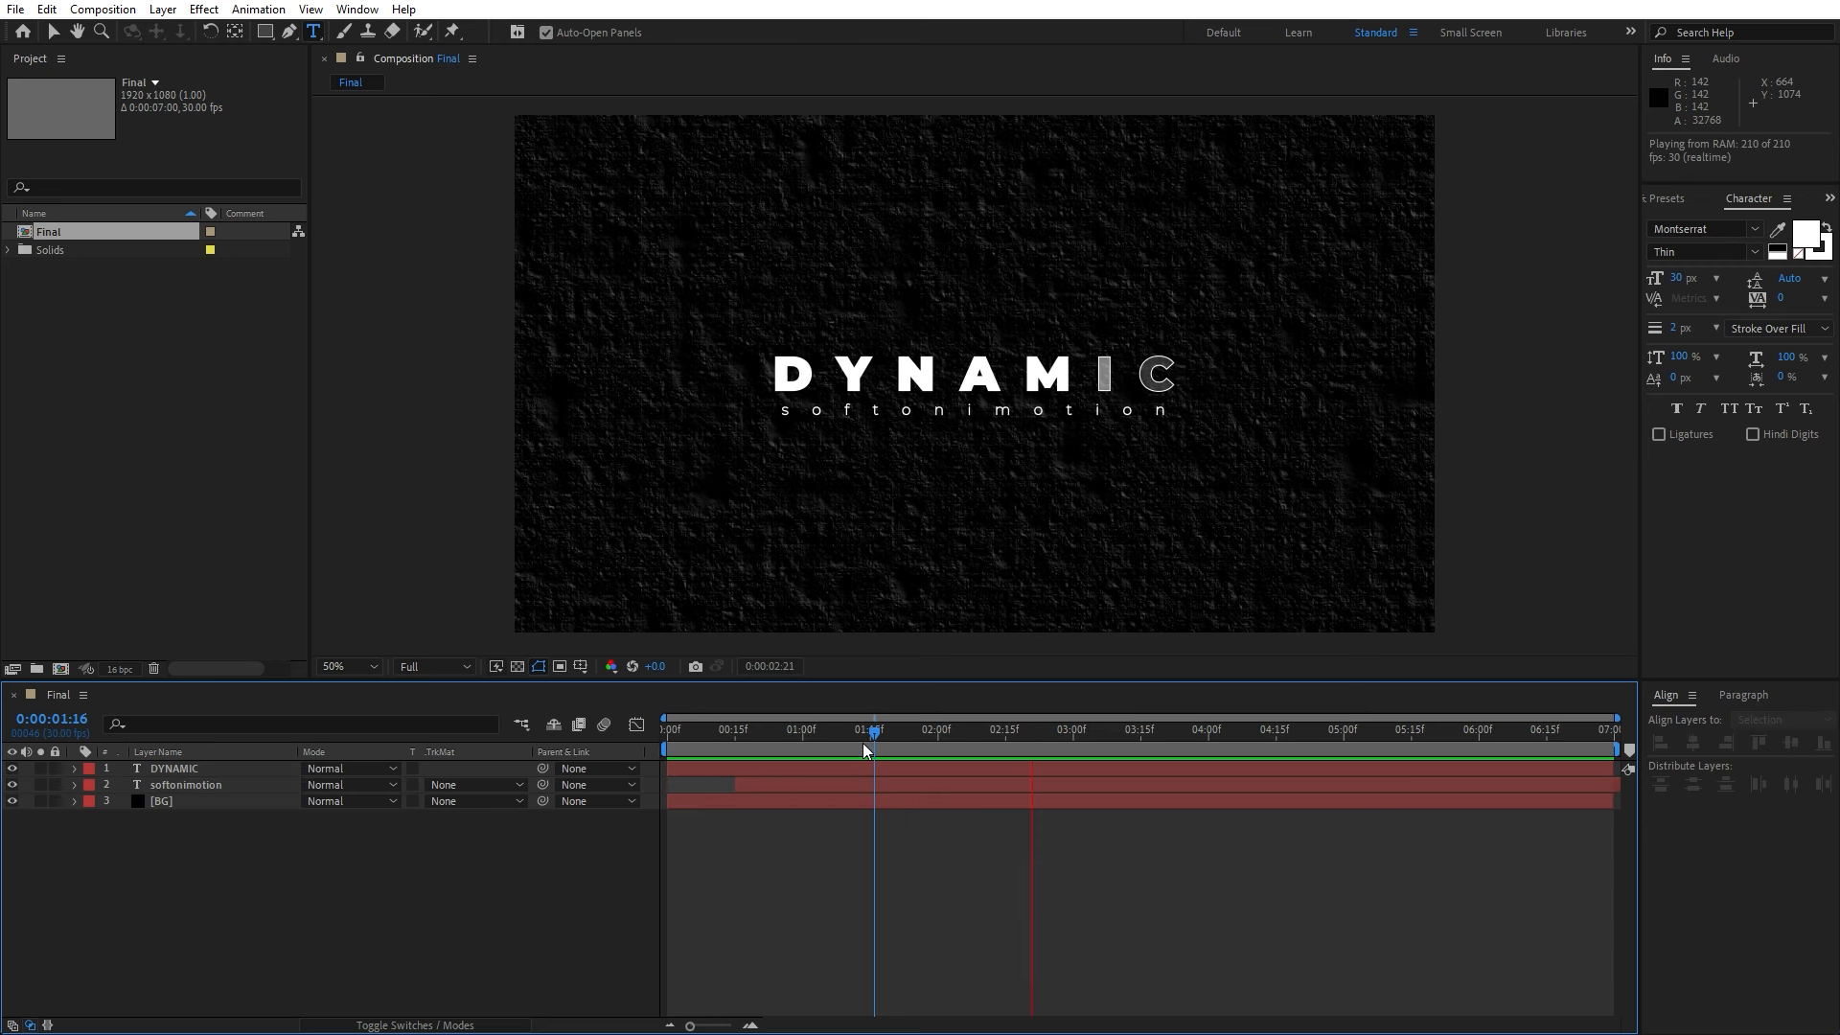
left_click(705, 751)
left_click_drag(706, 751, 739, 752)
key("space")
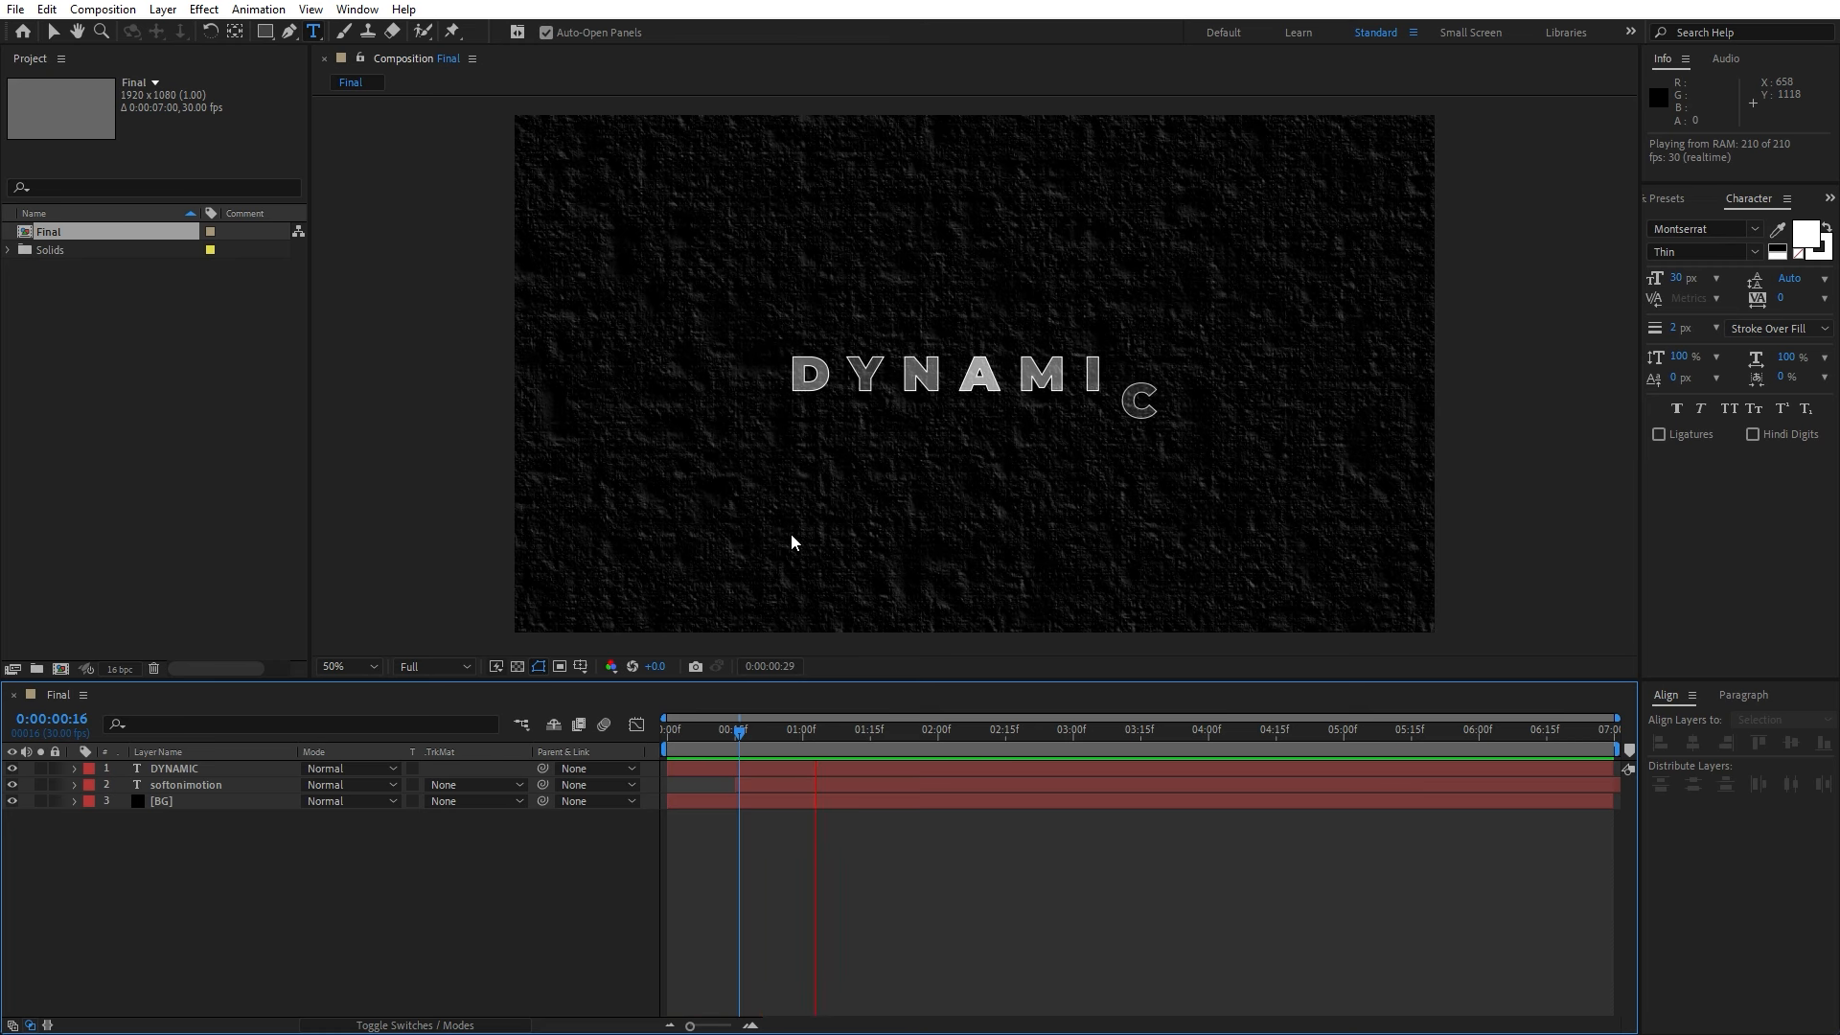
left_click(762, 733)
key("space")
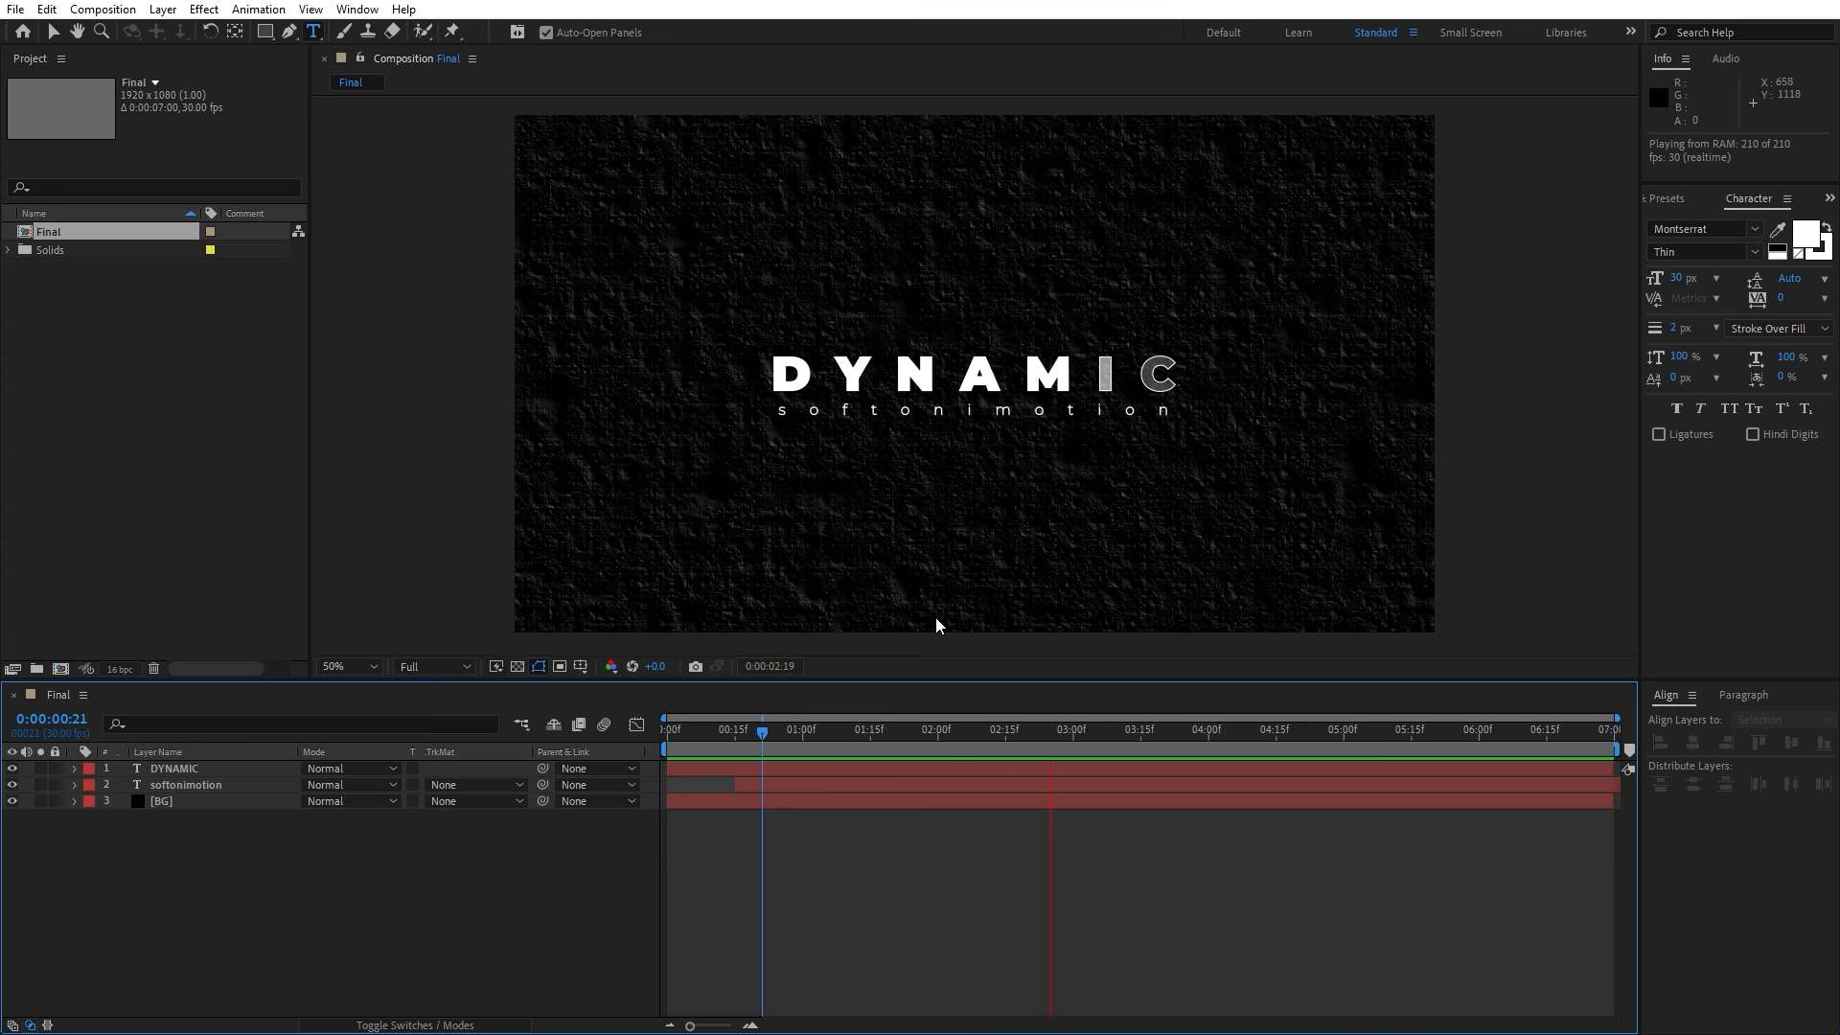
left_click(910, 736)
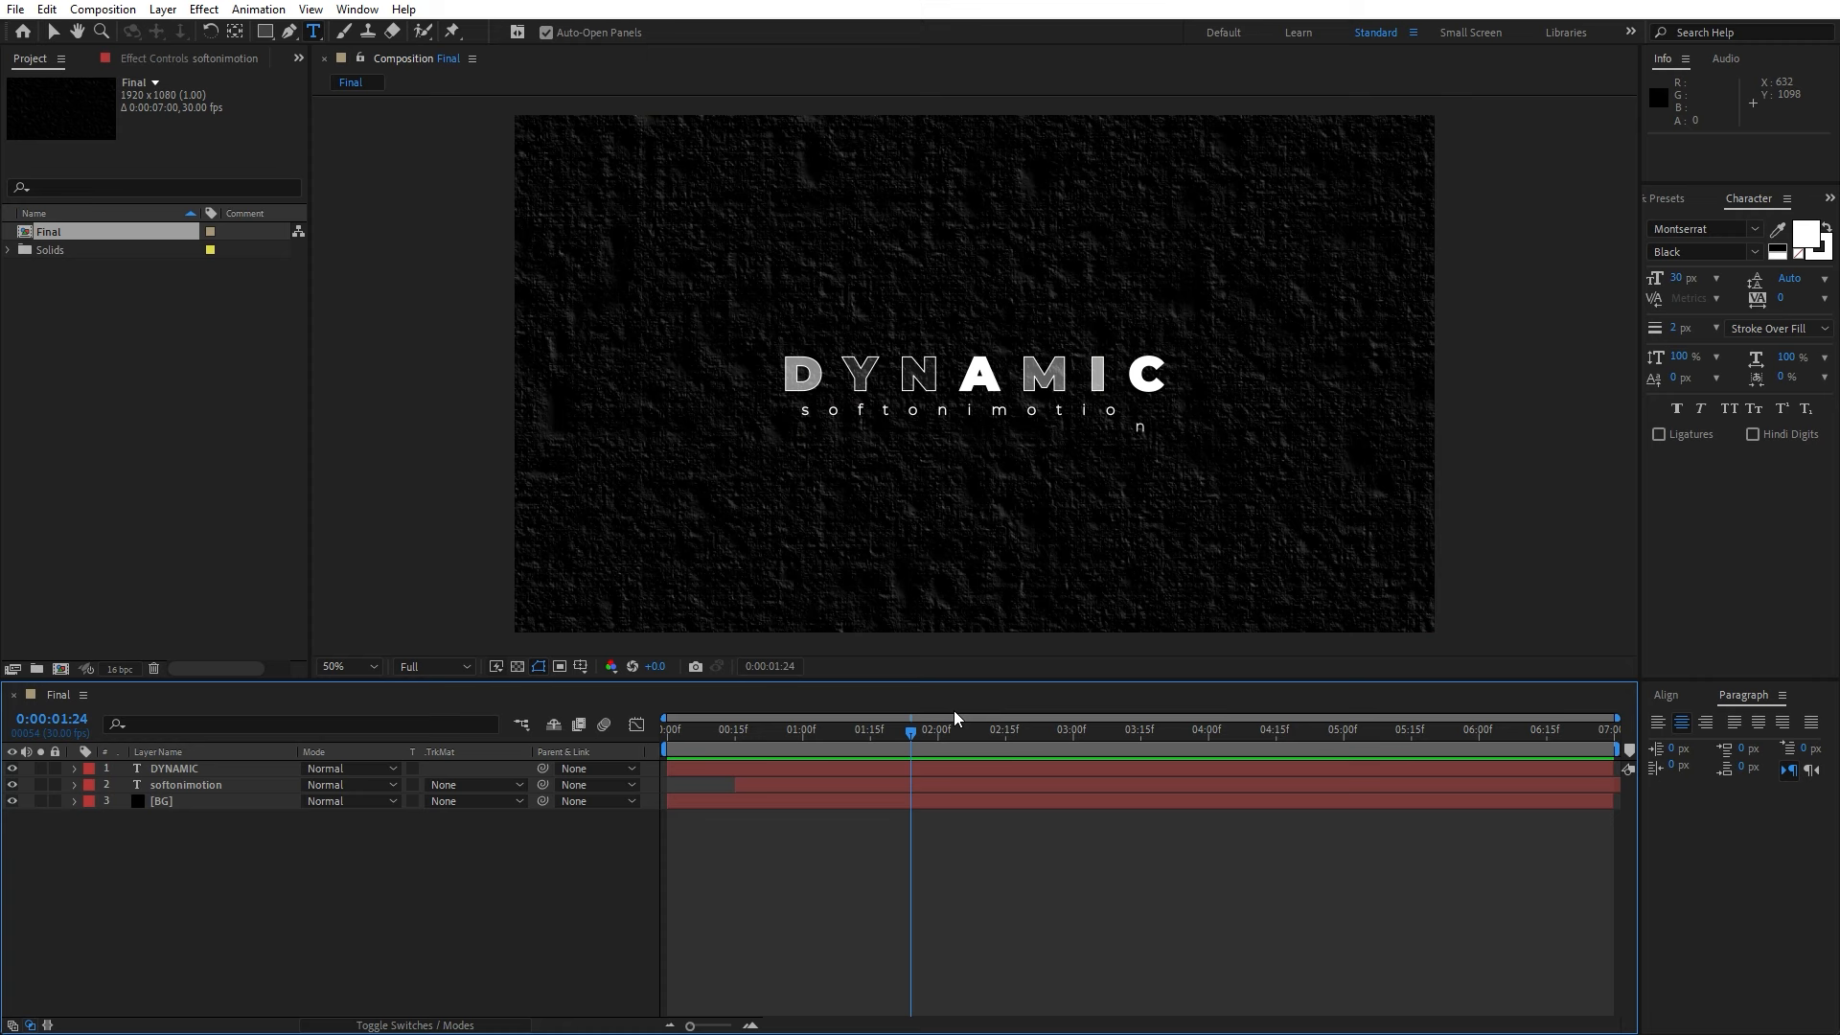
- Add a SOFTONIMOTION text near the composition's lower edge and change the subtitle under DYNAMIC to opener
left_click(935, 592)
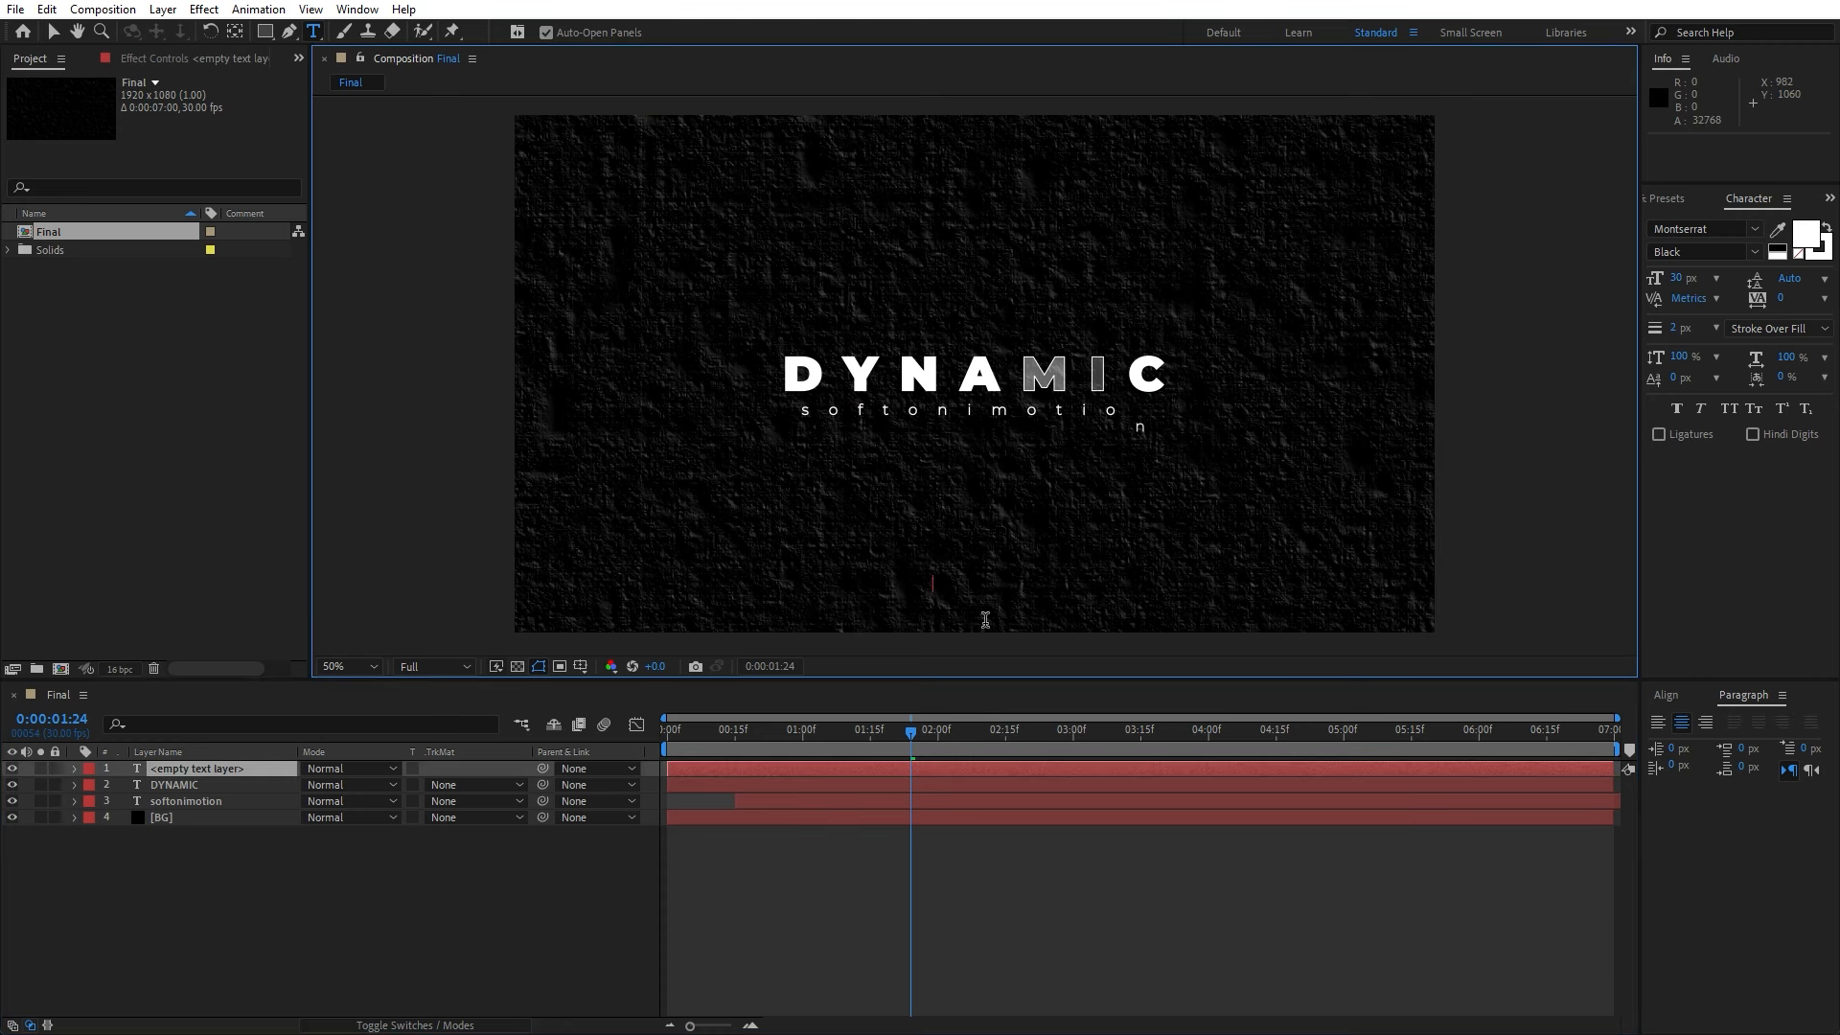
type("SOFTONIMOTION")
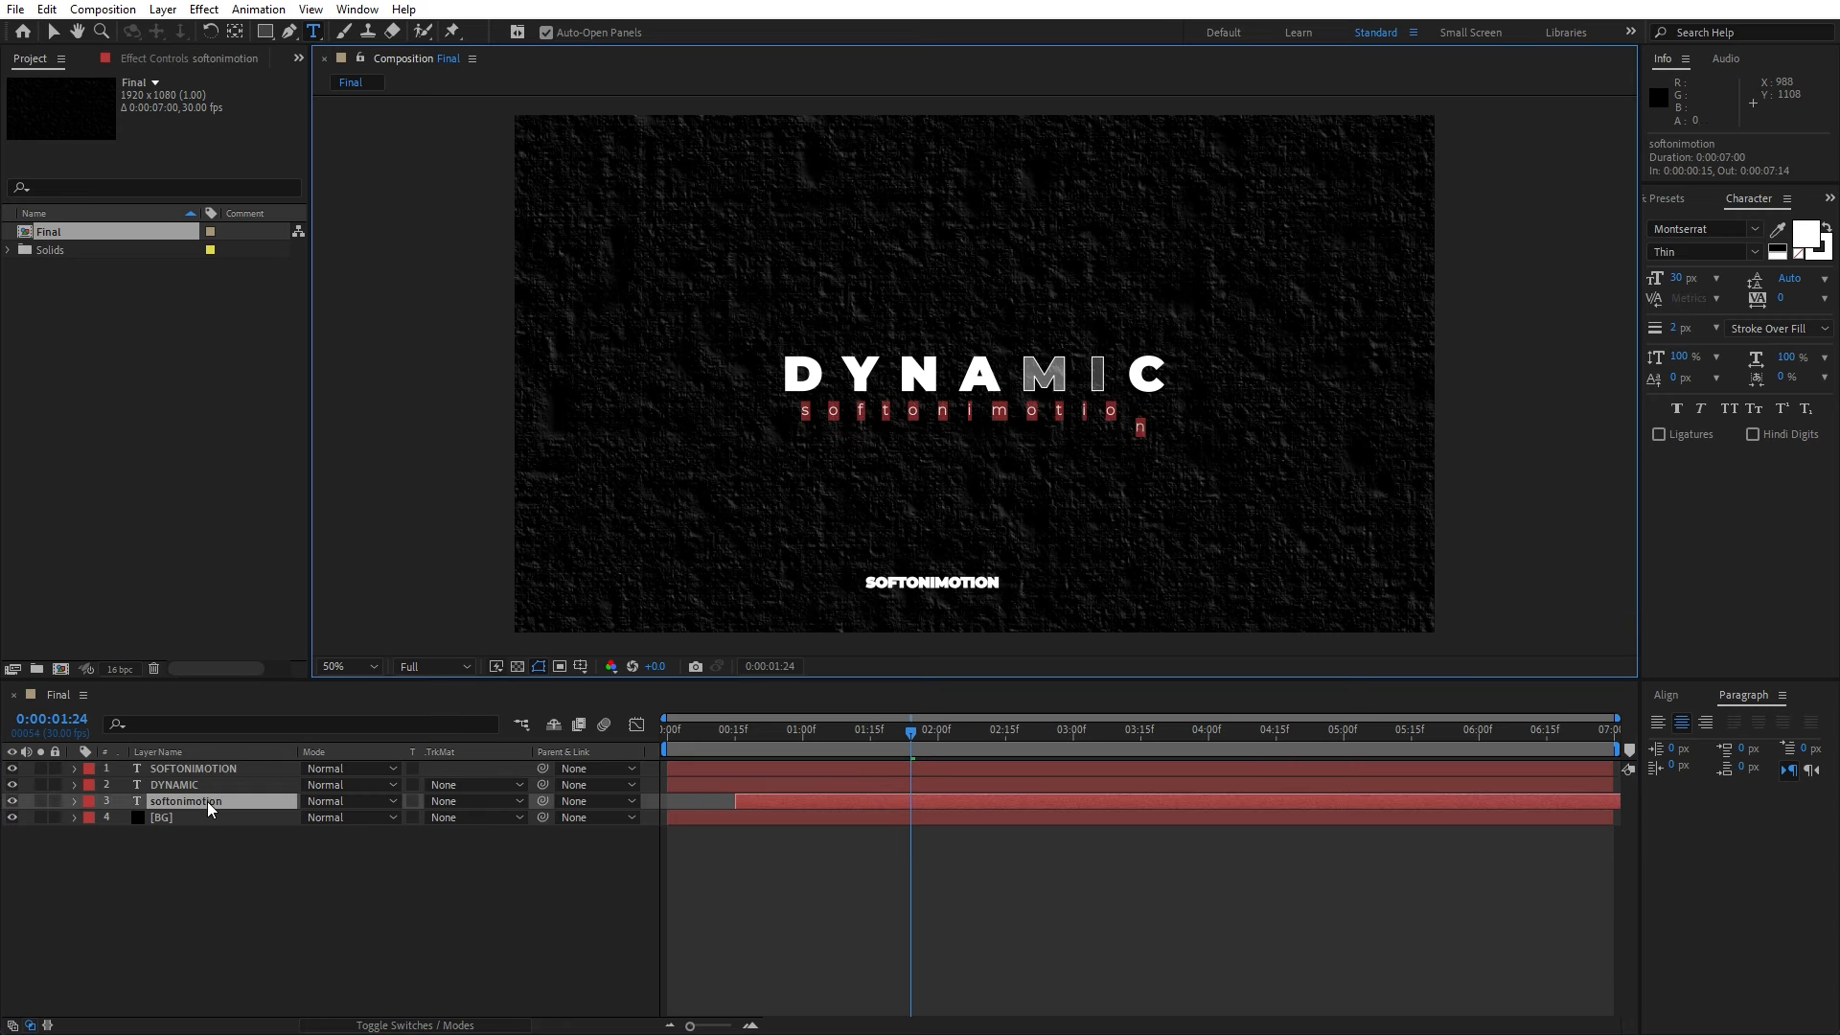
type("opener")
left_click(232, 909)
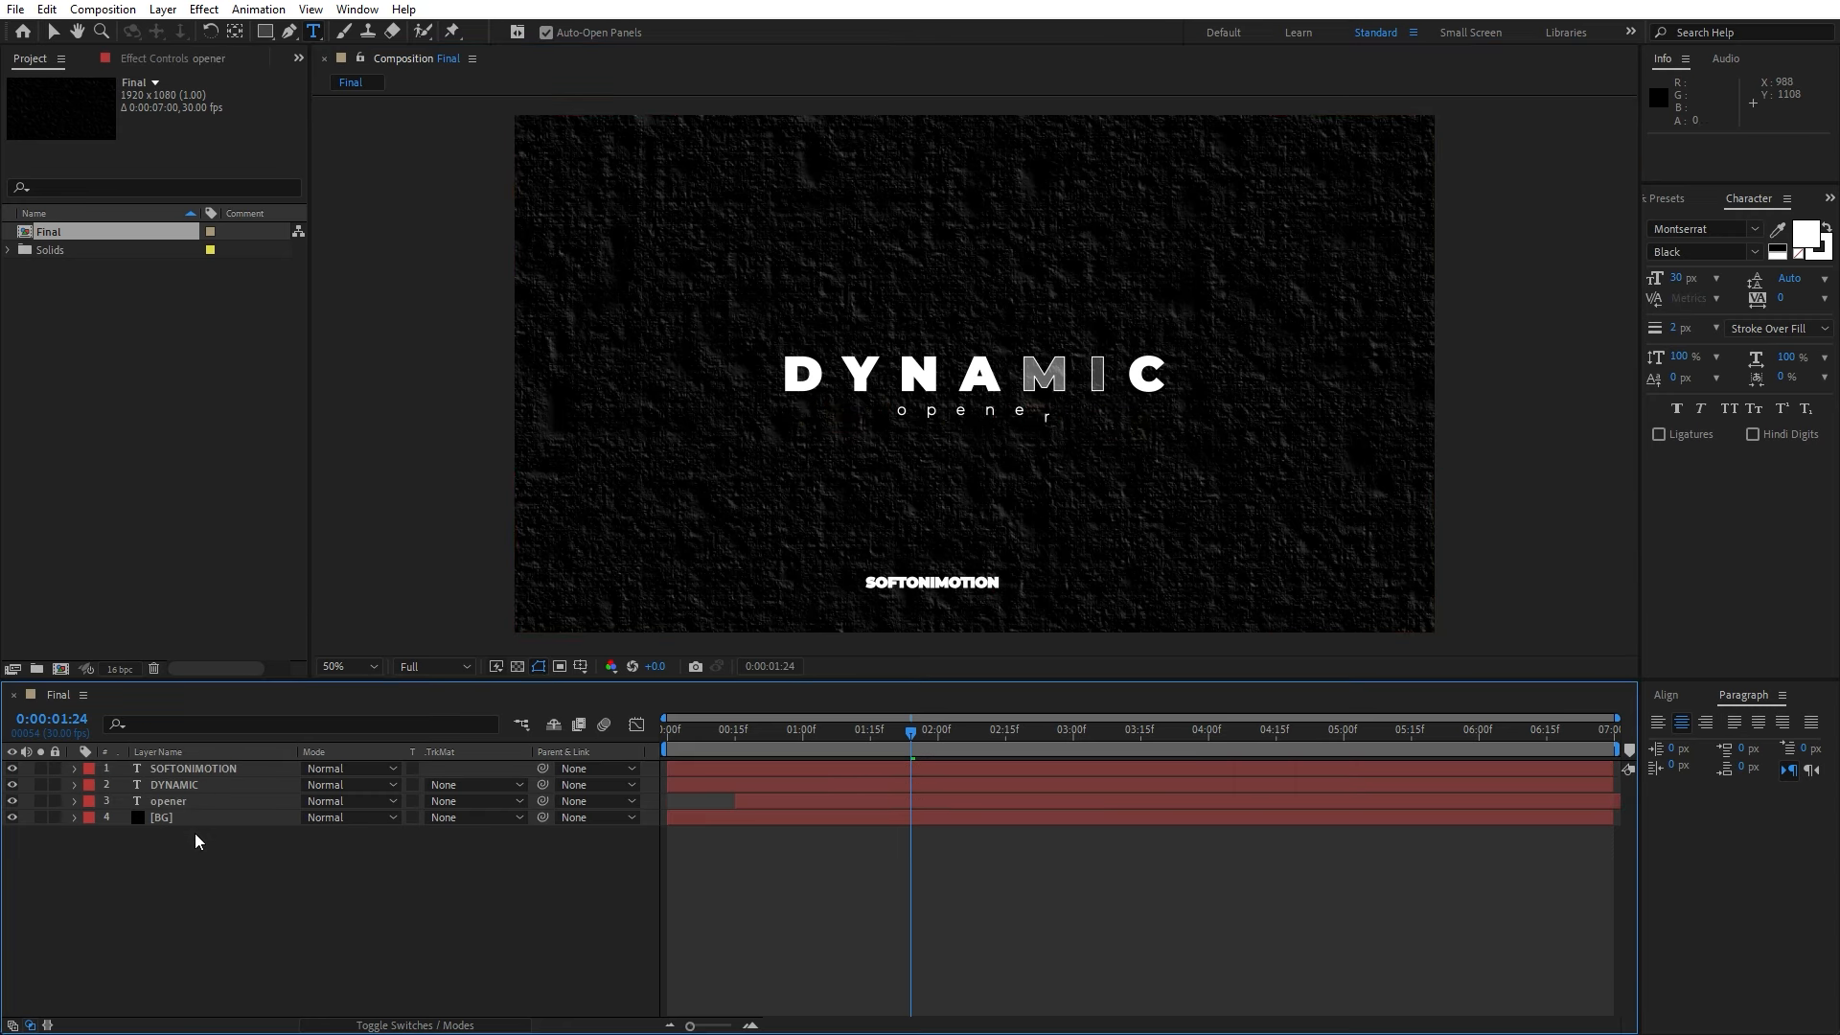
- Set the SOFTONIMOTION text to a 16 px font size and a 0 px stroke width
left_click(190, 769)
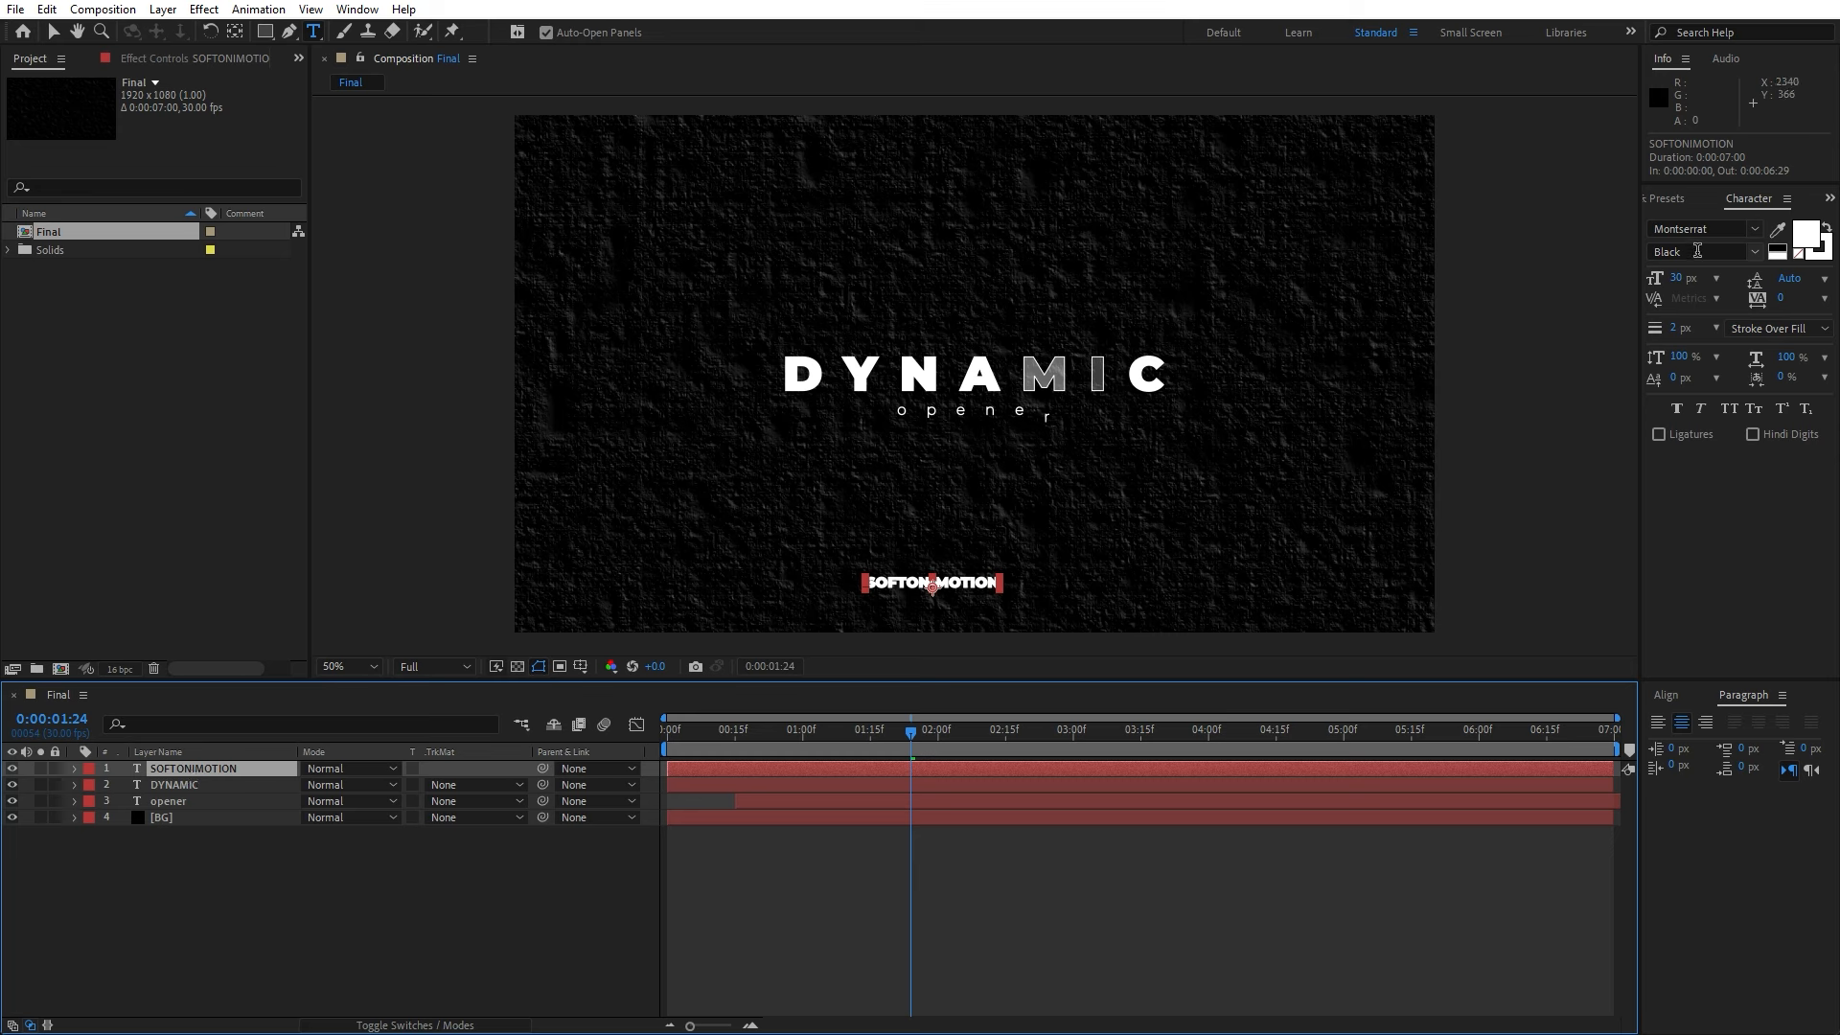
left_click(1682, 280)
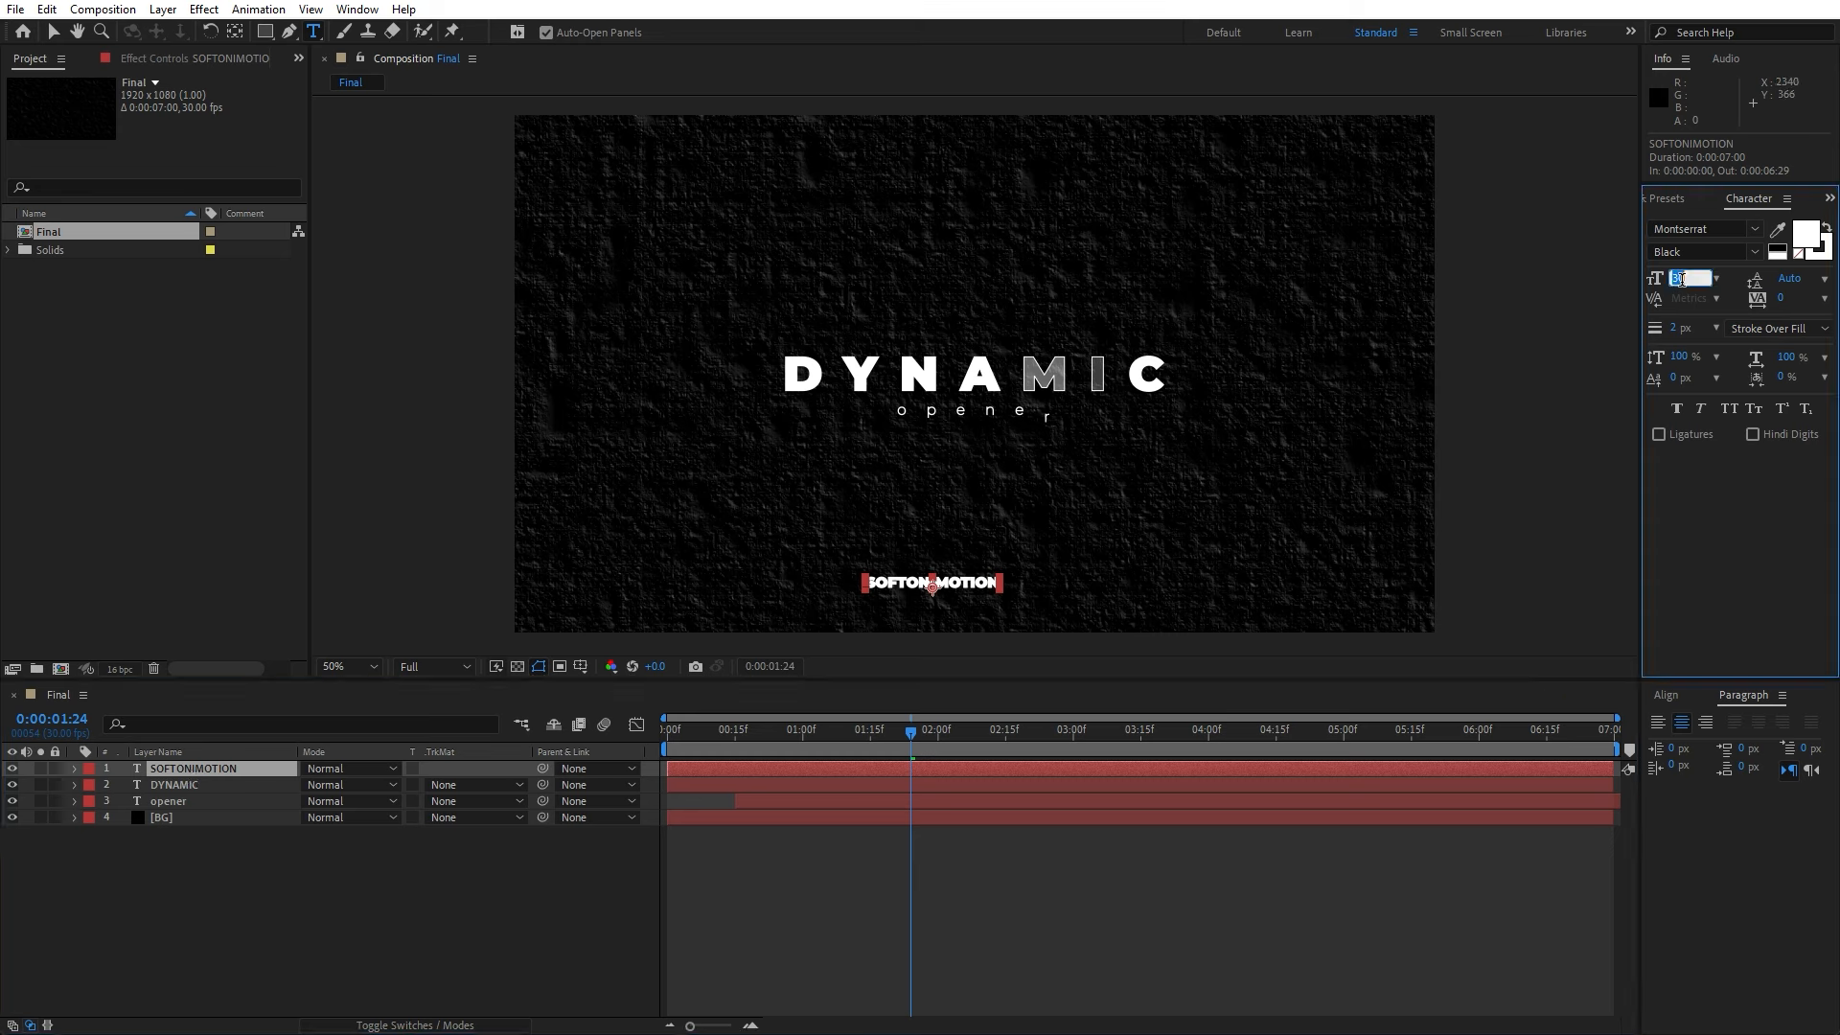
type("16")
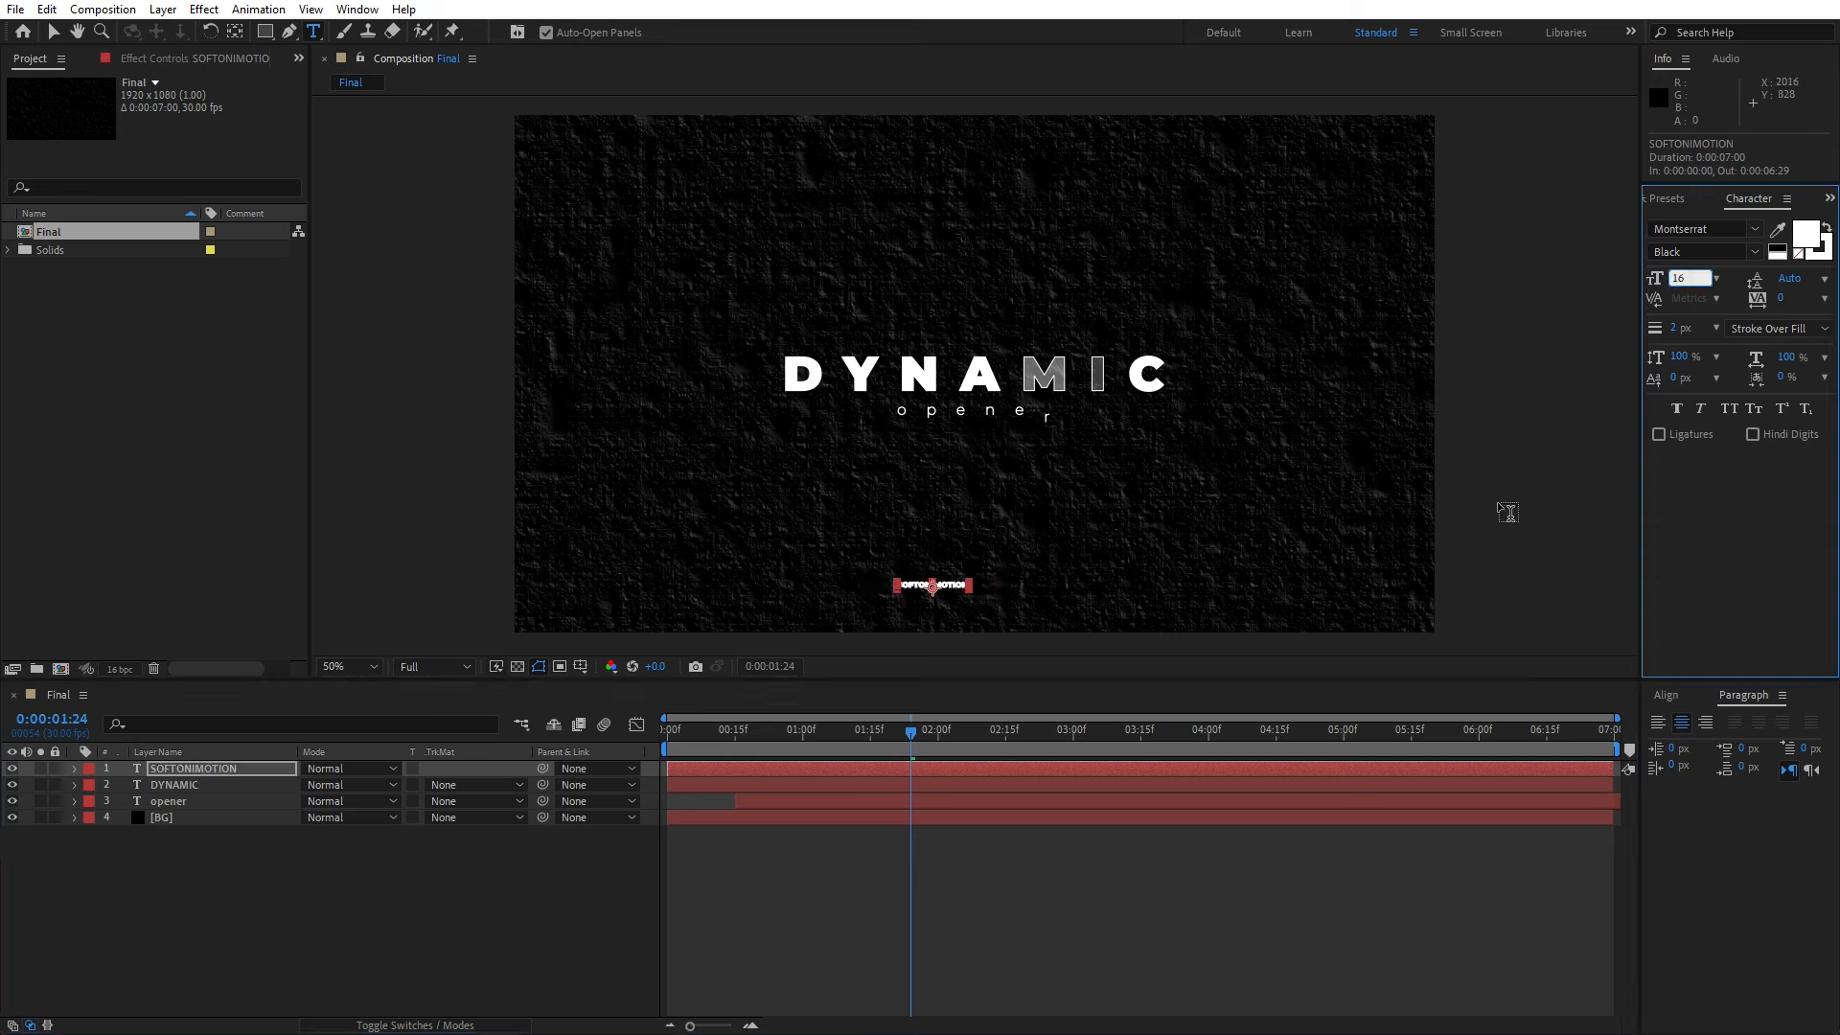
left_click(1677, 331)
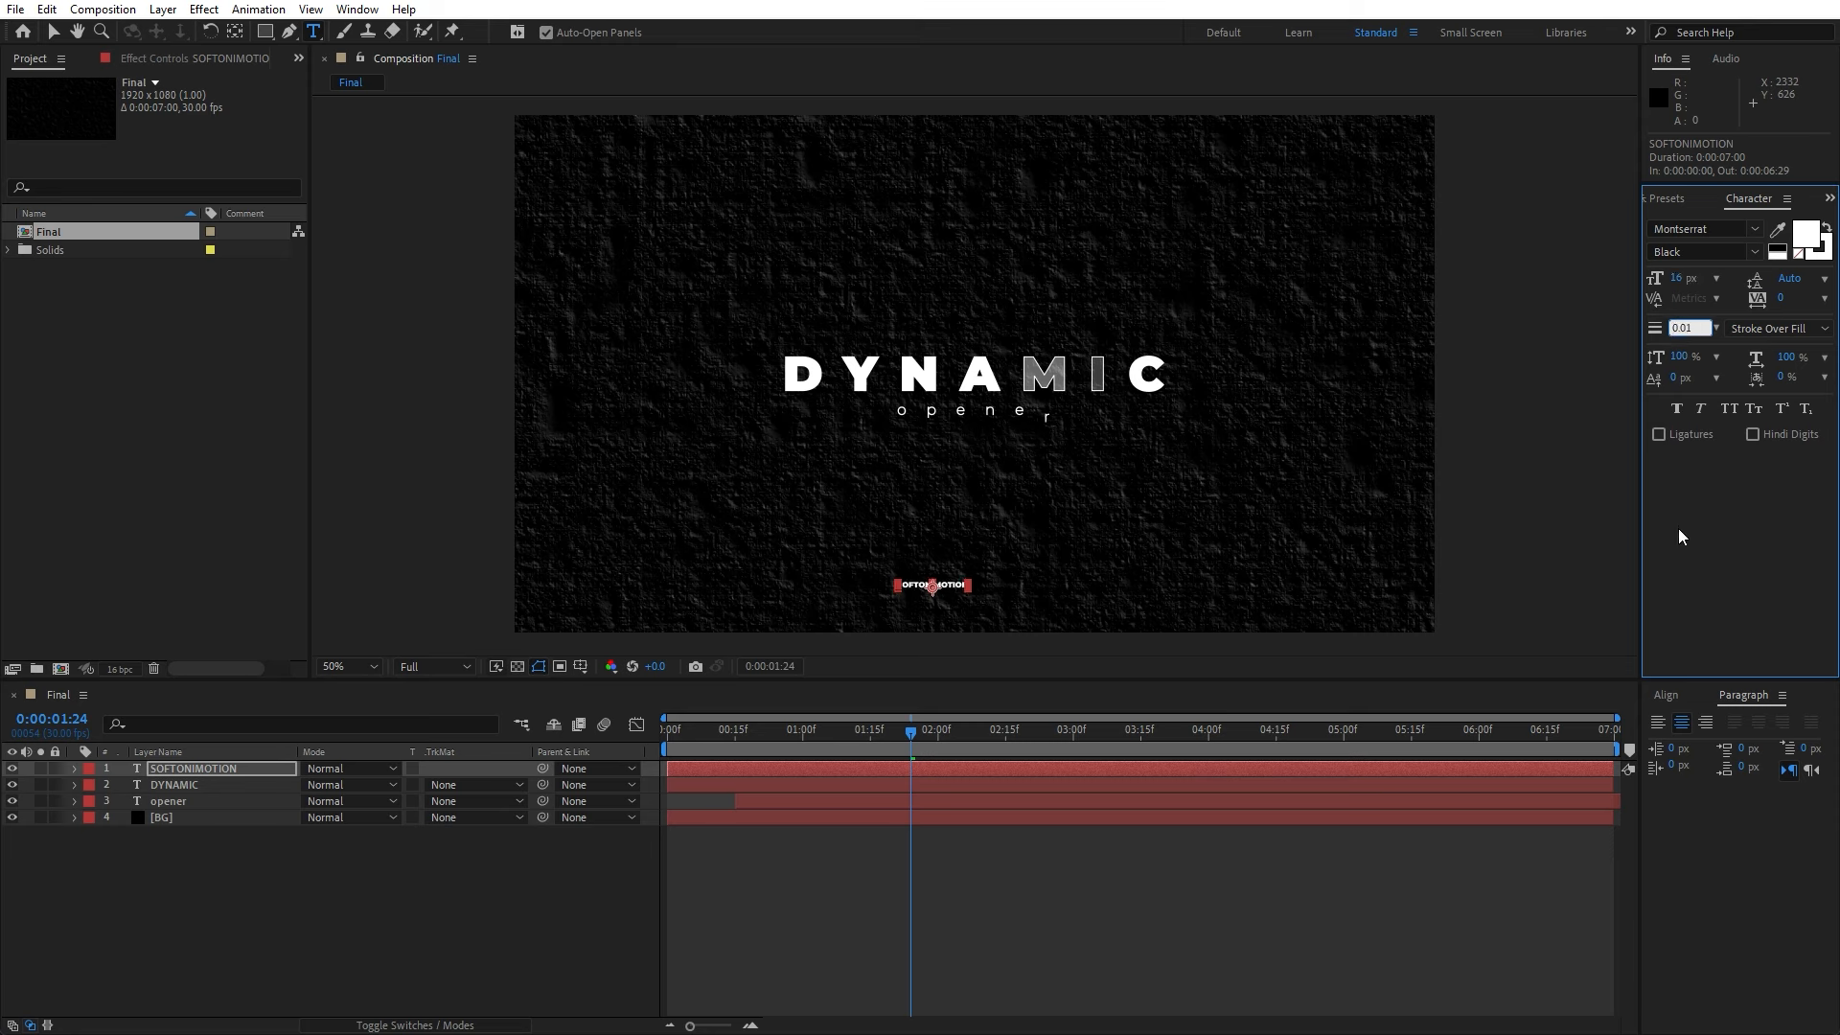
type("0")
left_click(1759, 661)
left_click(407, 935)
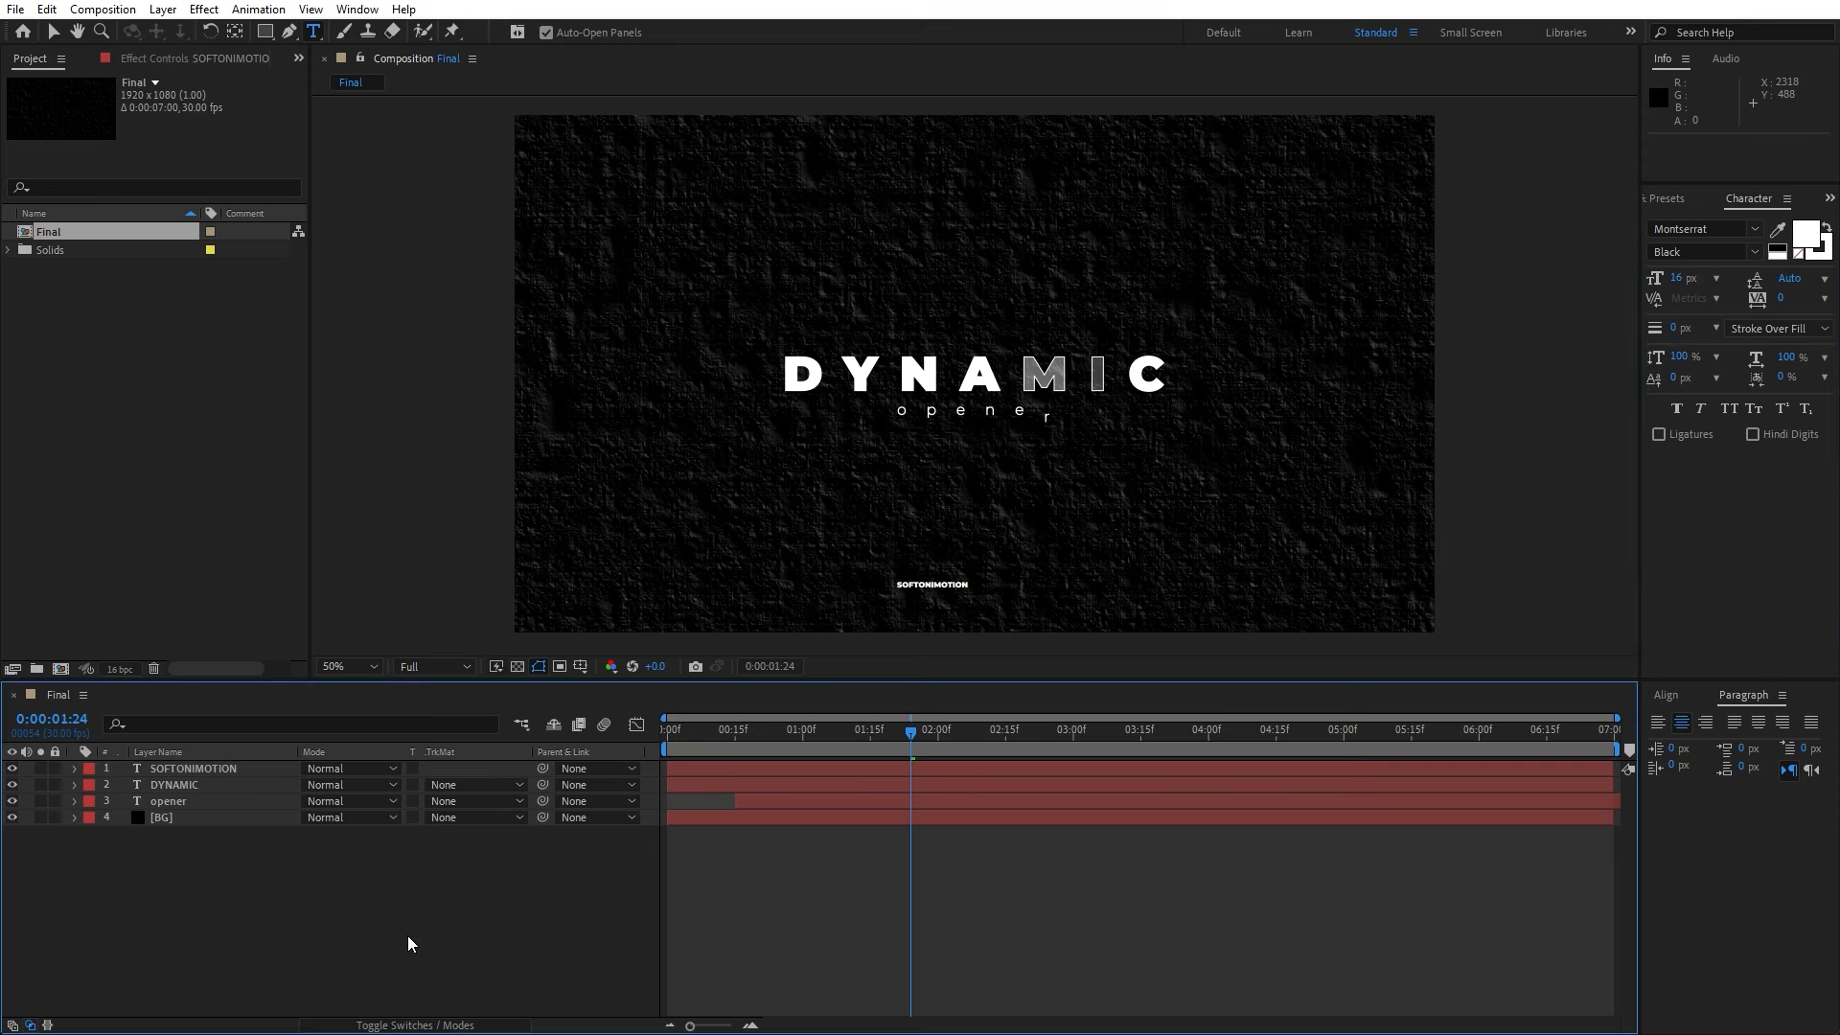
- Center the SOFTONIMOTION text horizontally in the composition
left_click(180, 768)
left_click(1667, 696)
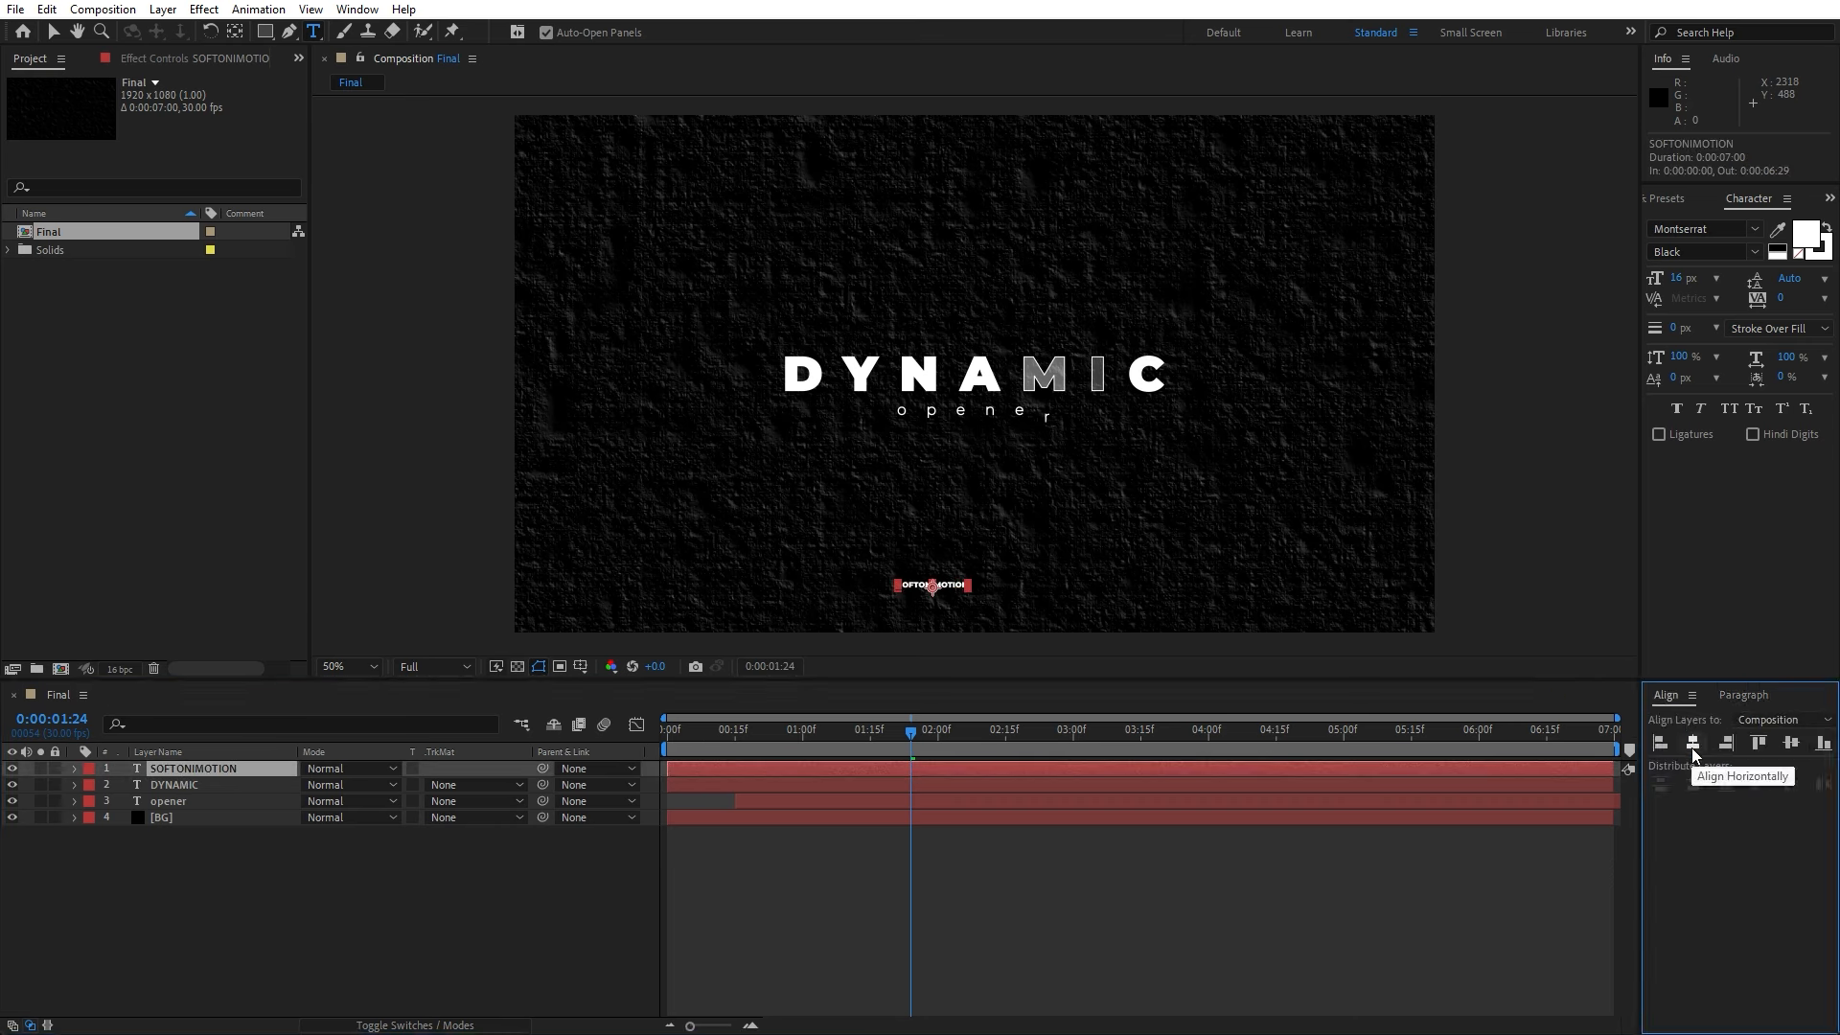
left_click(1693, 745)
left_click(205, 897)
left_click(360, 805)
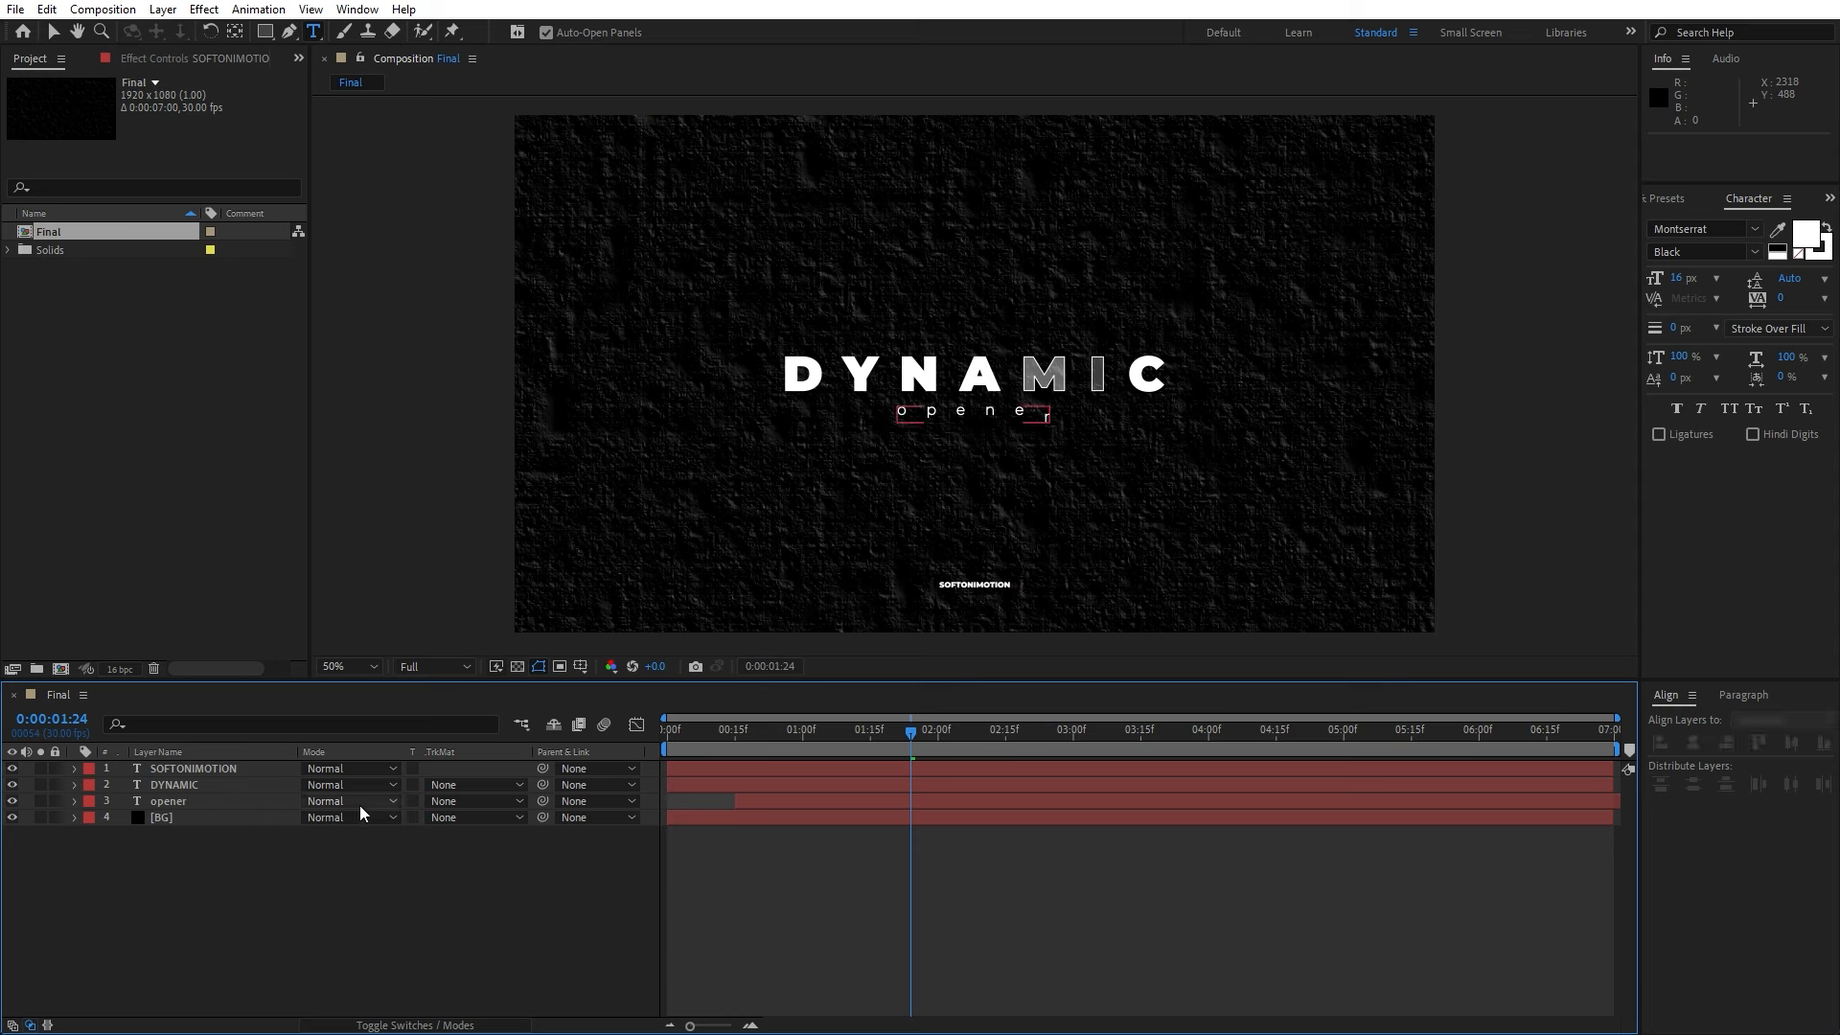
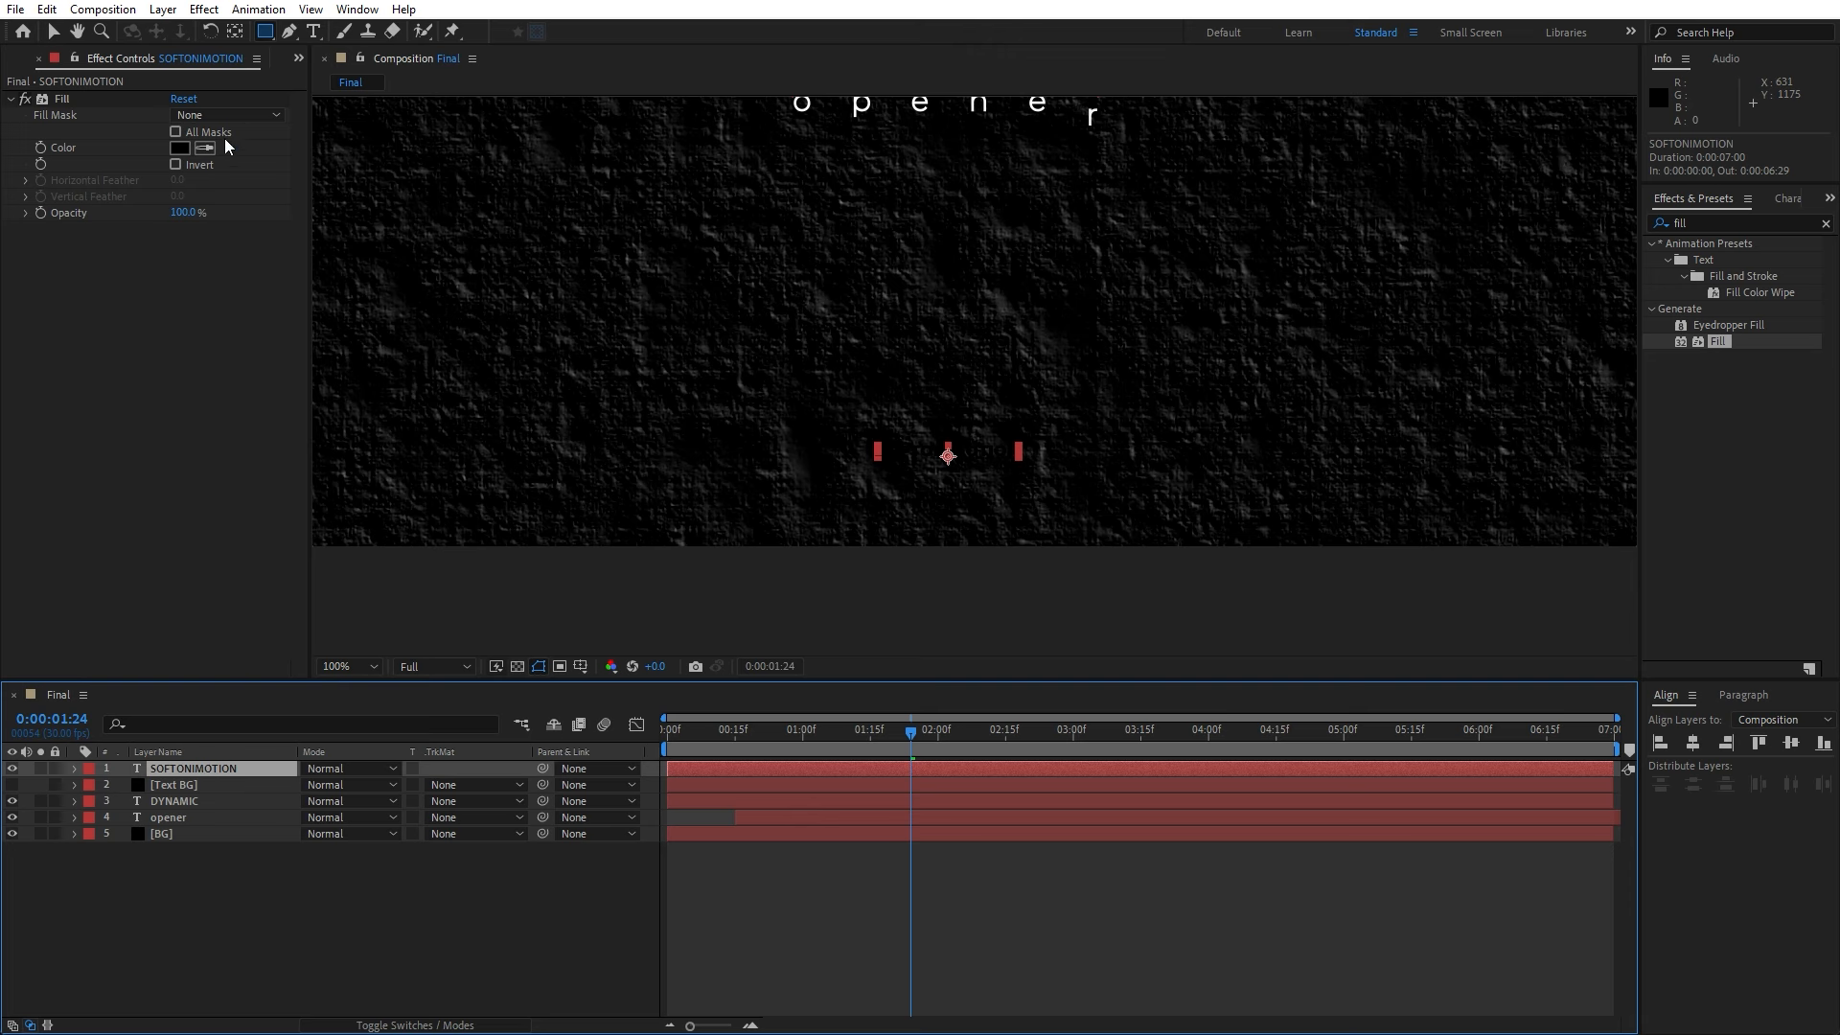
- Set the color of the SOFTONIMOTION layer's Fill effect to dark gray 494949
left_click(179, 147)
left_click_drag(476, 920, 439, 890)
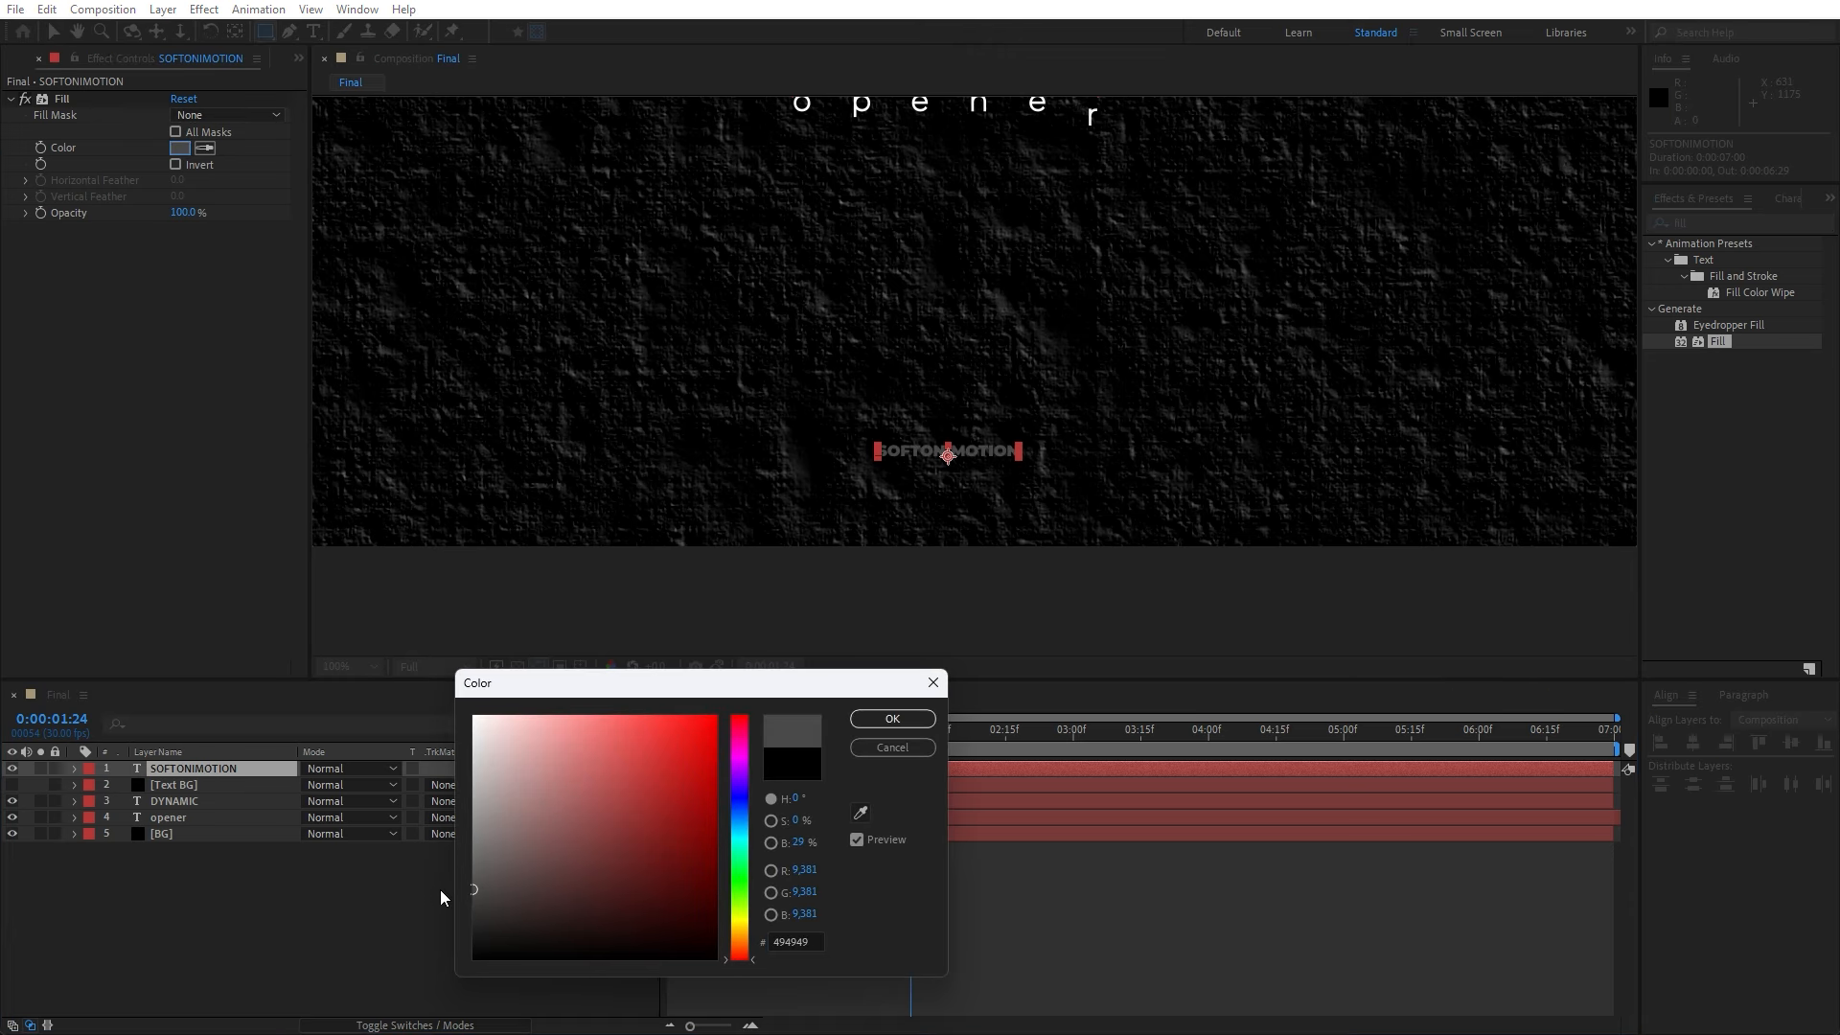
left_click(889, 725)
scroll(978, 522, "up", 1)
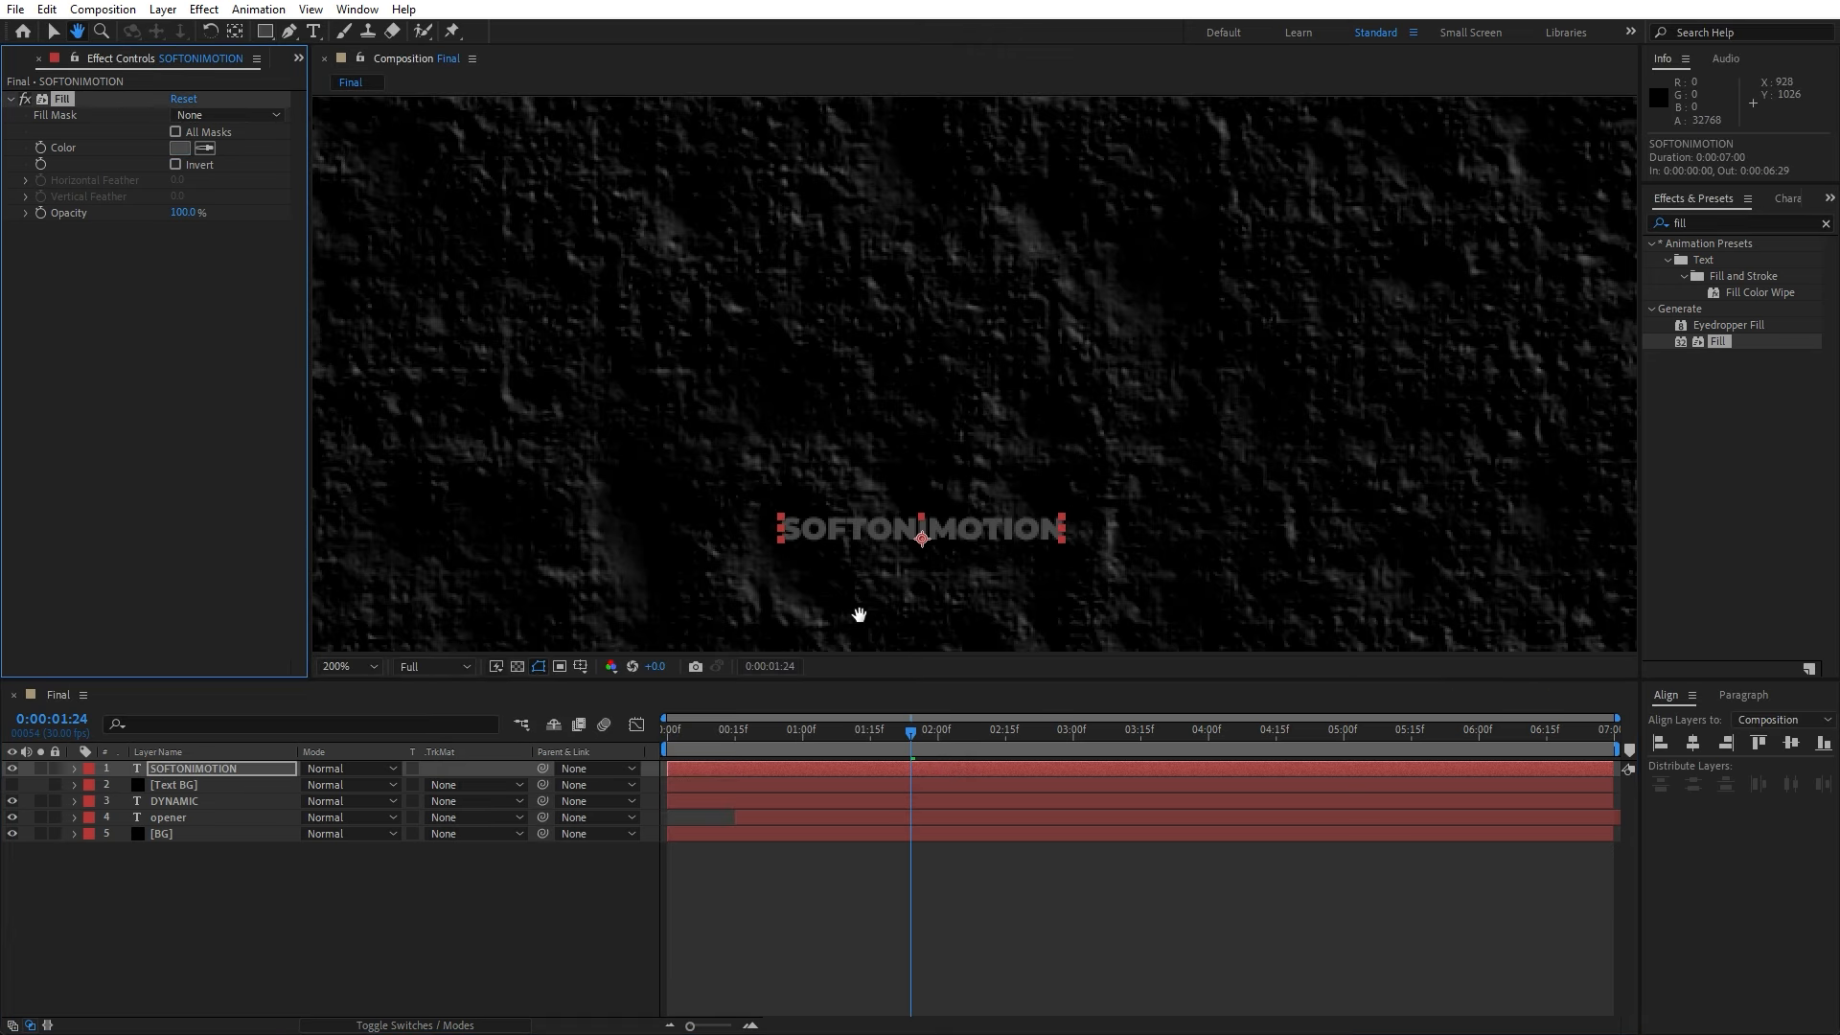
- Mask the Text BG layer with a rectangle closely surrounding the SOFTONIMOTION text and make the layer visible
left_click_drag(859, 616, 849, 573)
left_click(197, 786)
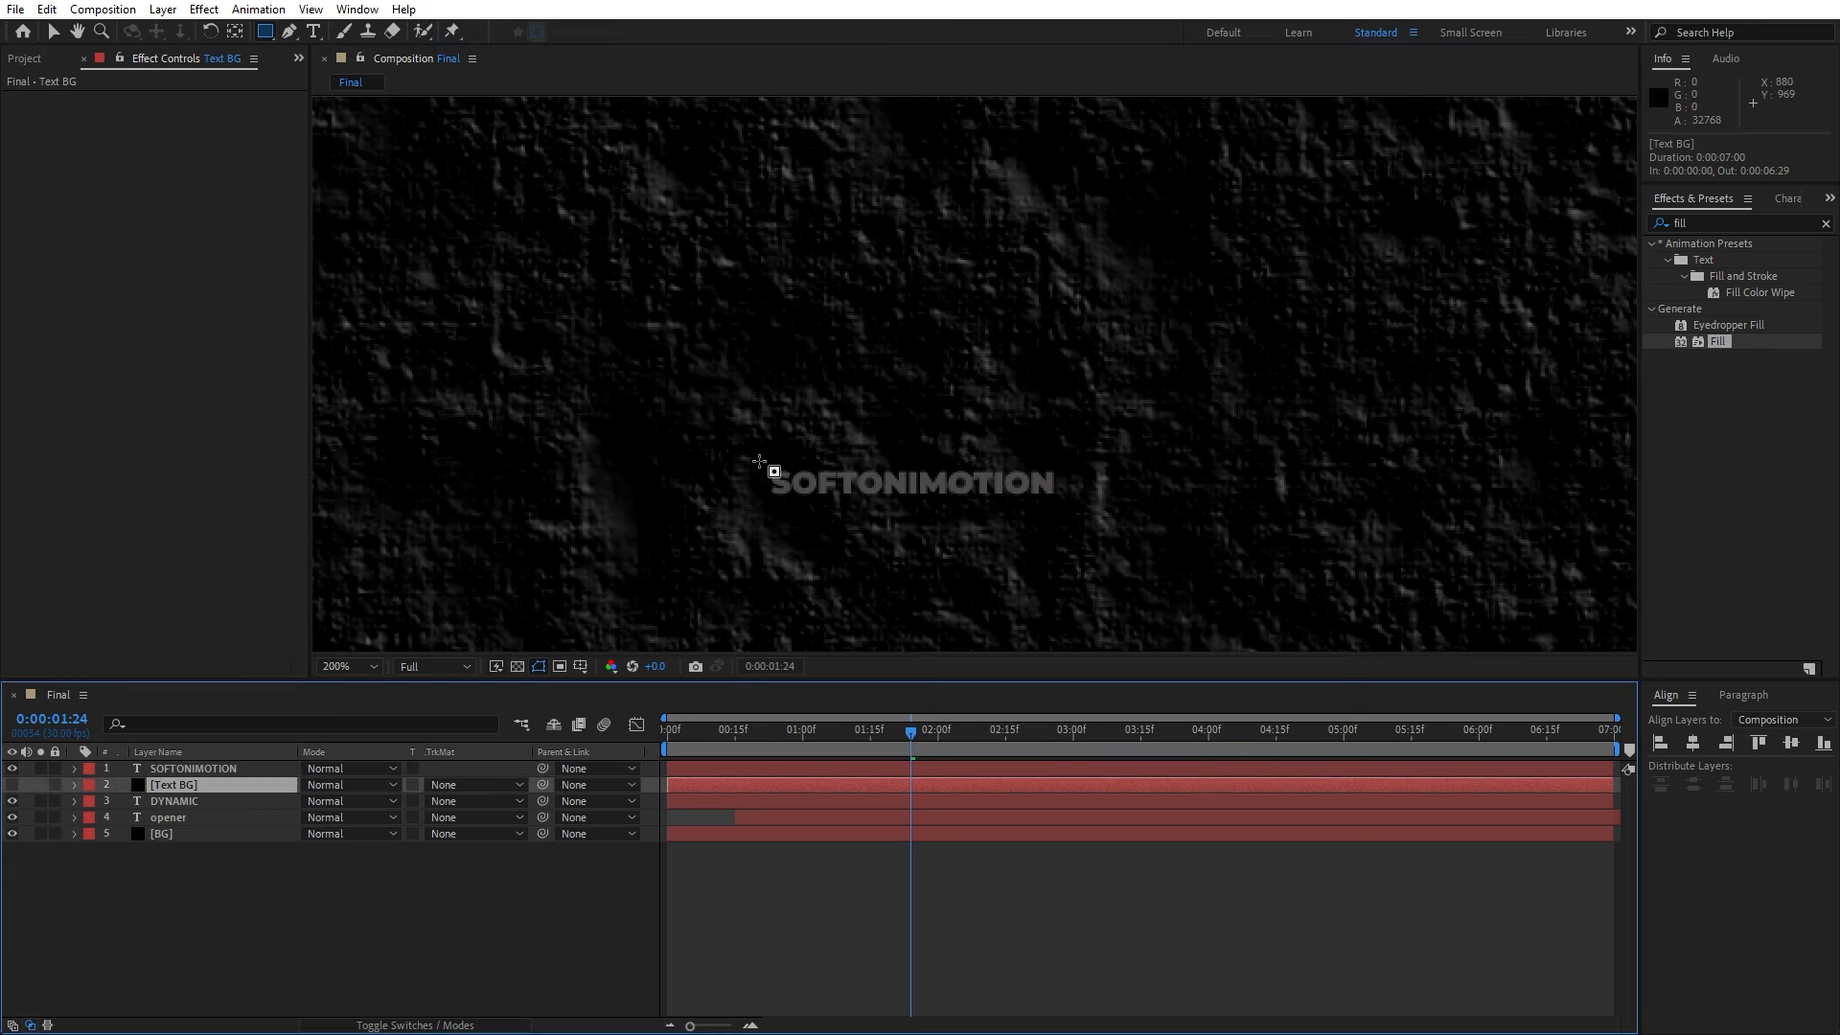
left_click_drag(759, 461, 1068, 503)
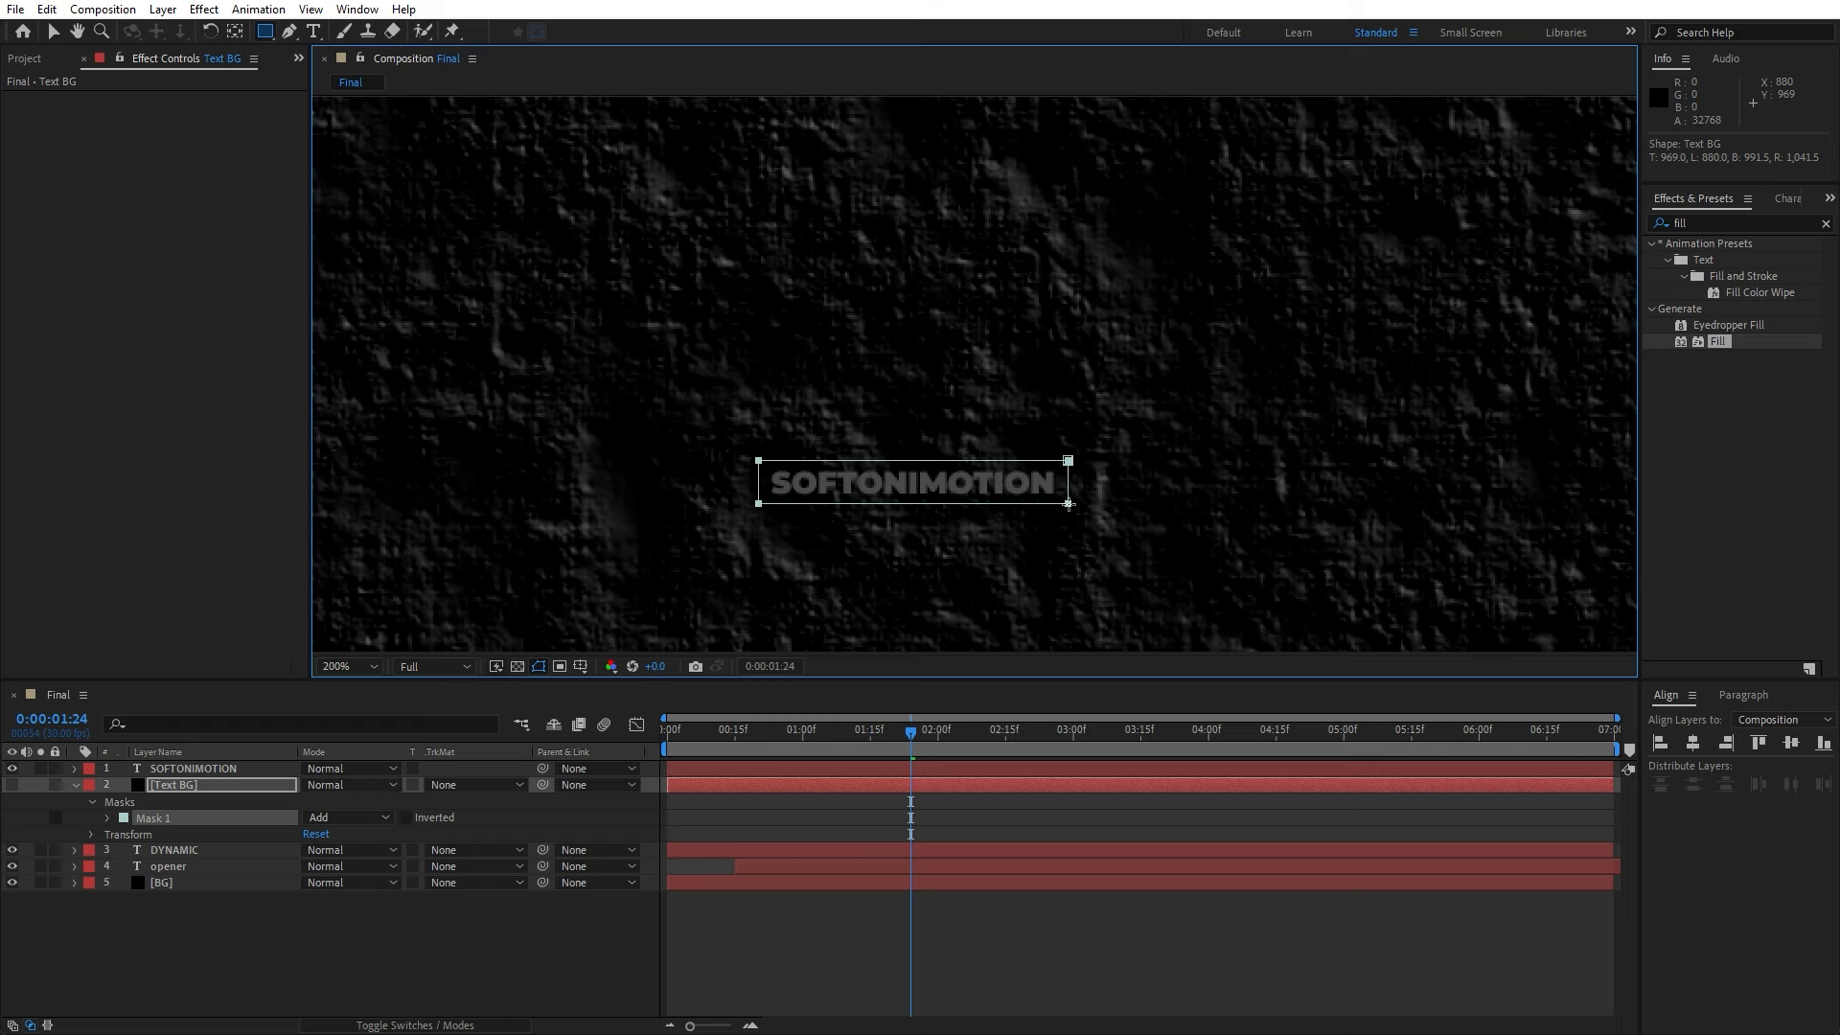
left_click(278, 943)
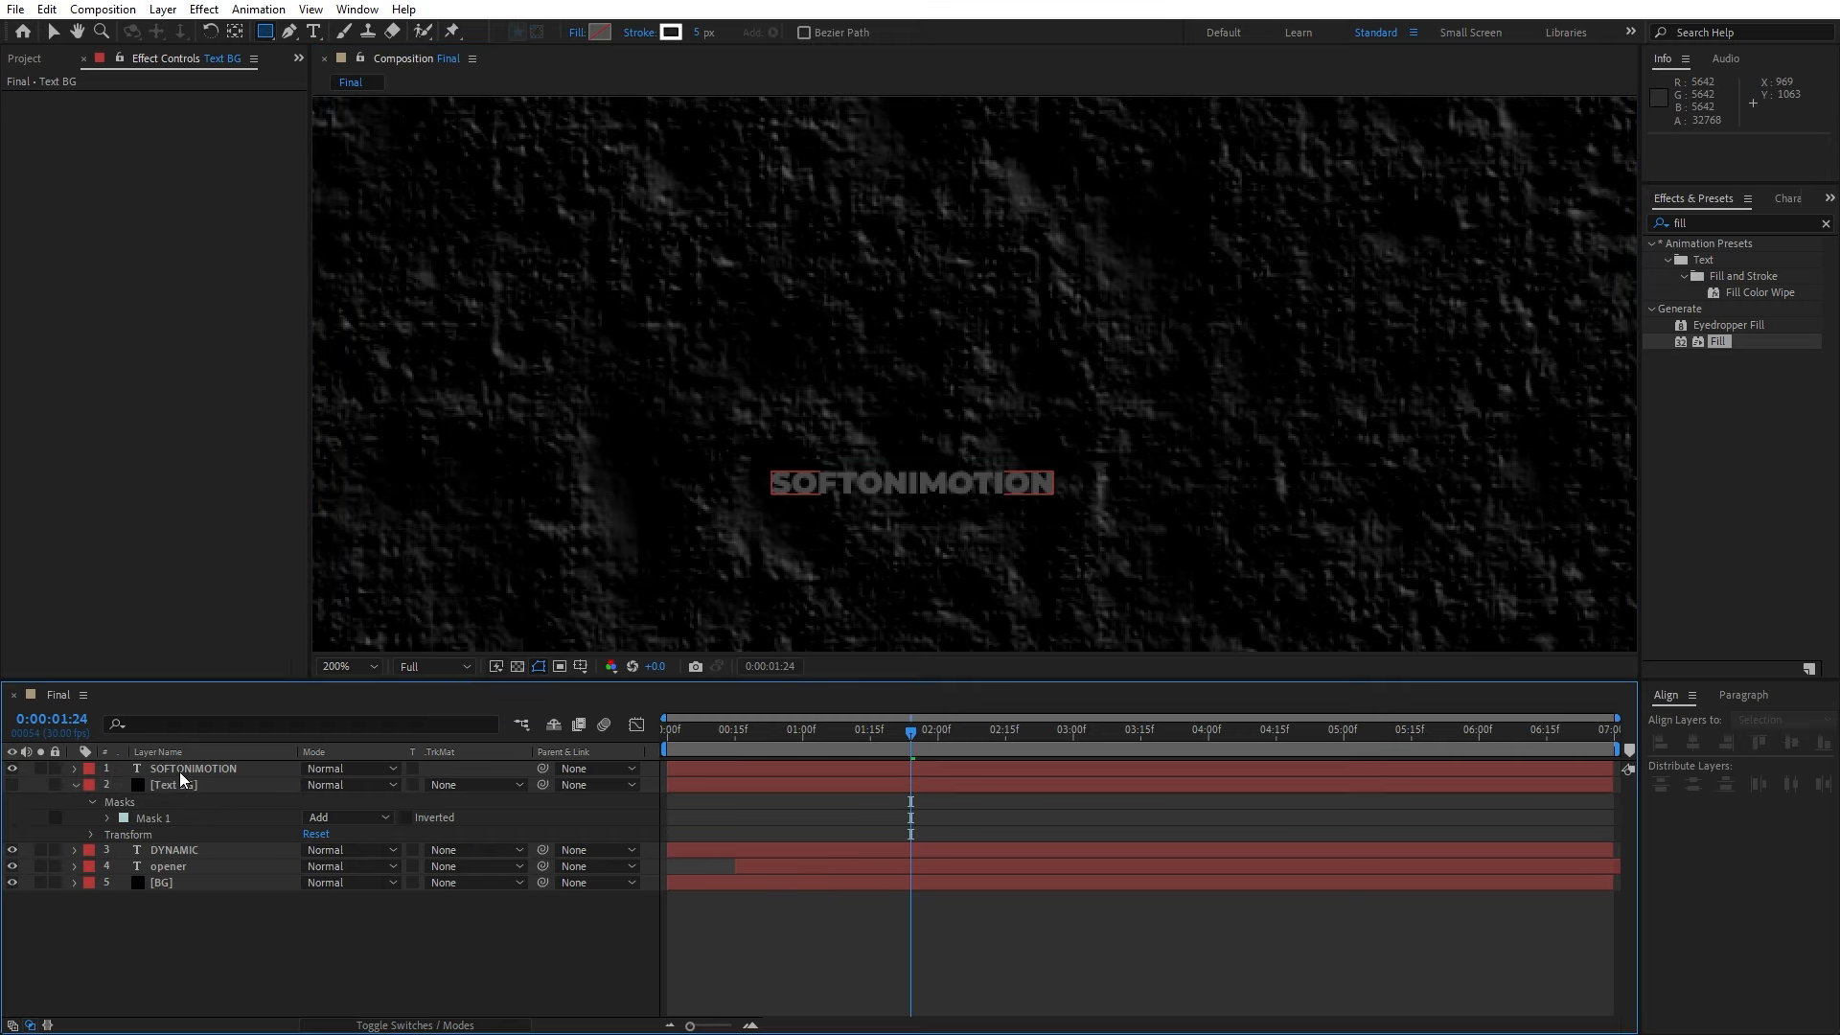
left_click(15, 785)
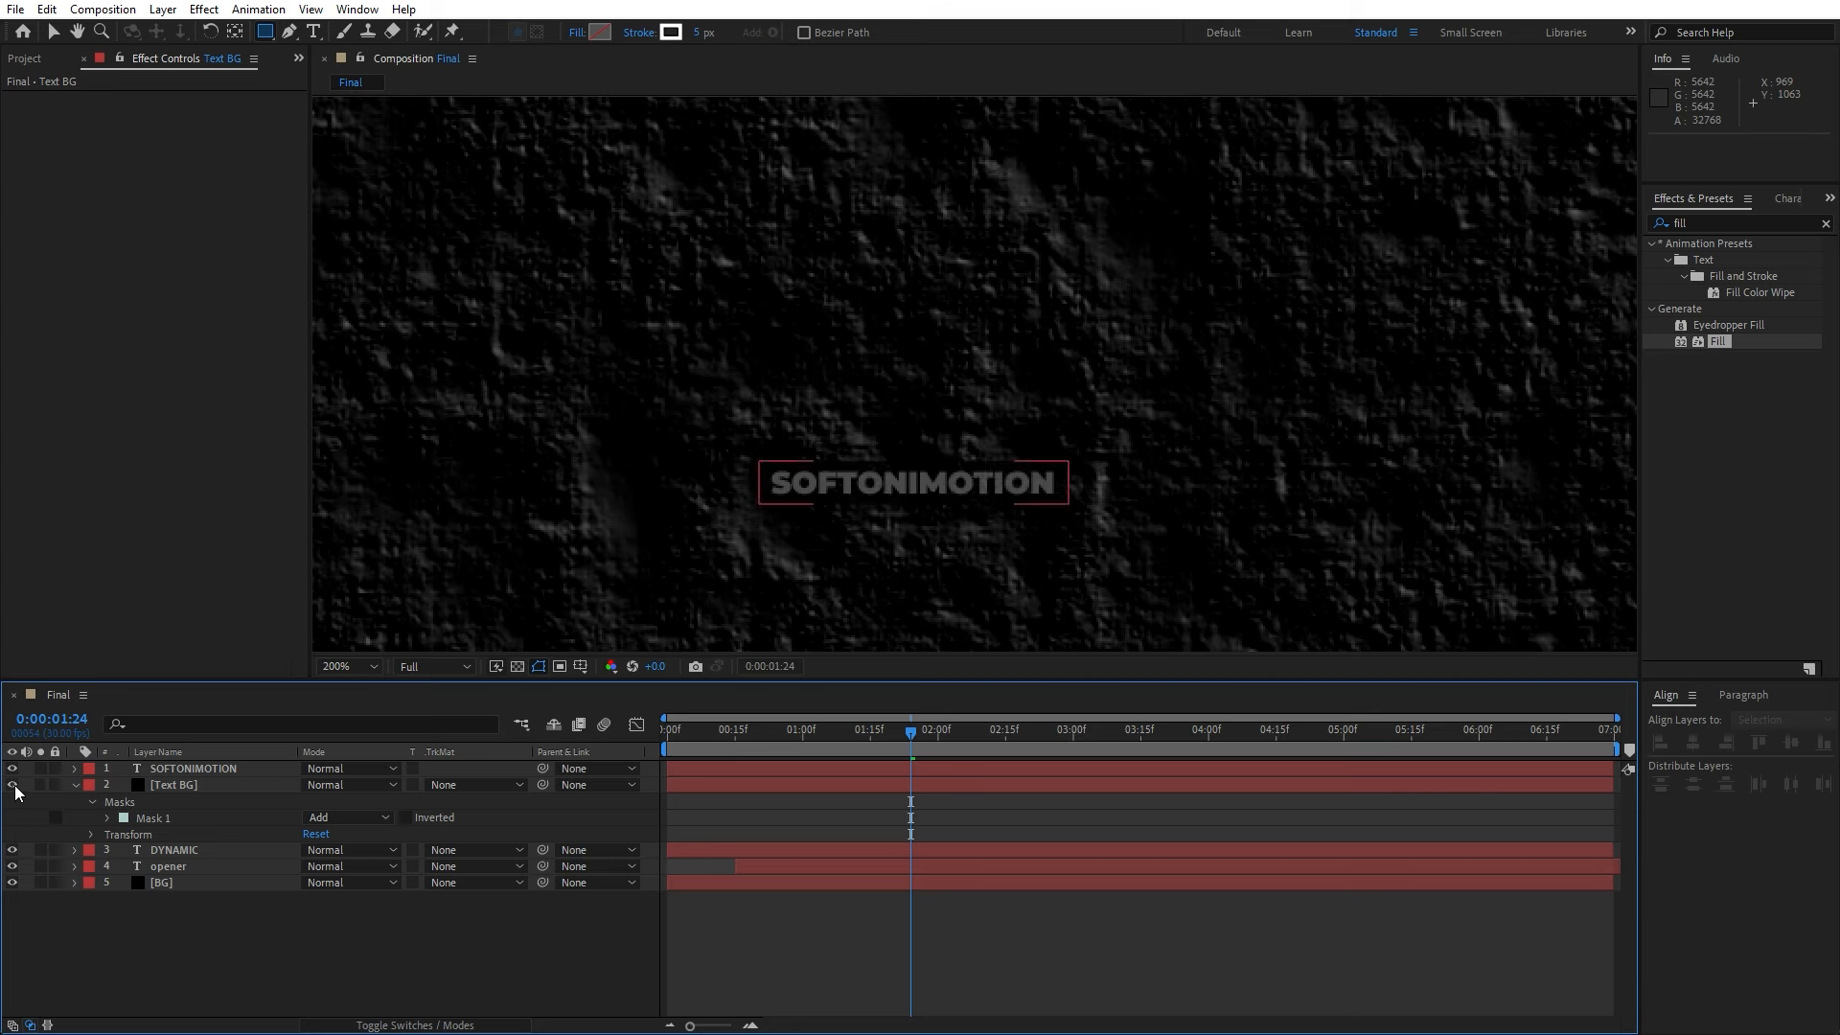
- Change the color of the SOFTONIMOTION layer's Fill effect to black
left_click(232, 772)
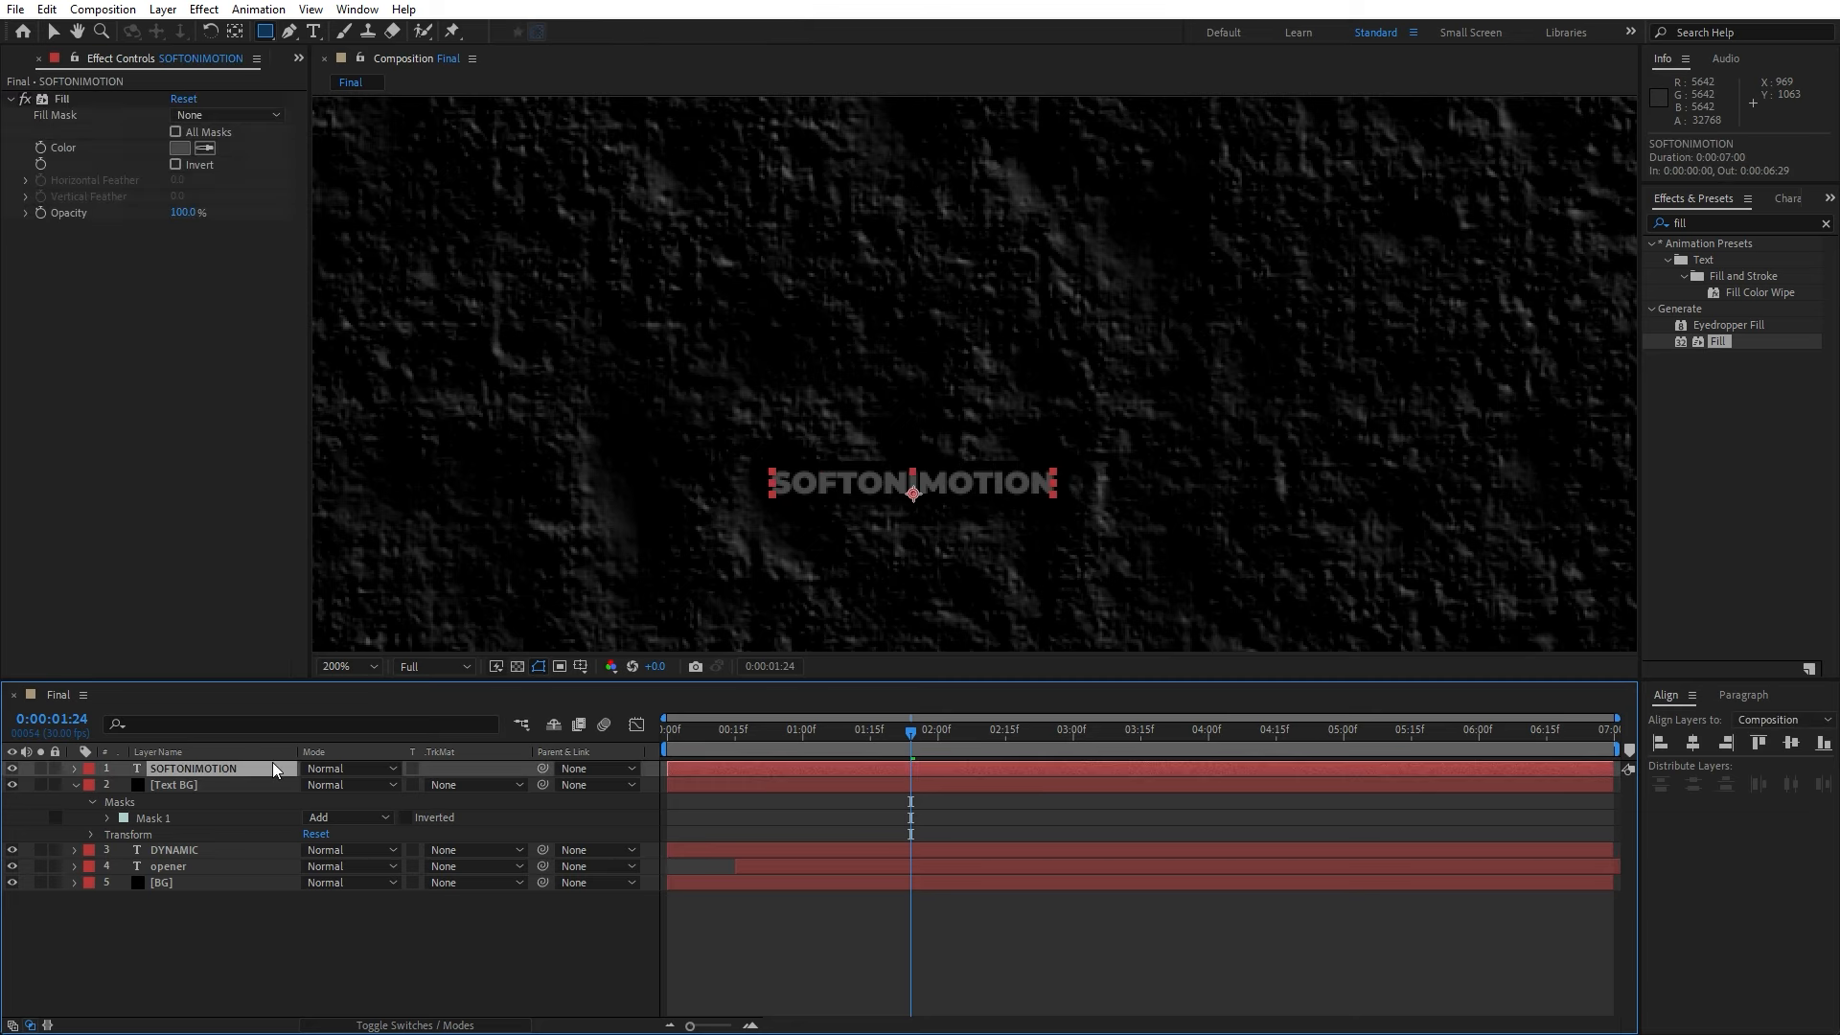
left_click(179, 149)
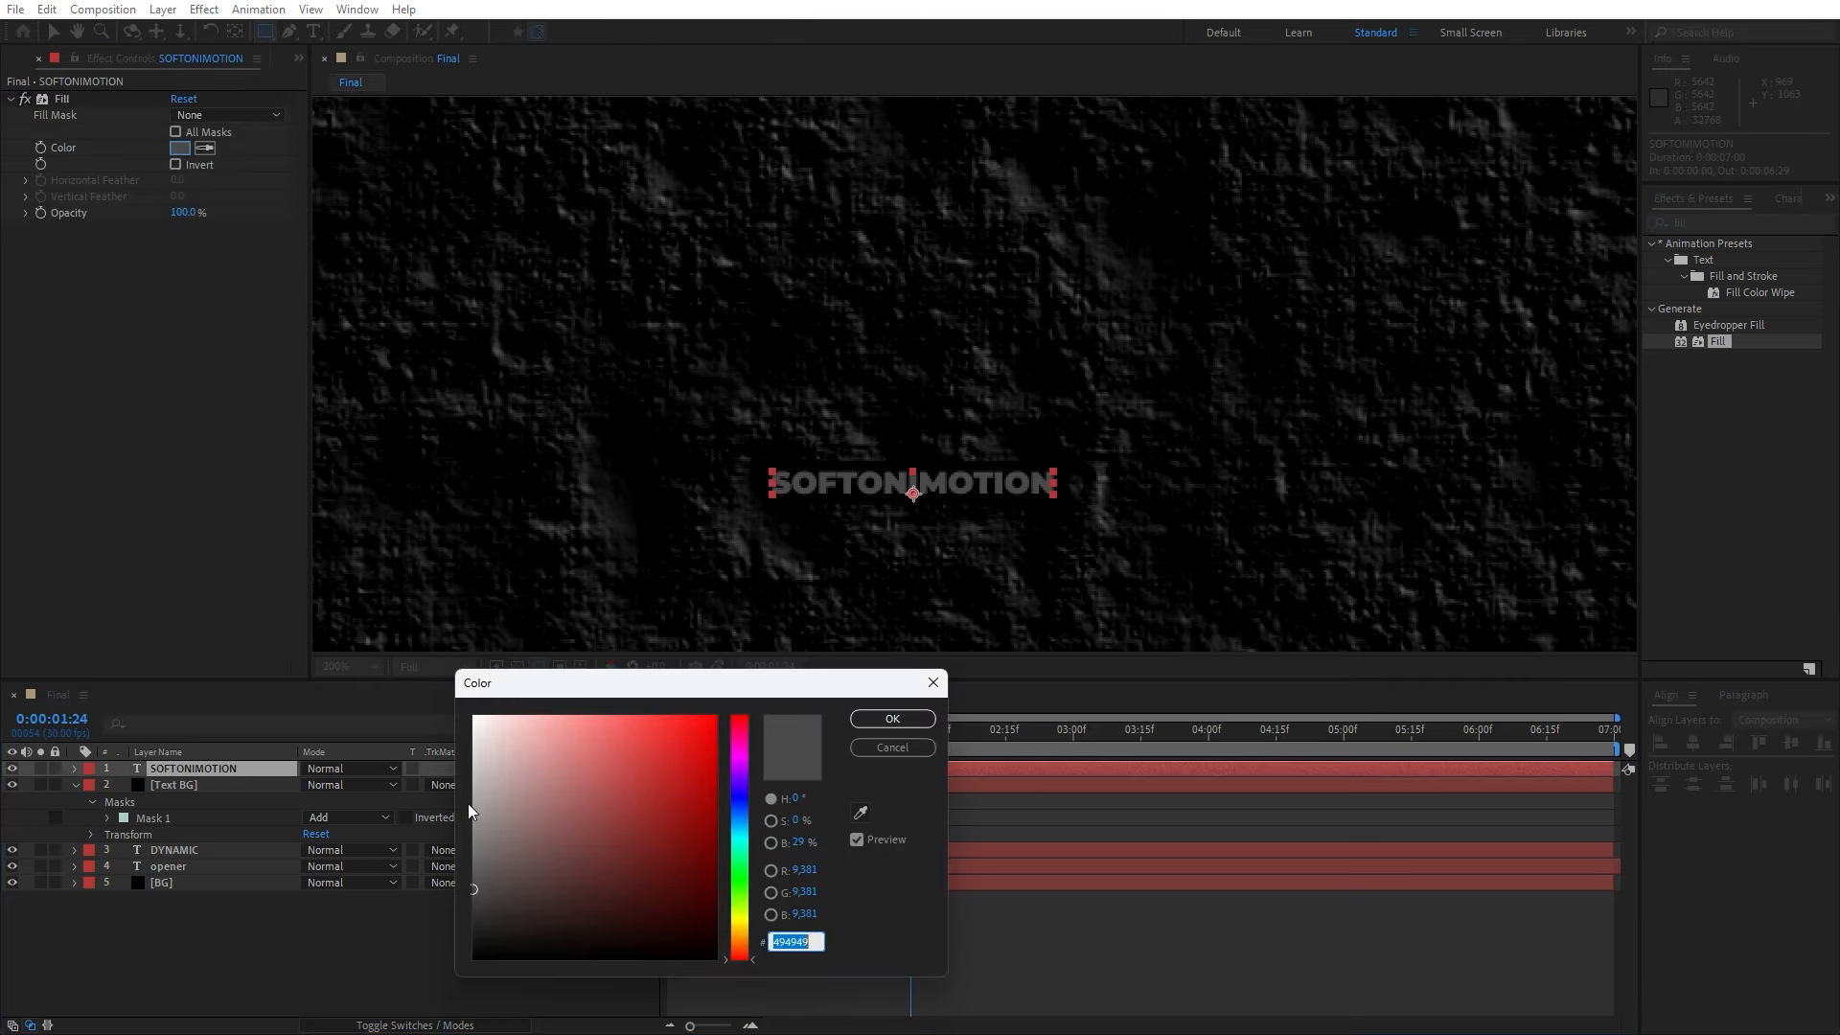
left_click(892, 719)
- Apply a Fill effect to the Text BG layer and set its color to white FFFFFF
left_click(187, 788)
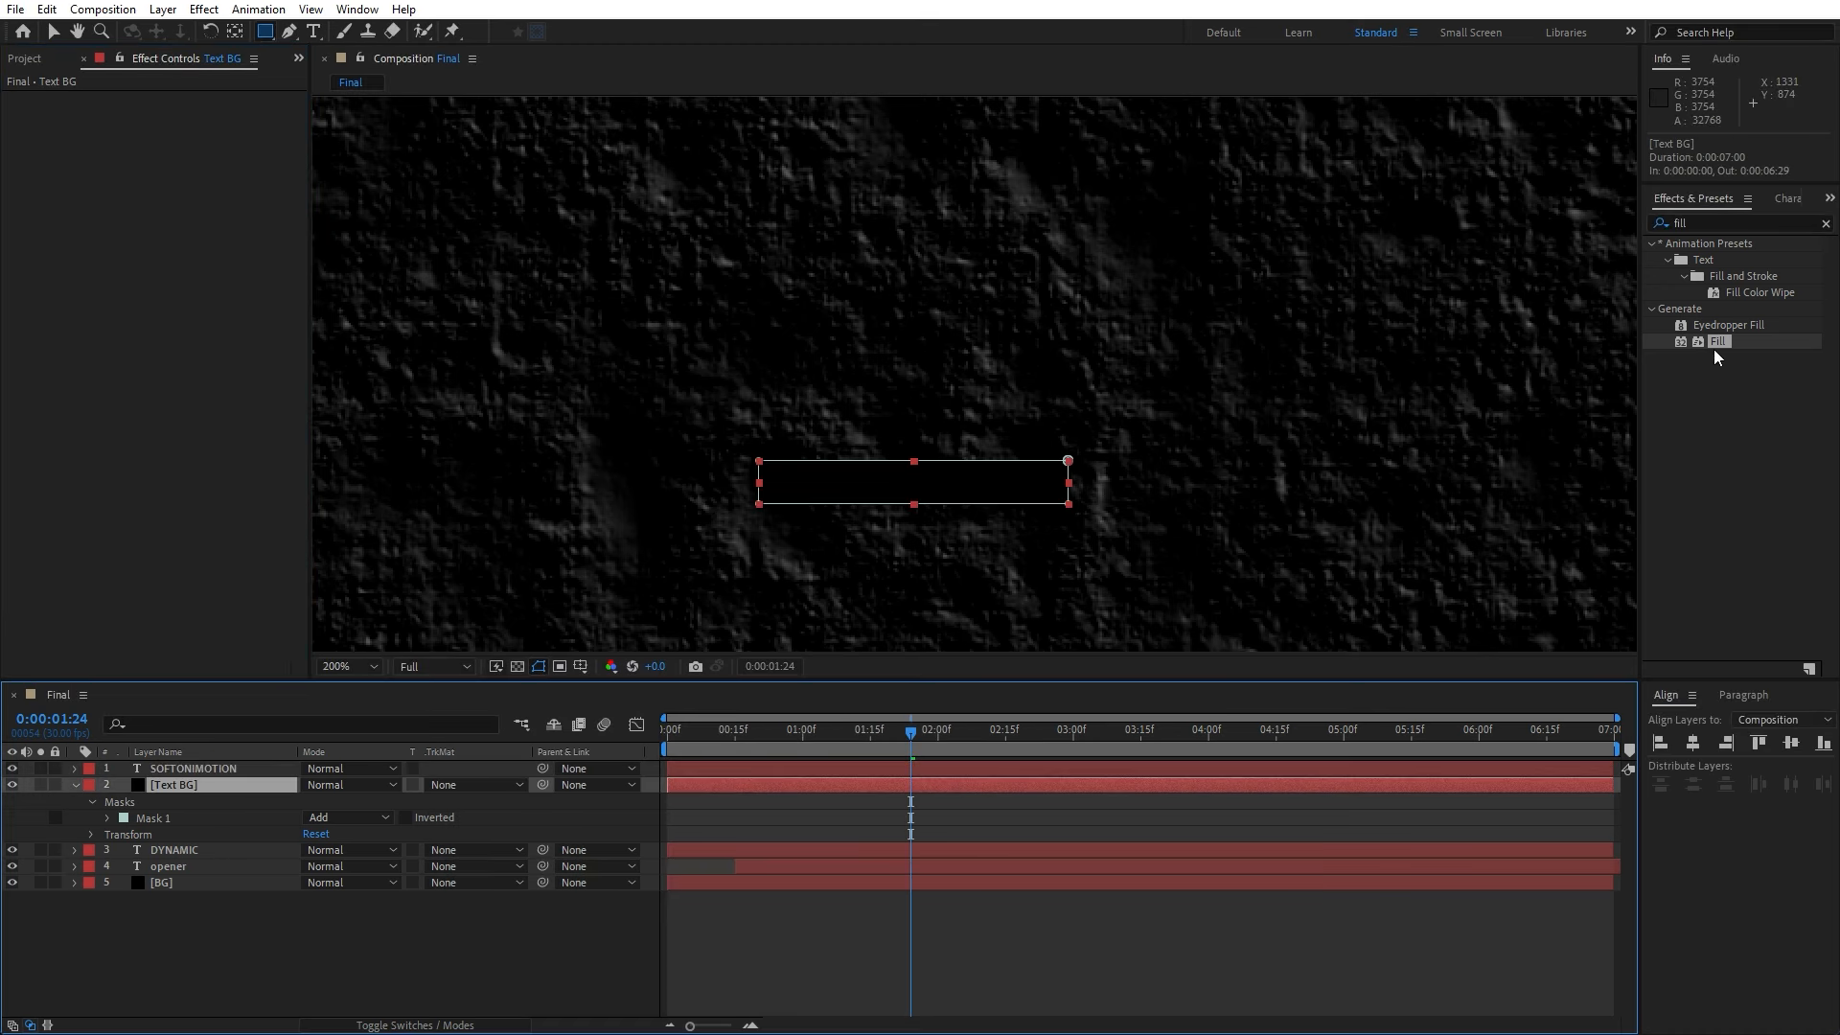
left_click_drag(1716, 356, 226, 788)
key("v")
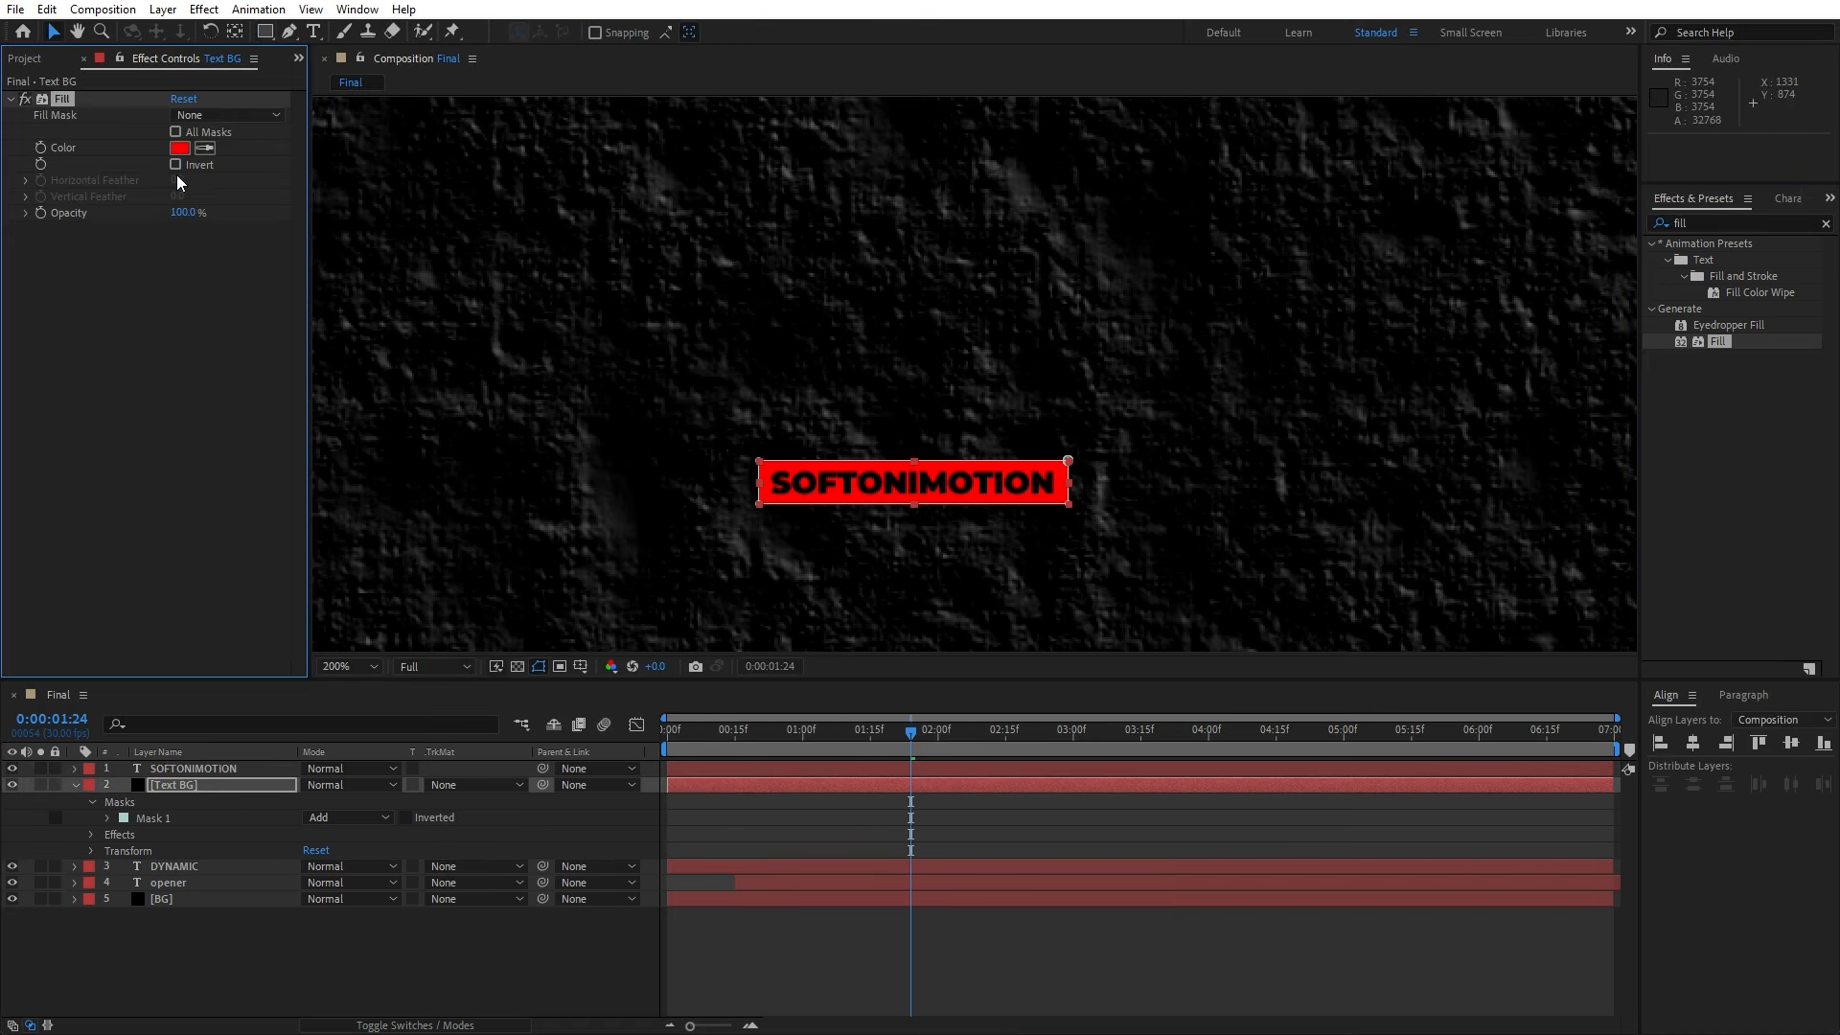
left_click(179, 147)
left_click(473, 716)
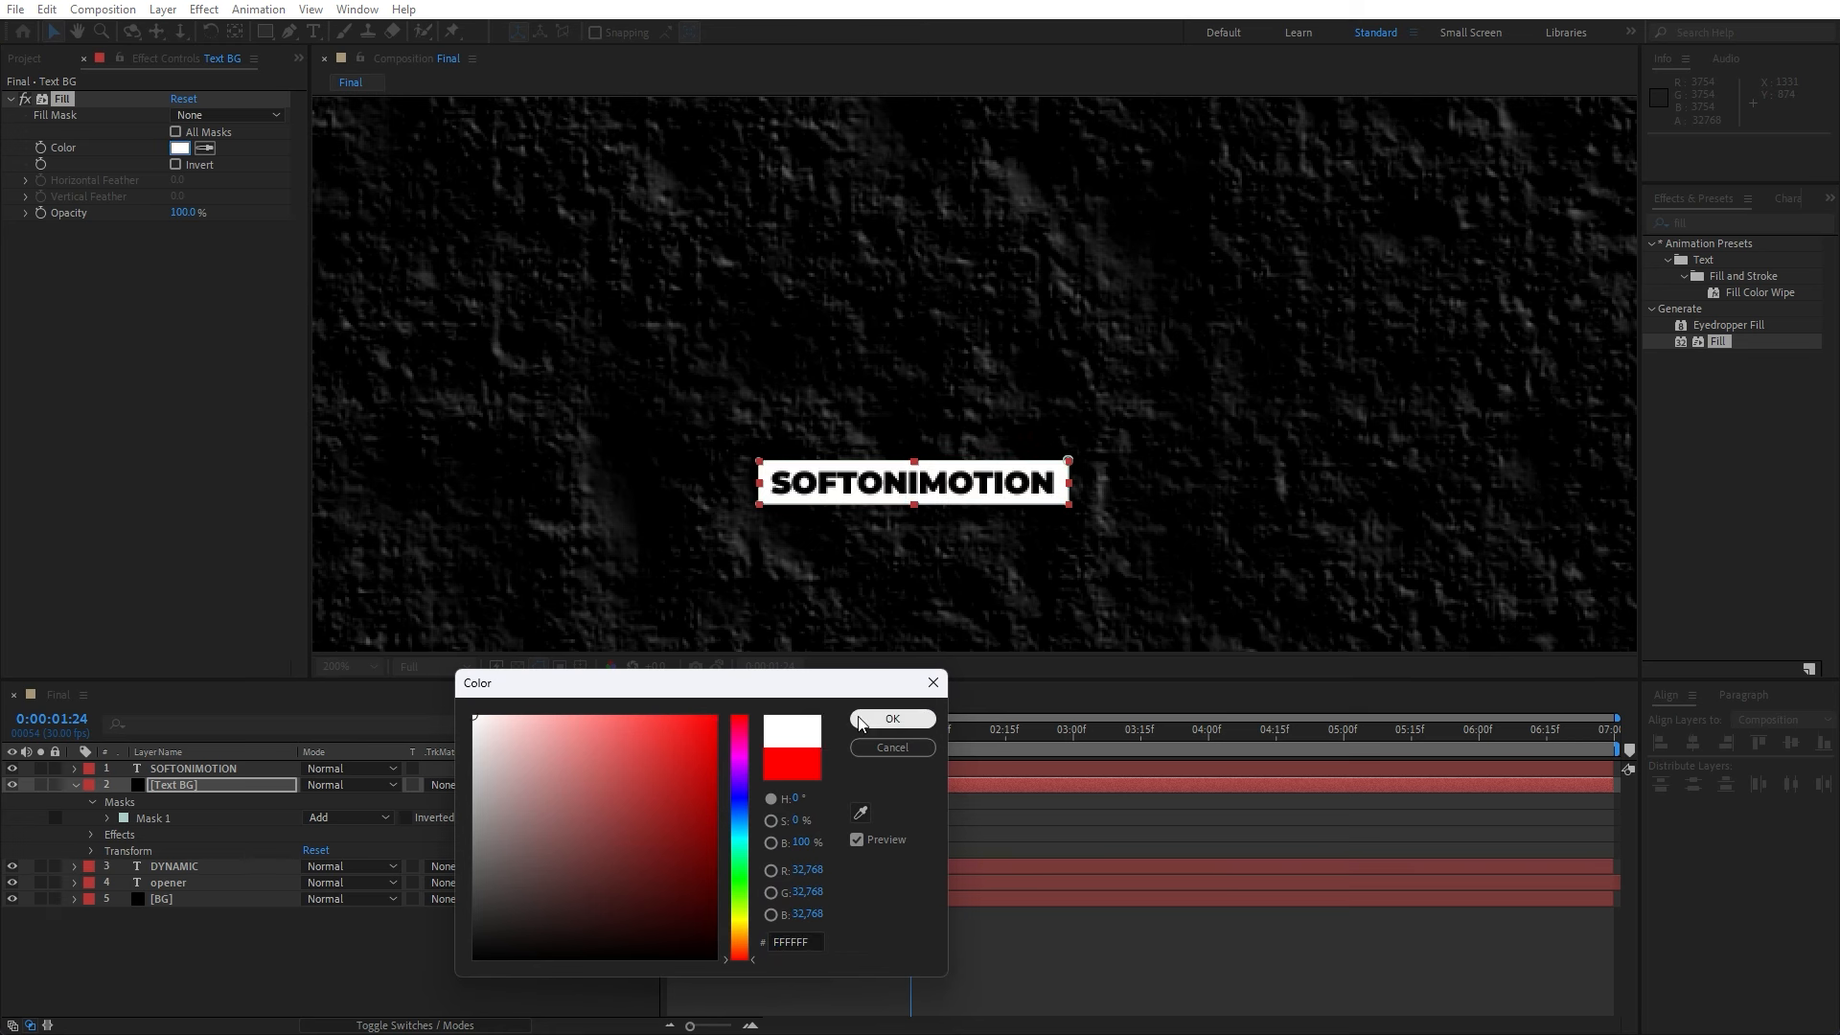
left_click(888, 720)
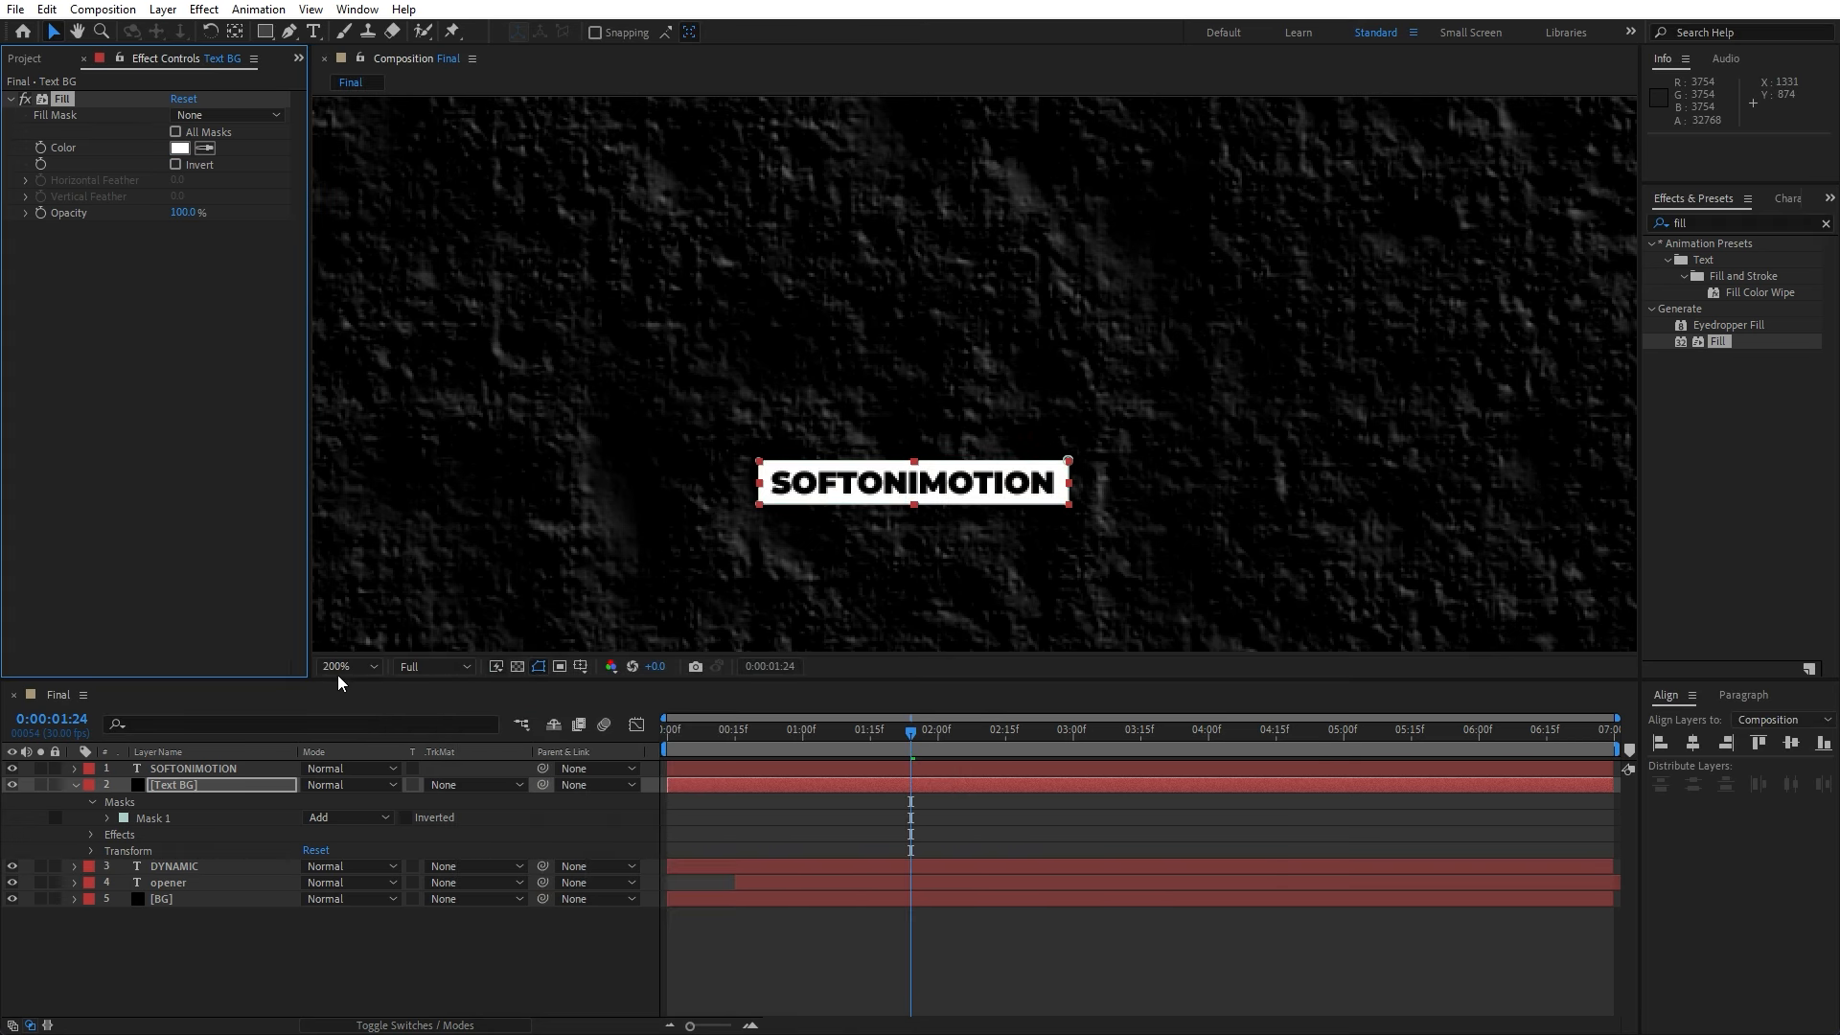
- Nudge the SOFTONIMOTION and Text BG layers together slightly closer to the composition's lower edge
left_click(345, 668)
left_click(387, 709)
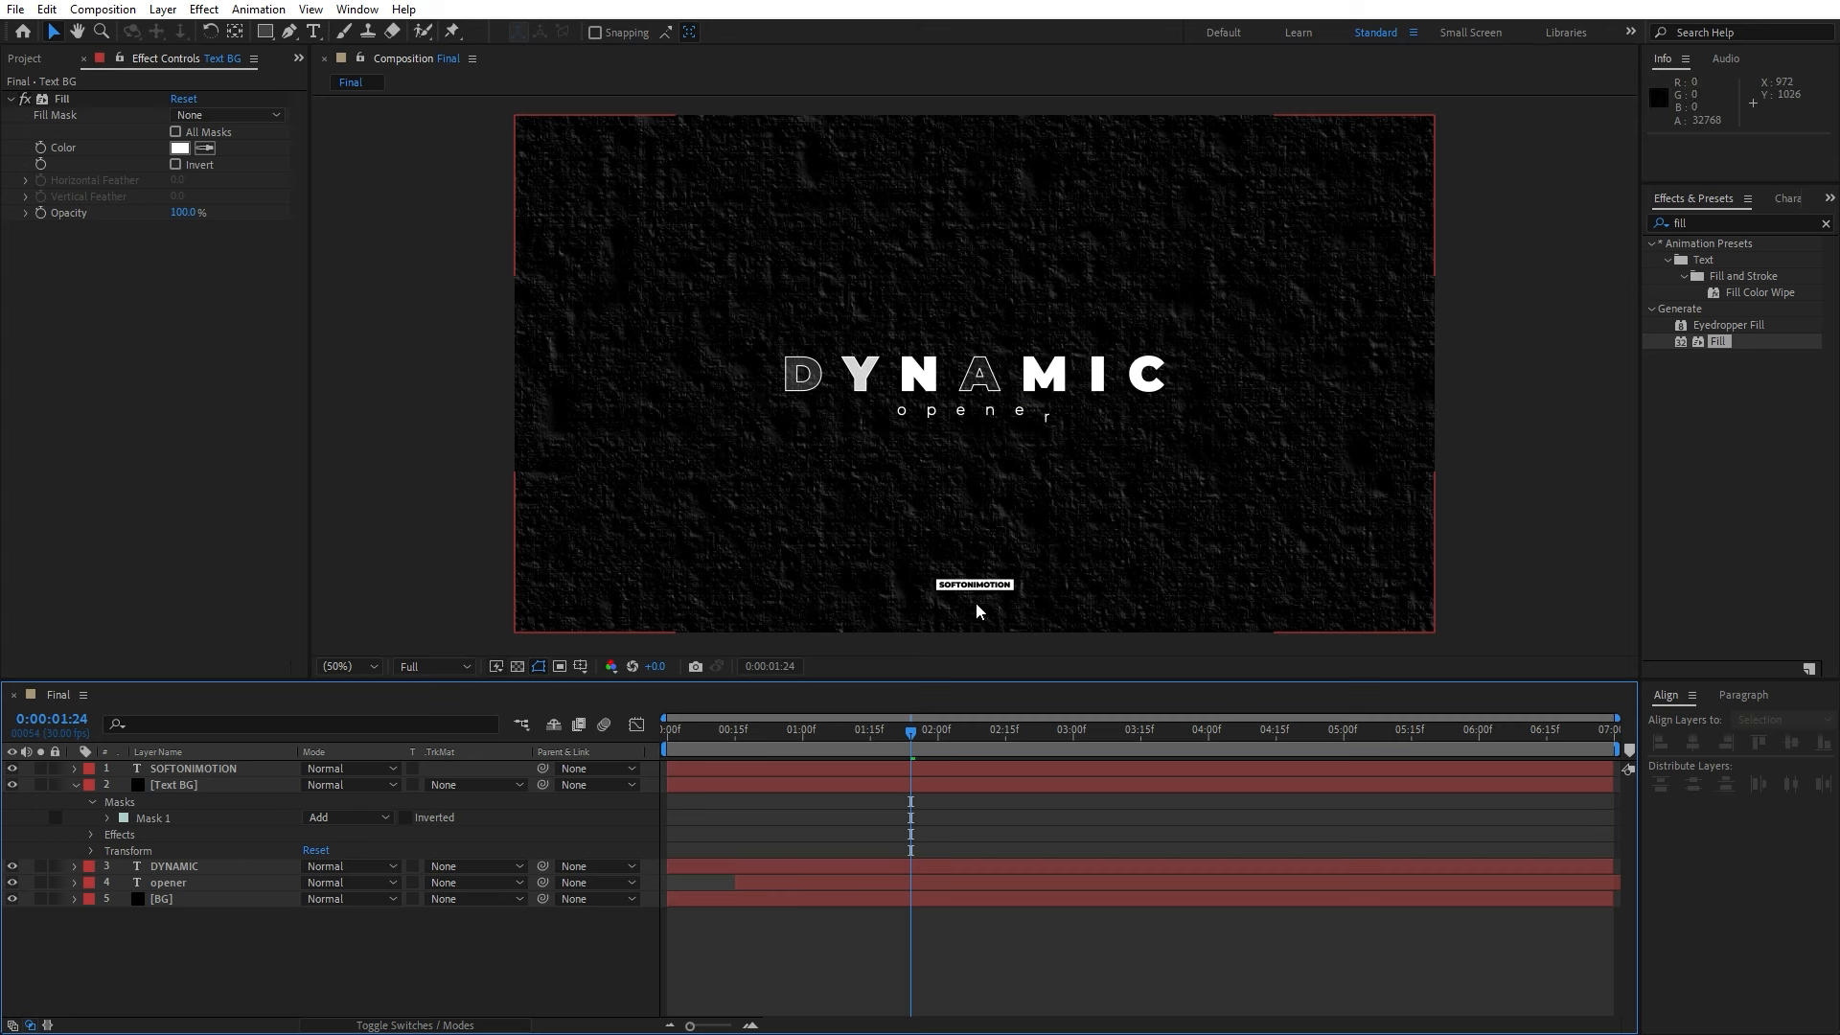
left_click(75, 786)
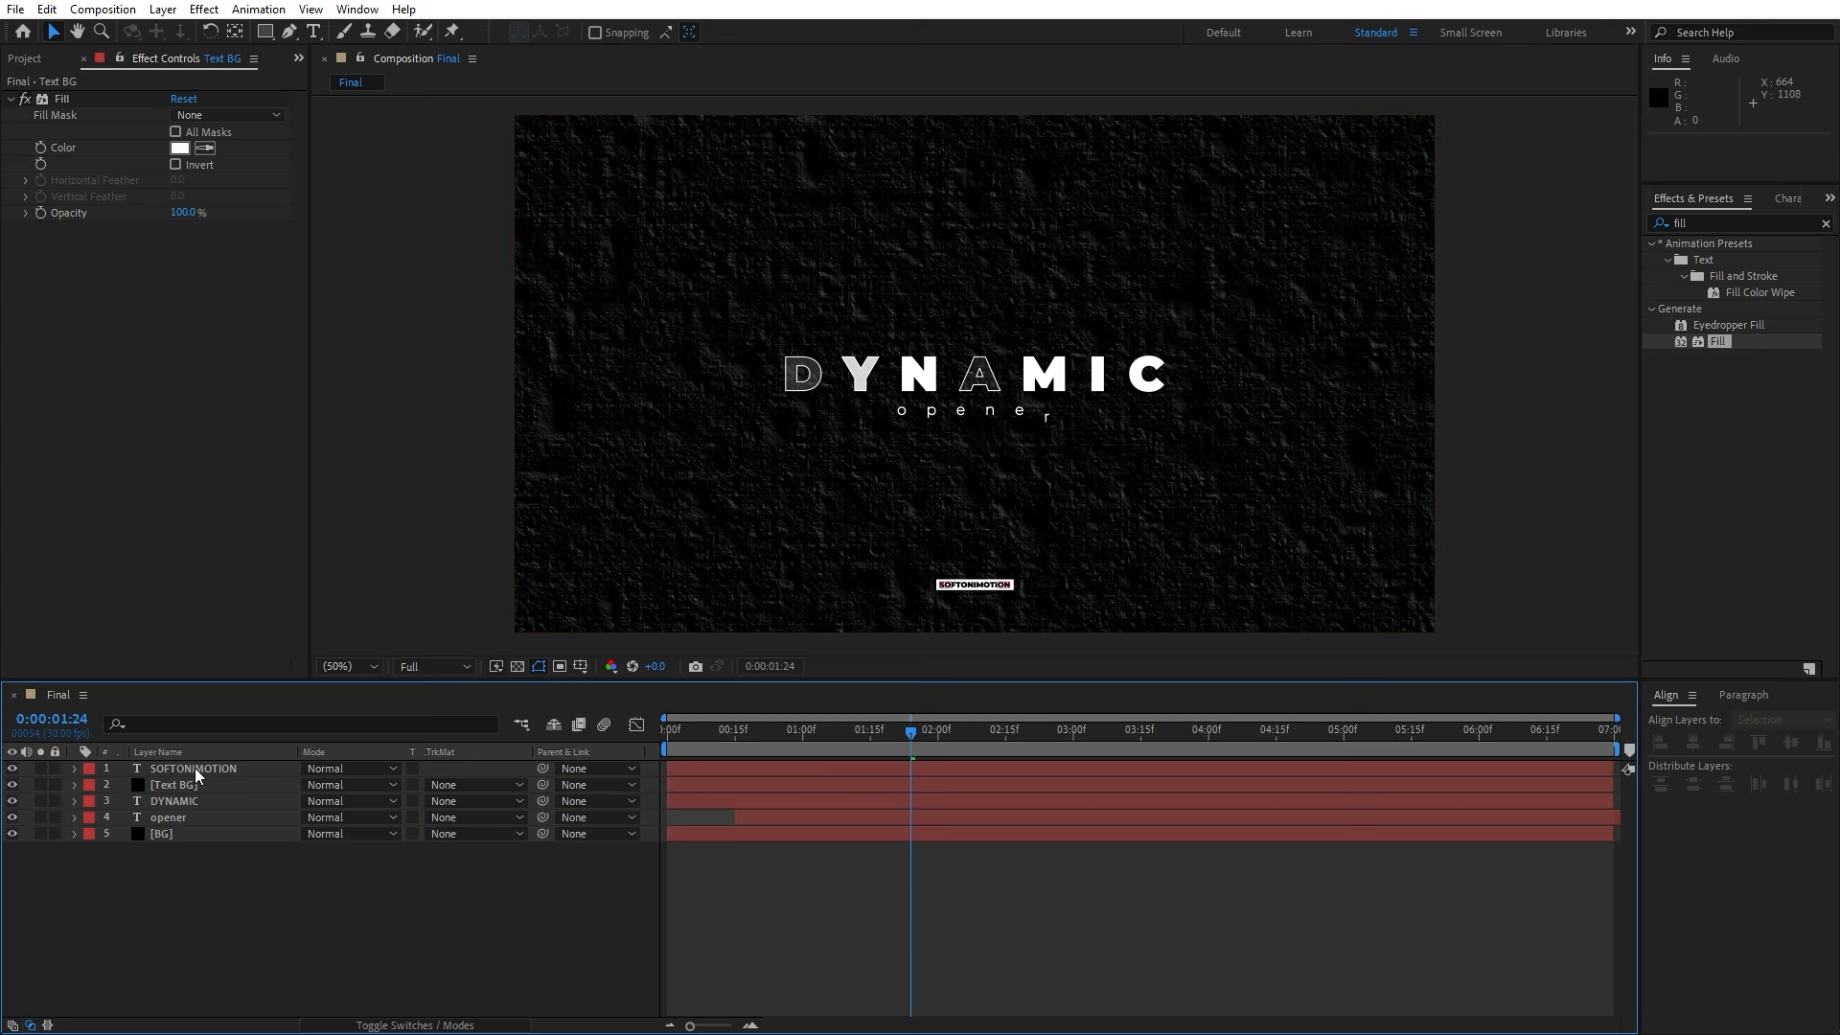
left_click(193, 768)
left_click(188, 784, "ctrl")
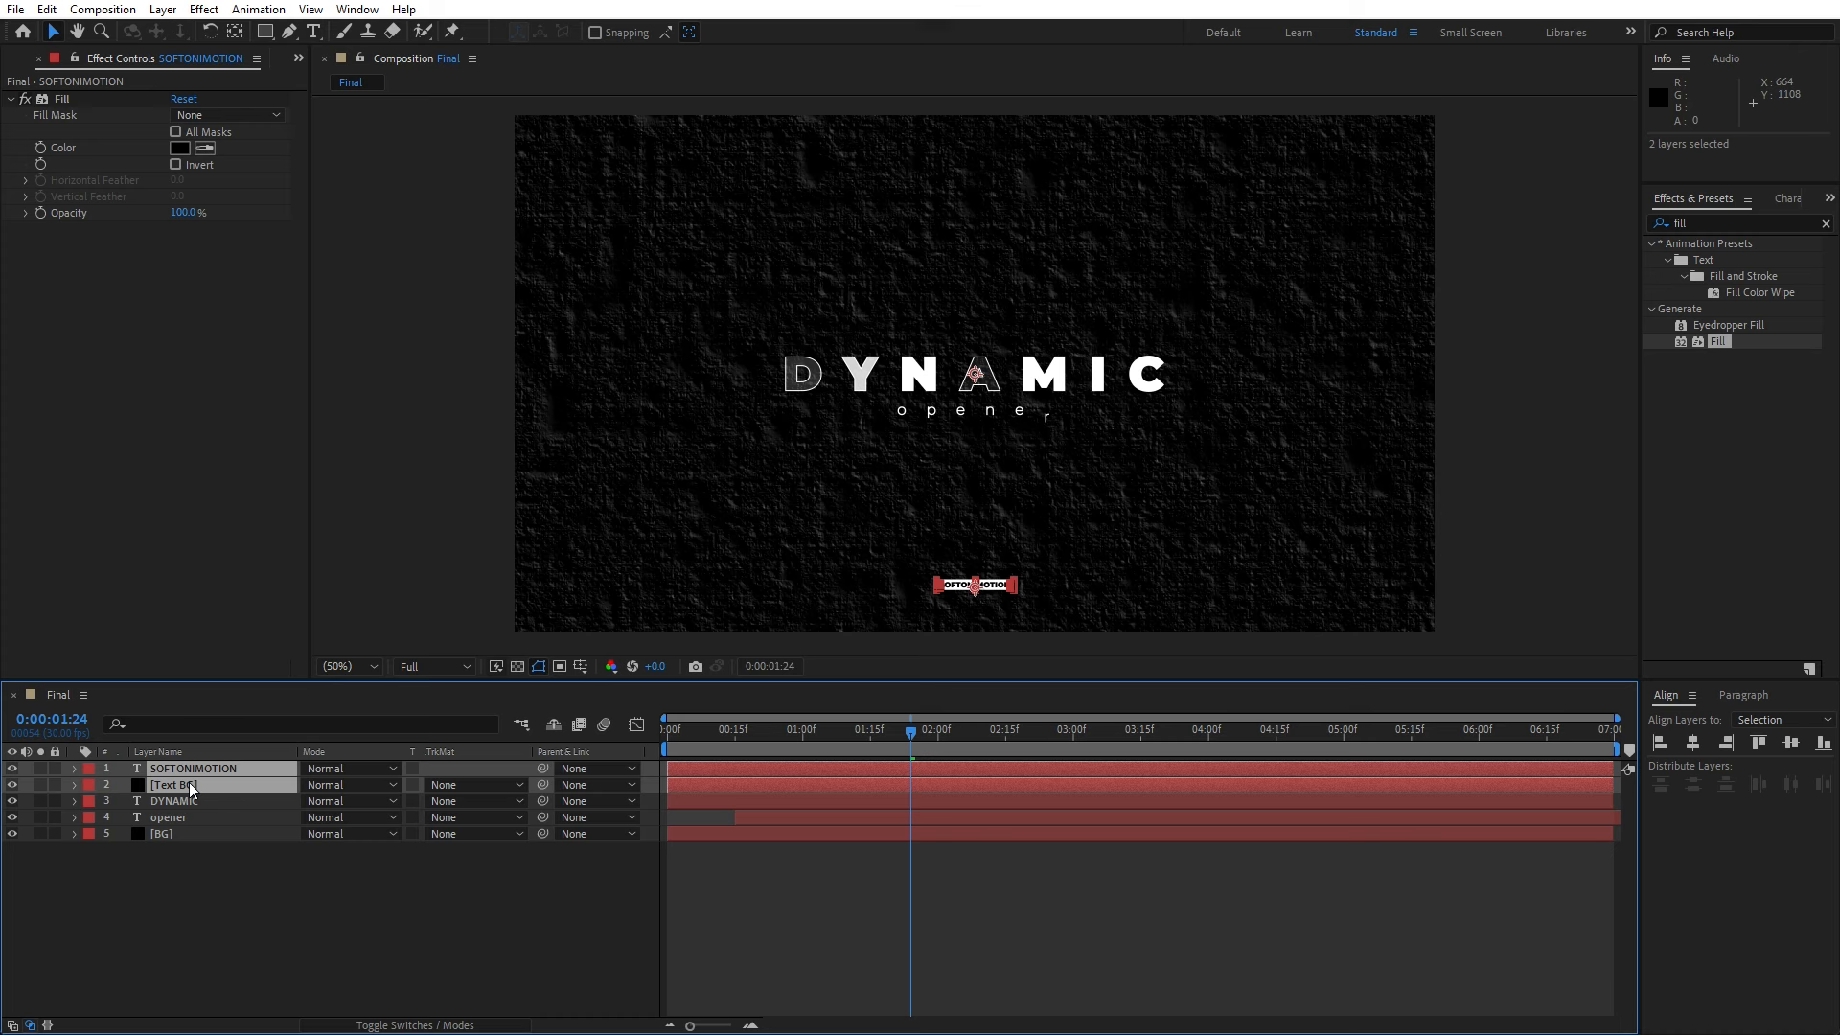
key("shift+Down")
key("shift+Down")
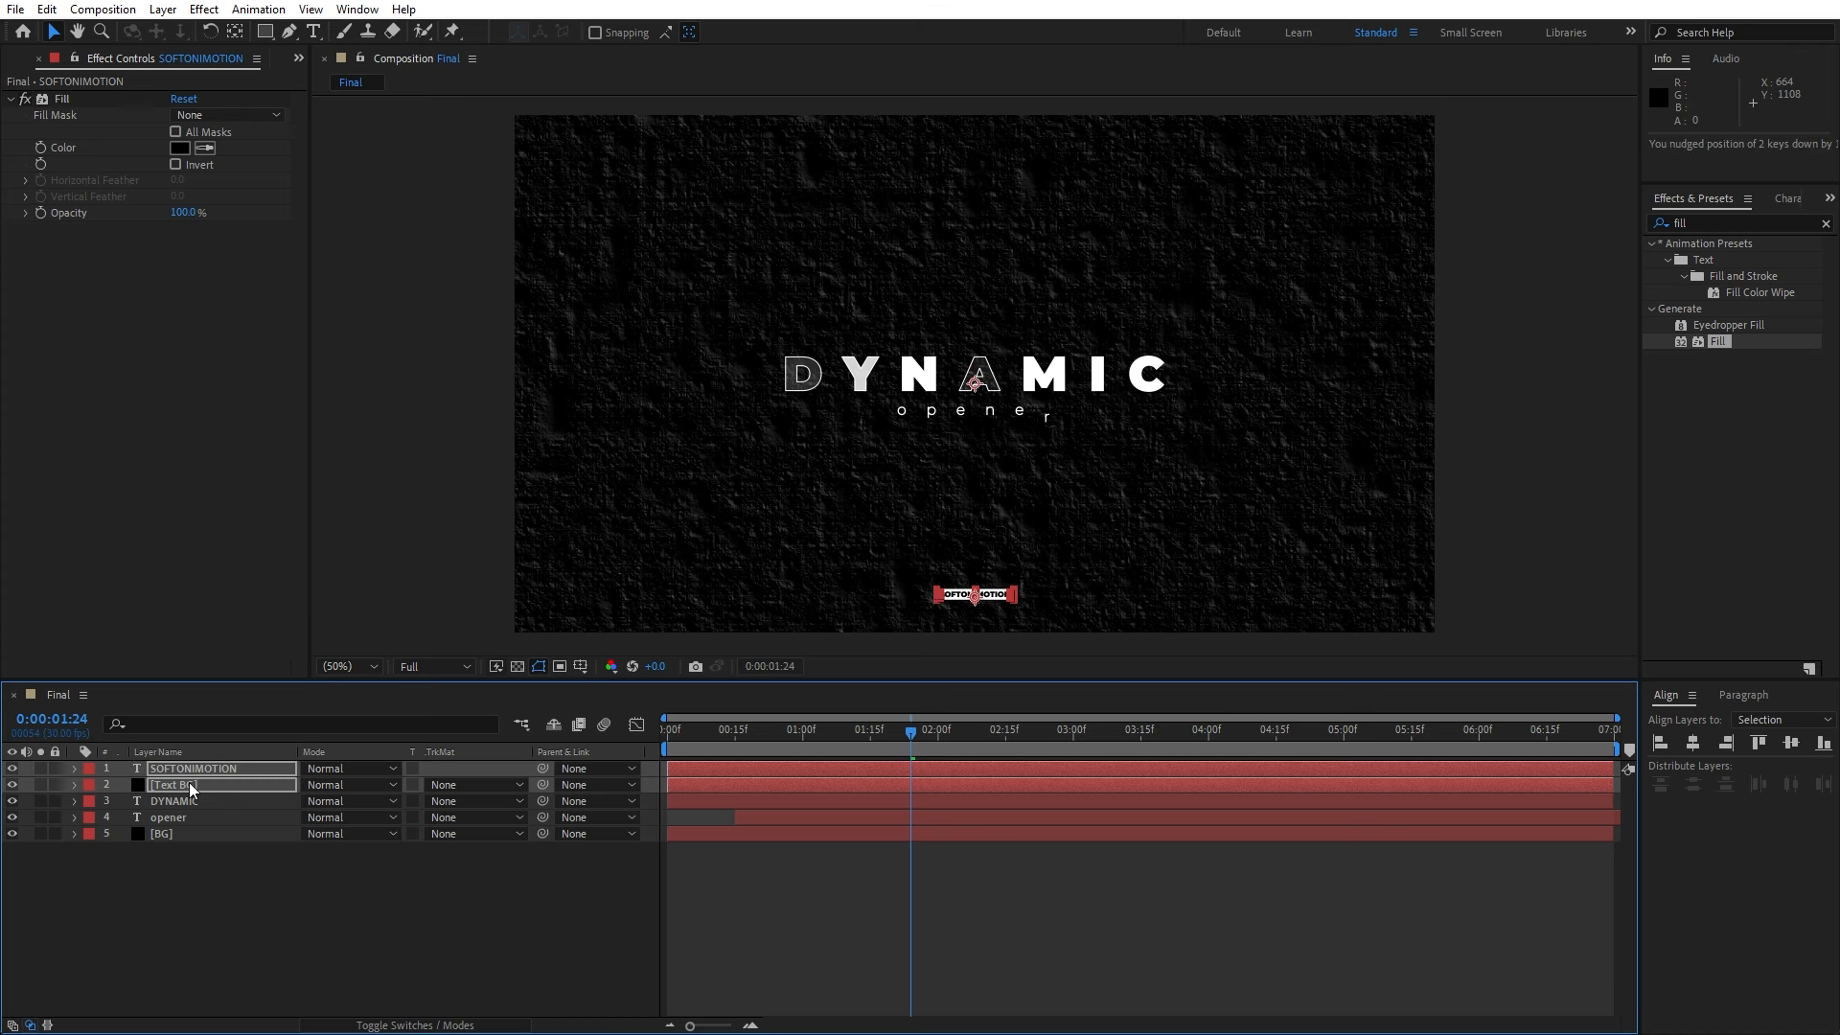
- Play back the opener and scrub through the timeline to check the title animation with the SOFTONIMOTION label
key("space")
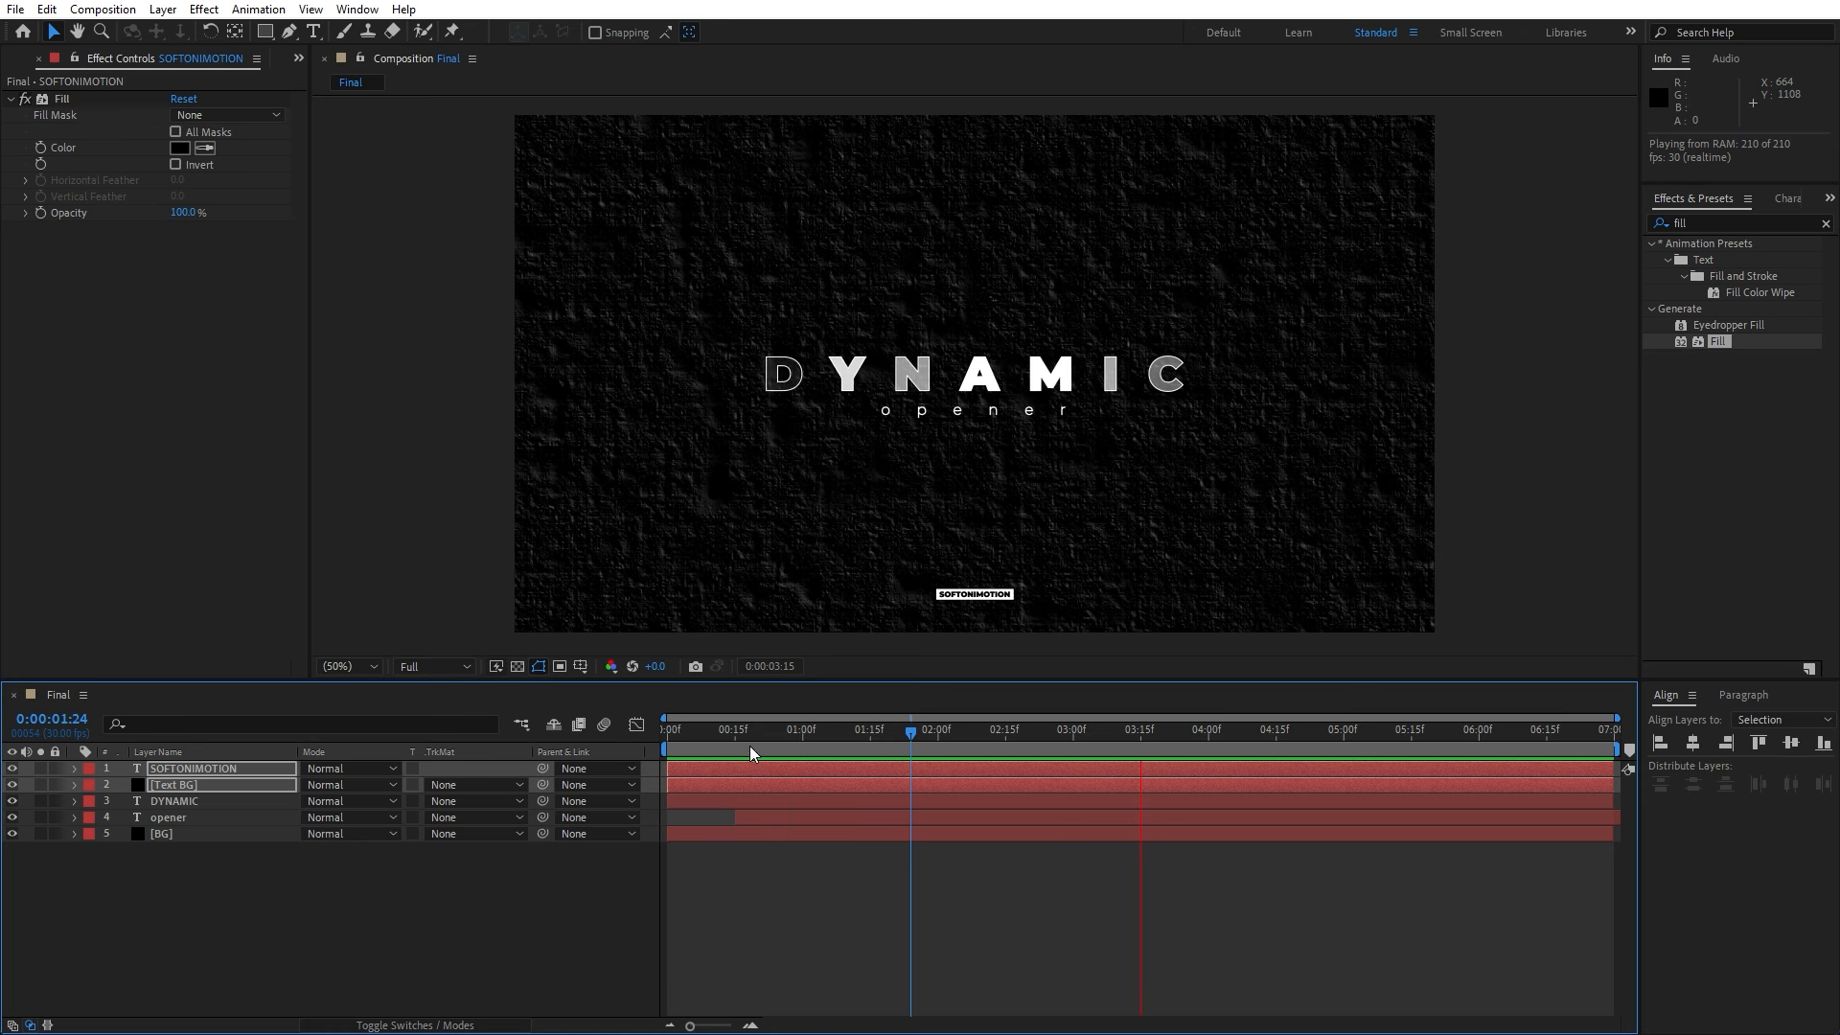
left_click(409, 889)
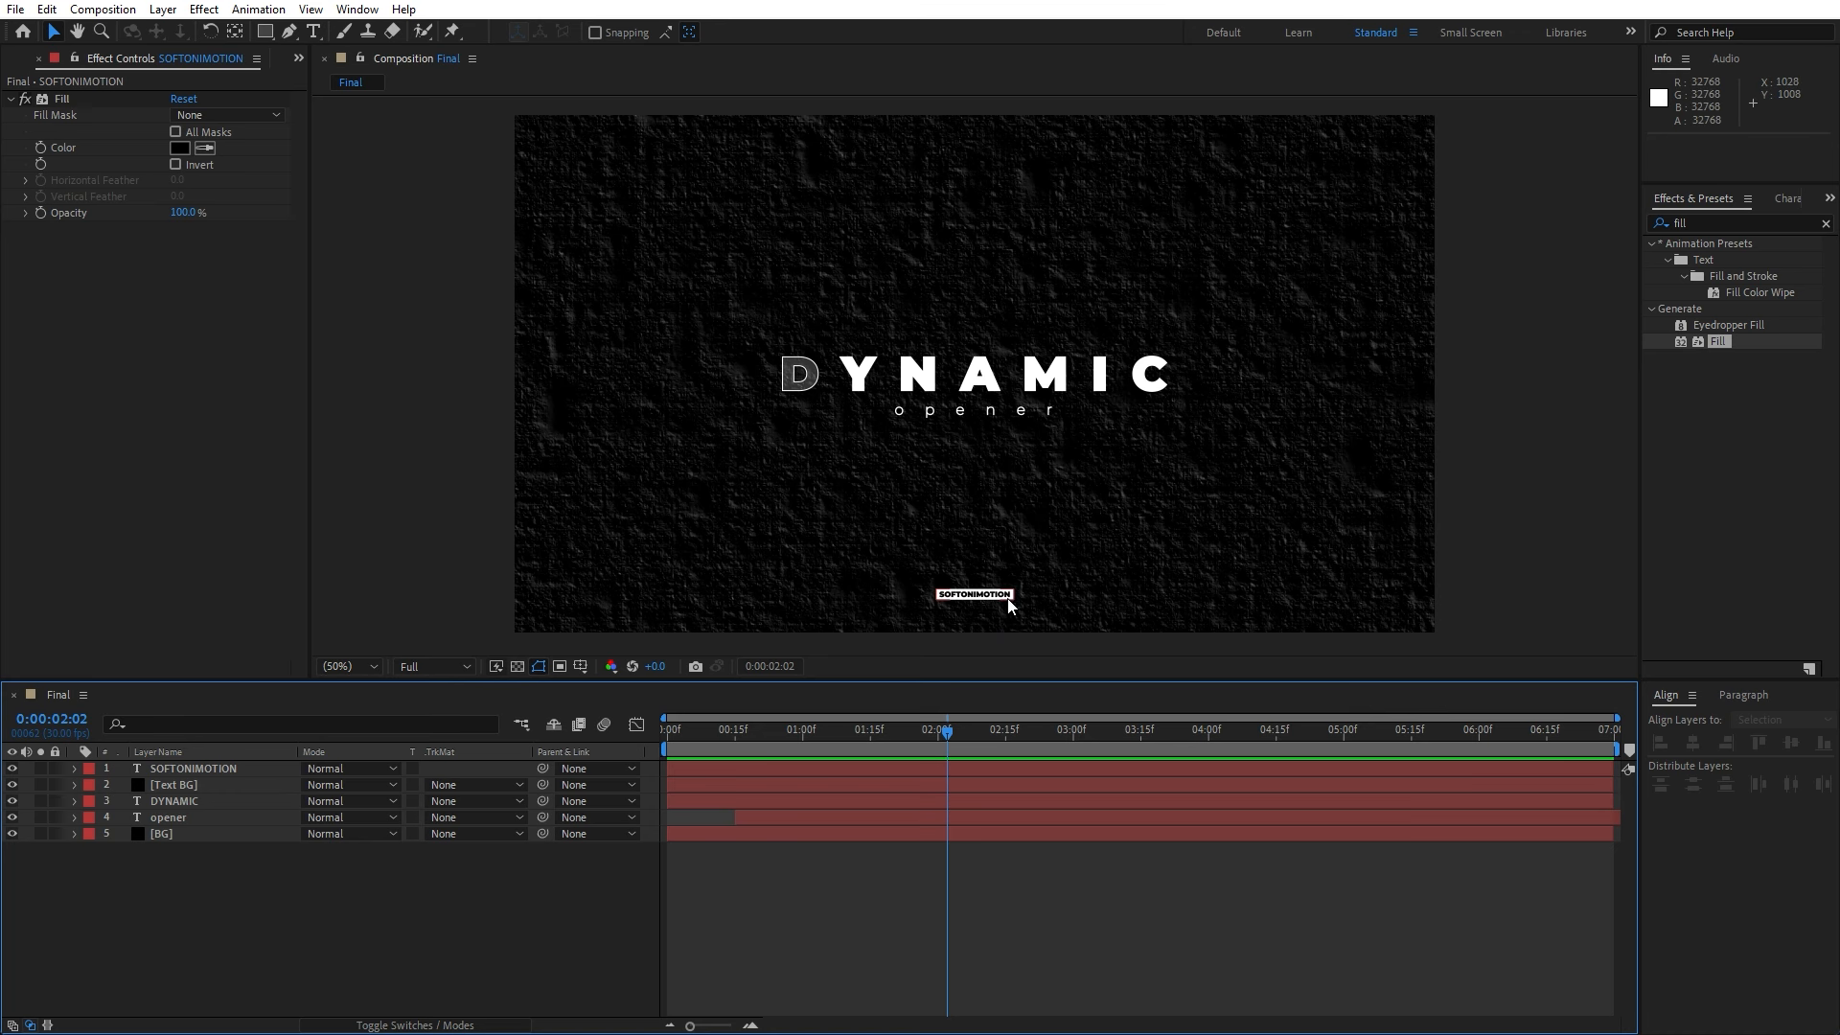
left_click_drag(928, 736, 1130, 762)
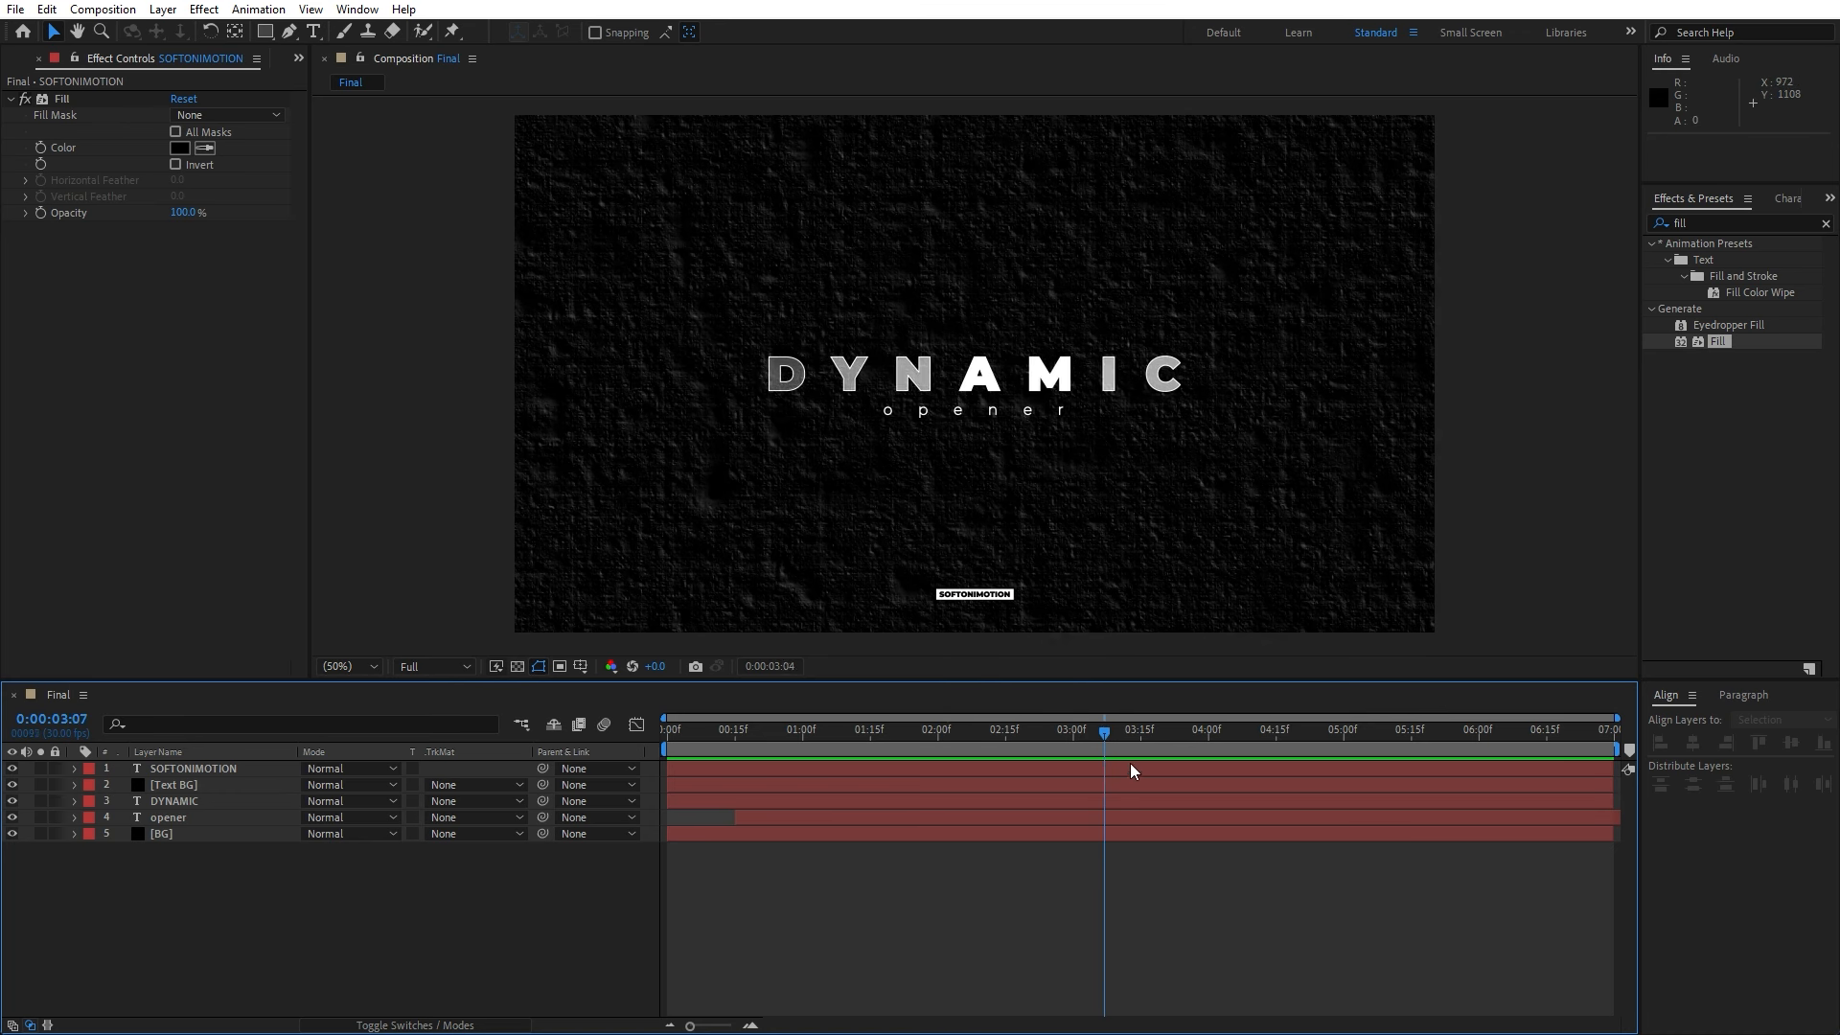
key("space")
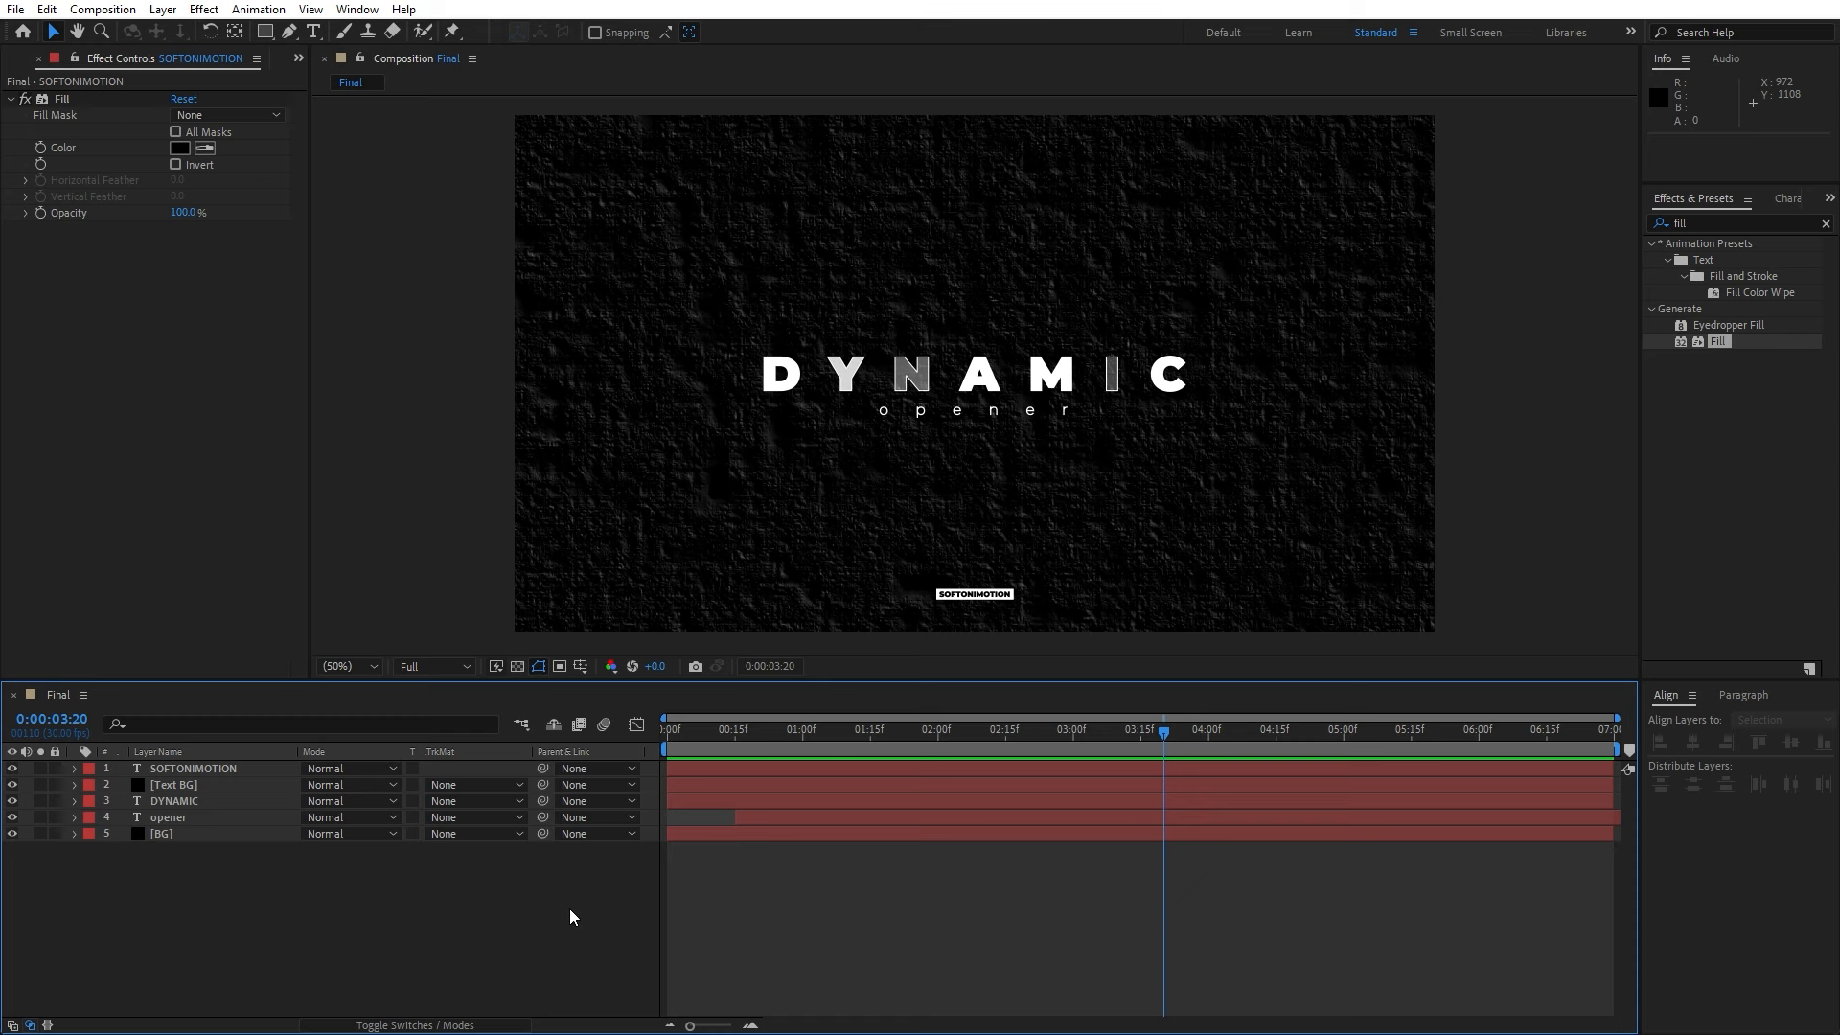
- Duplicate the BG layer and place the copy above all other layers in the stack
left_click(169, 834)
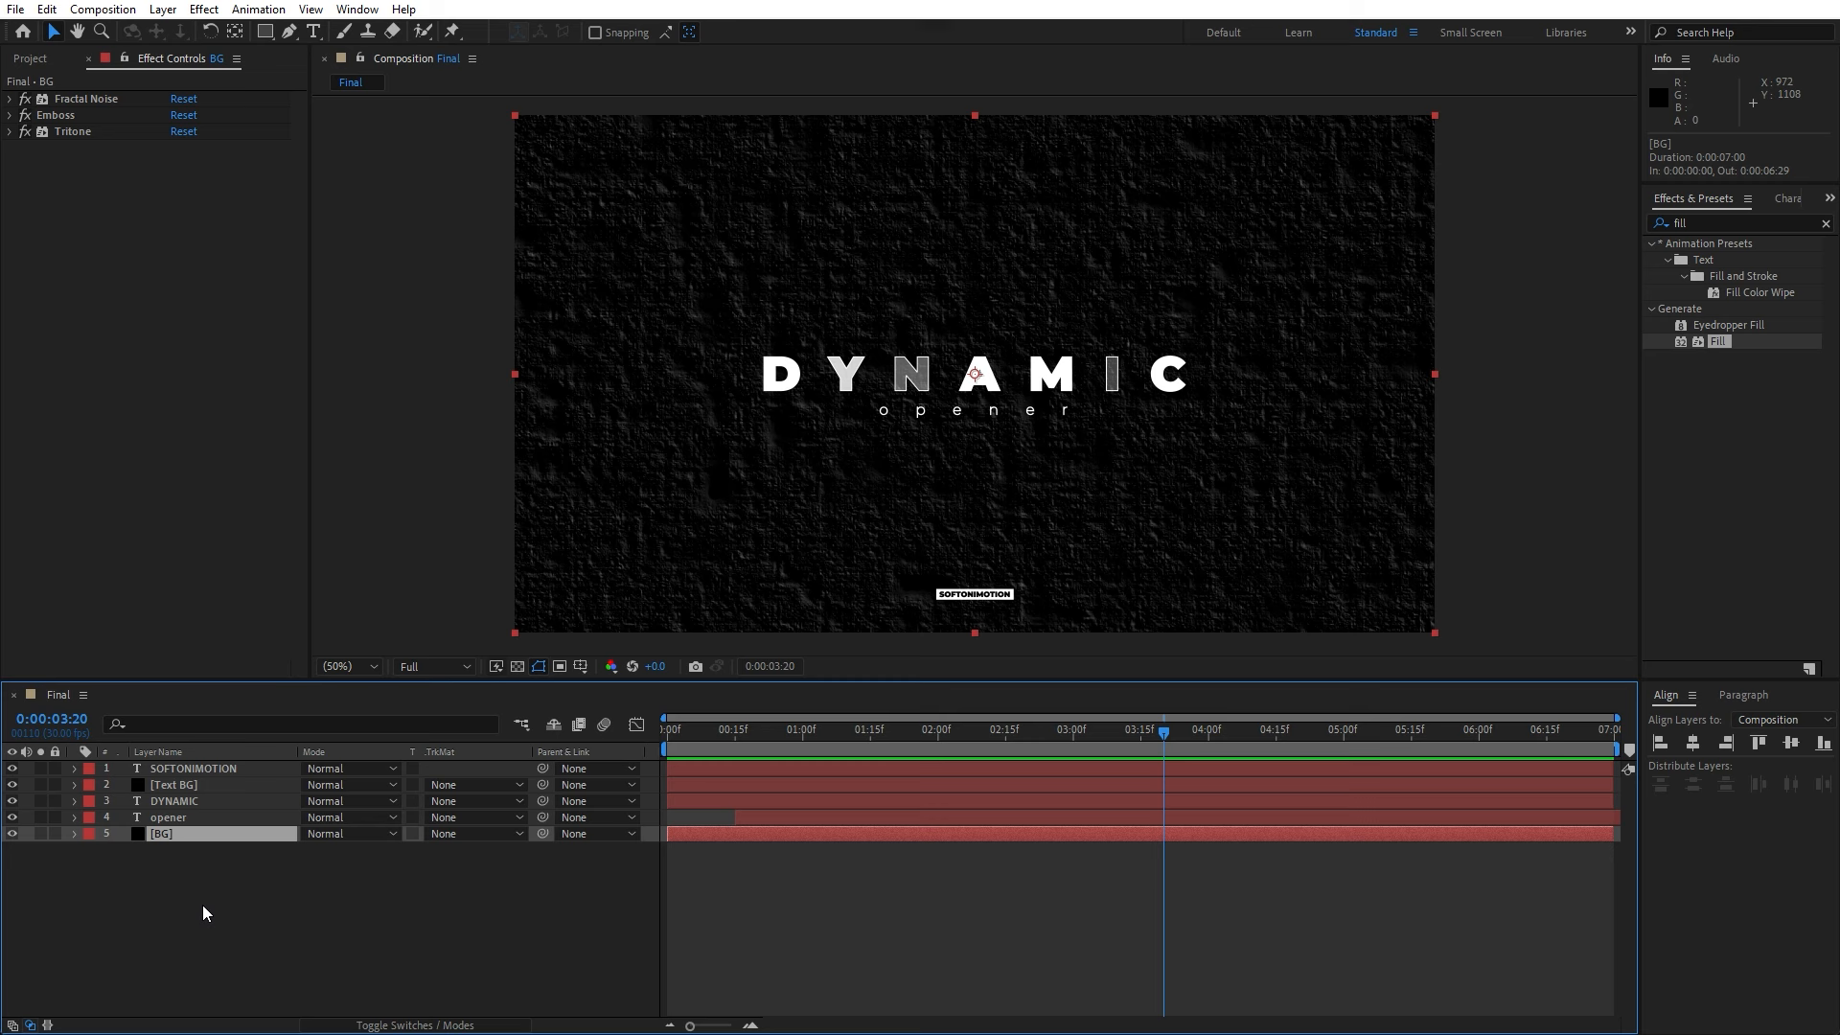
key("ctrl+d")
left_click_drag(167, 836, 209, 765)
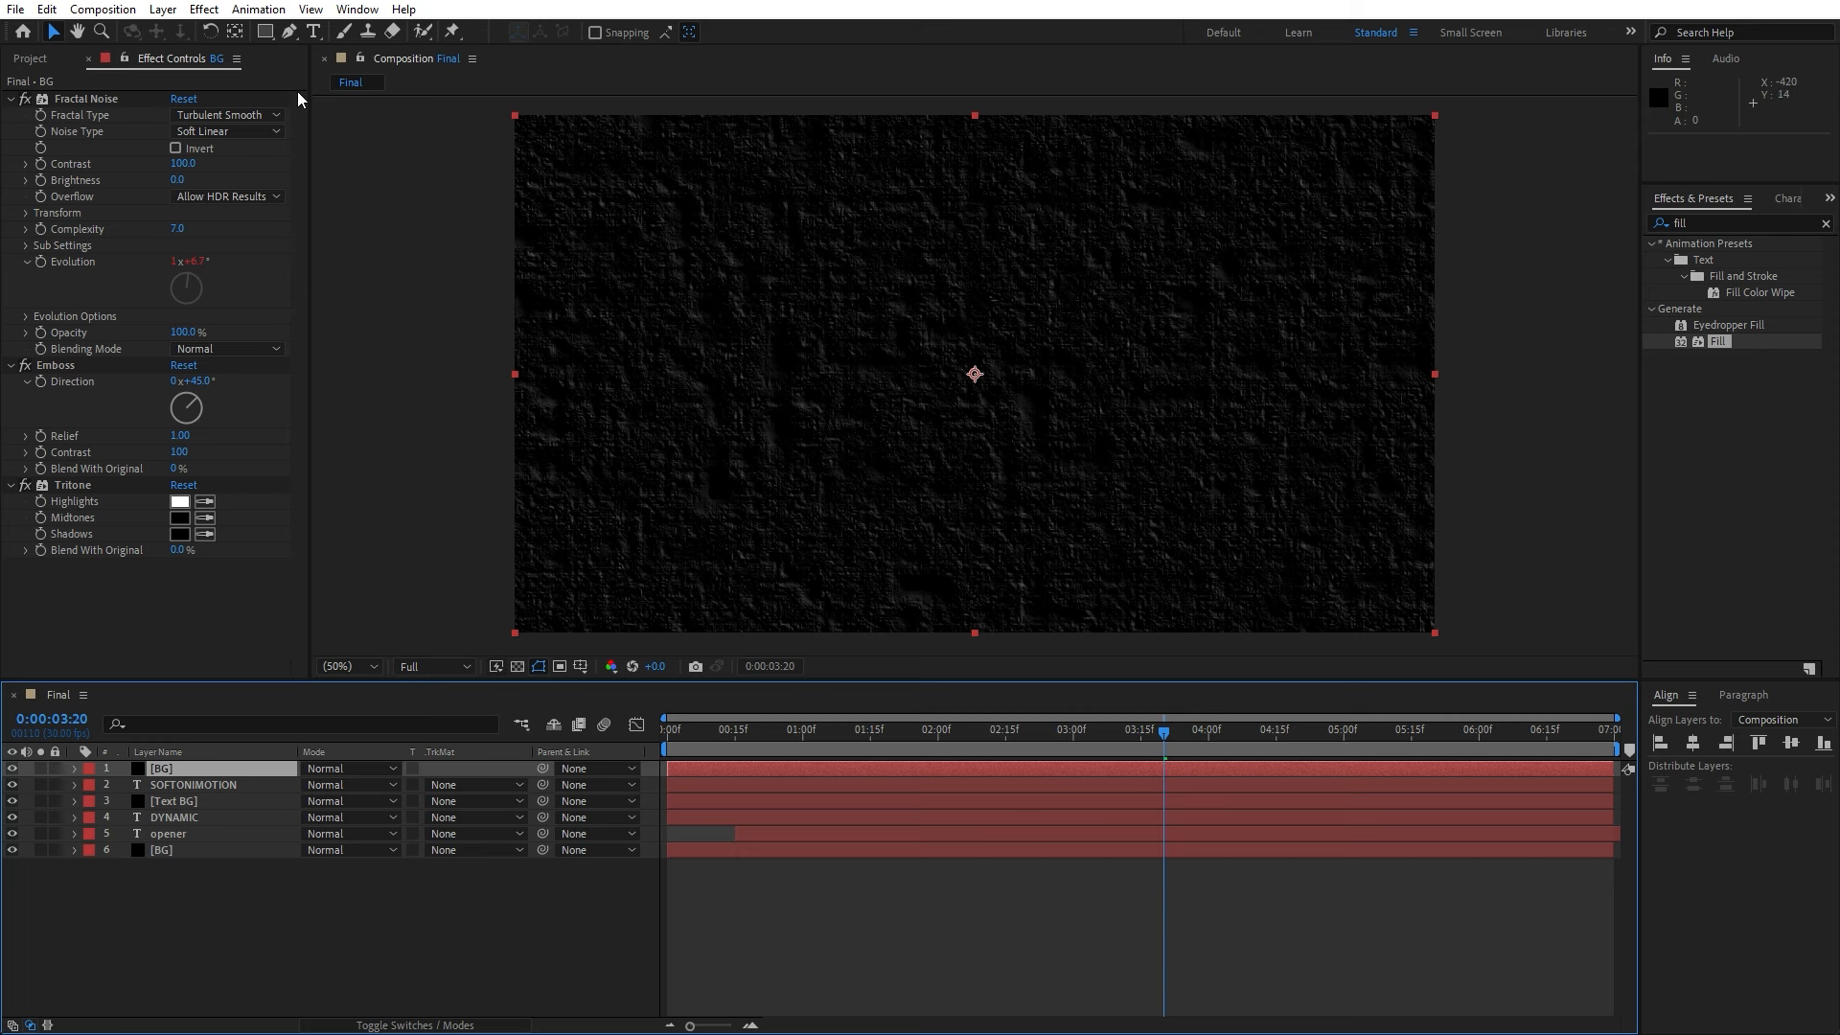
- Draw a circular Ellipse mask on the topmost BG layer, covering the first half of the DYNAMIC heading
left_click(267, 33)
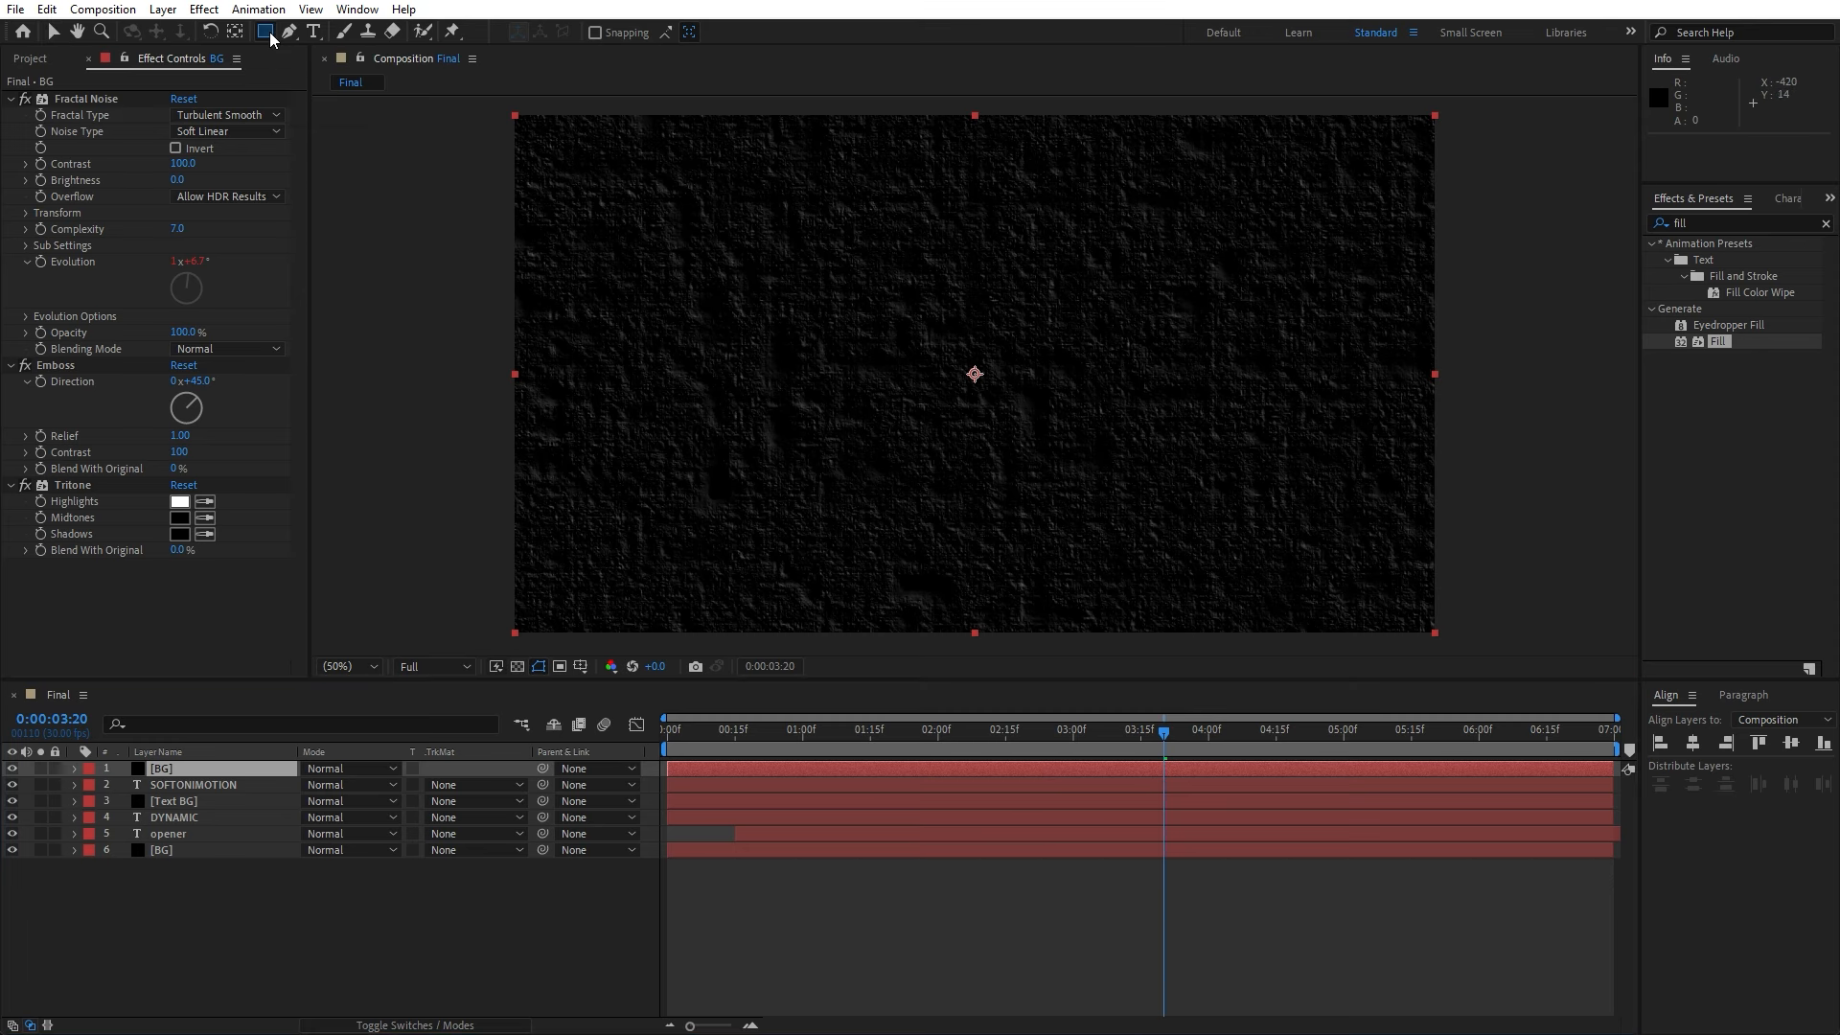
left_click(376, 72)
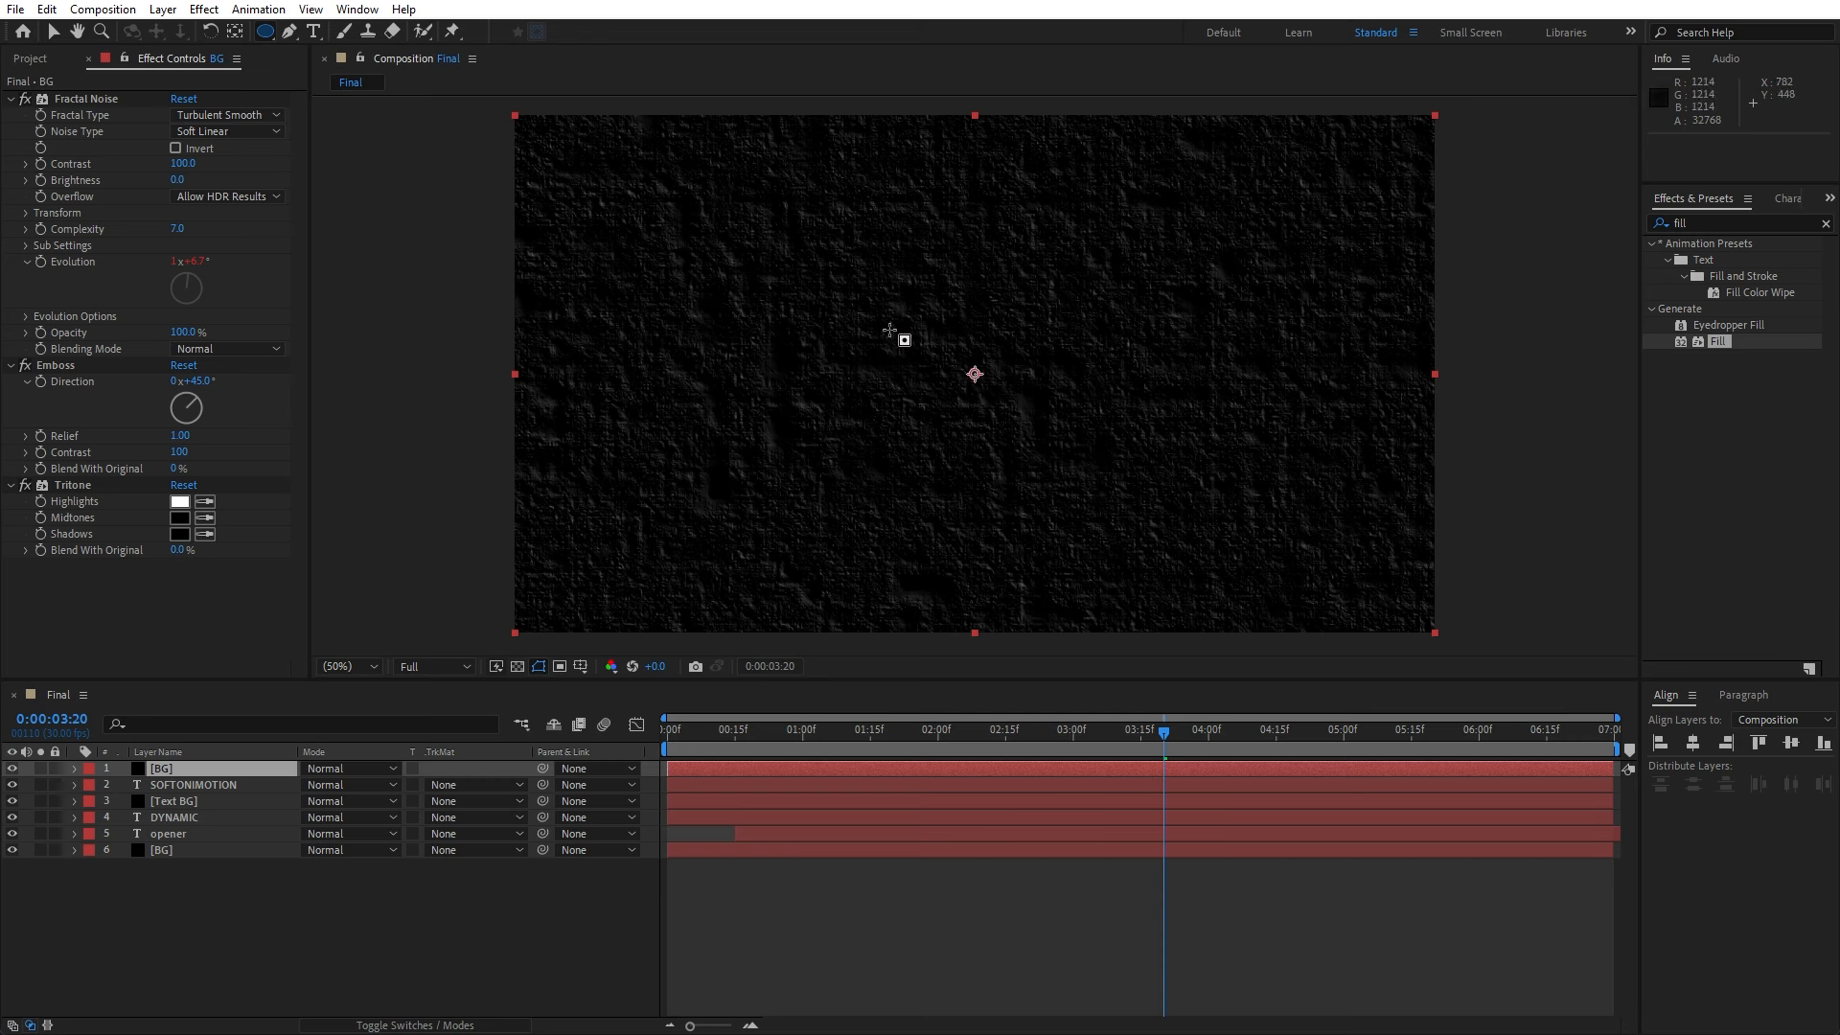
left_click_drag(889, 330, 991, 405)
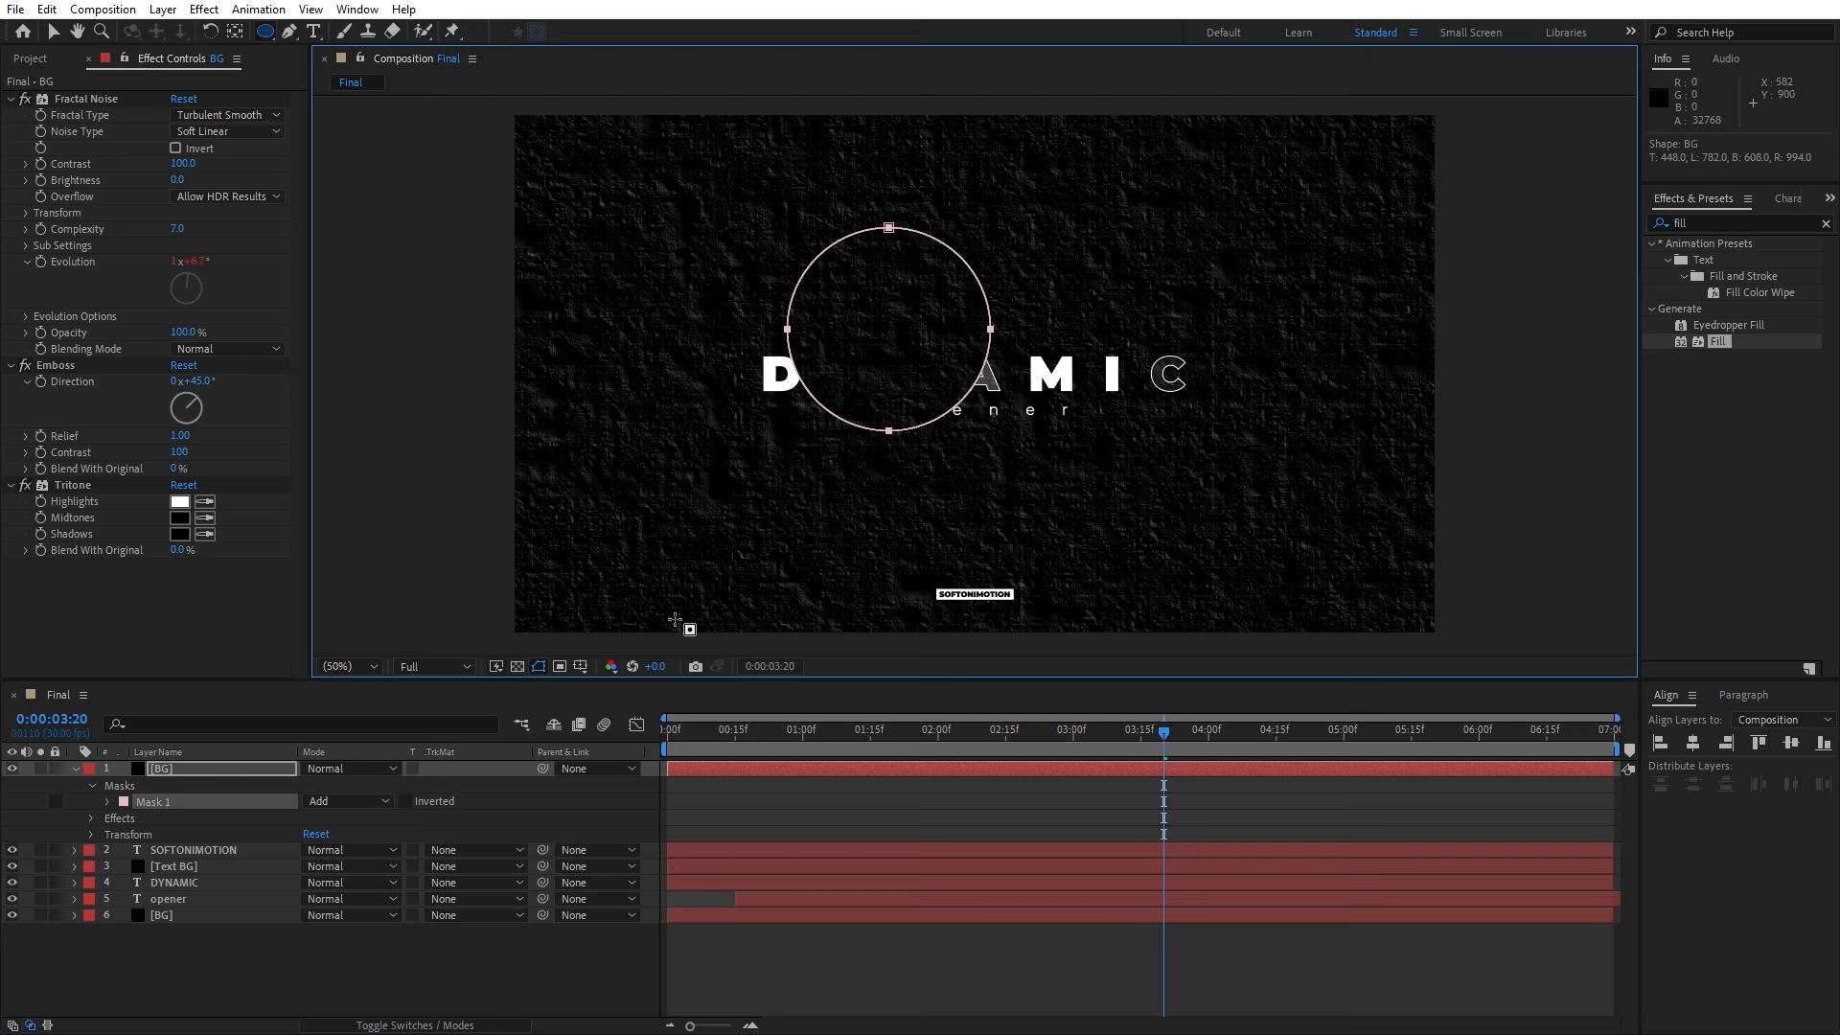
- Set the masked BG copy's Tritone midtones to dark orange 491F00 and its mask feather to 254 pixels
left_click(180, 522)
left_click(744, 945)
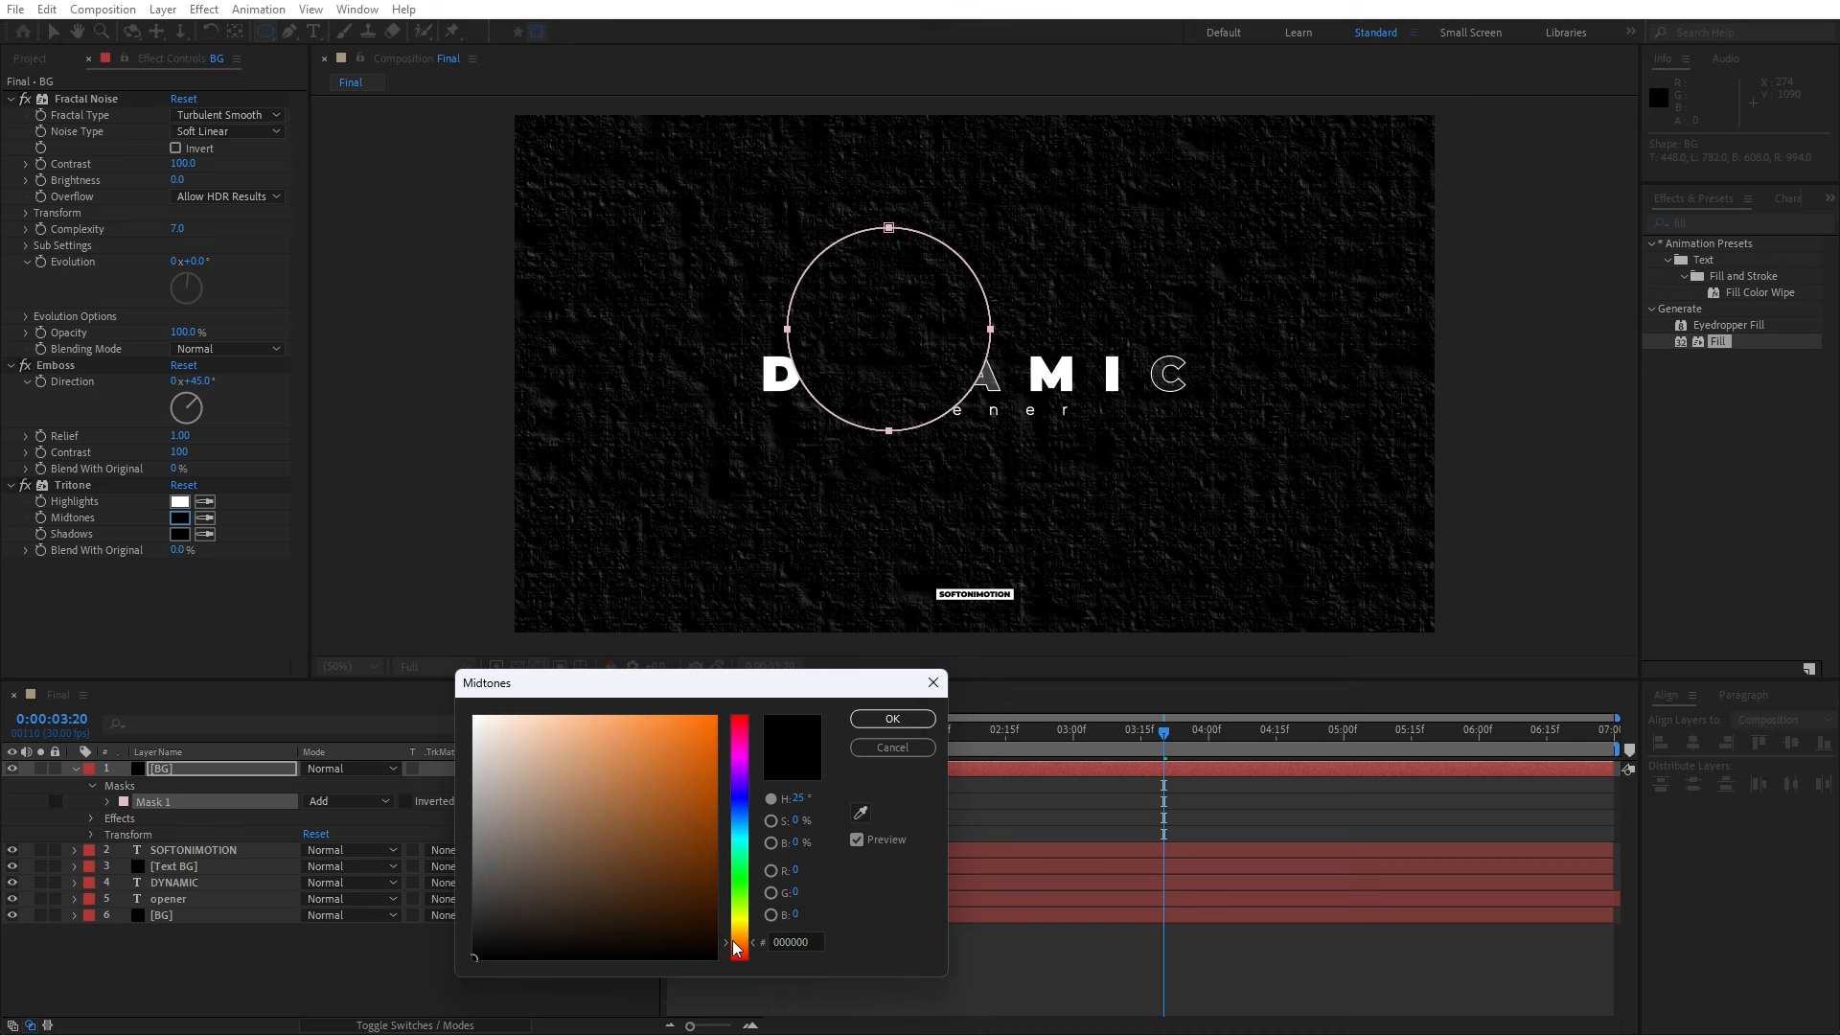
mouse_move(697, 911)
left_mouse_down()
mouse_move(721, 865)
mouse_move(715, 889)
left_mouse_up()
left_click(890, 720)
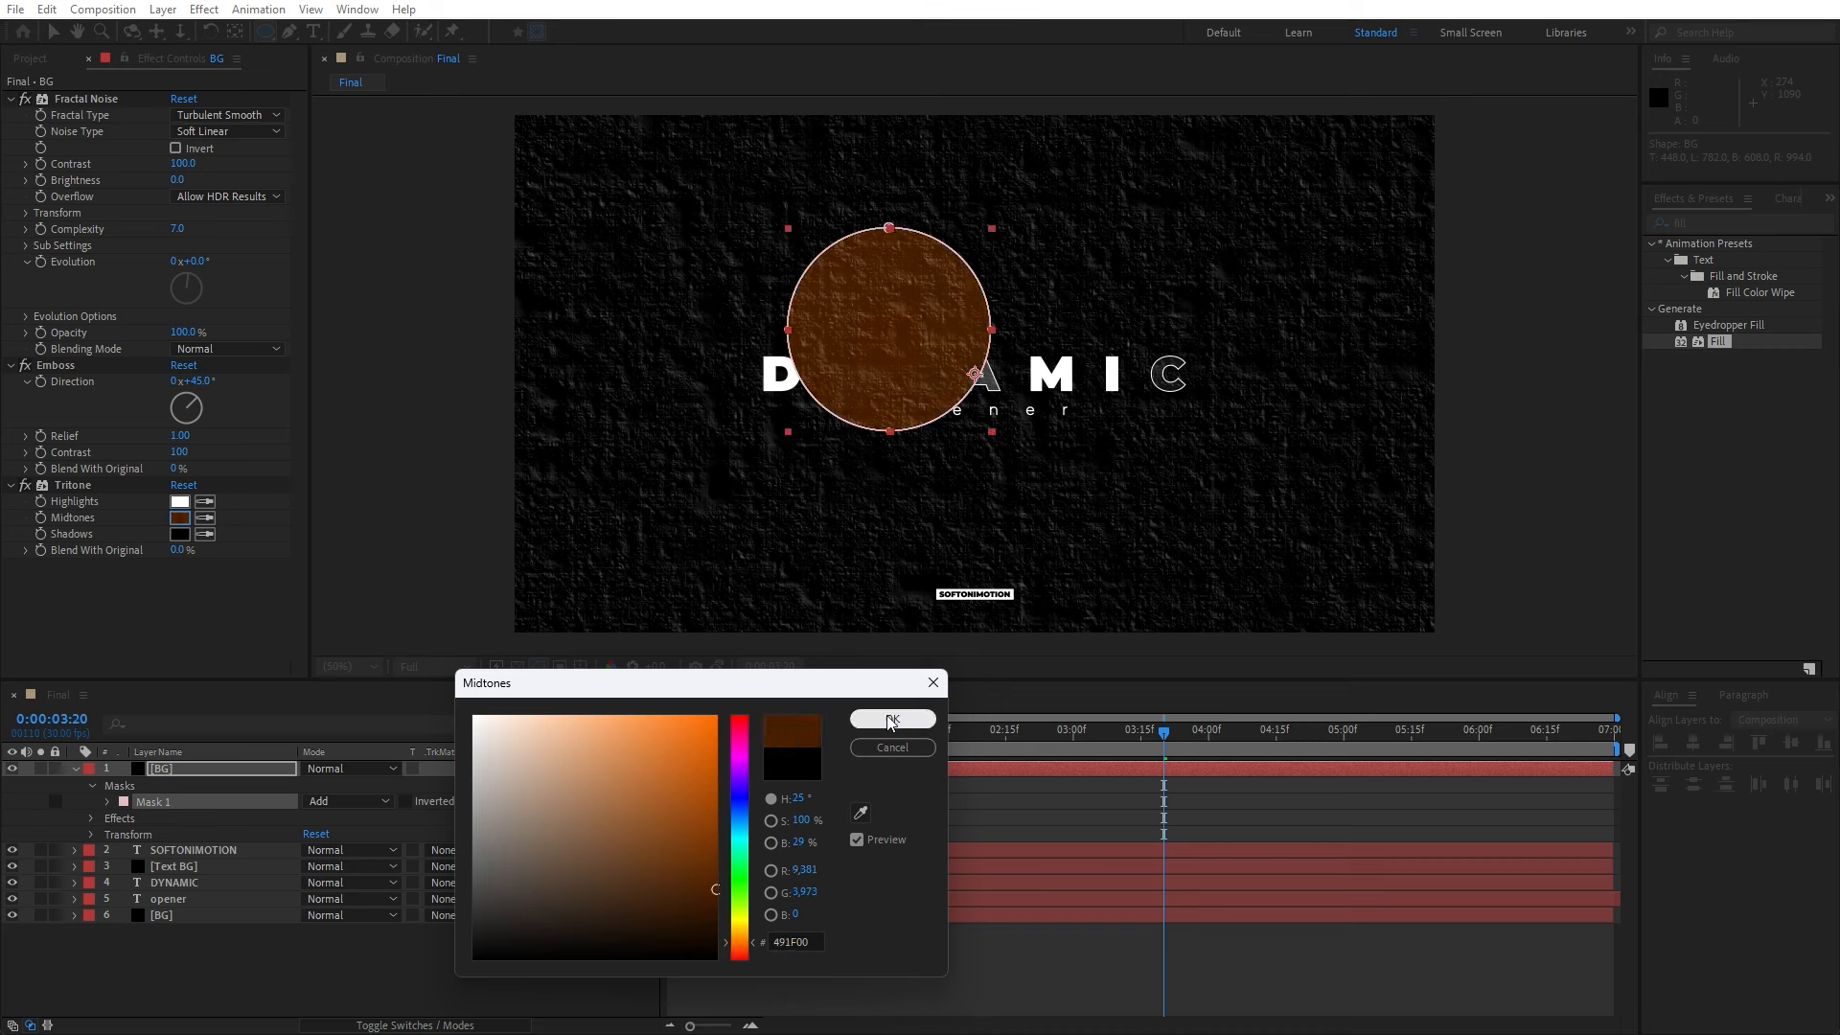
left_click(108, 802)
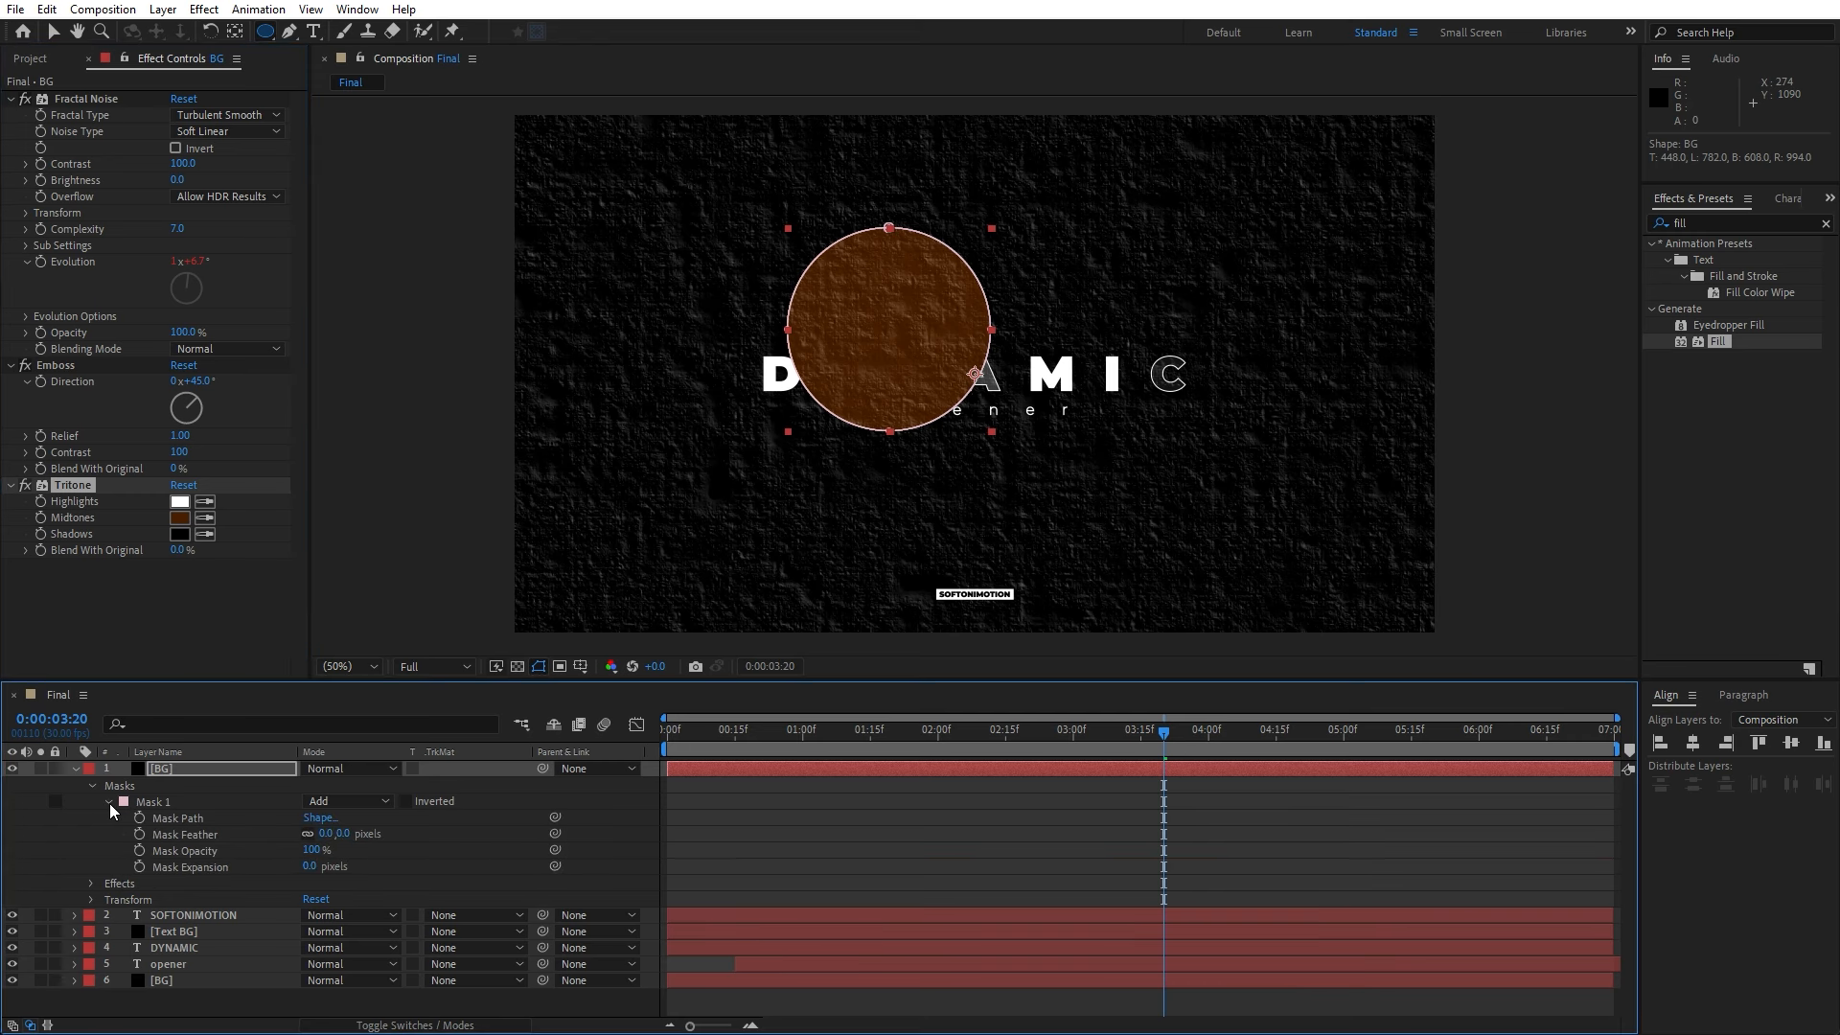
left_click_drag(320, 837, 573, 850)
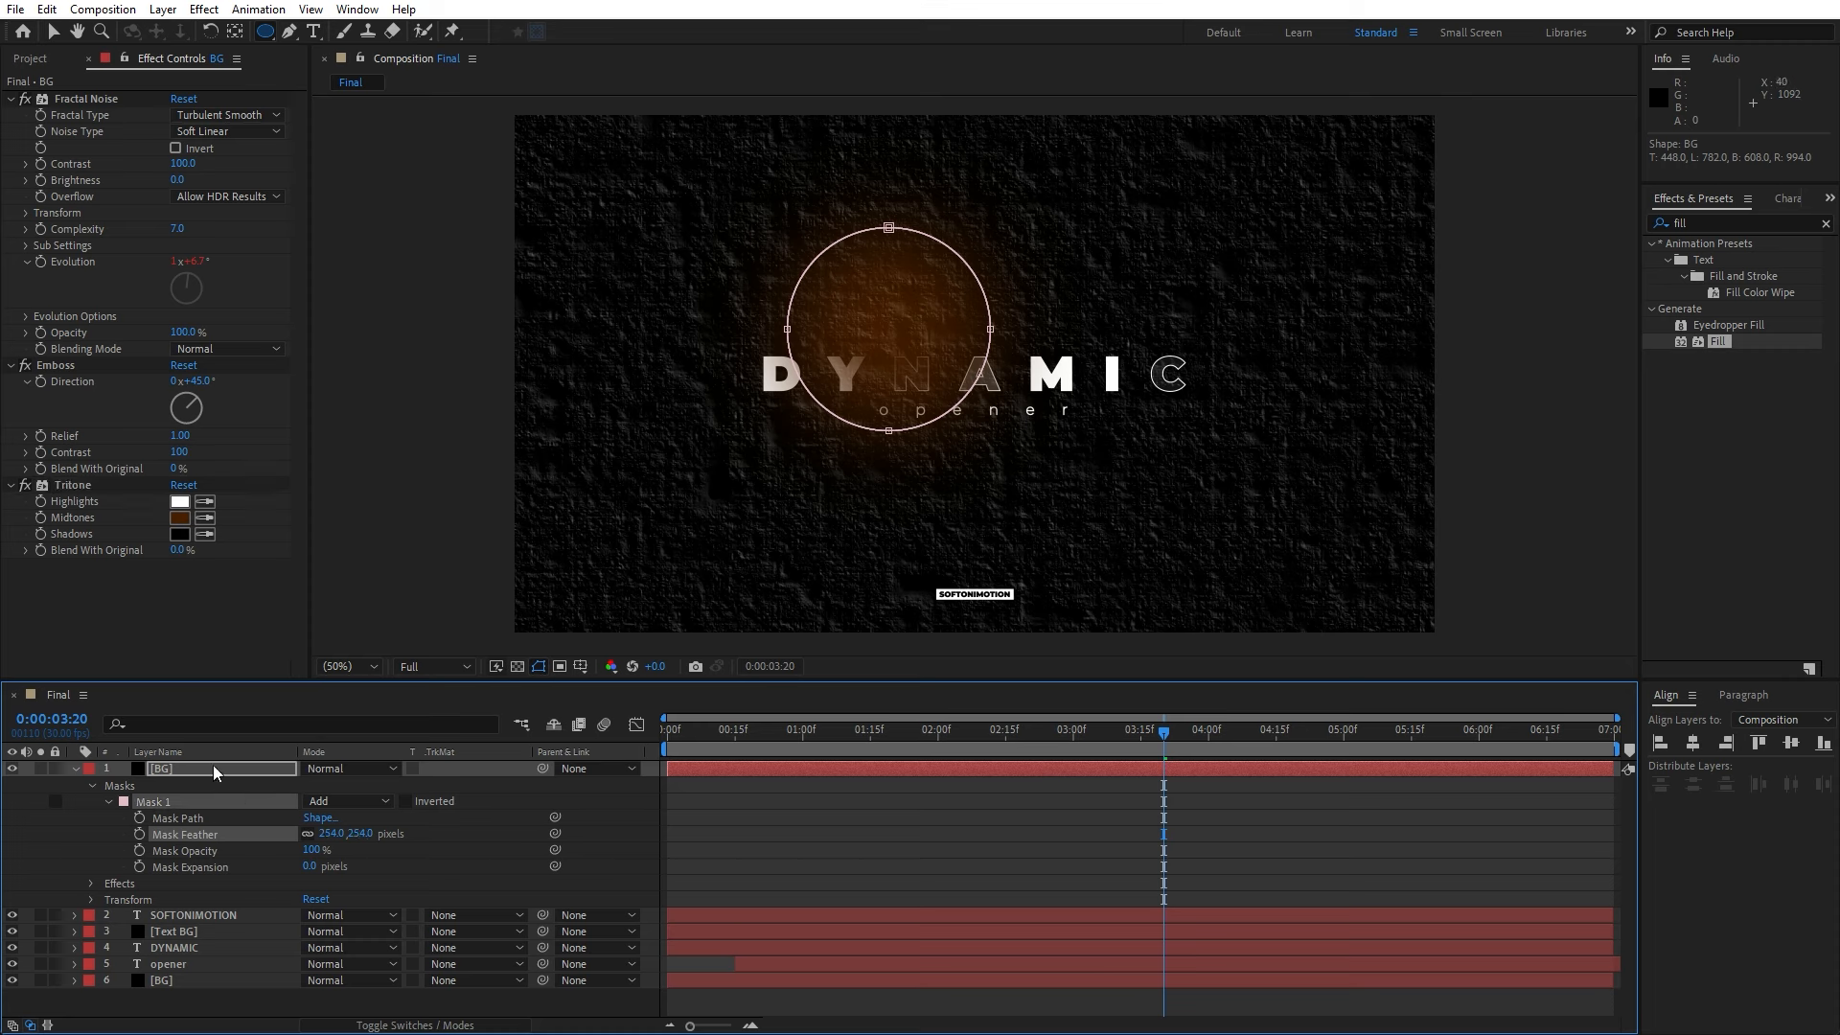
- Move the orange glow layer to the composition's left edge at about 264, 628 and set its opacity to 20%
left_click(175, 768)
key("v")
left_click_drag(904, 341, 570, 384)
key("t")
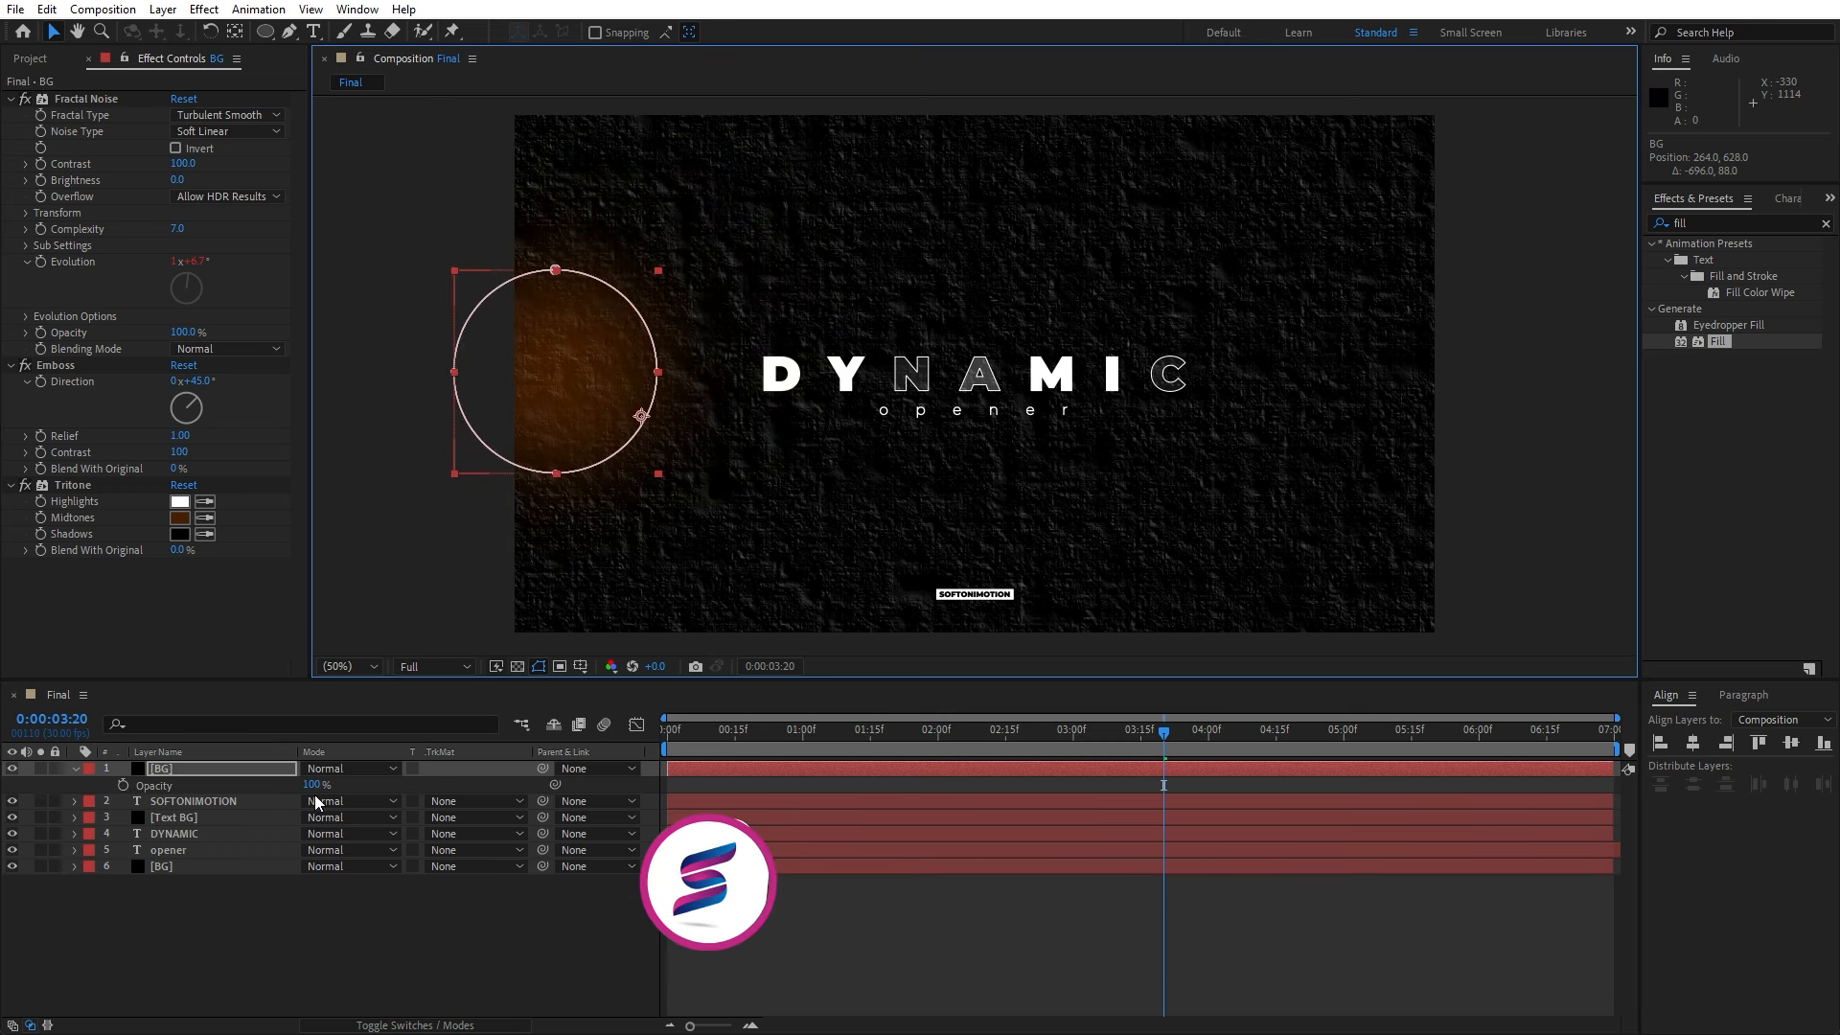
left_click_drag(312, 788, 312, 934)
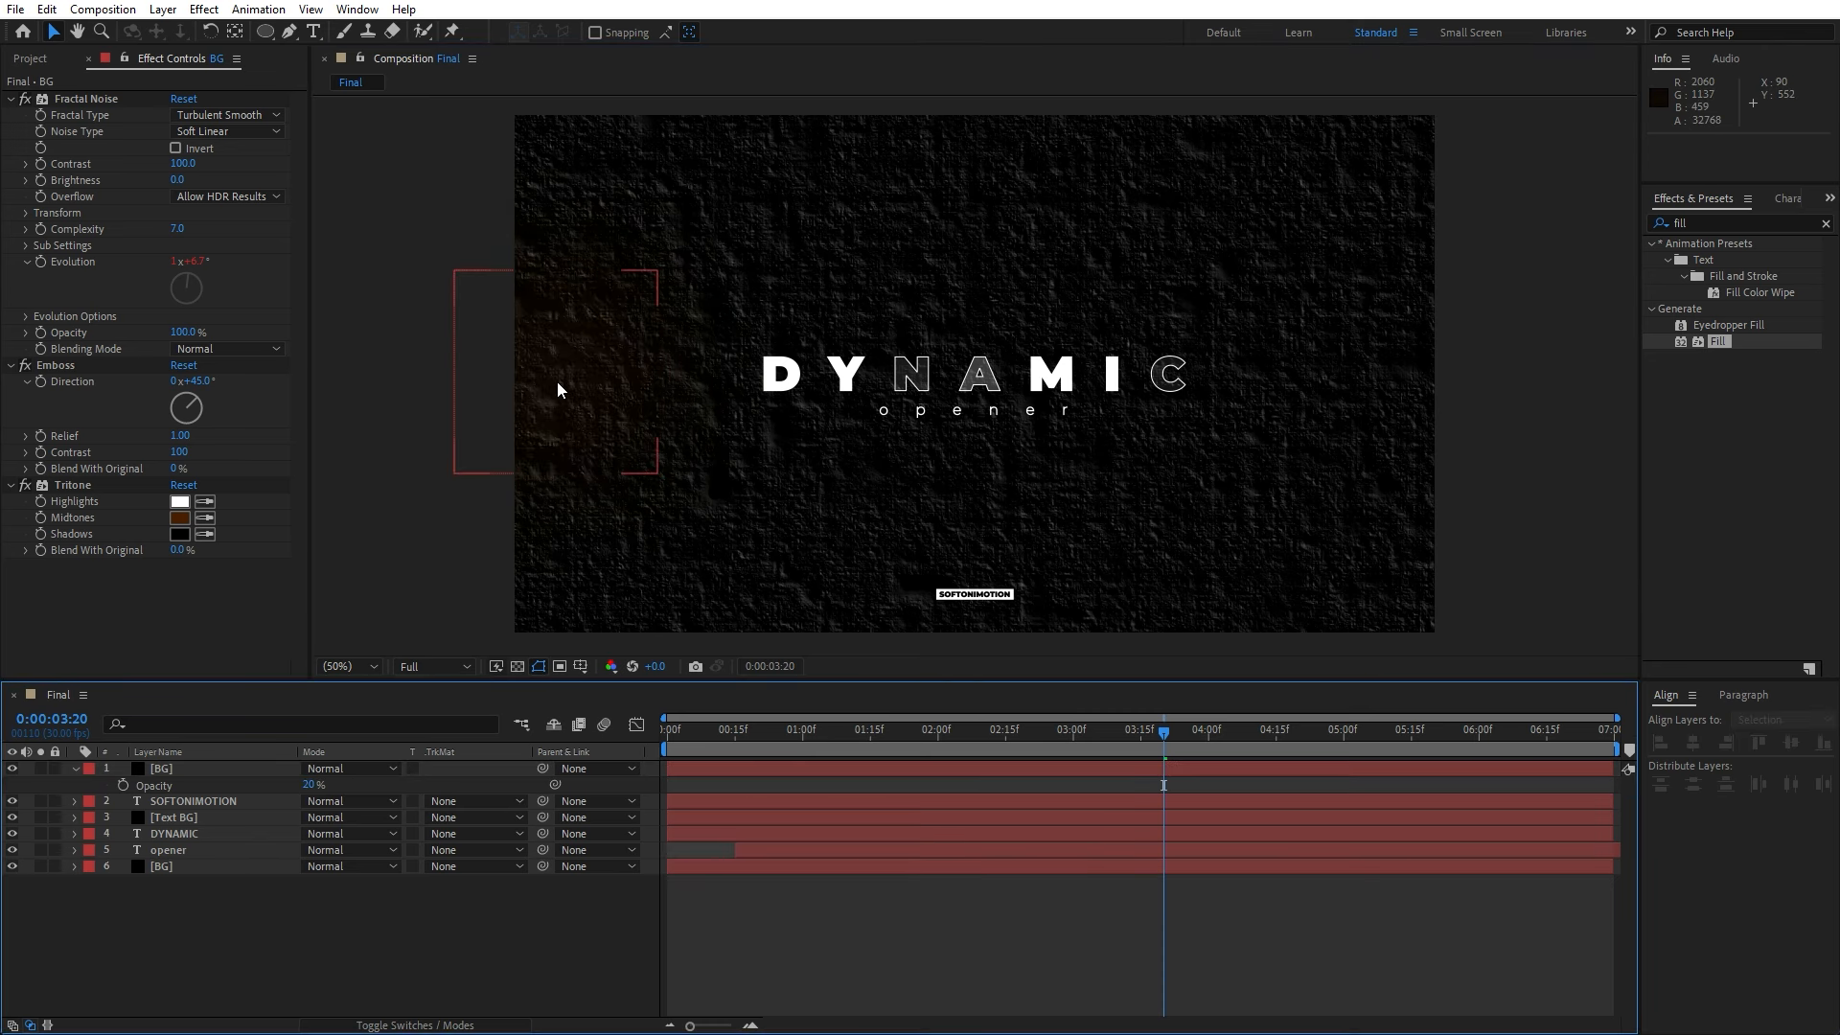
- Duplicate the orange glow layer and move the copy to the composition's upper edge at about 1142, 160
left_click(175, 772)
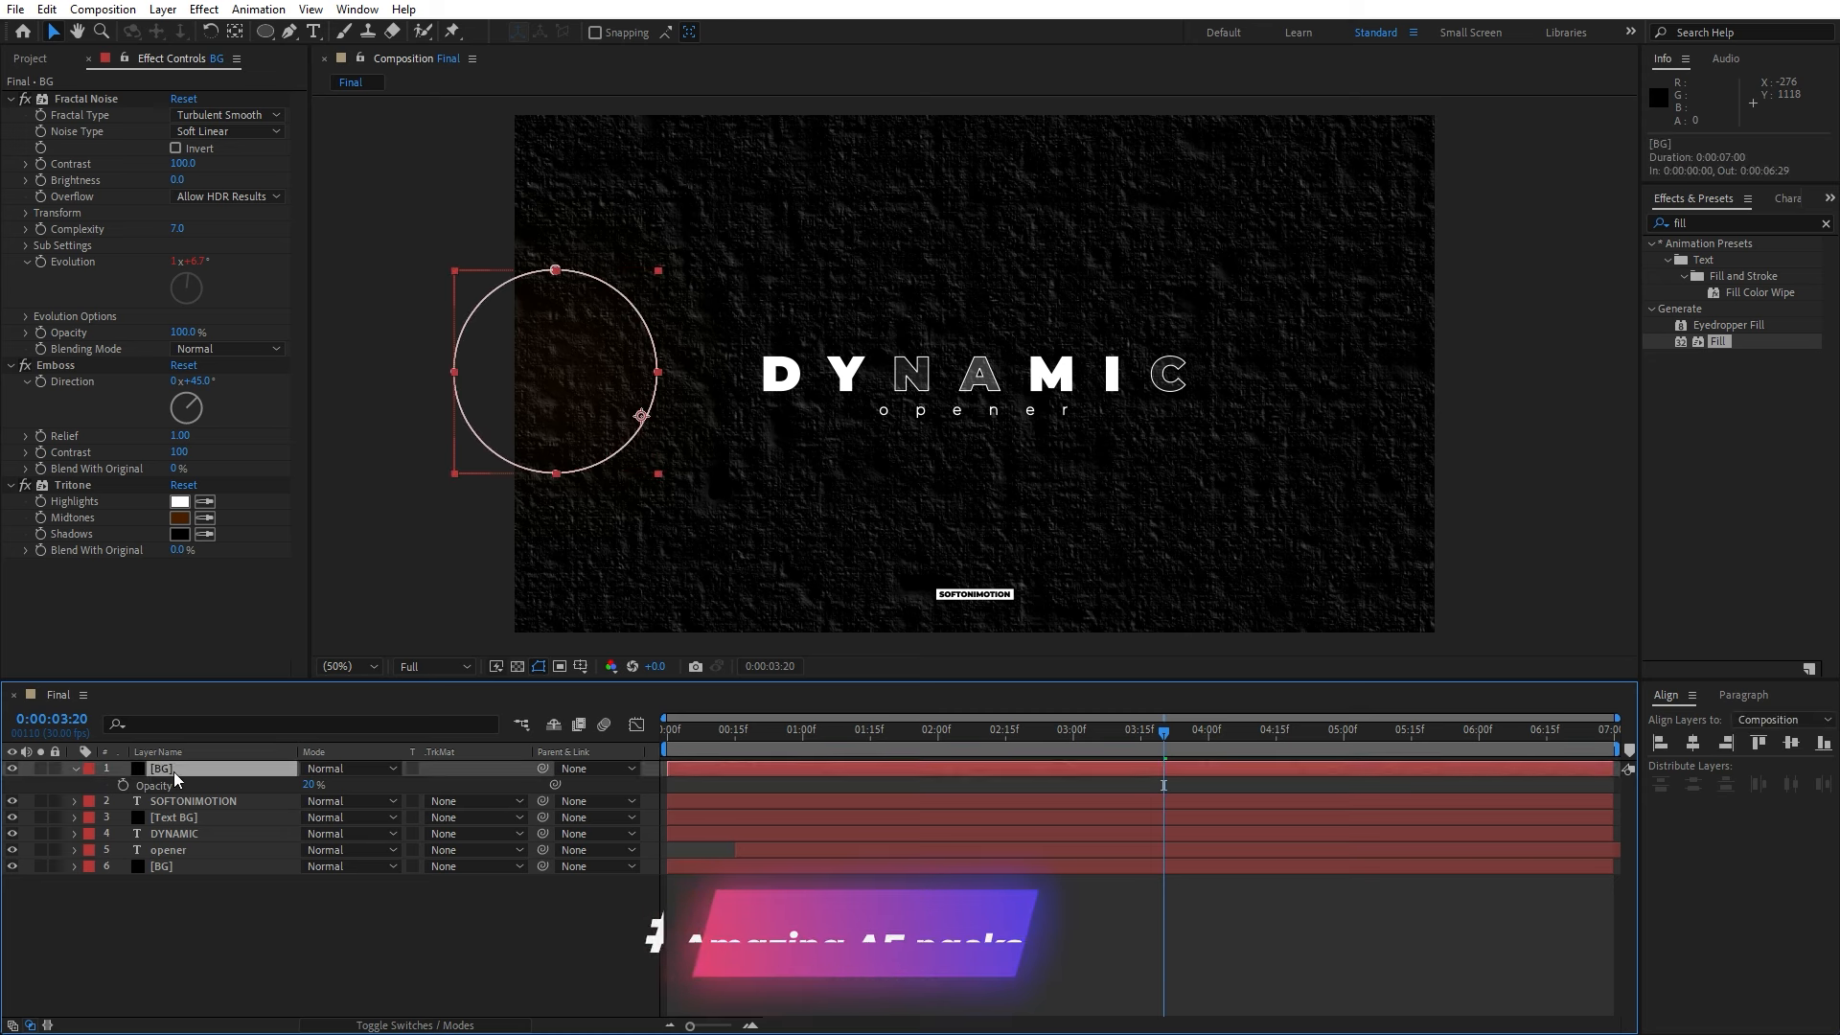
key("ctrl+d")
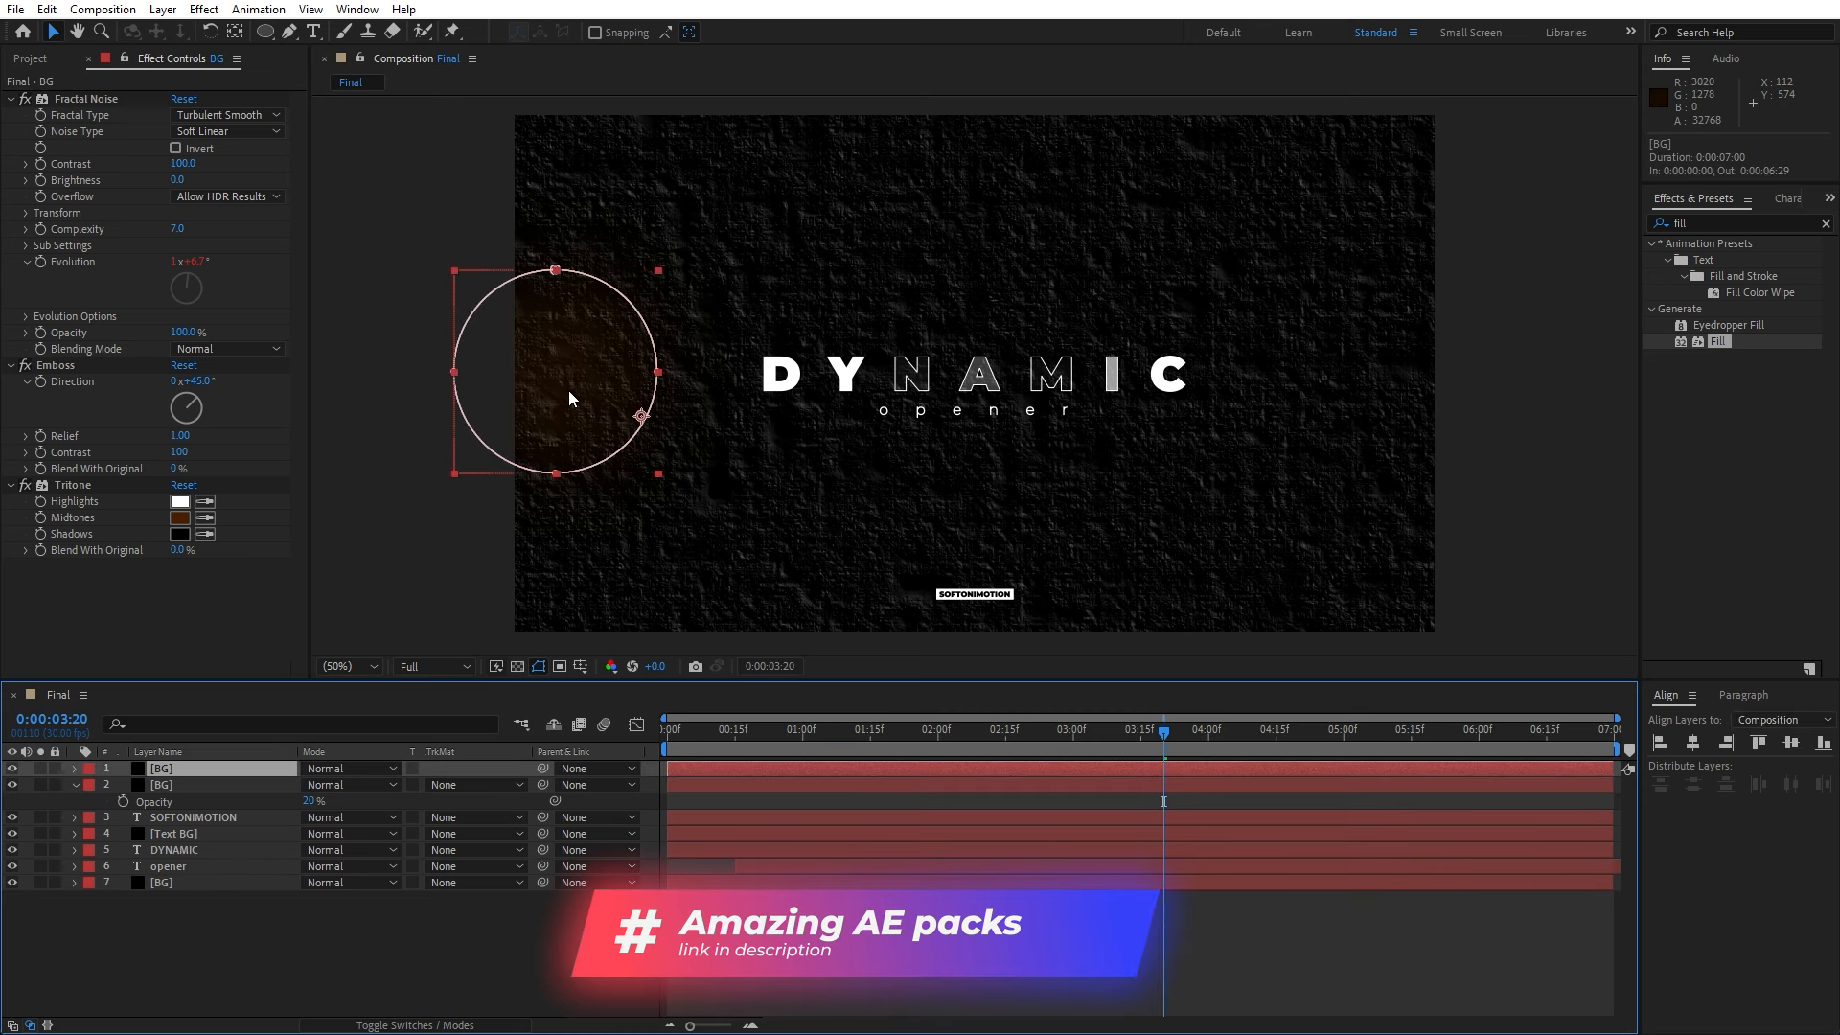
left_click_drag(567, 389, 969, 169)
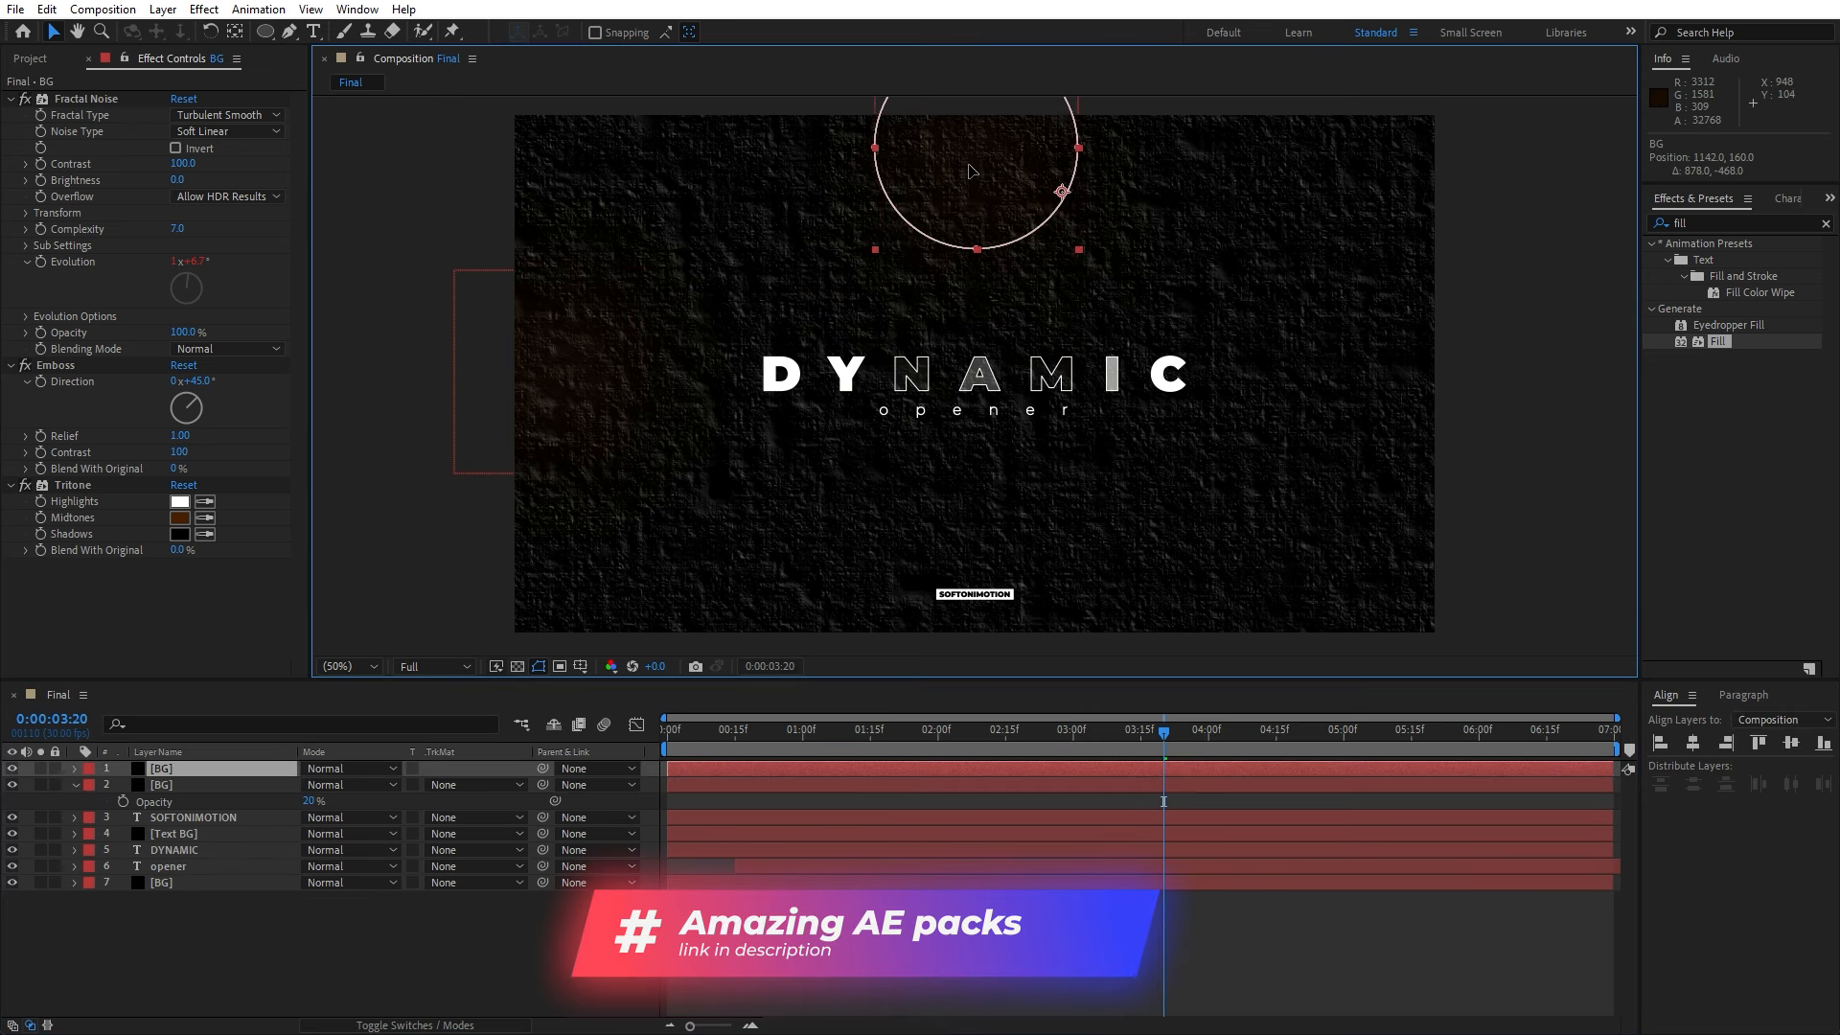
- Set the duplicated glow layer's scale to 120% and its opacity to 36%
type("s120")
key("Return")
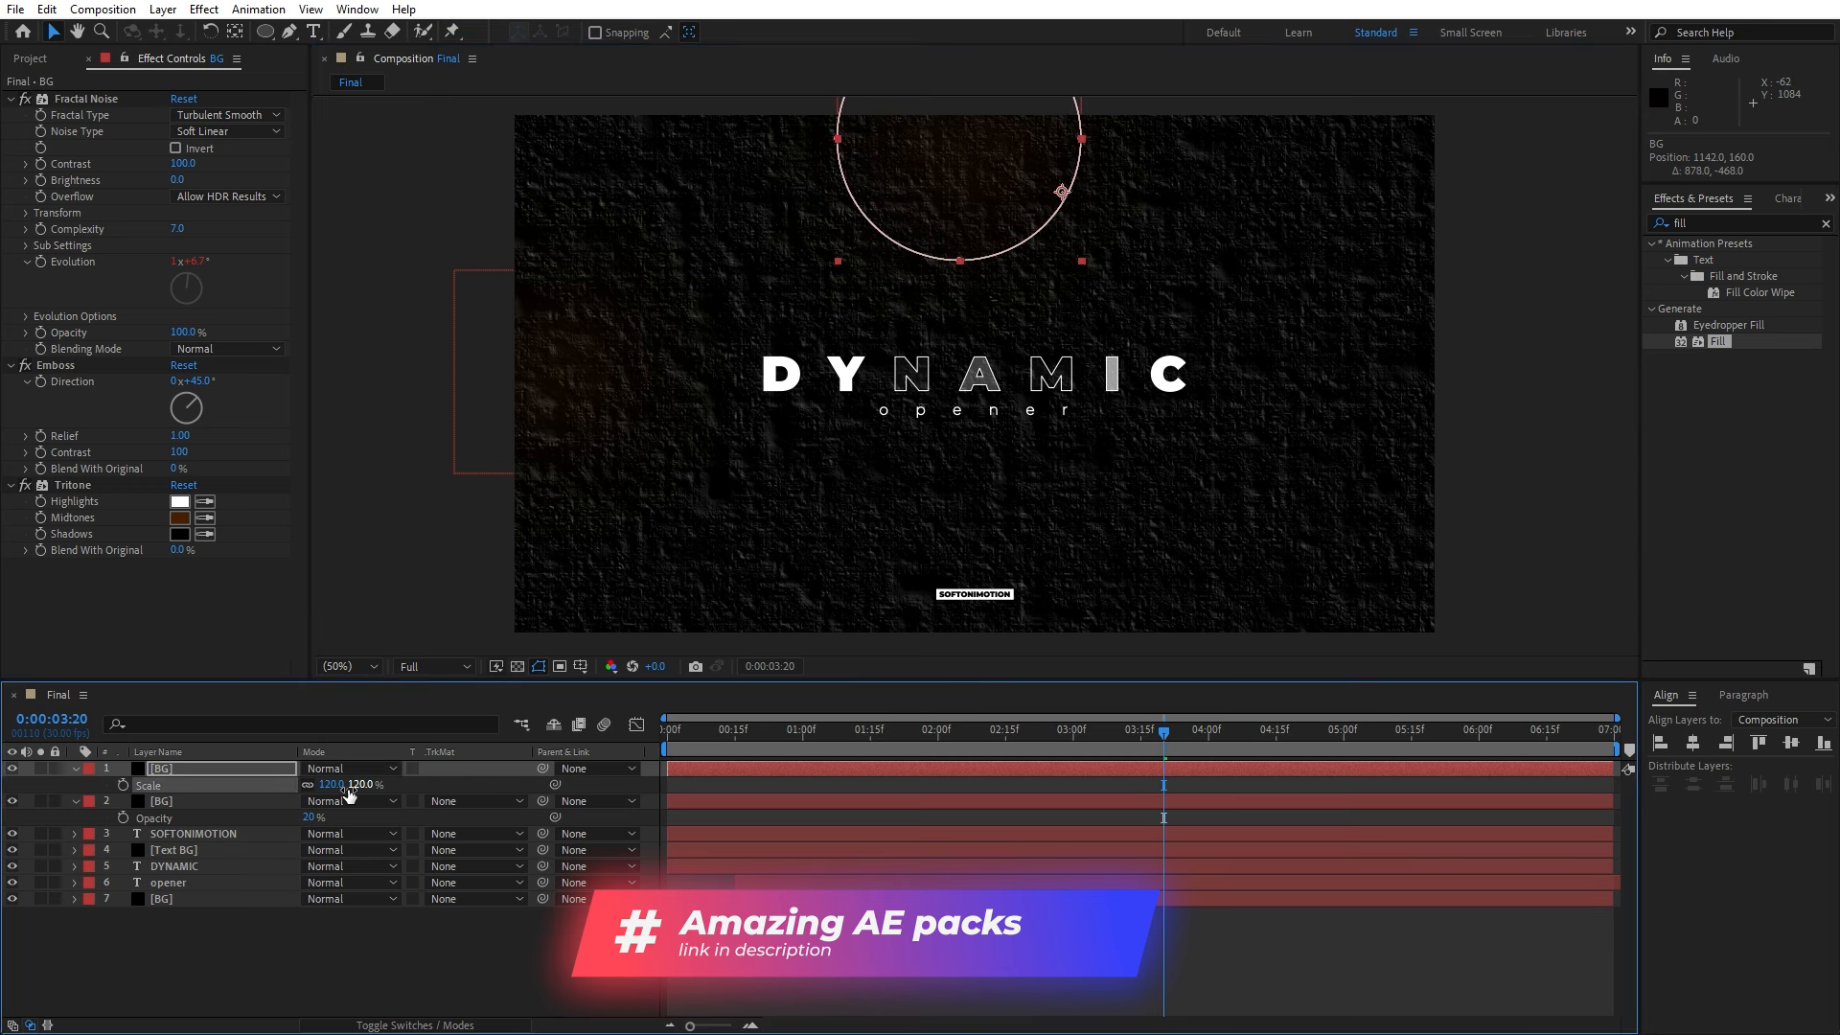
key("t")
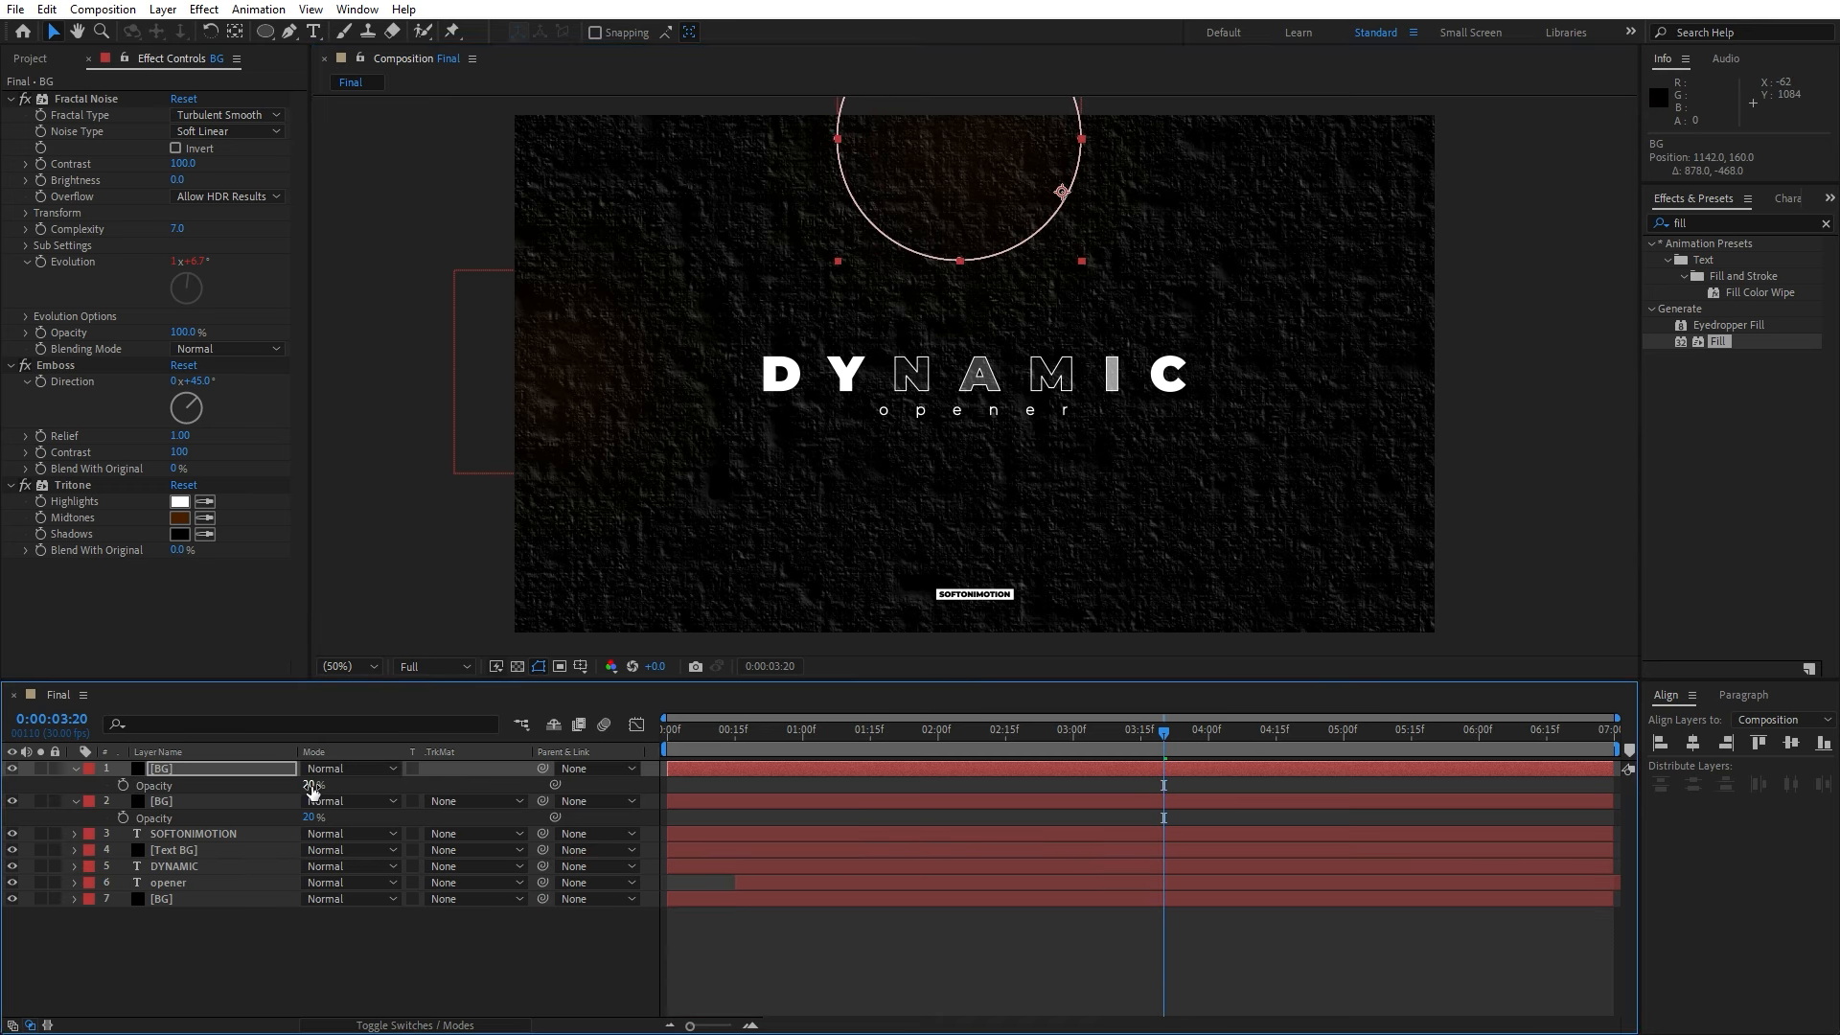
left_click_drag(312, 791, 322, 785)
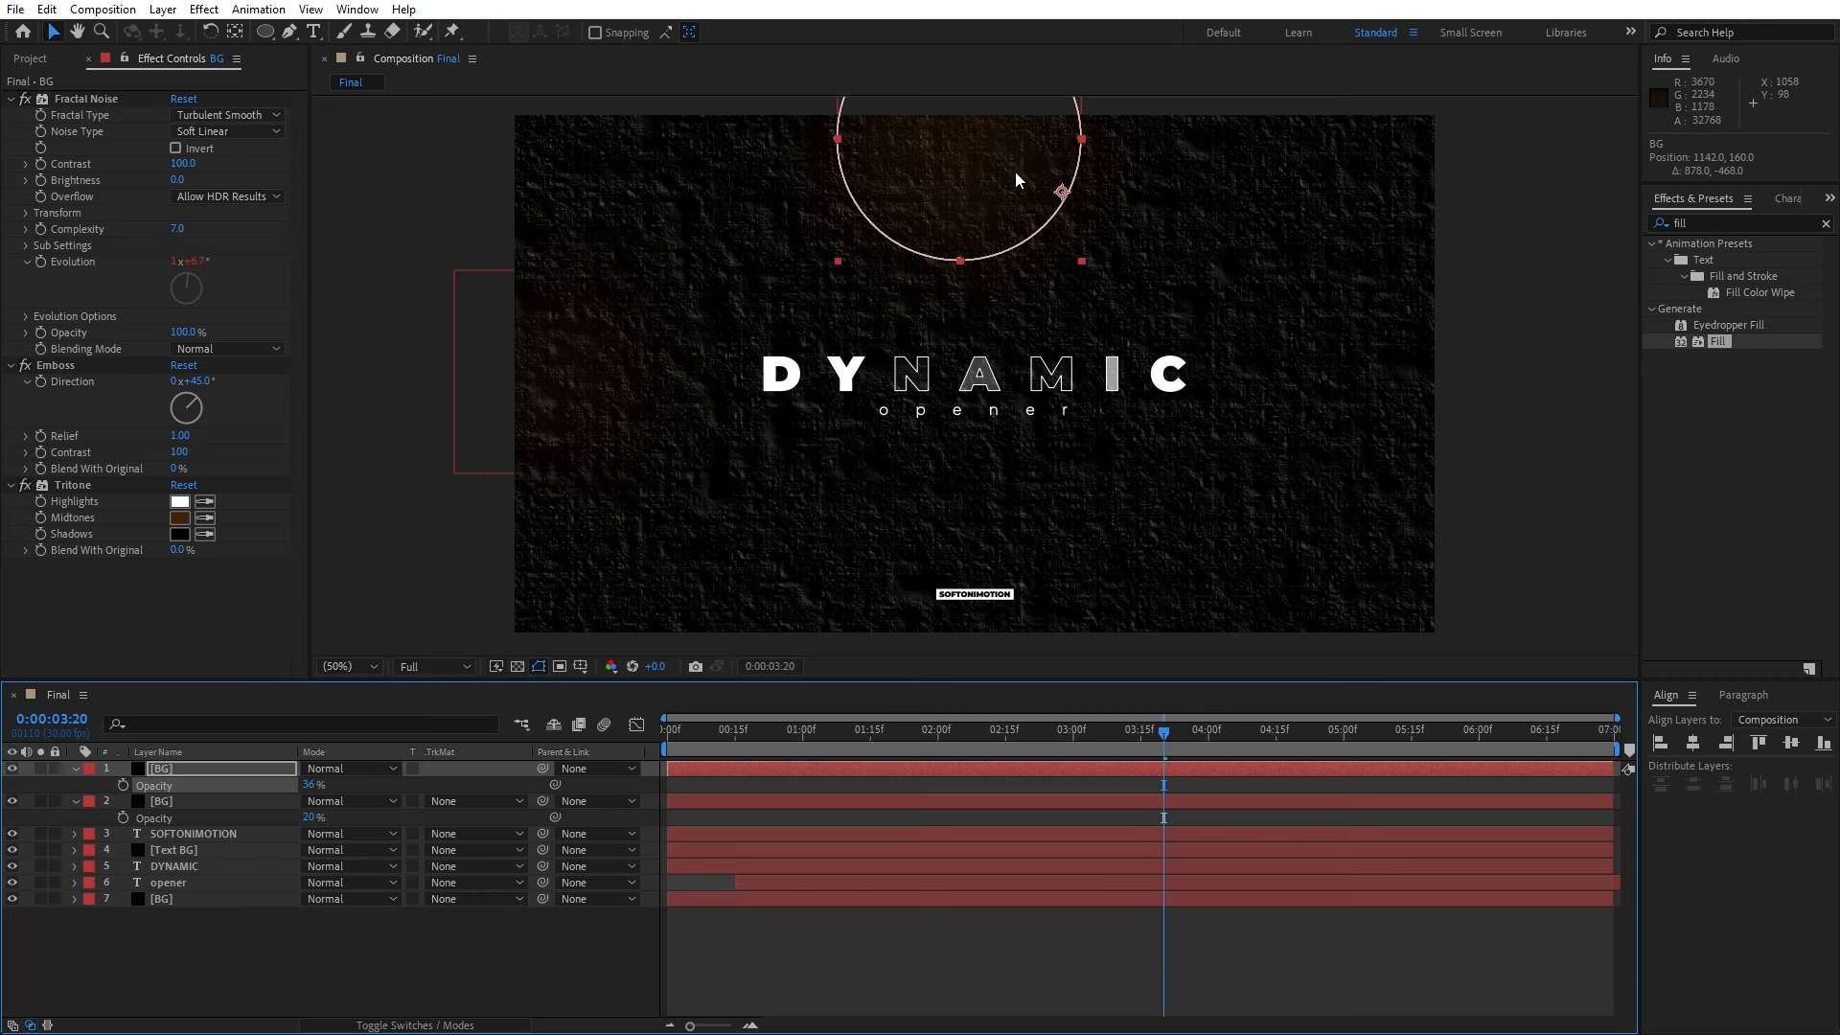
- Duplicate the orange glow layer and move the copy to the composition's lower-right corner at about 1970, 1078
key("ctrl+d")
left_click_drag(971, 207, 1365, 650)
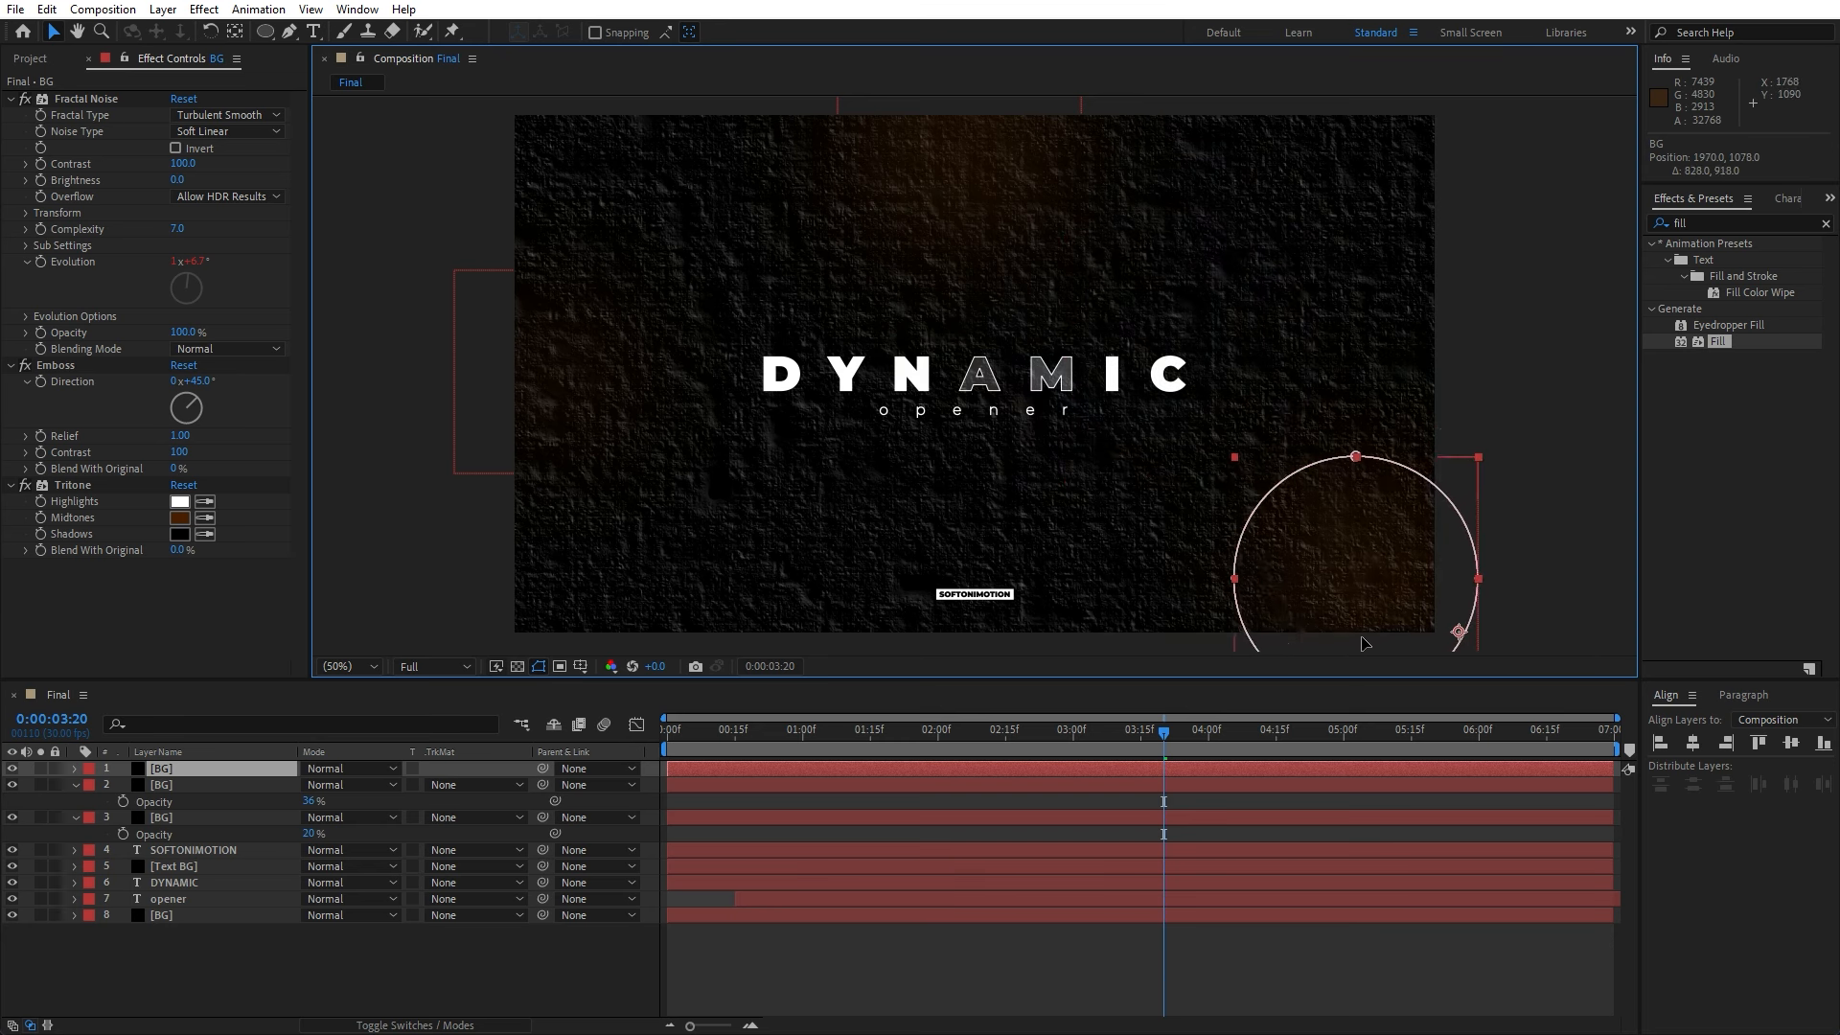
left_click(76, 785)
left_click(74, 802)
left_click(140, 899)
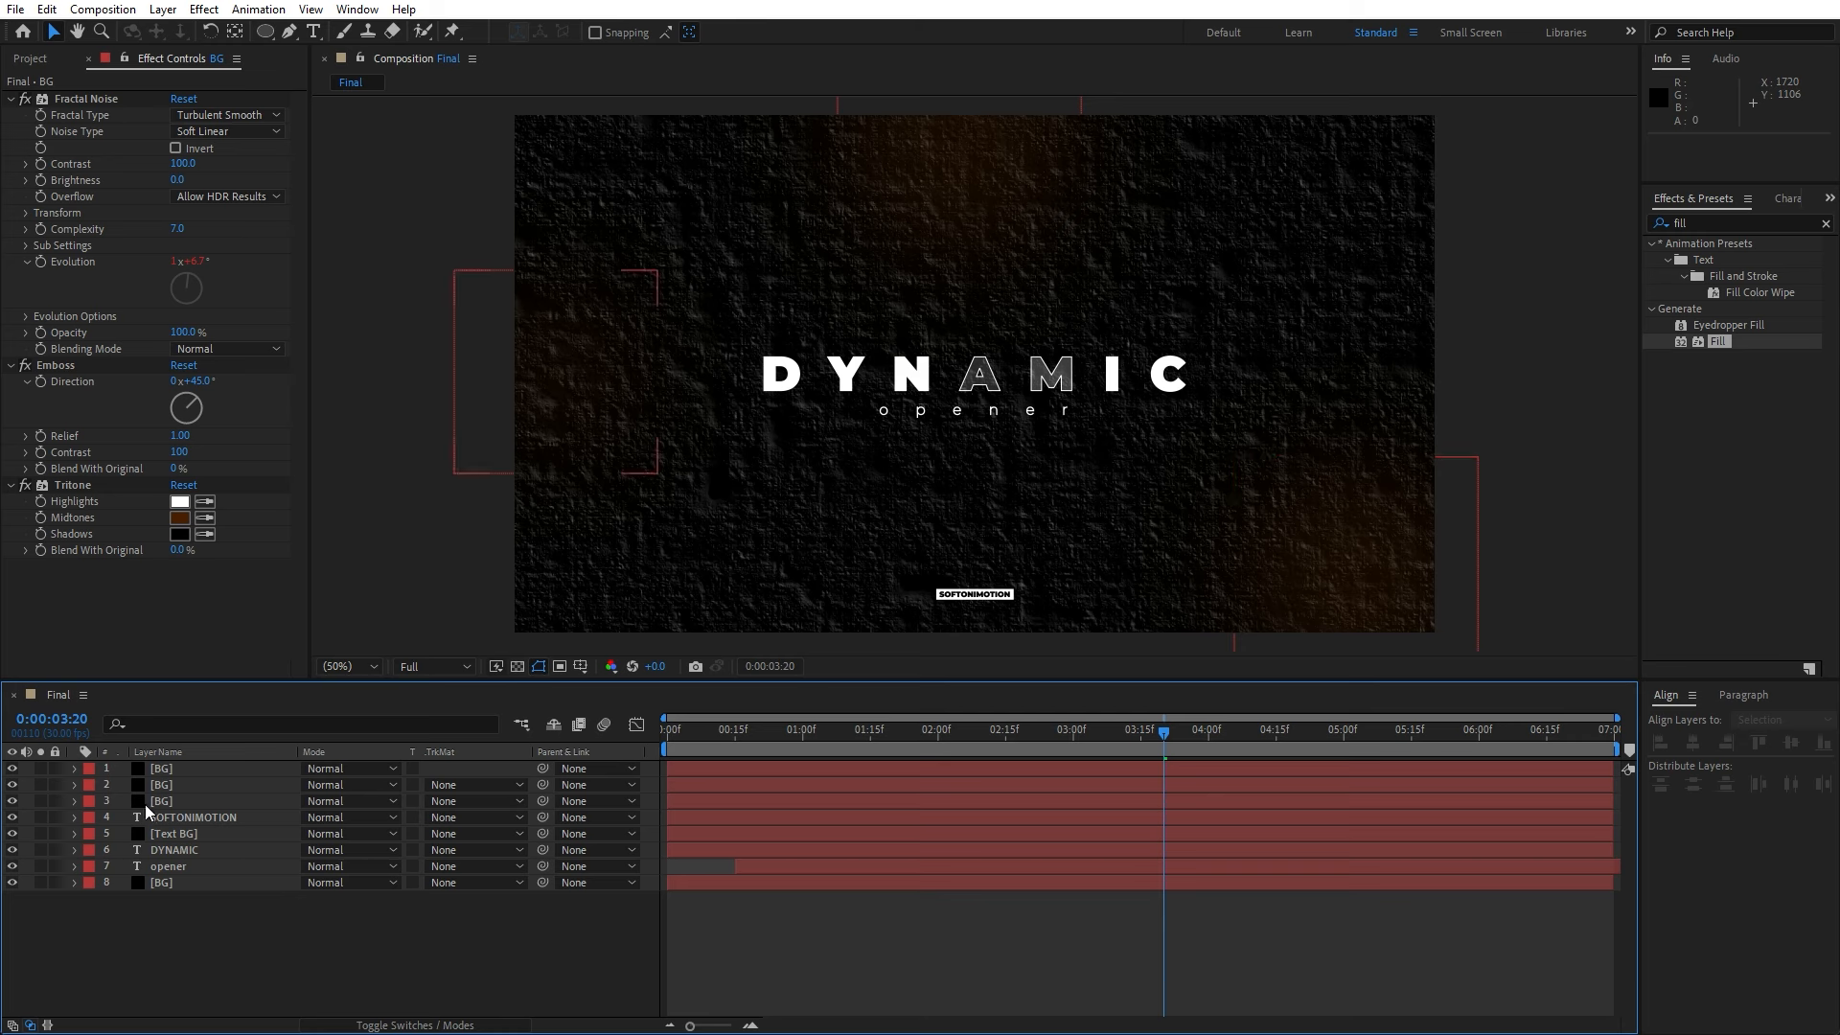
- Create a new adjustment layer above all the others and name it Light Sweep
right_click(200, 943)
mouse_move(345, 714)
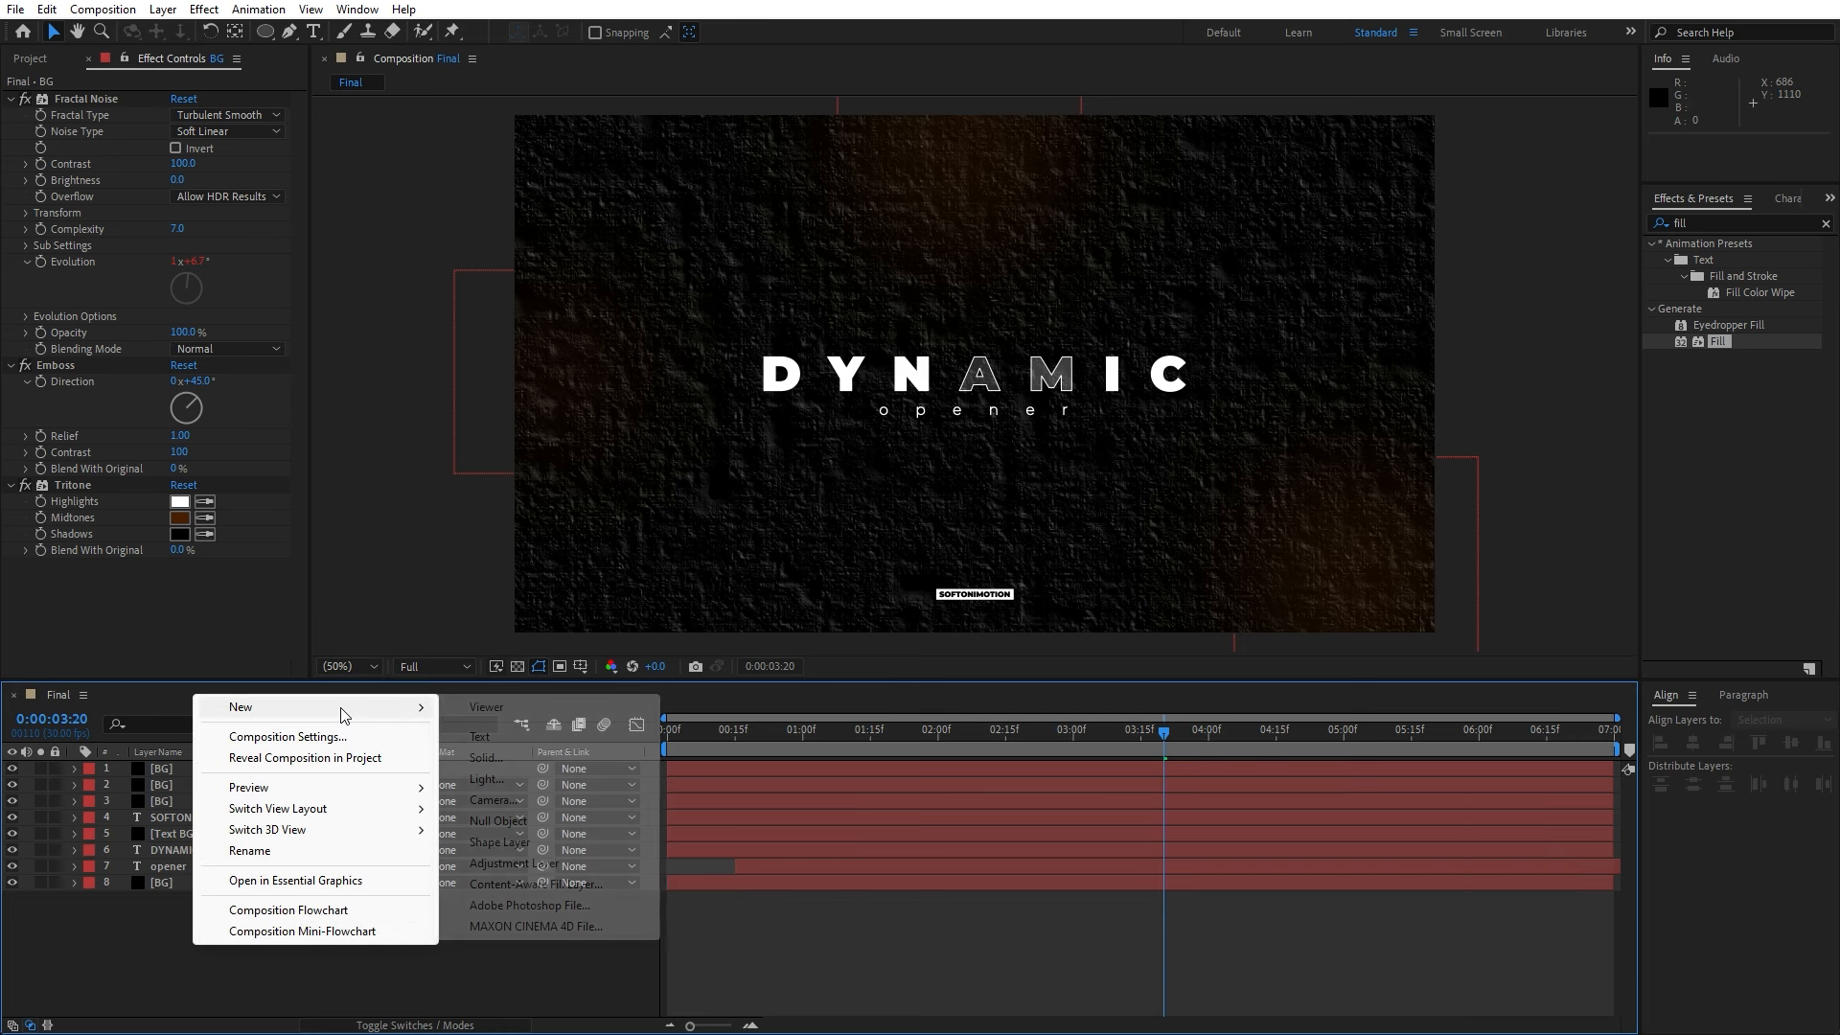
left_click(561, 863)
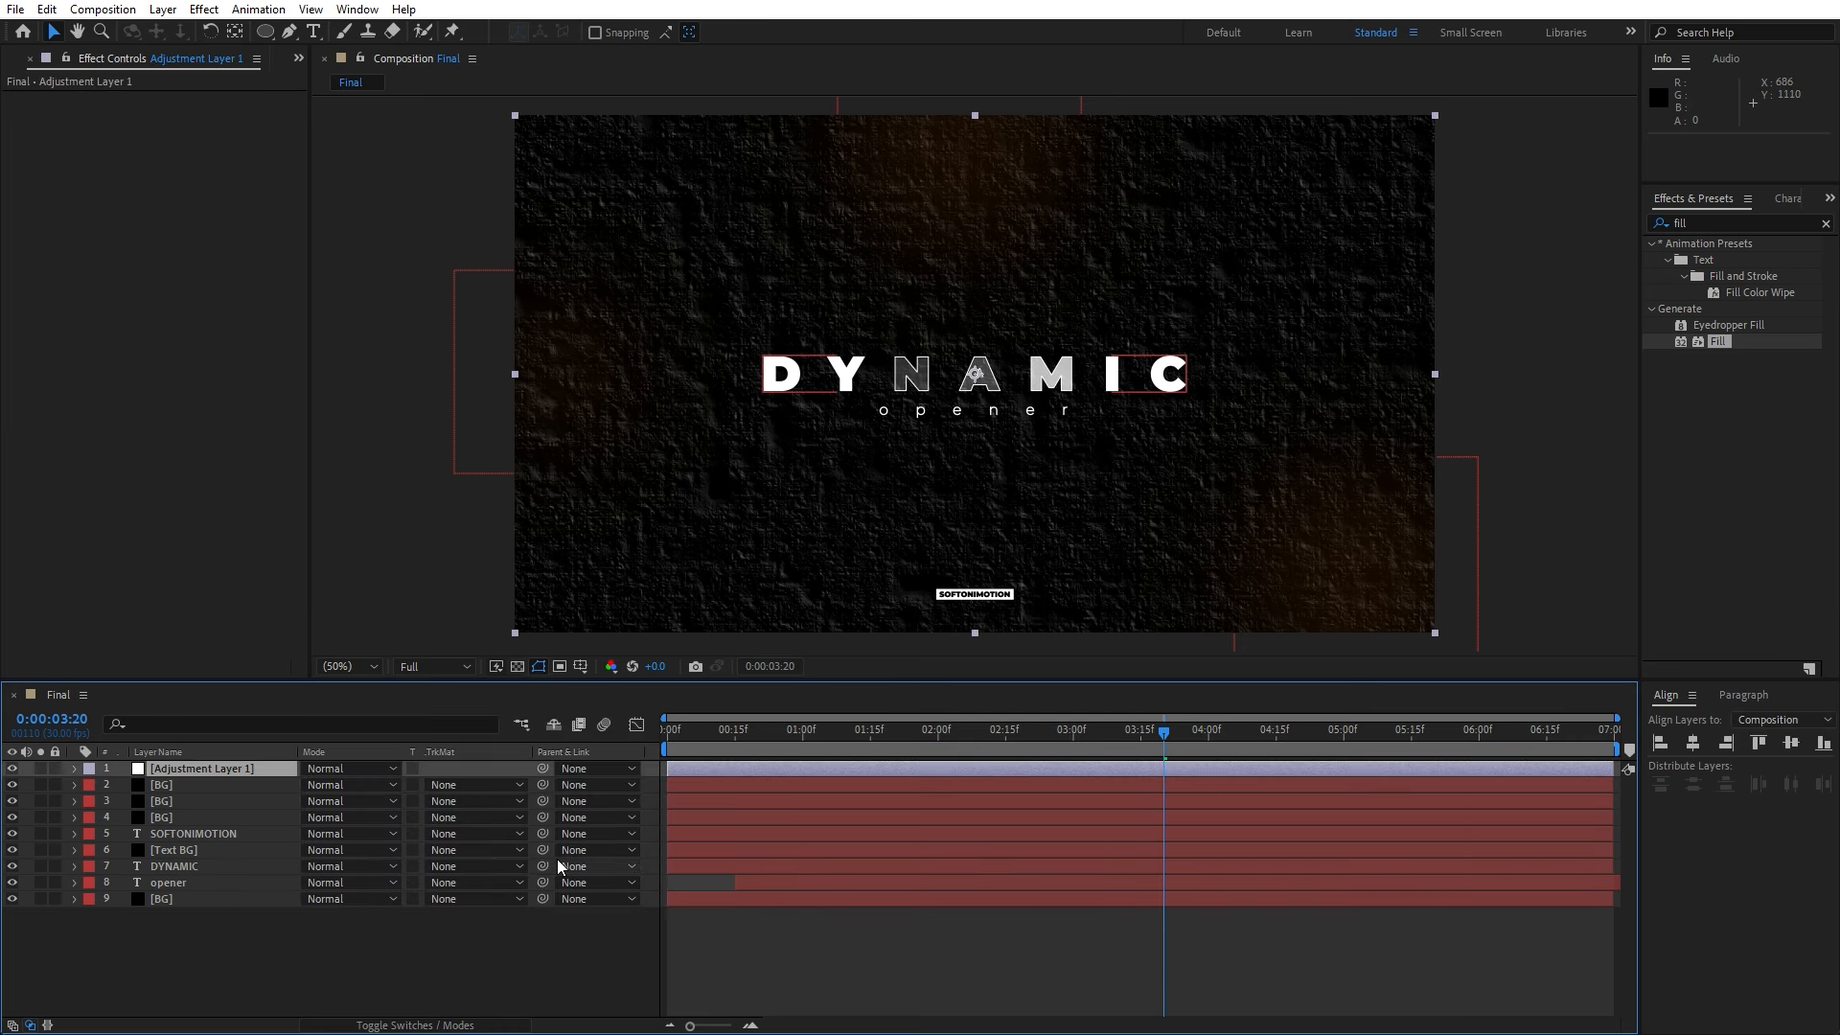
key("Return")
type("Light Sweep")
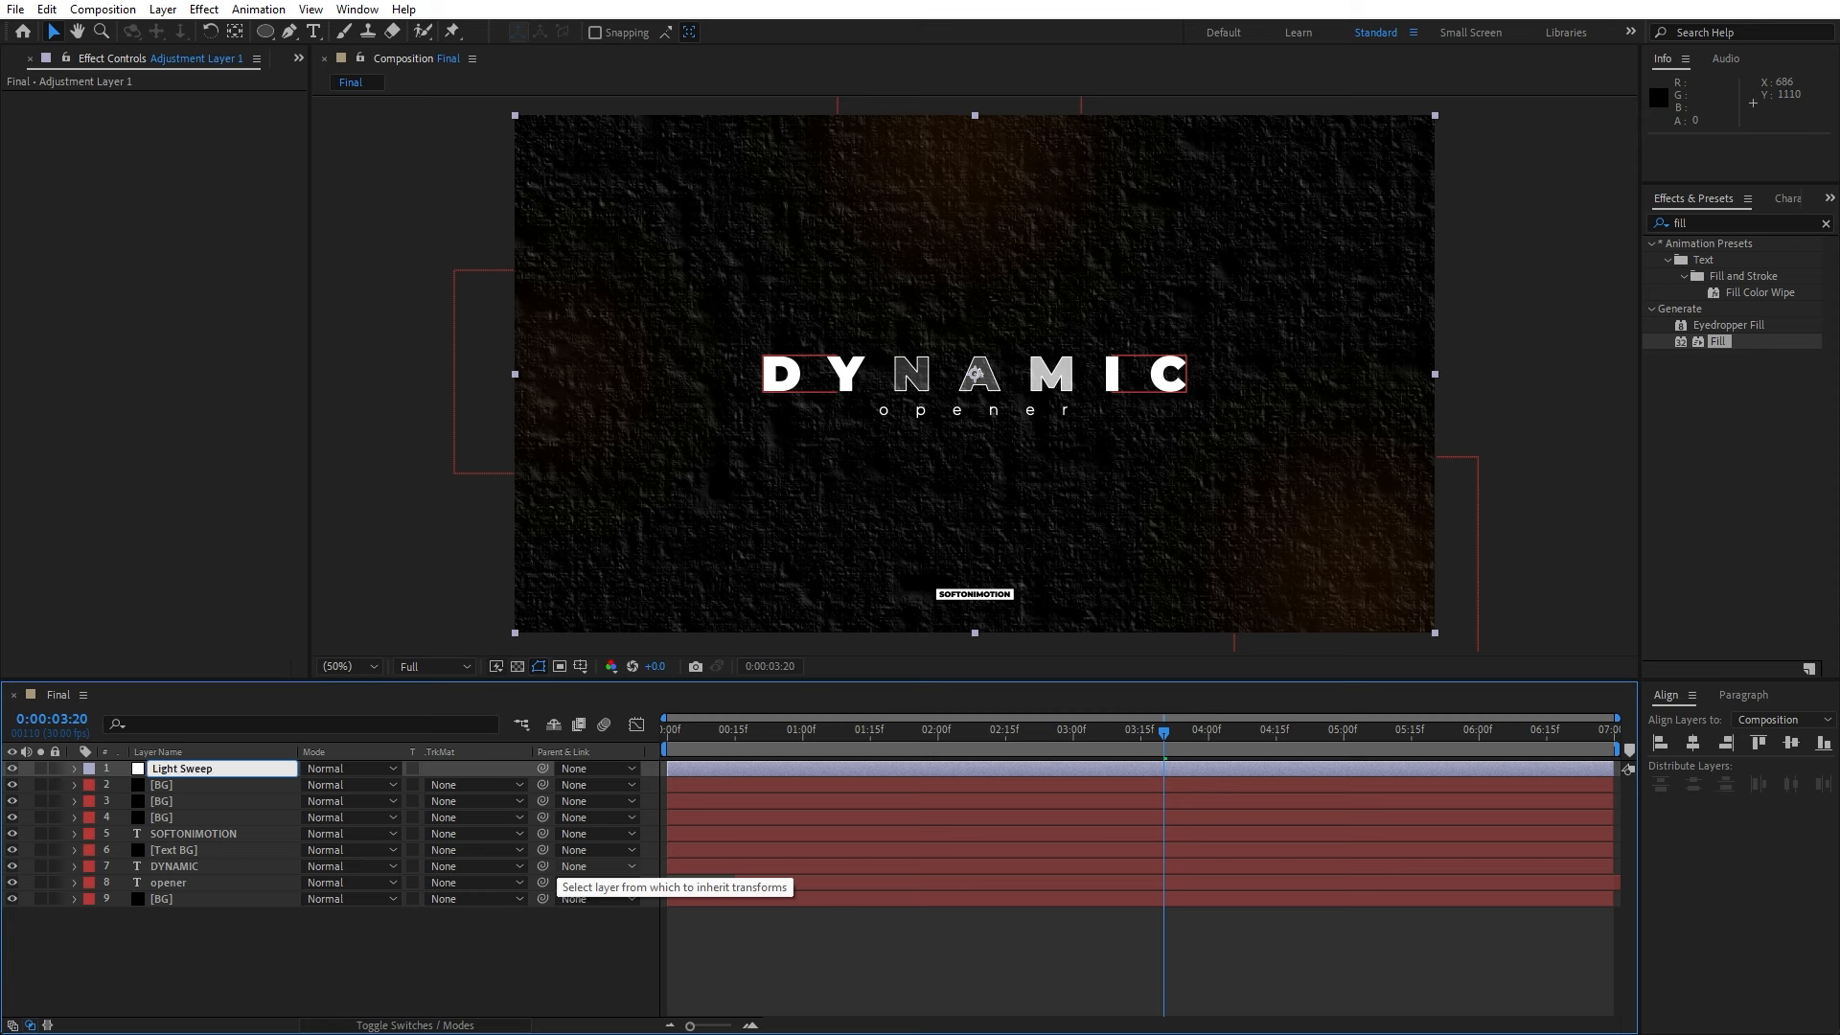
left_click(314, 931)
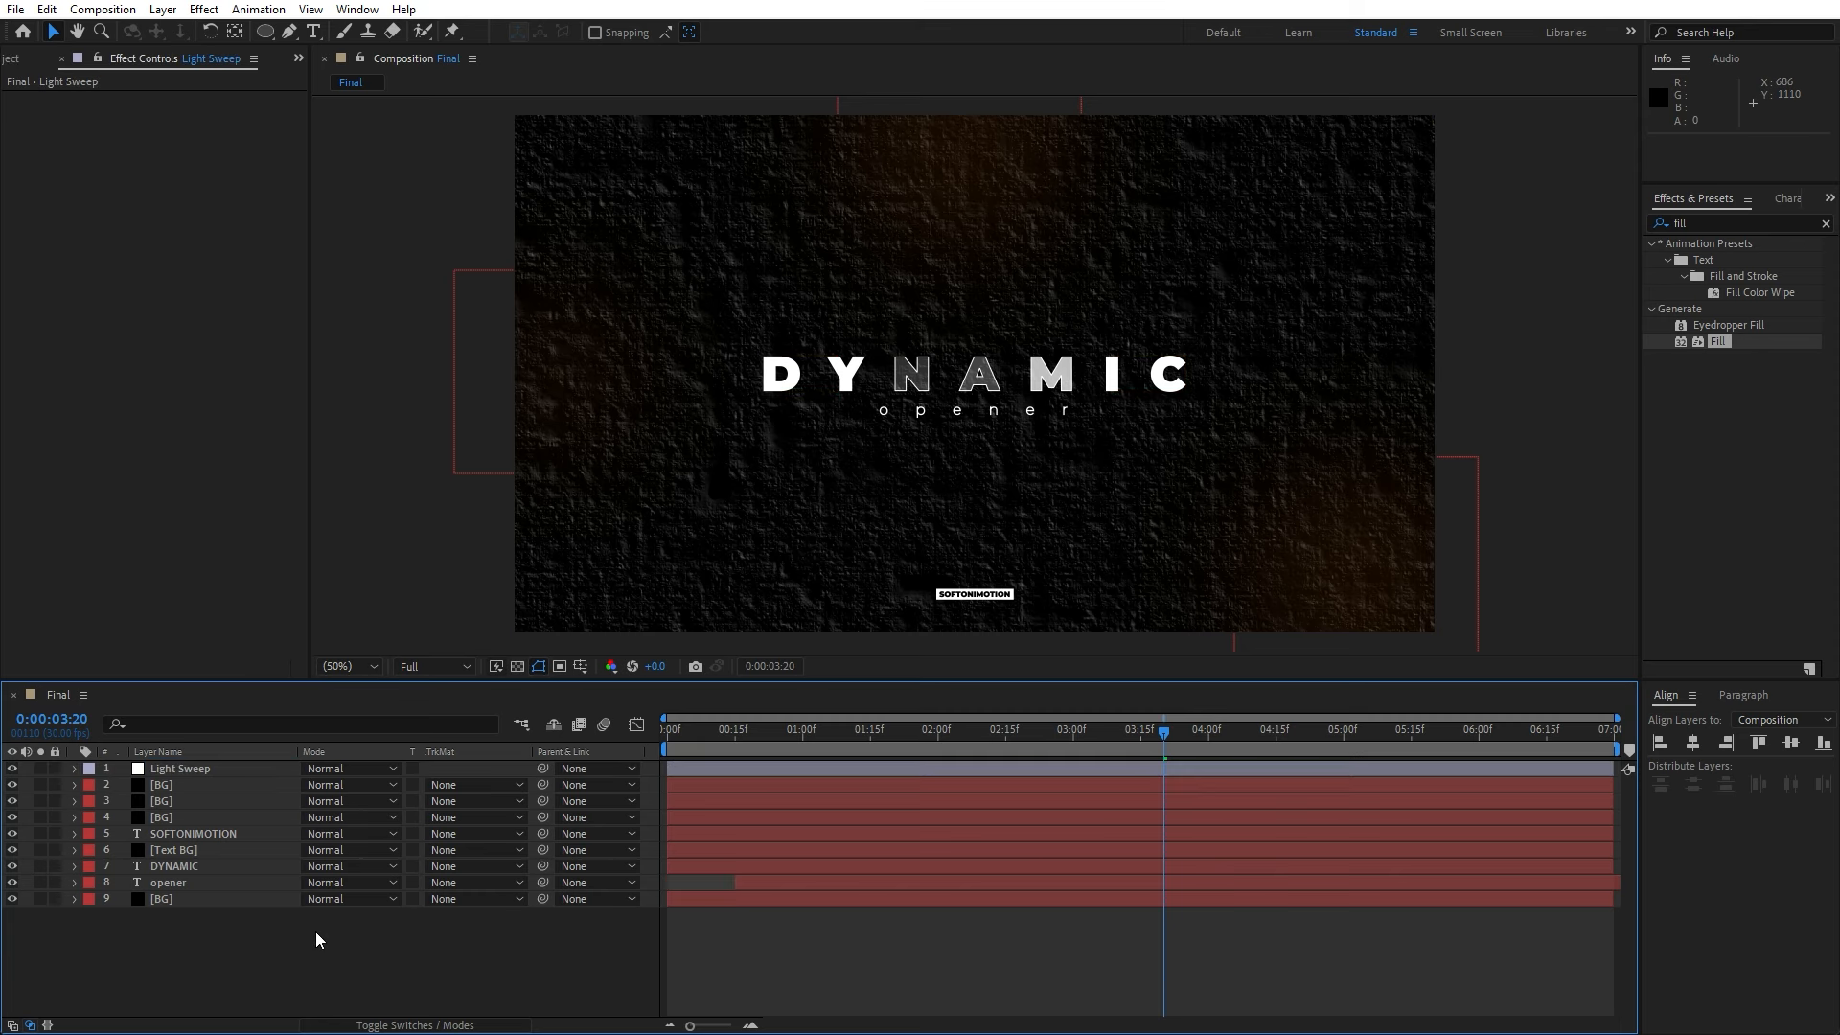
- Apply the CC Light Sweep effect to the Light Sweep adjustment layer
left_click(205, 766)
left_click(1749, 213)
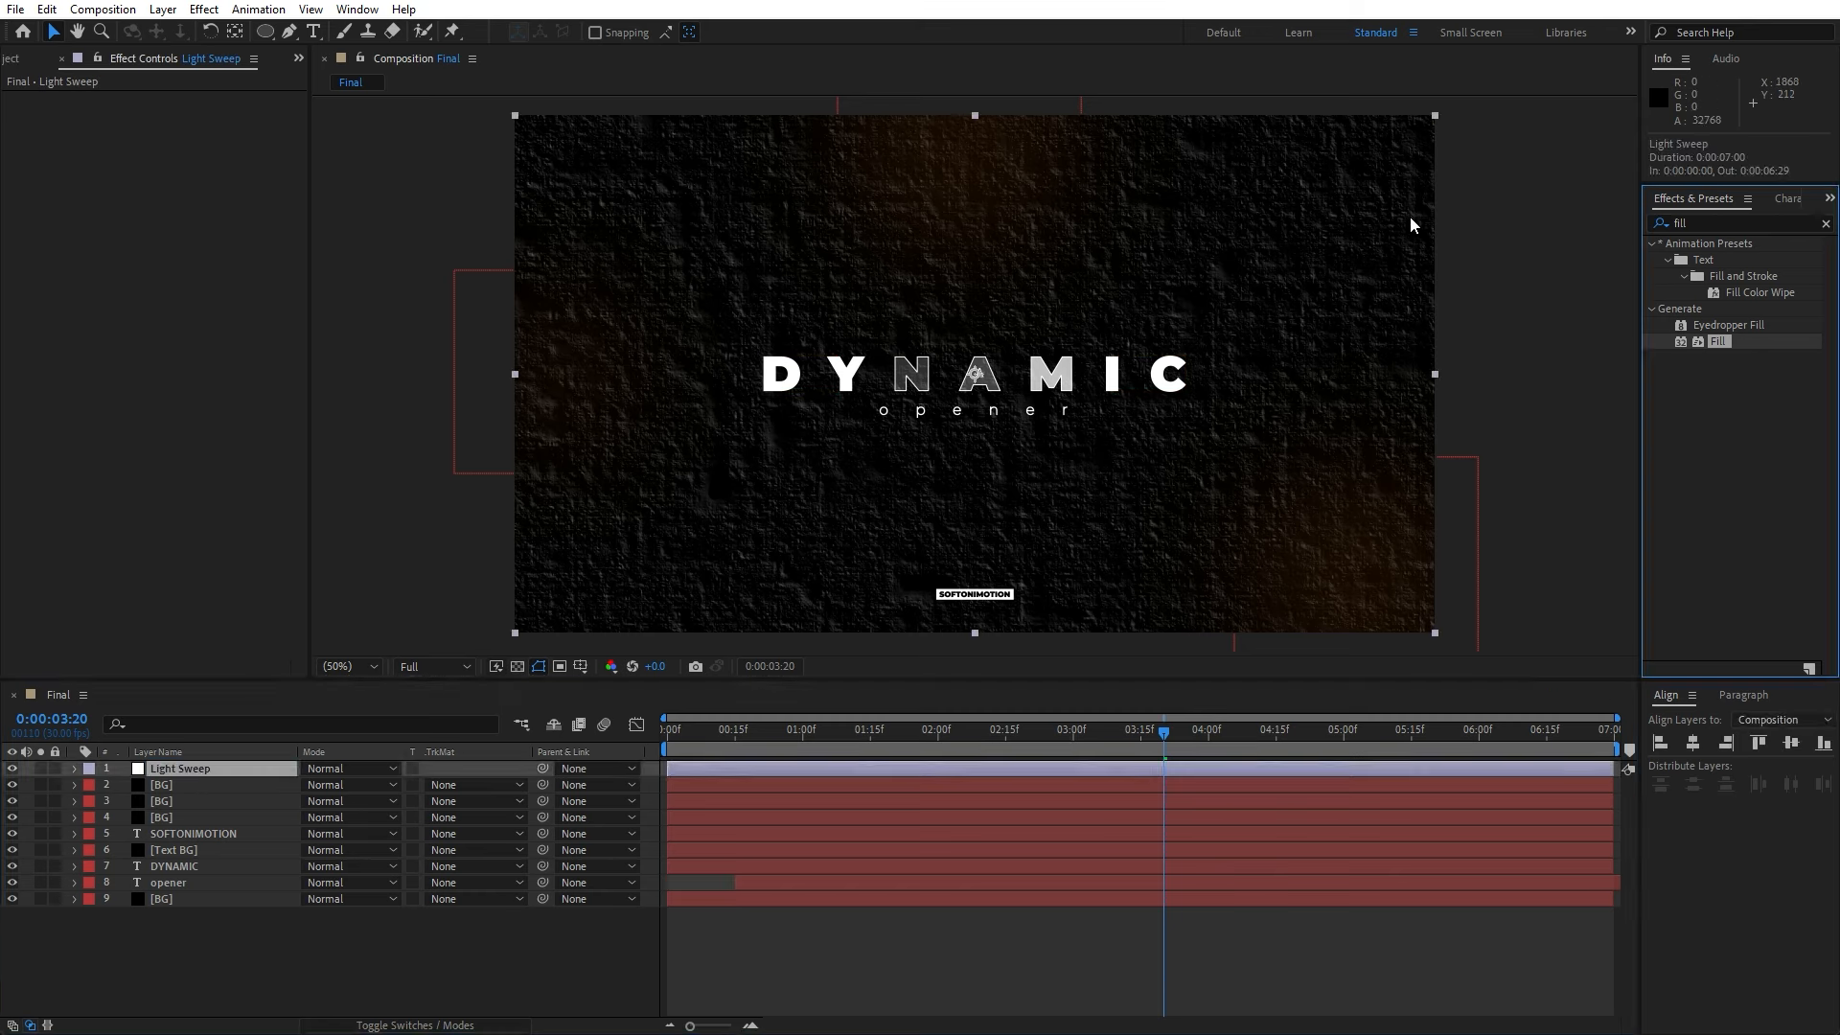
left_click(1720, 220)
type("light sw")
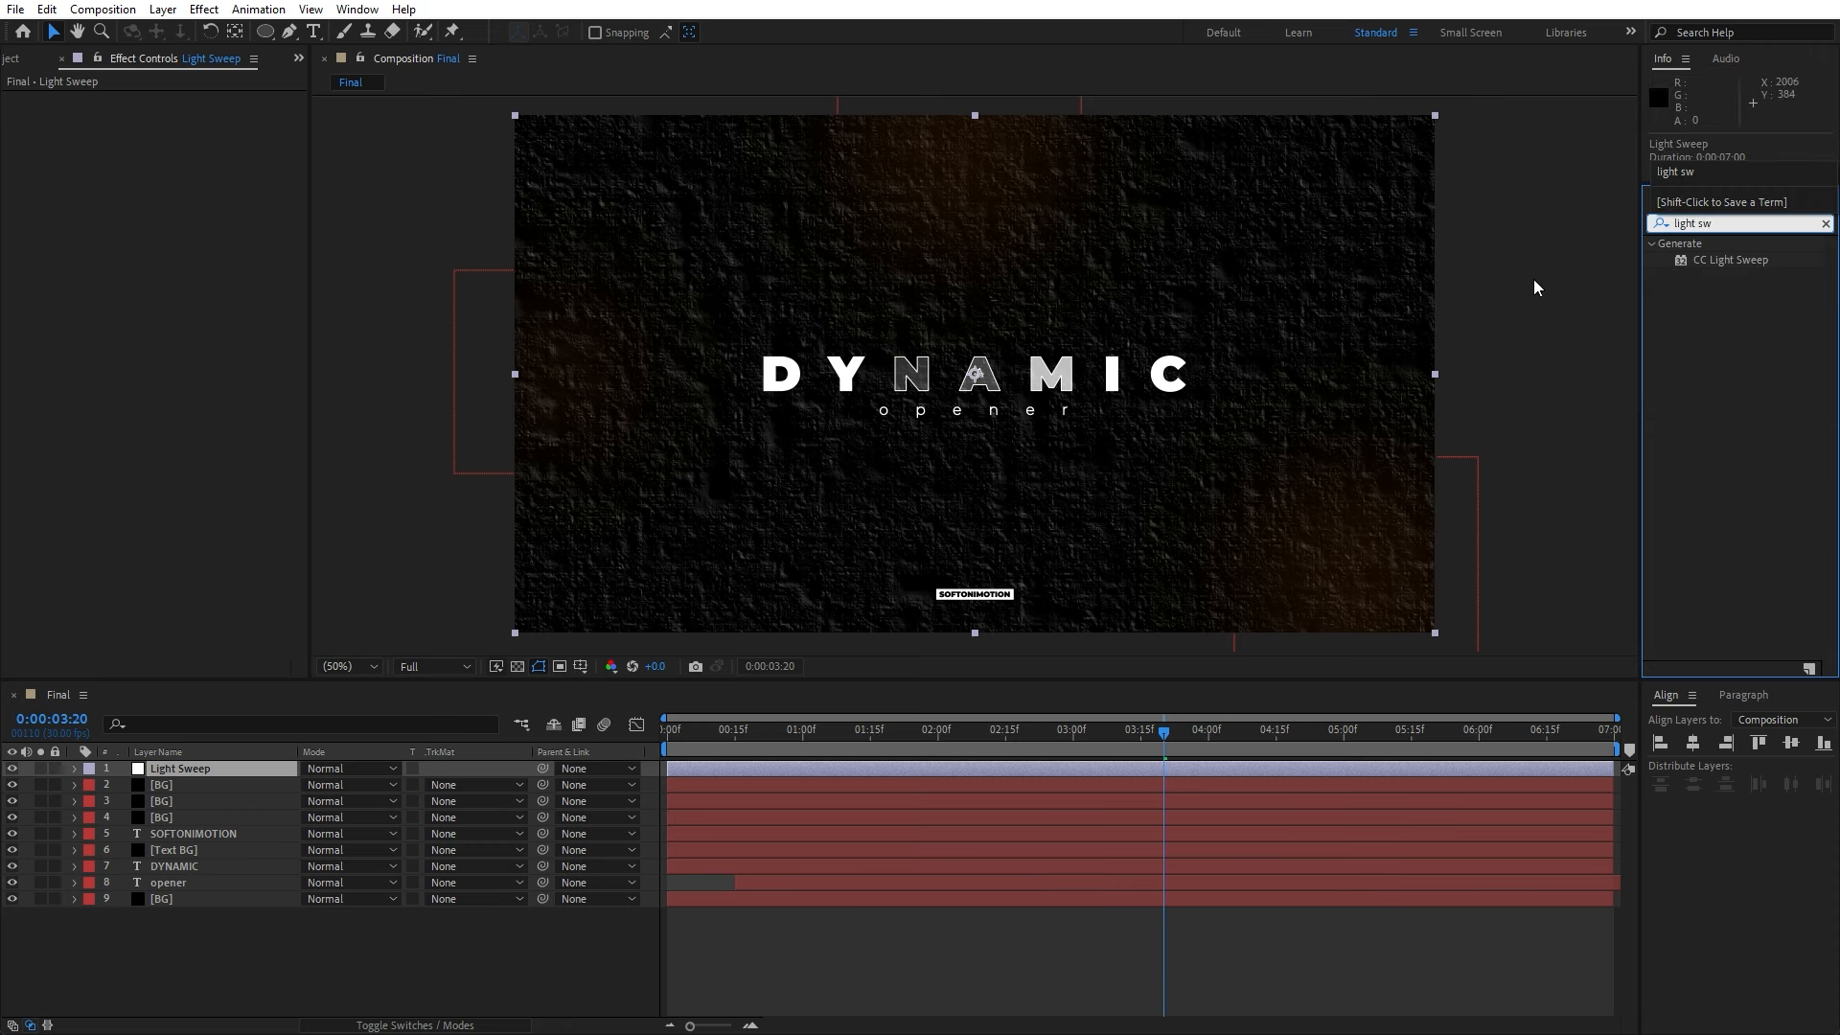
left_click_drag(1729, 260, 225, 772)
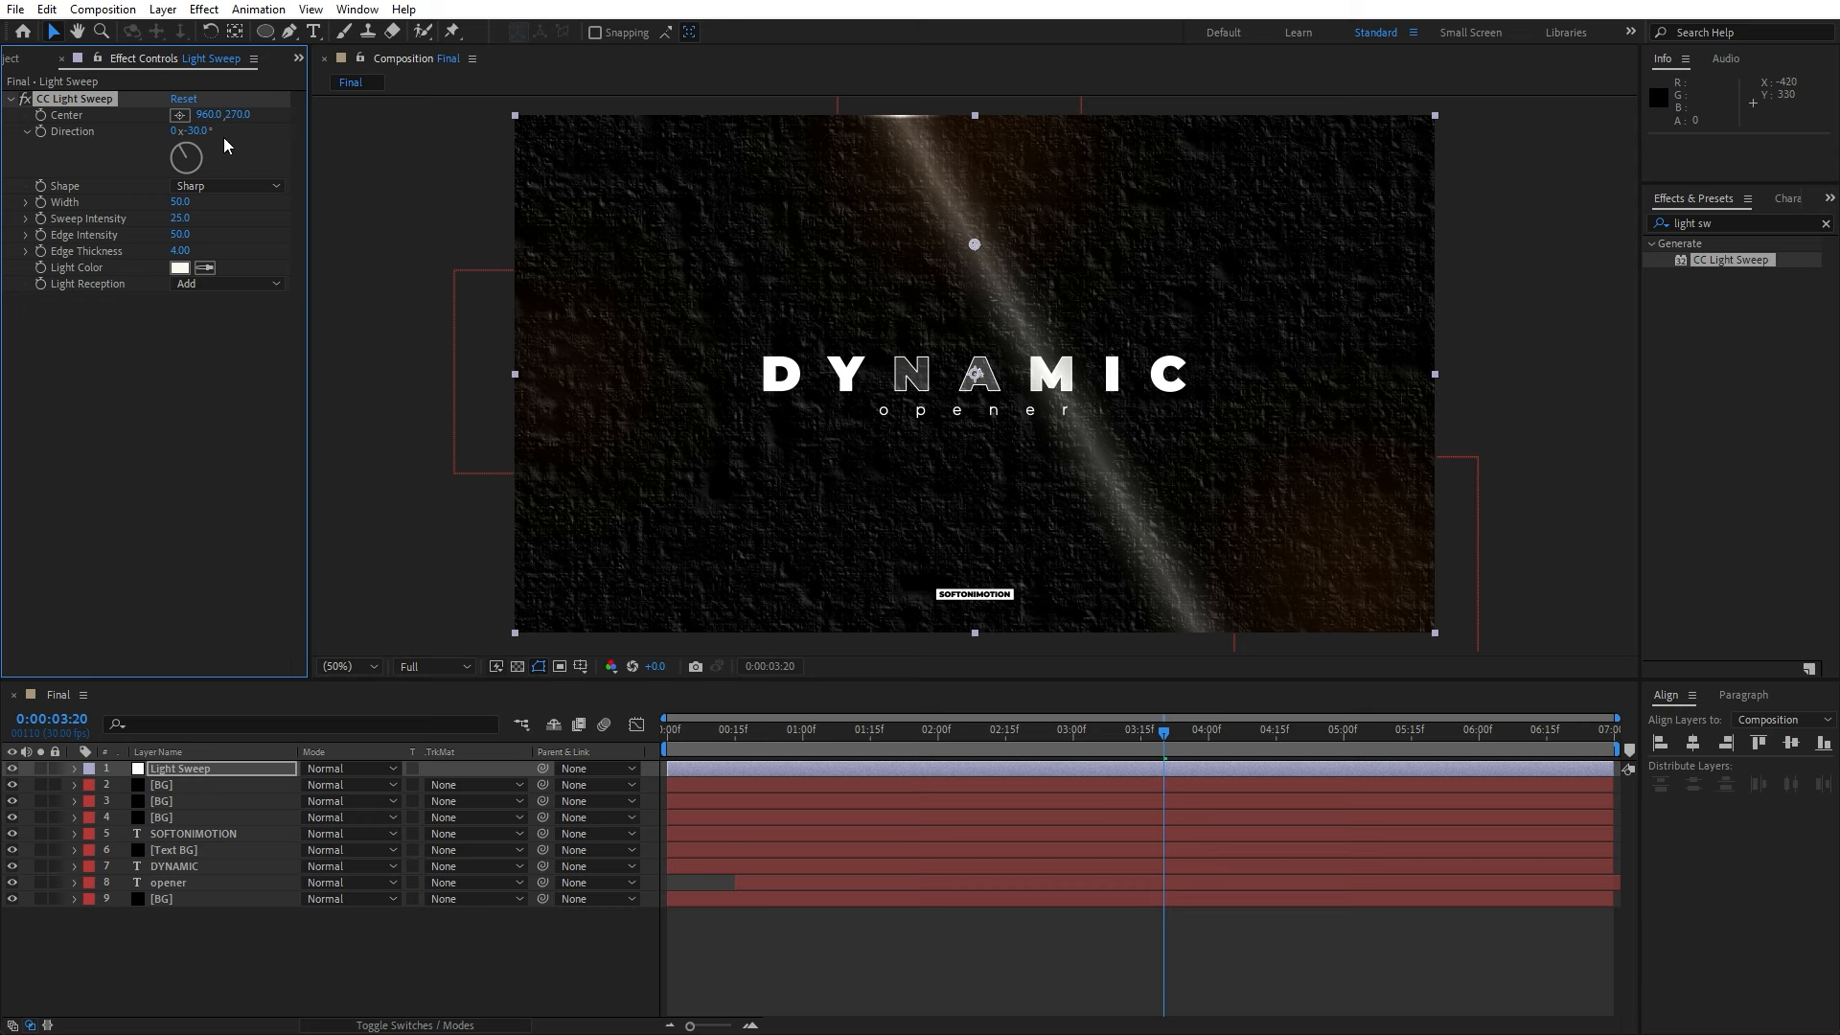
- Set the CC Light Sweep center to 4, 80 and its direction to -63°
left_click(209, 115)
type("4")
key("Return")
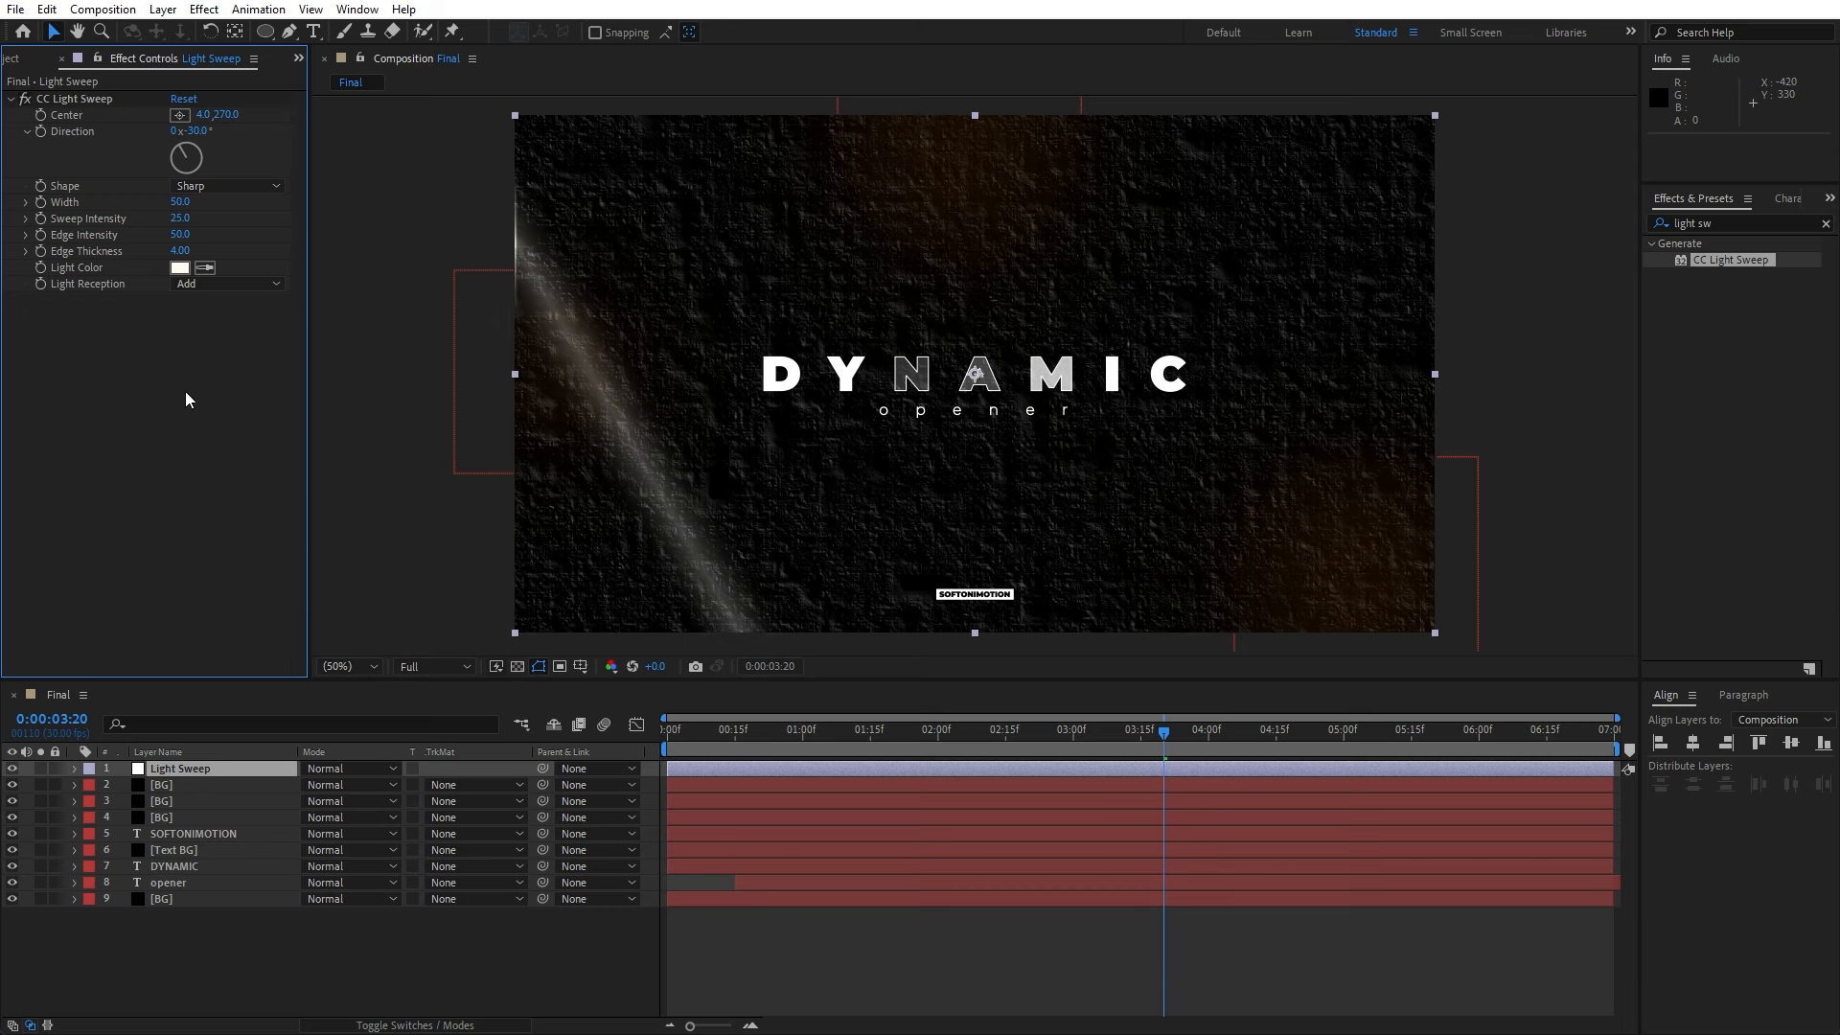
left_click(227, 115)
type("80")
key("Return")
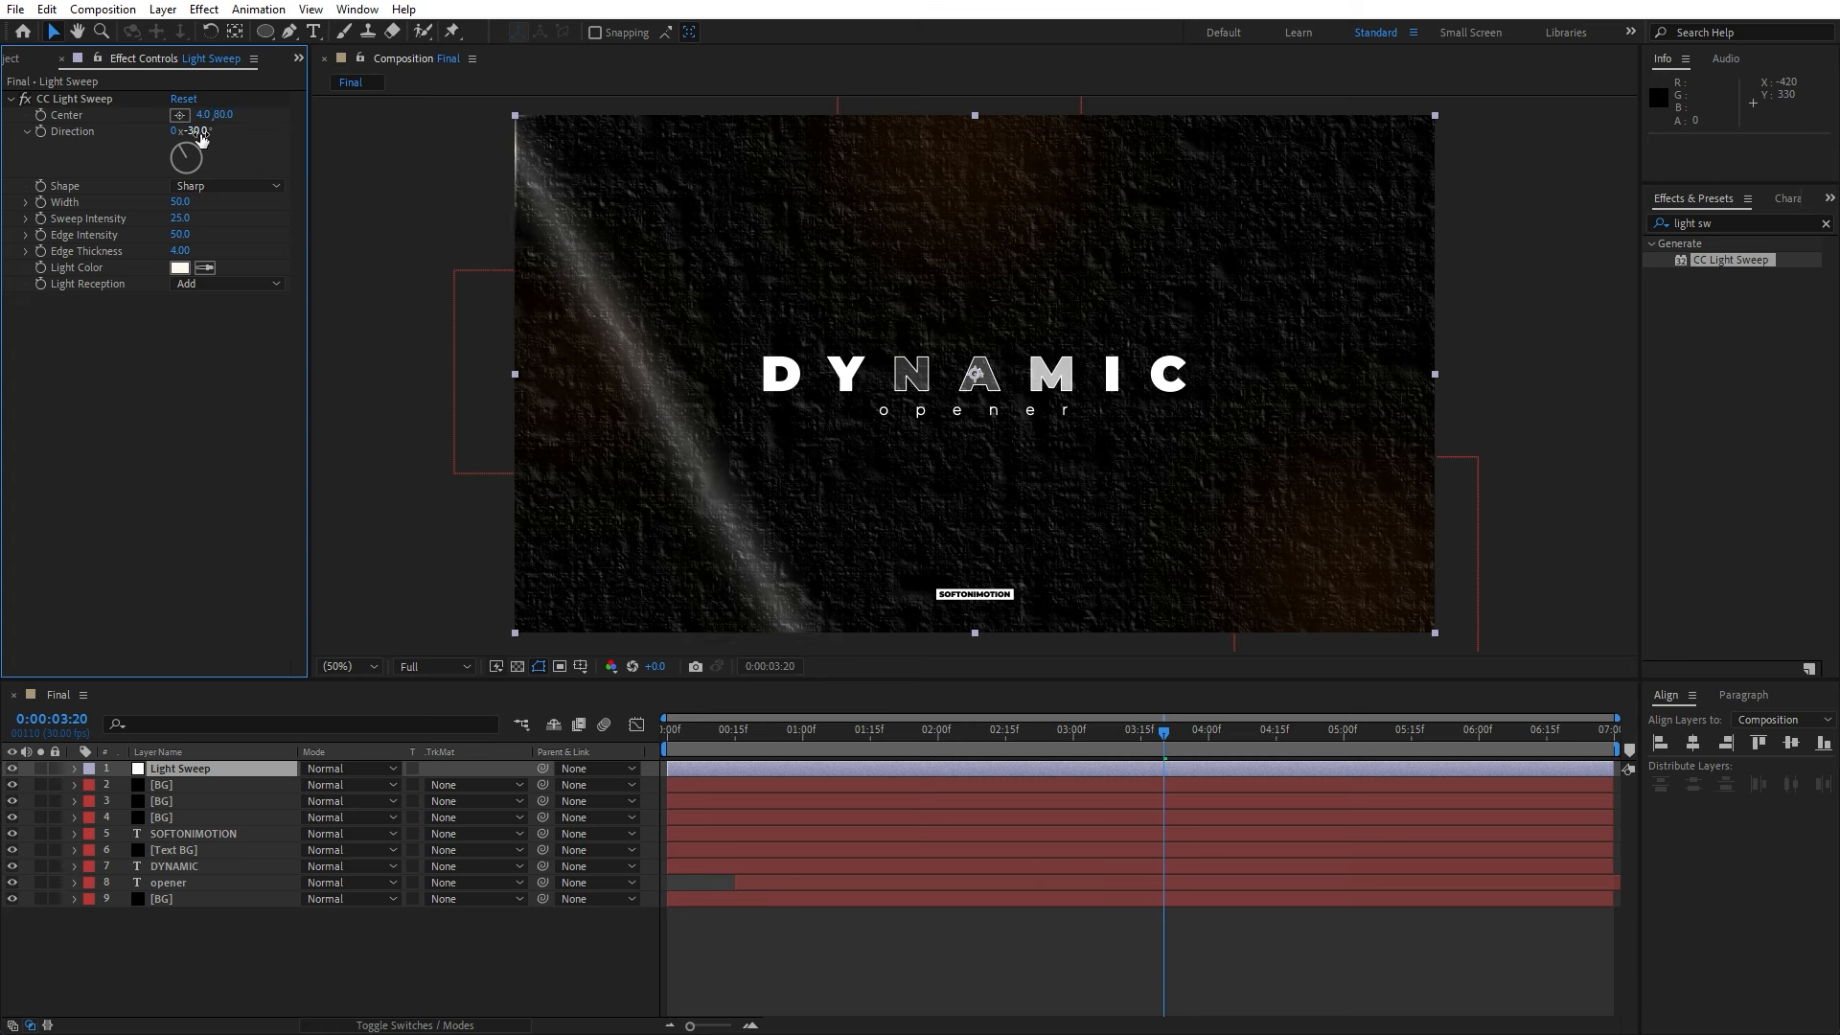
left_click_drag(202, 139, 176, 142)
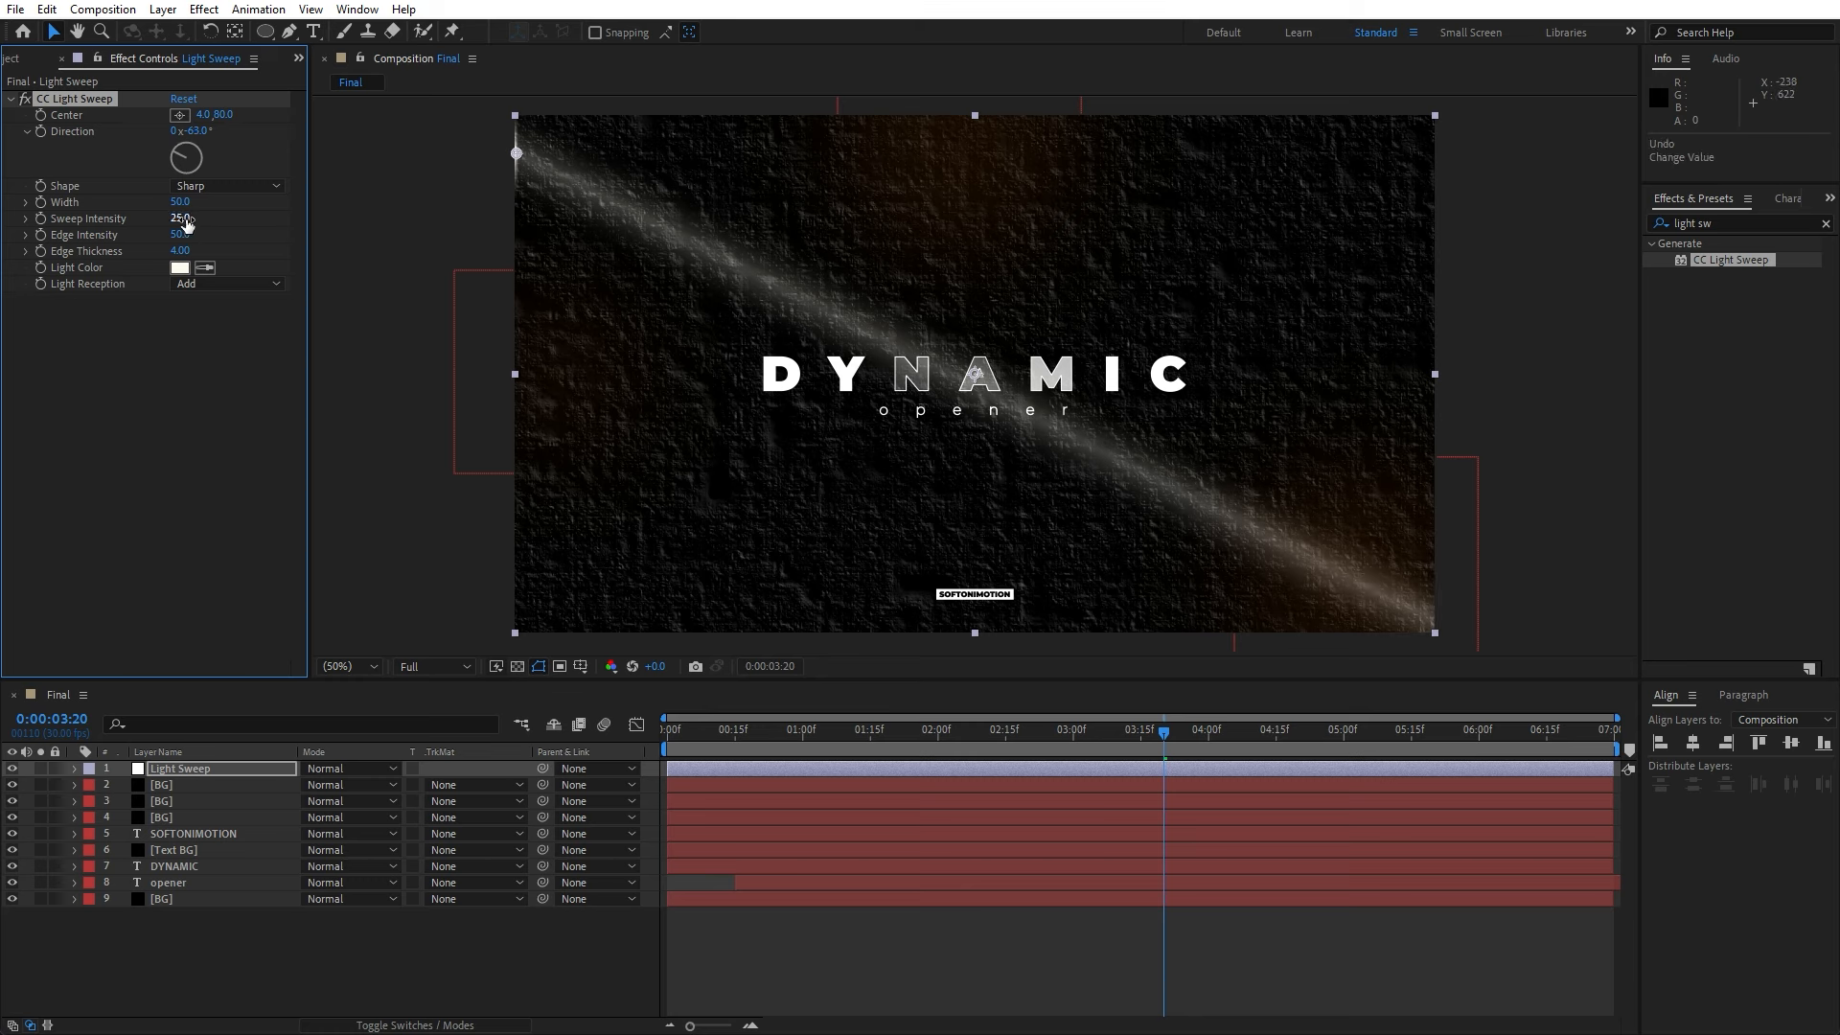
- Set the CC Light Sweep width to 140 and its edge thickness to 0
left_click(181, 202)
key("Return")
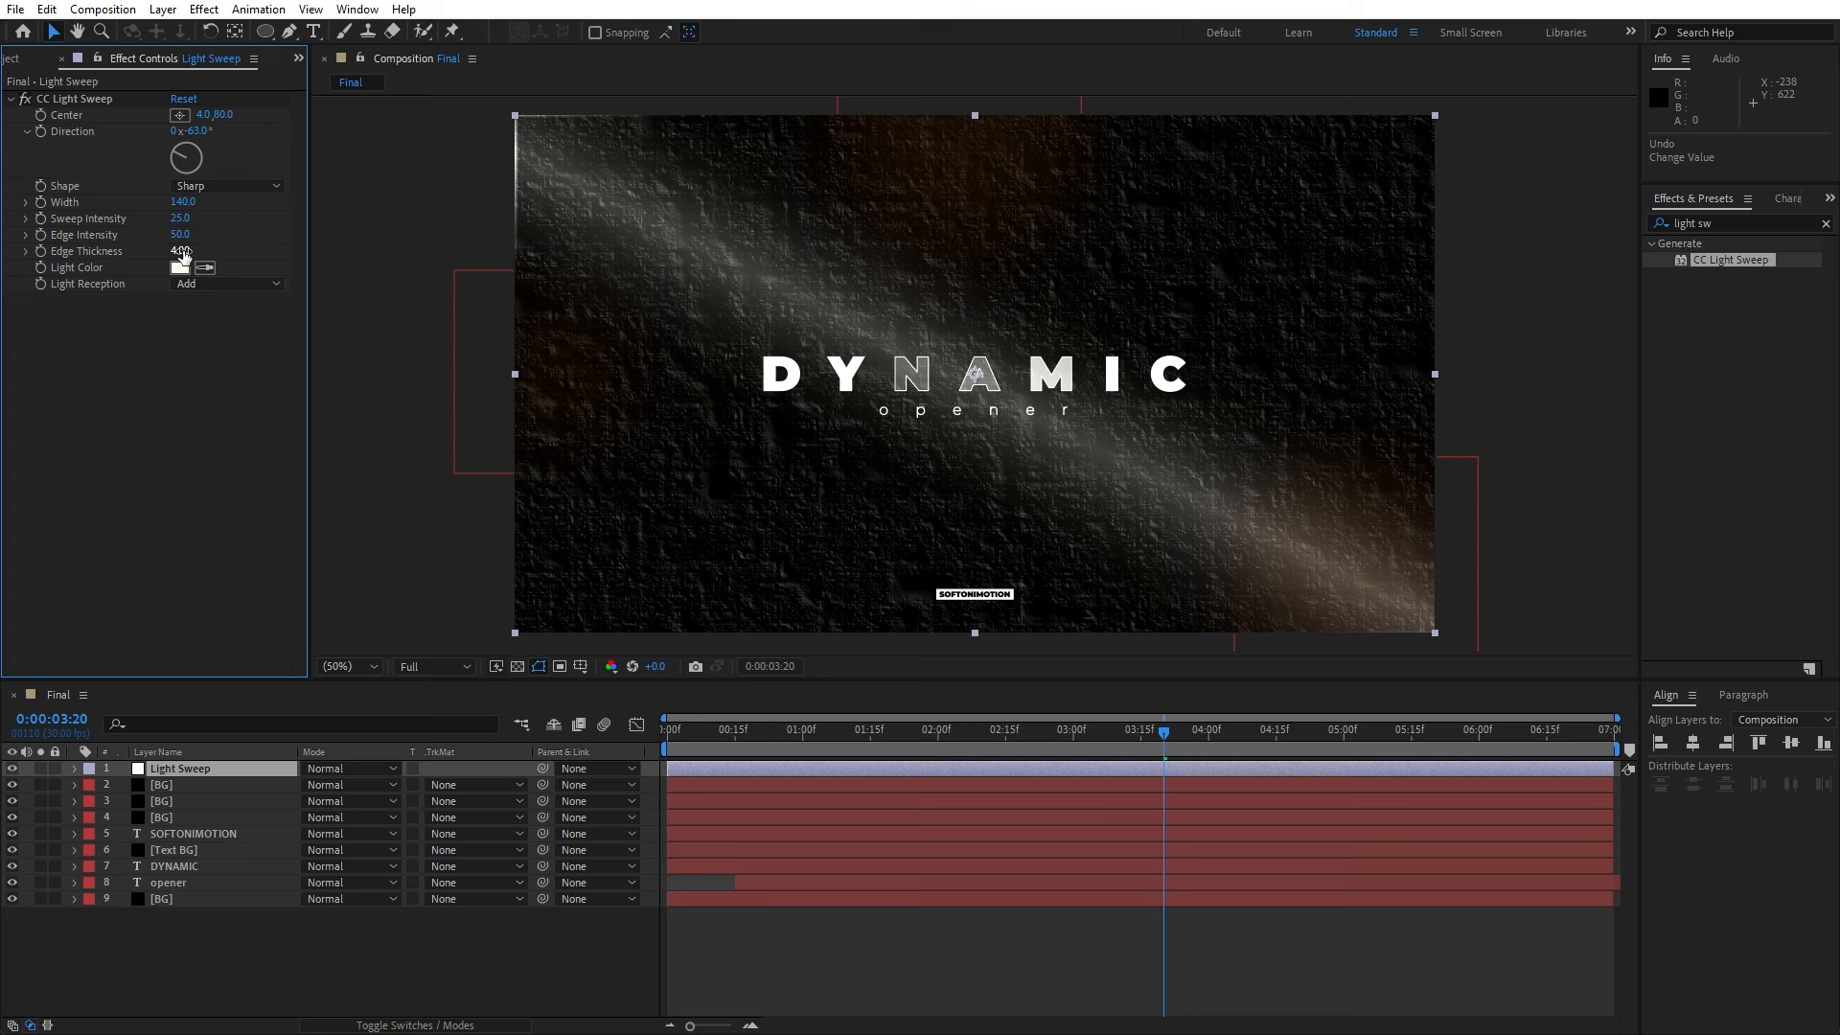
left_click_drag(182, 254, 9, 252)
left_click(153, 423)
- Set the Light Sweep layer's opacity to 24% and collapse its properties
left_click(74, 768)
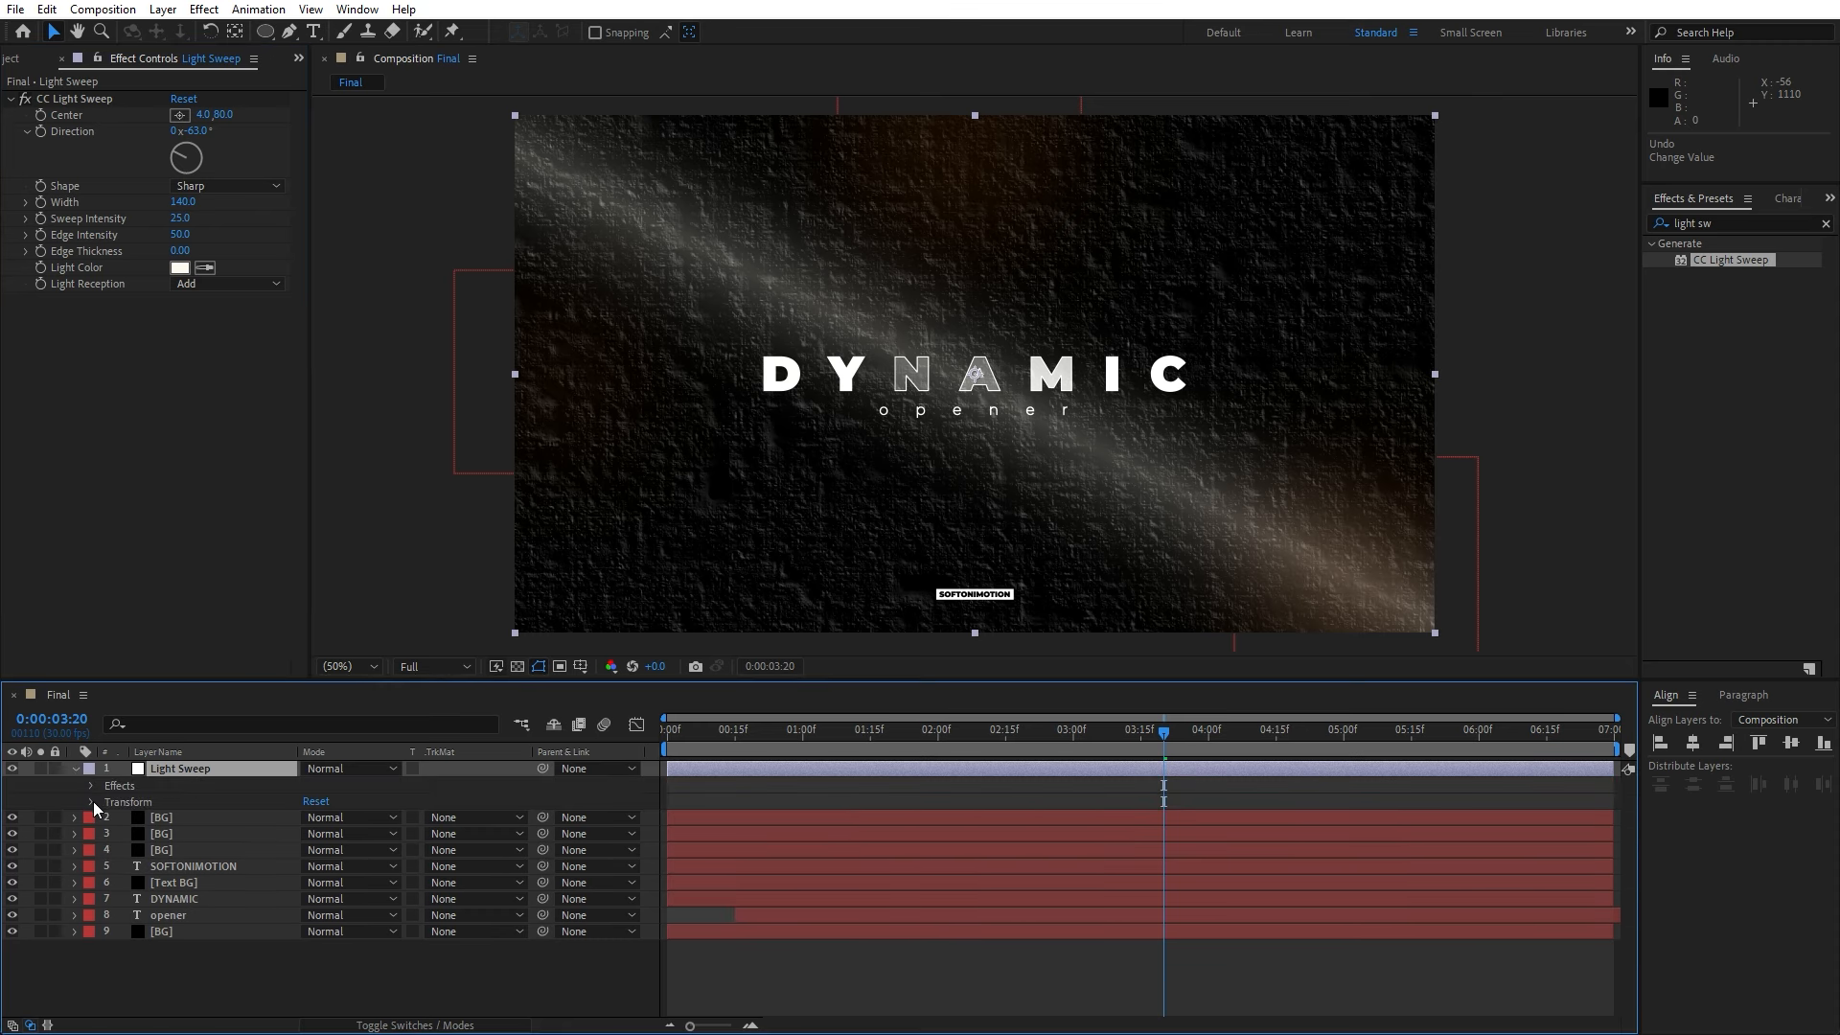
left_click(92, 801)
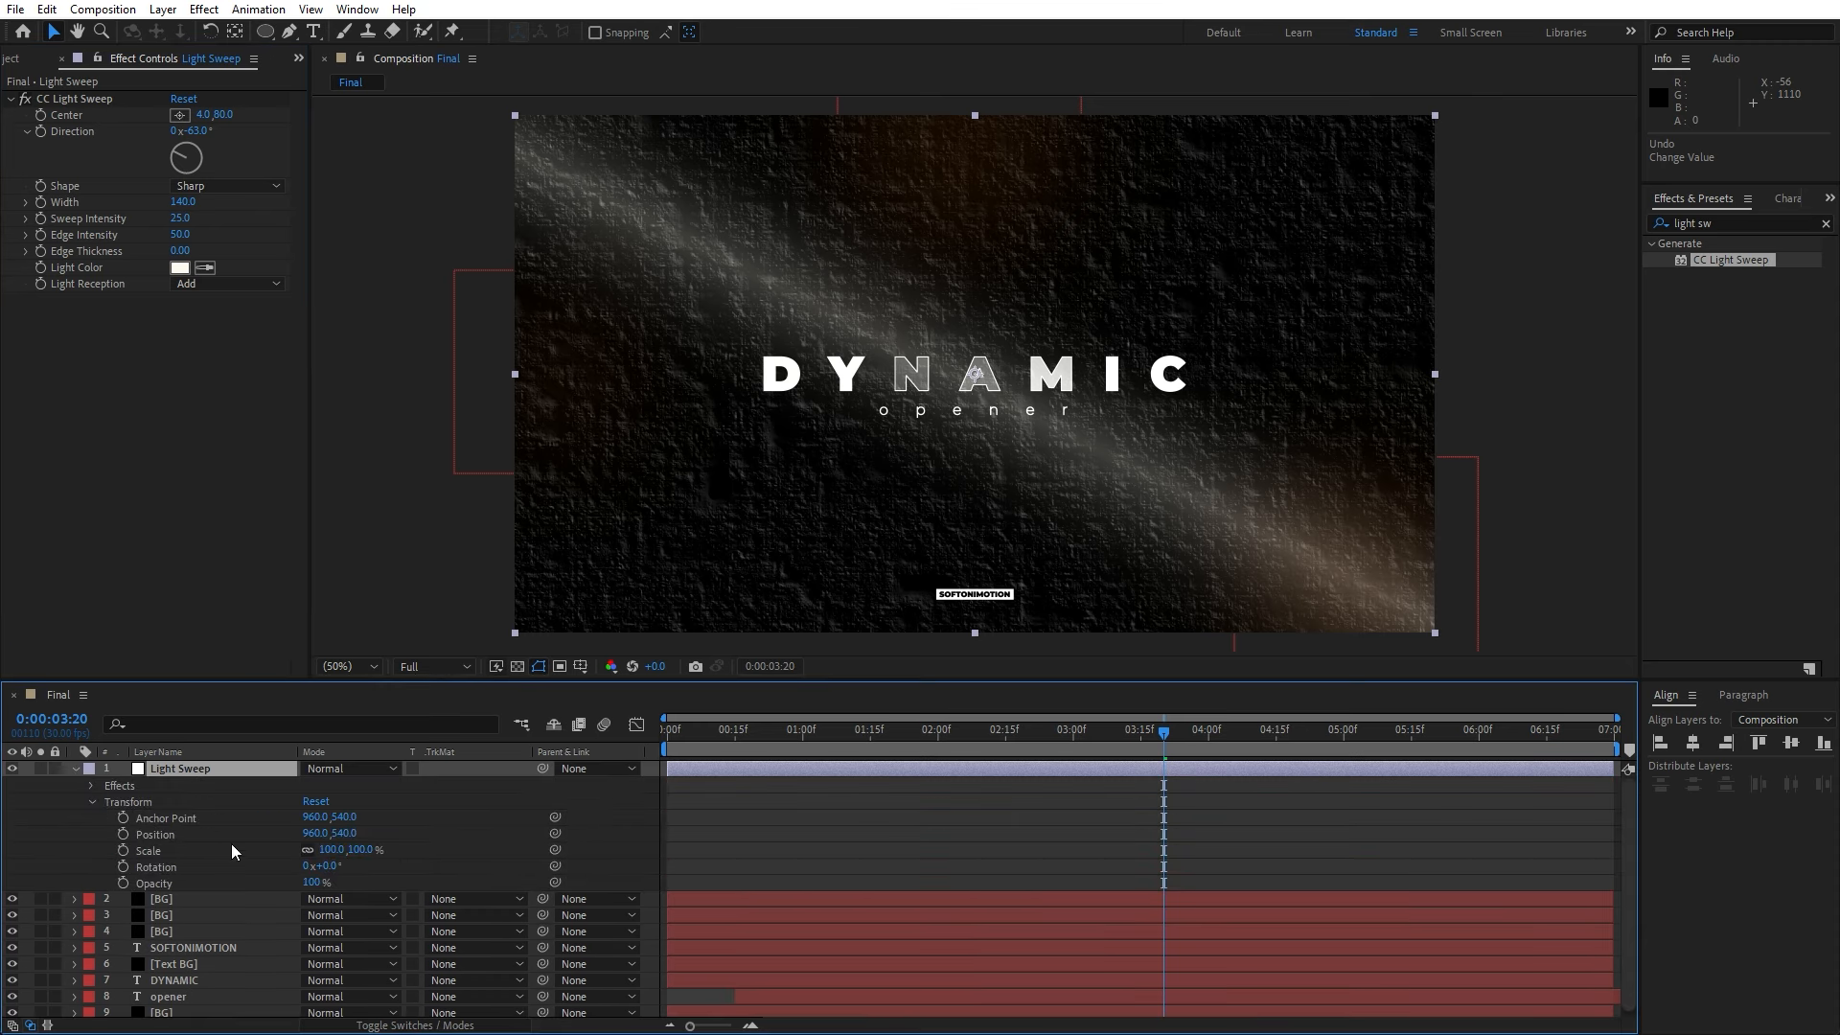
left_click(312, 883)
type("15")
key("Return")
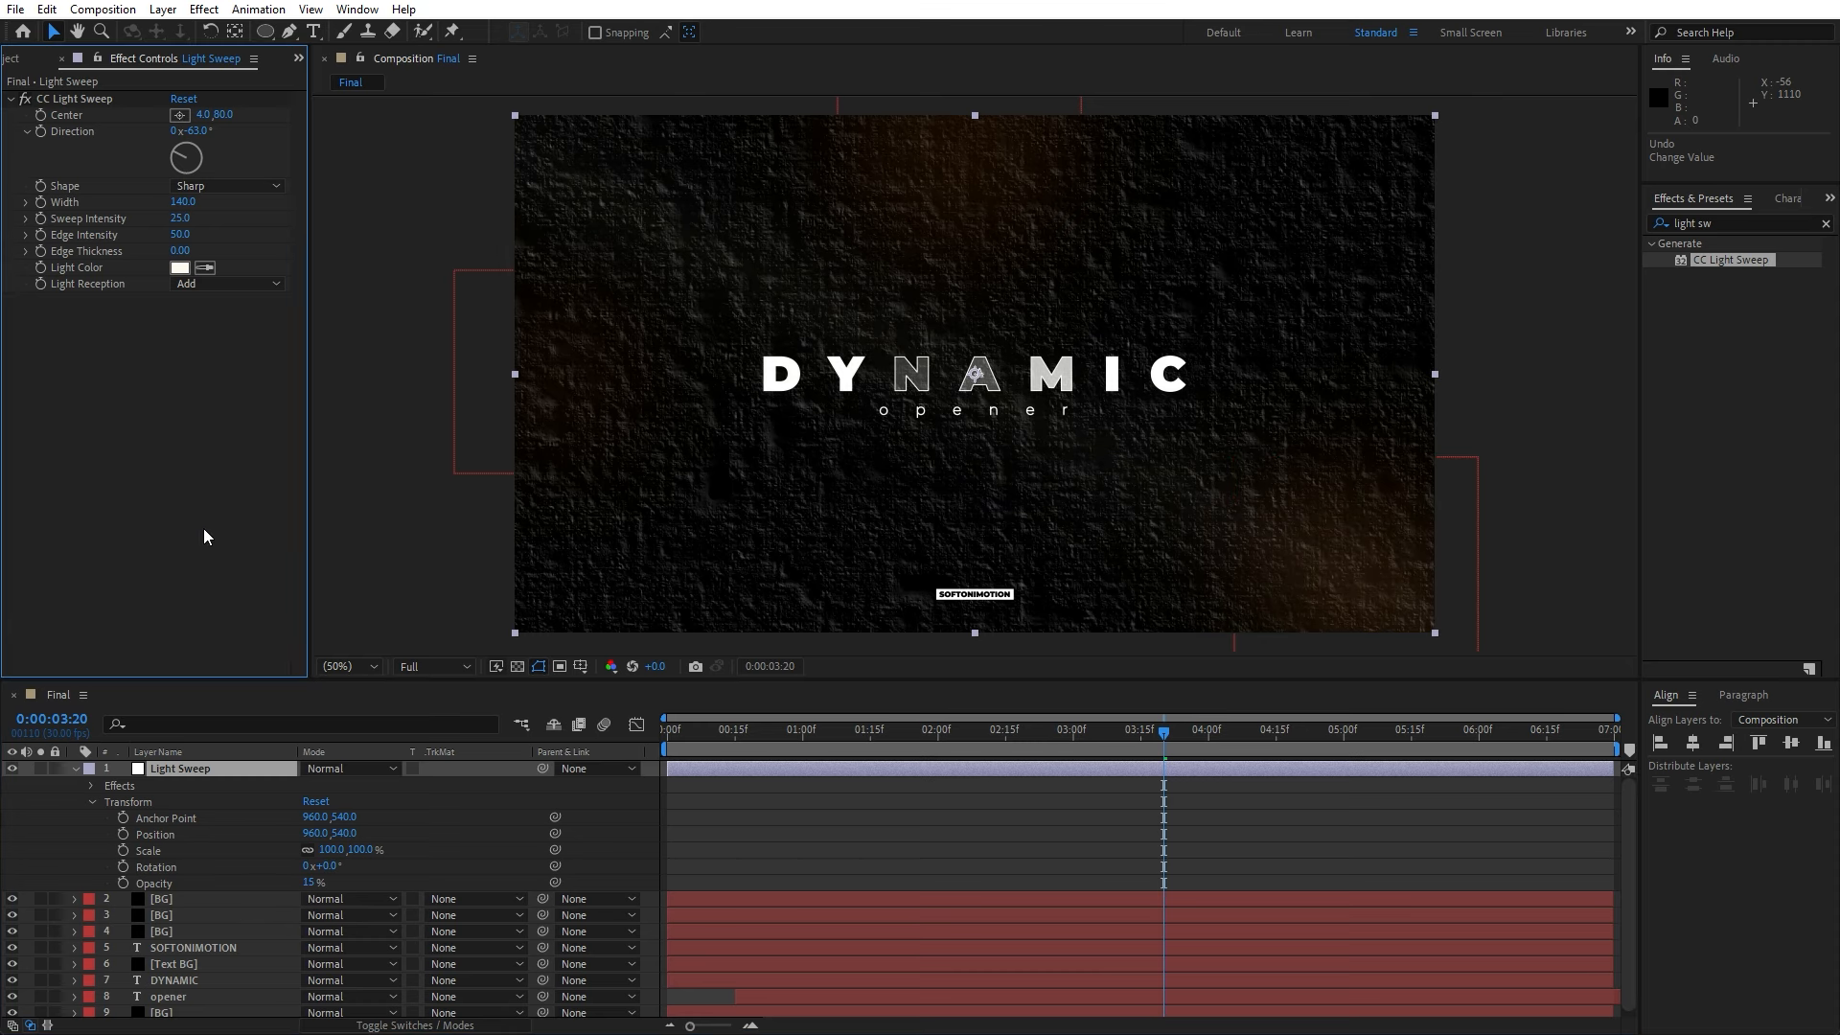
left_click_drag(311, 883, 319, 883)
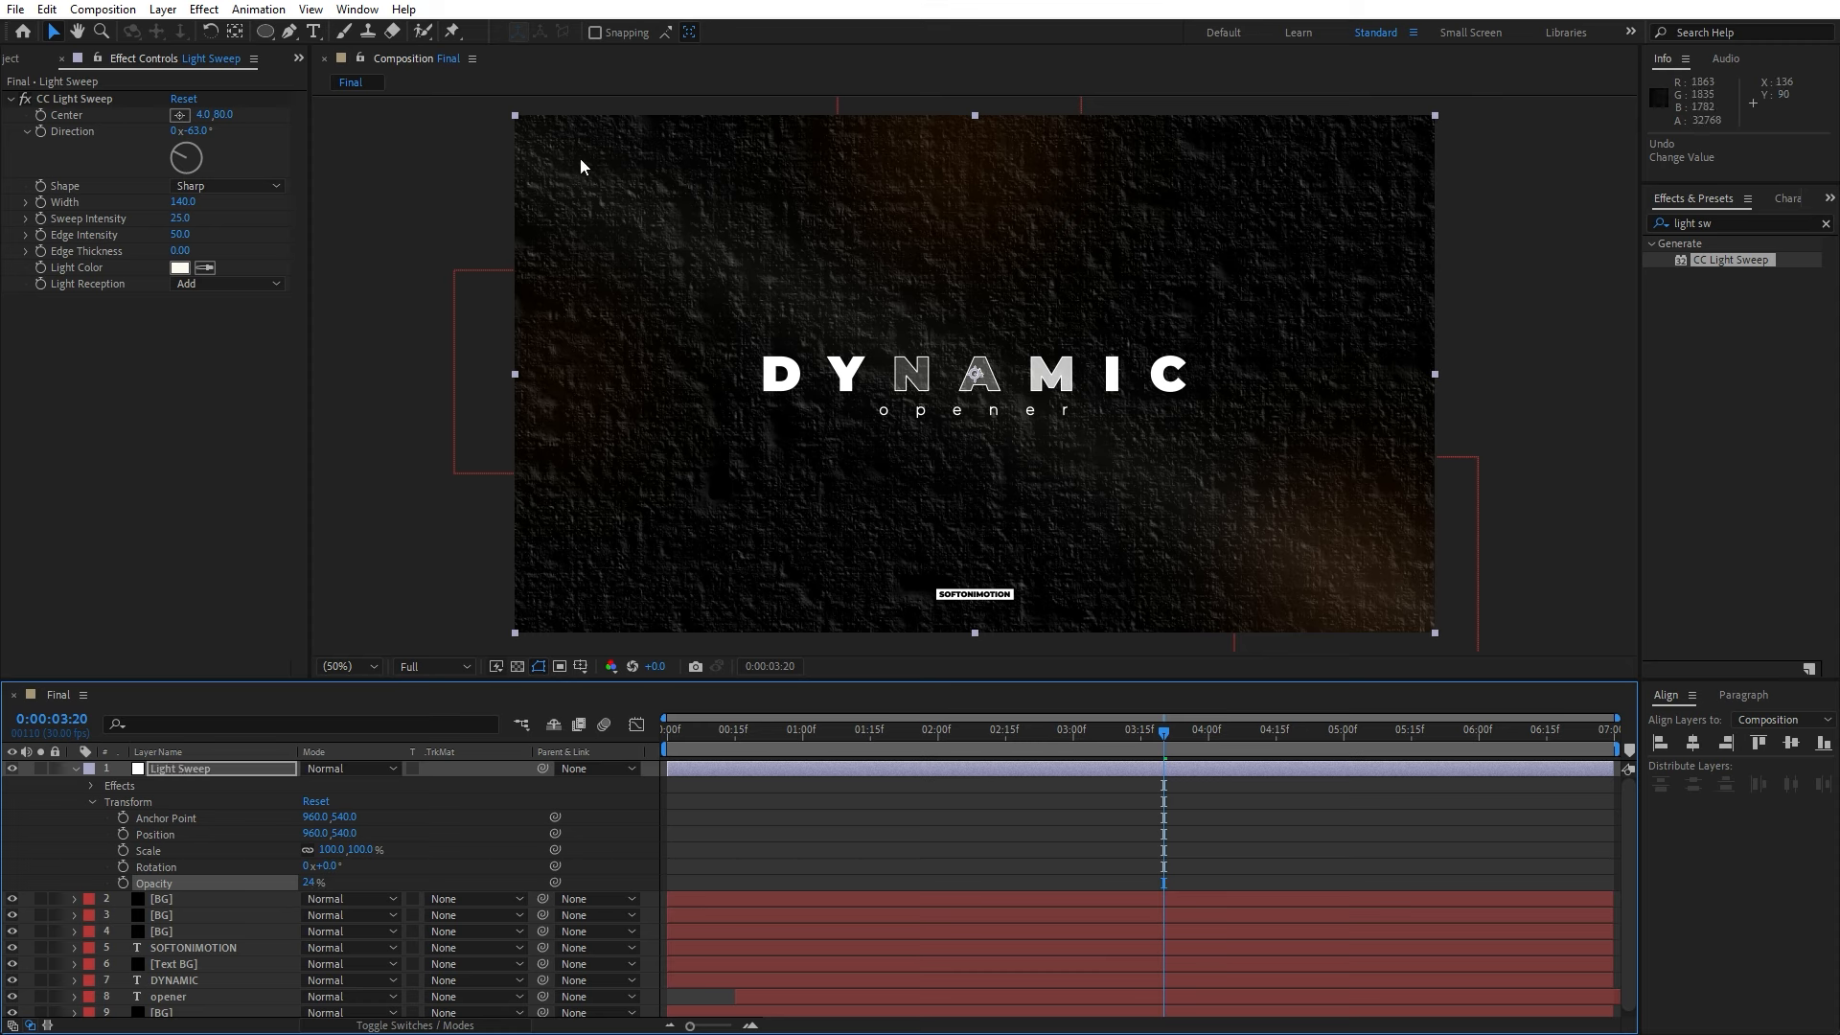
left_click(79, 779)
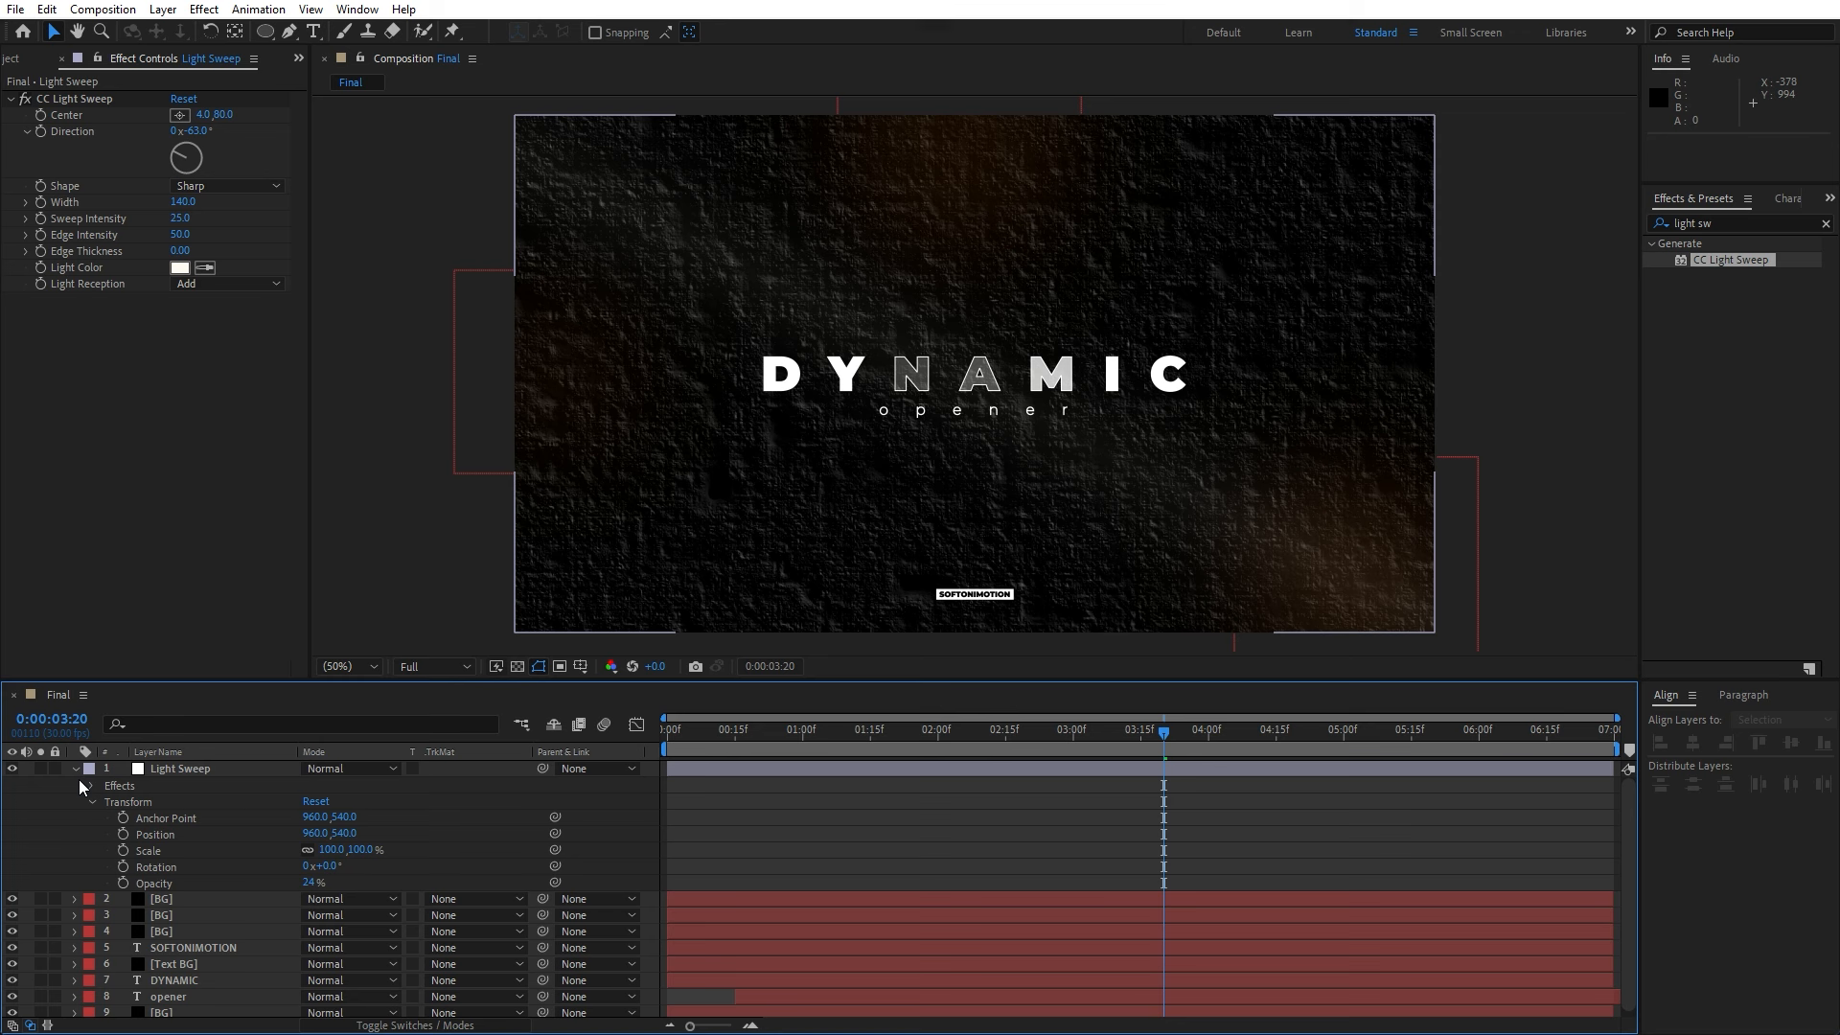
left_click(76, 769)
- Preview the composition, move the current time to 0:00:02:13, and show the project items
key("space")
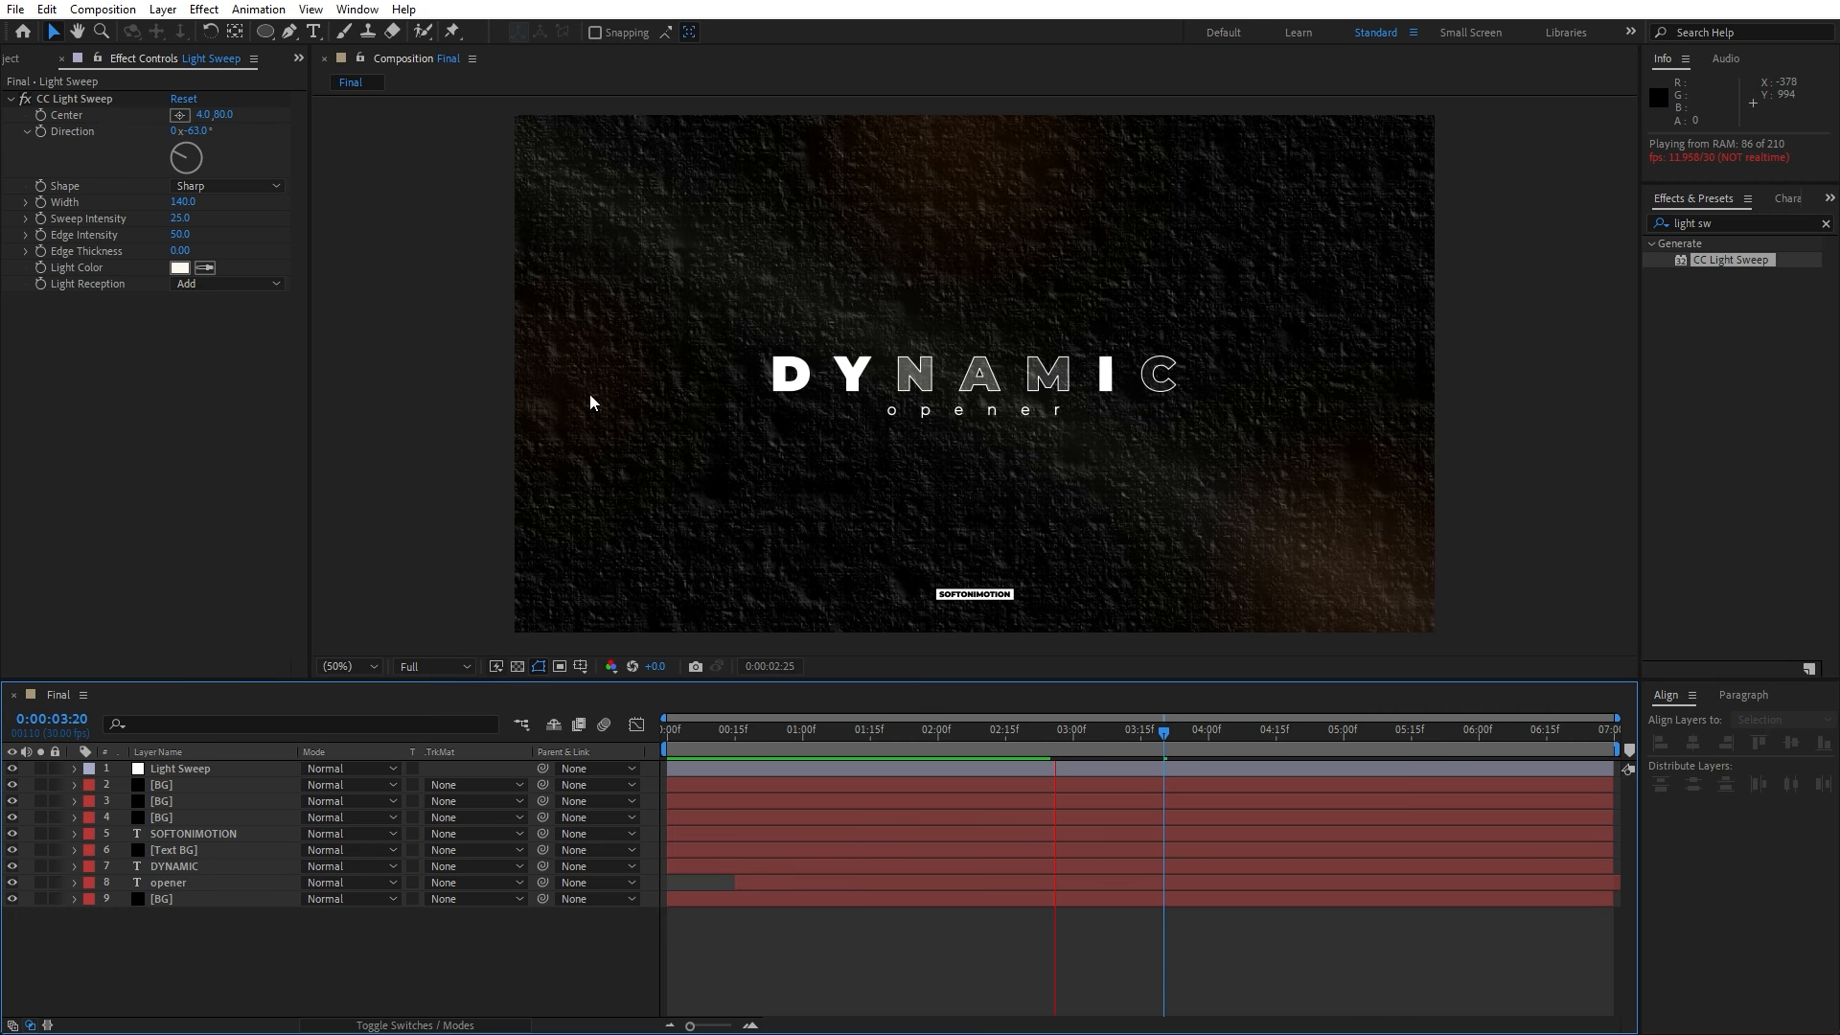
left_click(997, 746)
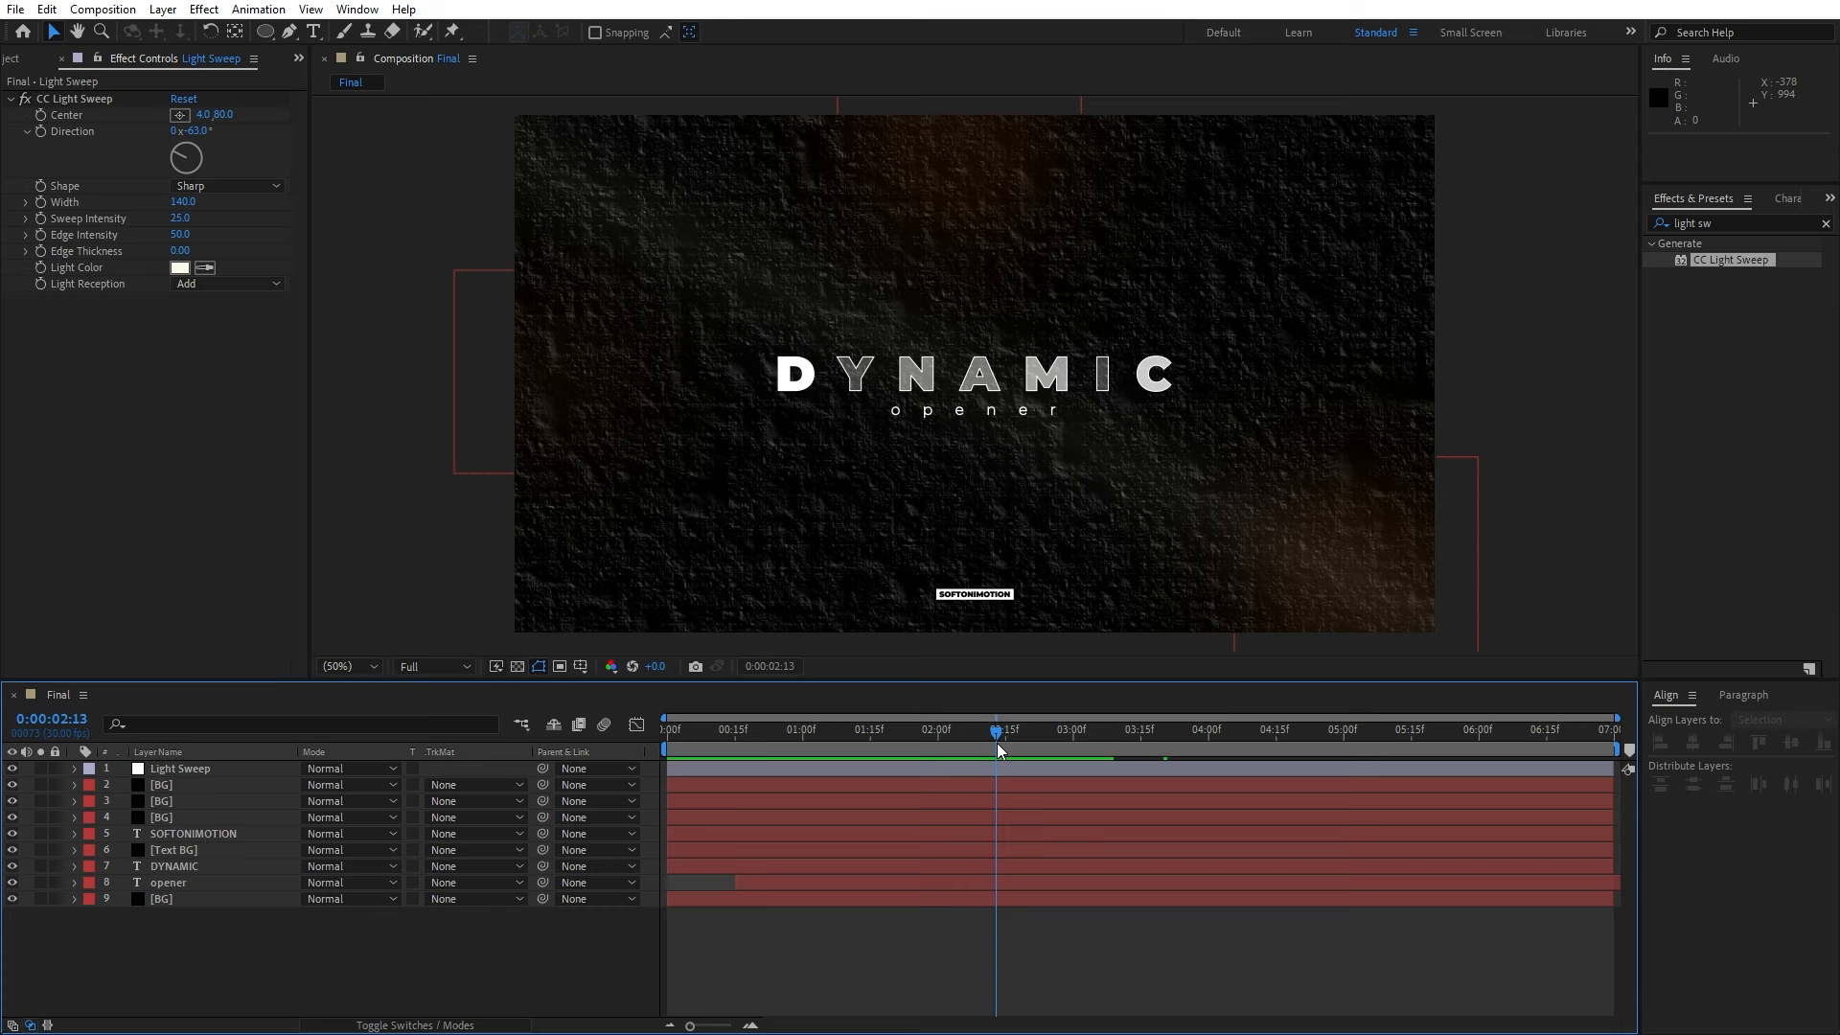
left_click(62, 60)
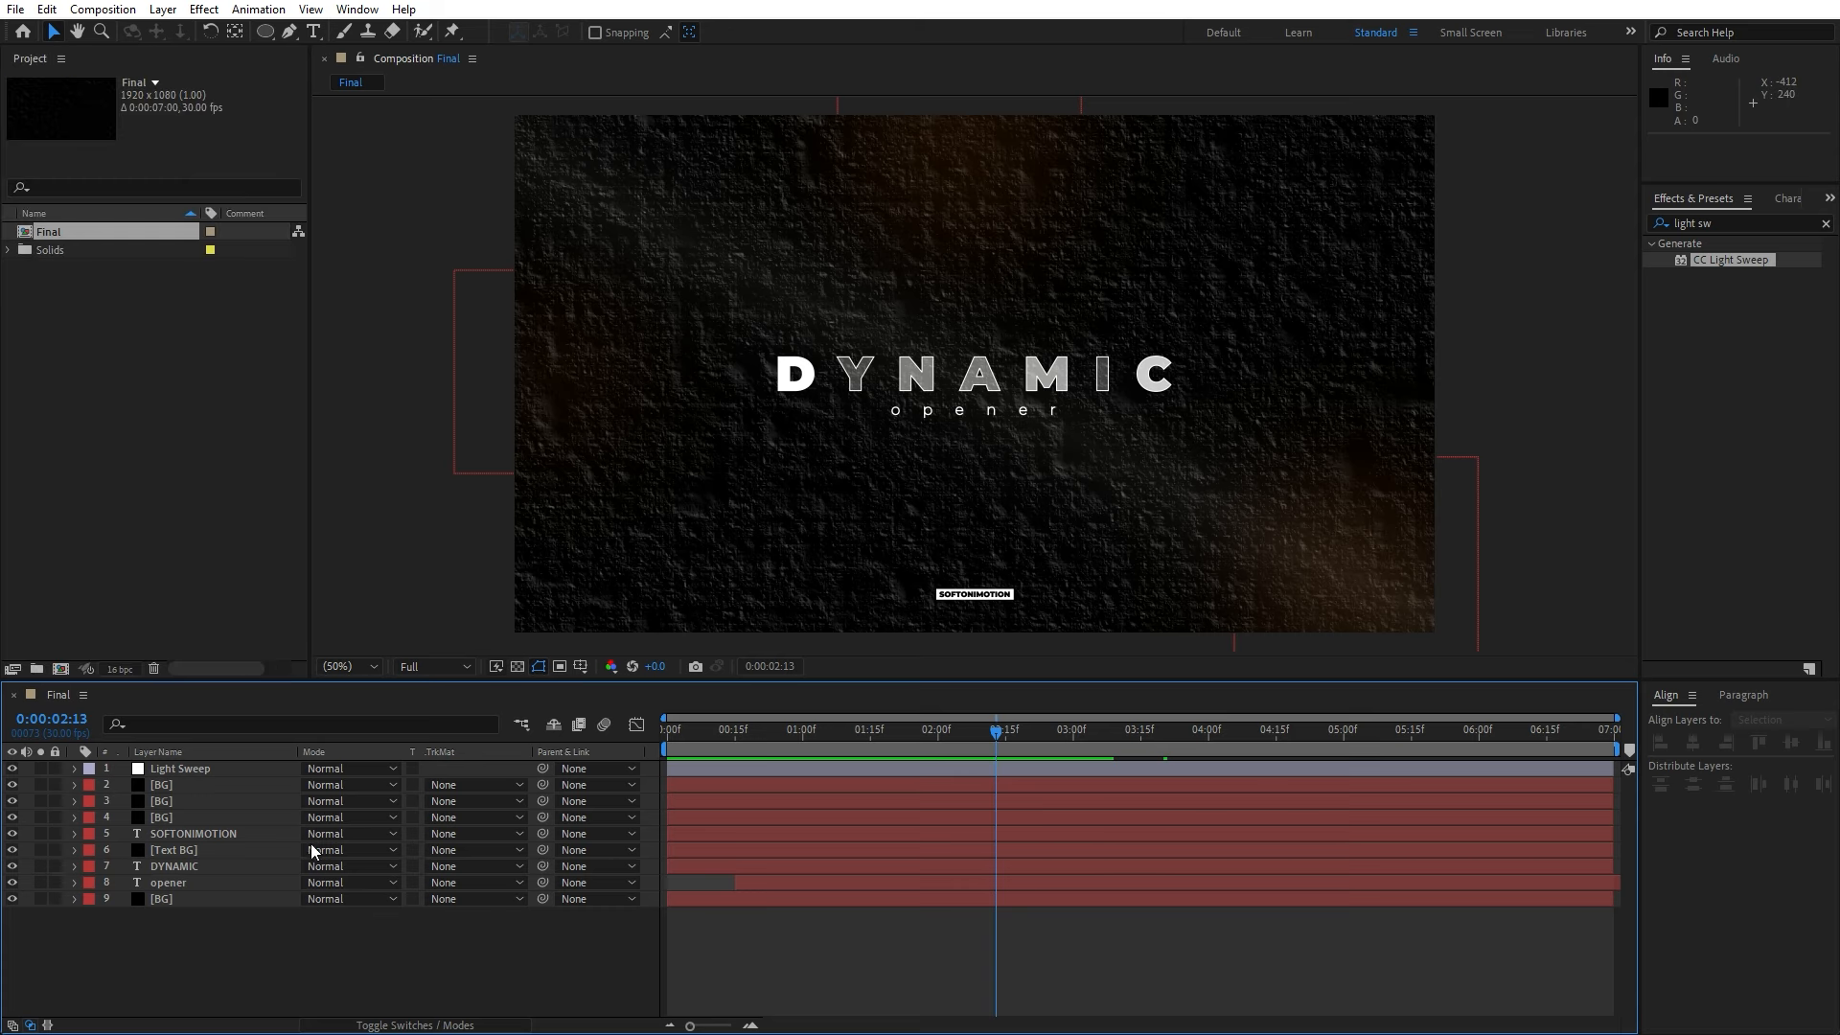
- Start a path with the Pen tool on a new shape layer, just outside the composition's right edge
left_click(288, 33)
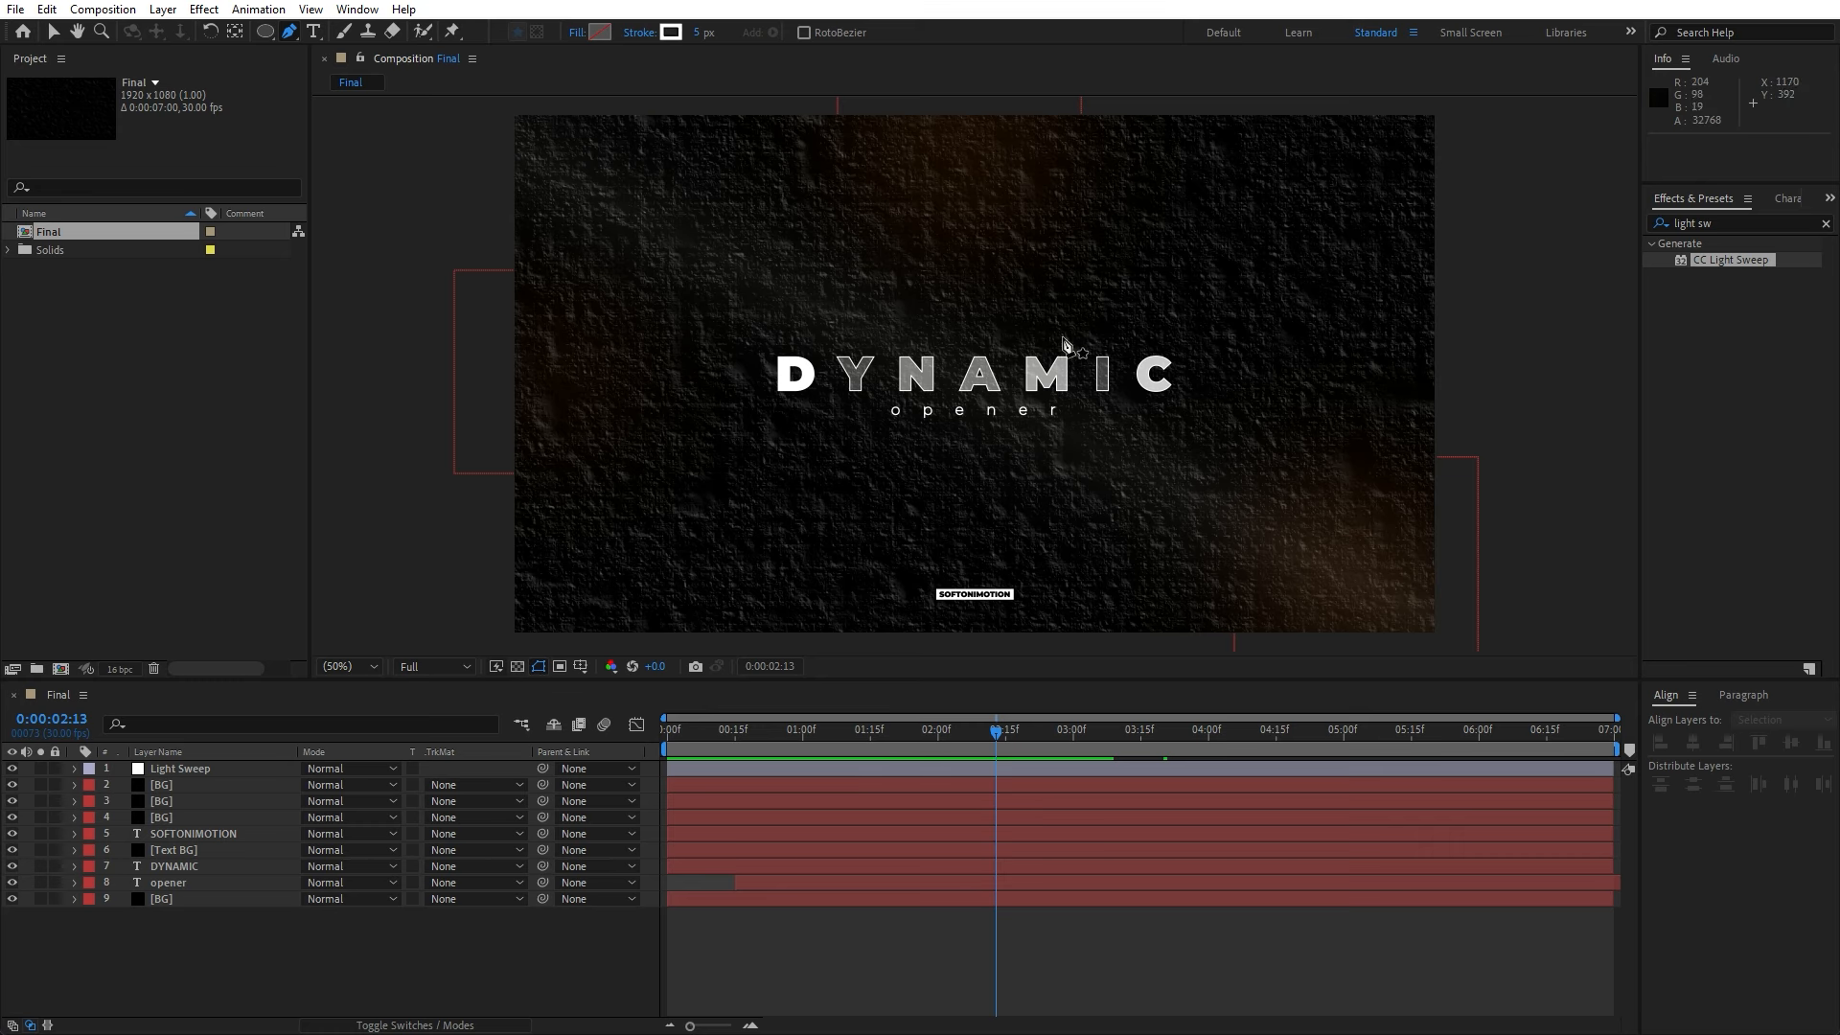
key("comma")
key("comma")
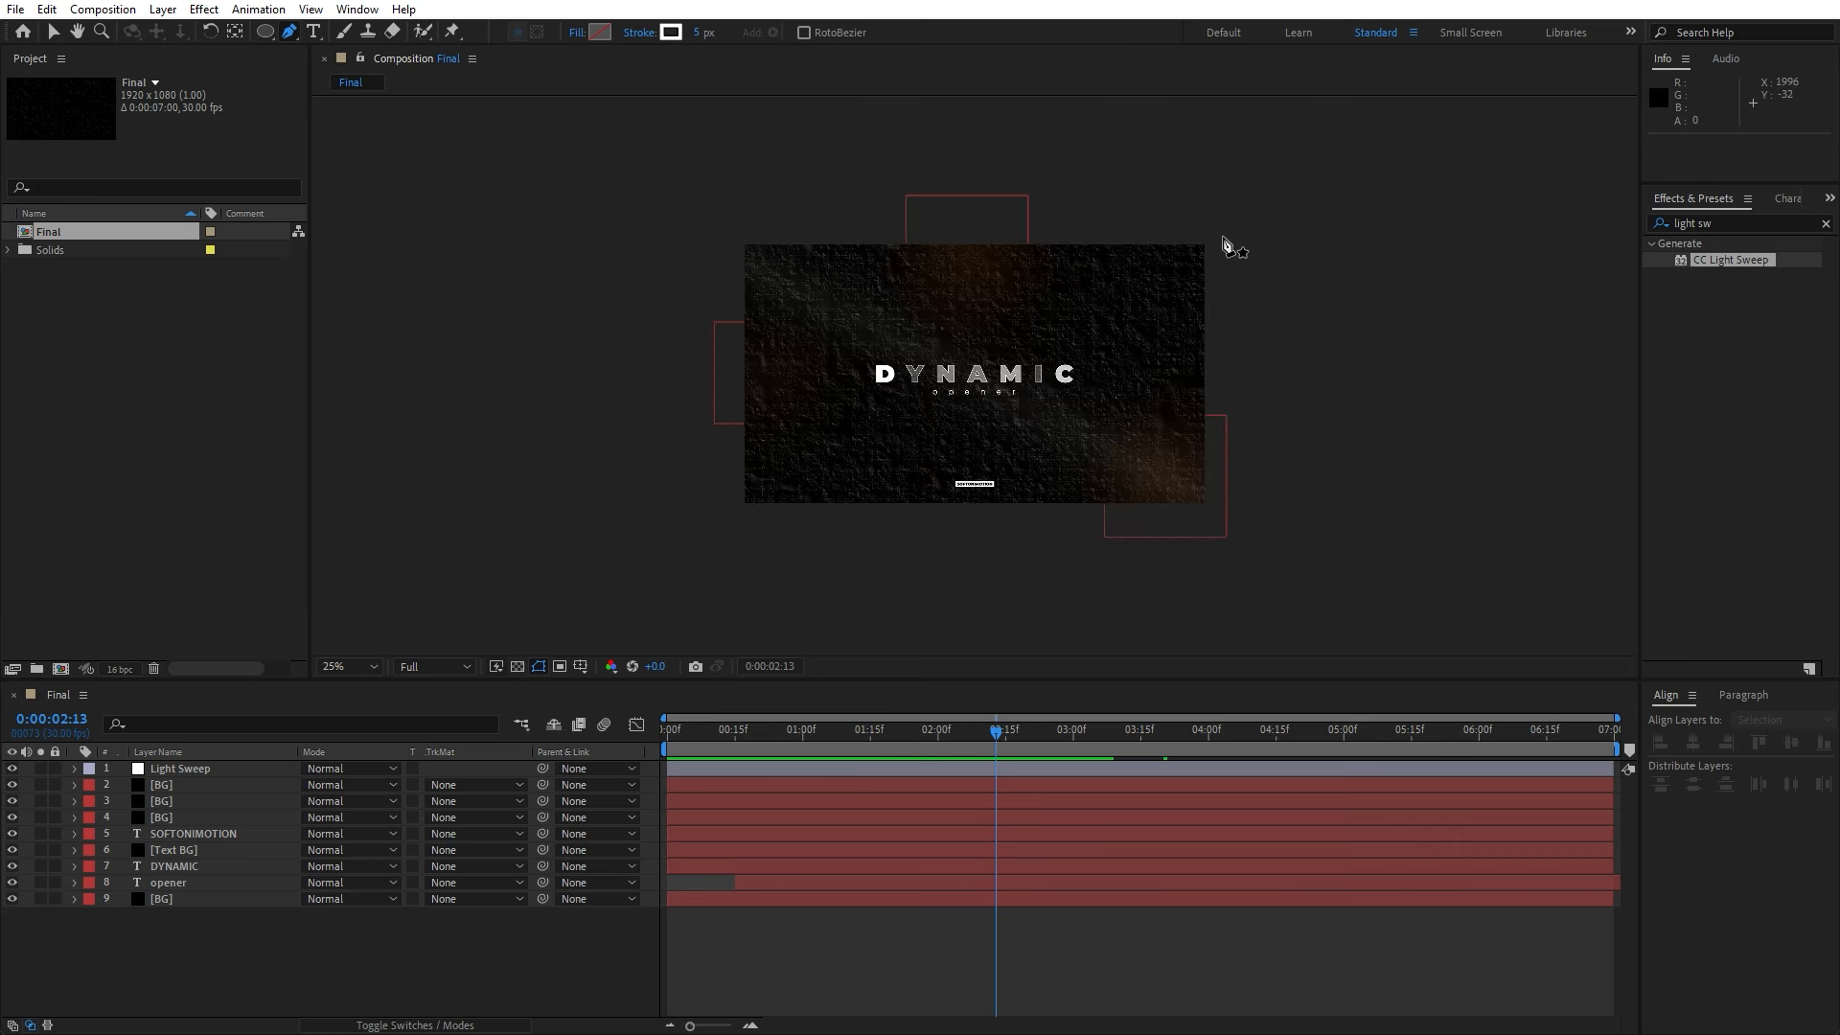
left_click(1256, 362)
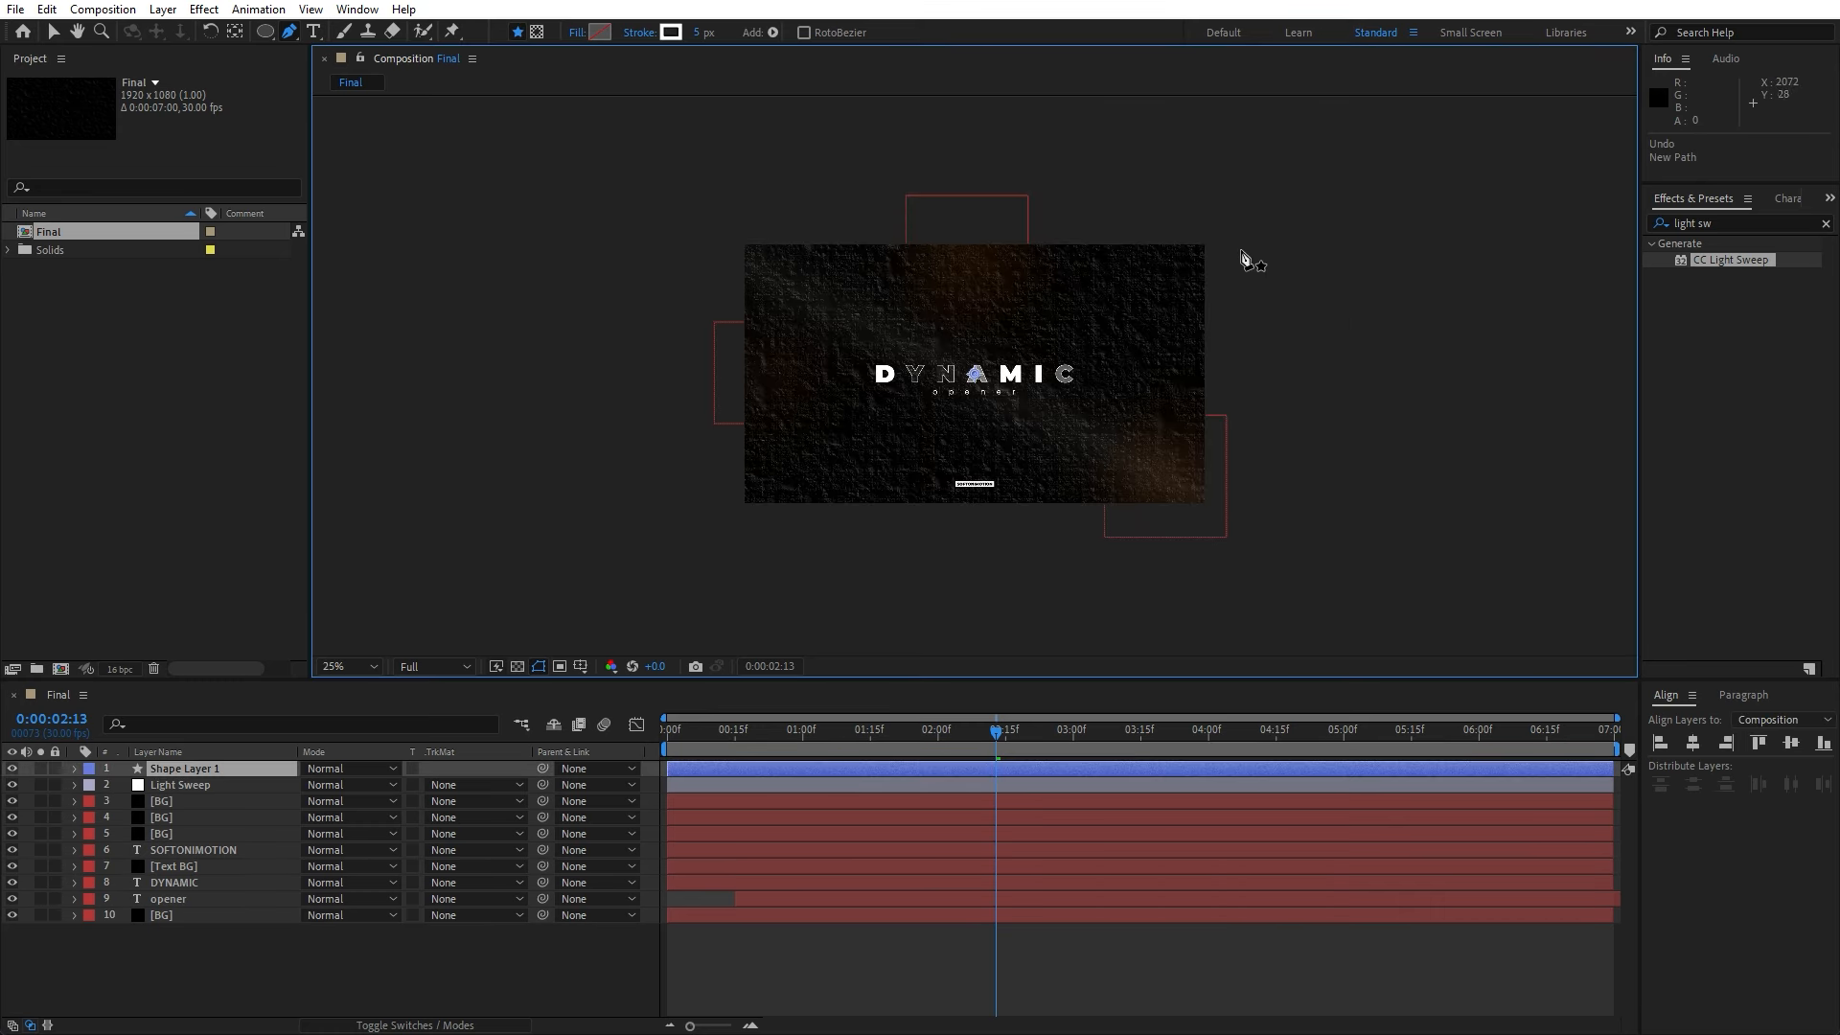
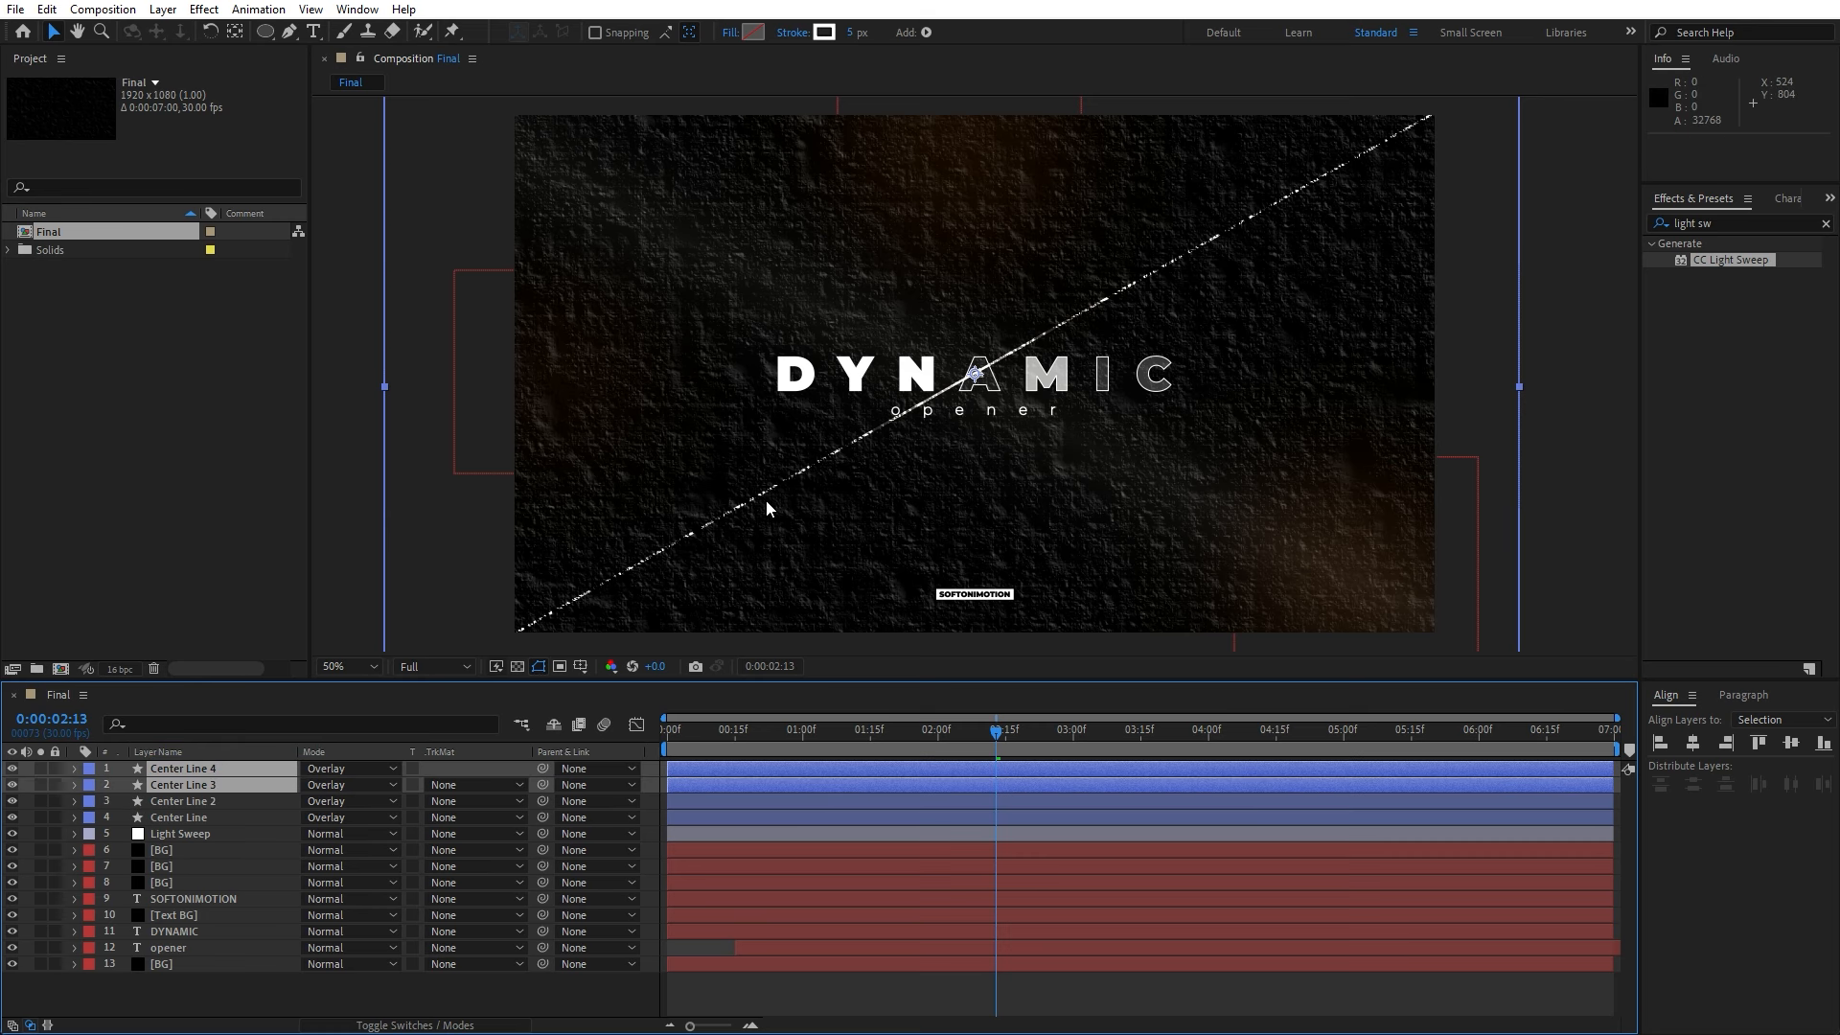
- Move Center Line 3 and Center Line 4 to about 1234, 790 and place a duplicated pair at about 716, 294
left_click_drag(977, 379, 1107, 496)
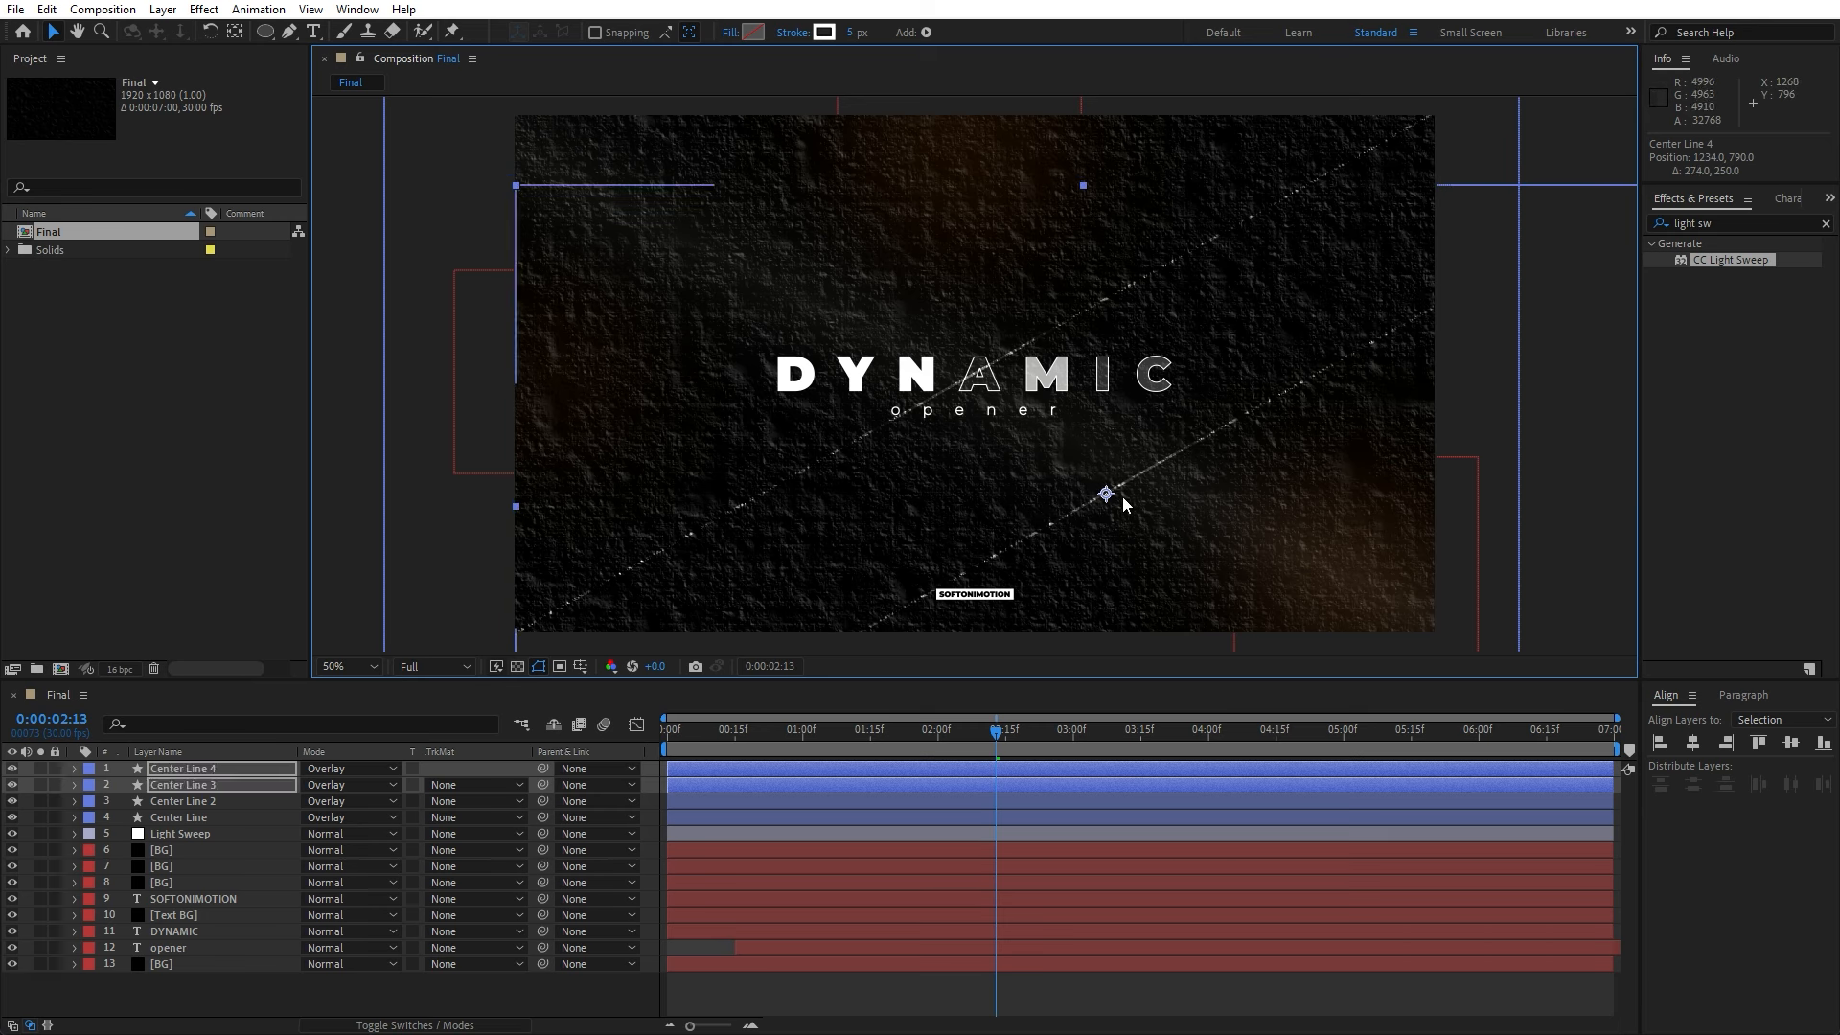
key("ctrl+d")
left_click_drag(1104, 495, 858, 256)
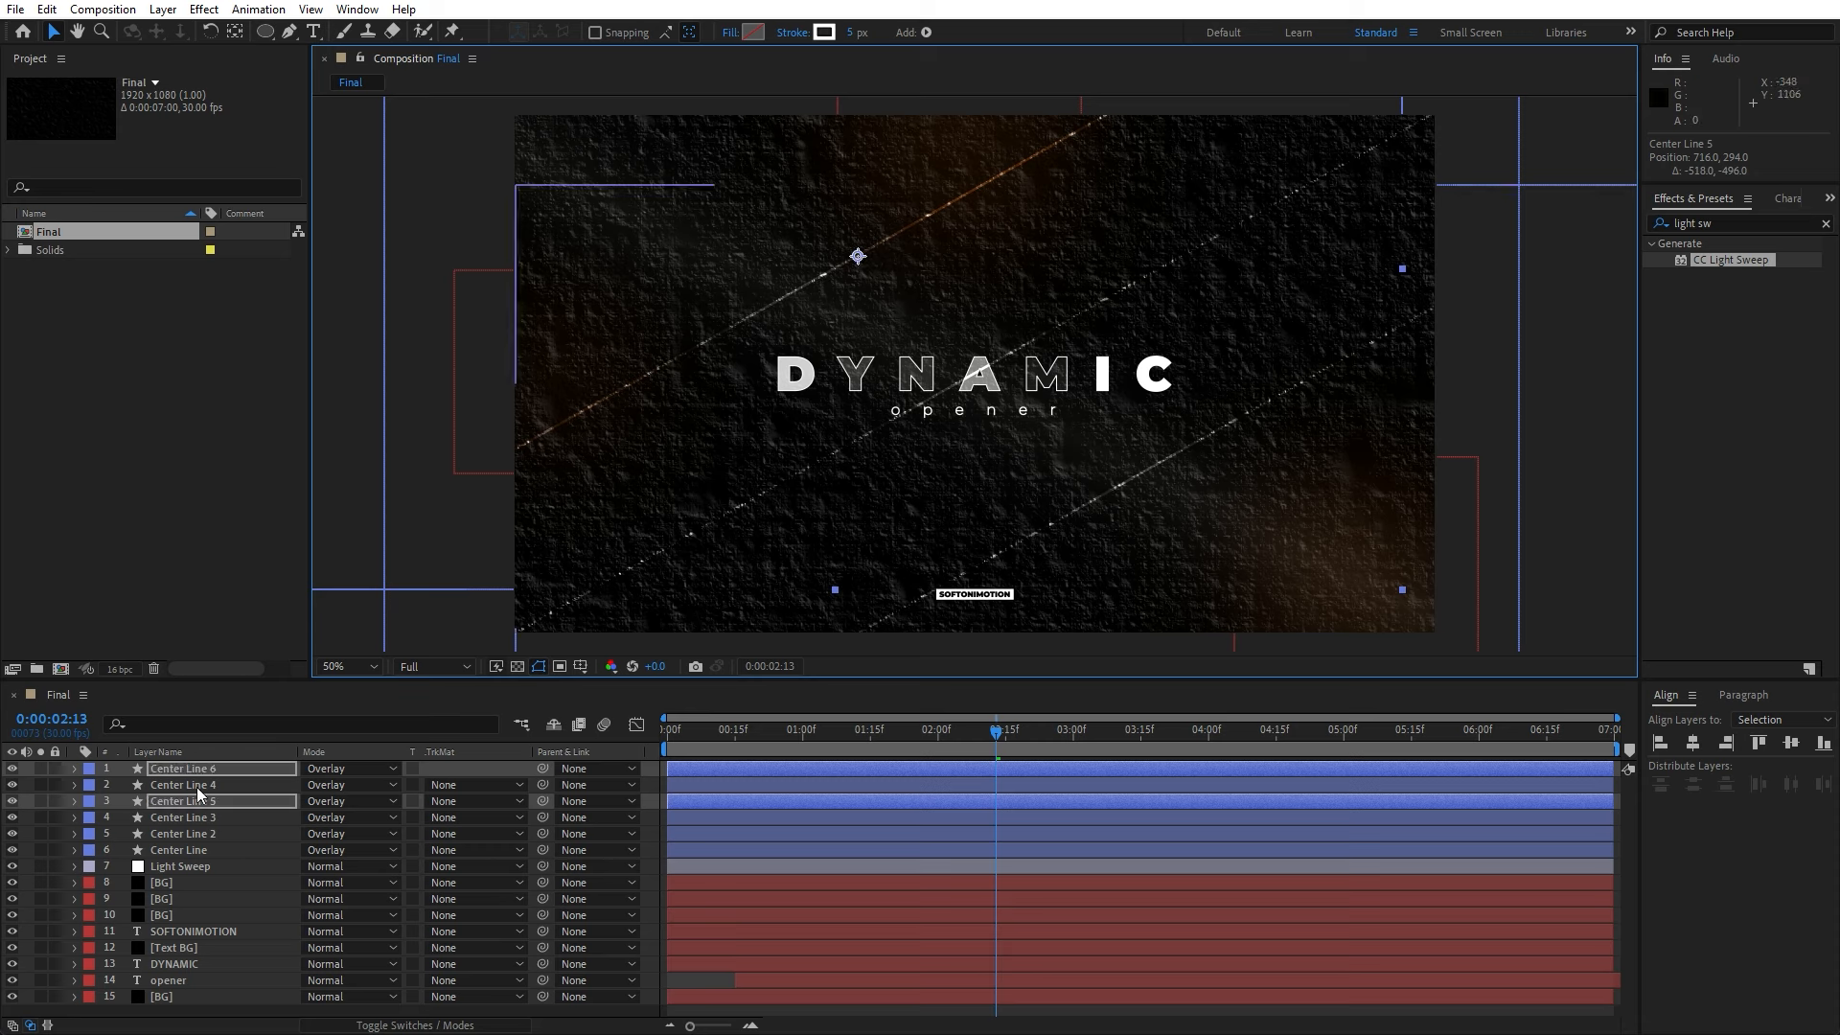
- Stack Center Line 5 directly below Center Line 6, and place a duplicate of the pair at about 394, 96
left_click_drag(197, 808, 221, 784)
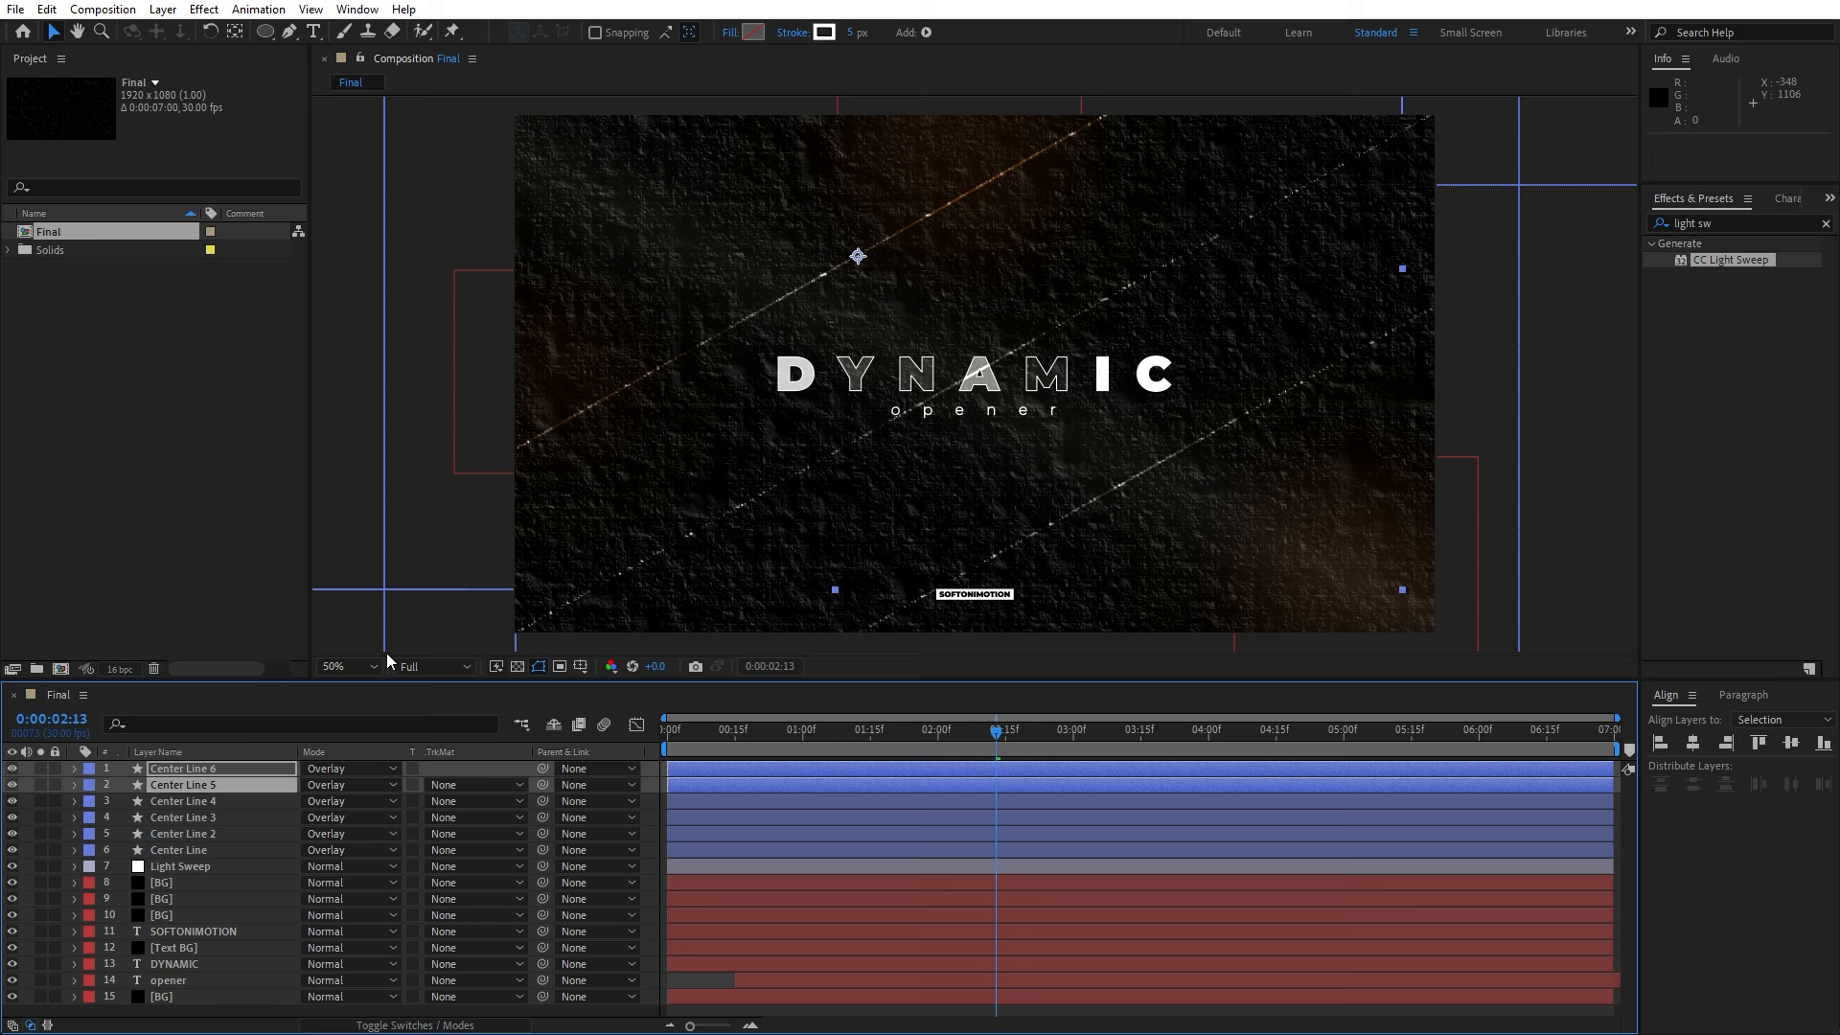
key("ctrl+d")
left_click_drag(863, 266, 703, 161)
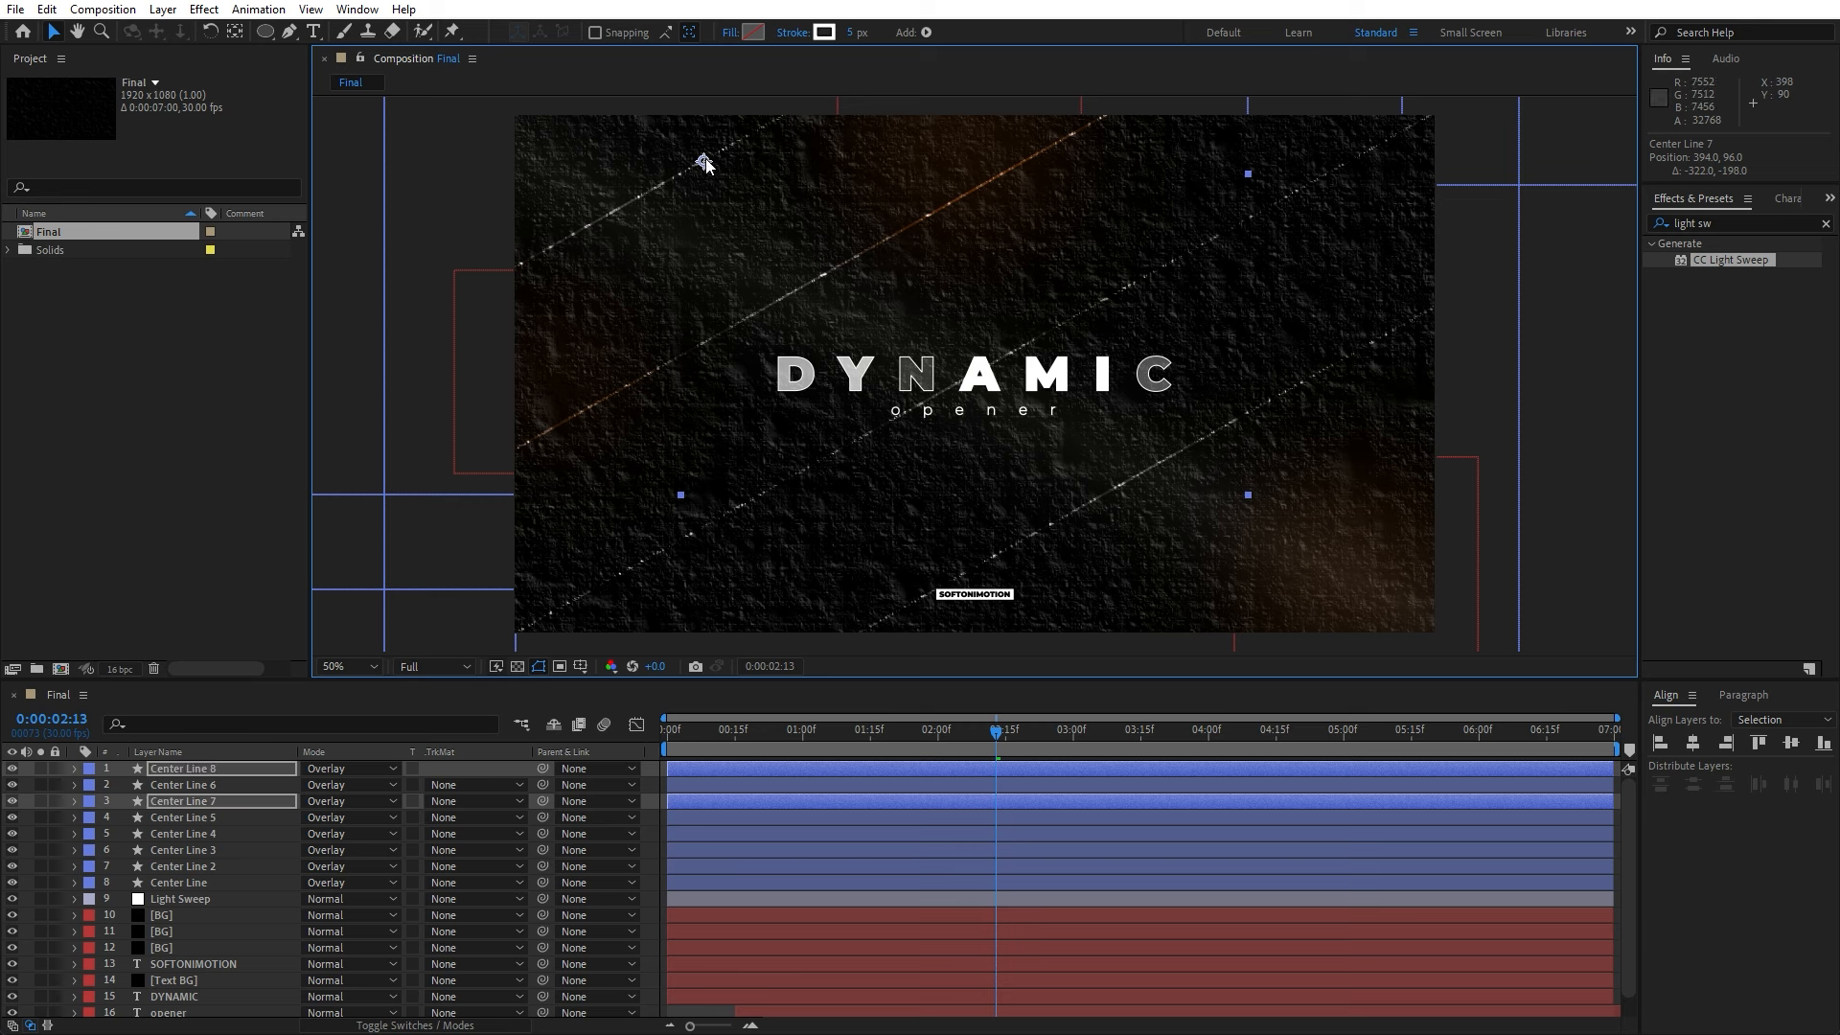
- Stack Center Line 7 directly below Center Line 8, and place a duplicate of the pair at about 1590, 948
left_click(191, 834)
left_click_drag(197, 802, 222, 779)
left_click(203, 768, "ctrl")
key("ctrl+d")
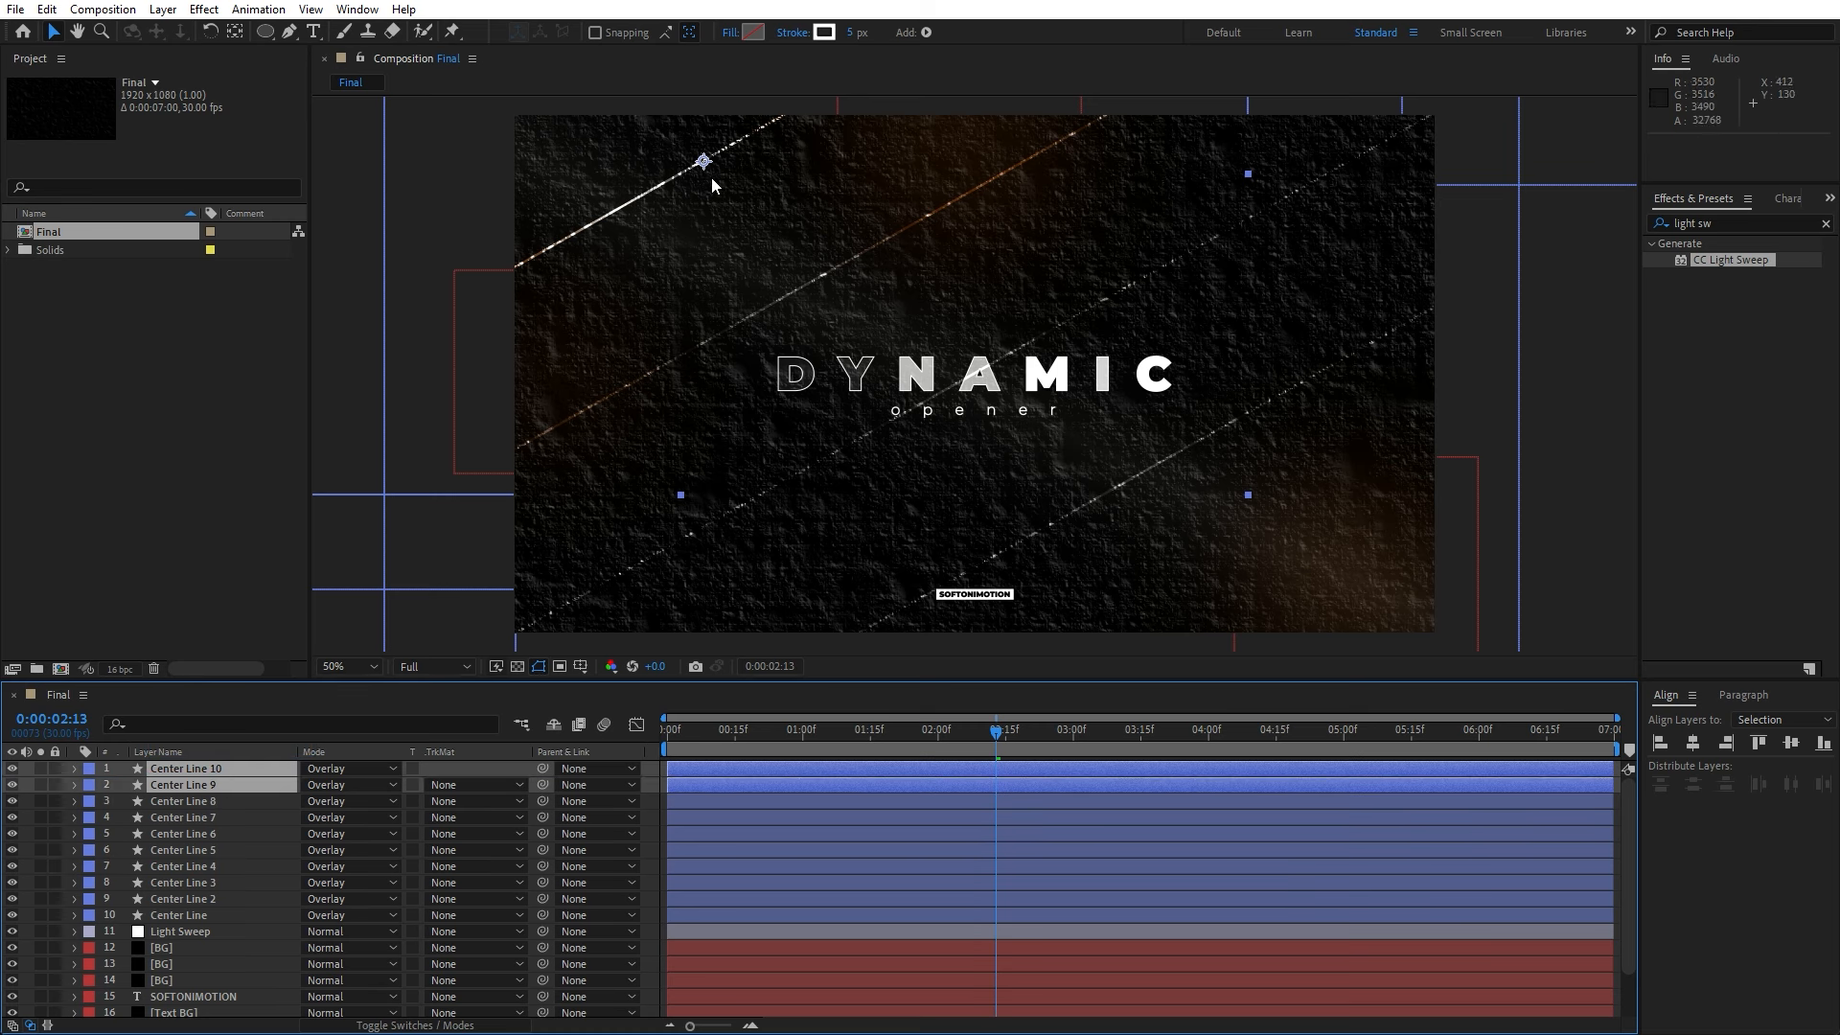
left_click_drag(707, 163, 1277, 572)
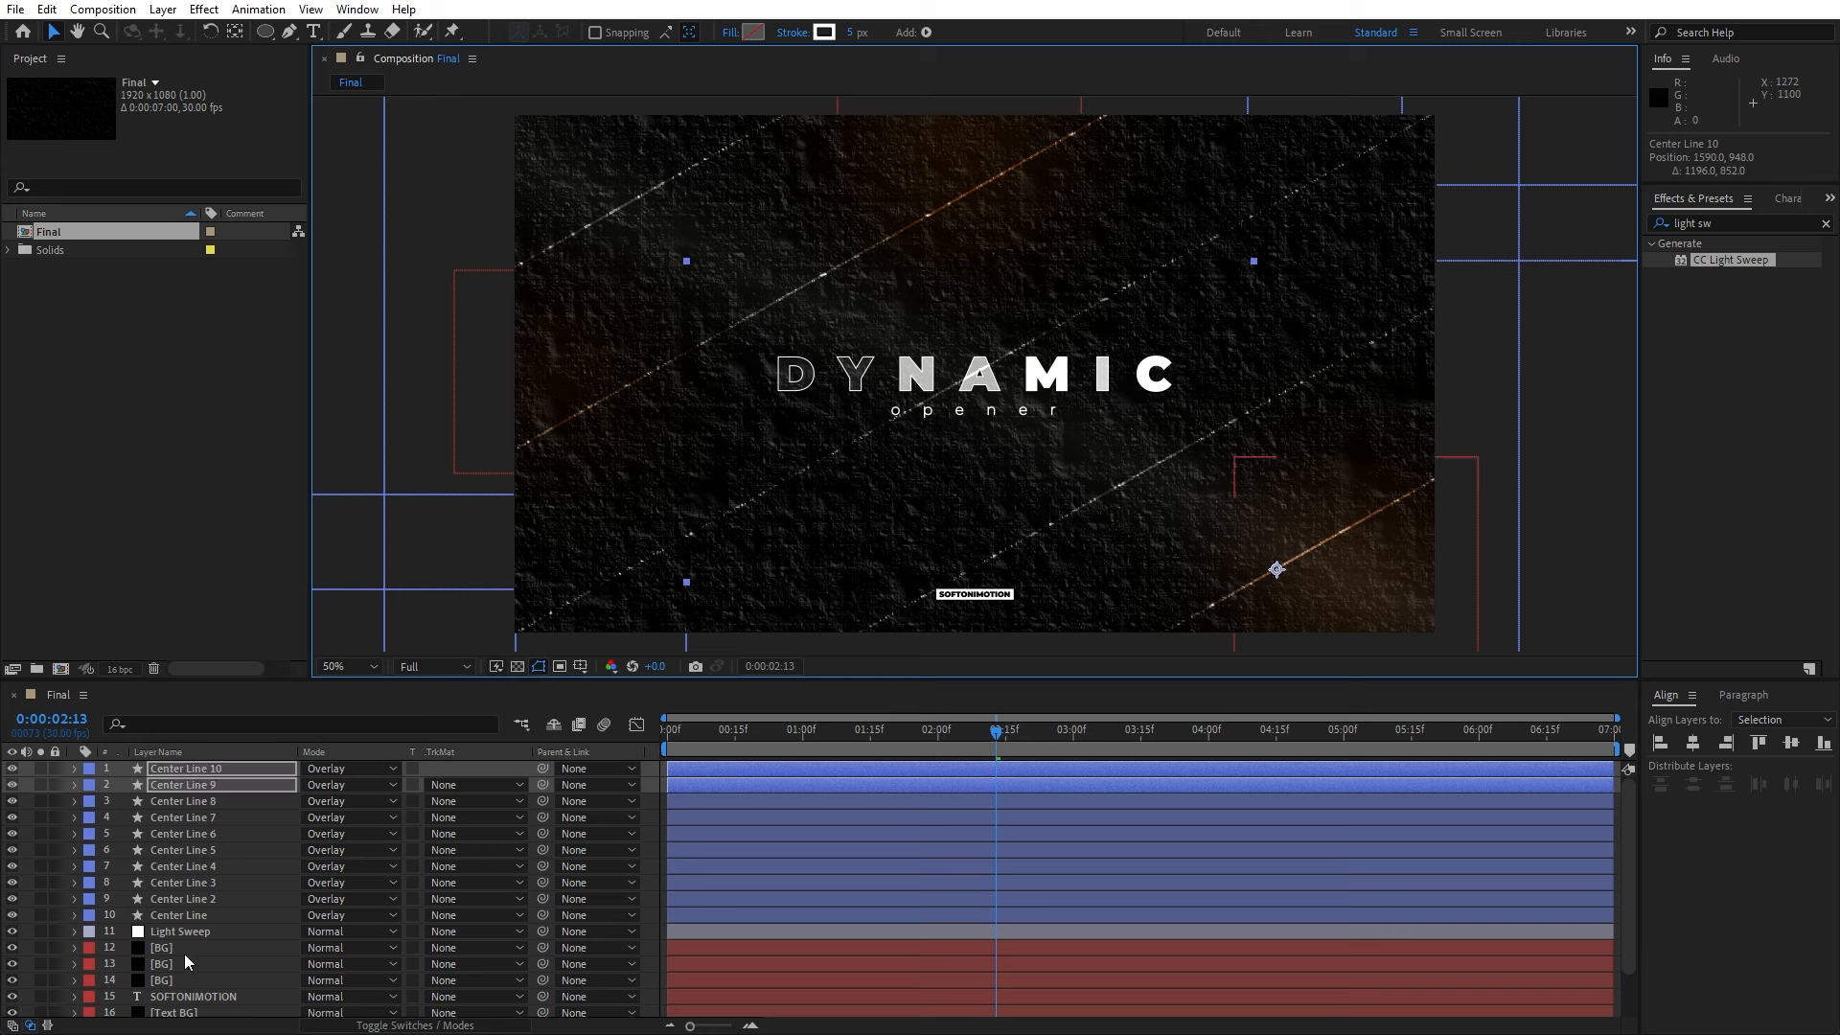
- Rename Center Line 3 as Middle Right Line 01 and Center Line 4 as Middle Right Line 02
left_click(217, 888)
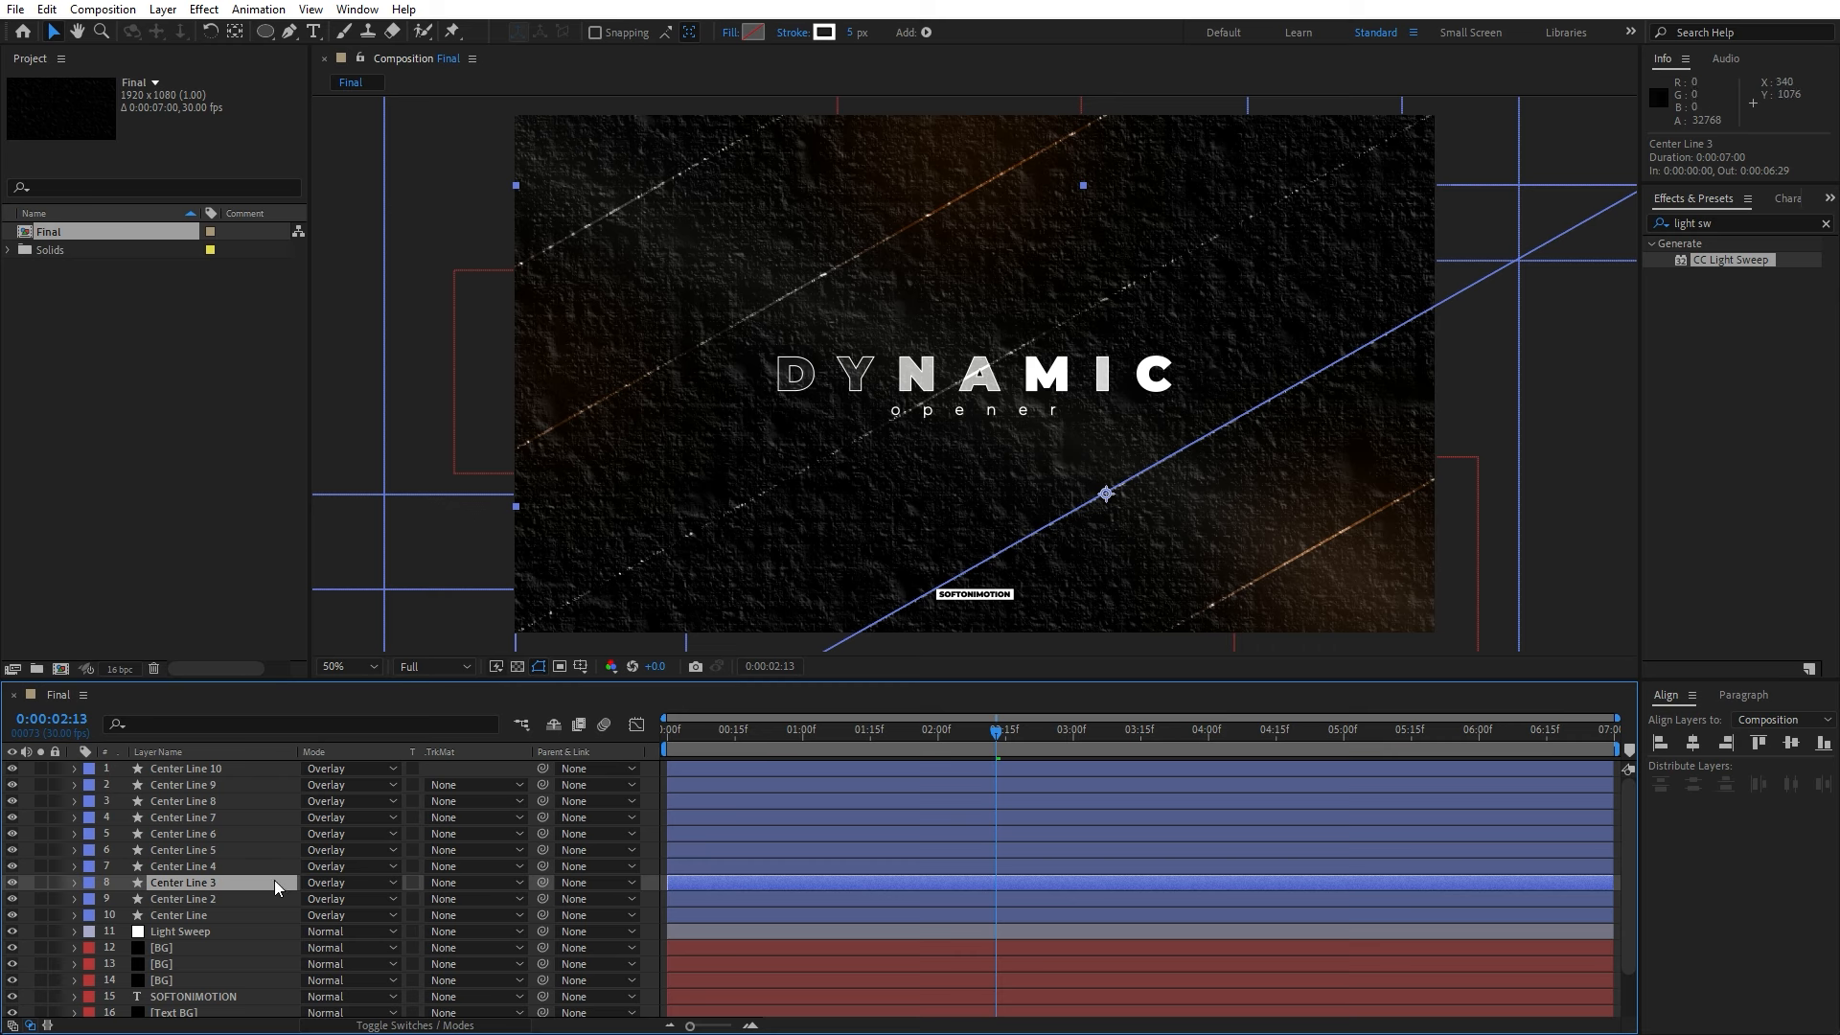
key("Return")
type("Middle Right Line 01")
left_click(228, 868)
key("Return")
type("Middle Right Line 02")
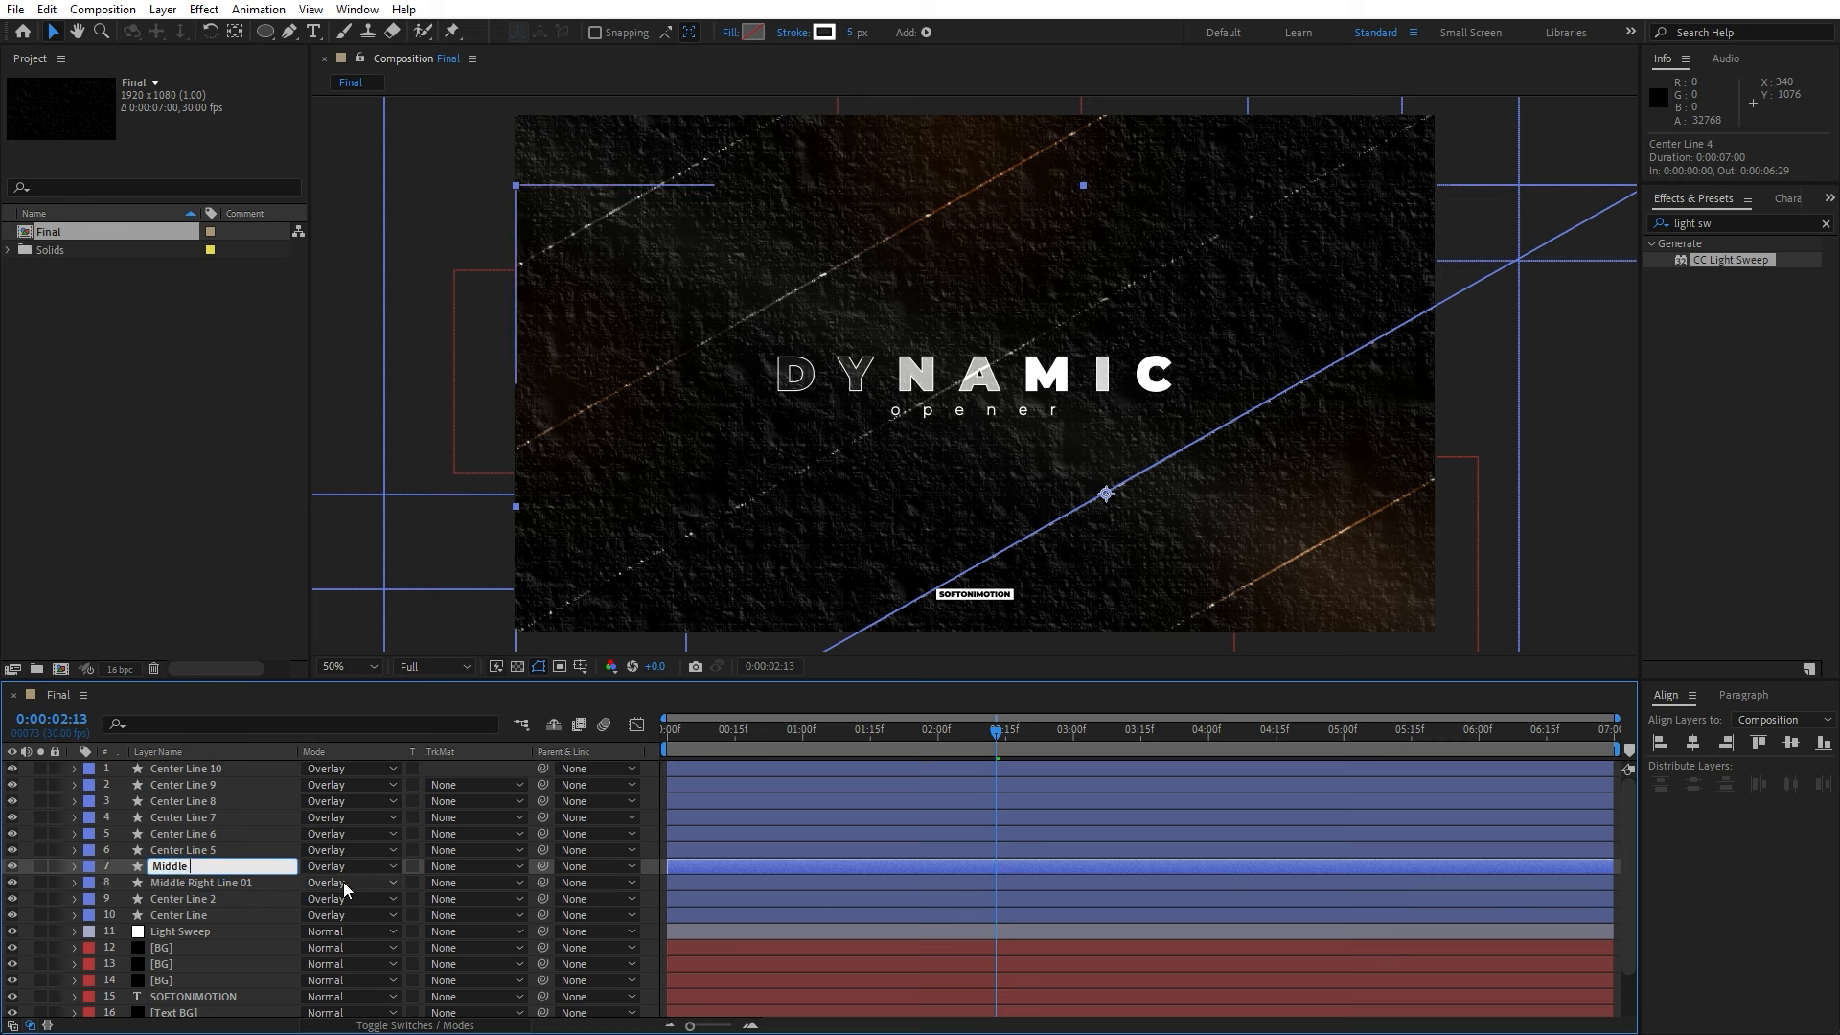
- Rename Center Line 5 as Middle Left Line 01 and Center Line 6 as Middle Left Line 02
left_click(228, 851)
key("Return")
type("Middle Left Line 01")
left_click(228, 833)
key("Return")
type("Middle Left Line 02")
- Rename Center Line 7 as Left Line 01 and Center Line 8 as Left Line 02
left_click(211, 816)
key("Return")
type("Left Line 01")
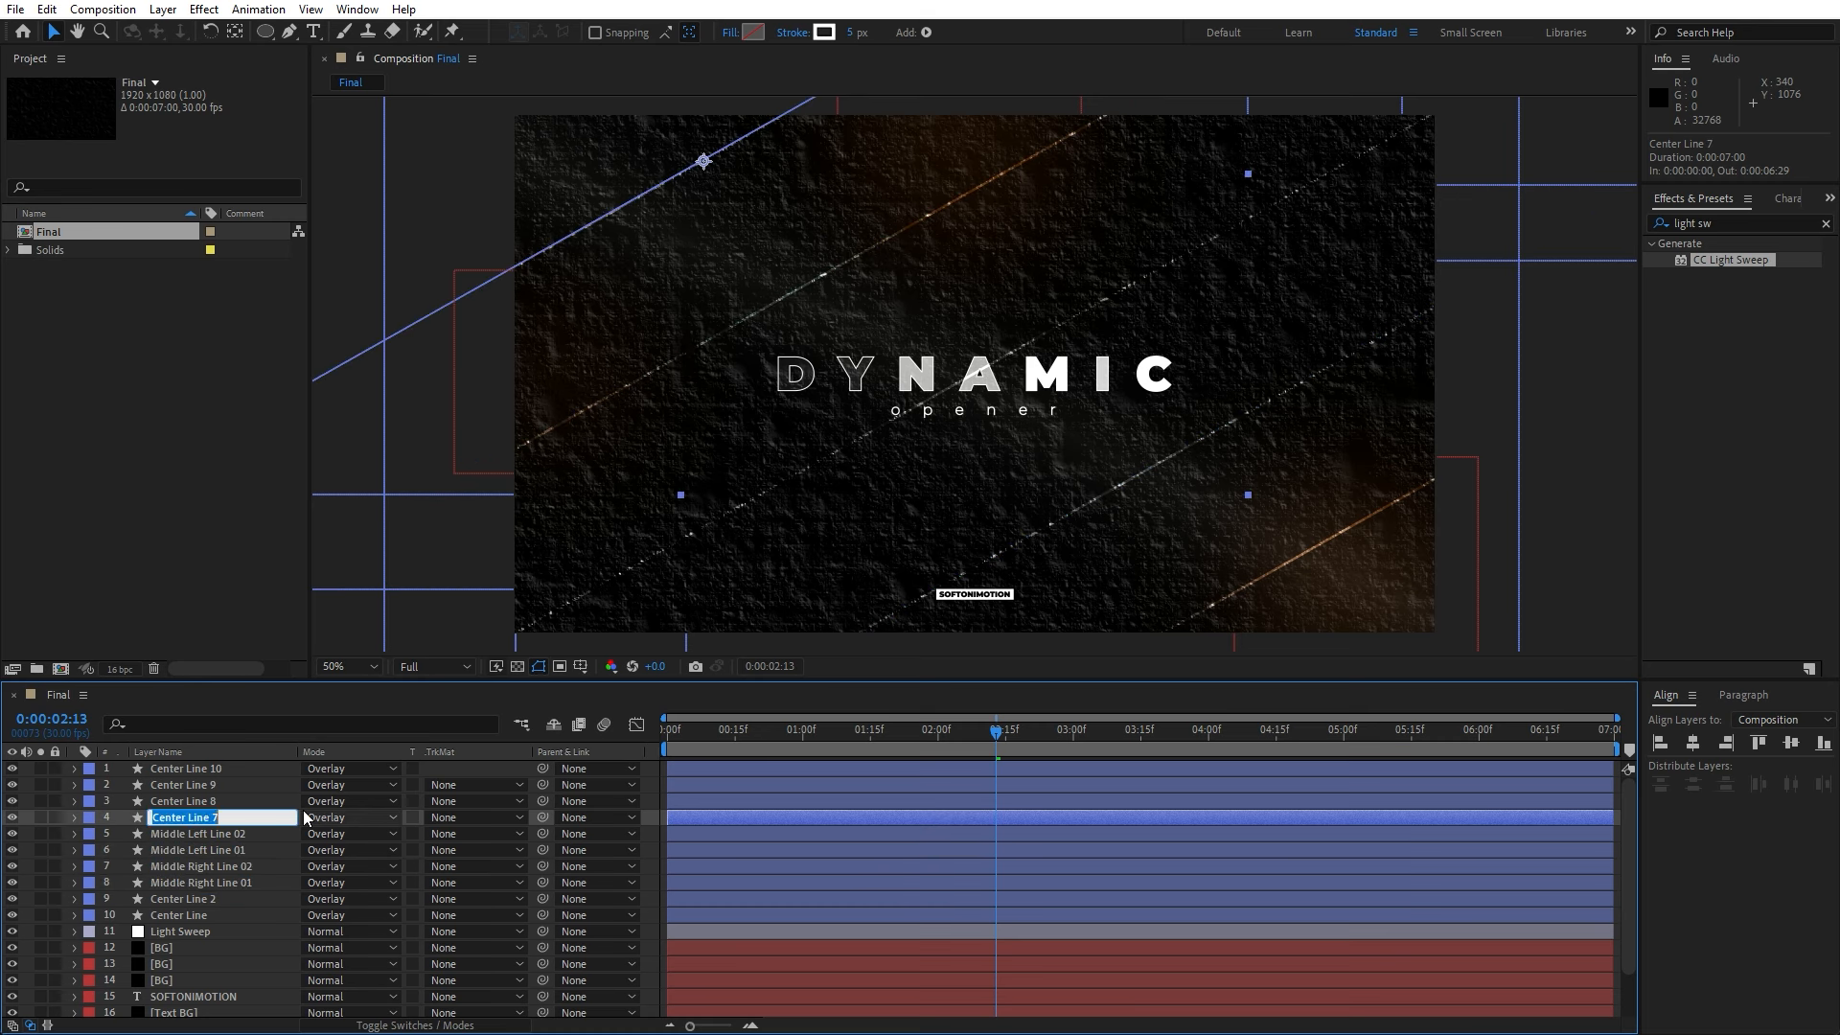
left_click(223, 802)
key("Return")
type("Left Line 02")
- Rename Center Line 9 as Right Line 01 and Center Line 10 as Right Line 02
left_click(228, 785)
key("Return")
type("Right Line 01")
left_click(228, 768)
key("Return")
type("Right Line 02")
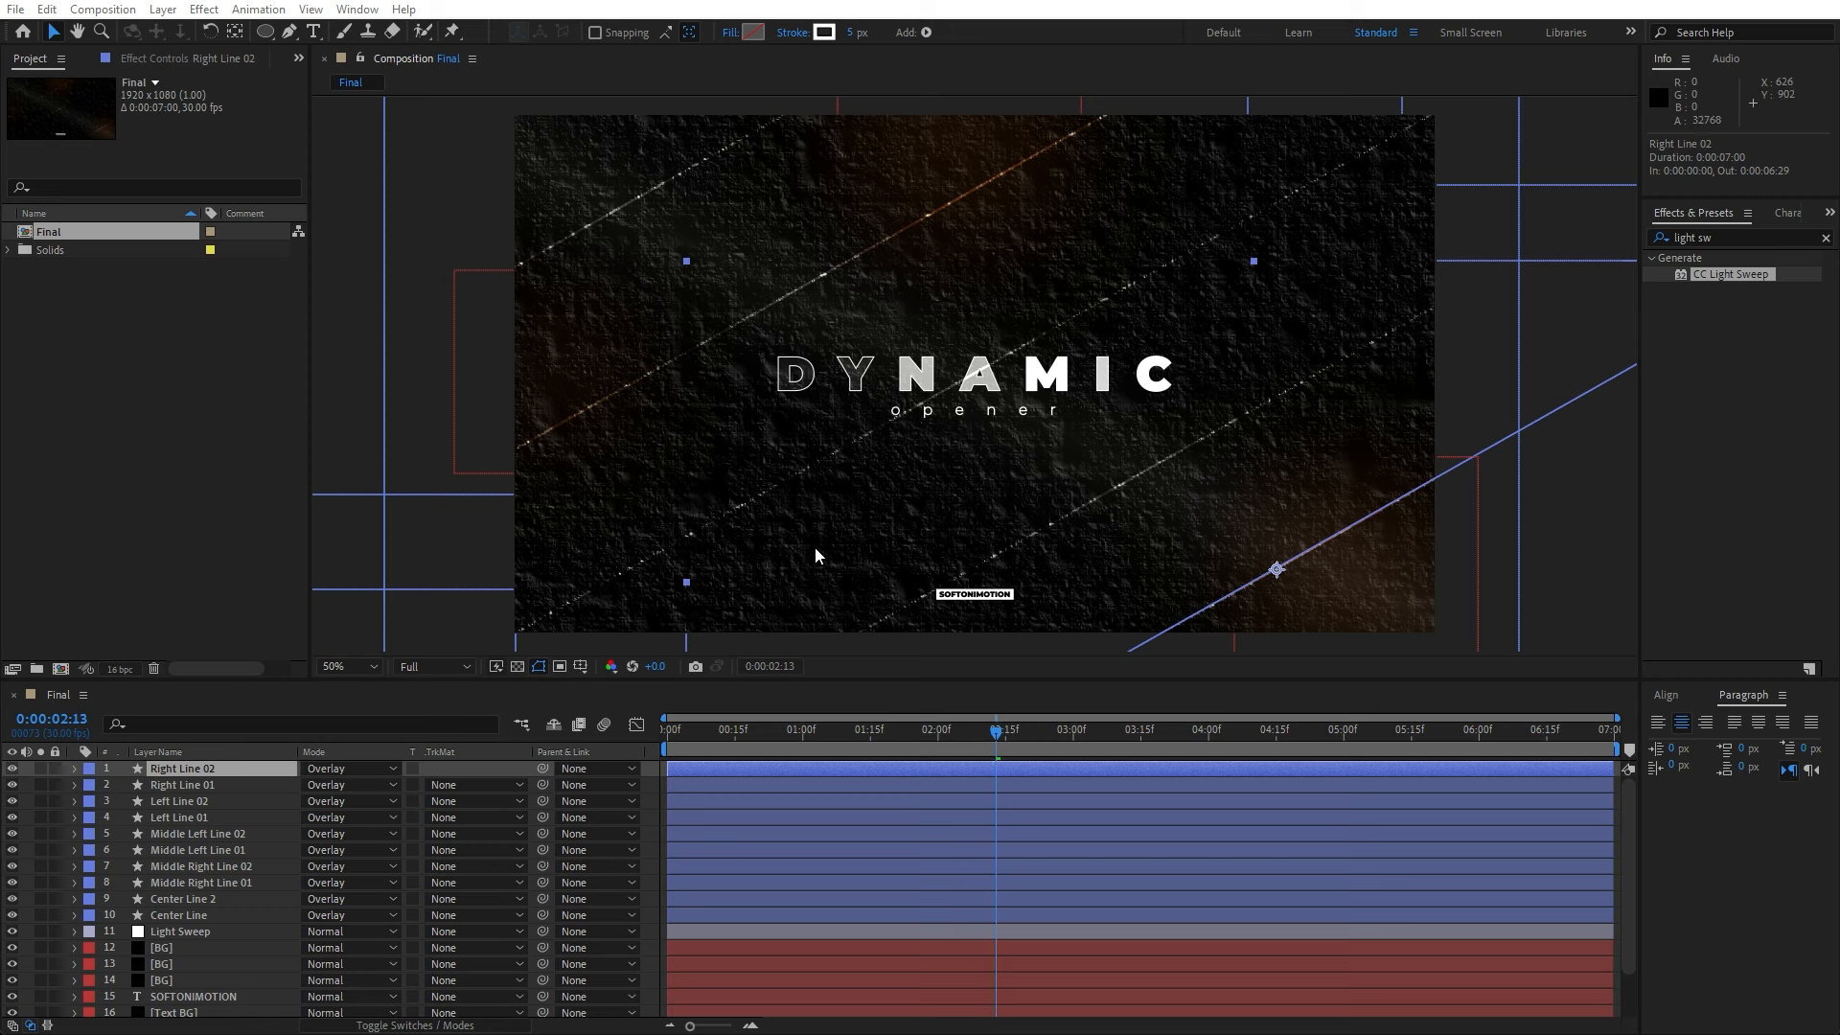
- Rename the three orange glow BG layers as Light 01, Light 02 and Light 03, from the lowest layer upward
left_click(194, 979)
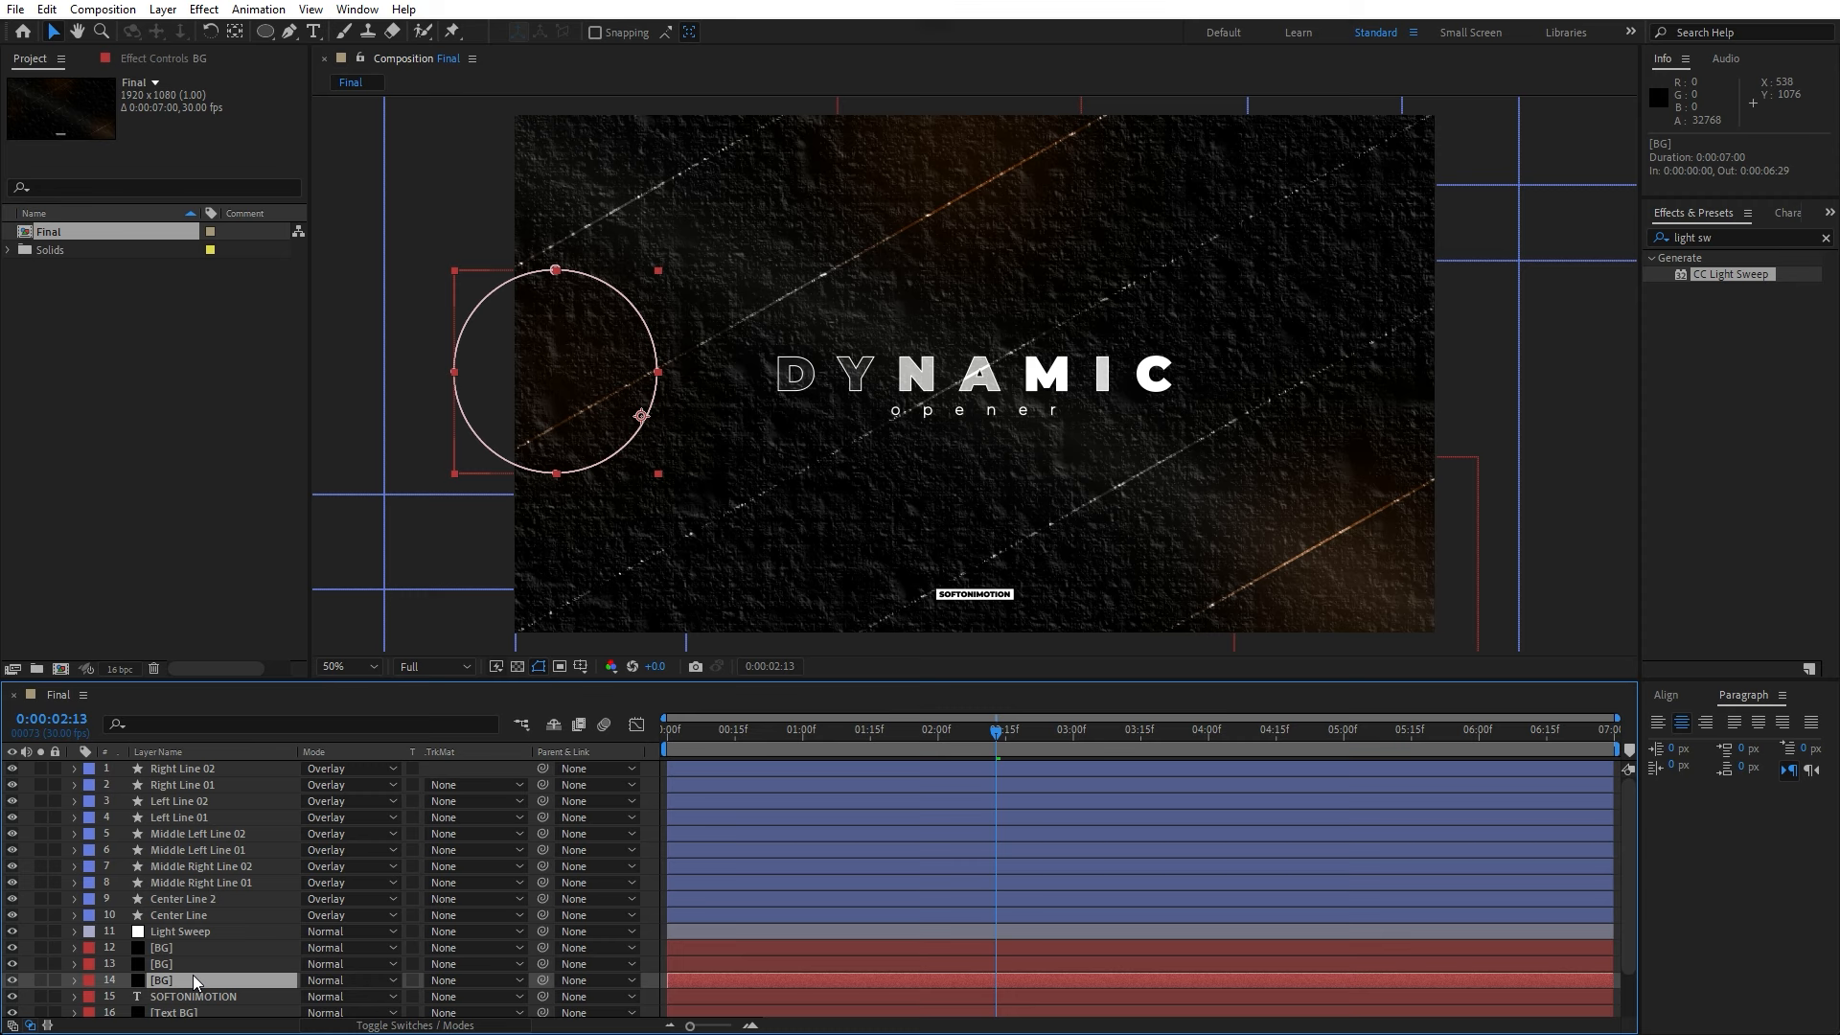
key("Return")
type("Light 01")
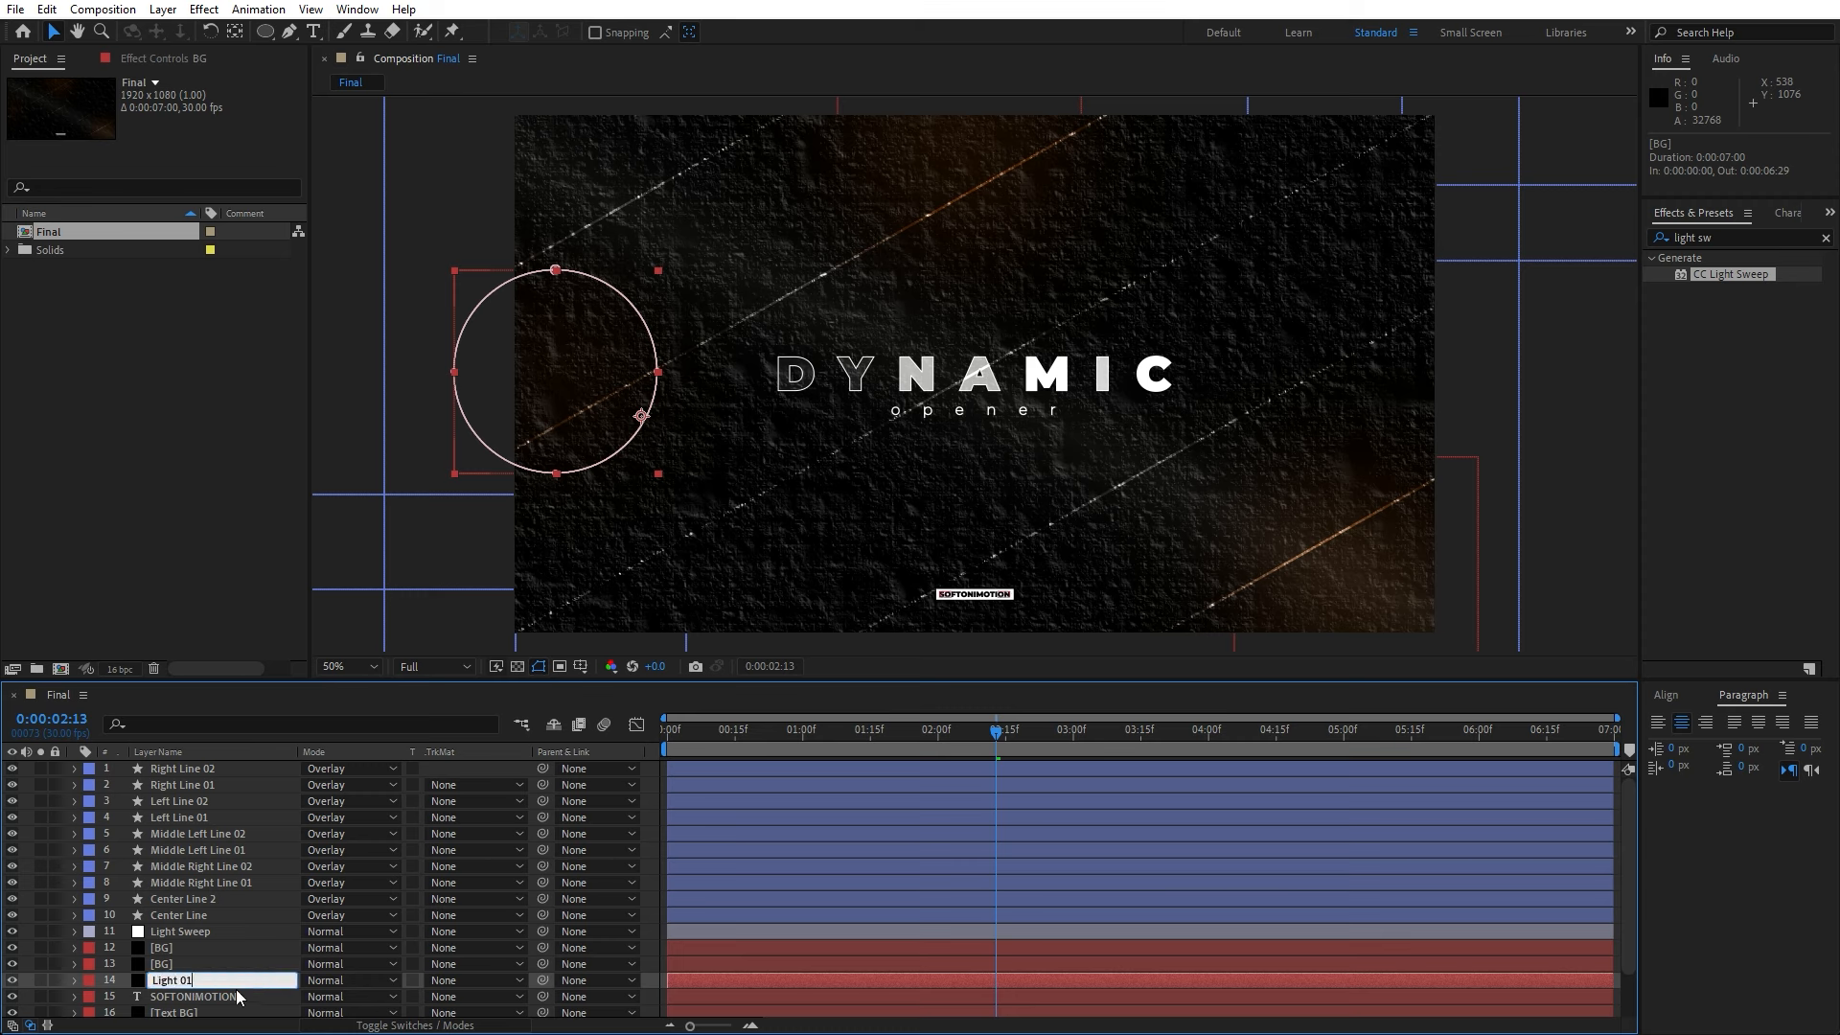
key("ctrl+a")
key("ctrl+c")
left_click(165, 959)
key("Return")
key("ctrl+v")
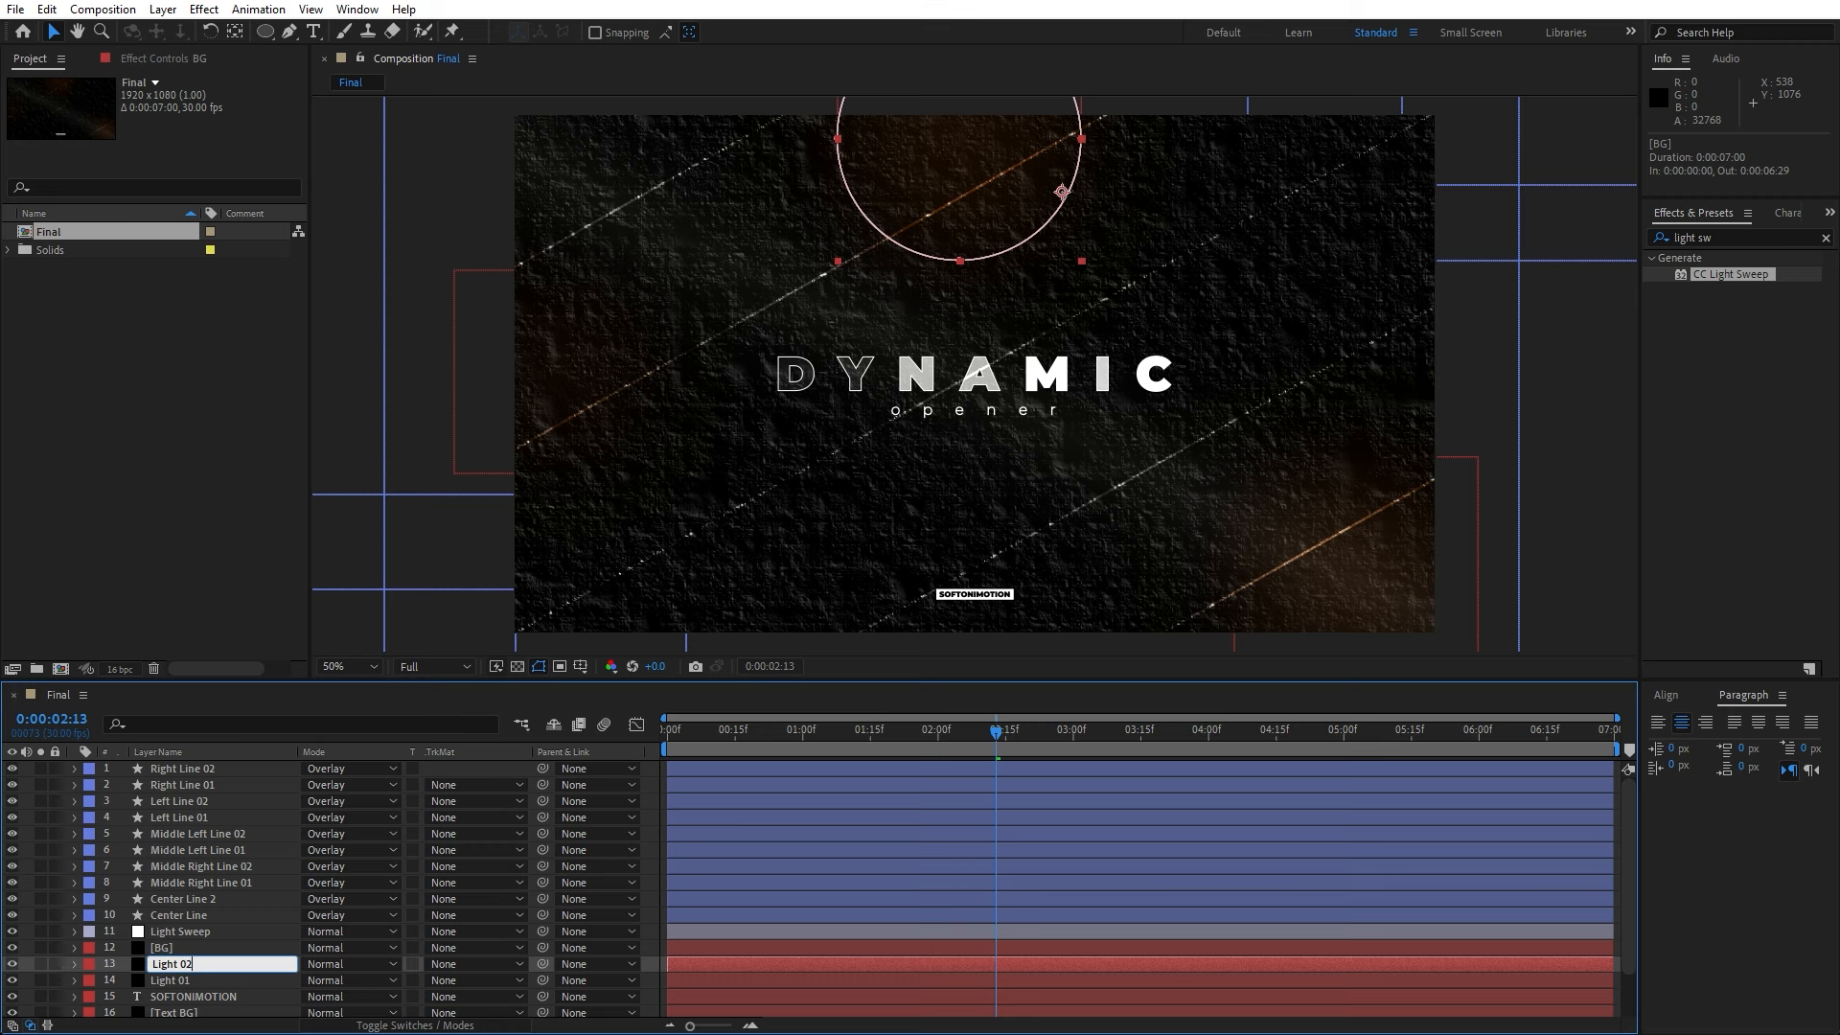
key("Return")
key("ctrl+d")
key("Return")
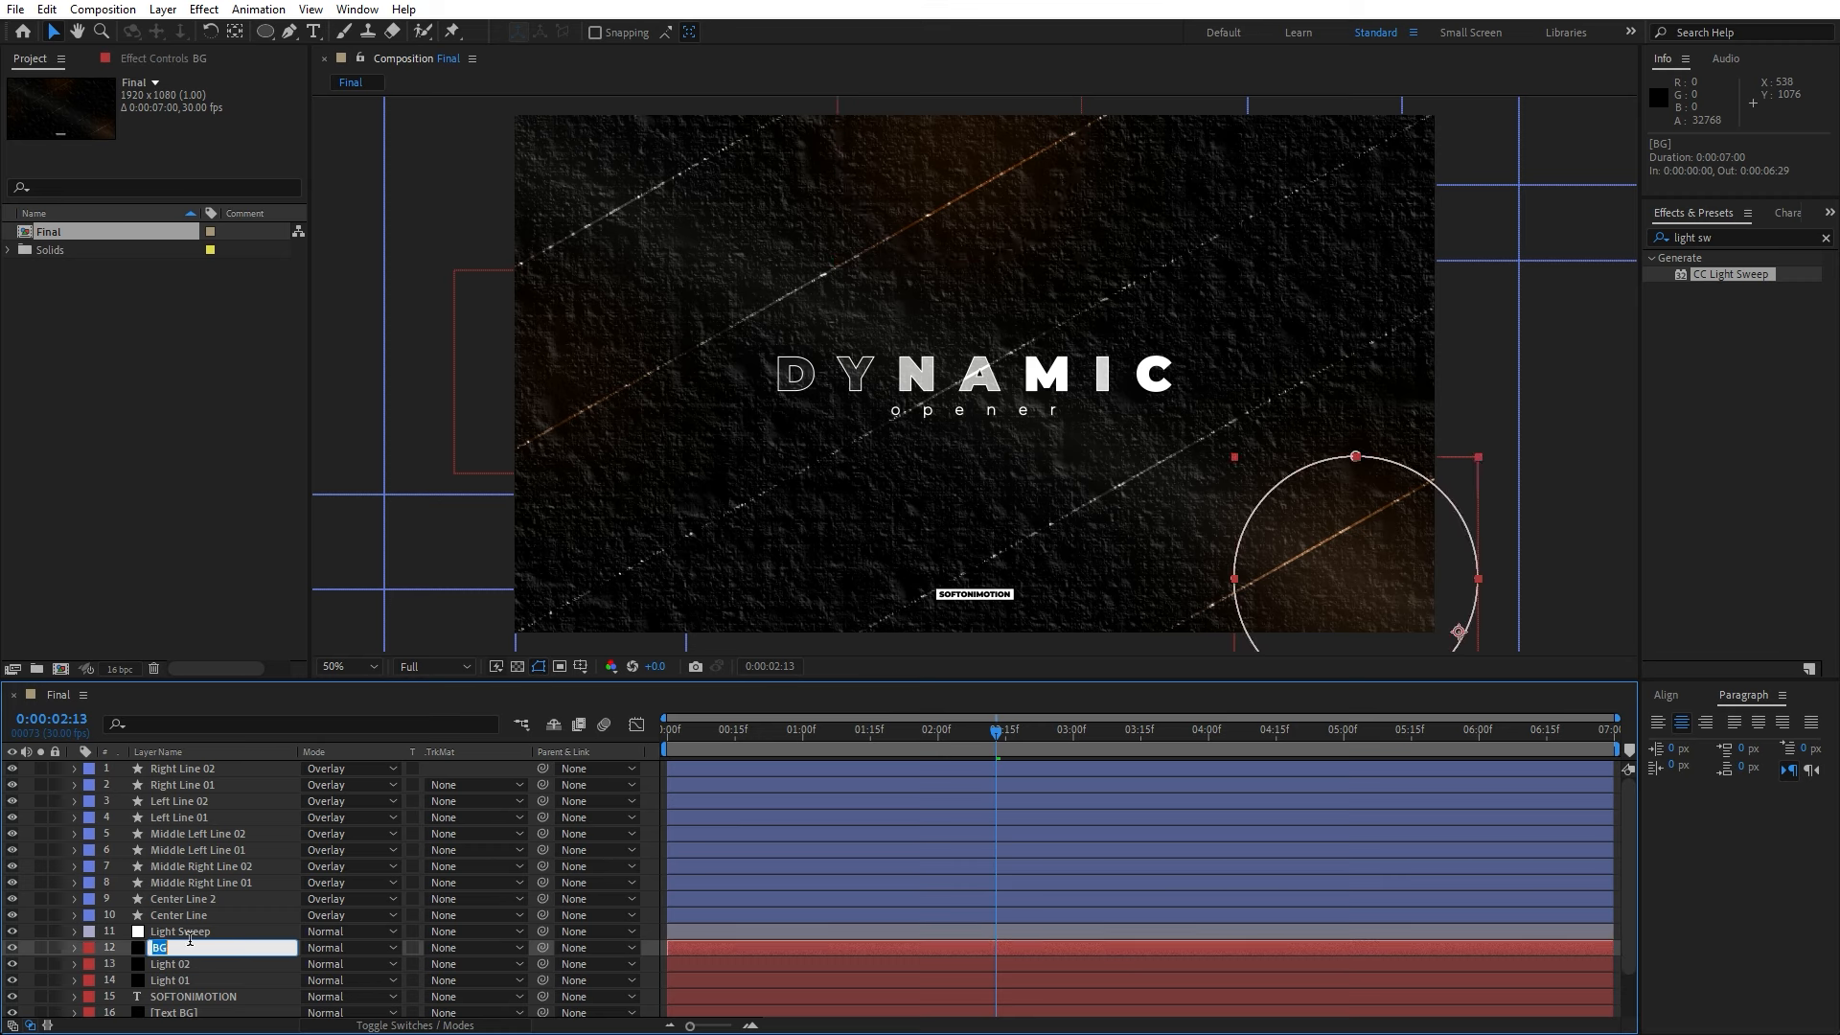
left_click(226, 917)
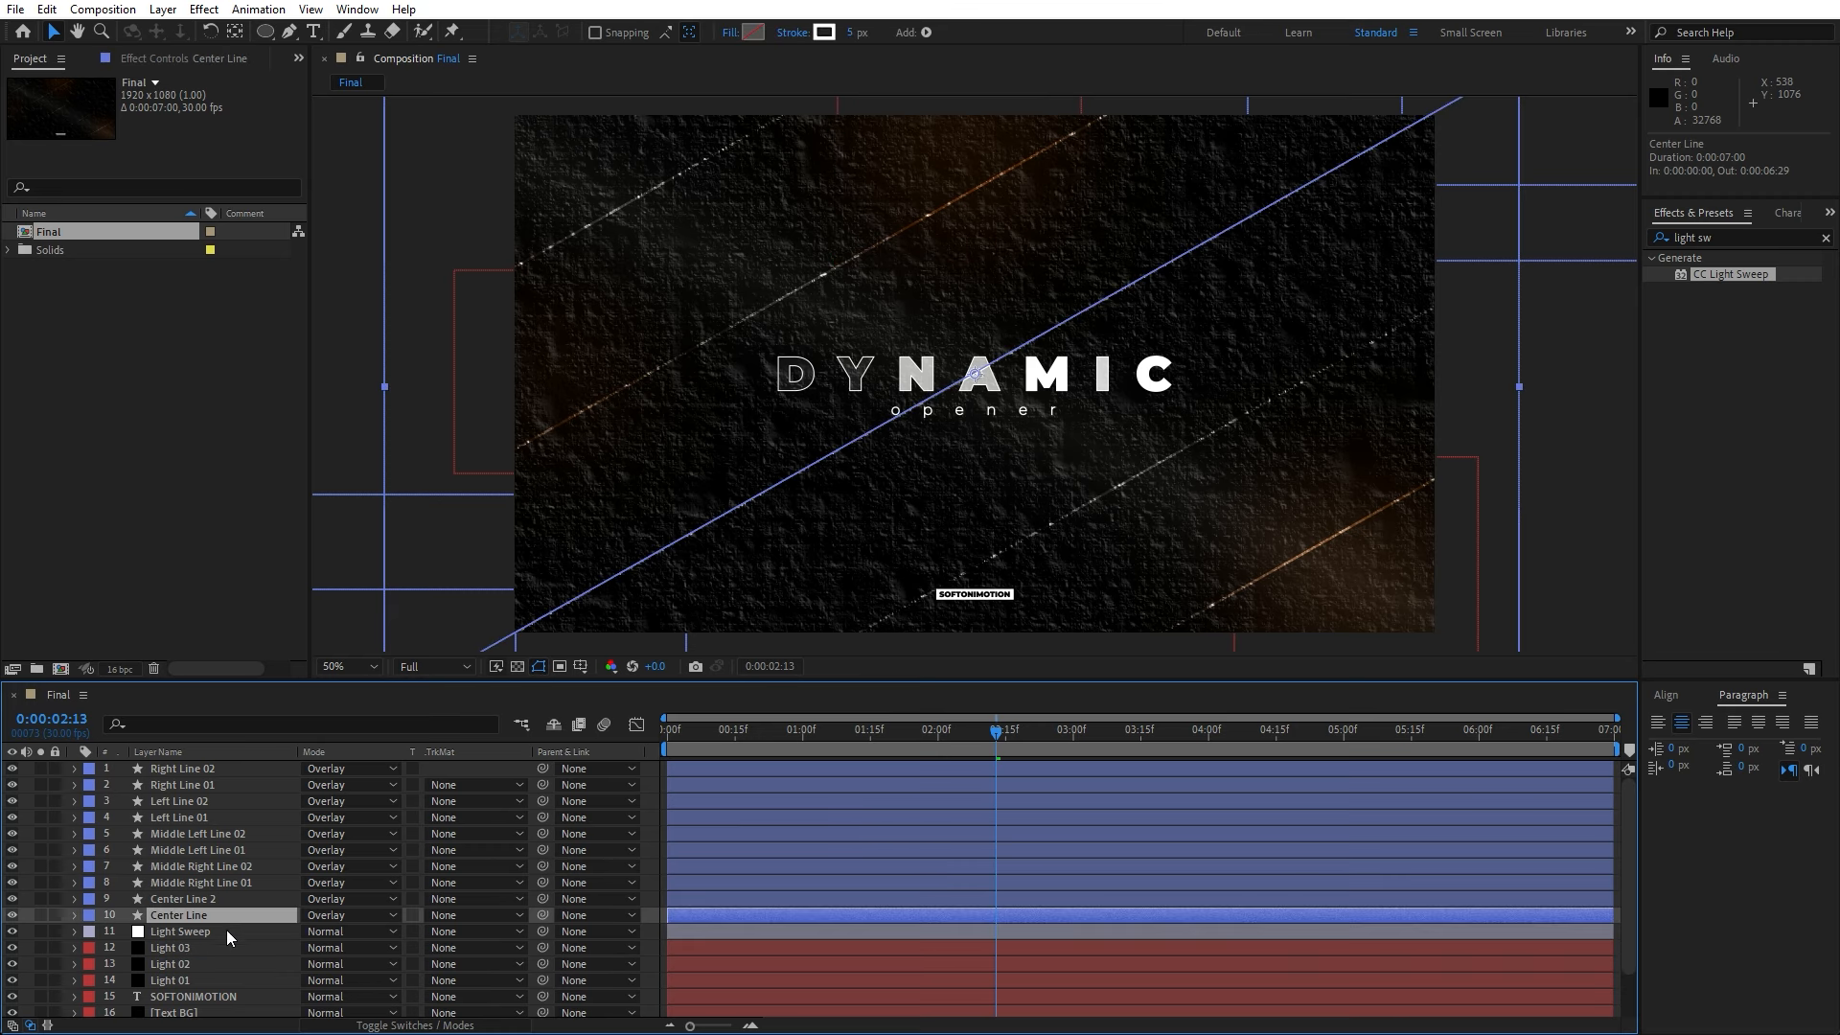
- Duplicate Light 03, place the copy at the top of the layer stack and rename it Venetian Blinds
left_click(196, 949)
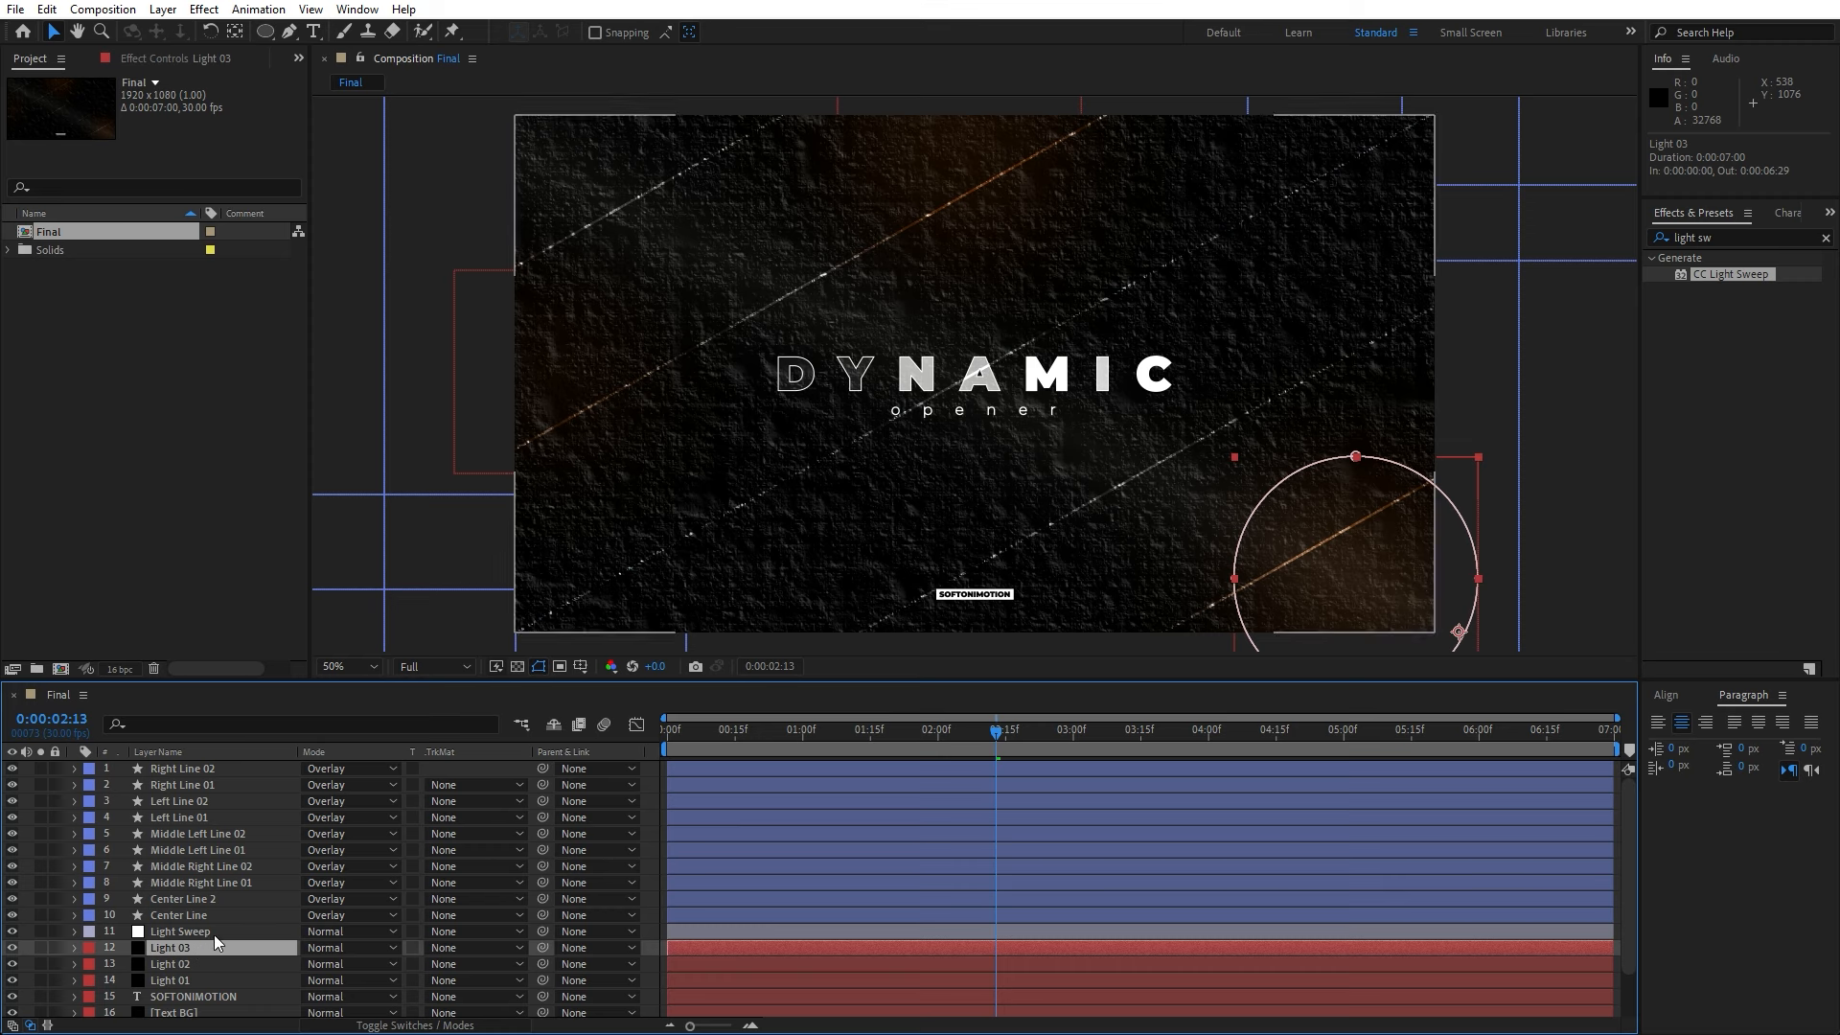
key("ctrl+d")
left_click_drag(182, 952, 228, 768)
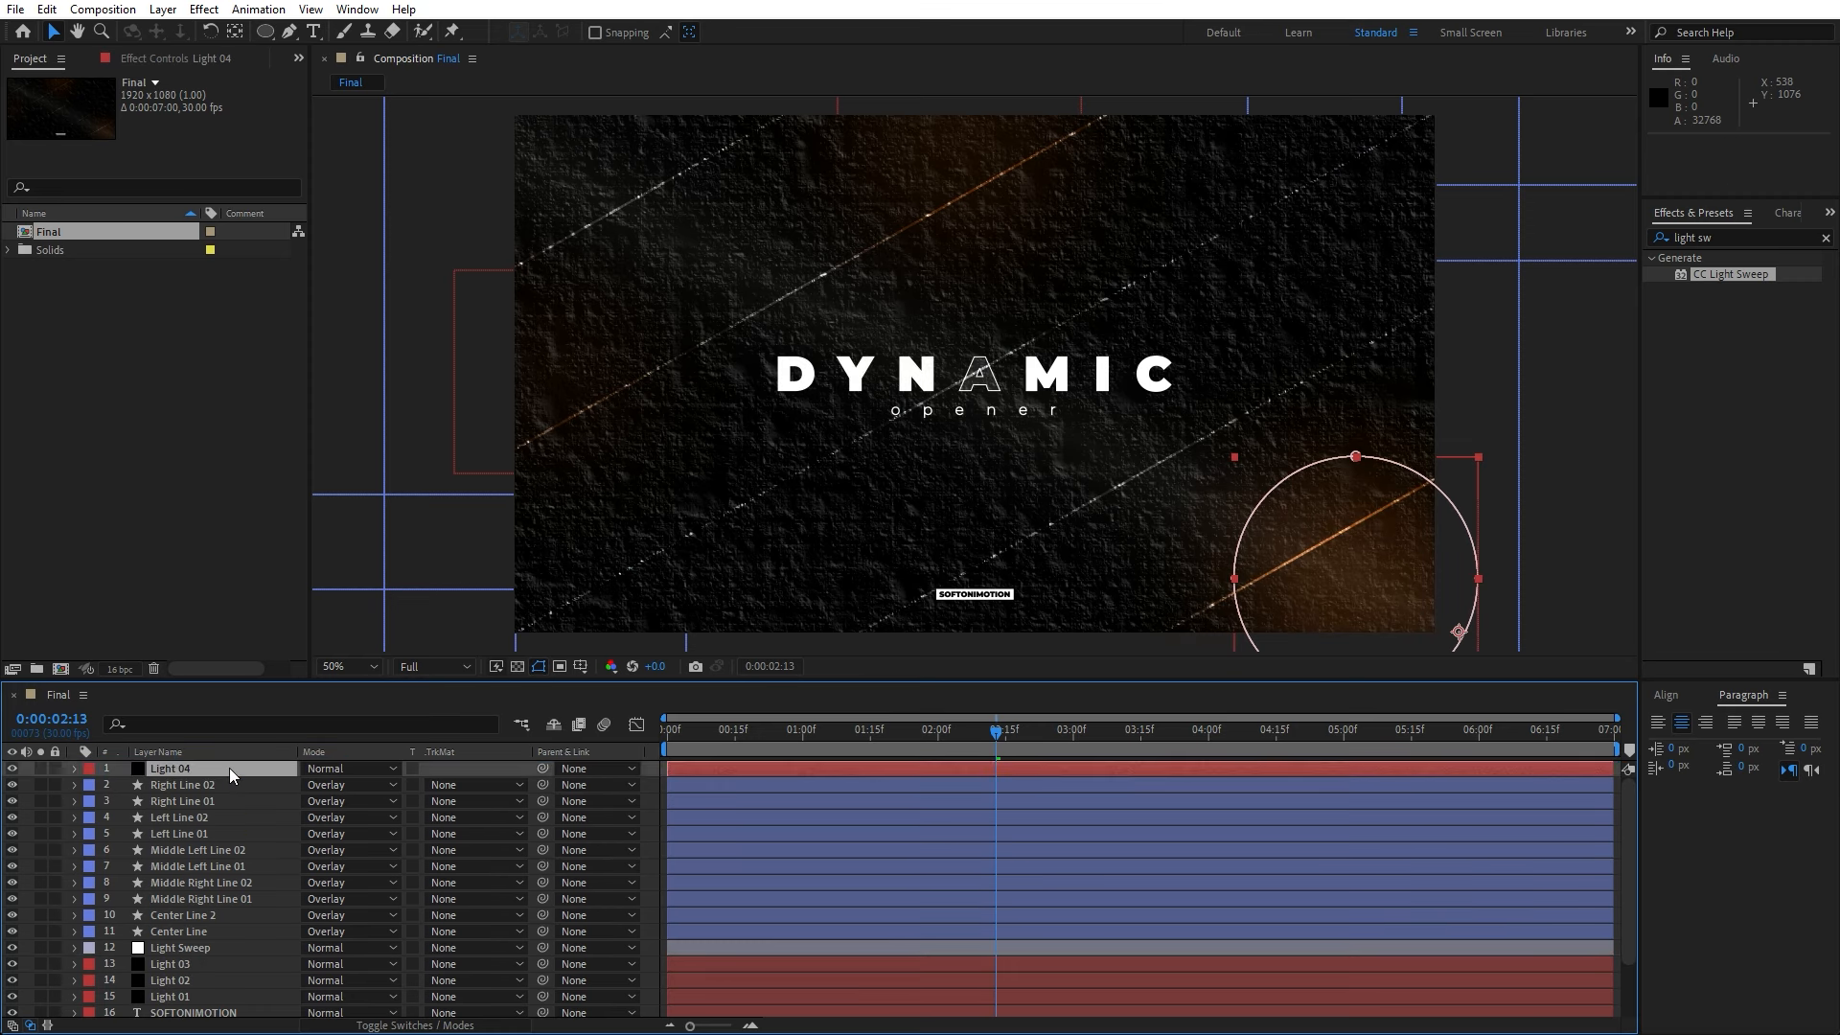
key("Return")
type("Venetian Blinds")
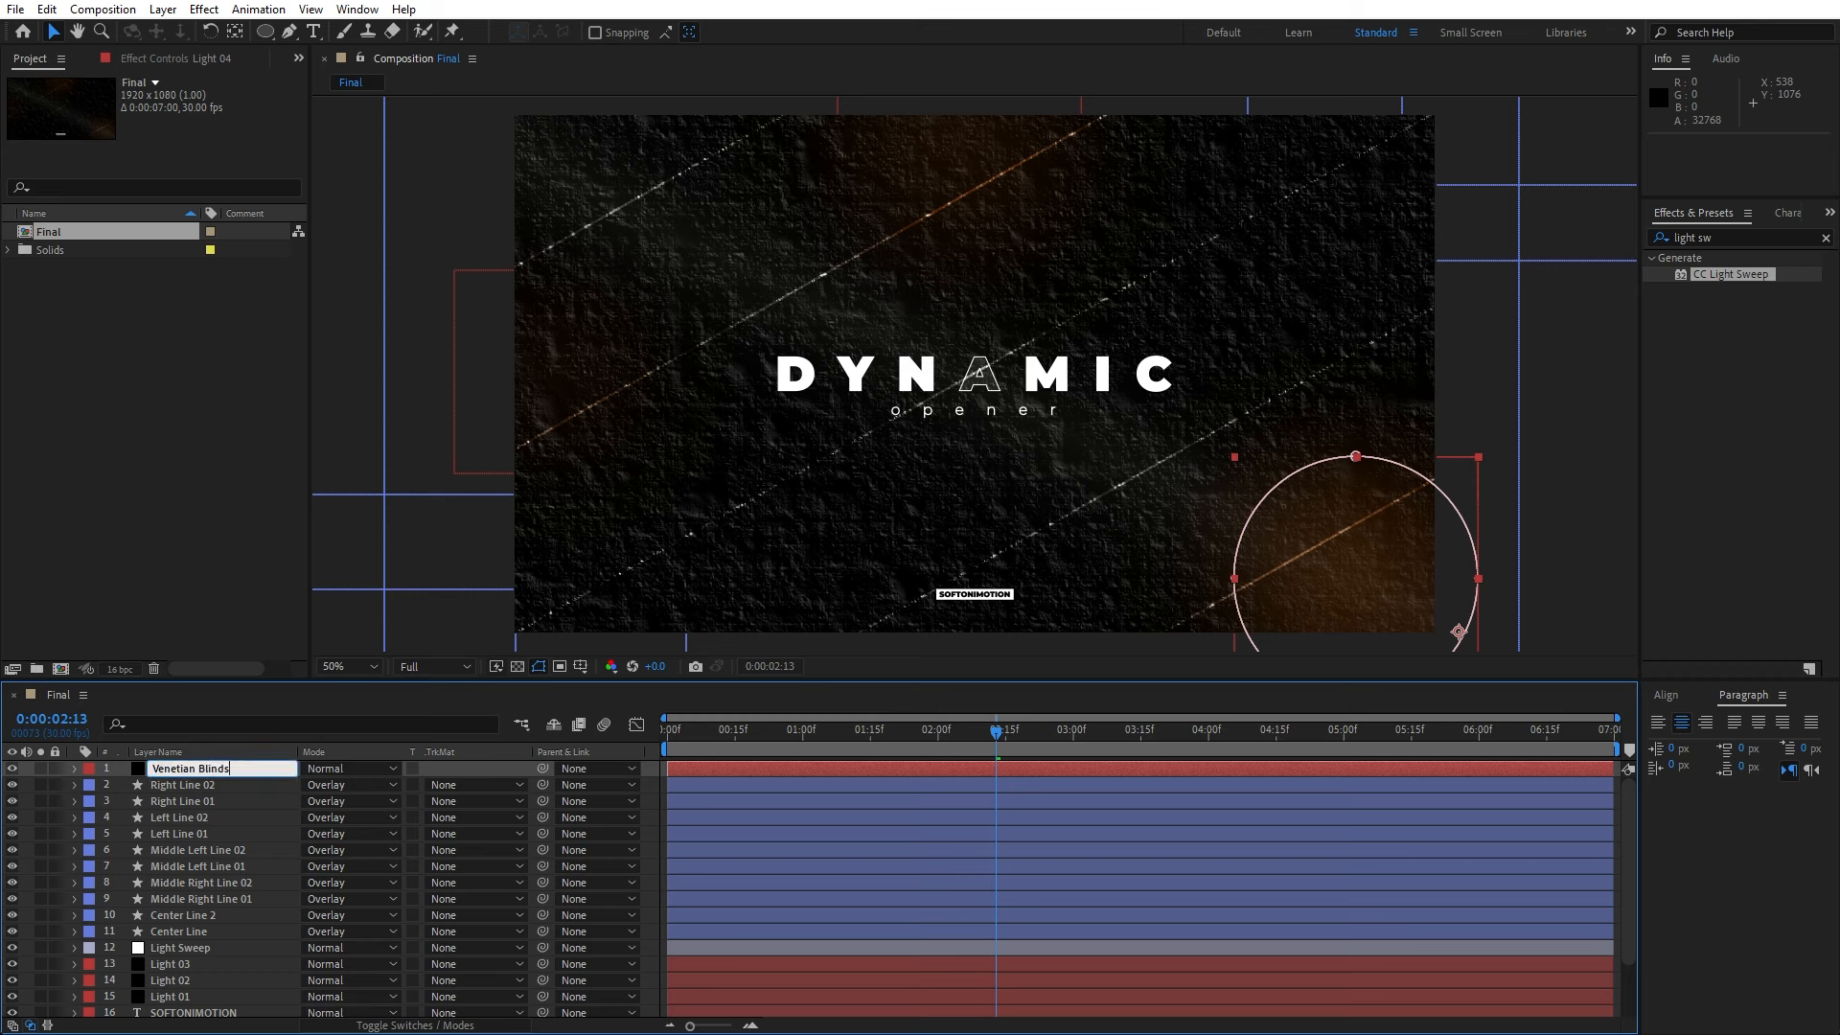
left_click(150, 828)
left_click(167, 772)
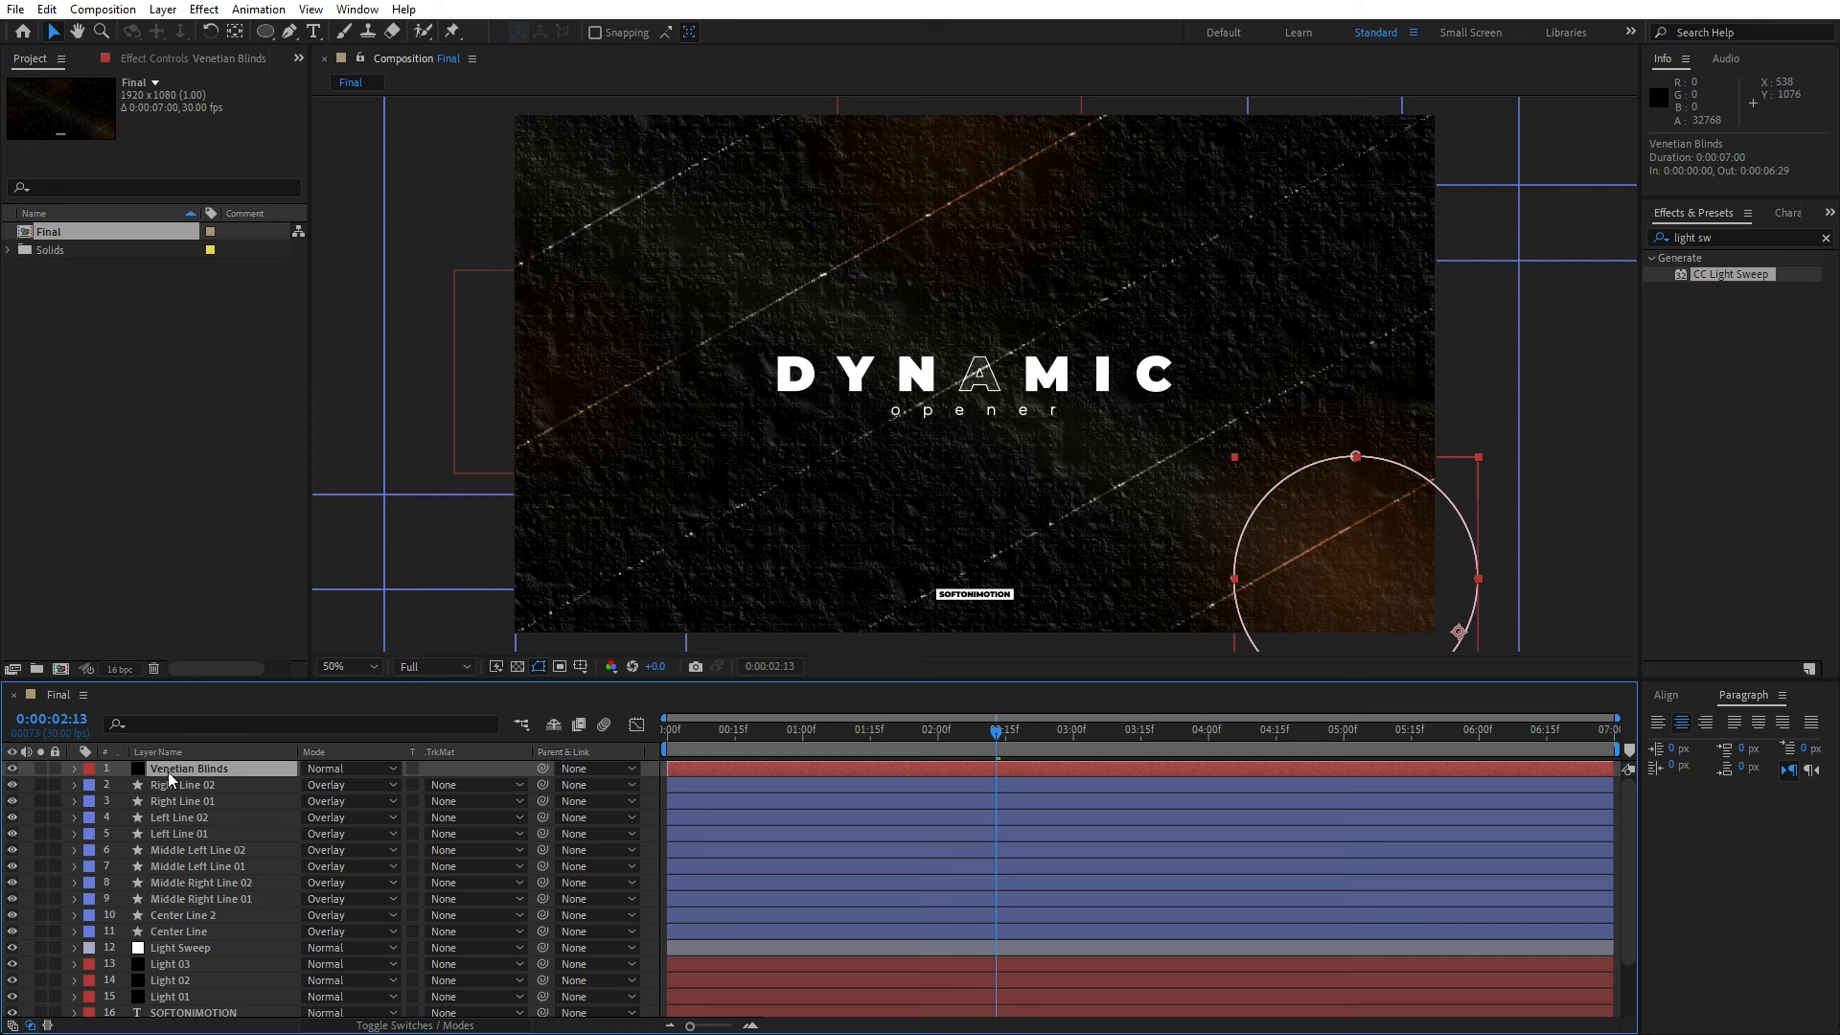
- Remove the Fractal Noise, Emboss and Tritone effects from the Venetian Blinds layer
key("F3")
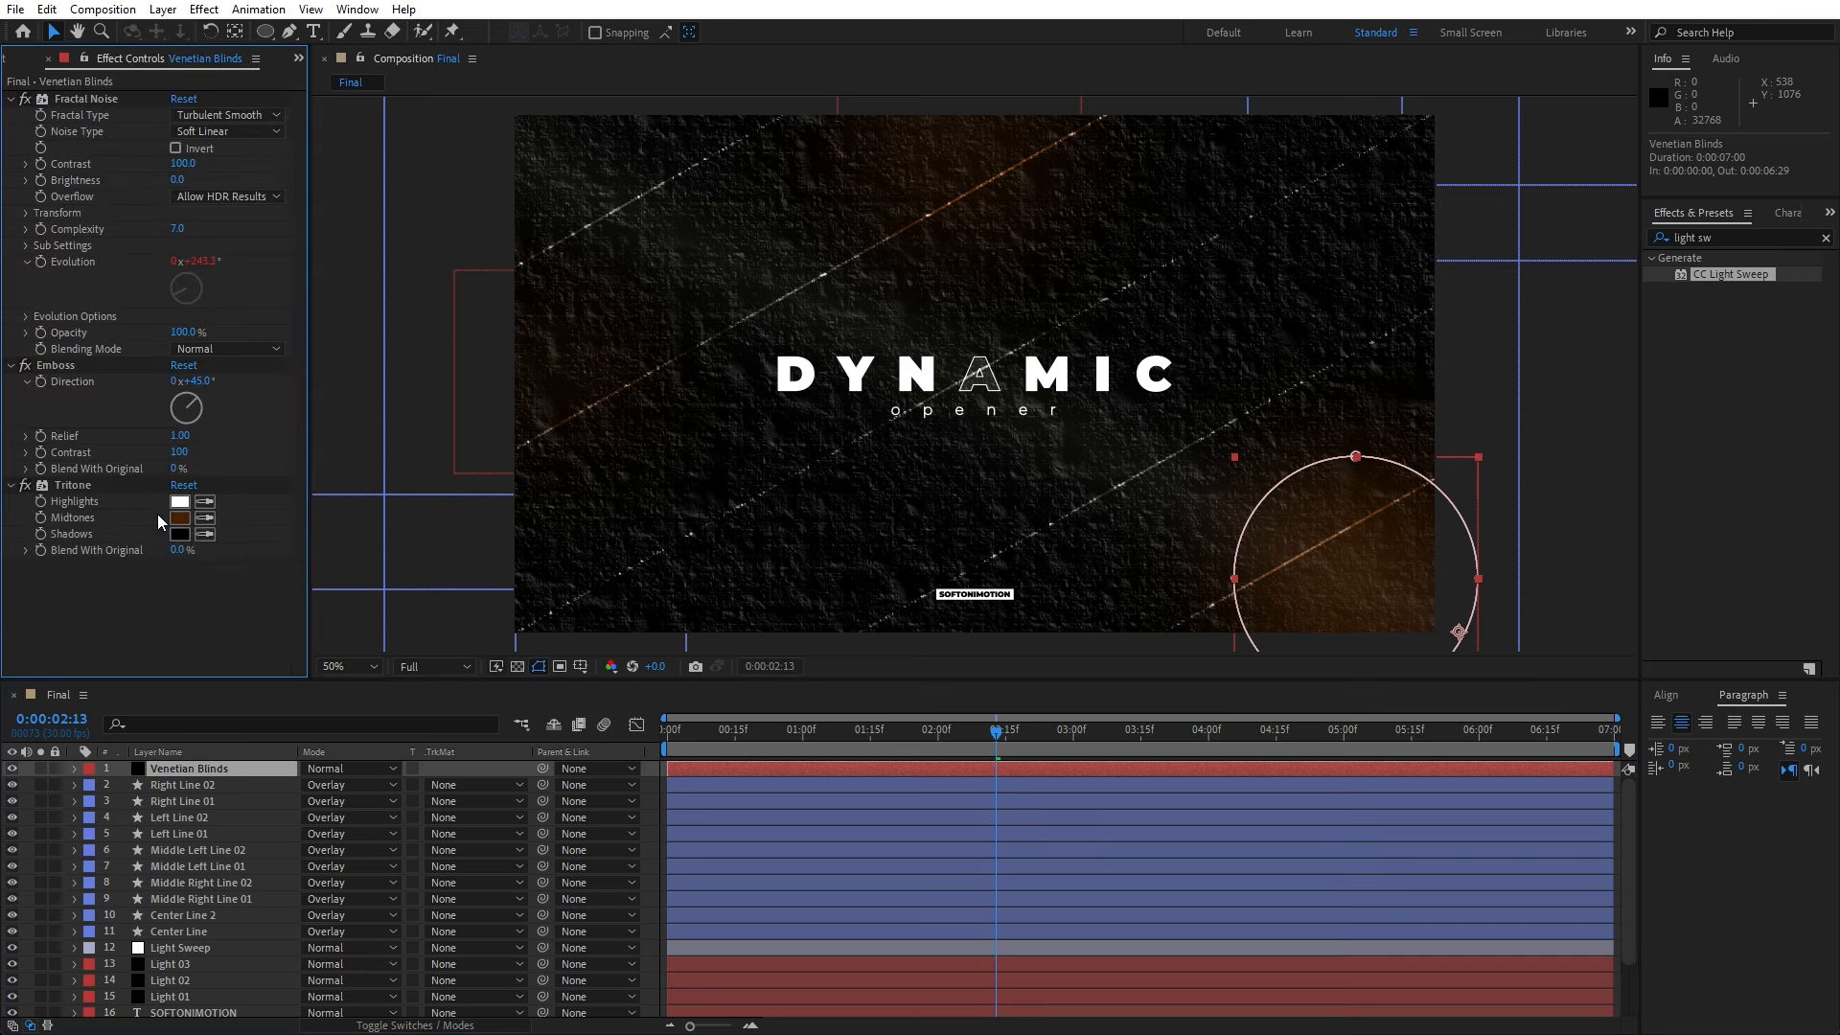
left_click(83, 101)
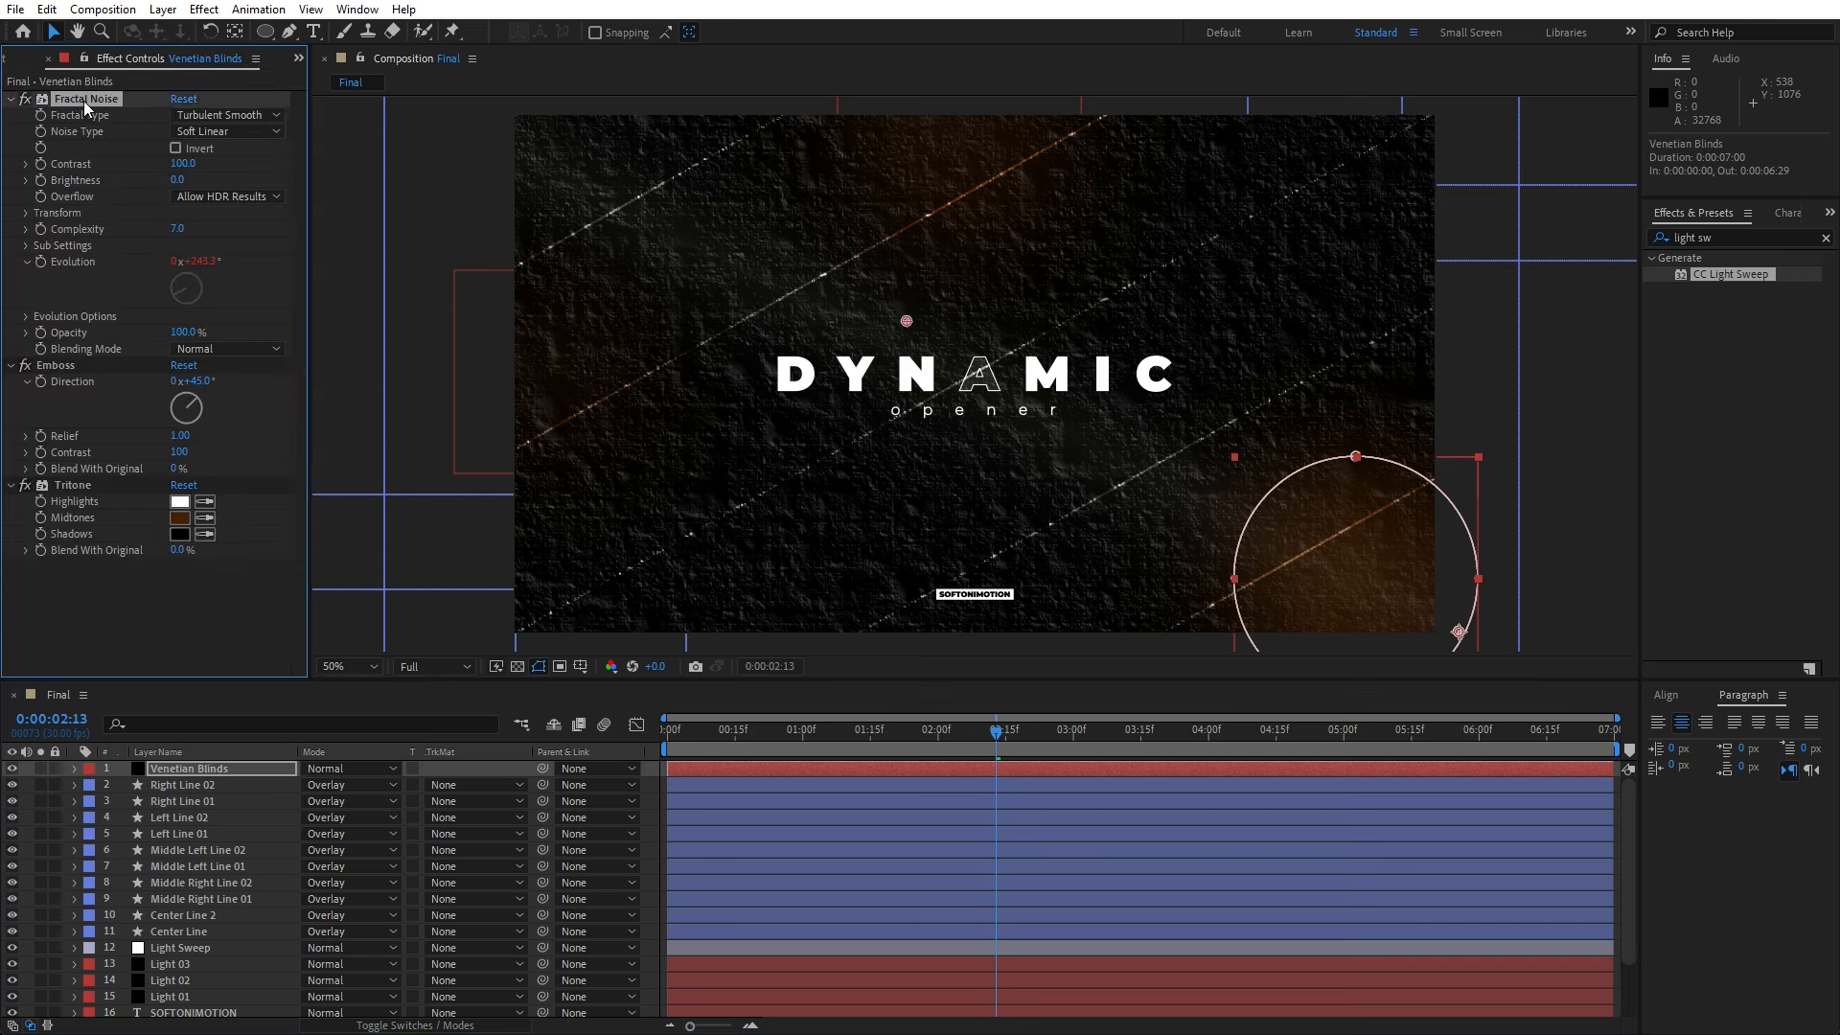
key("Delete")
left_click(78, 101)
key("Delete")
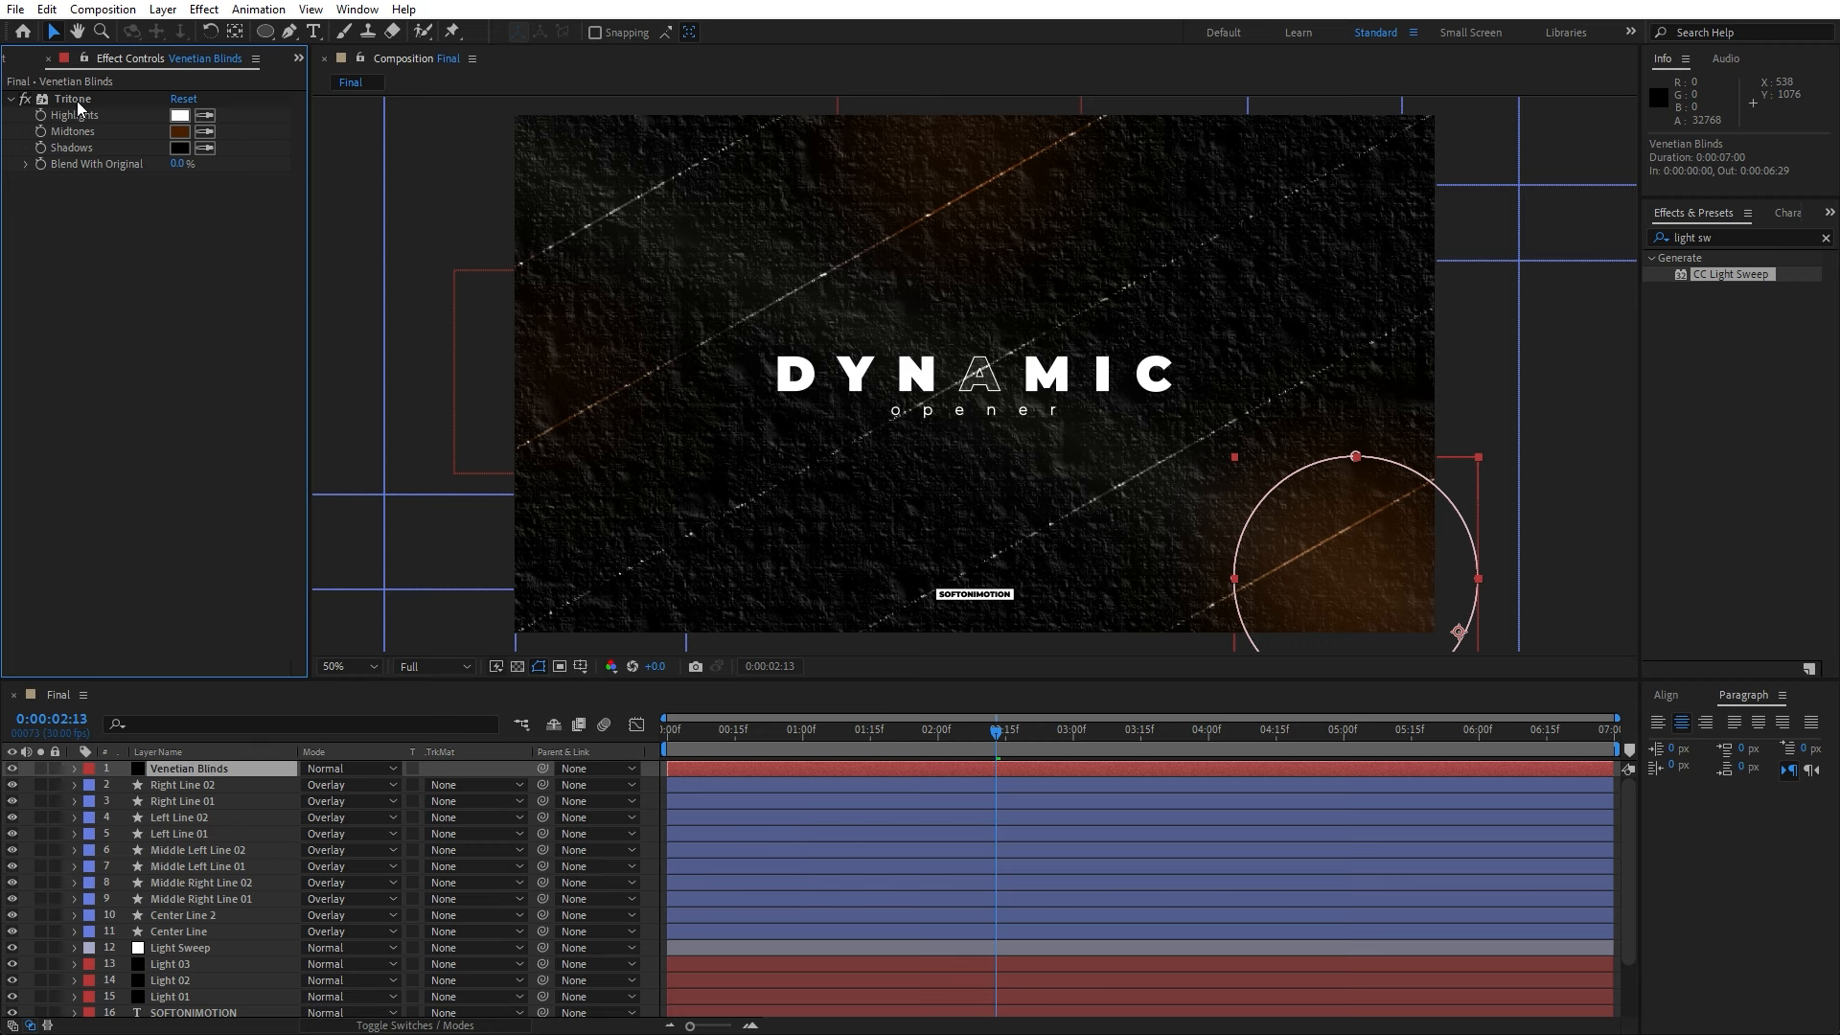
left_click(61, 96)
key("Delete")
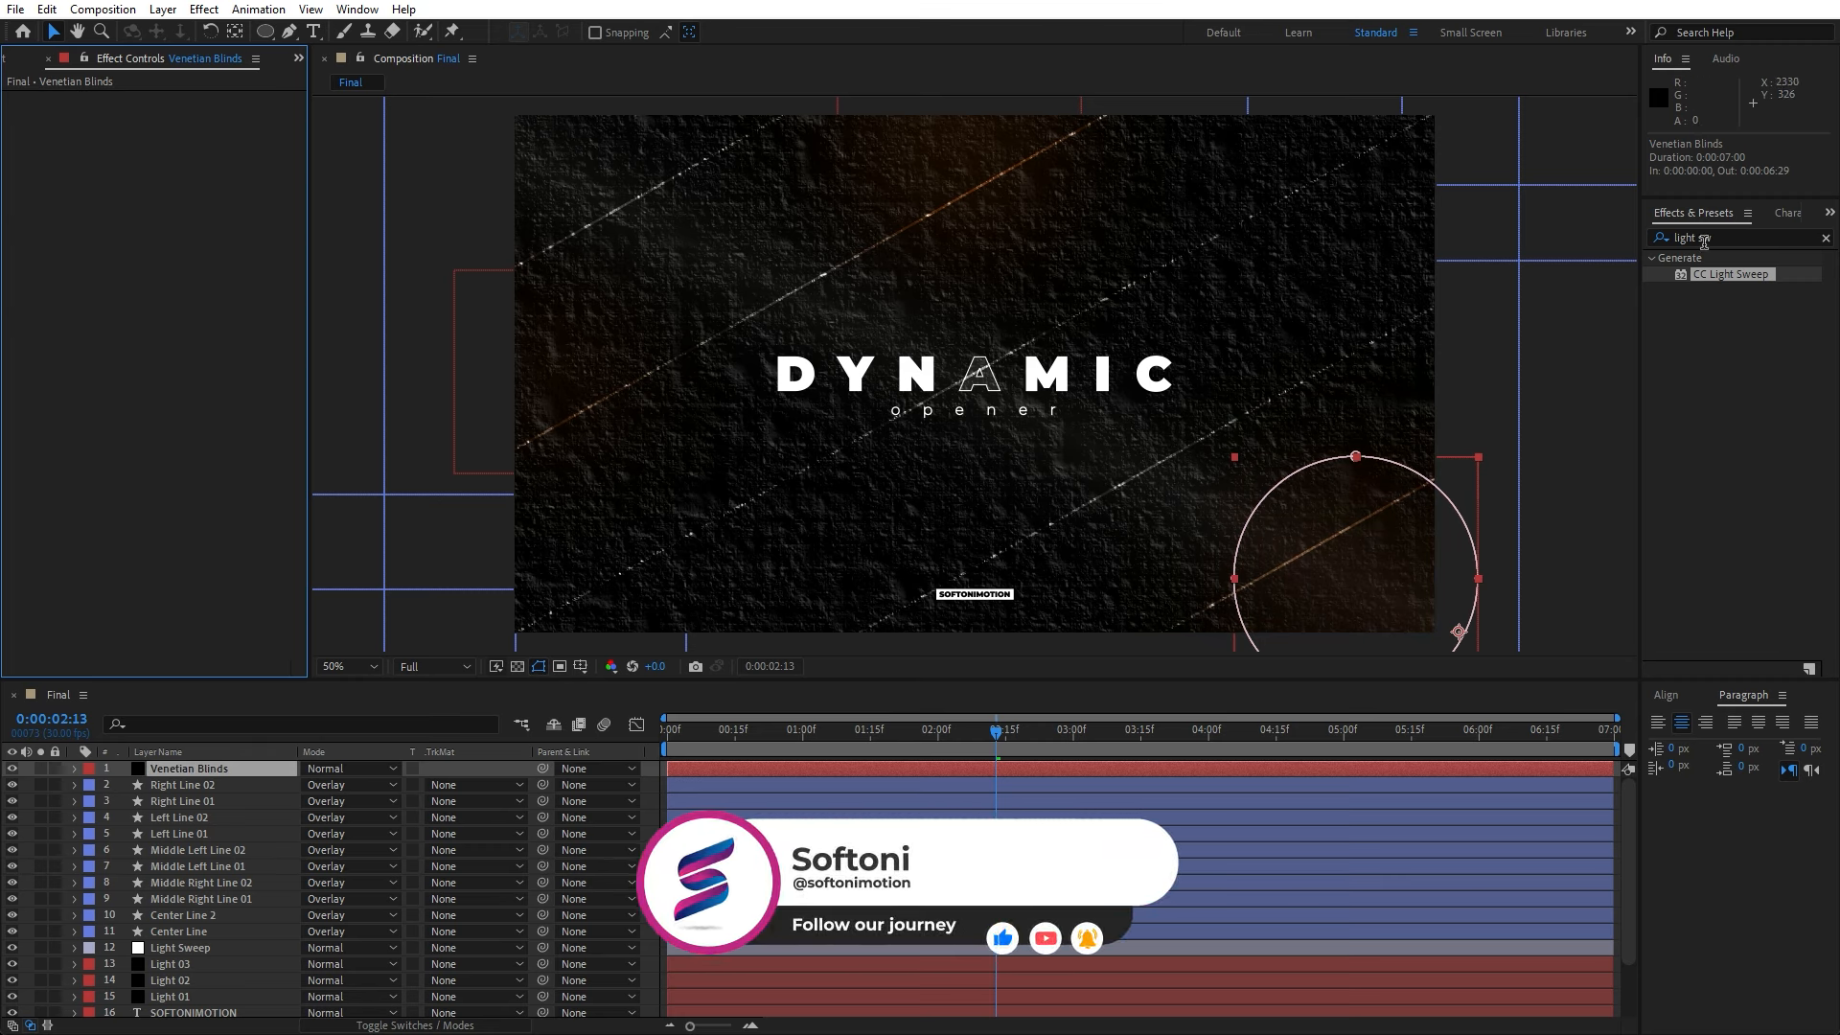
- Apply the Fill effect to the Venetian Blinds layer and set its color to white
left_click_drag(1750, 234, 1497, 239)
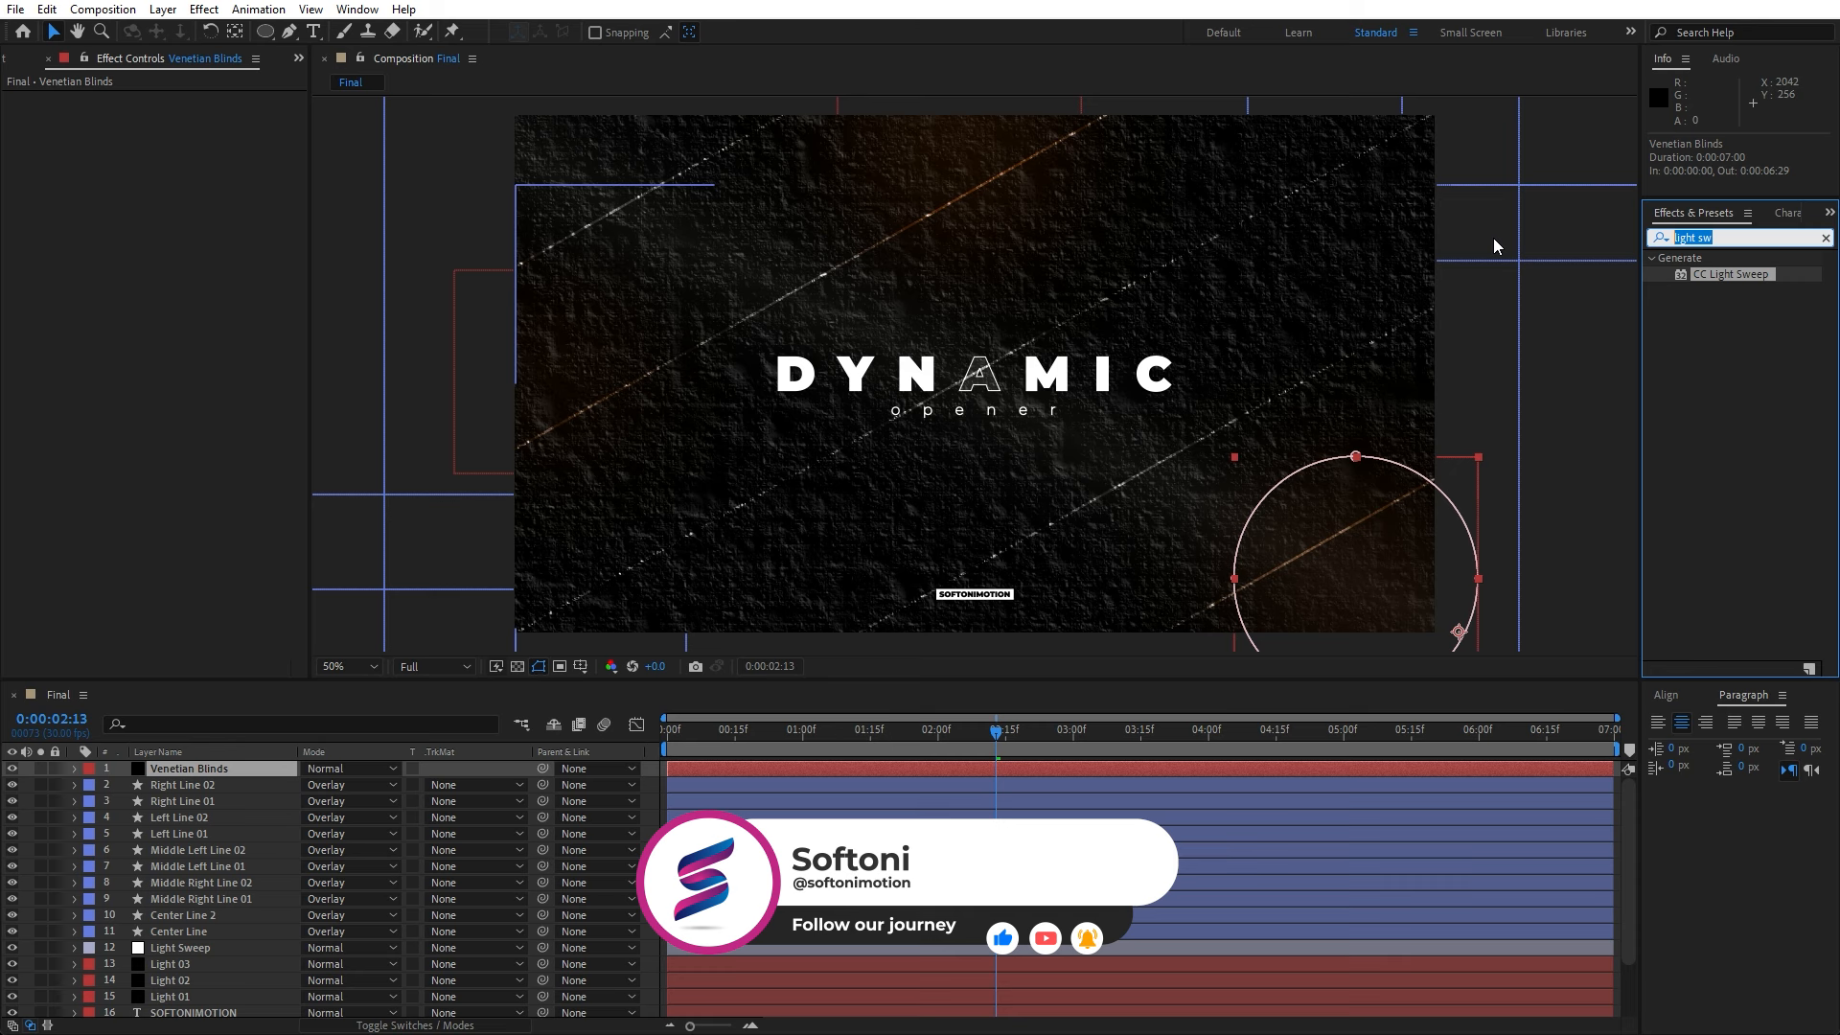
type("fill")
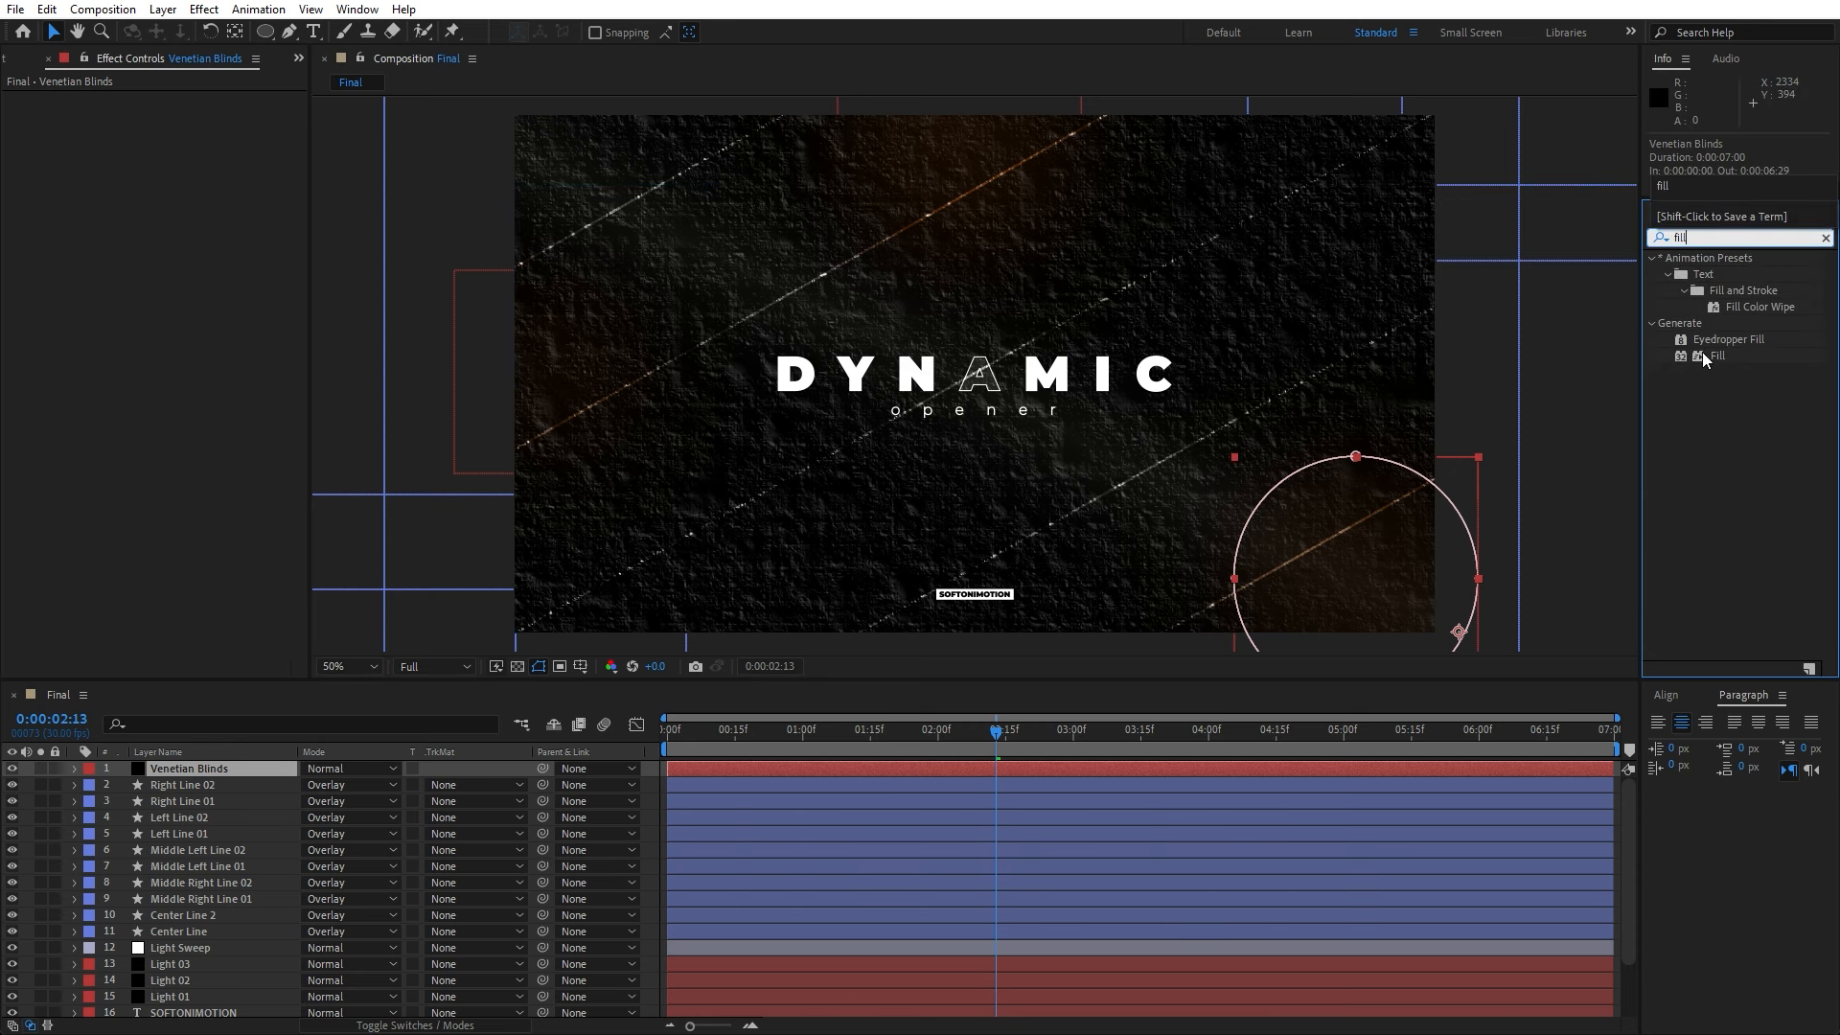
left_click_drag(1705, 360, 220, 772)
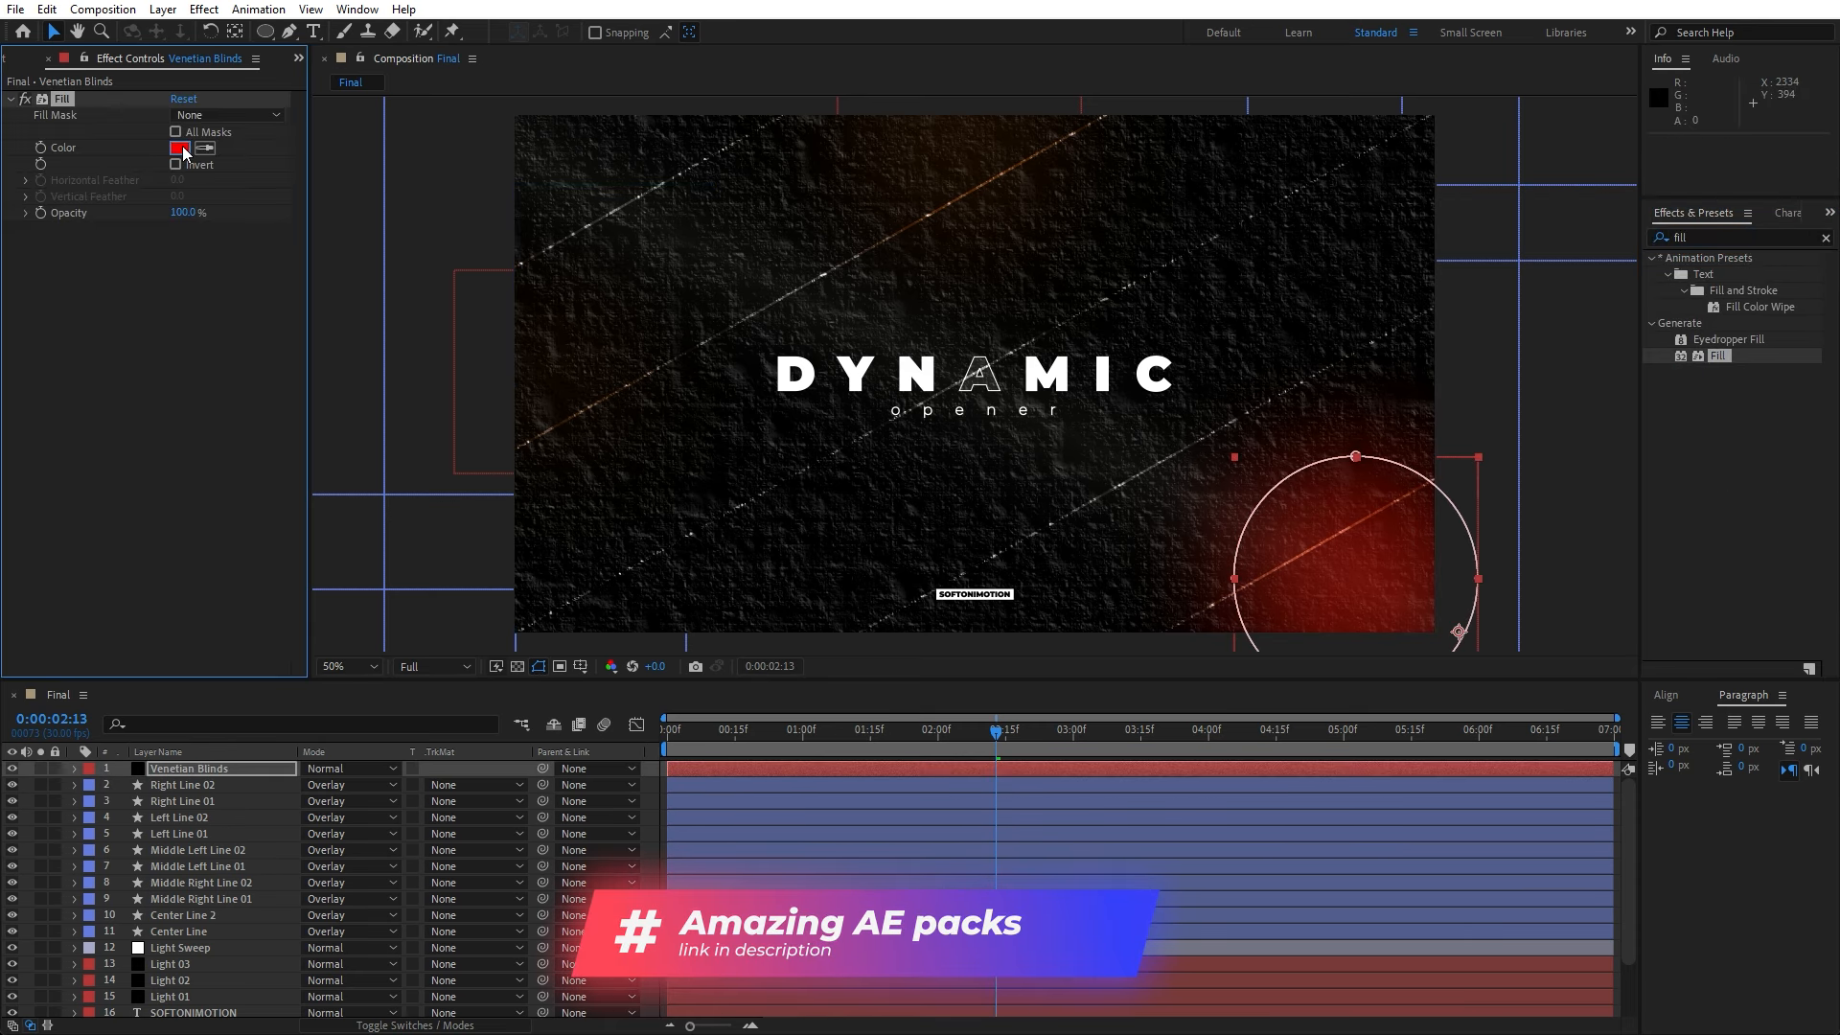
left_click(180, 148)
left_click(476, 714)
left_click(883, 721)
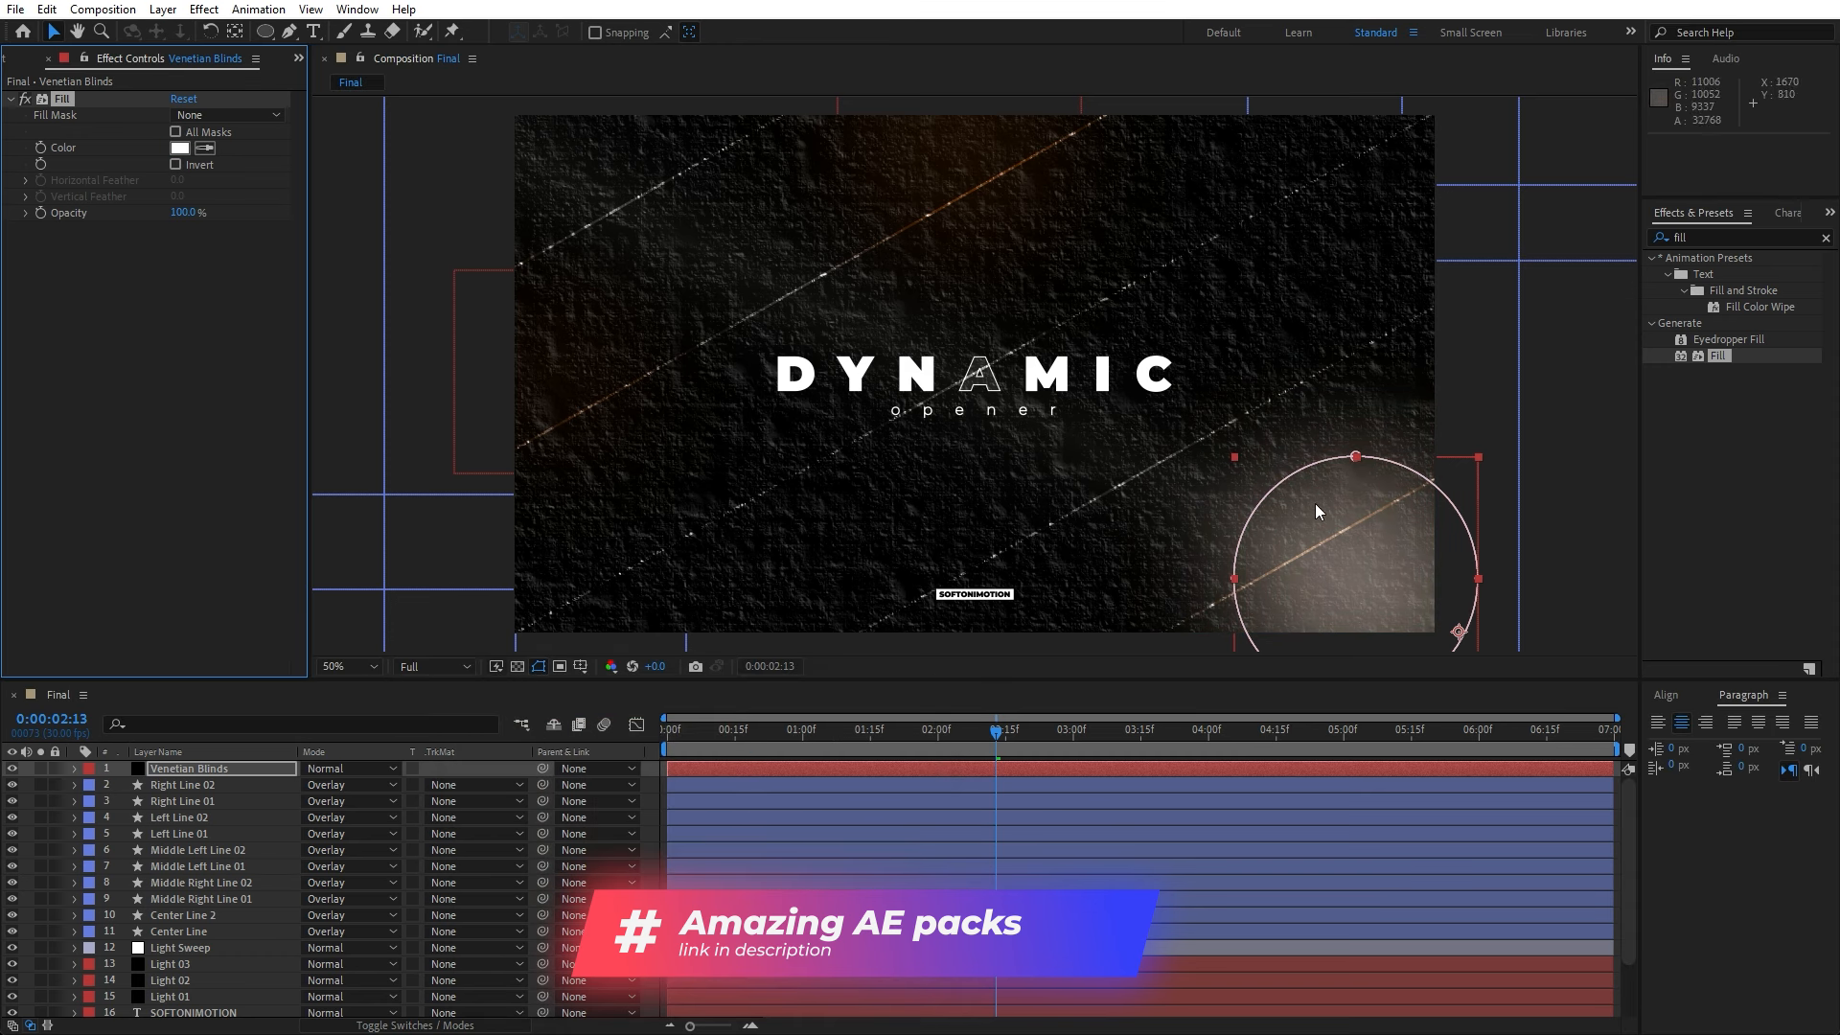
- Reveal the Venetian Blinds layer's mask properties and apply the Venetian Blinds transition effect to the layer
left_click(200, 774)
key("m")
key("m")
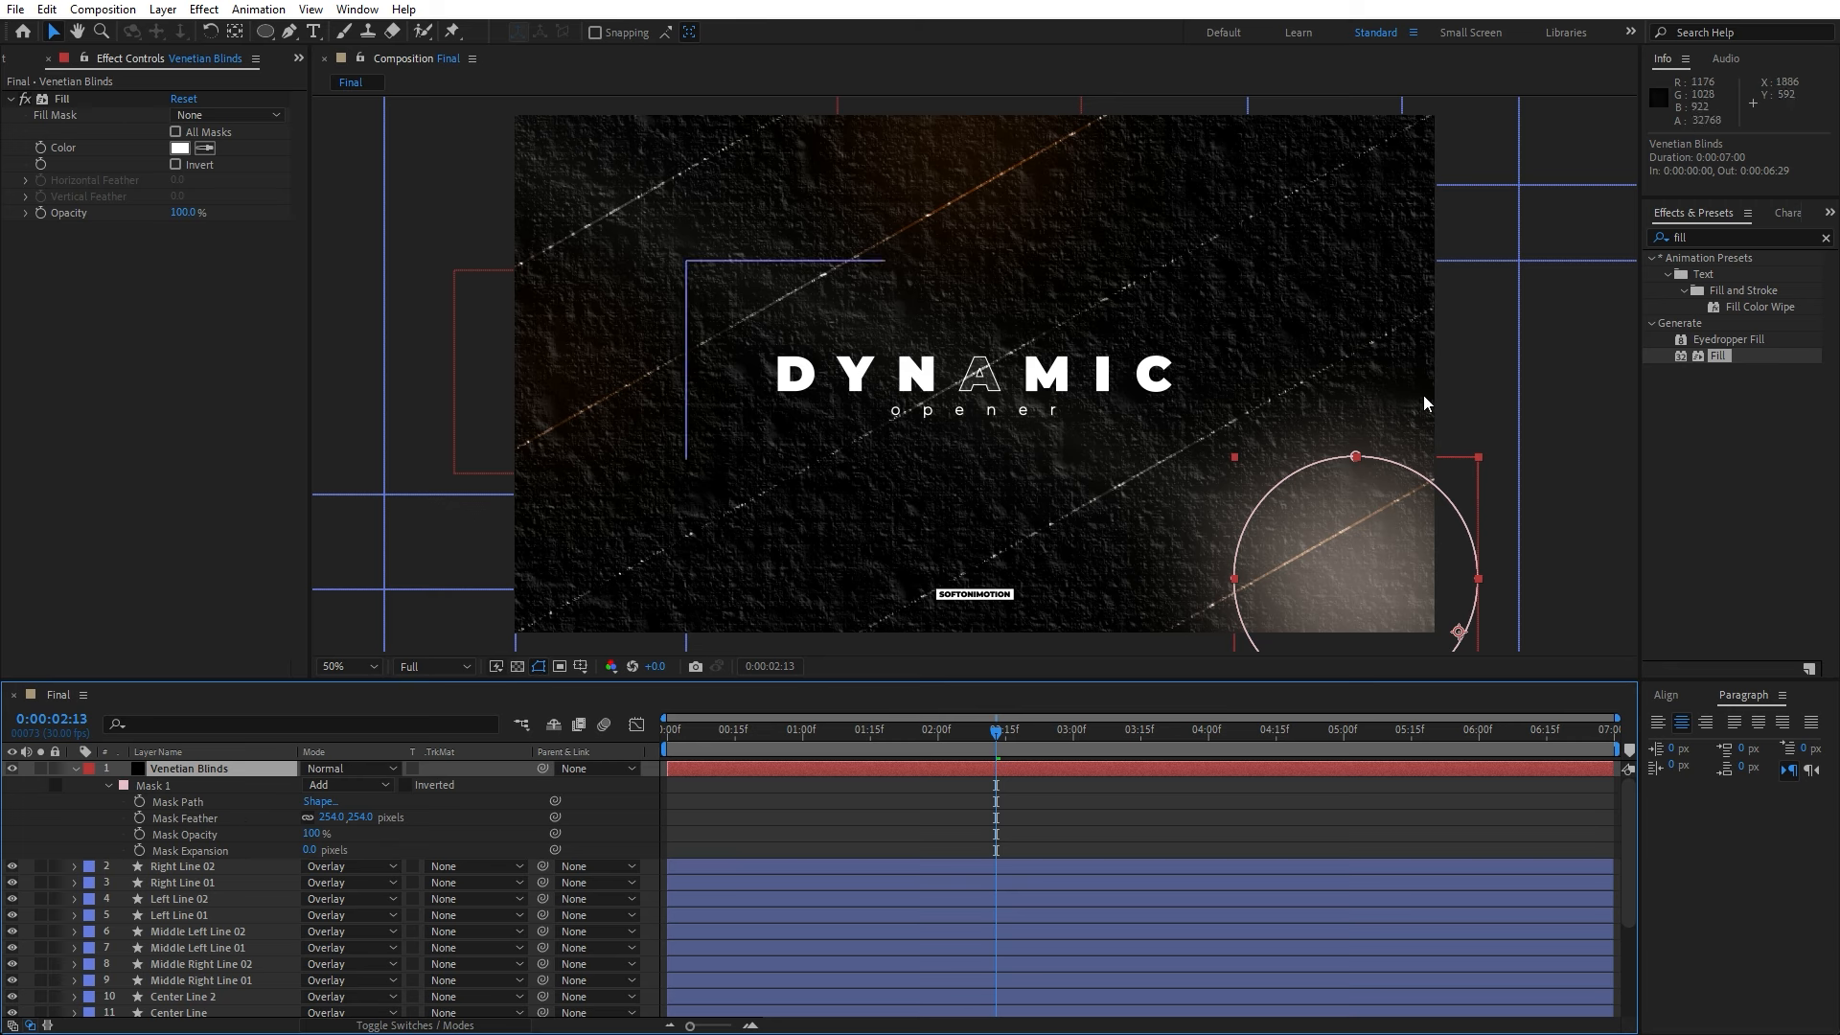
key("ctrl+5")
type("venet")
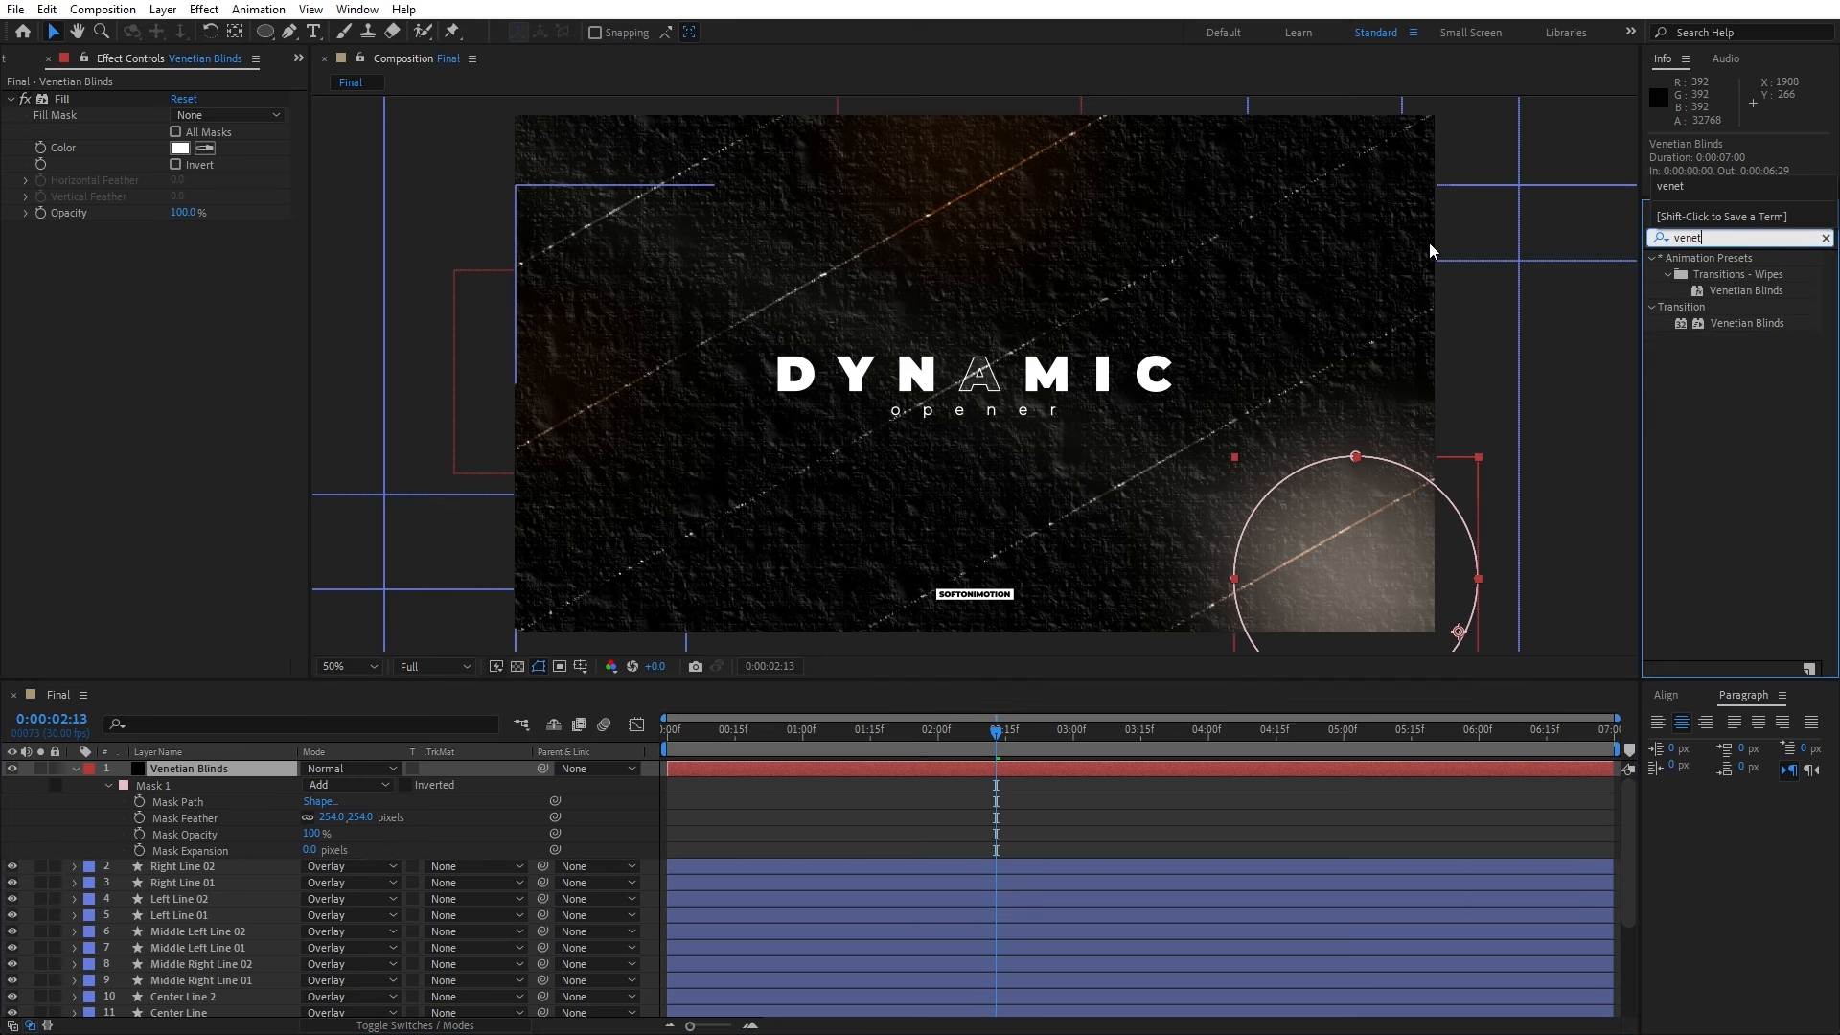
left_click(1720, 324)
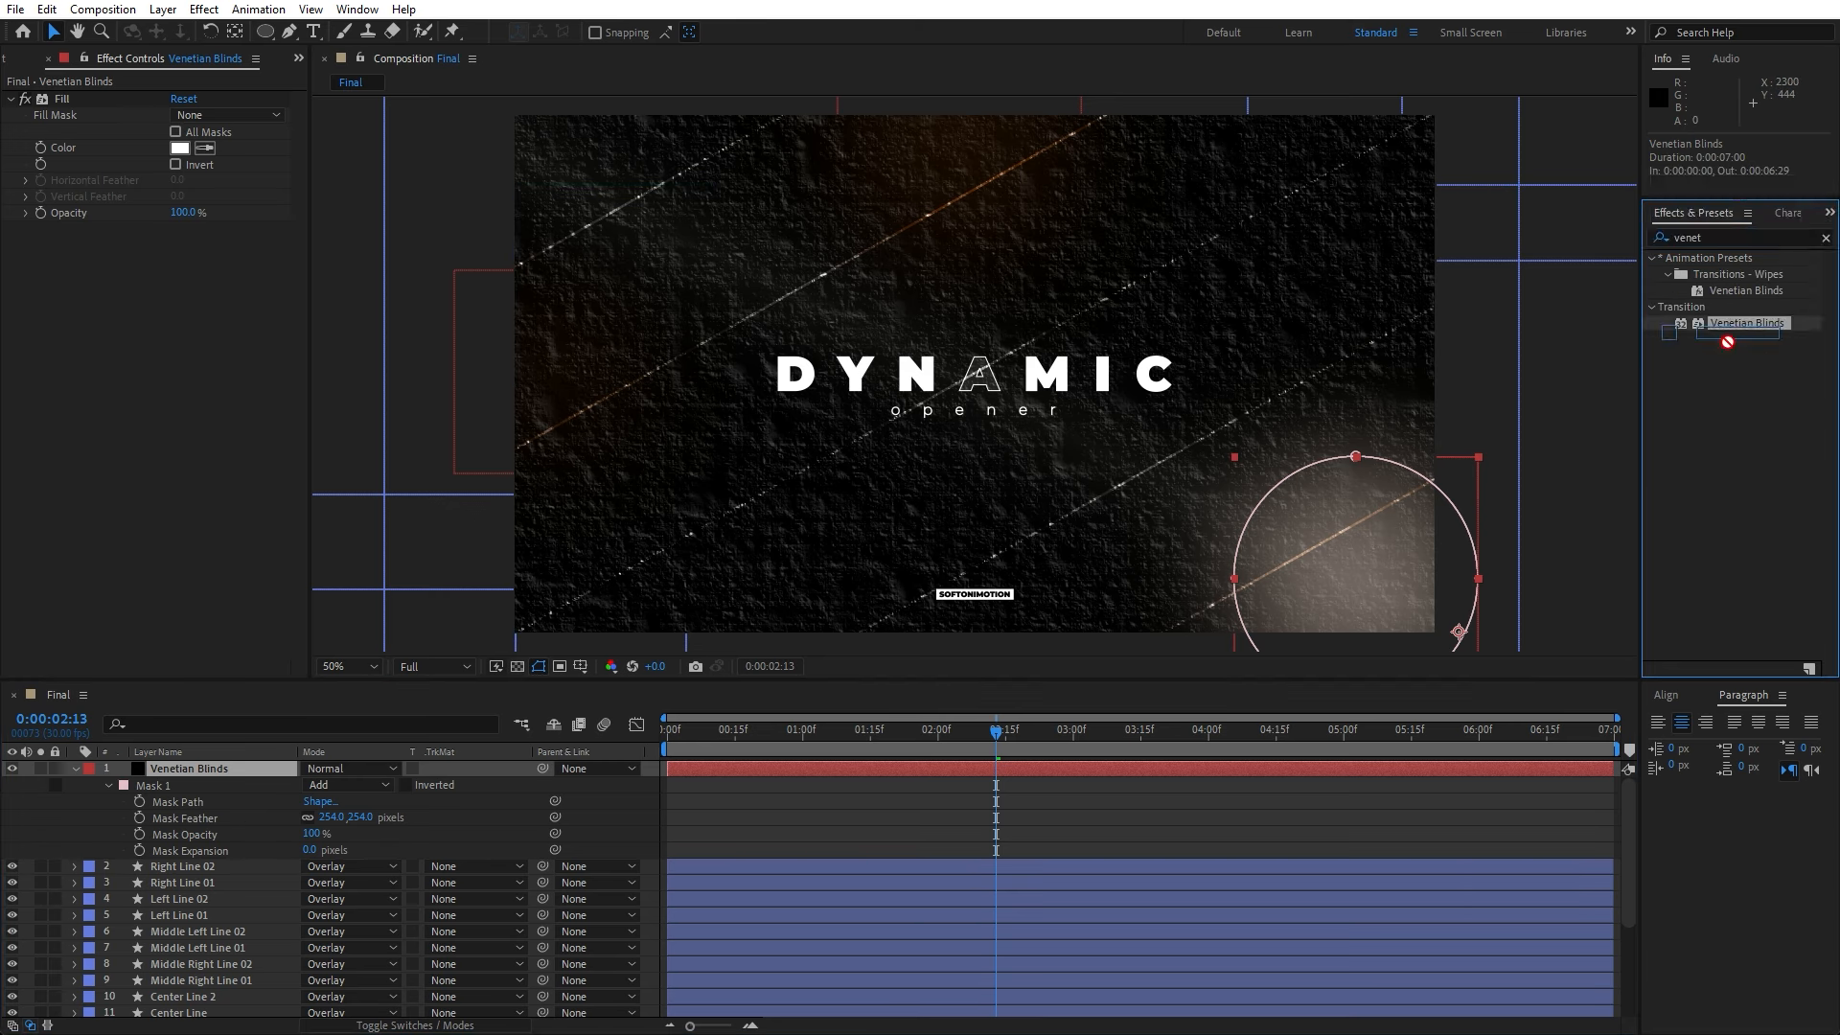
left_click_drag(1726, 338, 217, 772)
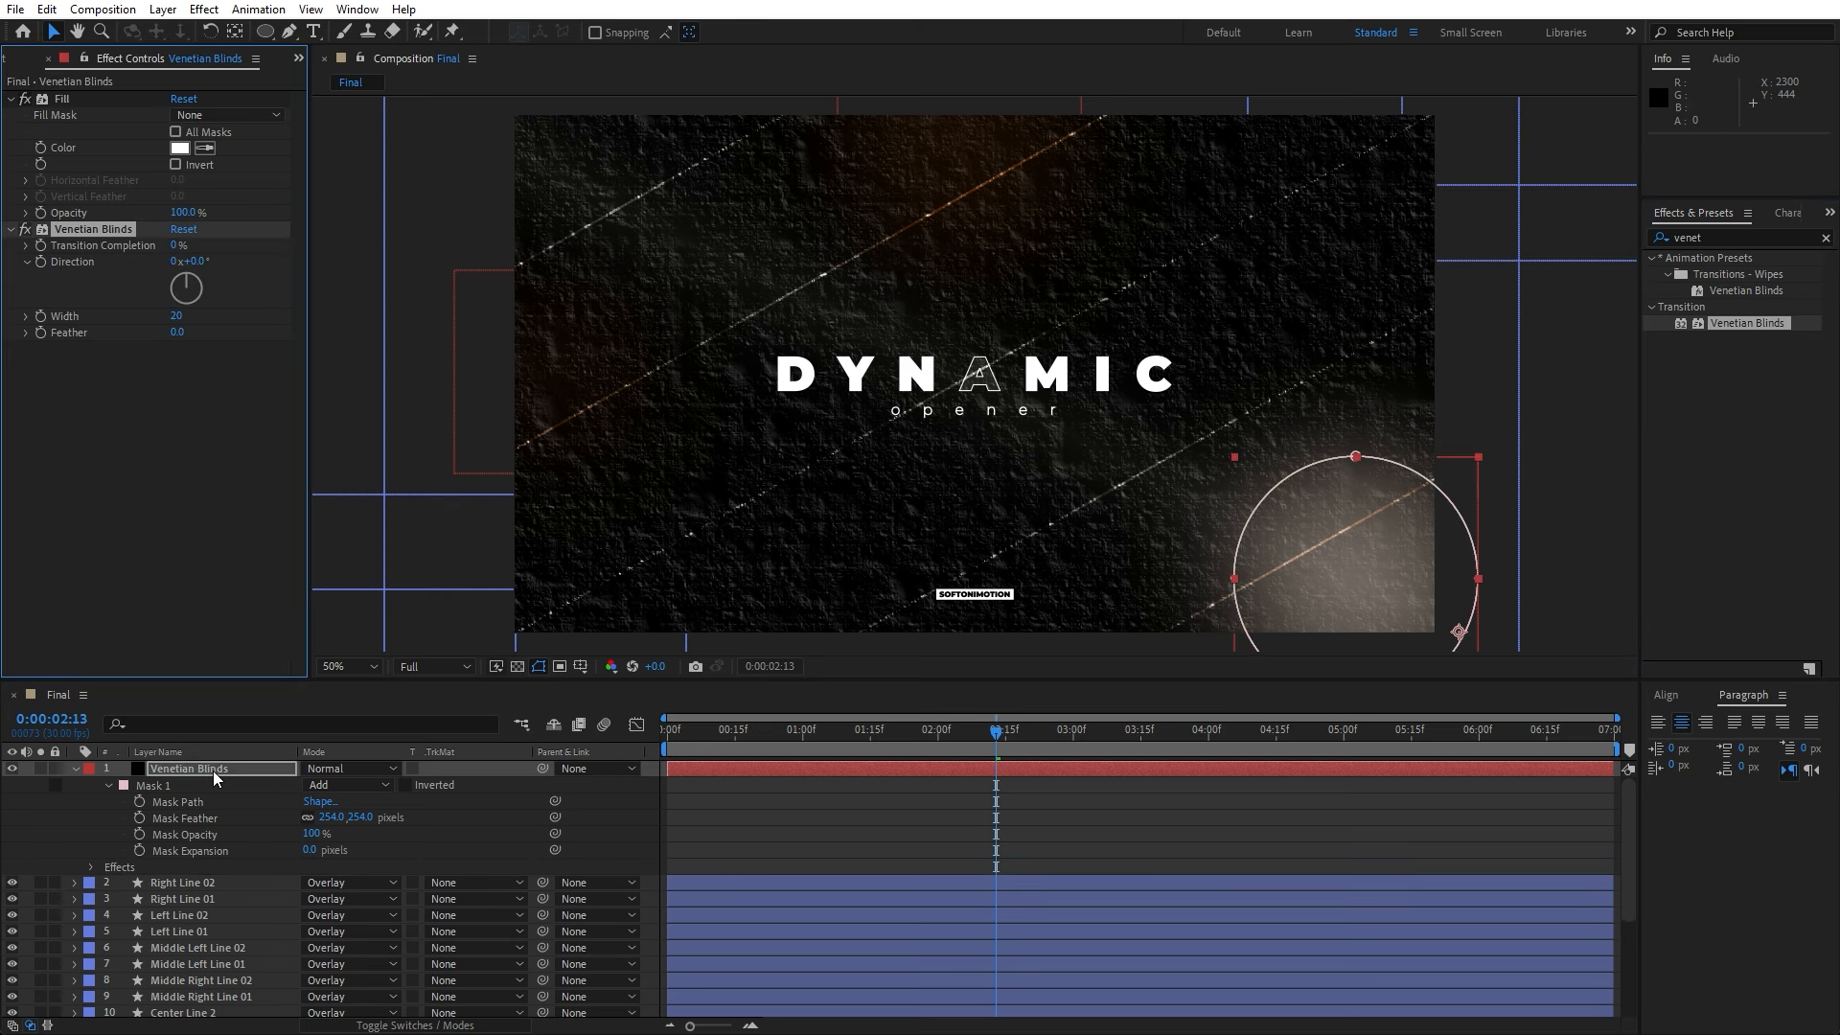
- Set the Venetian Blinds effect's Transition Completion to 97% and Direction to 60°
left_click(176, 243)
type("97")
key("Return")
left_click(197, 262)
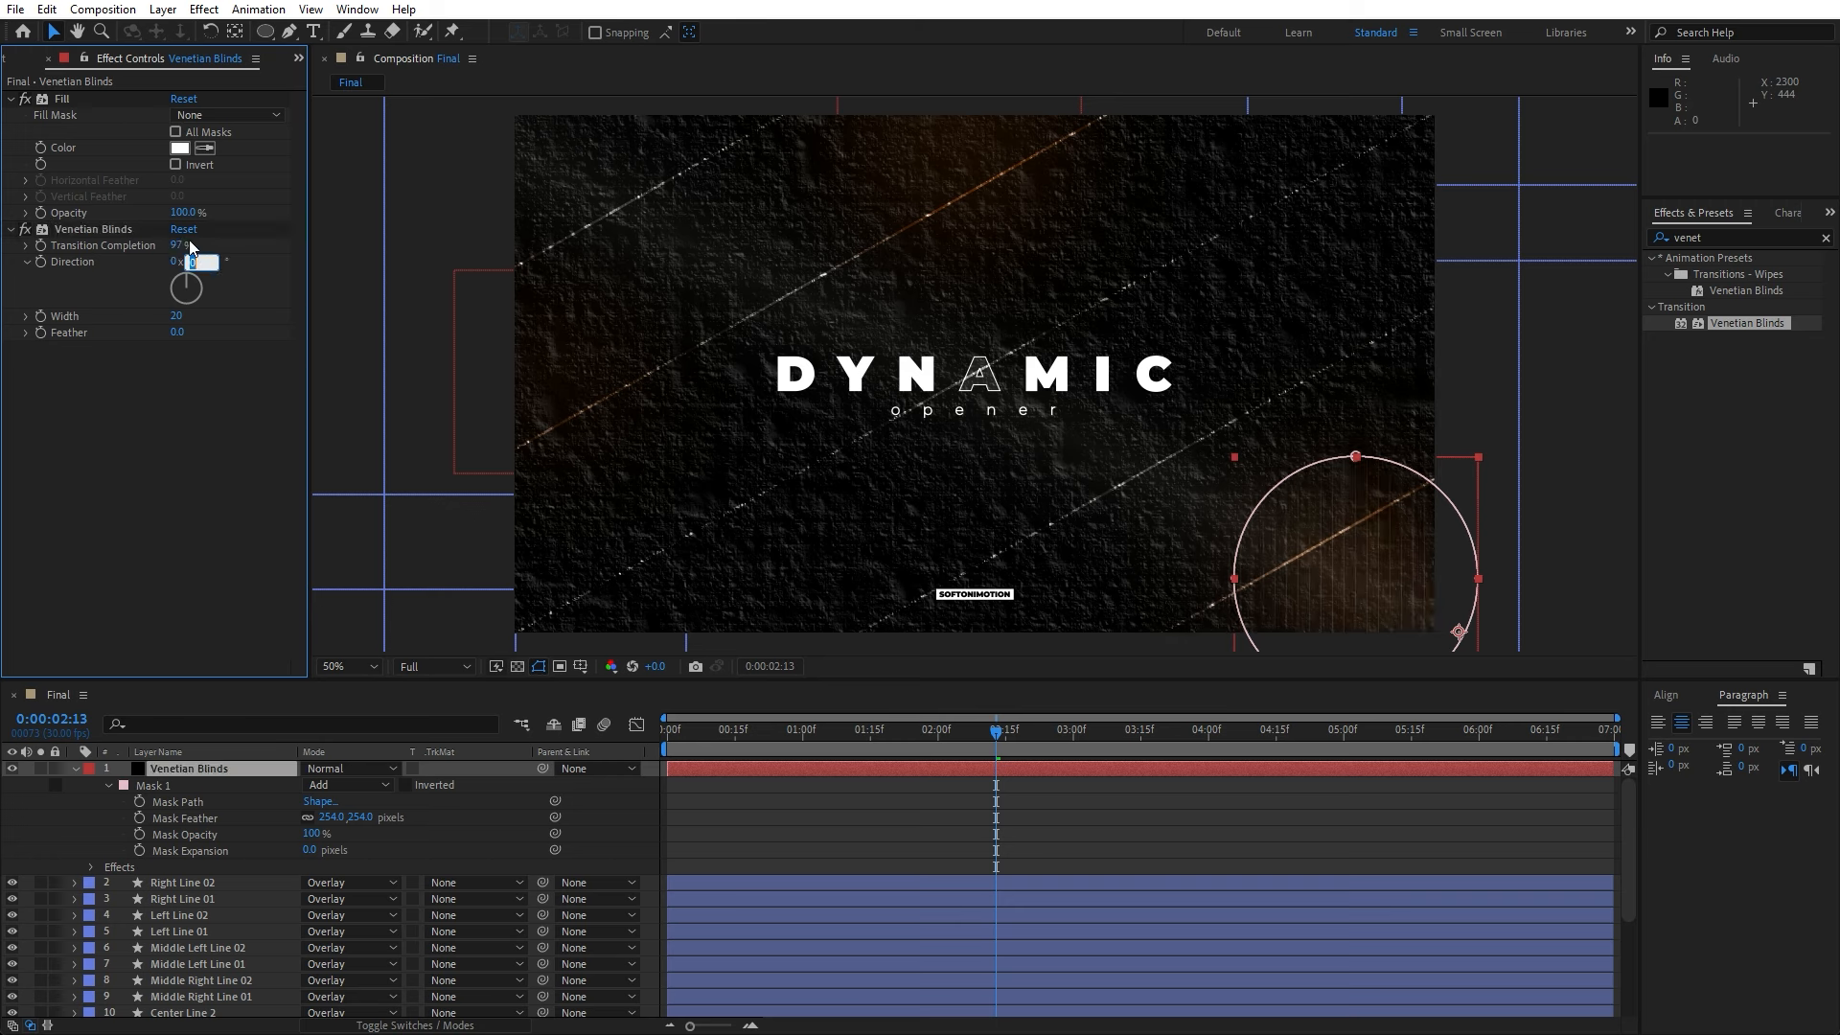
type("60")
key("Return")
left_click(722, 834)
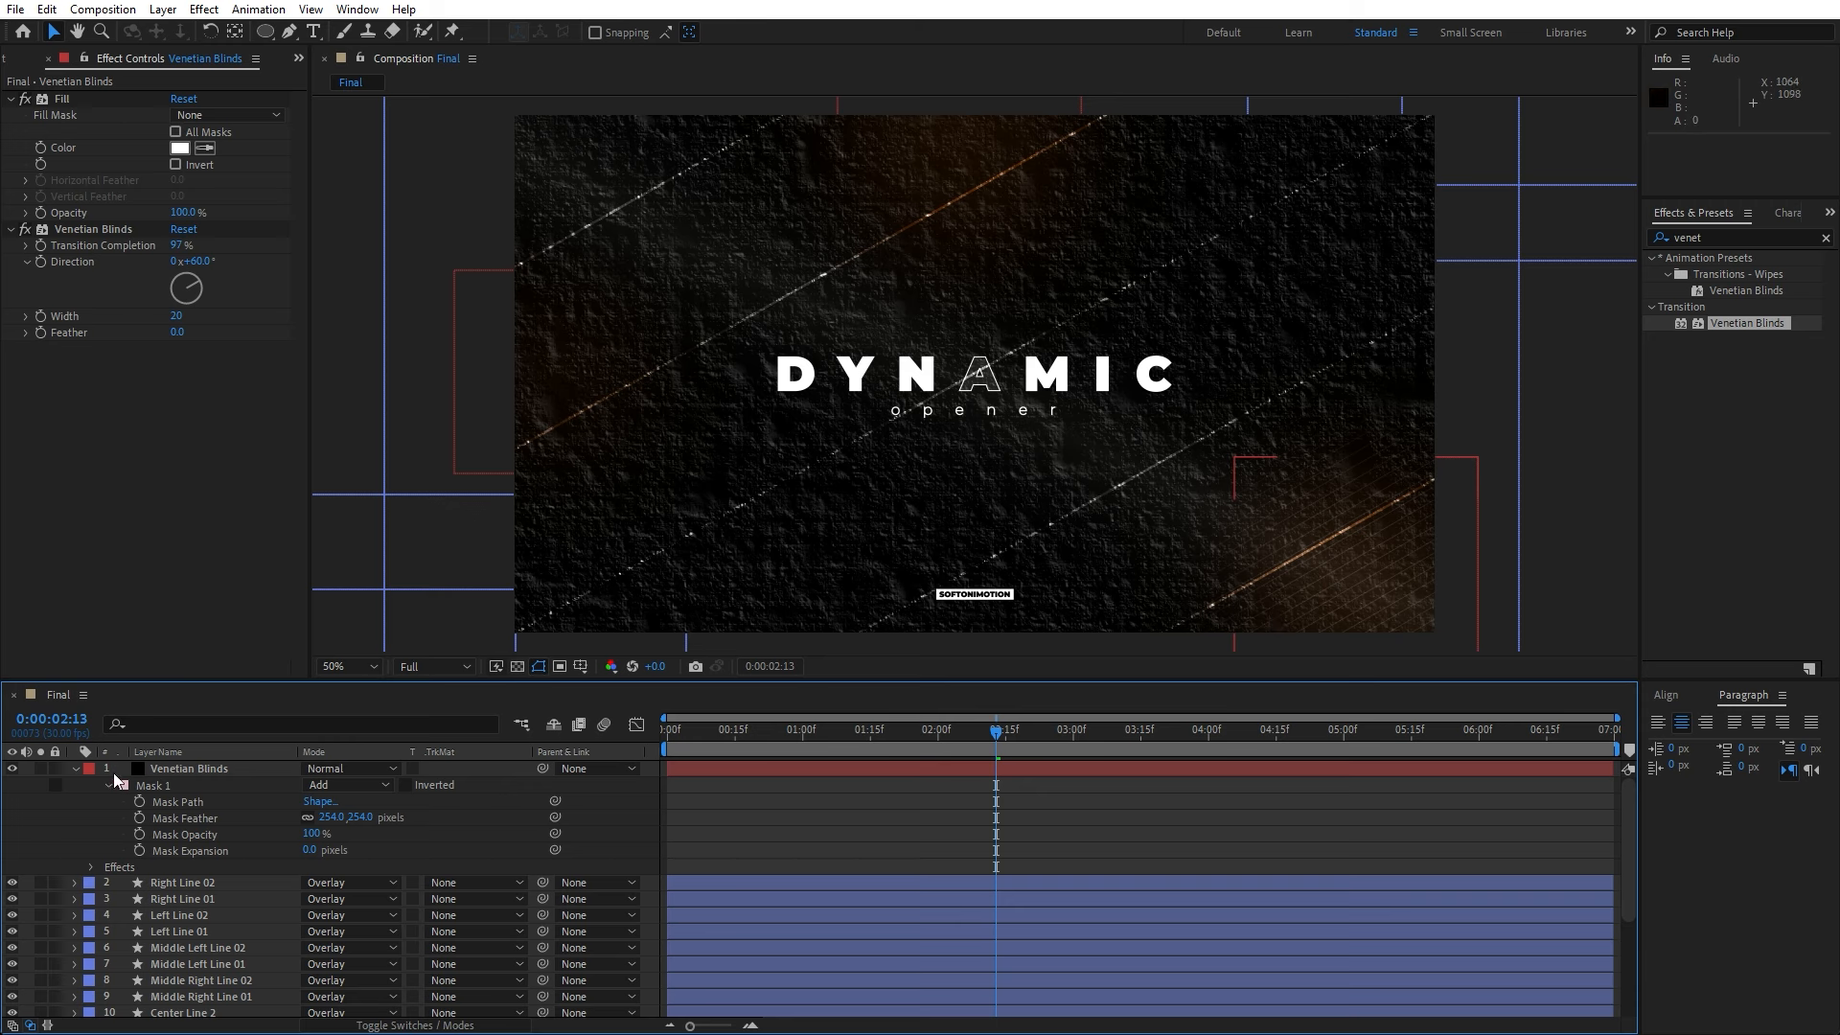
- Set the Venetian Blinds layer's opacity to 85% and collapse its properties
left_click(201, 771)
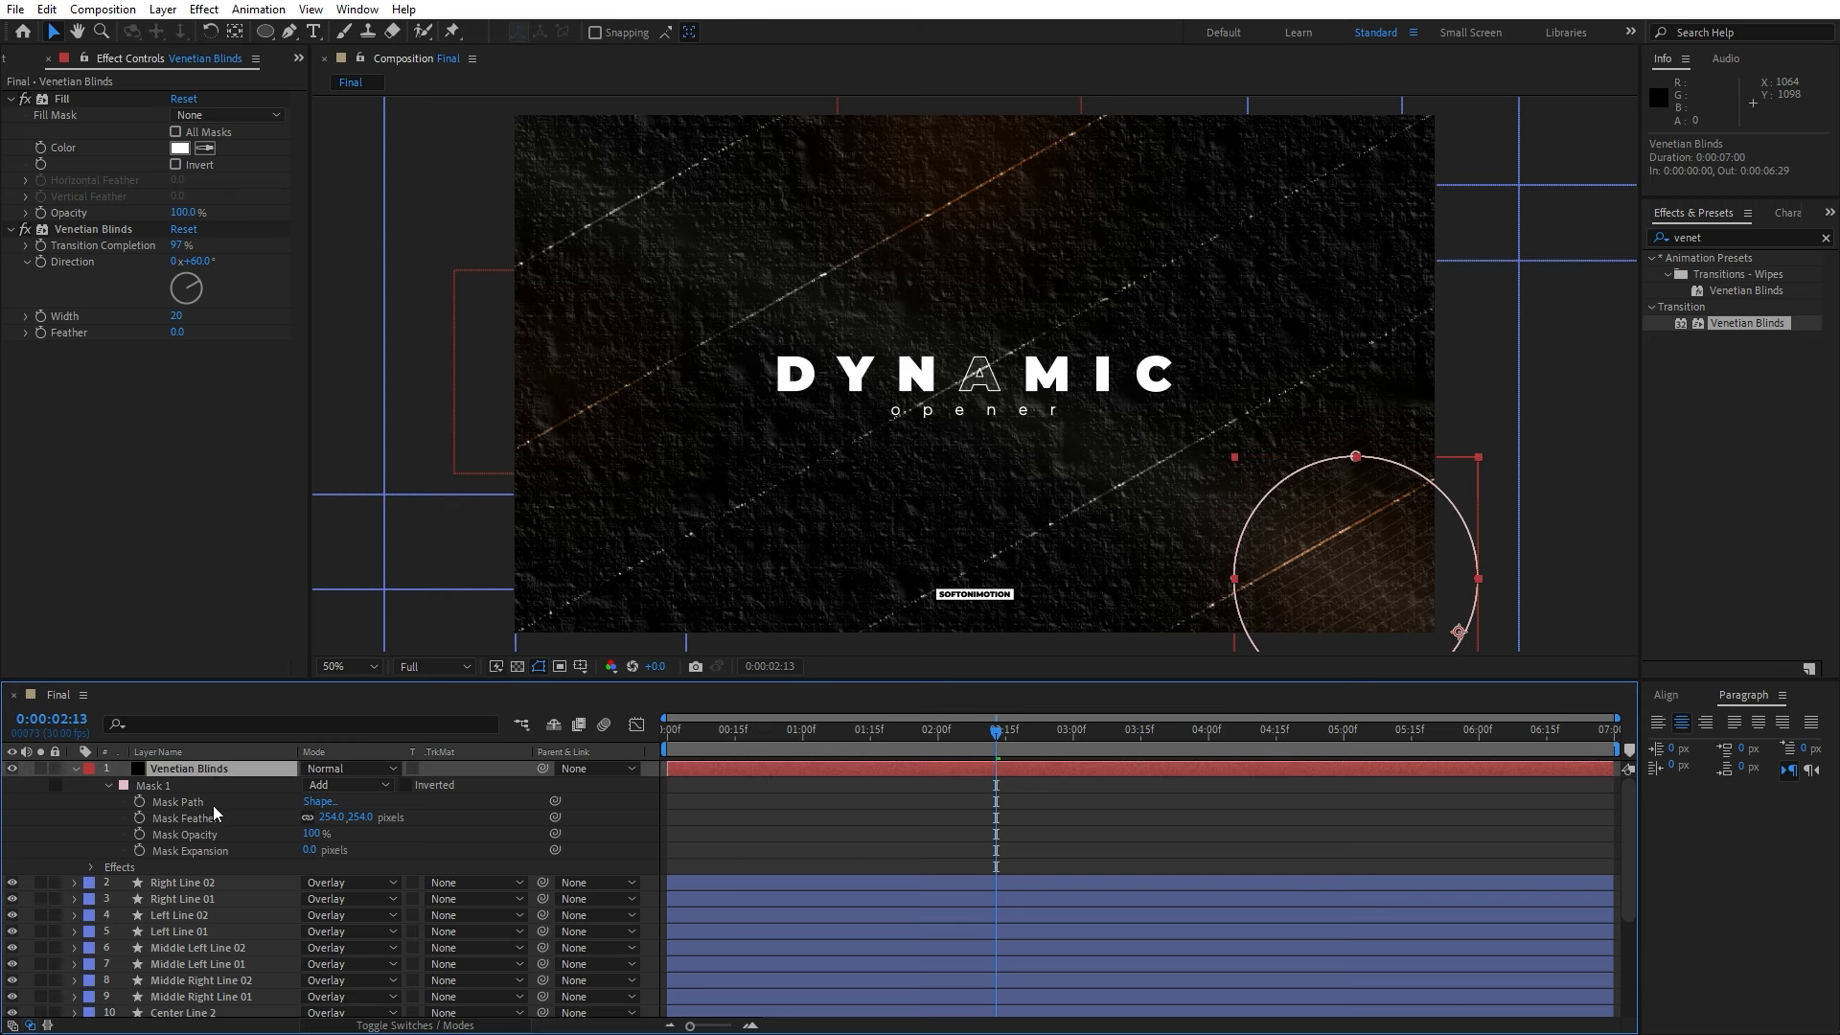
key("t")
left_click_drag(308, 787, 372, 782)
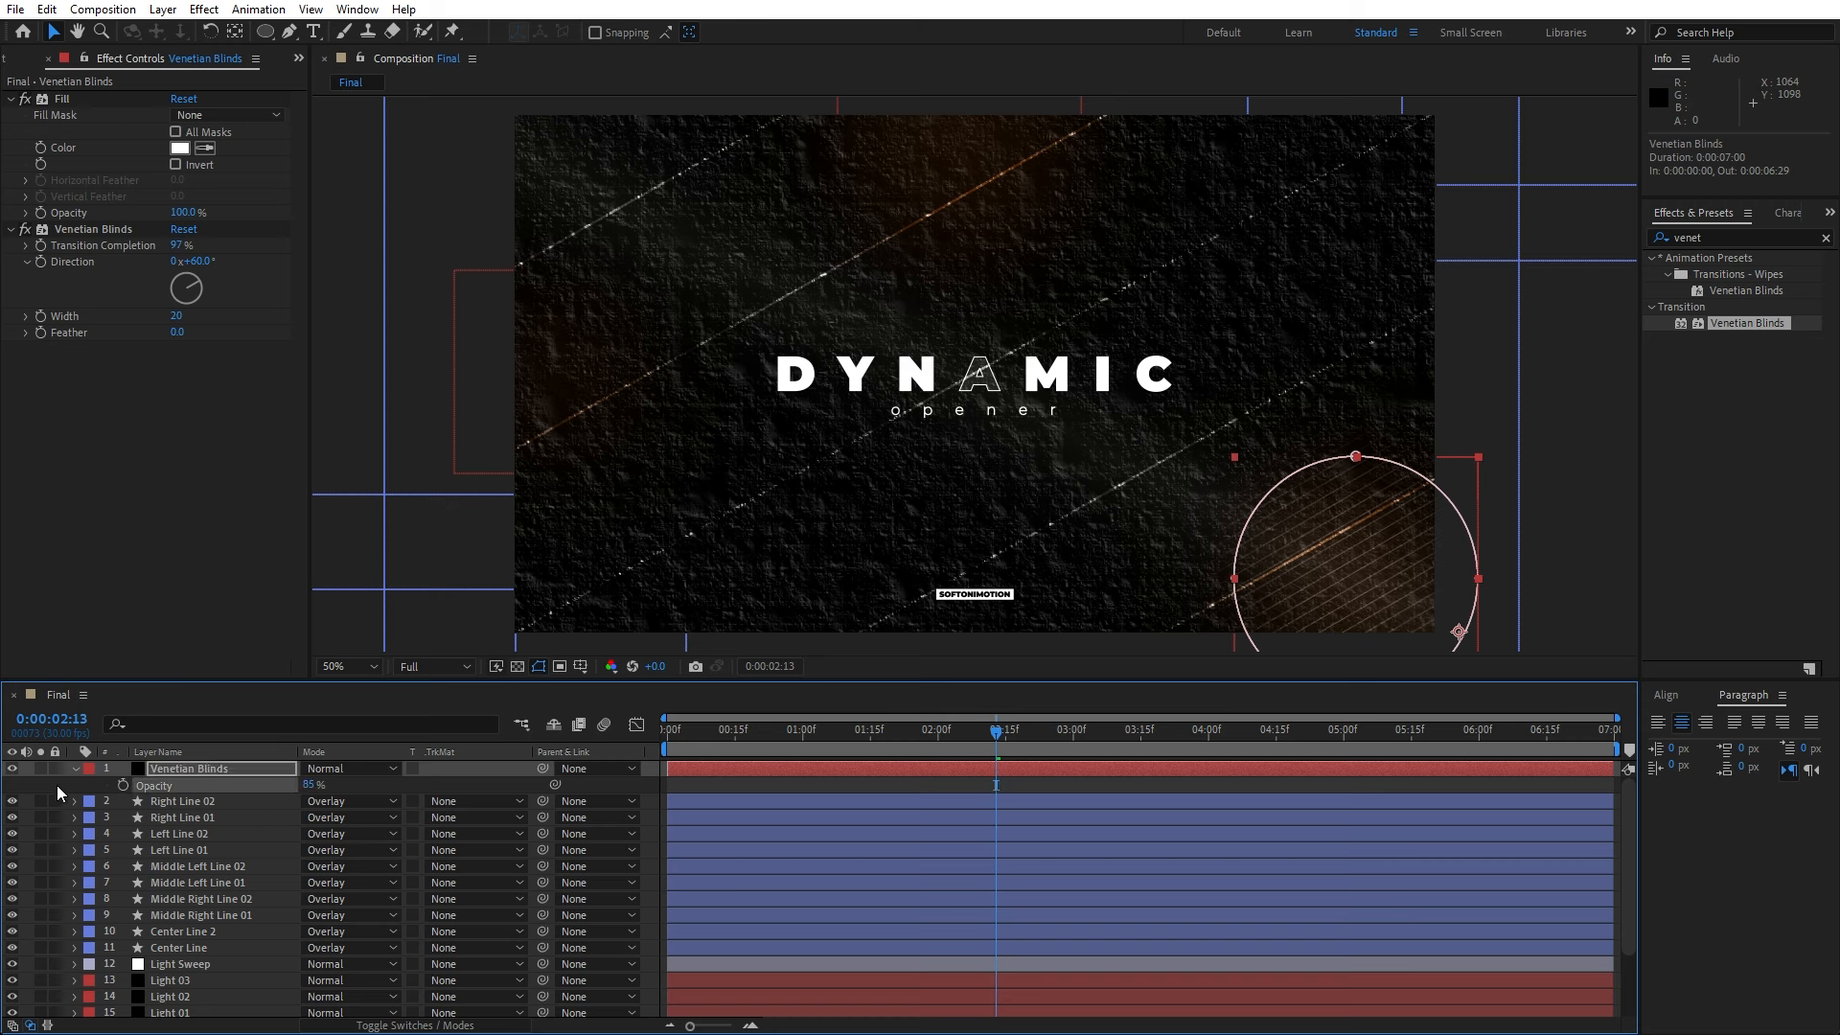
left_click(75, 769)
- Duplicate the Venetian Blinds layer and move the copy to the frame's upper-left corner, at about 402, 262
left_click(192, 769)
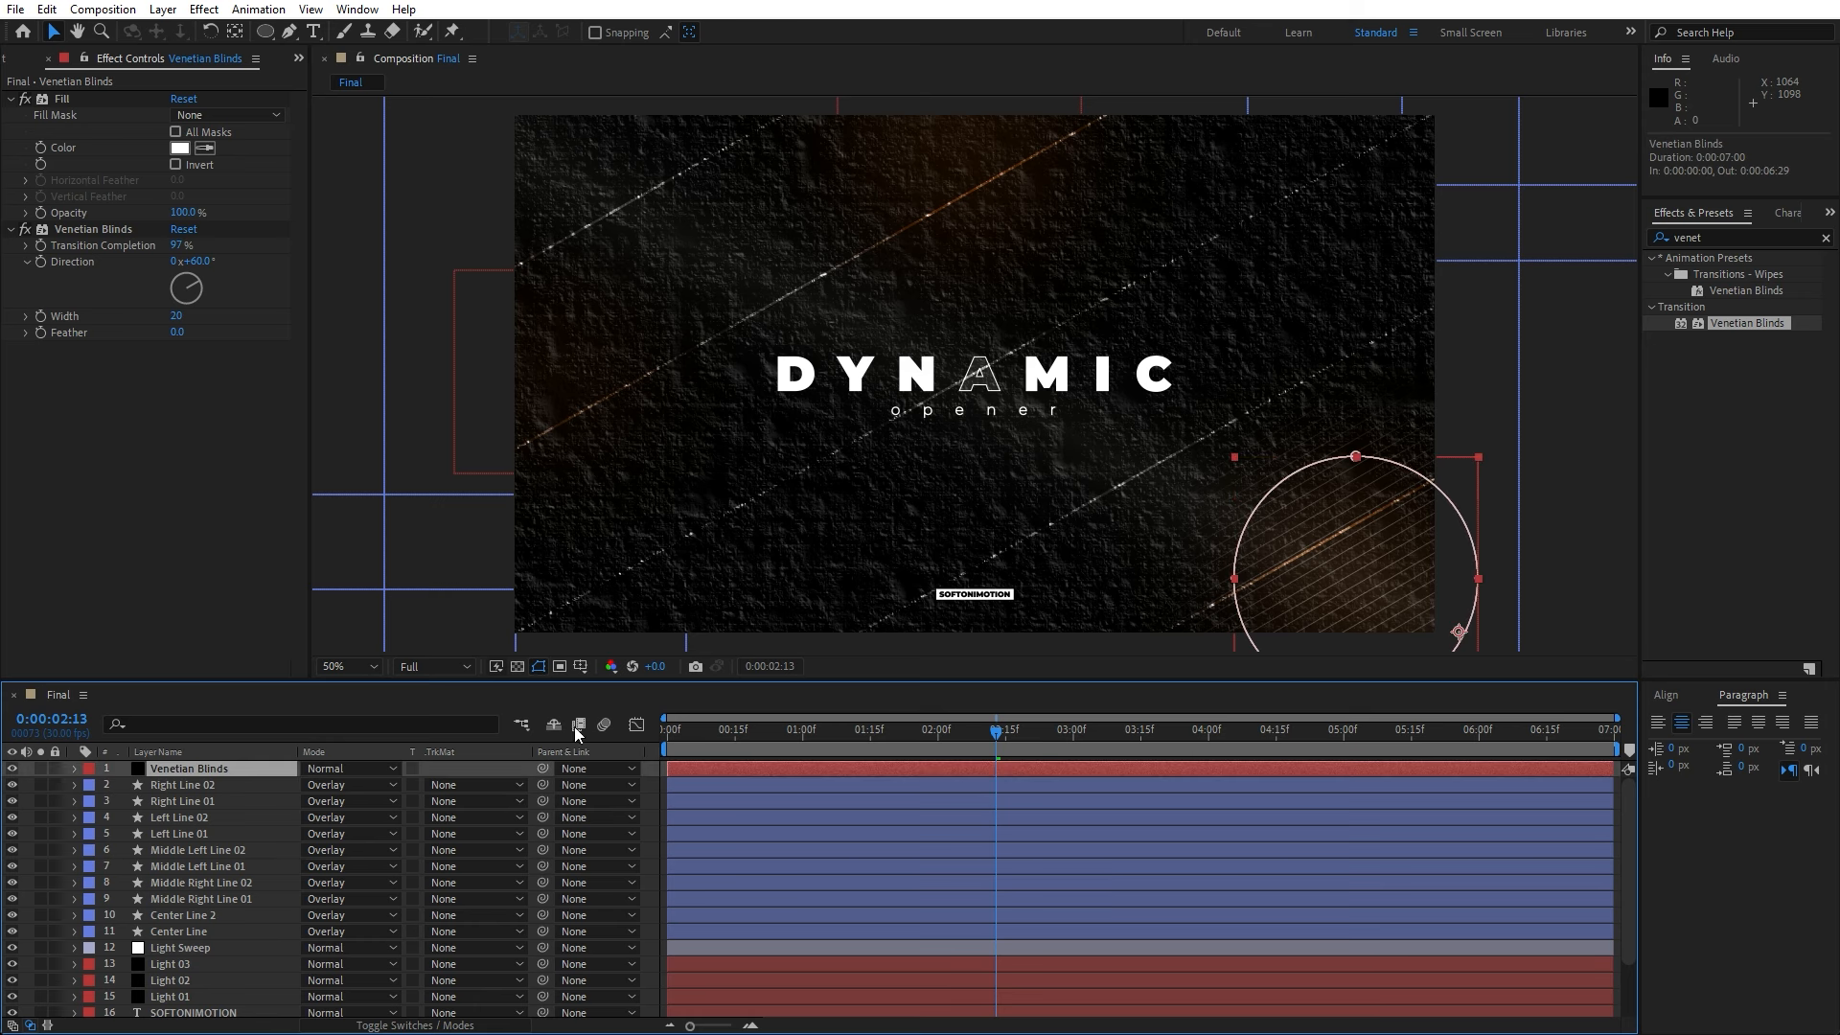
key("ctrl+d")
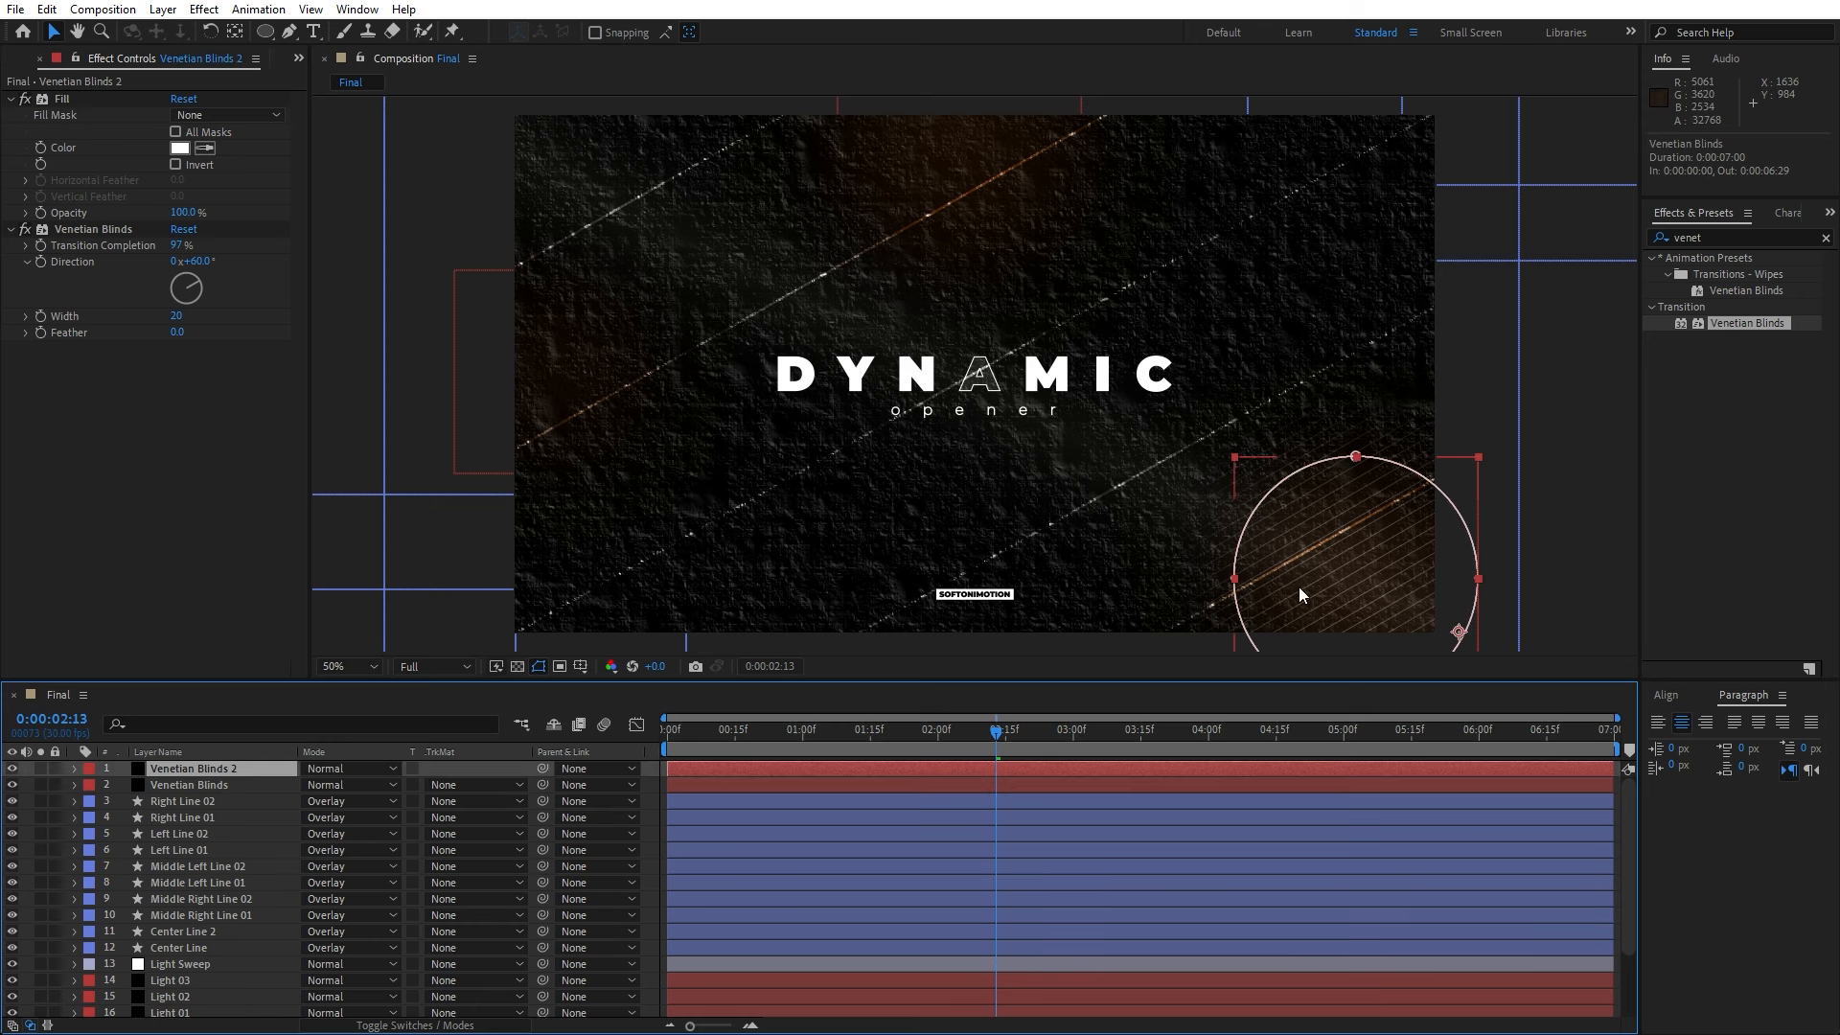
left_click_drag(1336, 556, 1147, 520)
left_click_drag(750, 361, 590, 169)
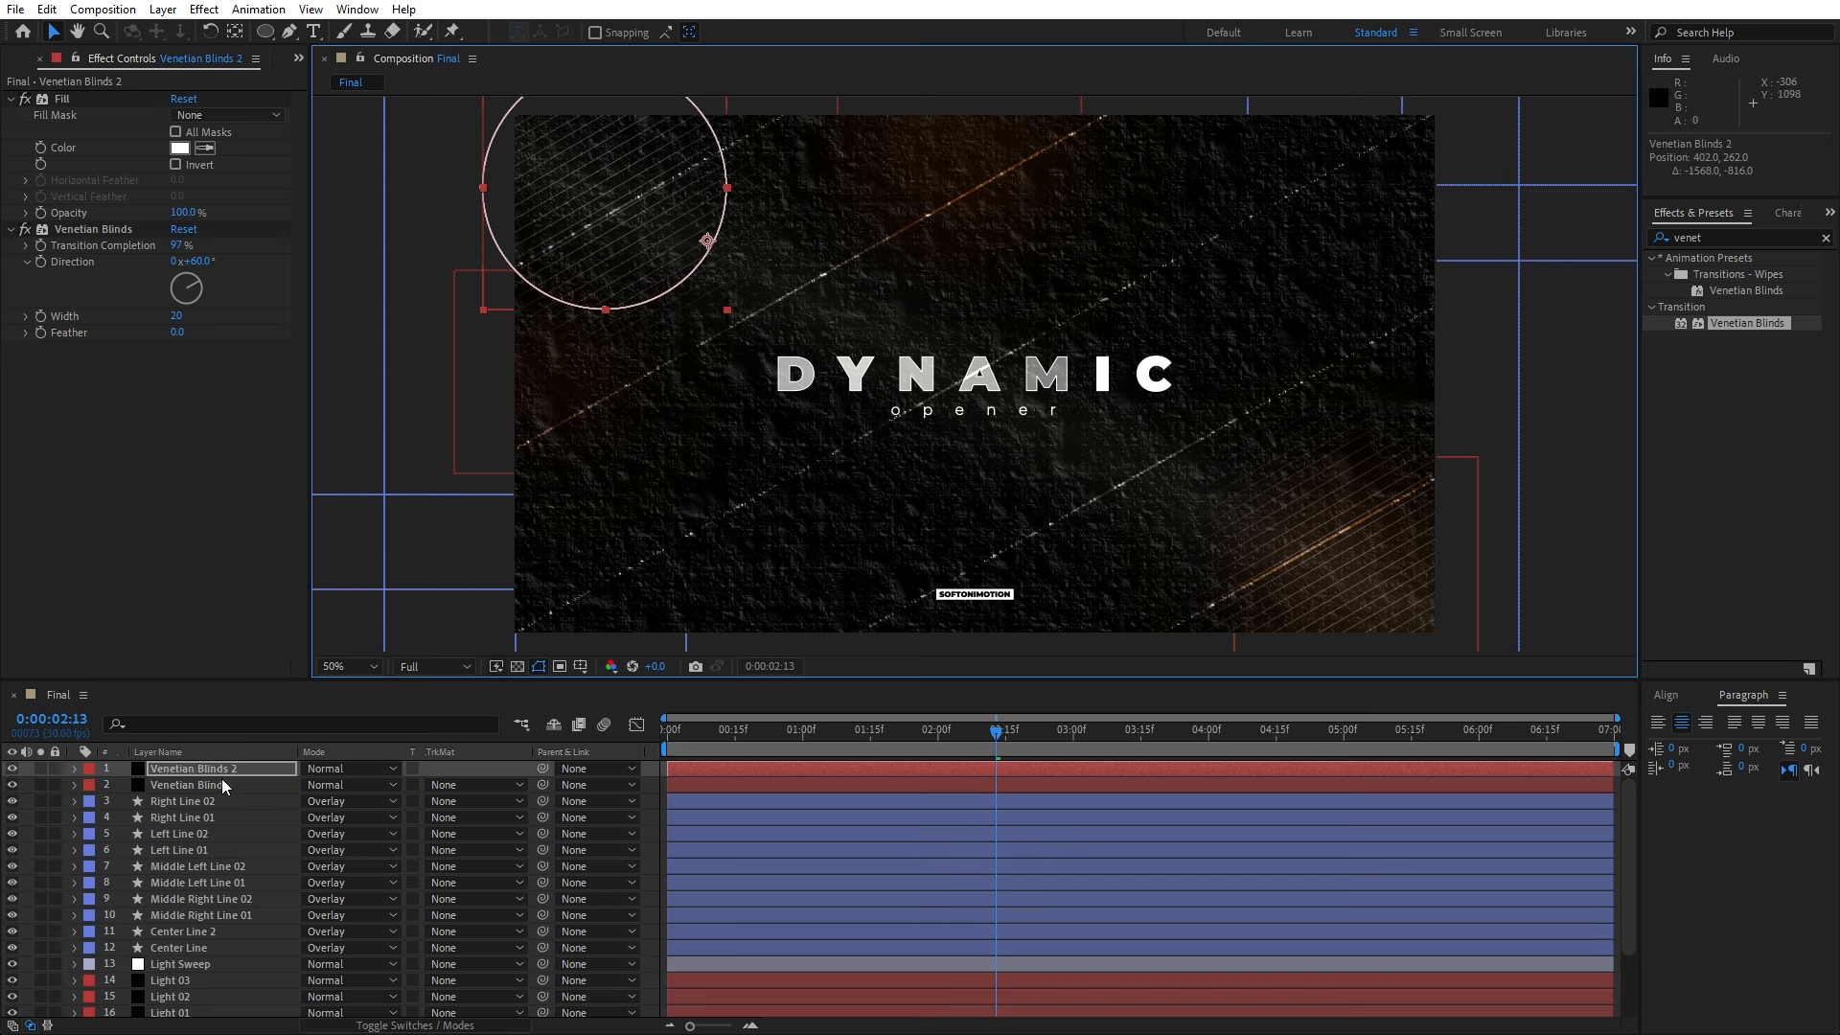
- Scale the Venetian Blinds 2 layer to 95% and reposition it at about 334, 240
key("s")
left_click_drag(345, 788, 308, 783)
left_click_drag(636, 205, 600, 197)
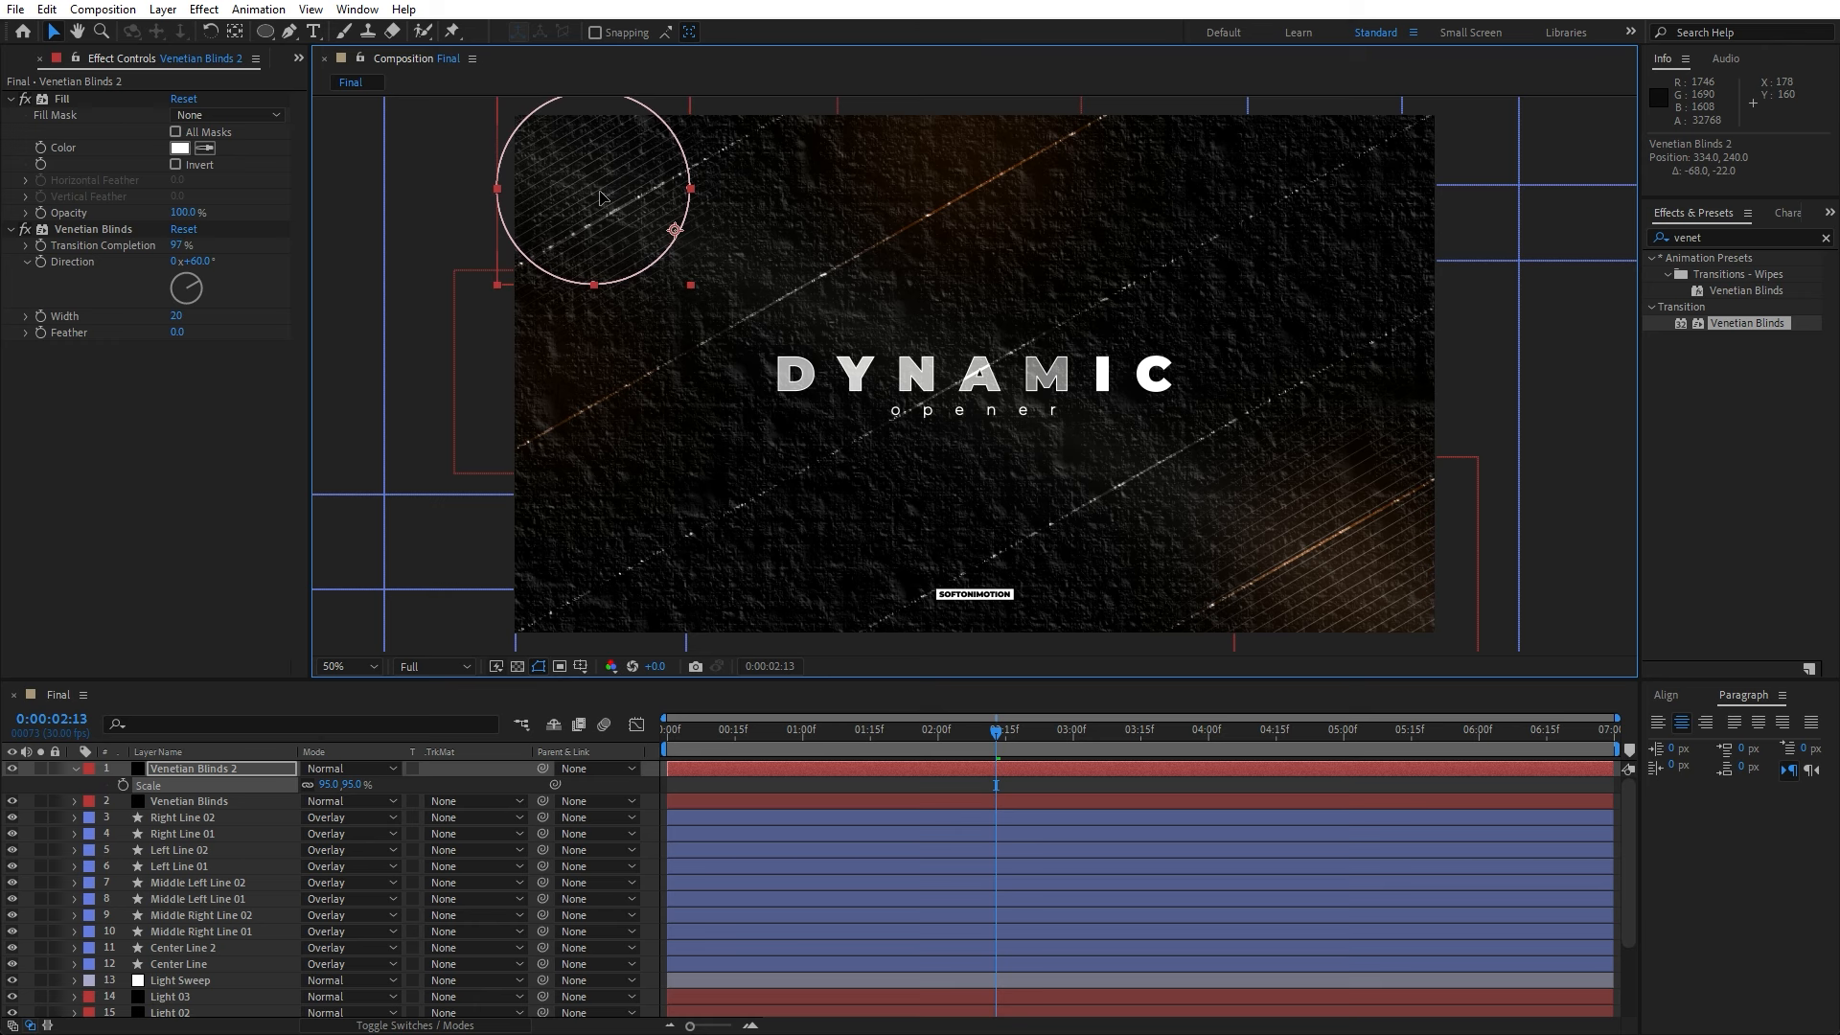
left_click(76, 768)
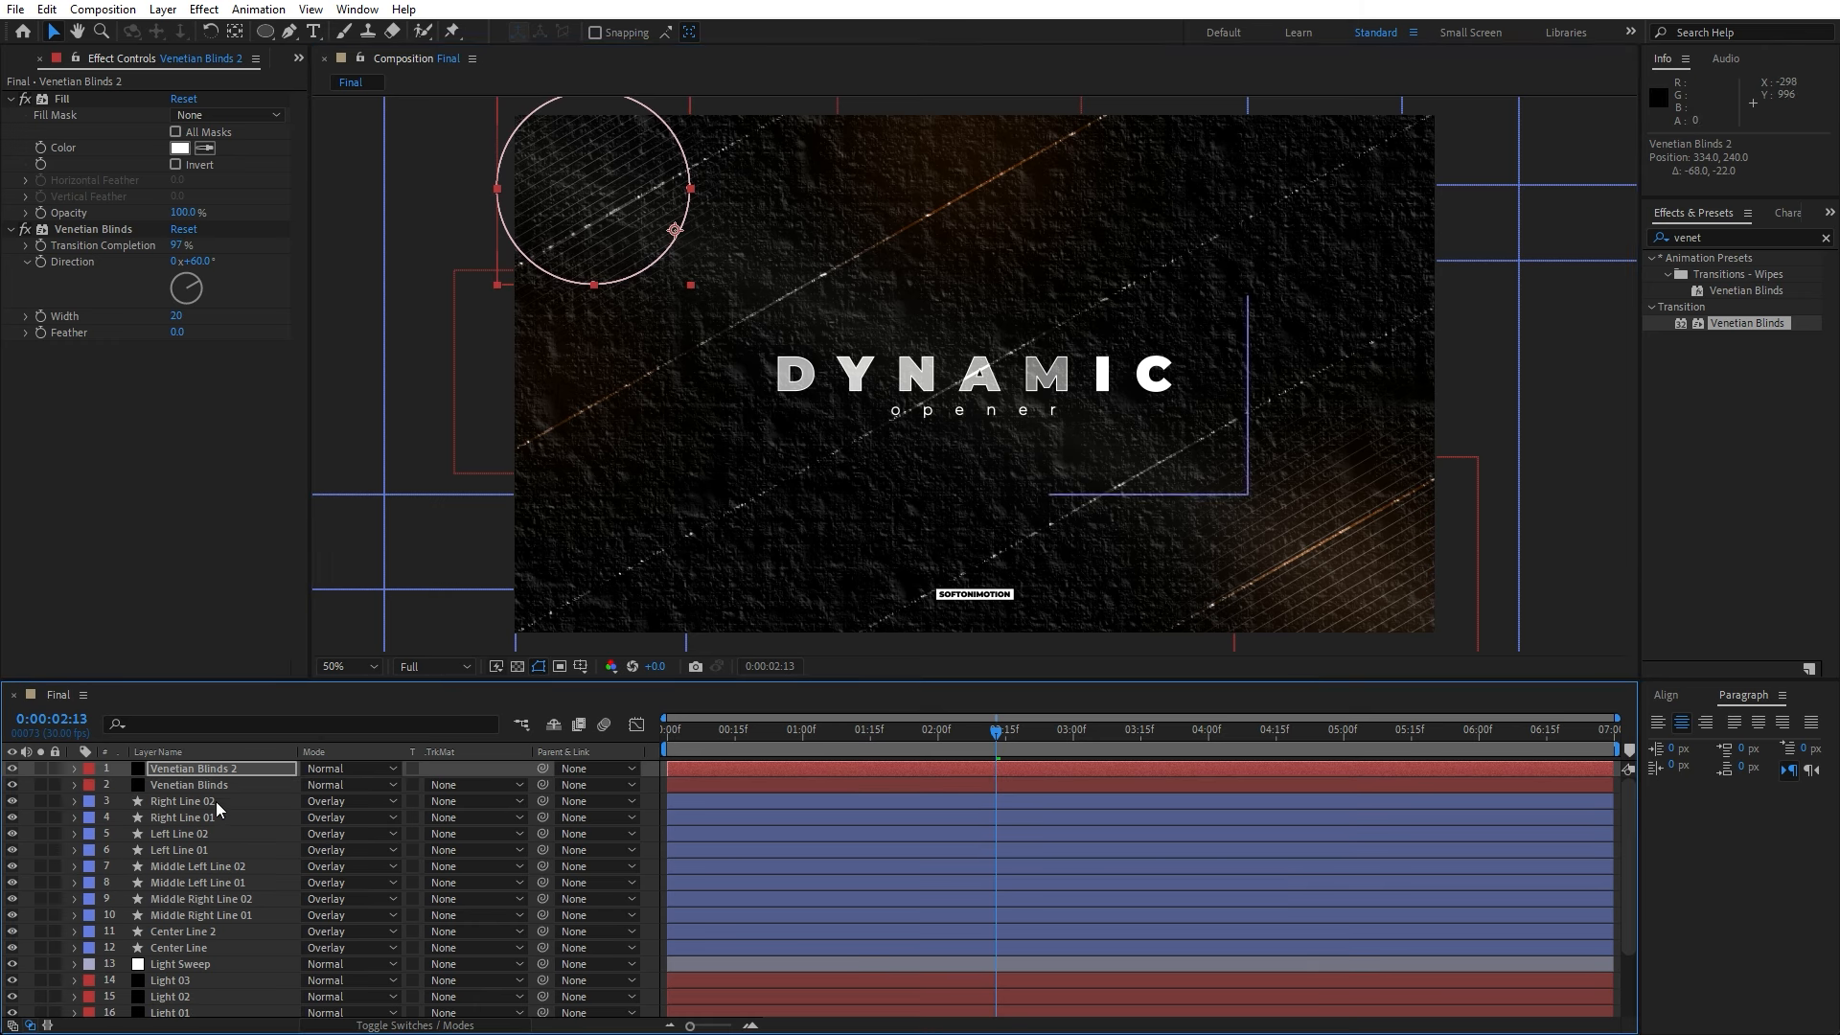
- Duplicate Venetian Blinds 2 into the frame's upper-right corner and set the copy's Transition Completion to 91% and Width to 26
key("ctrl+d")
left_click_drag(601, 218, 1360, 204)
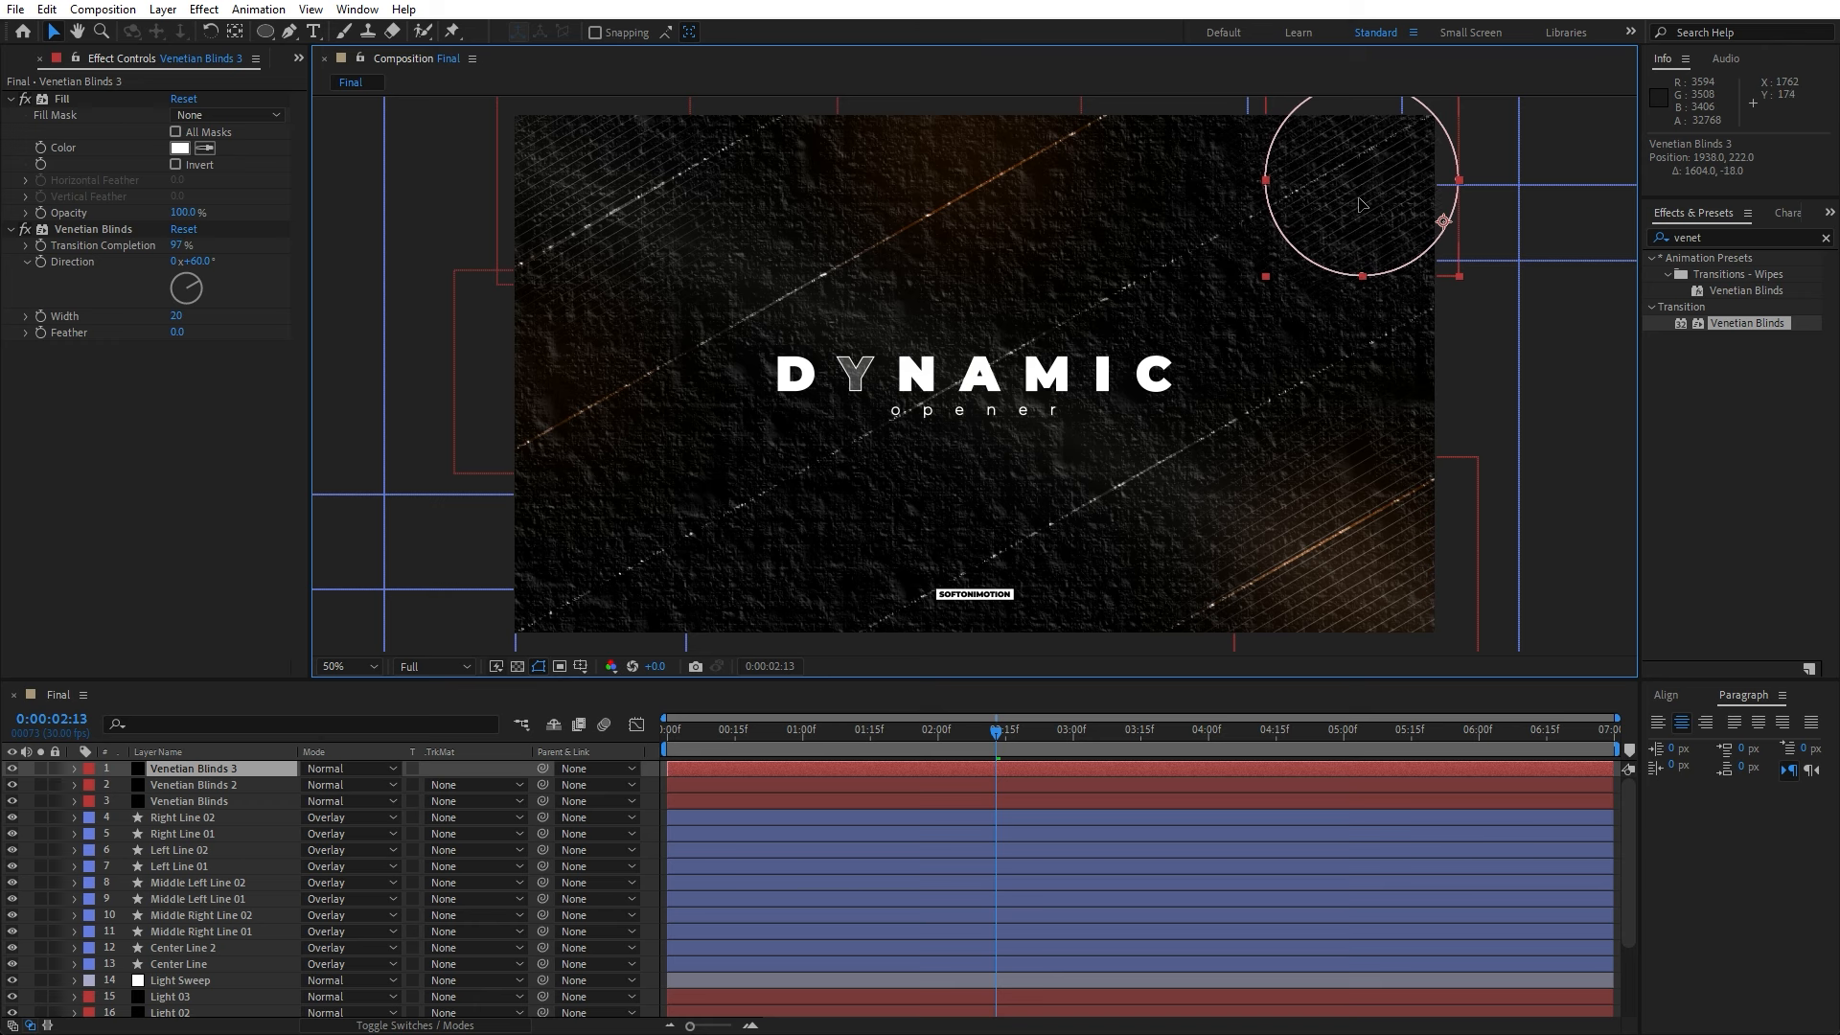
left_click(176, 244)
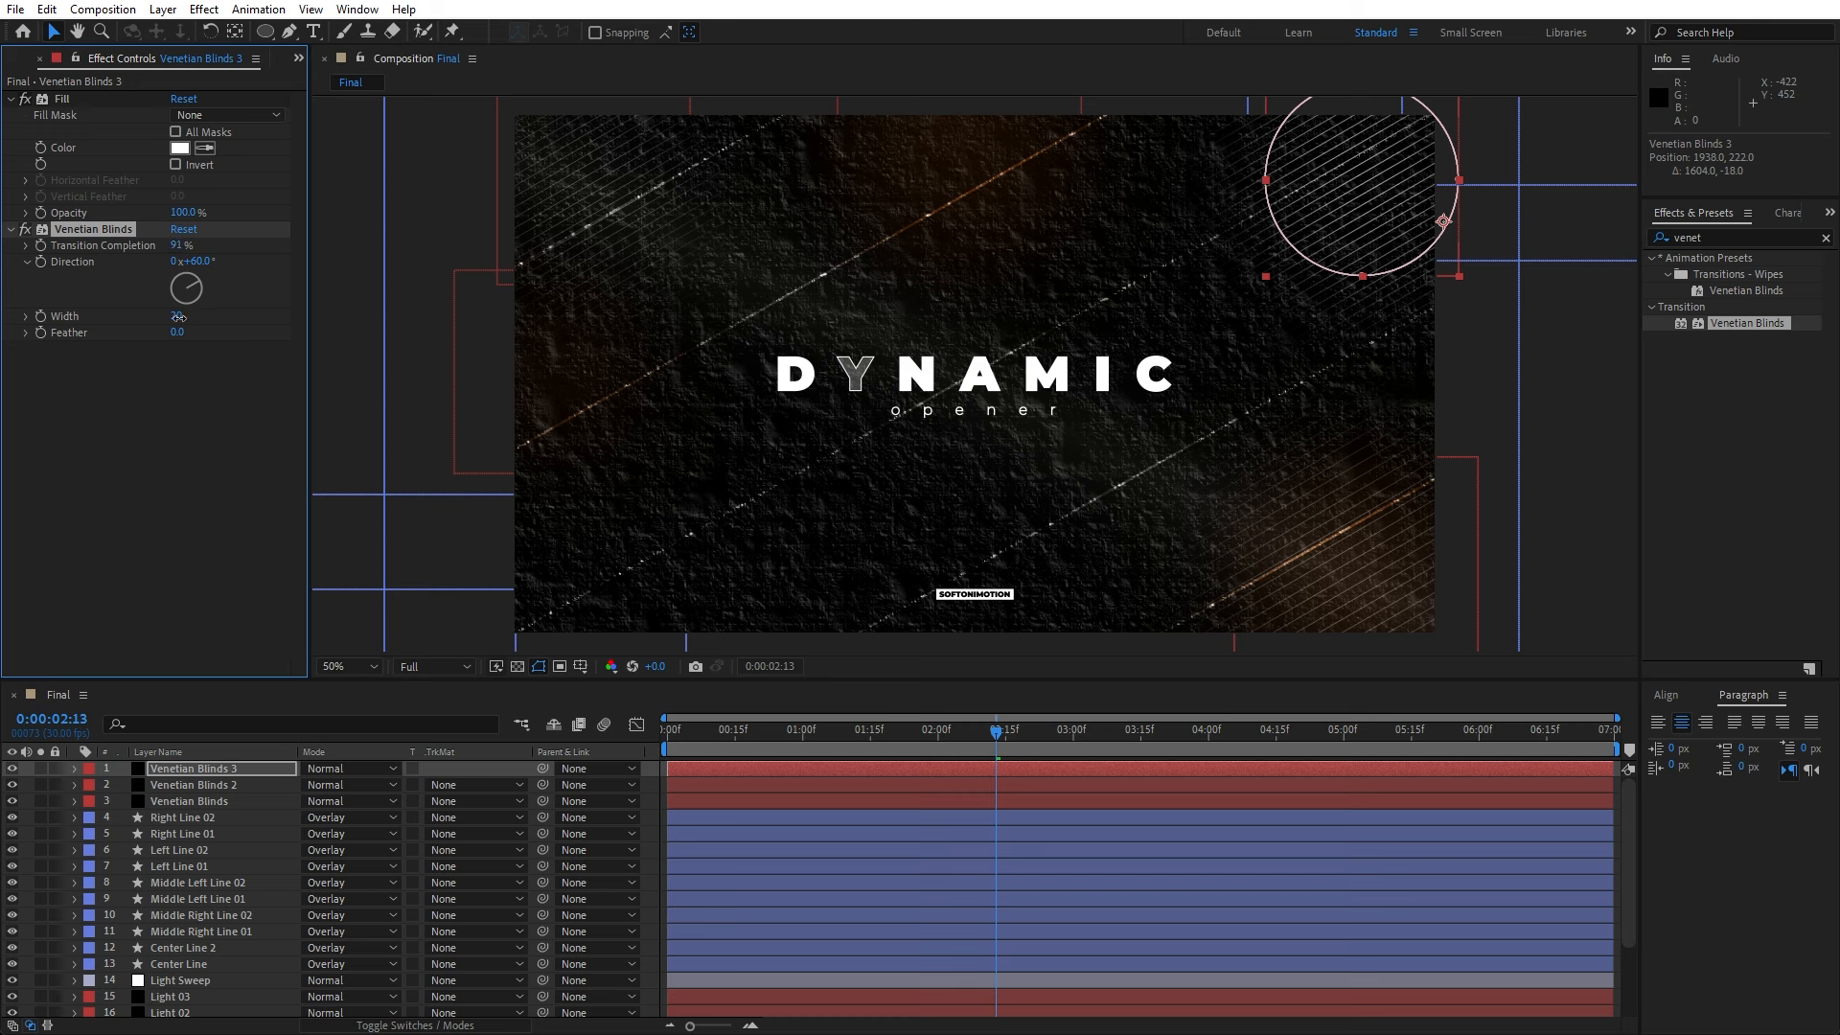
left_click_drag(178, 316, 185, 318)
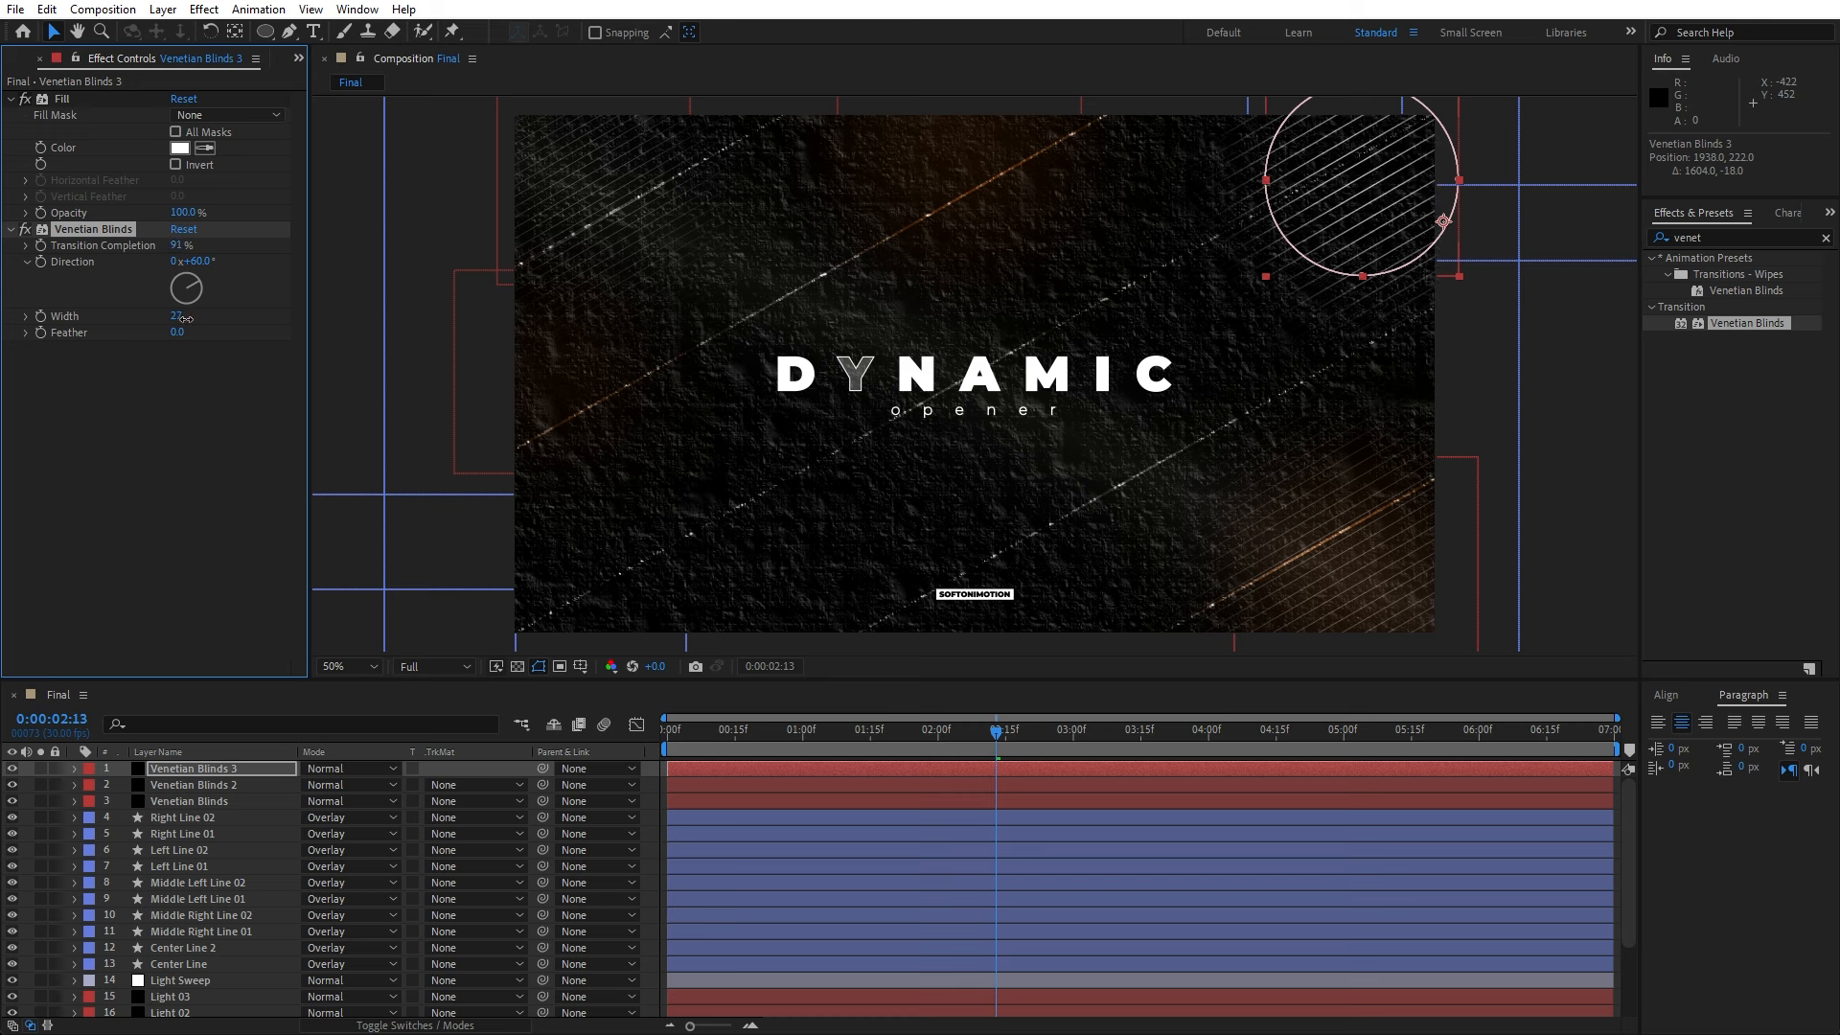
- Set the Venetian Blinds 3 layer's blending mode to Overlay and duplicate the layer
left_click(199, 770)
left_click(347, 769)
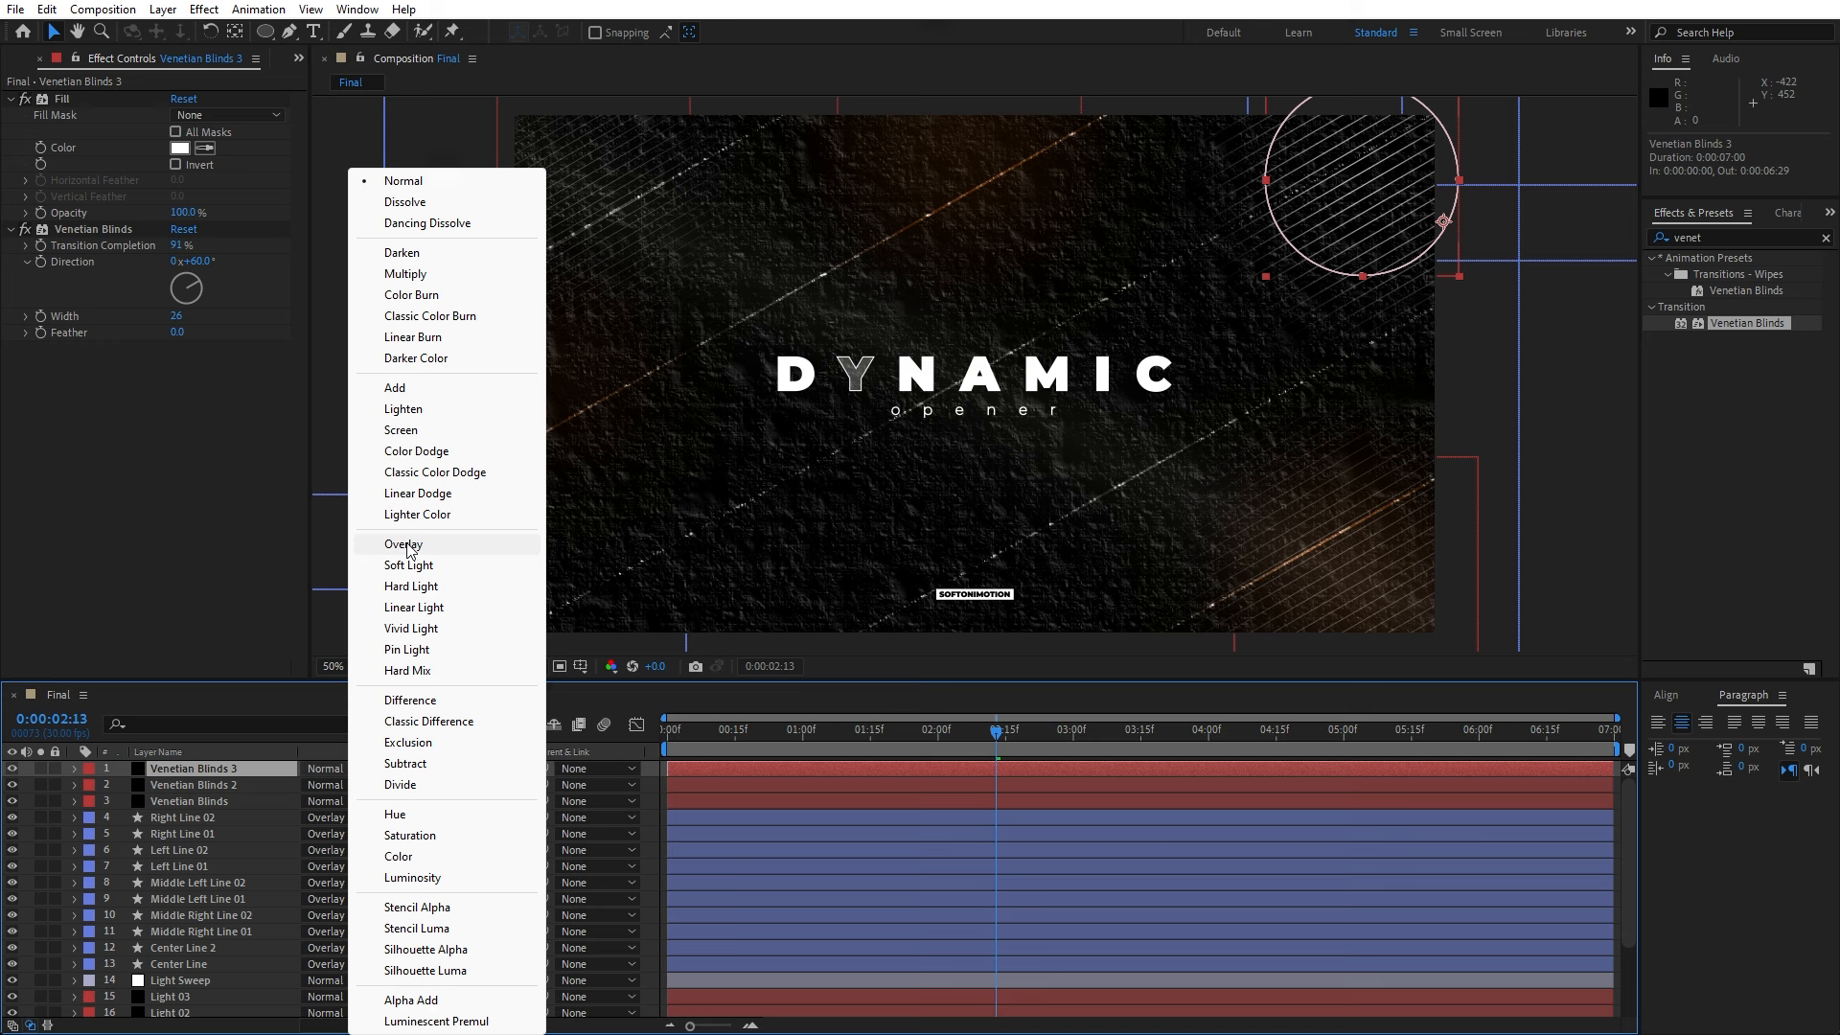
left_click(403, 546)
key("ctrl+d")
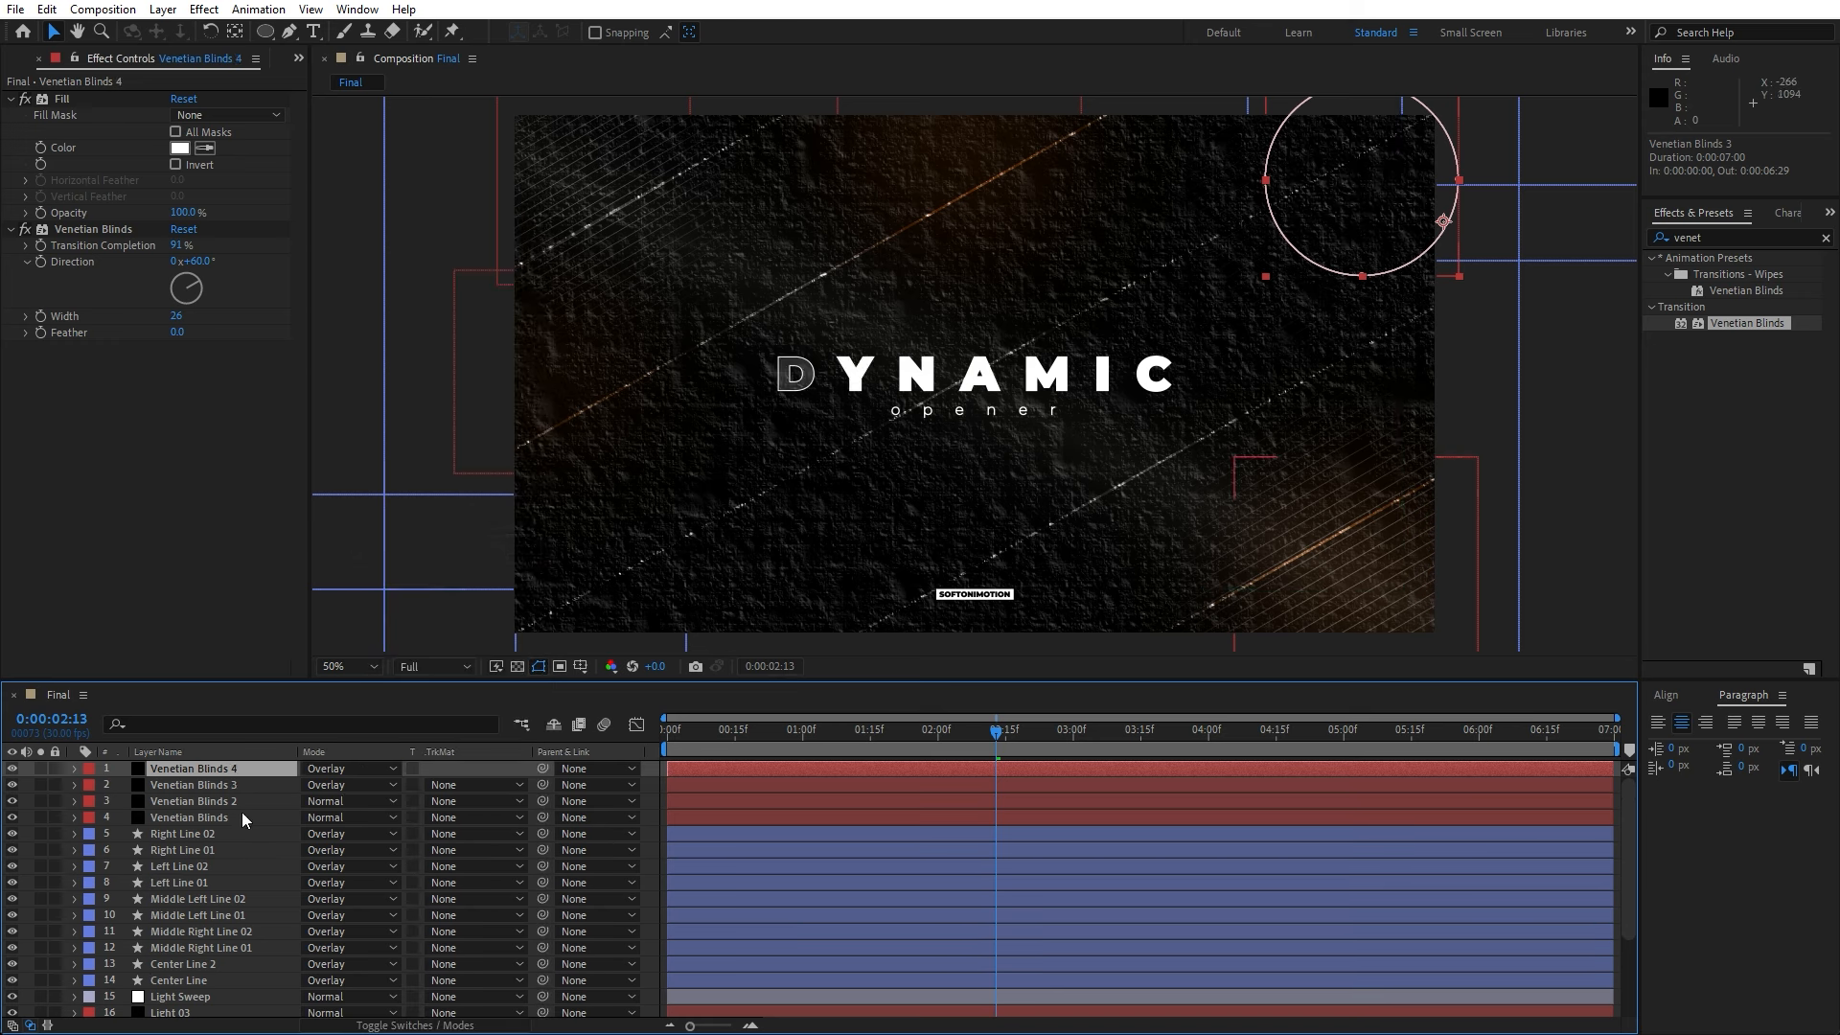
- Duplicate the Venetian Blinds 4 layer twice more and preview the composition
key("ctrl+d")
key("ctrl+d")
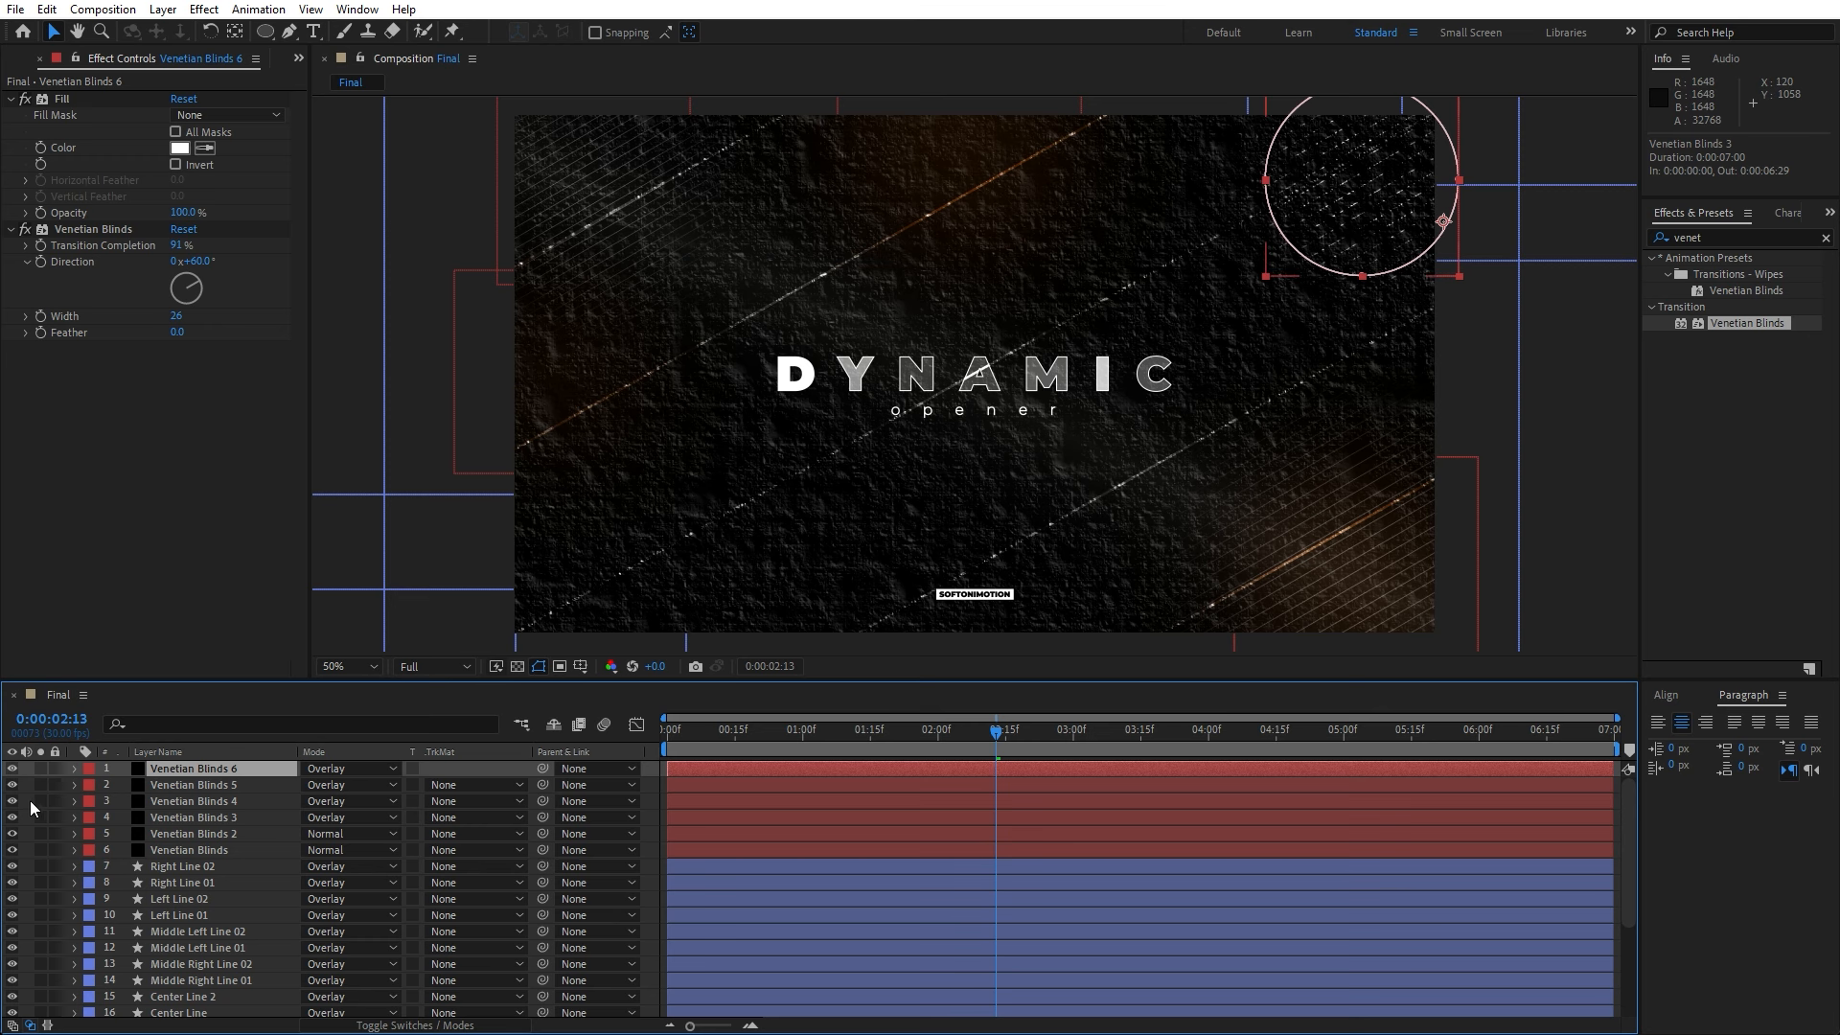
key("F2")
key("space")
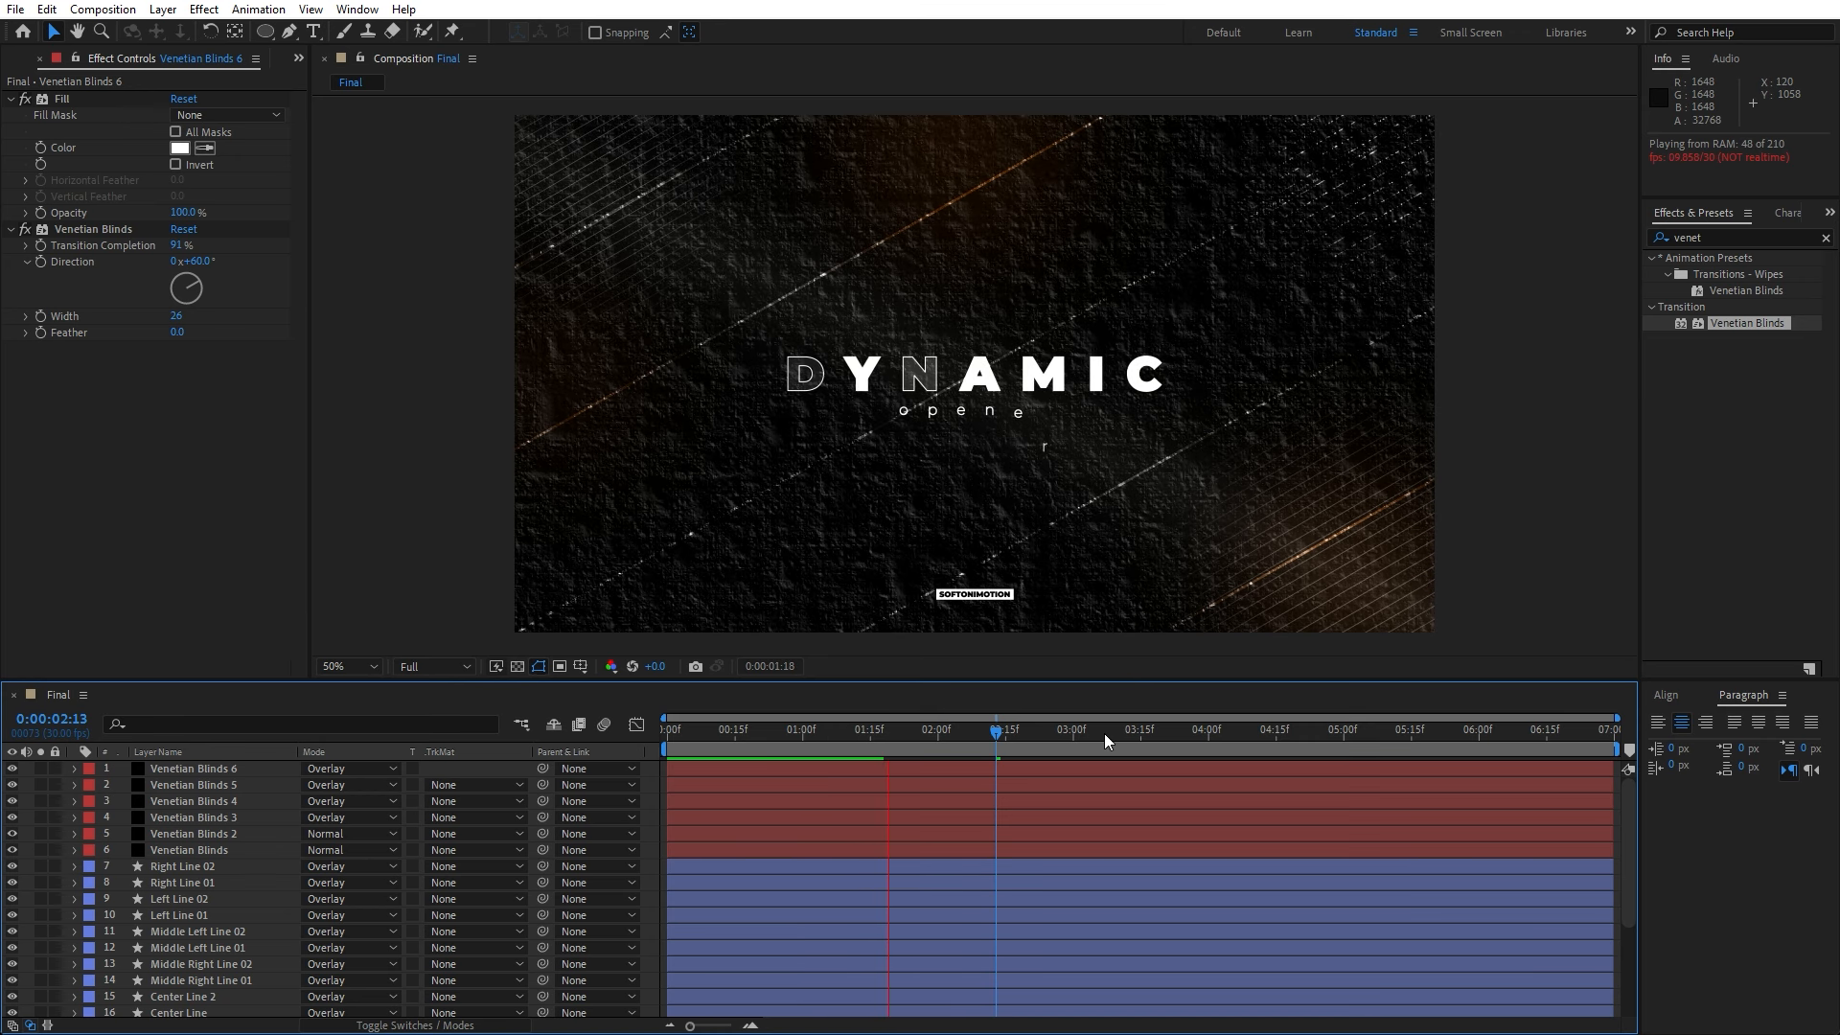
left_click(973, 738)
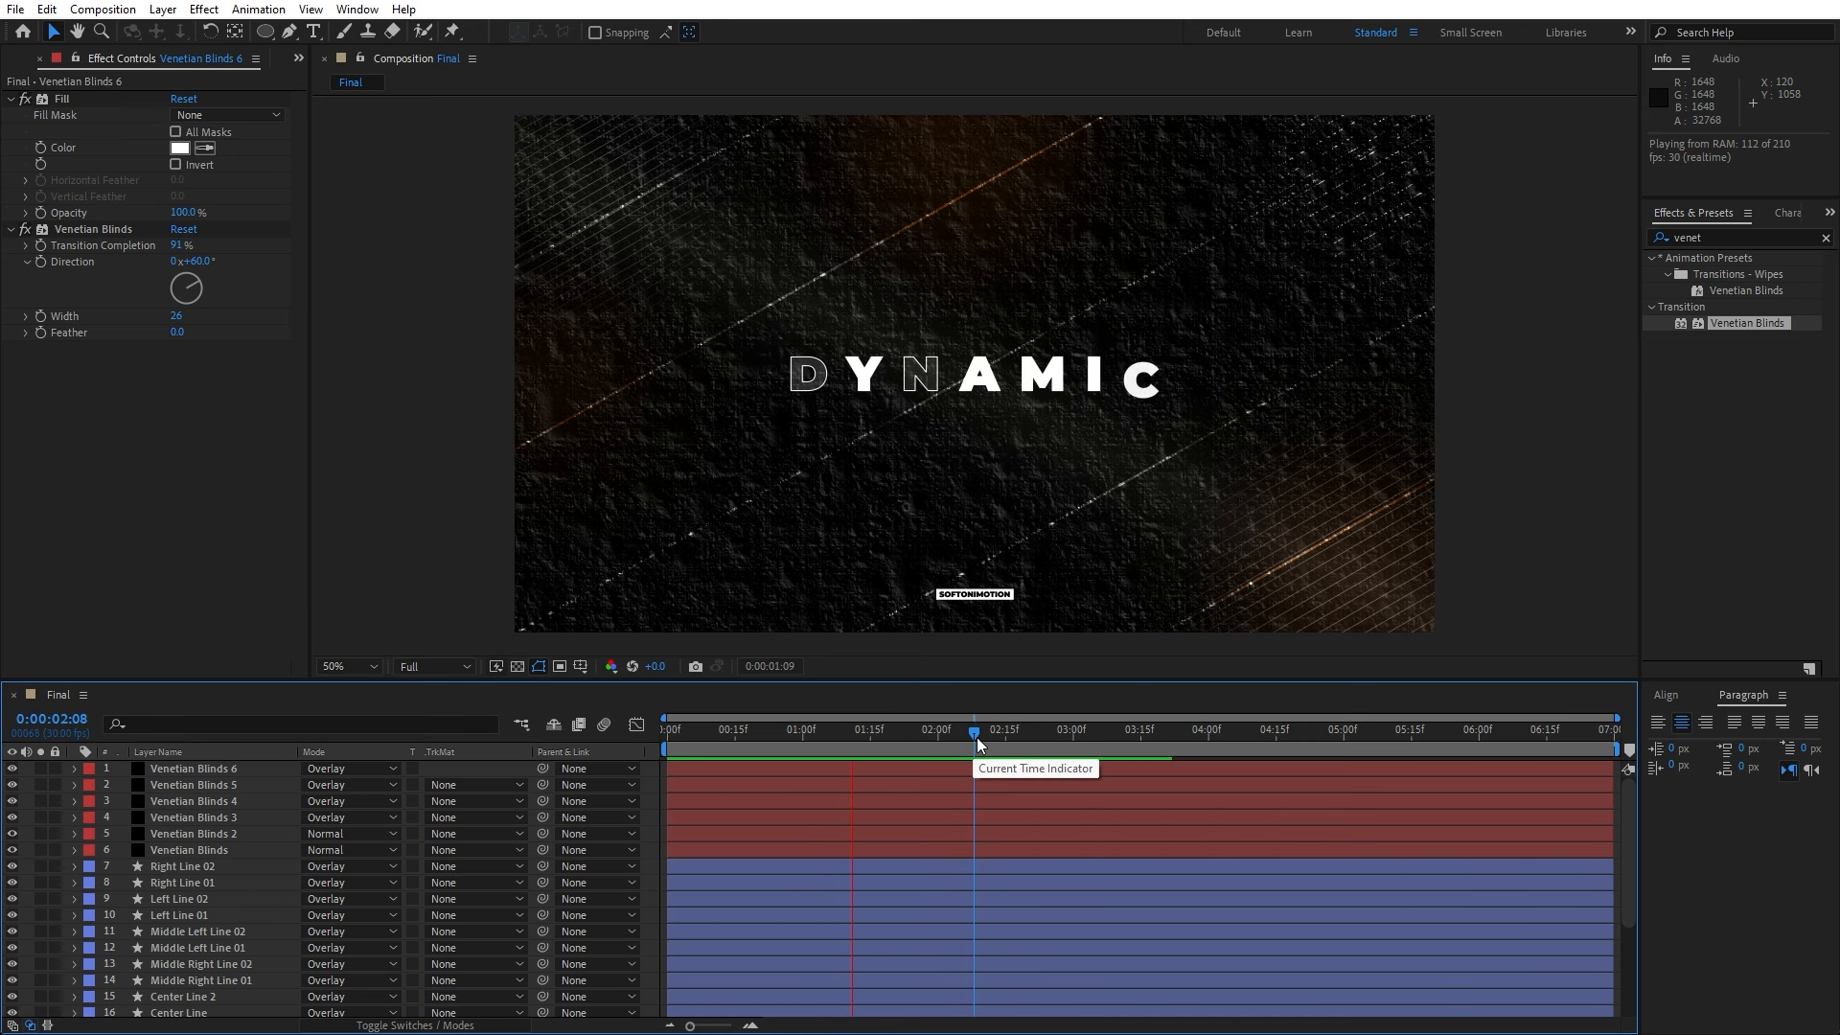
key("space")
- Delete the stacked Venetian Blinds 3 to Venetian Blinds 6 layers
left_click(249, 772)
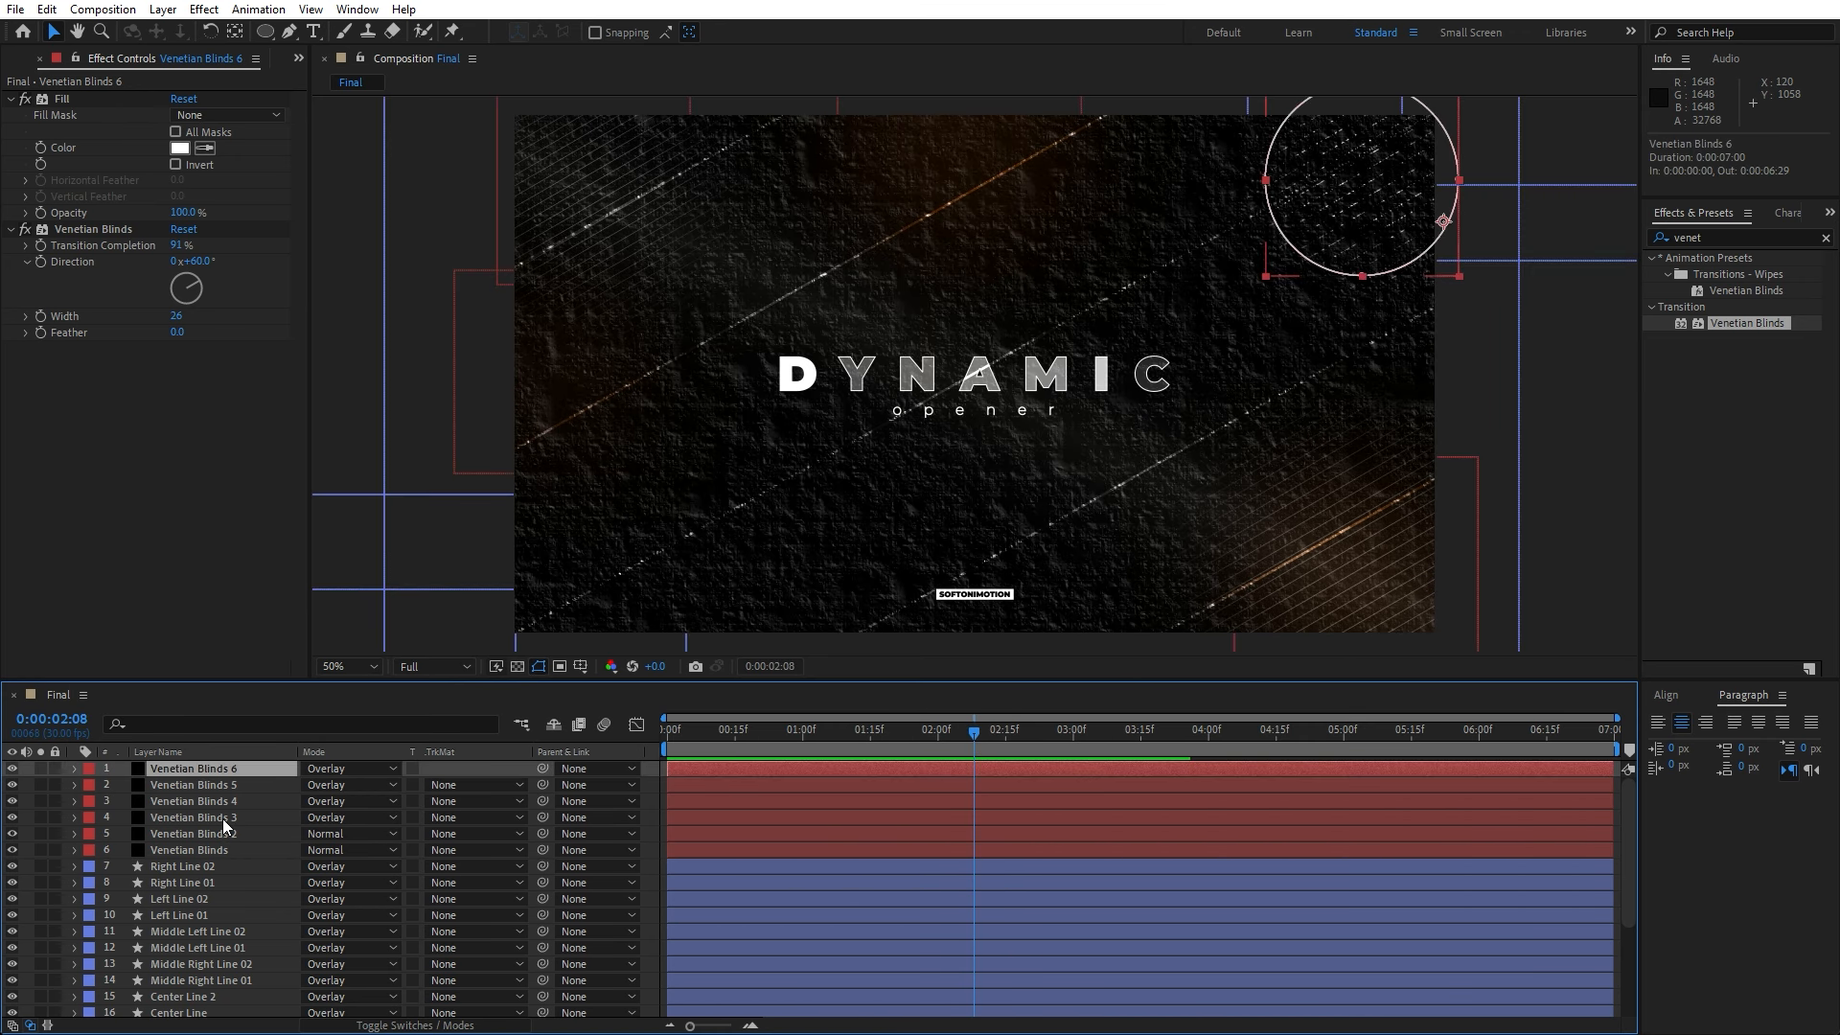
left_click(223, 819, "shift")
key("Delete")
- Duplicate Venetian Blinds 2 into the frame's upper-right corner at about 1944, 240 and set the copy's Width to 28
left_click(221, 766)
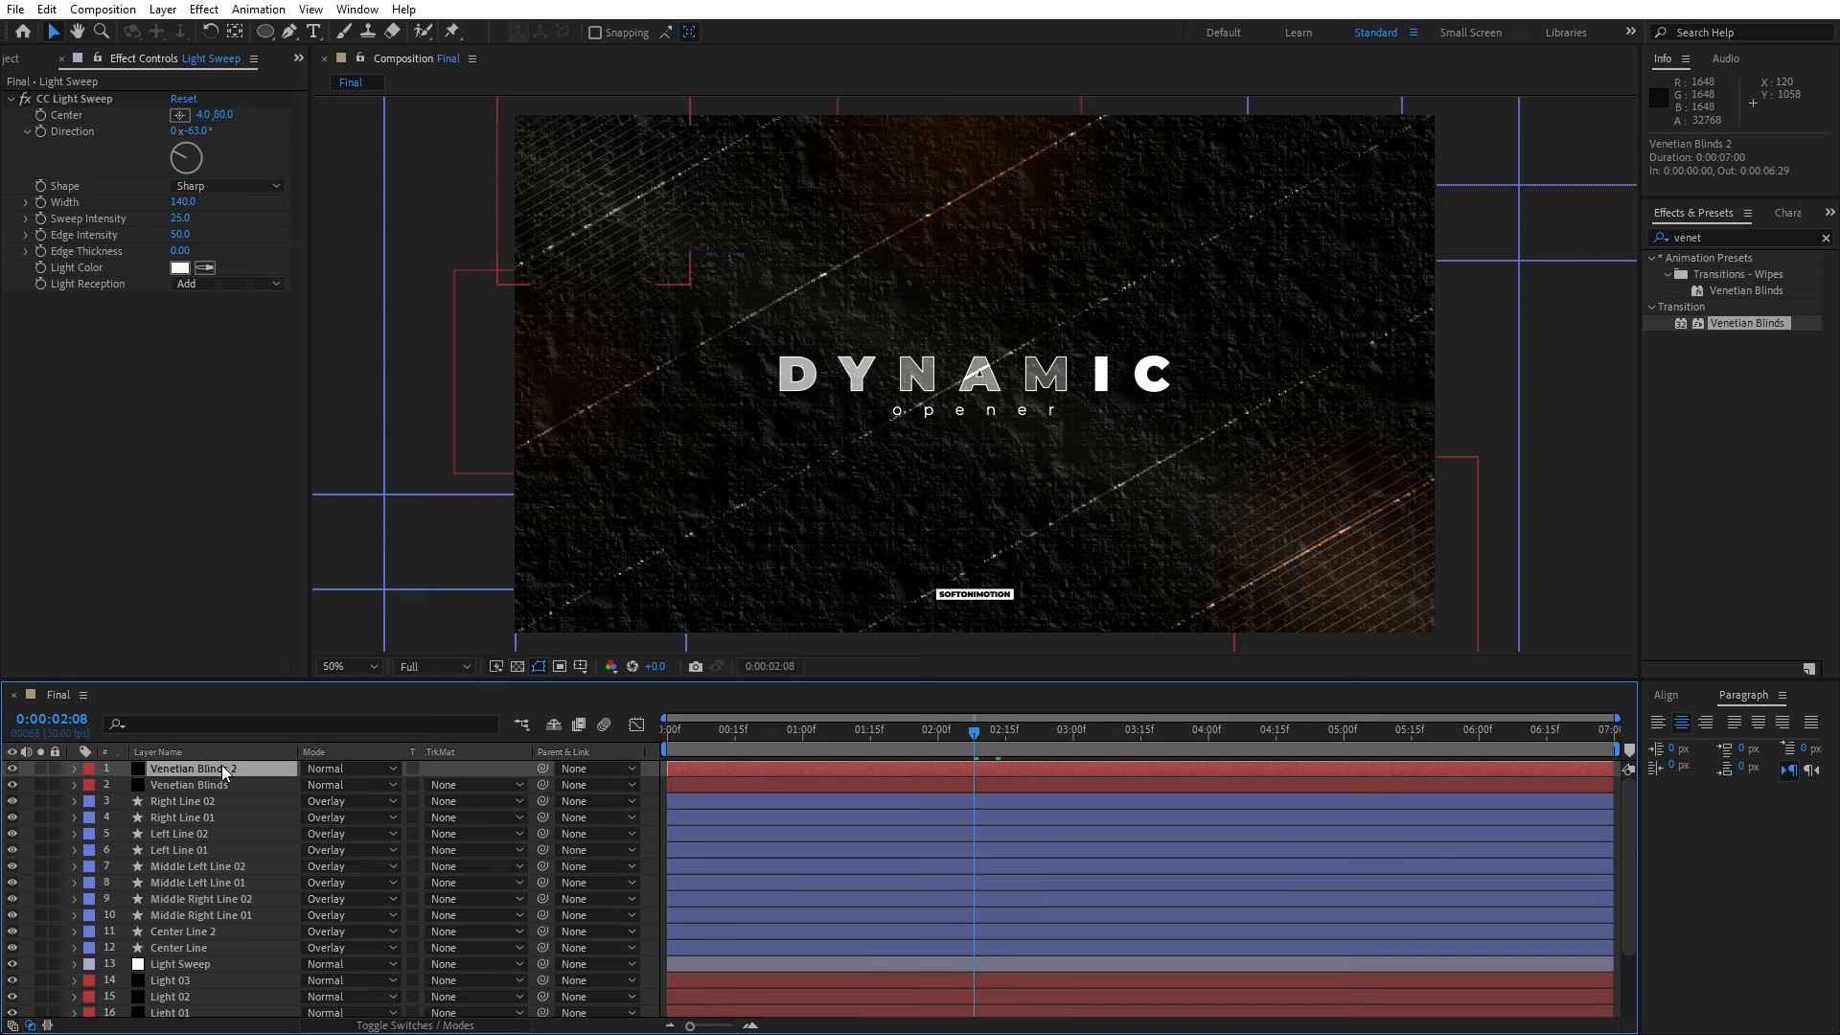
key("ctrl+d")
left_click_drag(601, 235, 1372, 235)
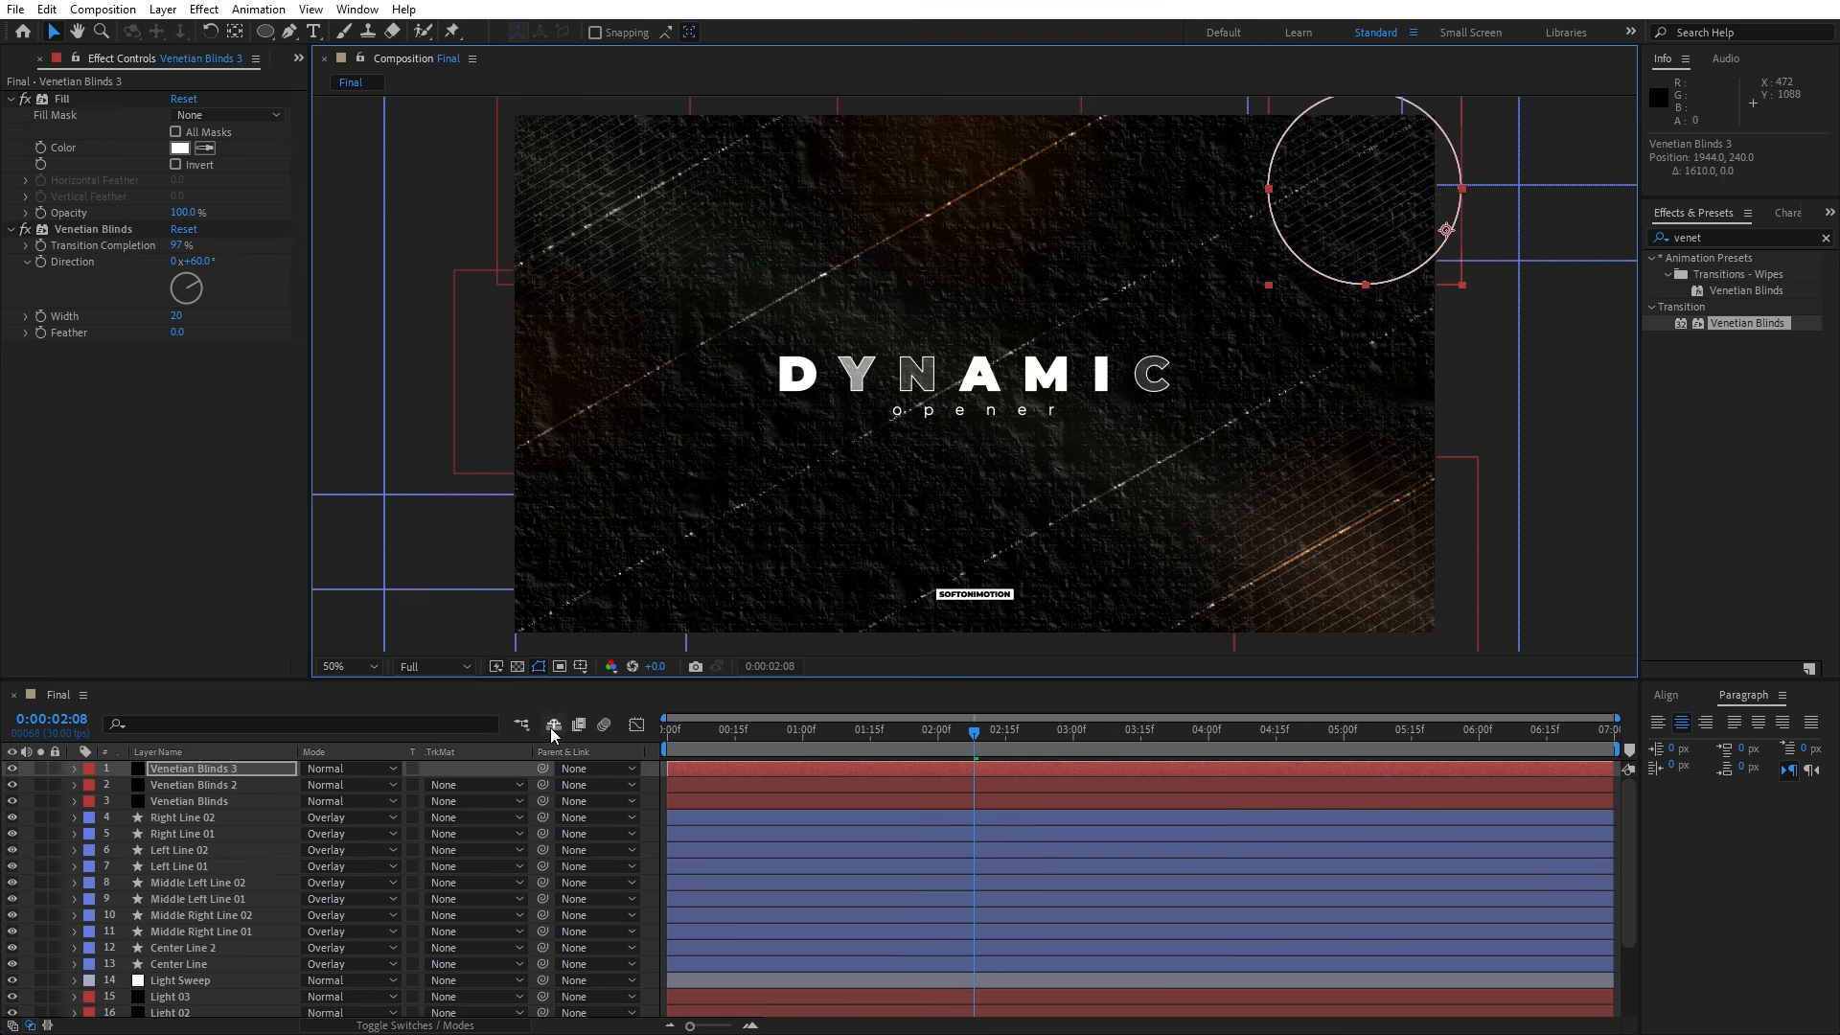
left_click(192, 768)
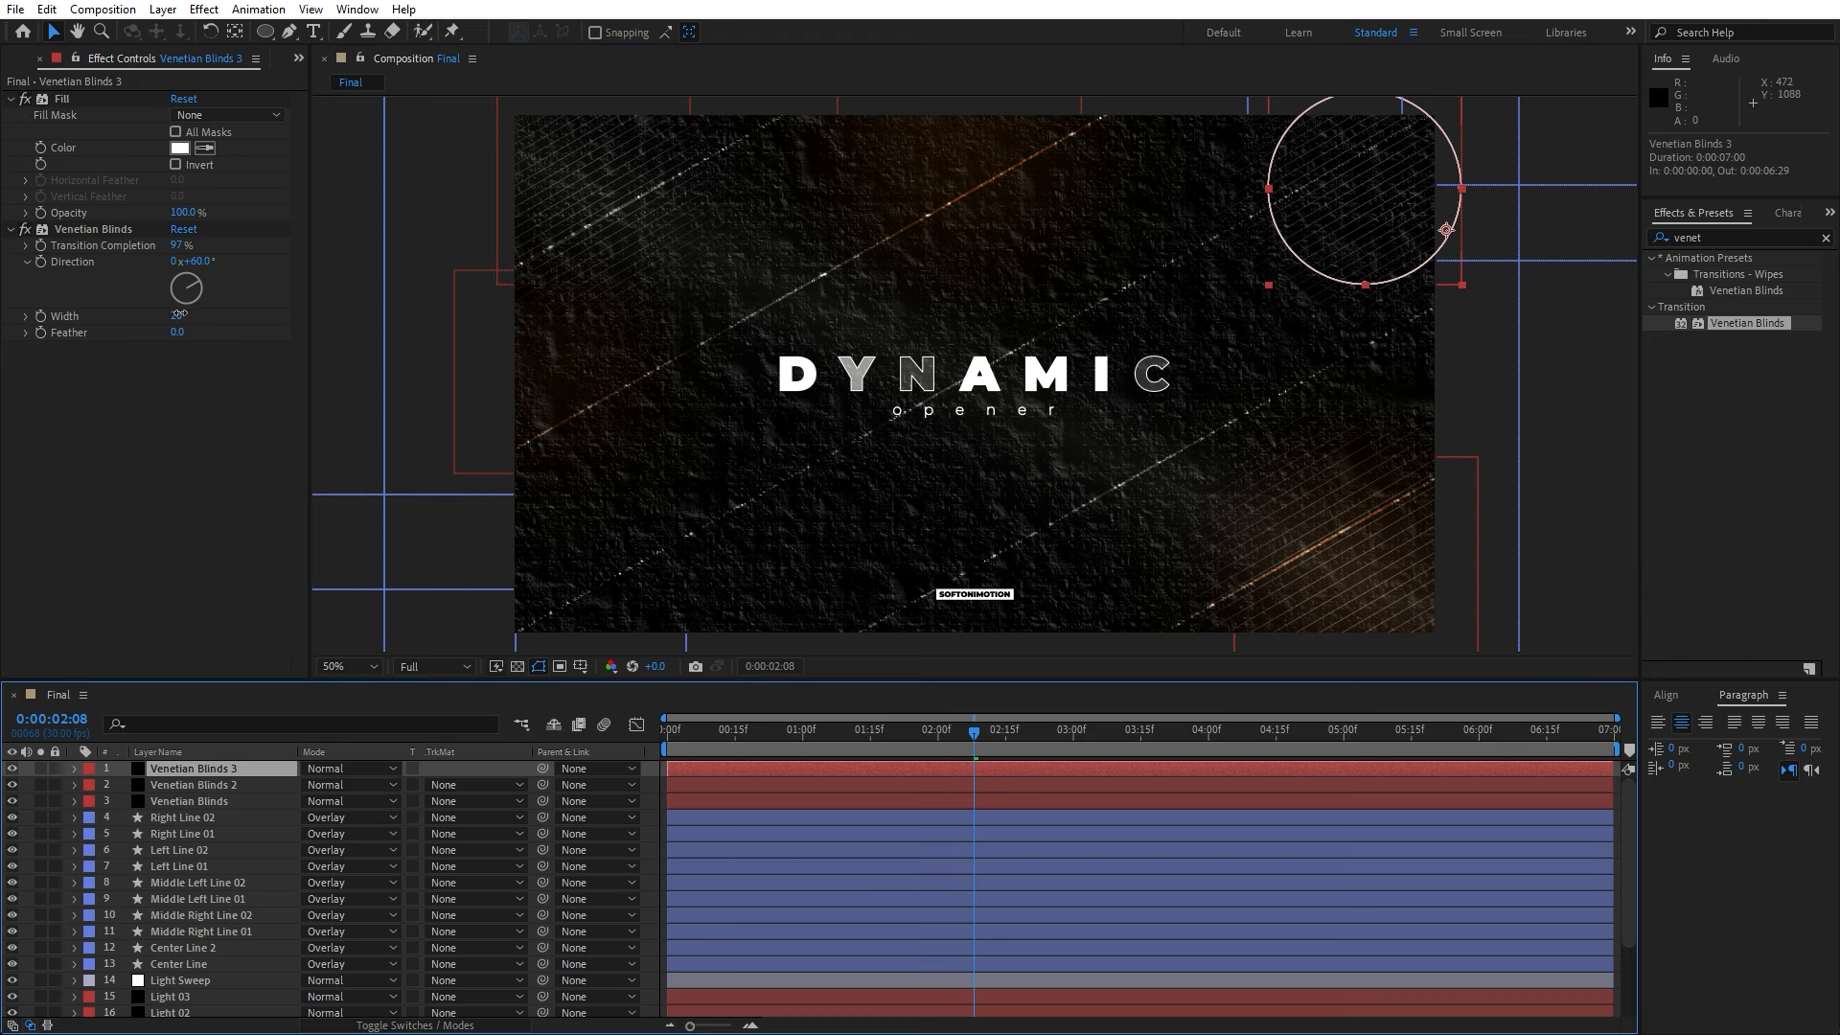
left_click_drag(179, 313, 188, 314)
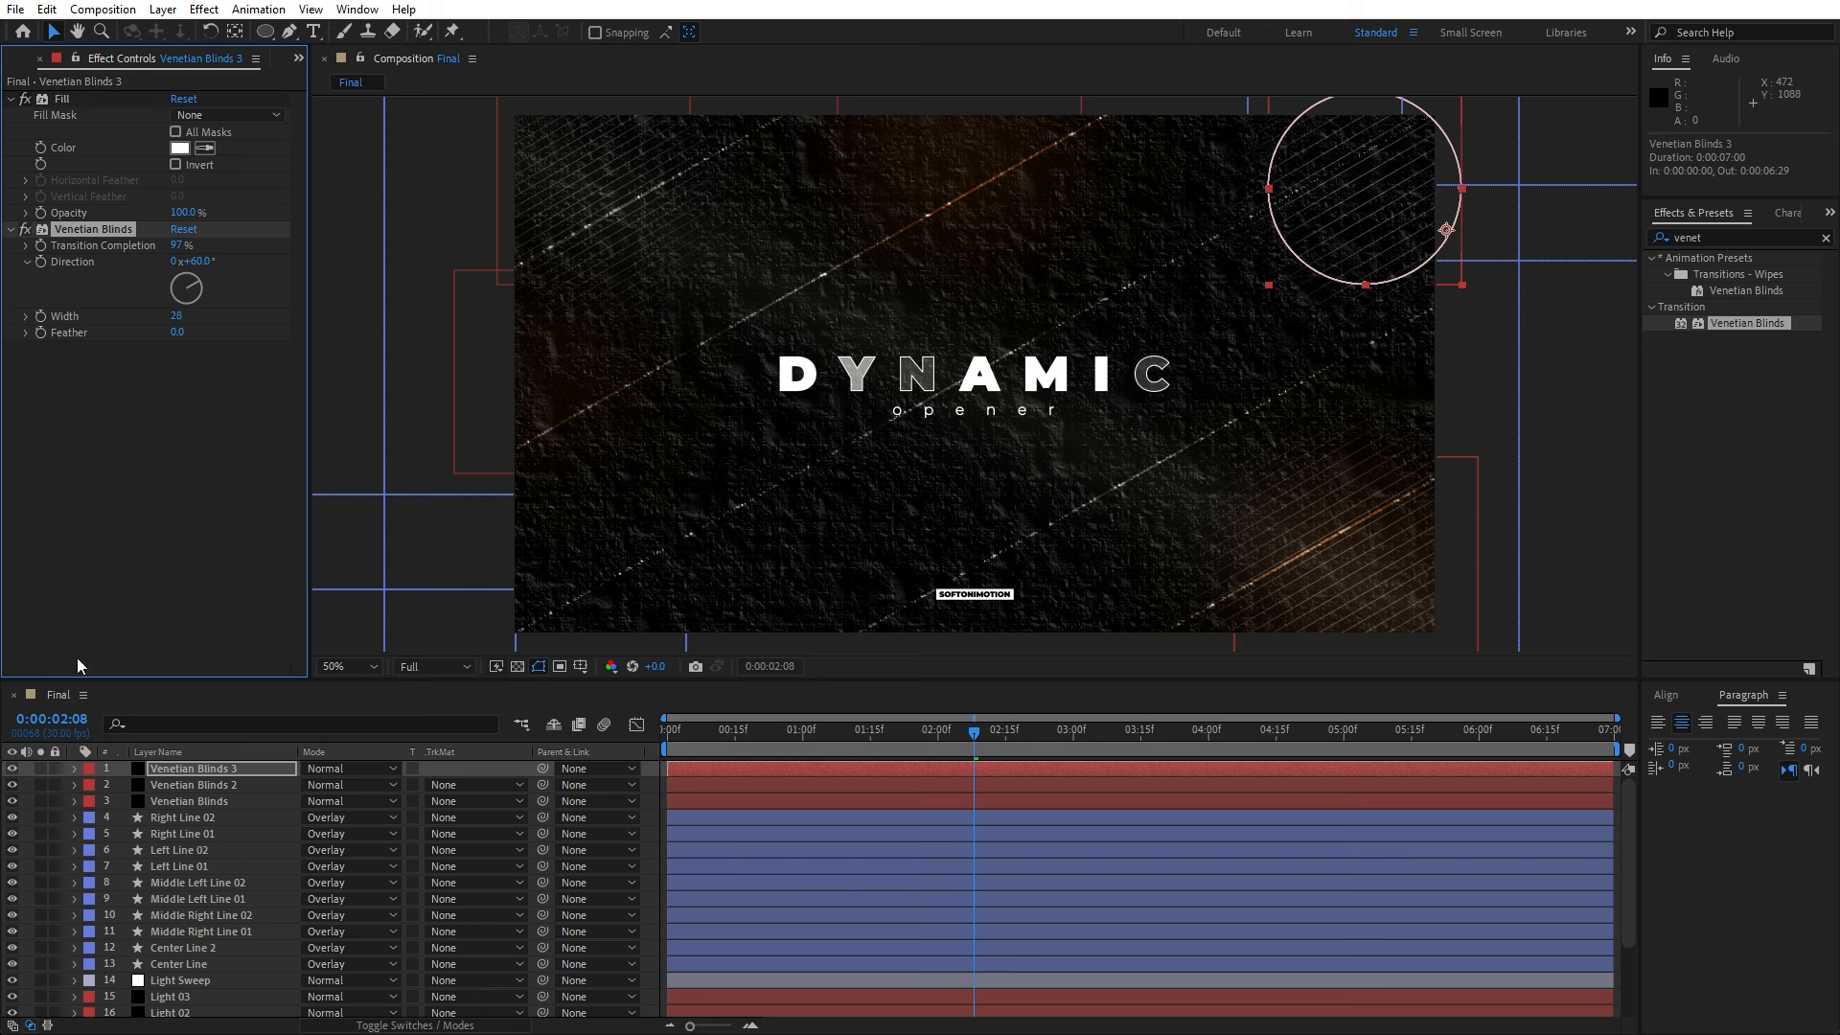
left_click(35, 827)
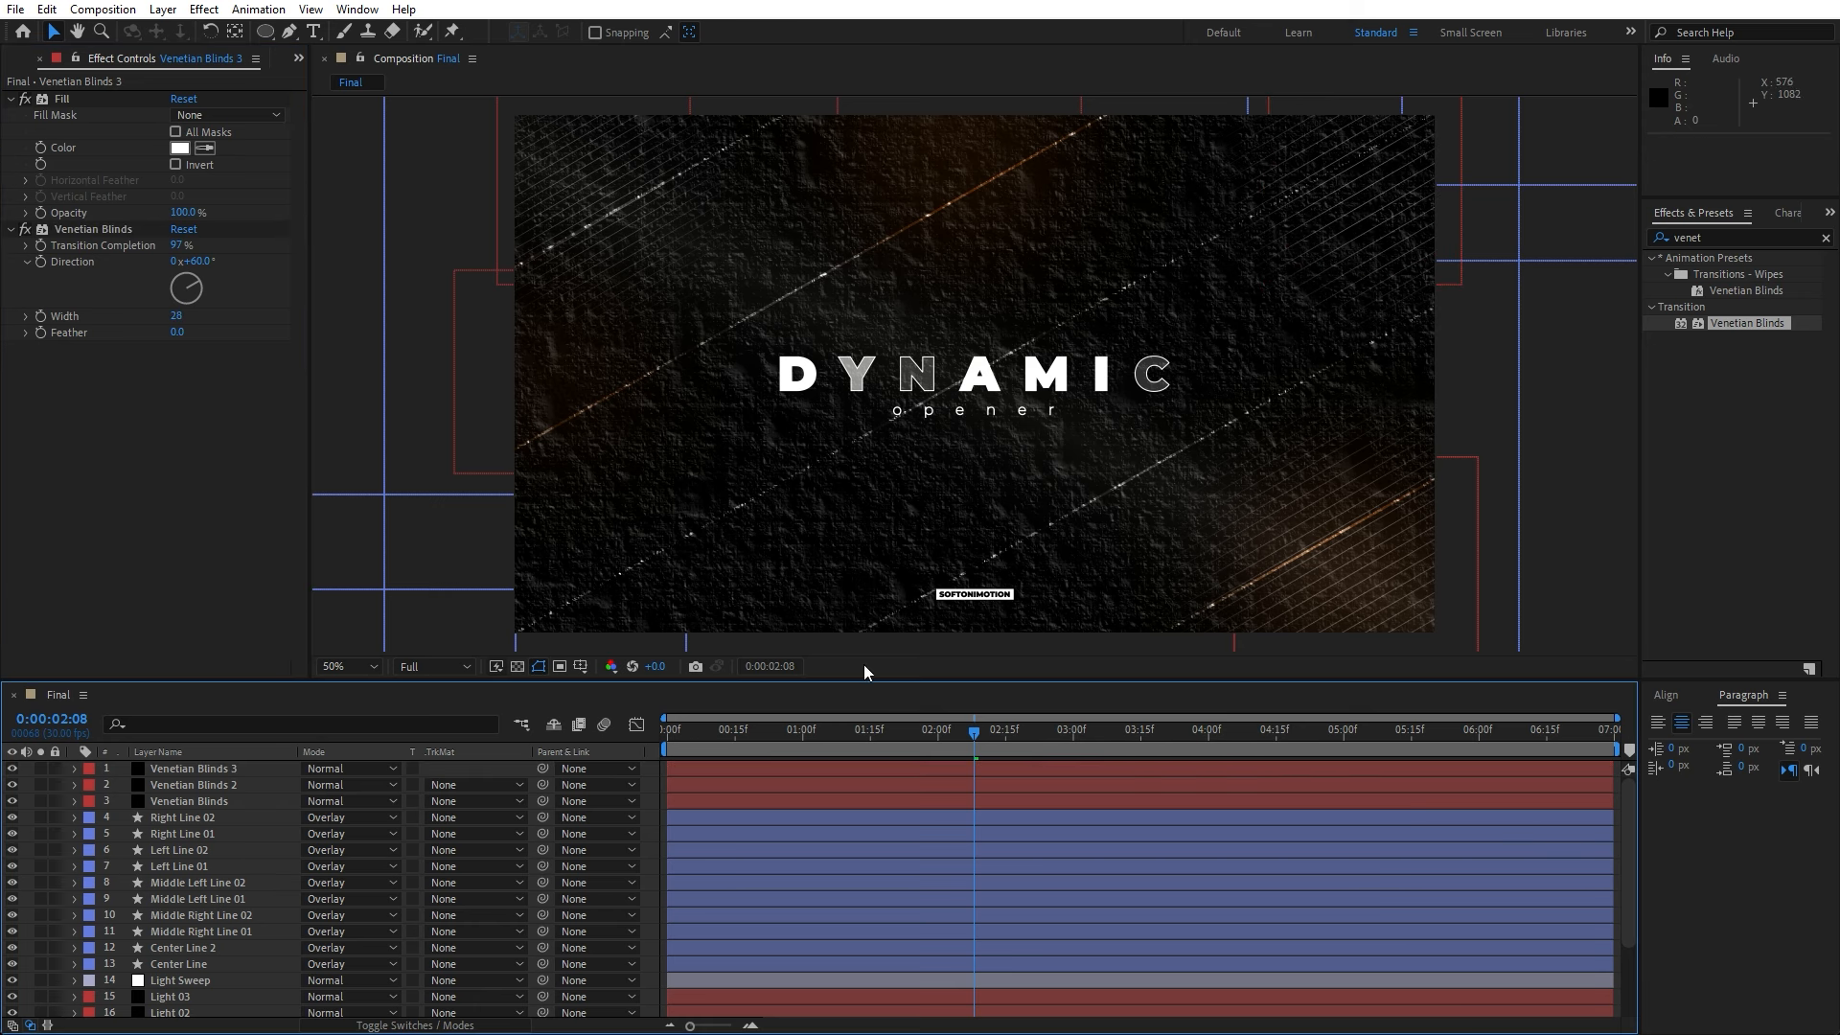
- Create a new black 1920 × 1080 px solid named Lens Flare
right_click(23, 827)
mouse_move(135, 580)
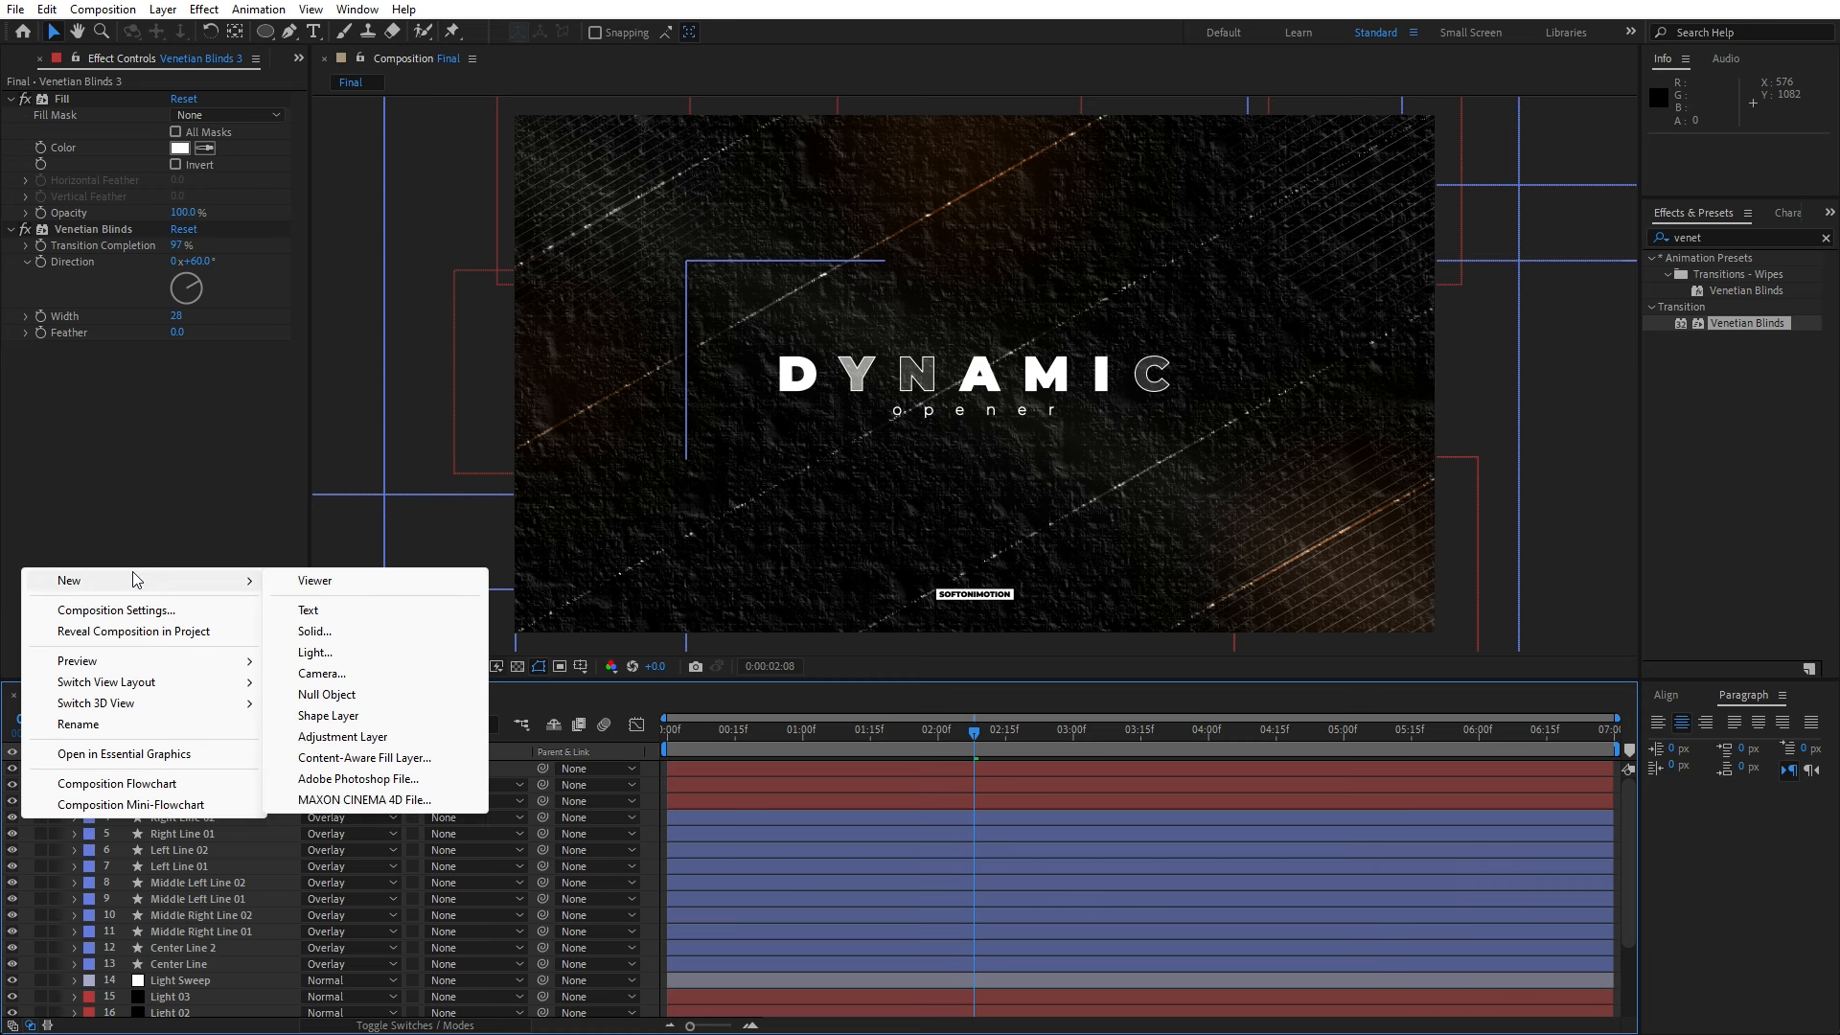
left_click(315, 632)
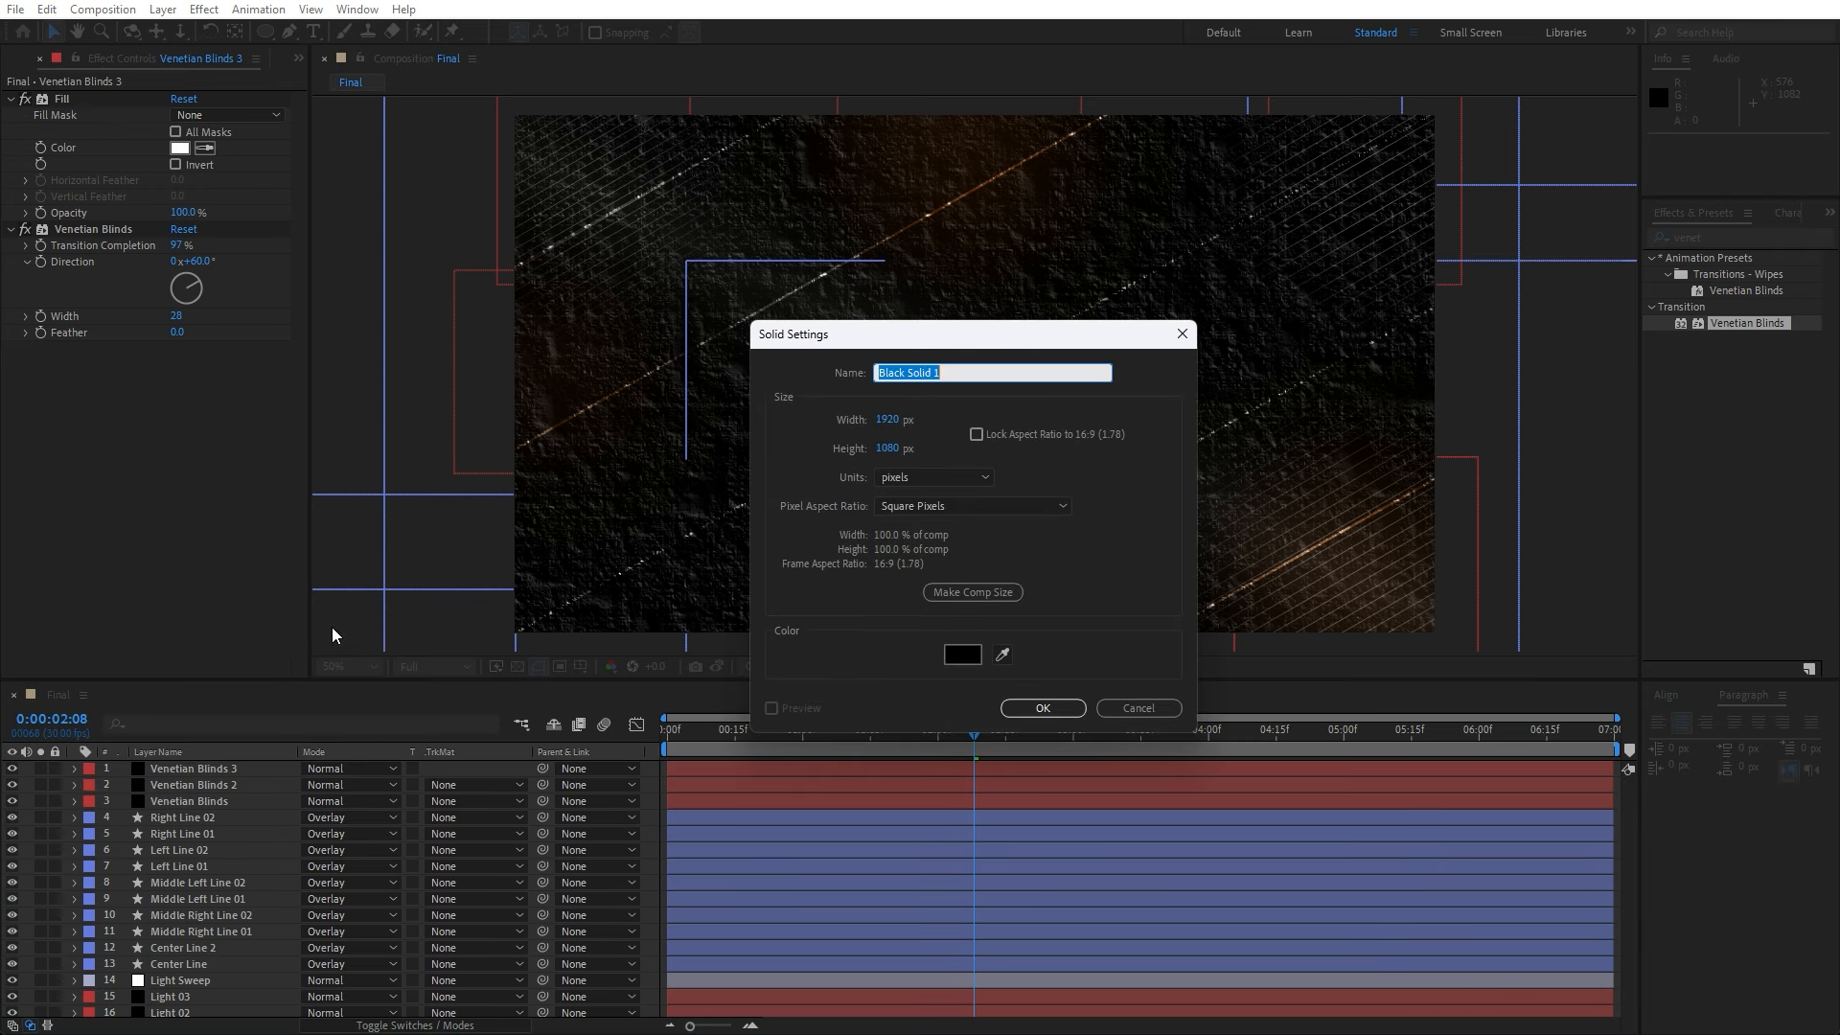
type("Lens Flare")
left_click(1042, 708)
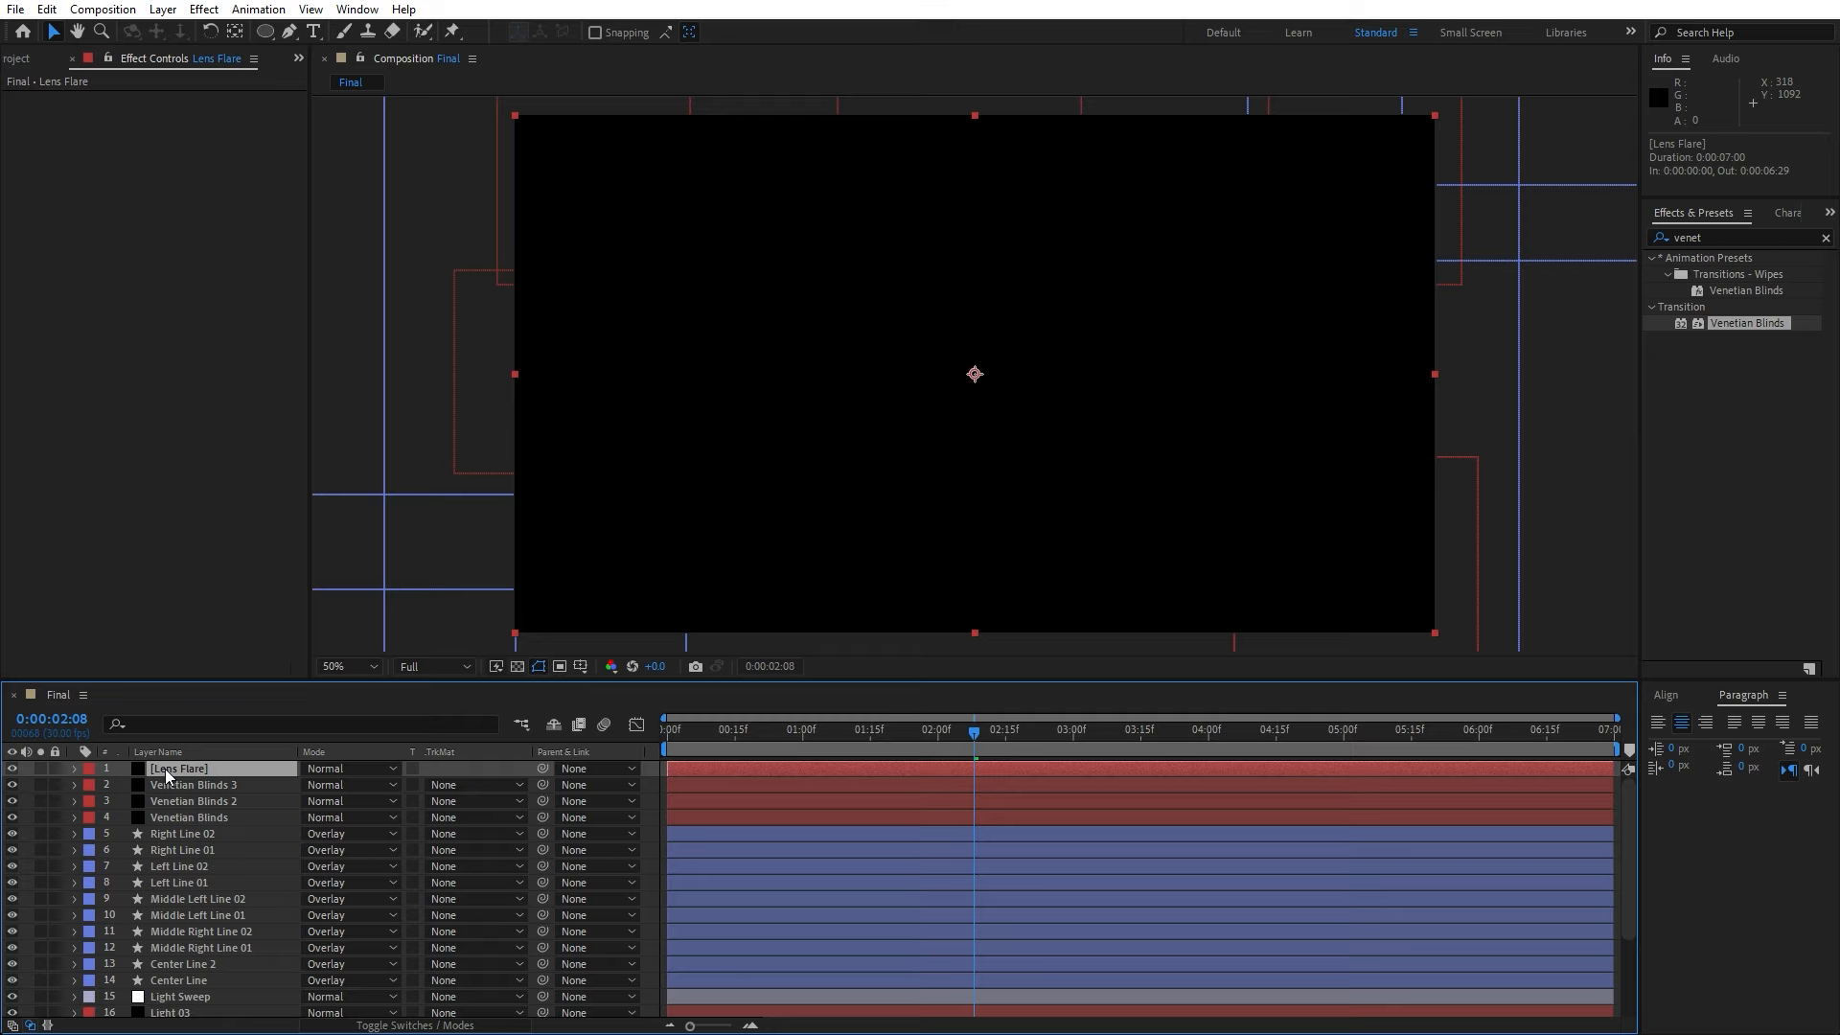
- Apply the Fill effect to the Lens Flare layer with black (000000) as its color
left_click(1731, 237)
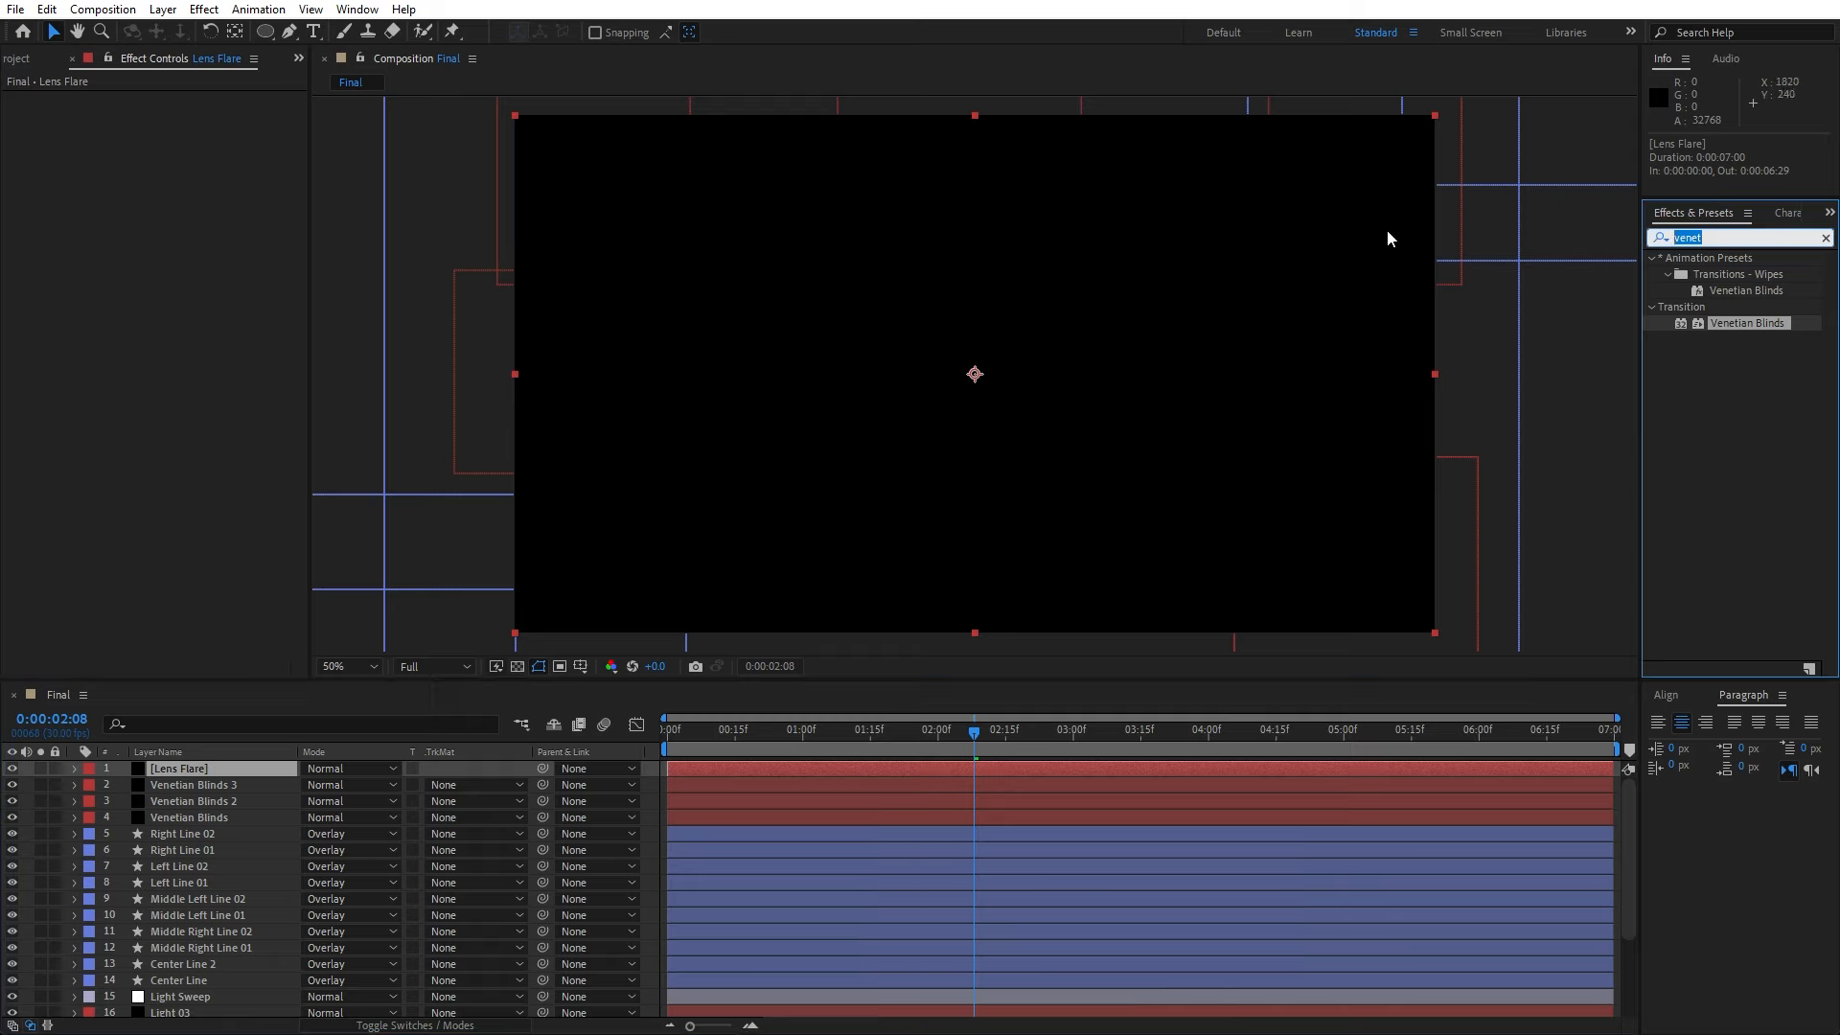
type("fill")
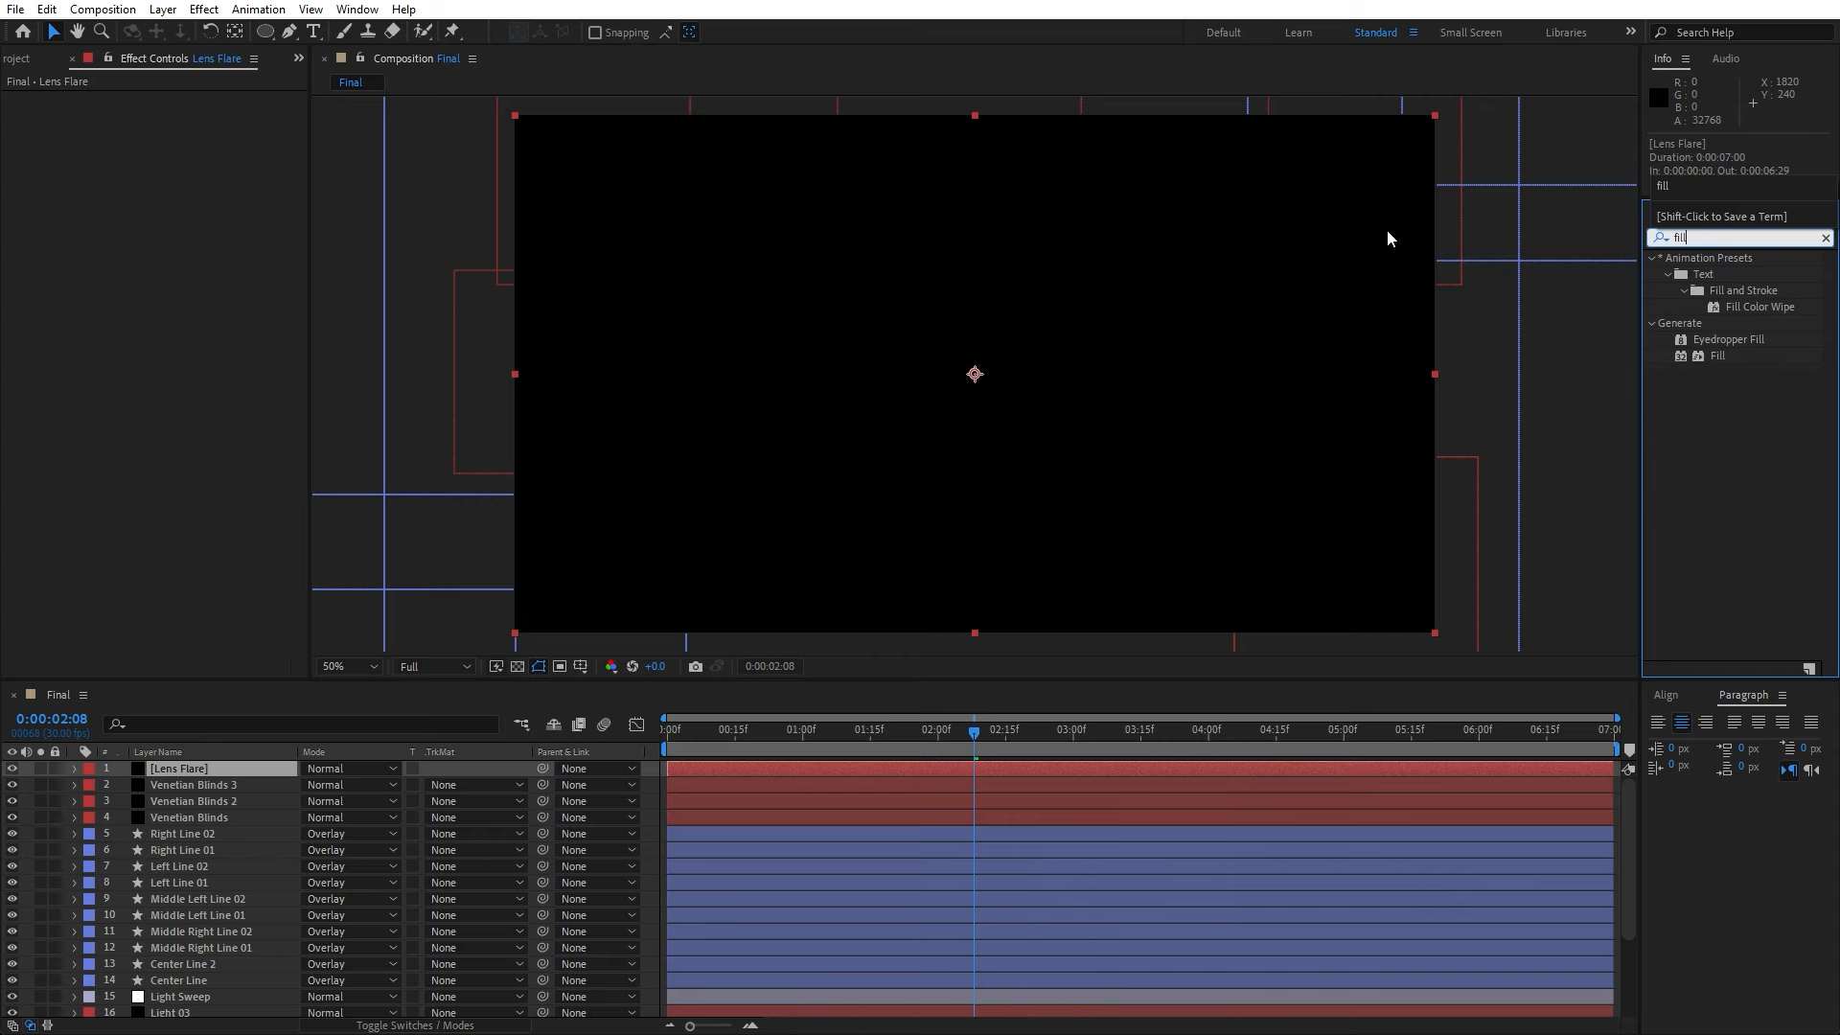
left_click_drag(1731, 359, 239, 768)
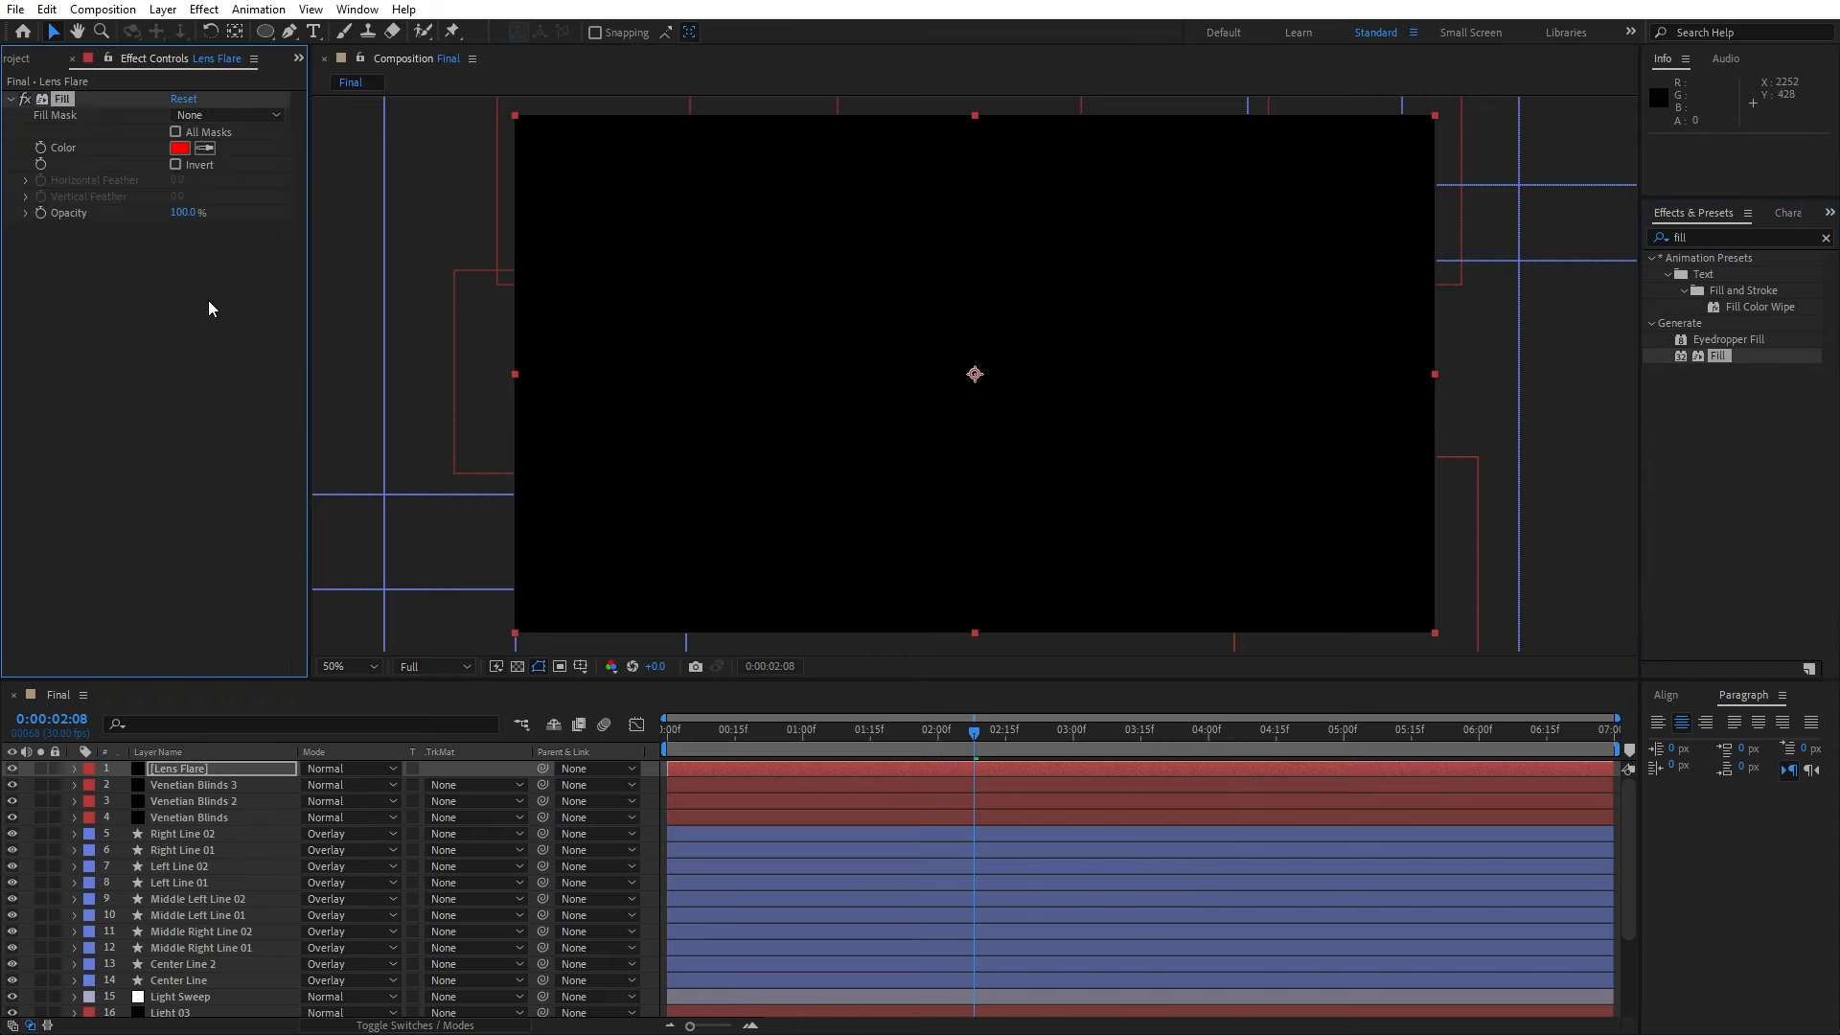
left_click(180, 148)
left_click_drag(541, 868, 146, 1030)
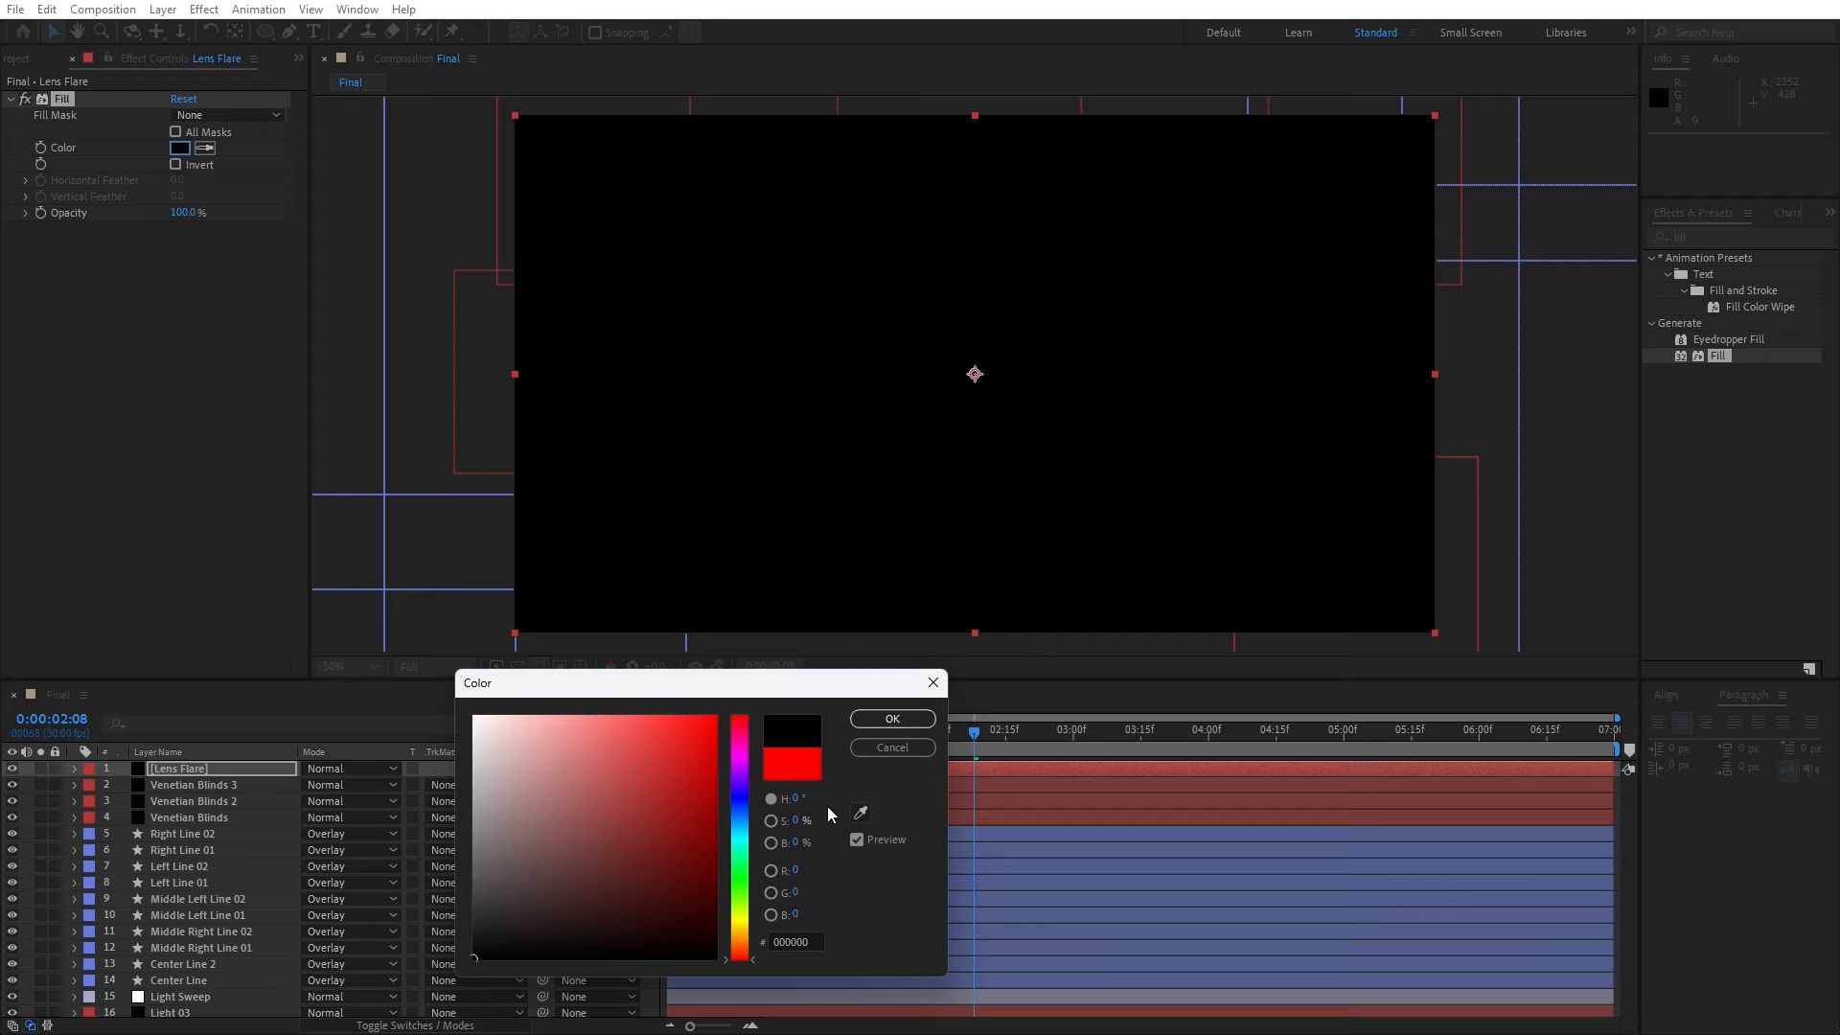
left_click(891, 718)
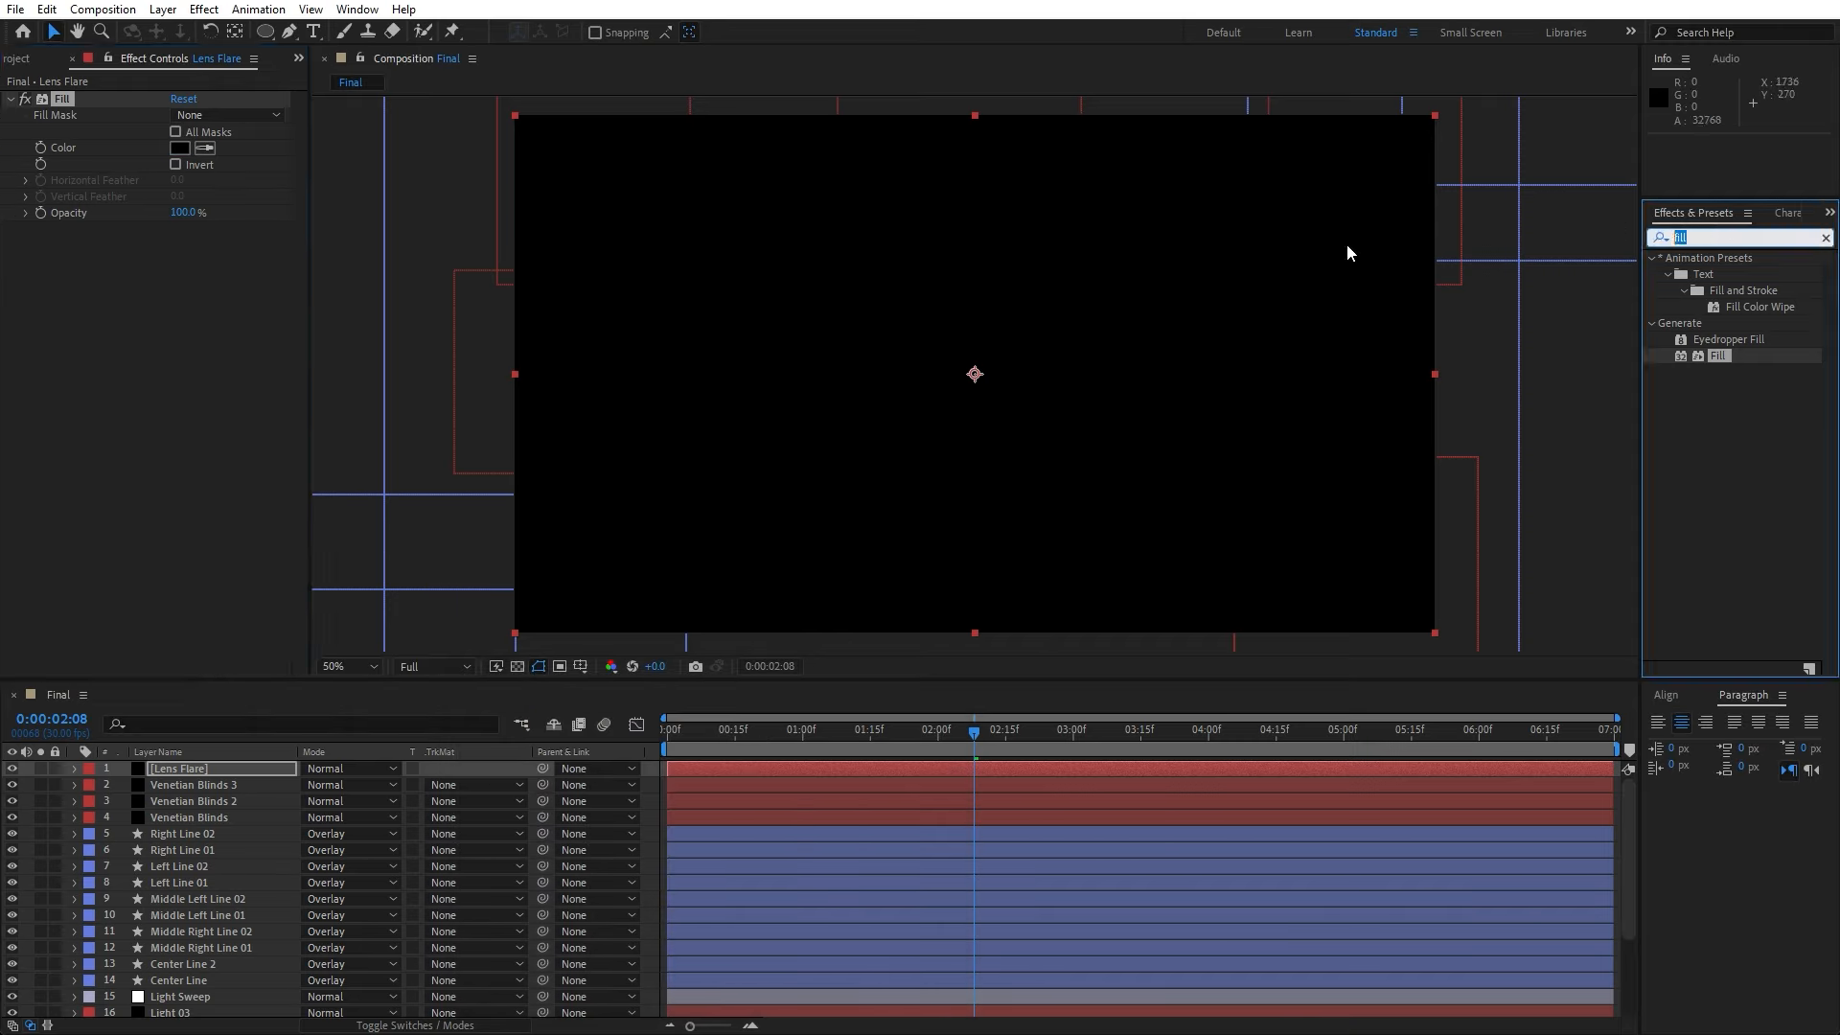
- Add the Lens Flare and Tritone effects to the Lens Flare layer
type("lens f")
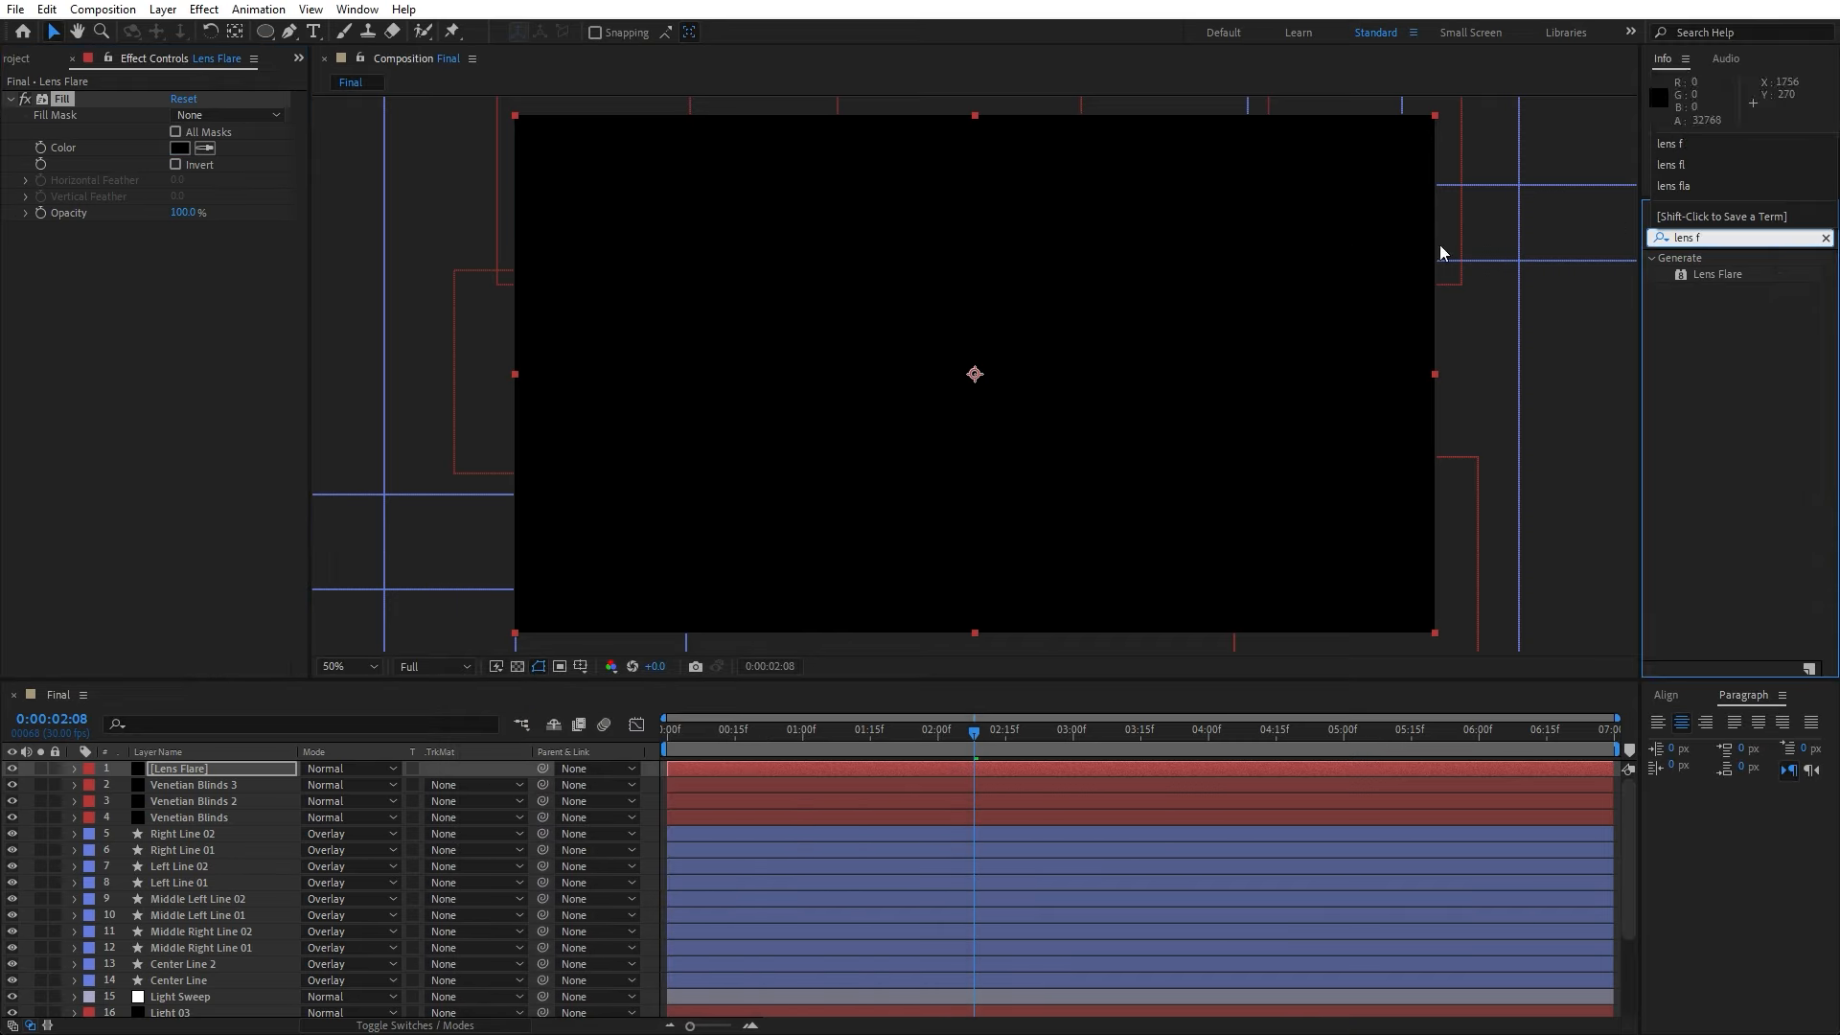
left_click_drag(1711, 274, 220, 772)
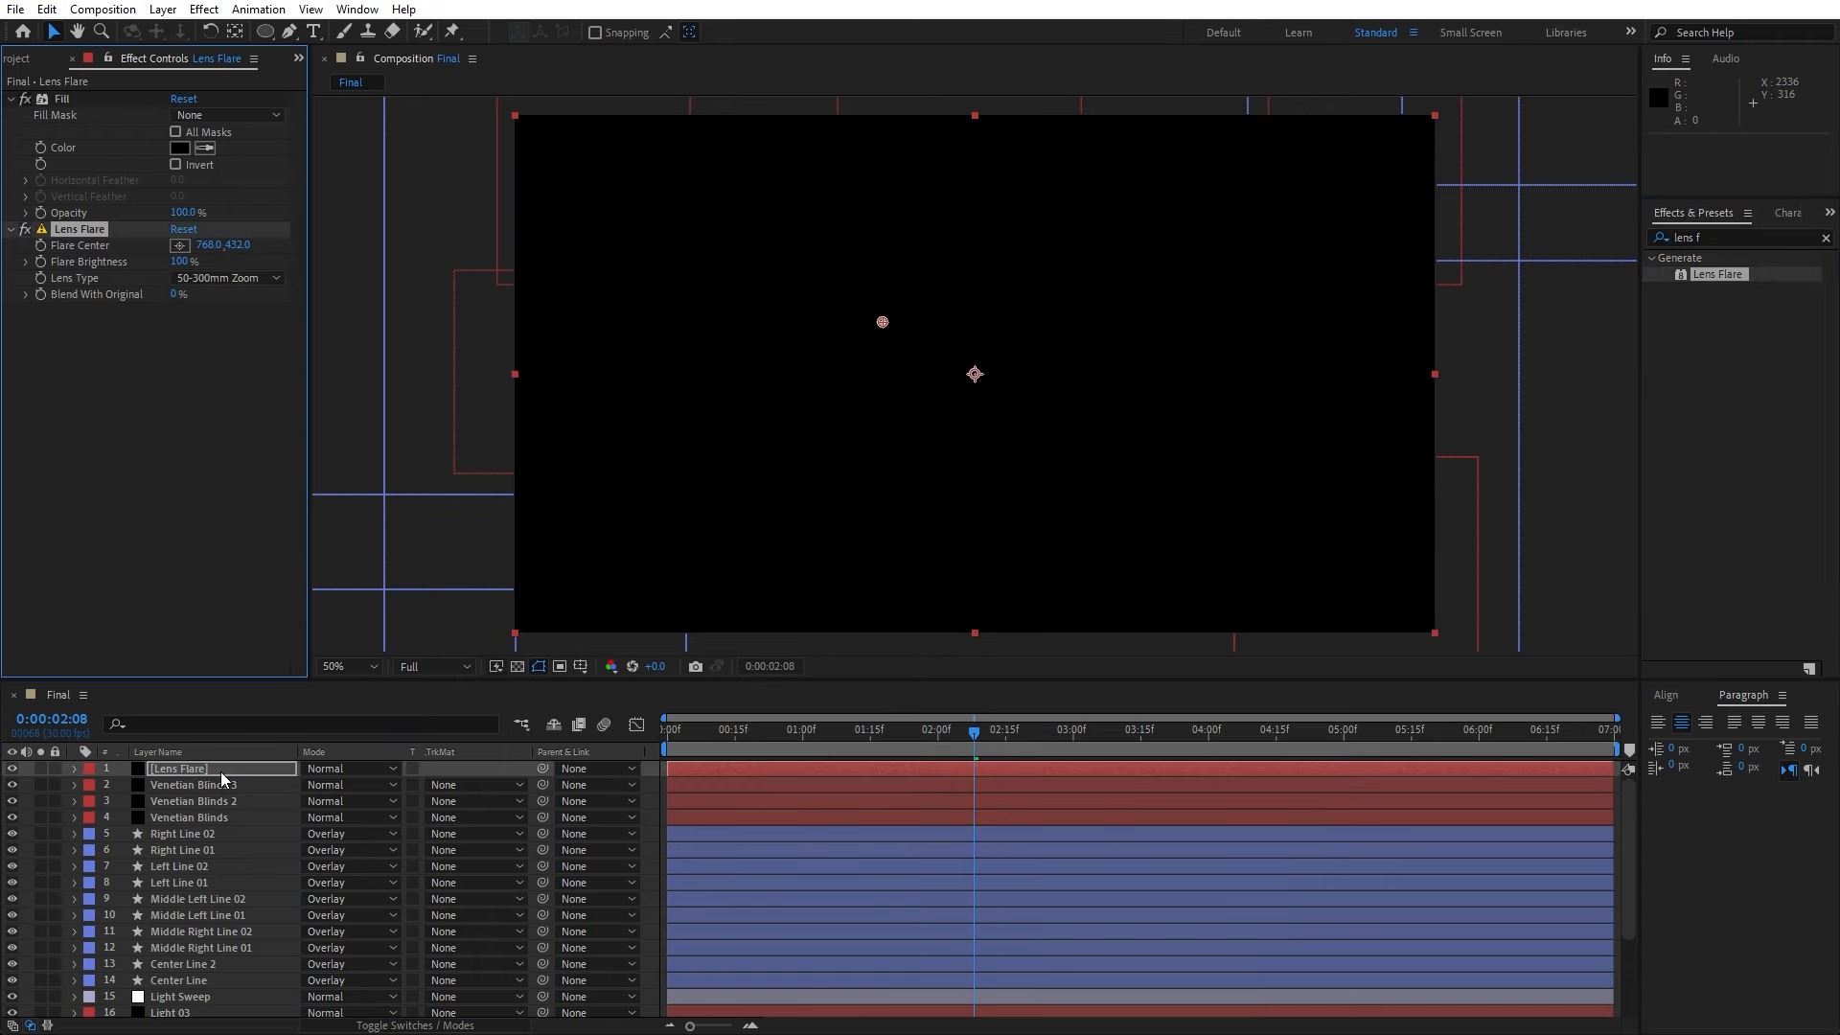
left_click(1754, 239)
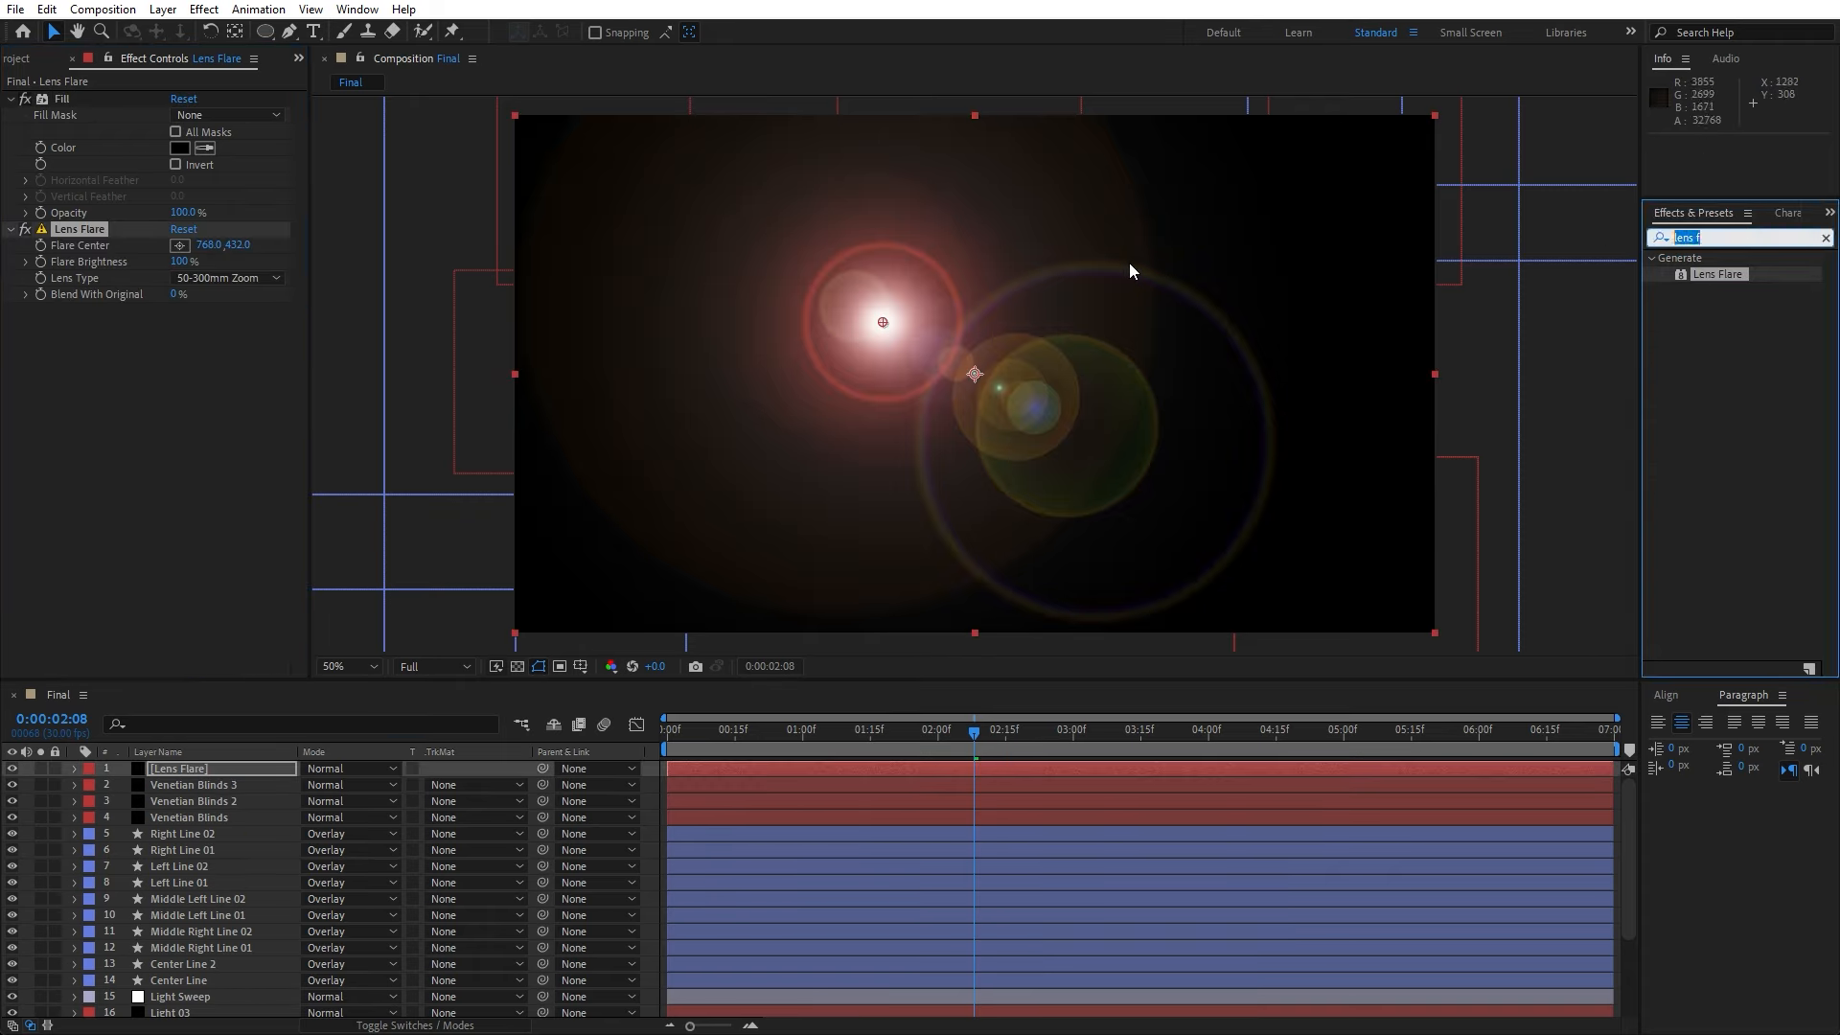
type("trito")
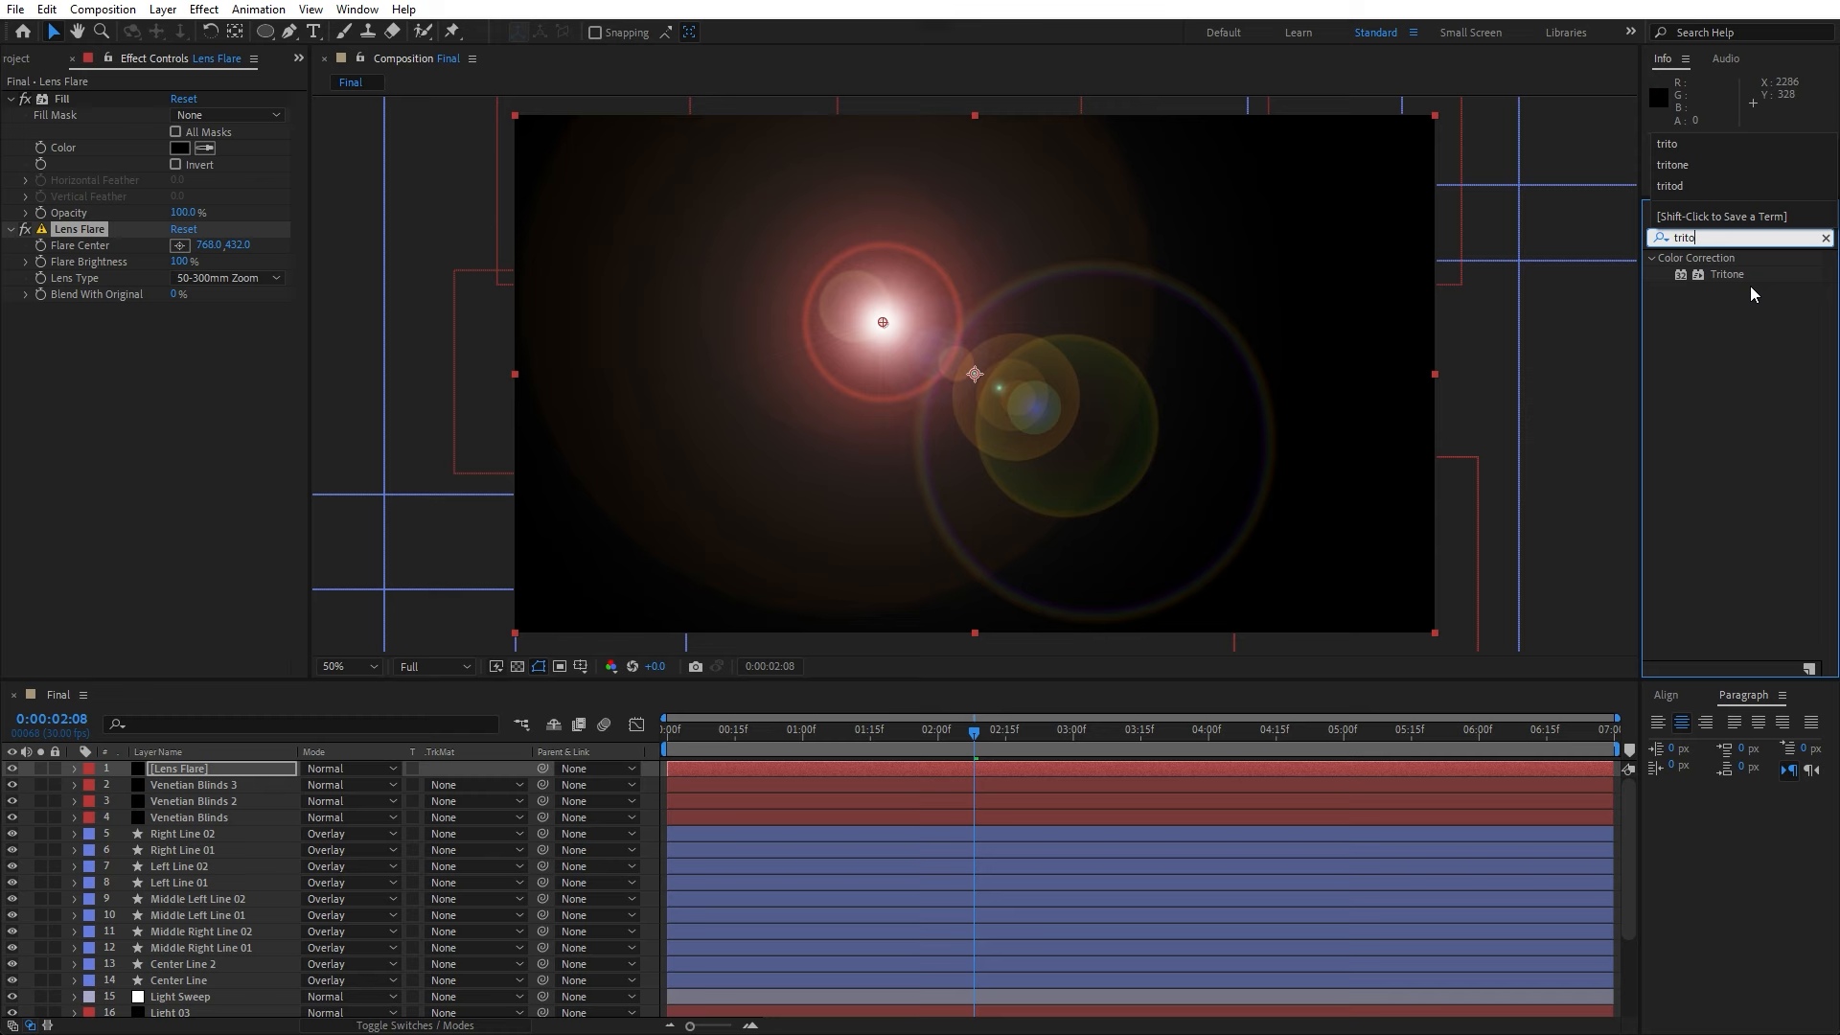
left_click_drag(1724, 274, 208, 772)
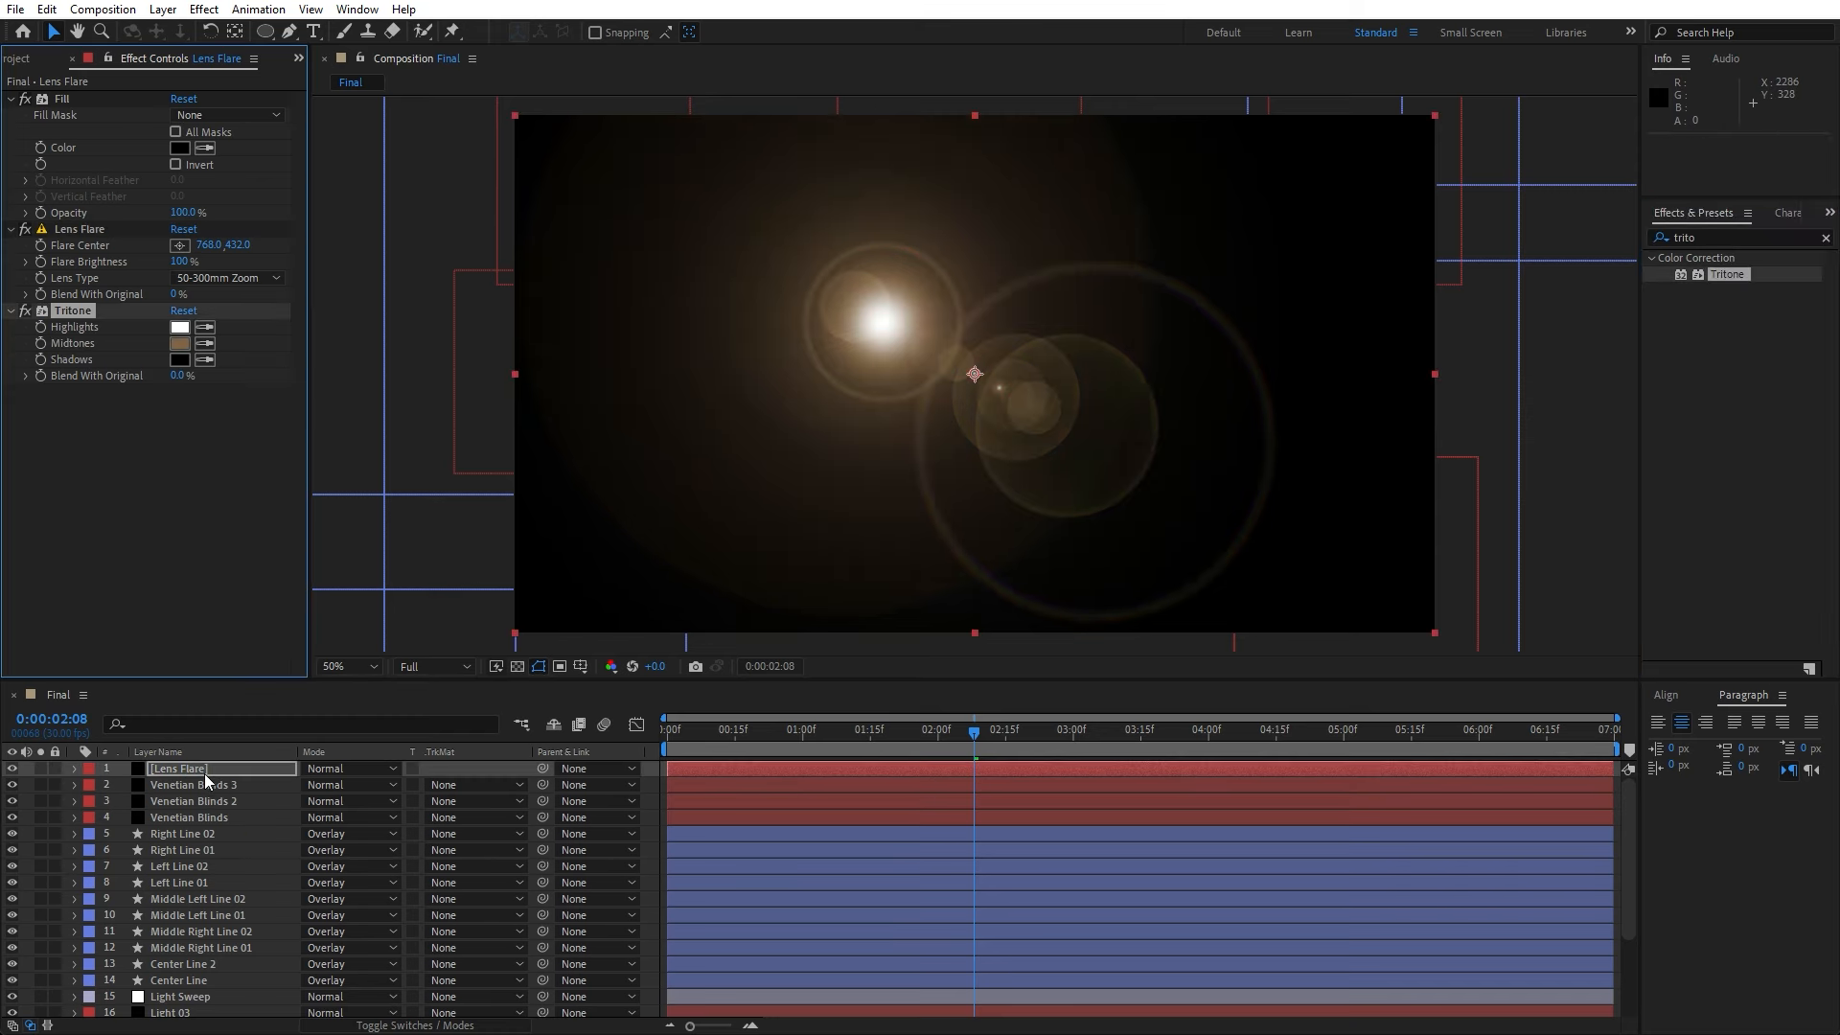
- Set the Lens Flare layer's blending mode to Add and its Tritone Midtones color to brown-orange 7A4D1C
left_click(320, 772)
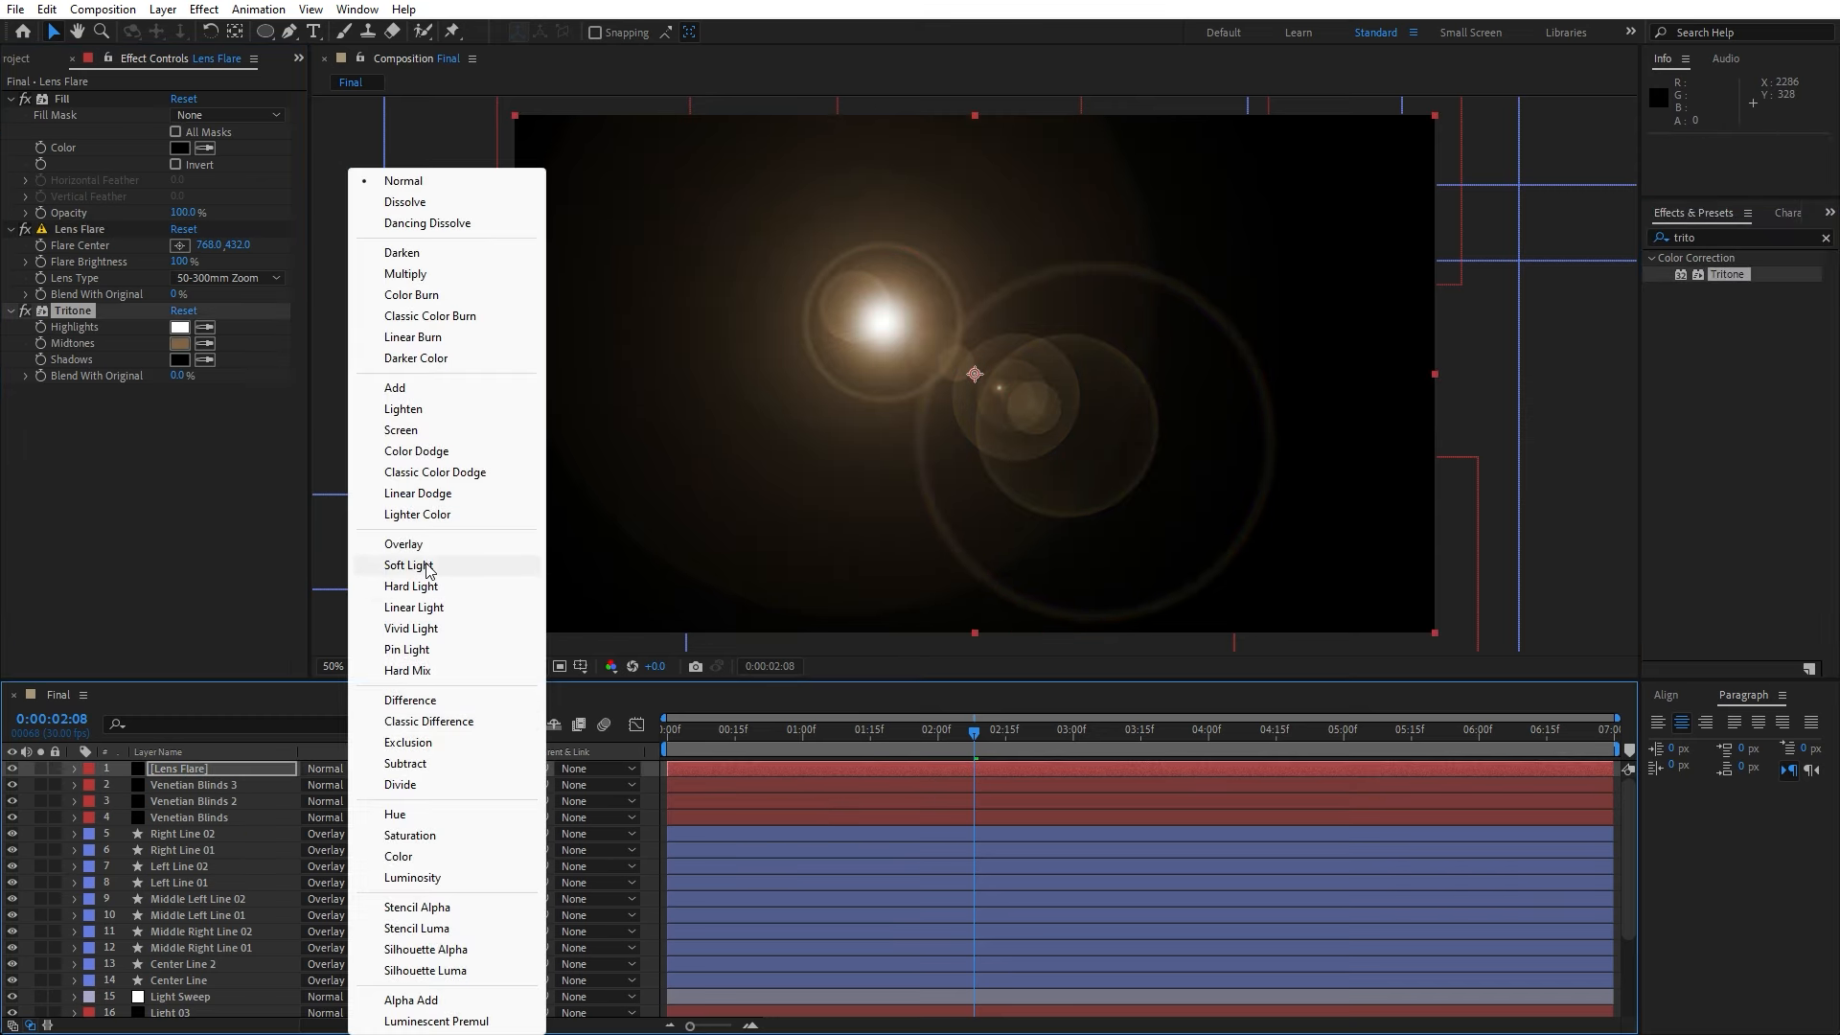
left_click(441, 397)
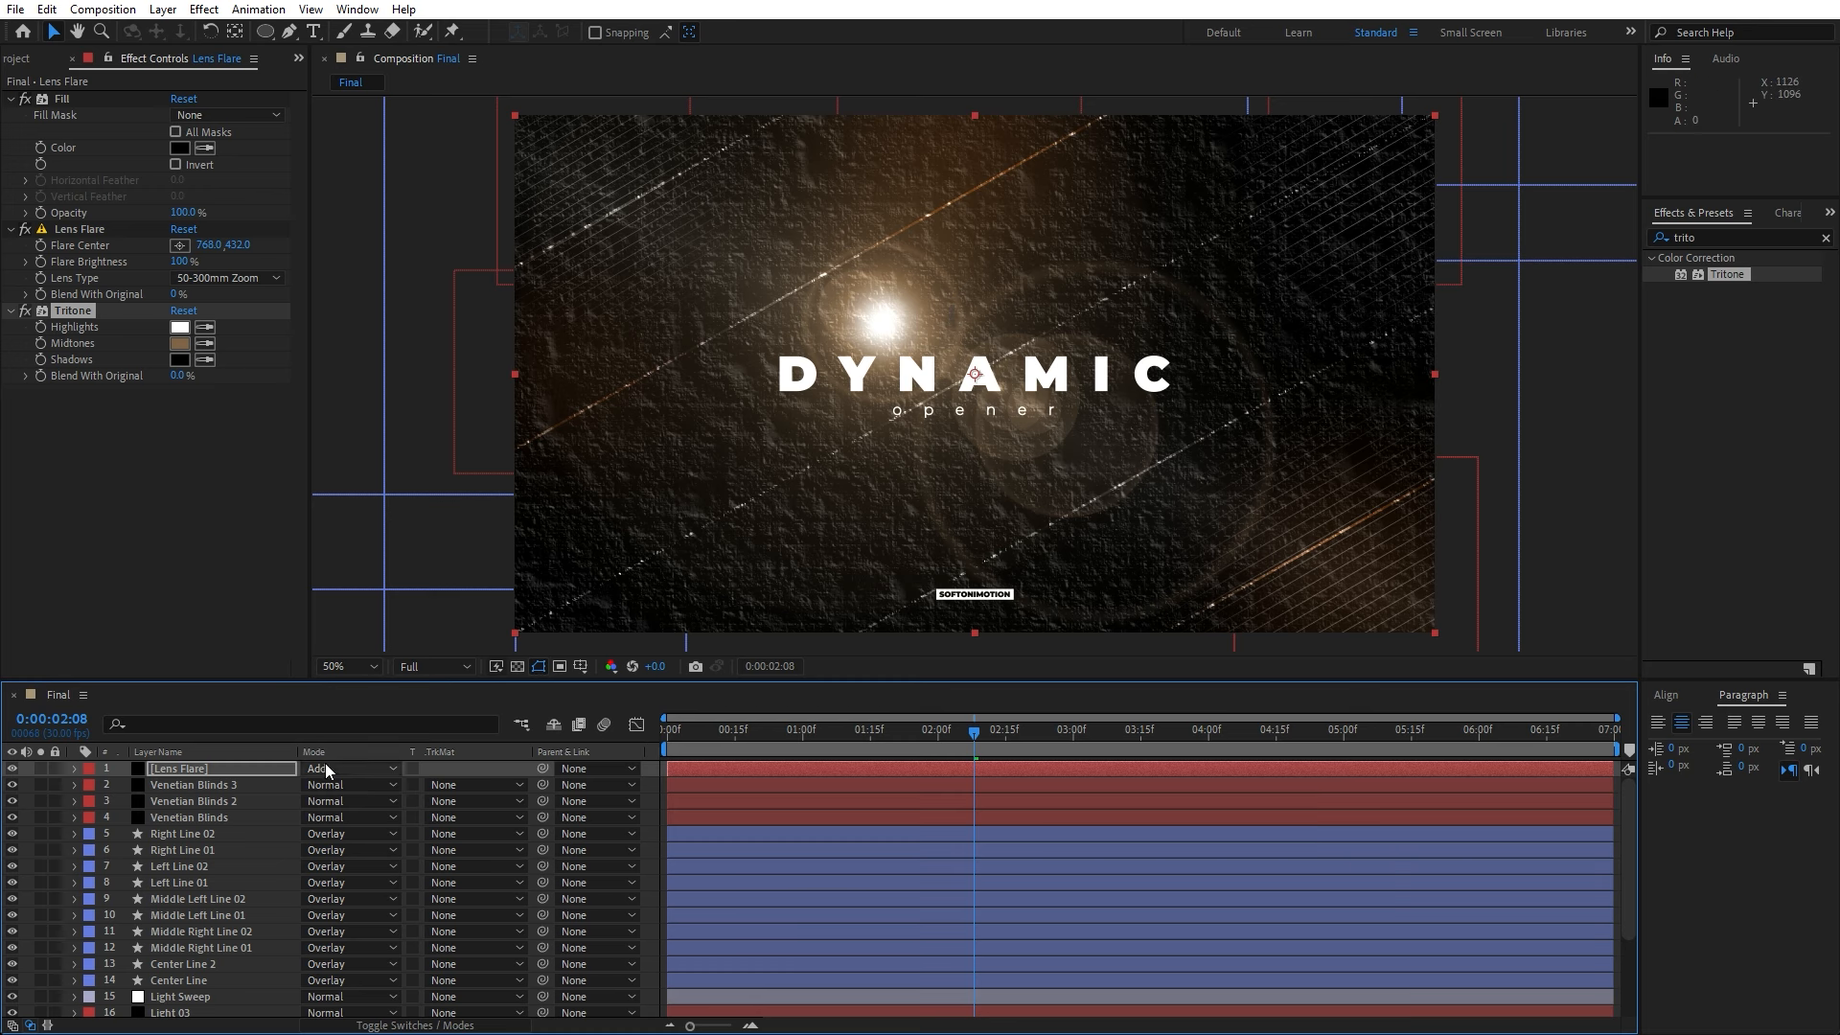
left_click(219, 774)
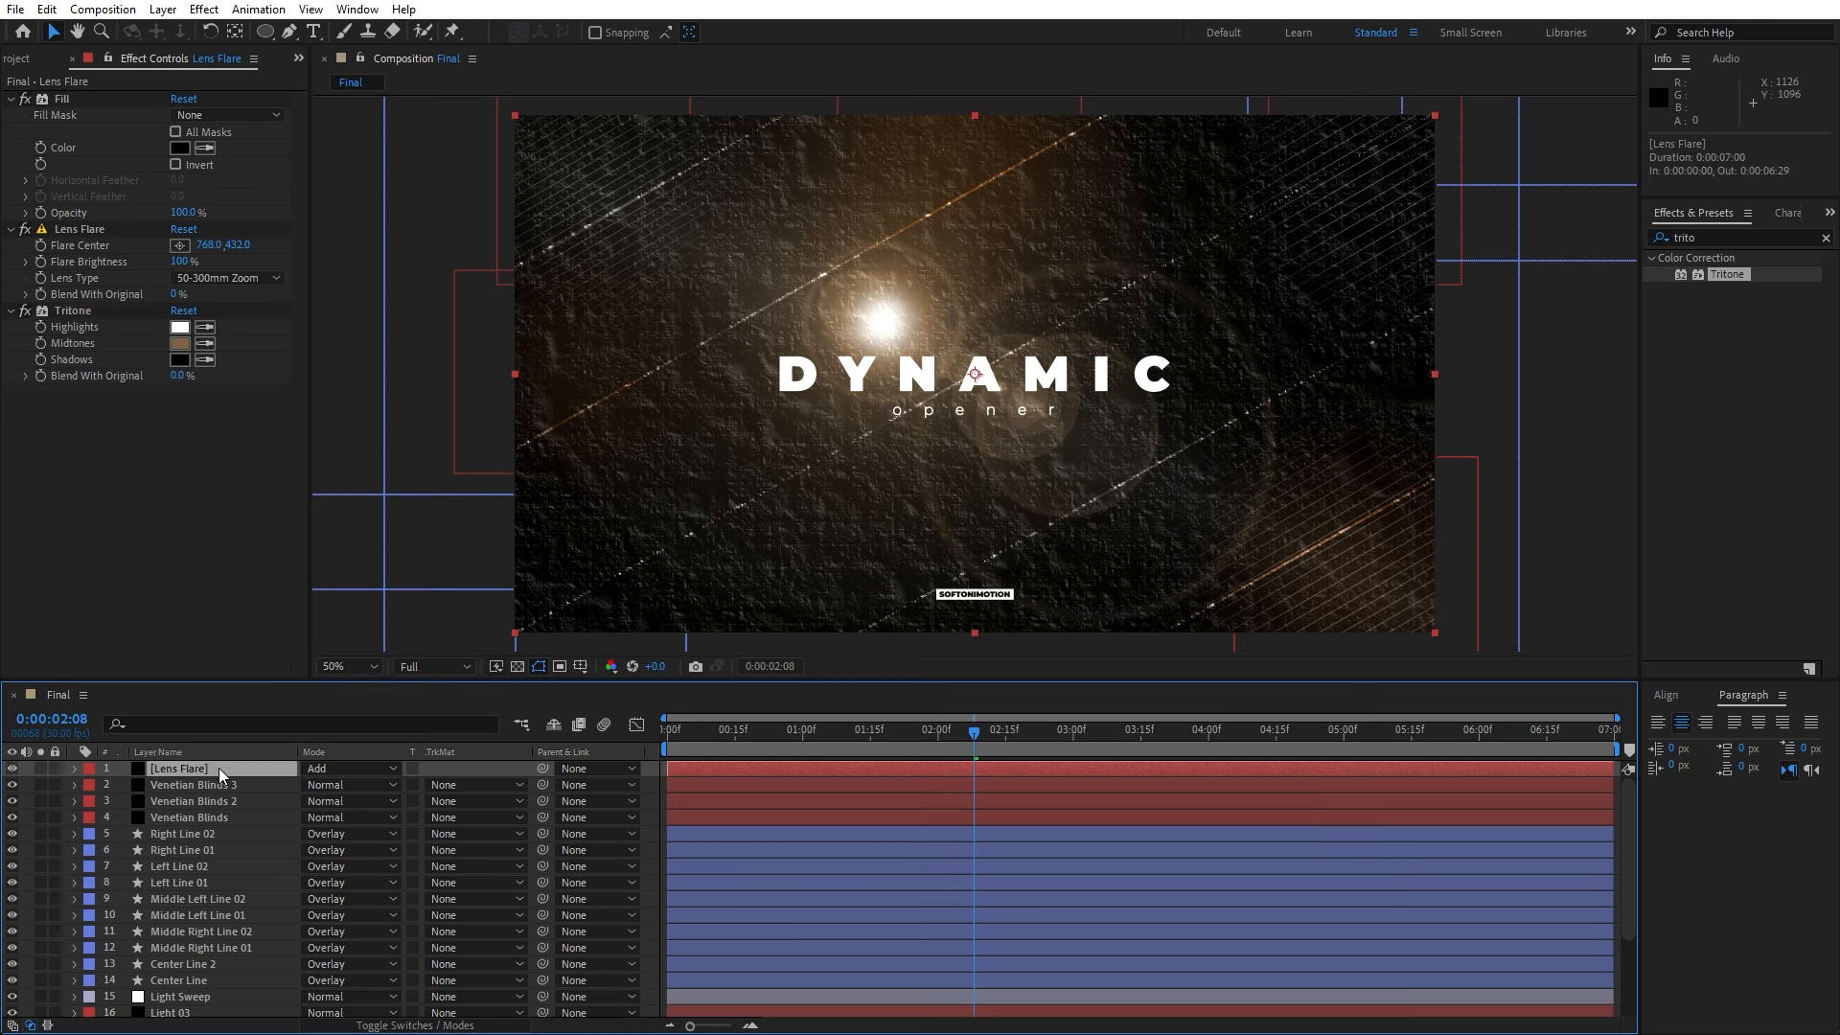
left_click(180, 344)
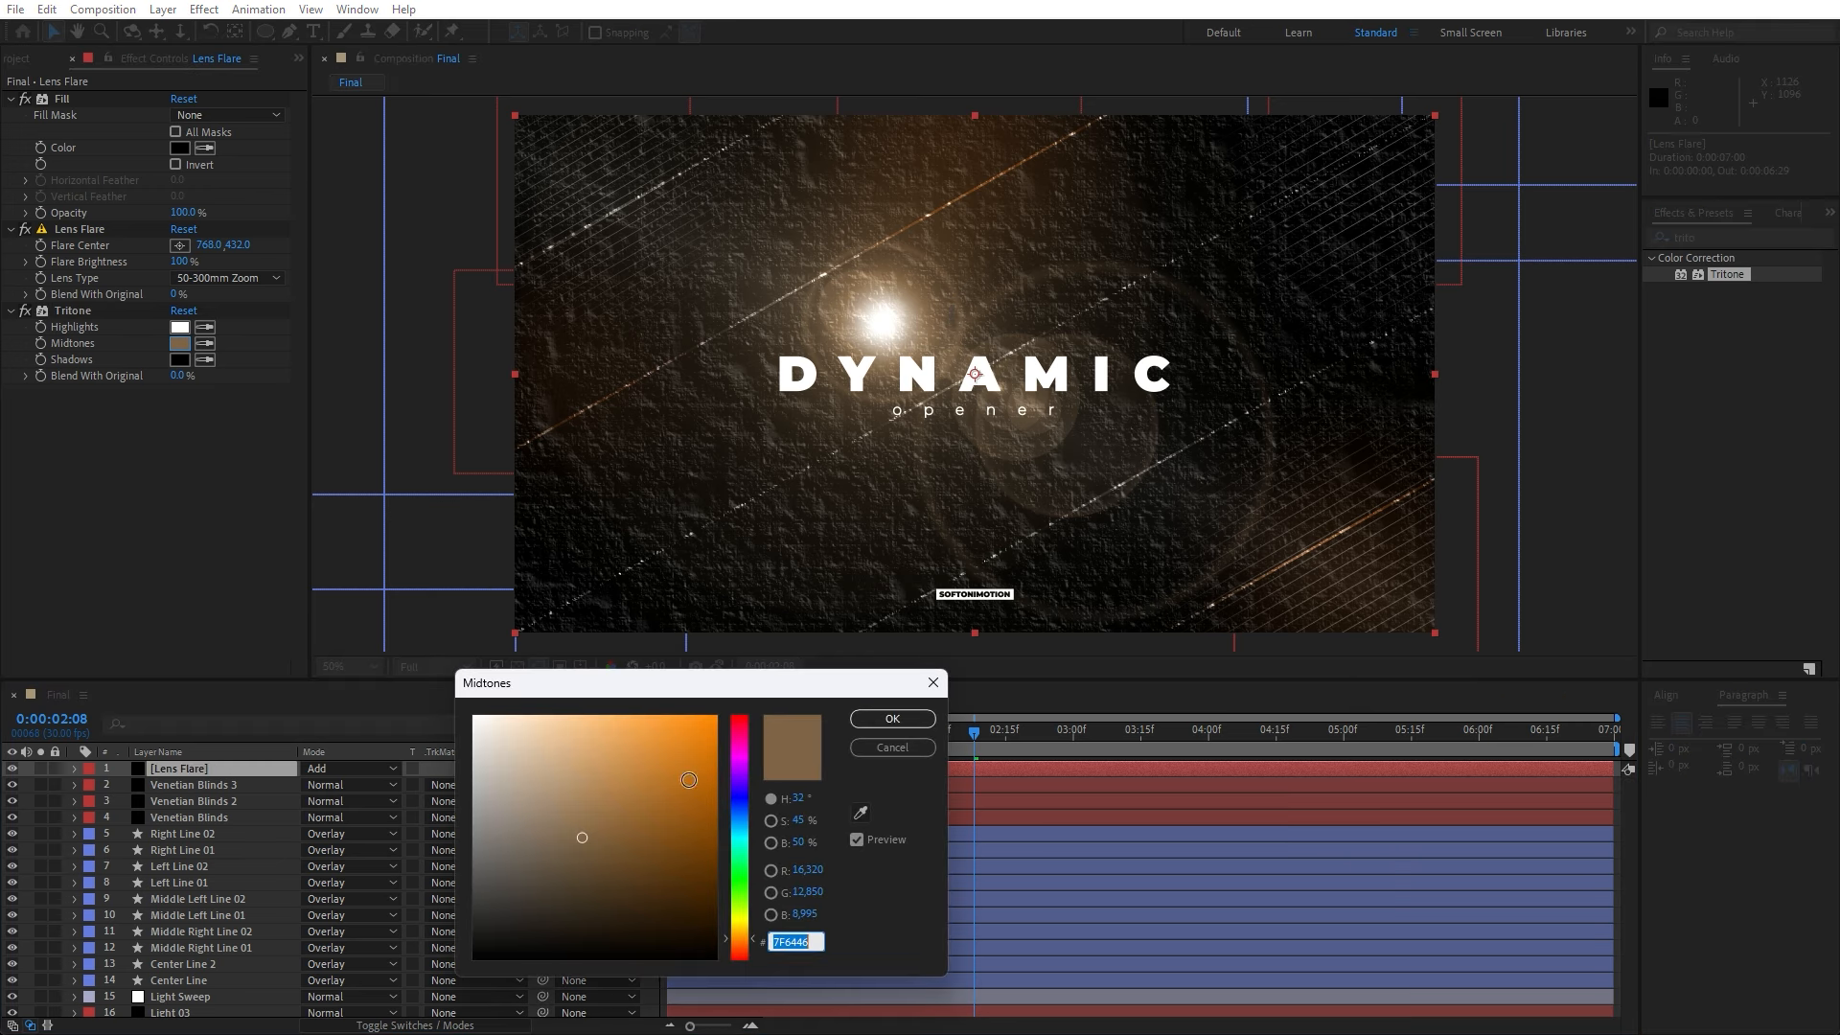
left_click_drag(603, 833, 648, 842)
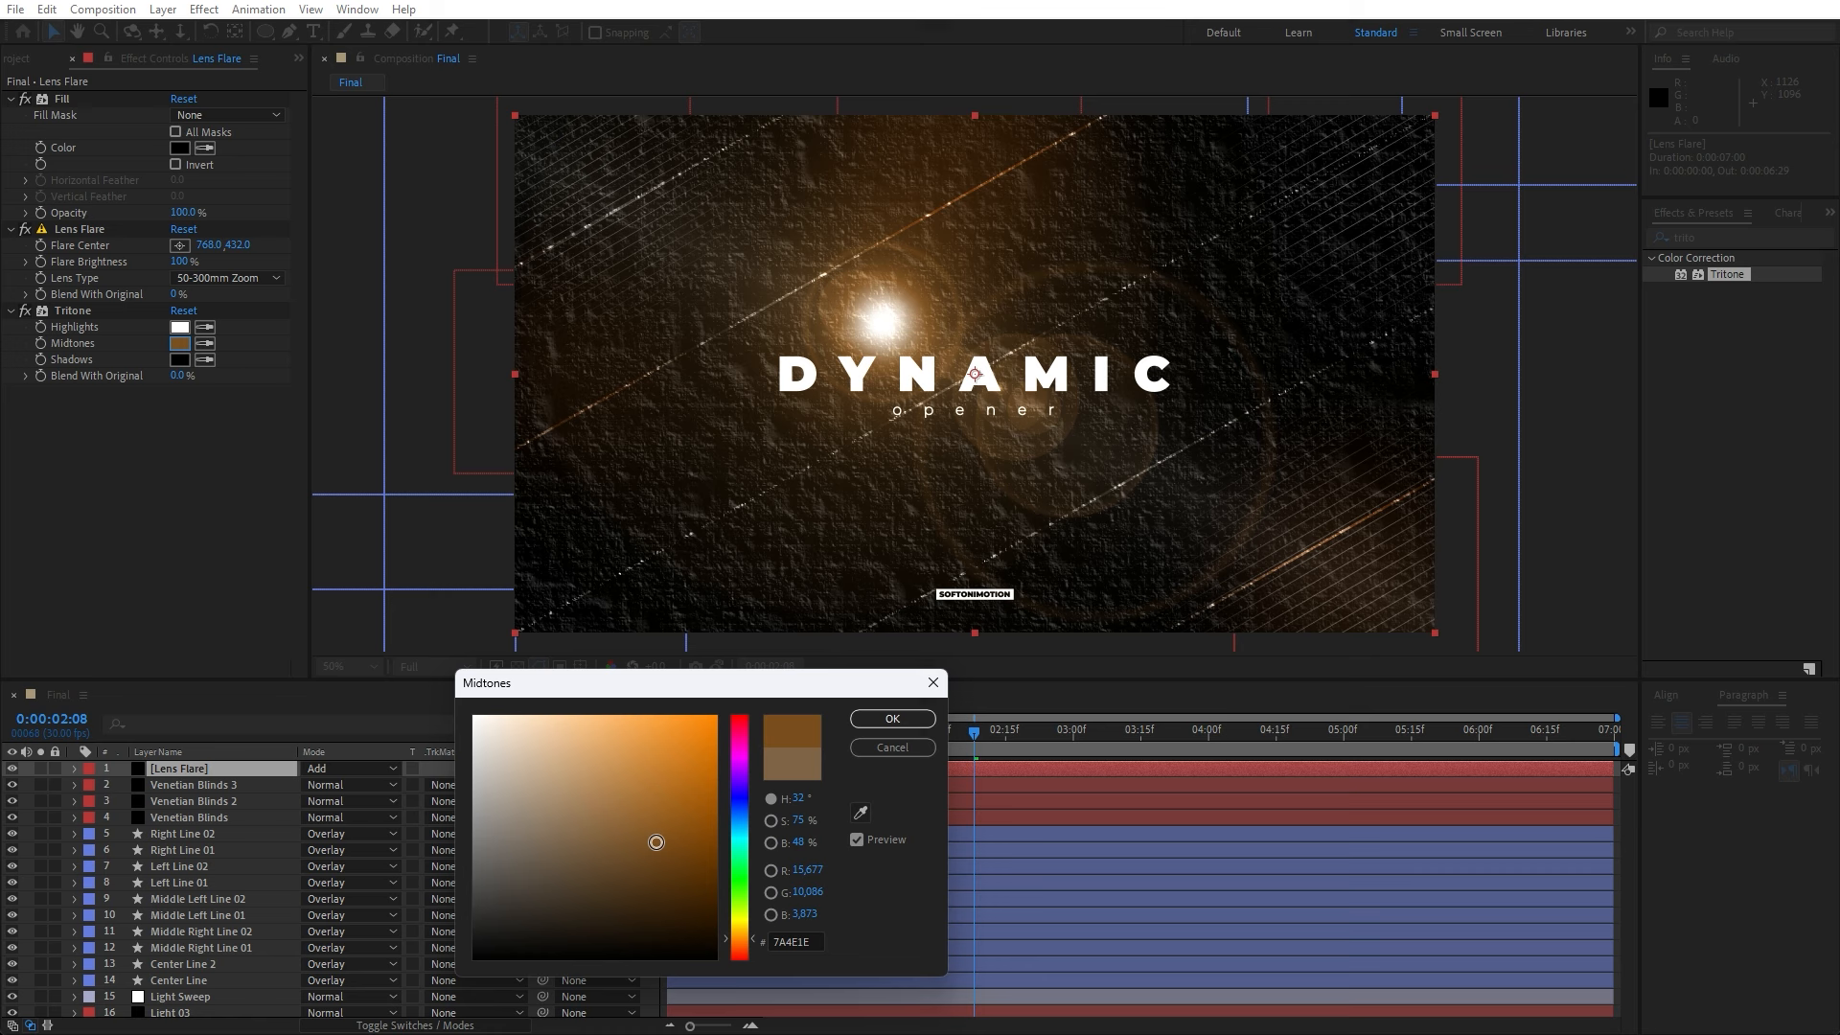
left_click_drag(657, 843, 661, 842)
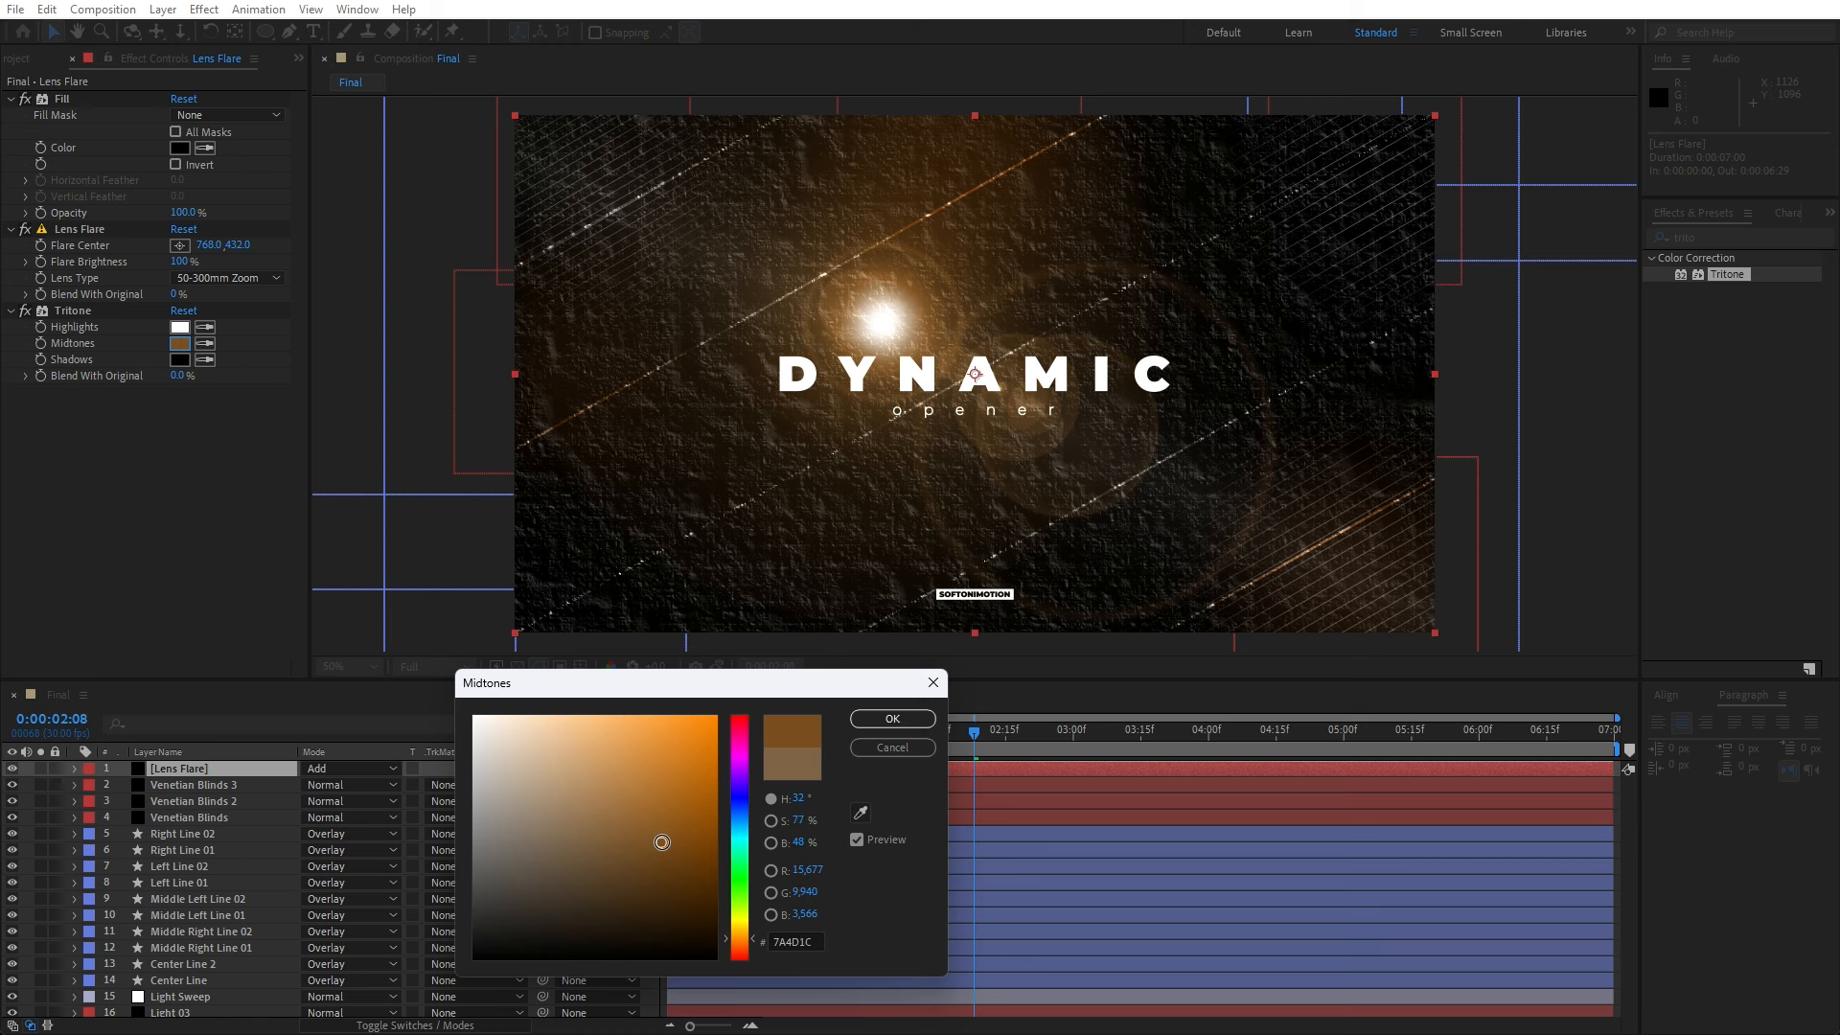
left_click(917, 728)
- Start keyframing Flare Center at 0:00:00:00 with the flare at about 413, 432
left_click(955, 746)
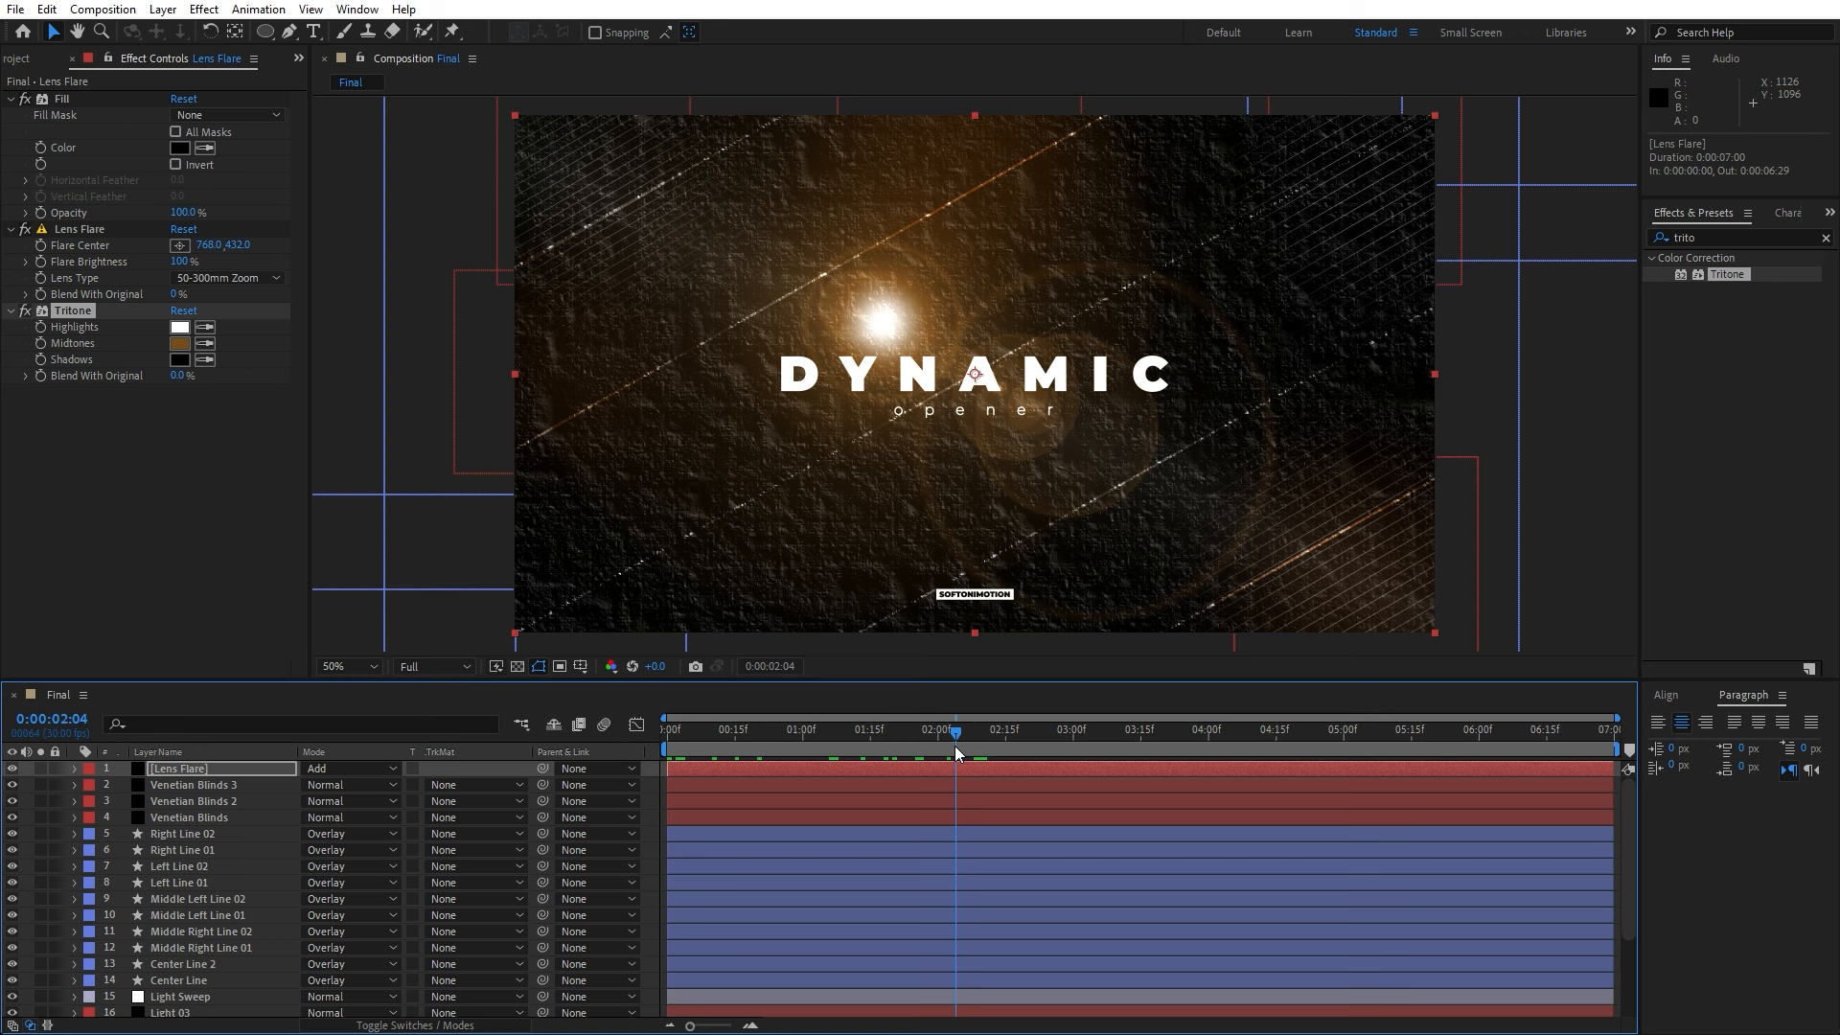
left_click_drag(954, 746, 648, 751)
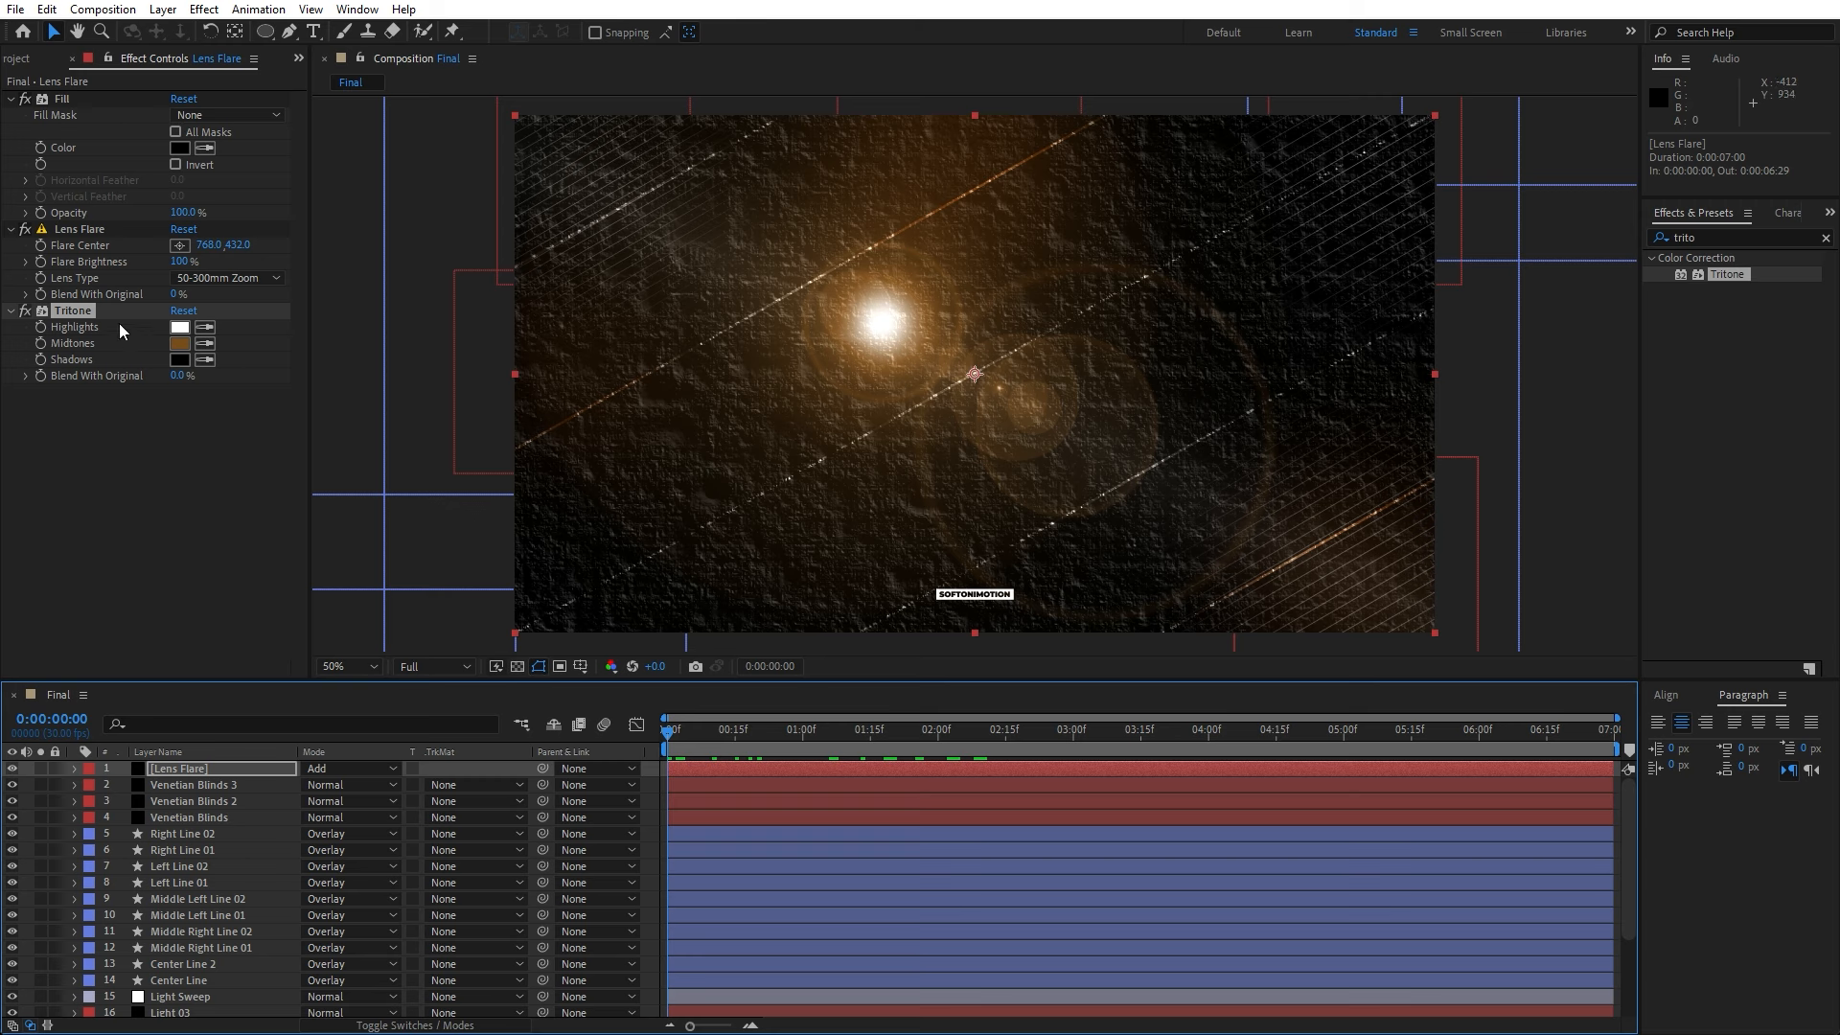
left_click(43, 253)
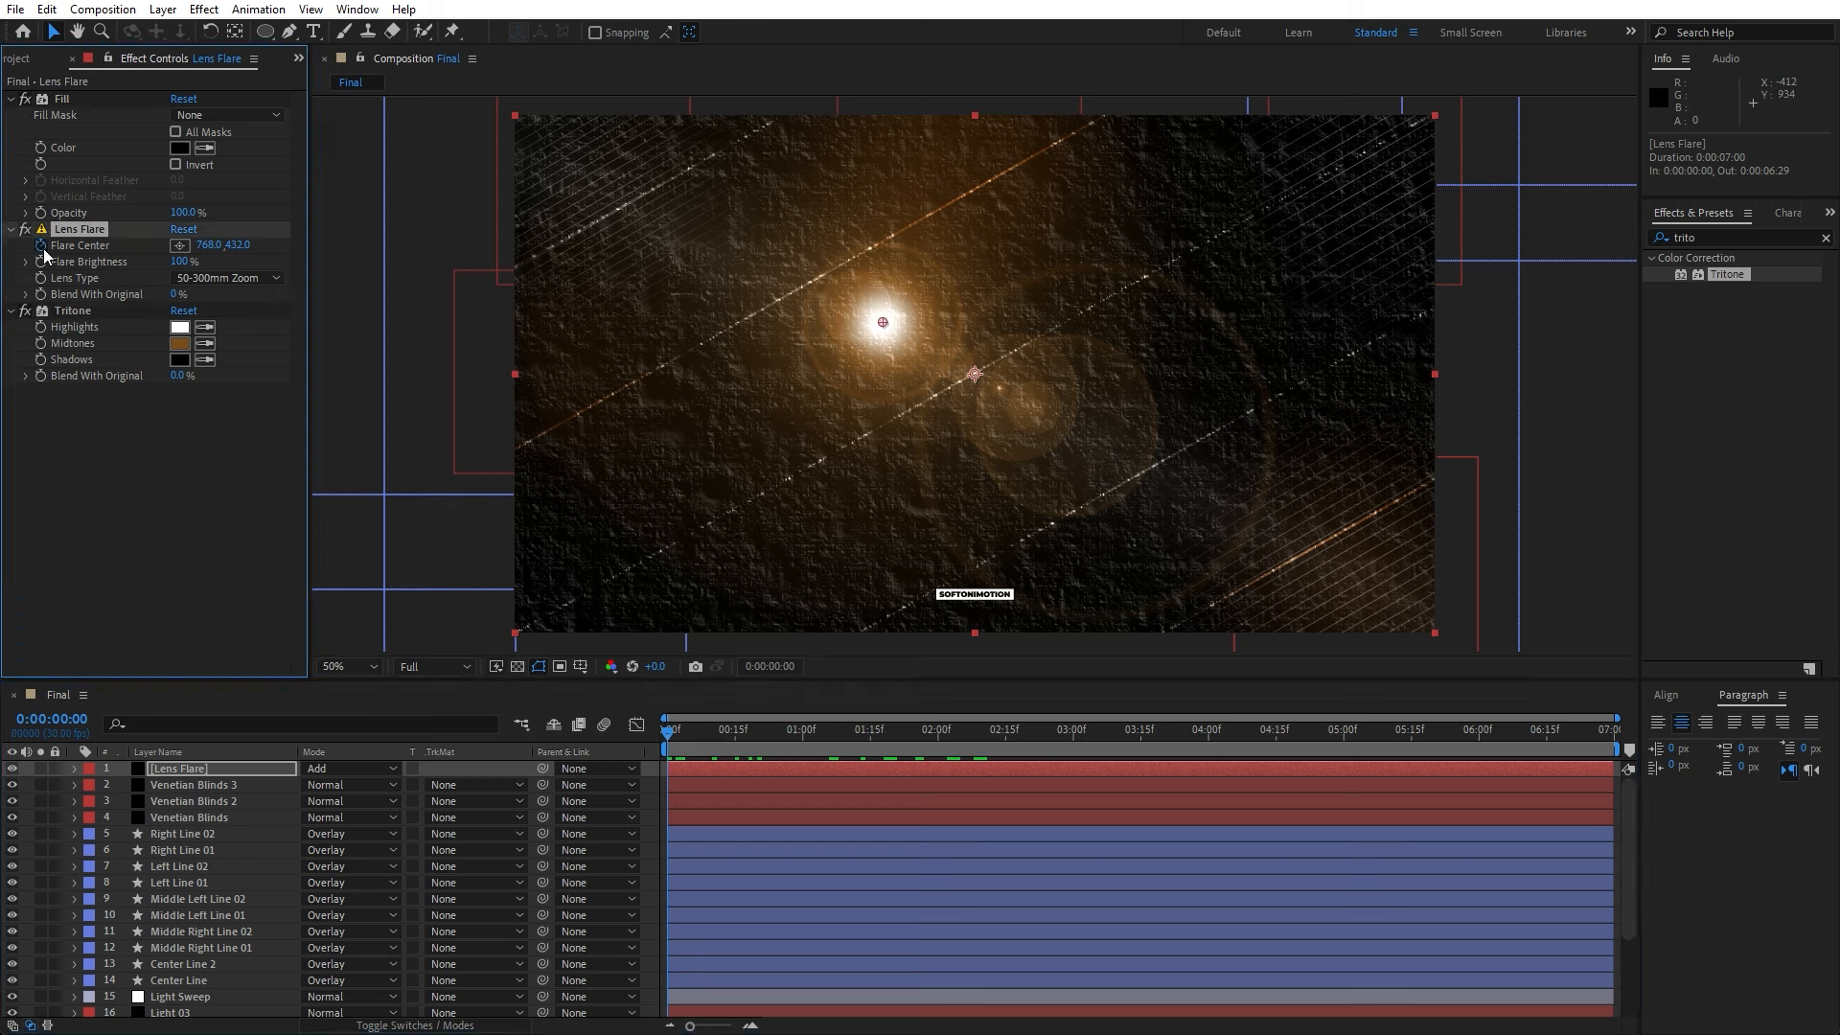
left_click_drag(215, 255, 19, 255)
- Keyframe Flare Center at 1383, 432 at 0:00:05:01 and preview the flare's movement
left_click_drag(705, 739, 1347, 739)
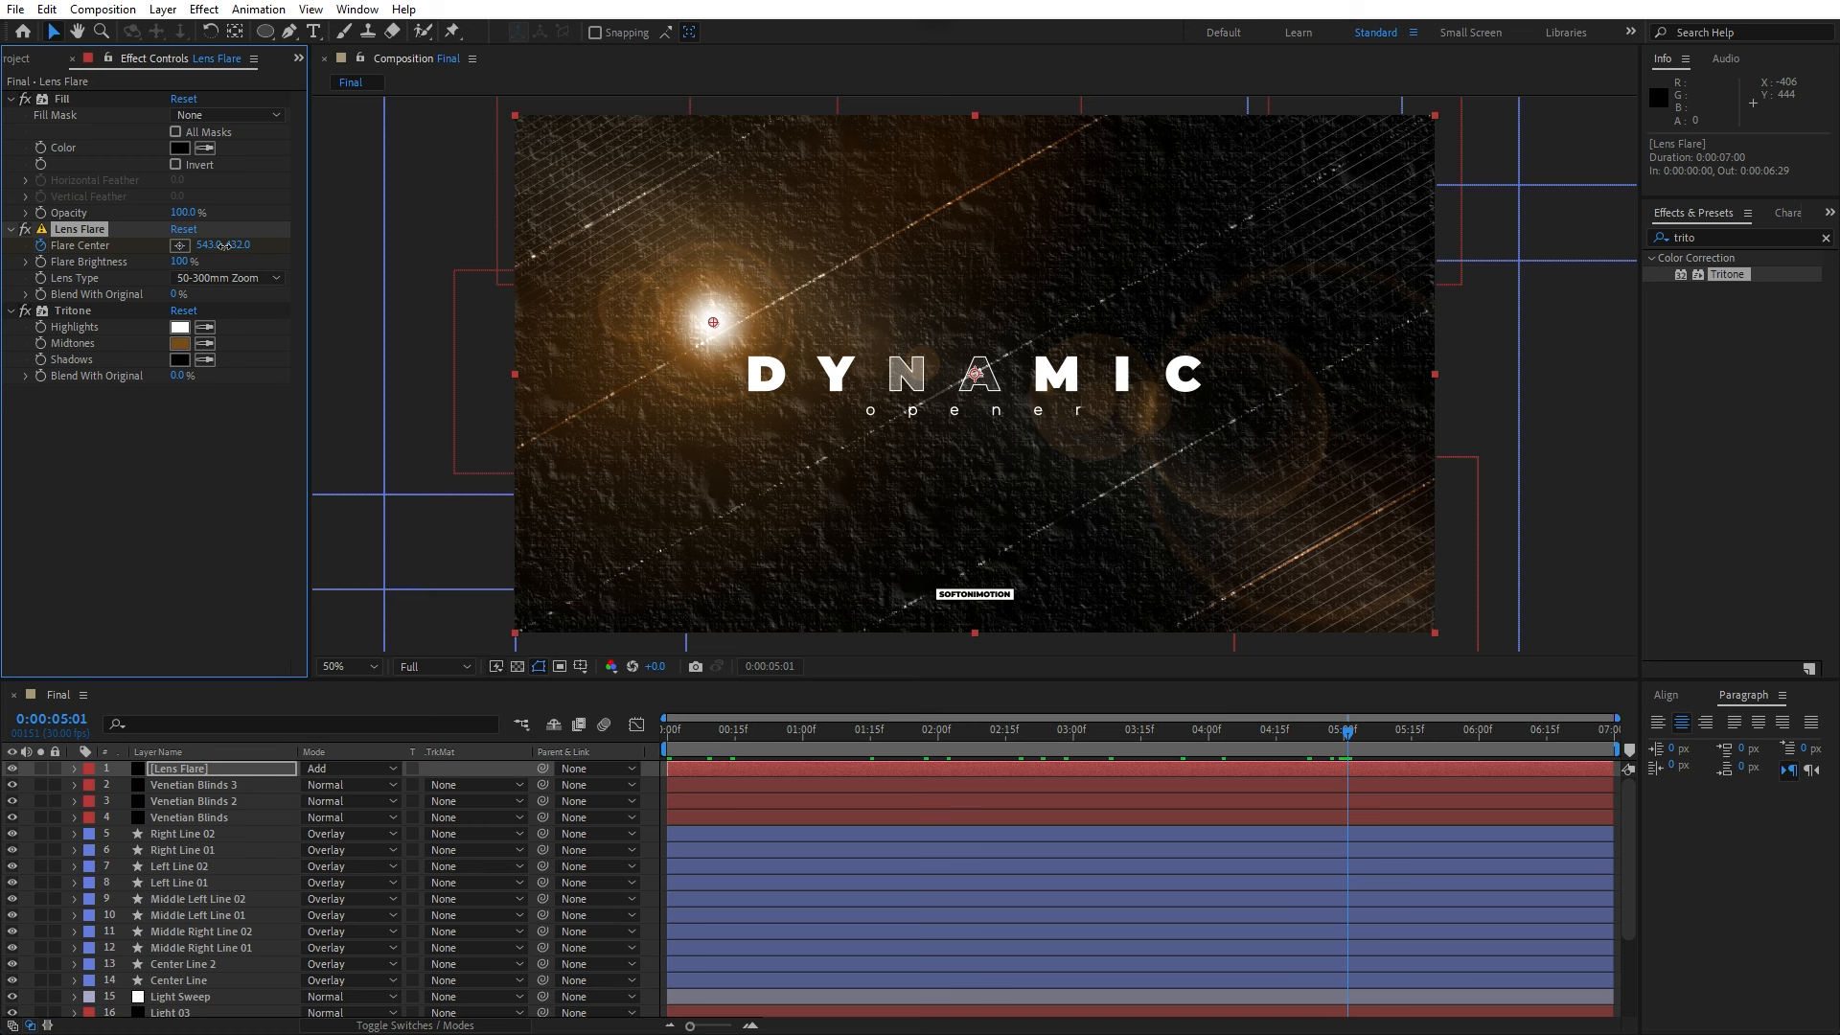
left_click_drag(204, 245, 318, 263)
left_click(767, 741)
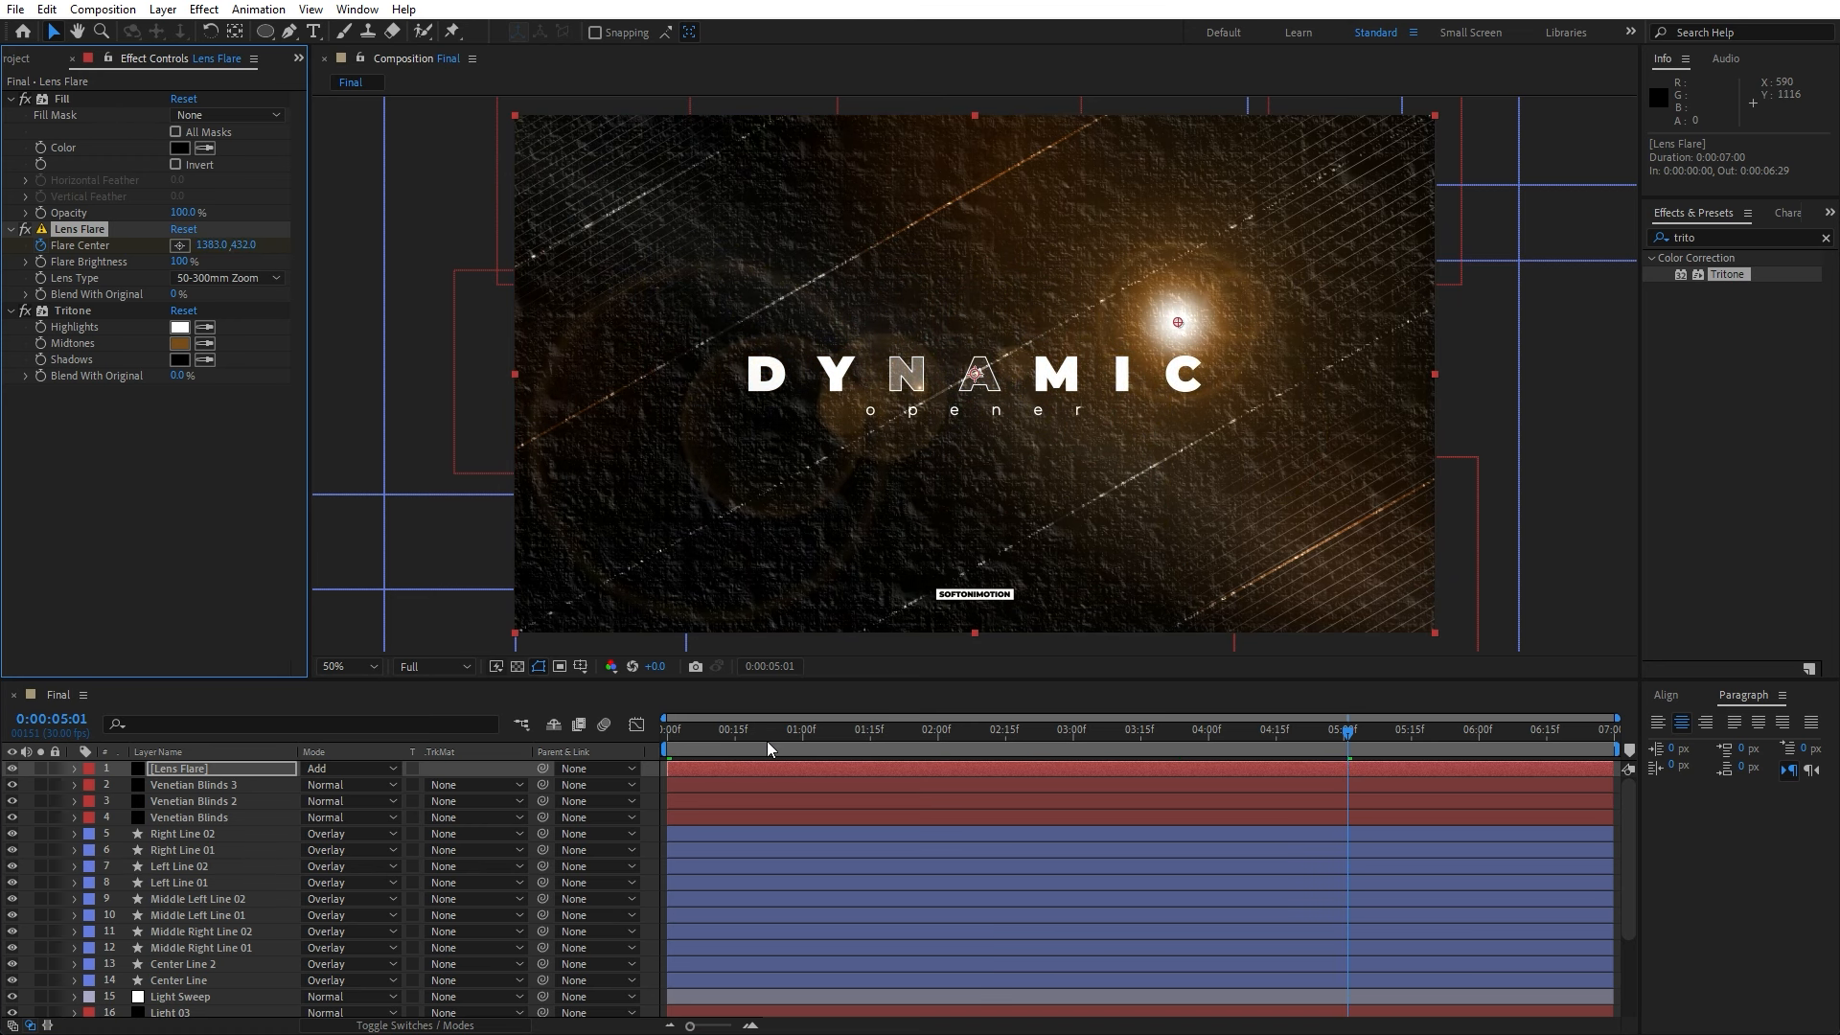
key("space")
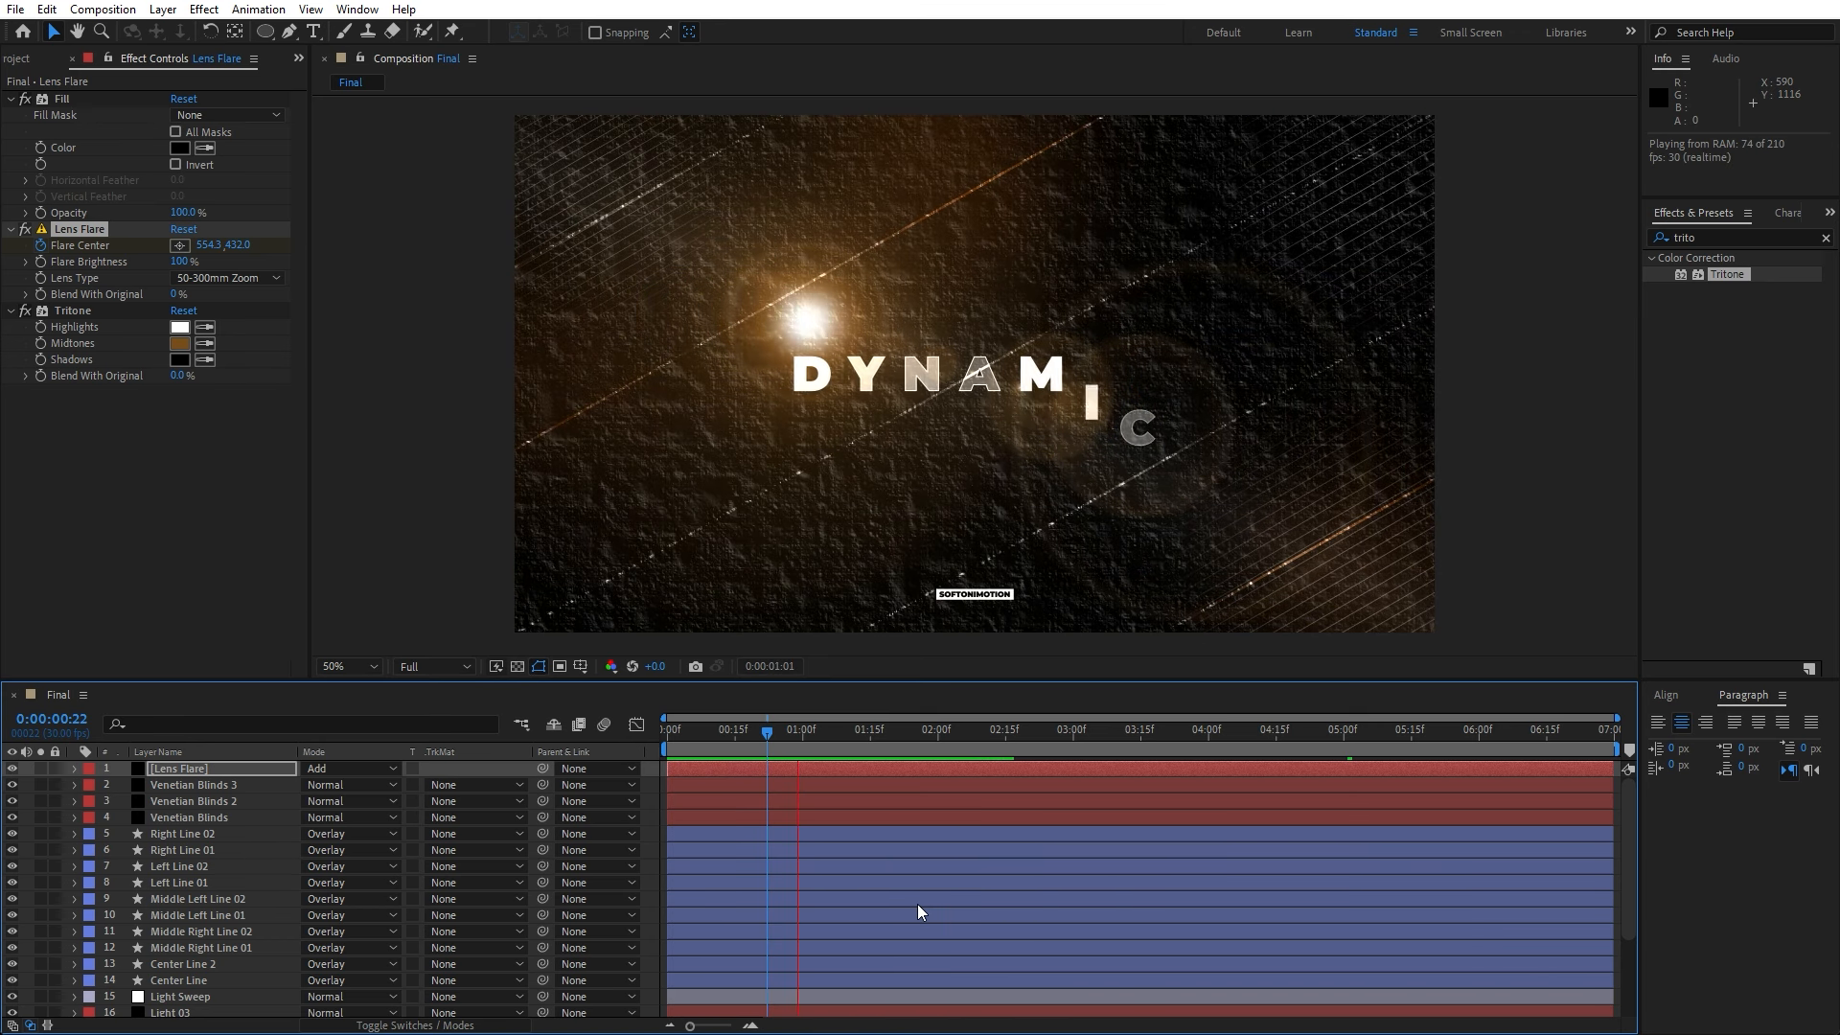
left_click(945, 738)
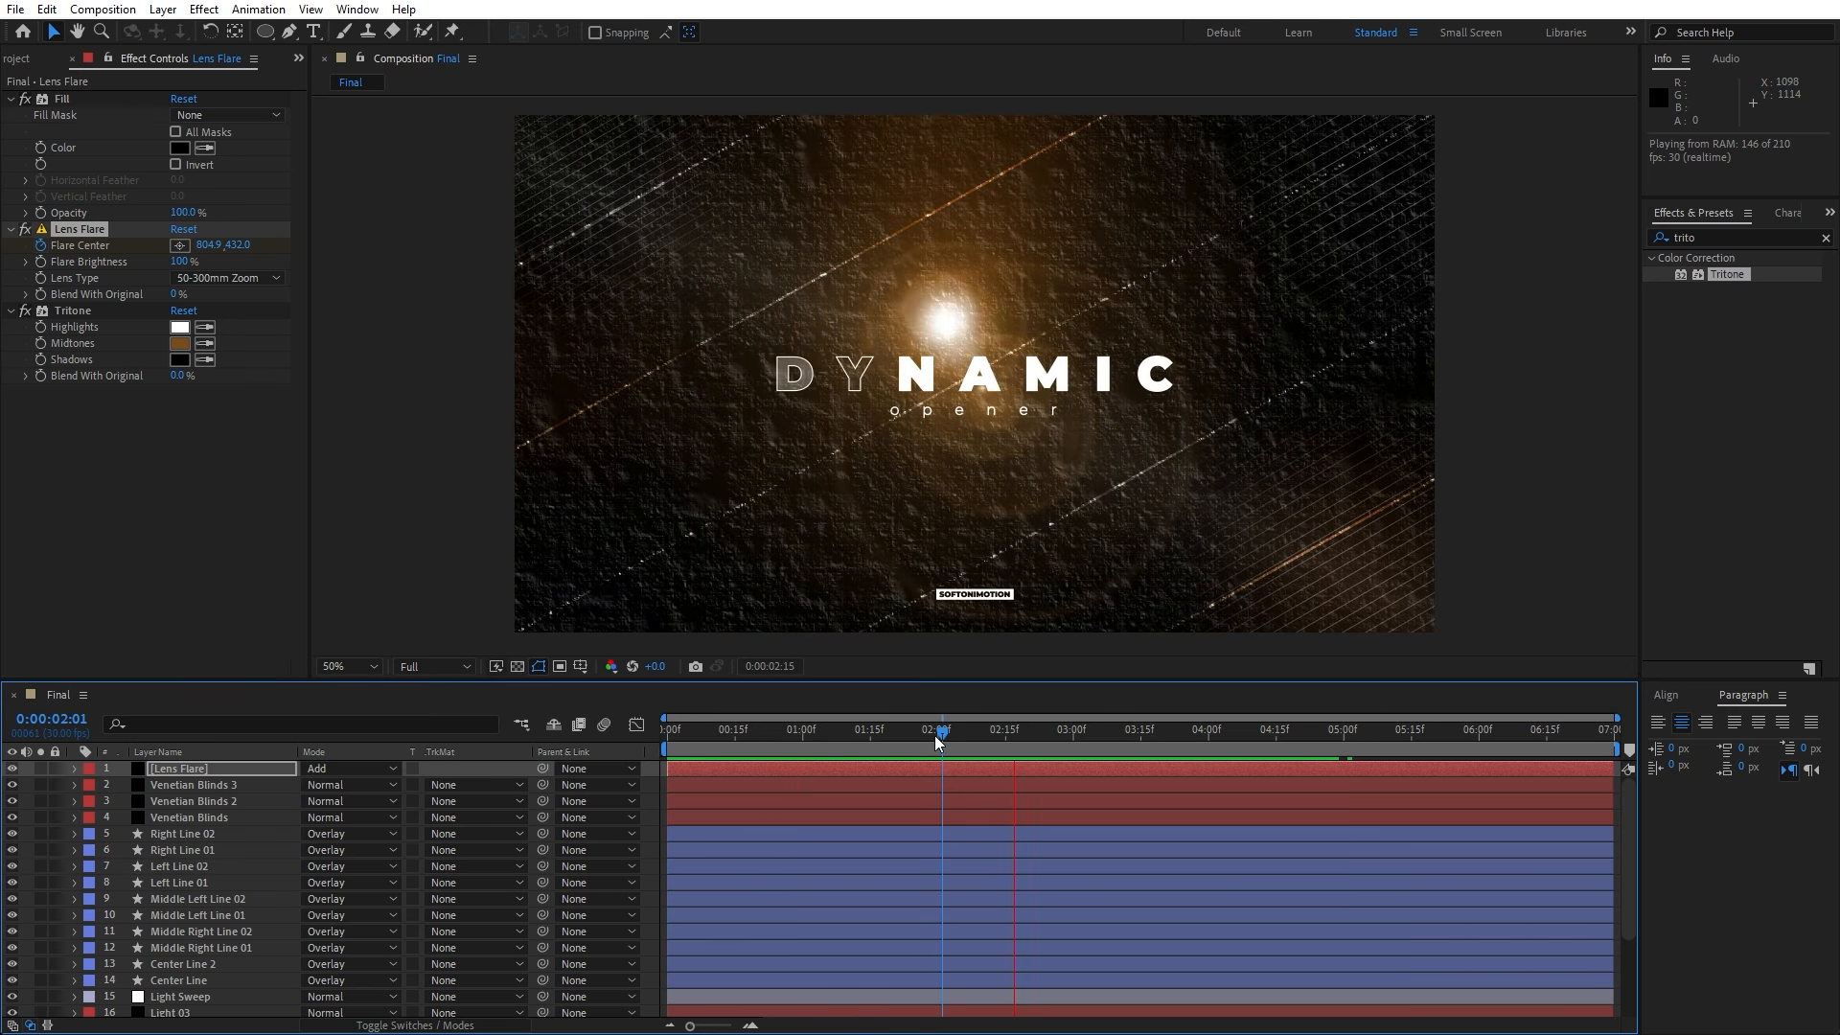
- Create a new white full-frame solid, 1920 x 1080 px, above the Lens Flare layer
left_click_drag(941, 733, 1043, 733)
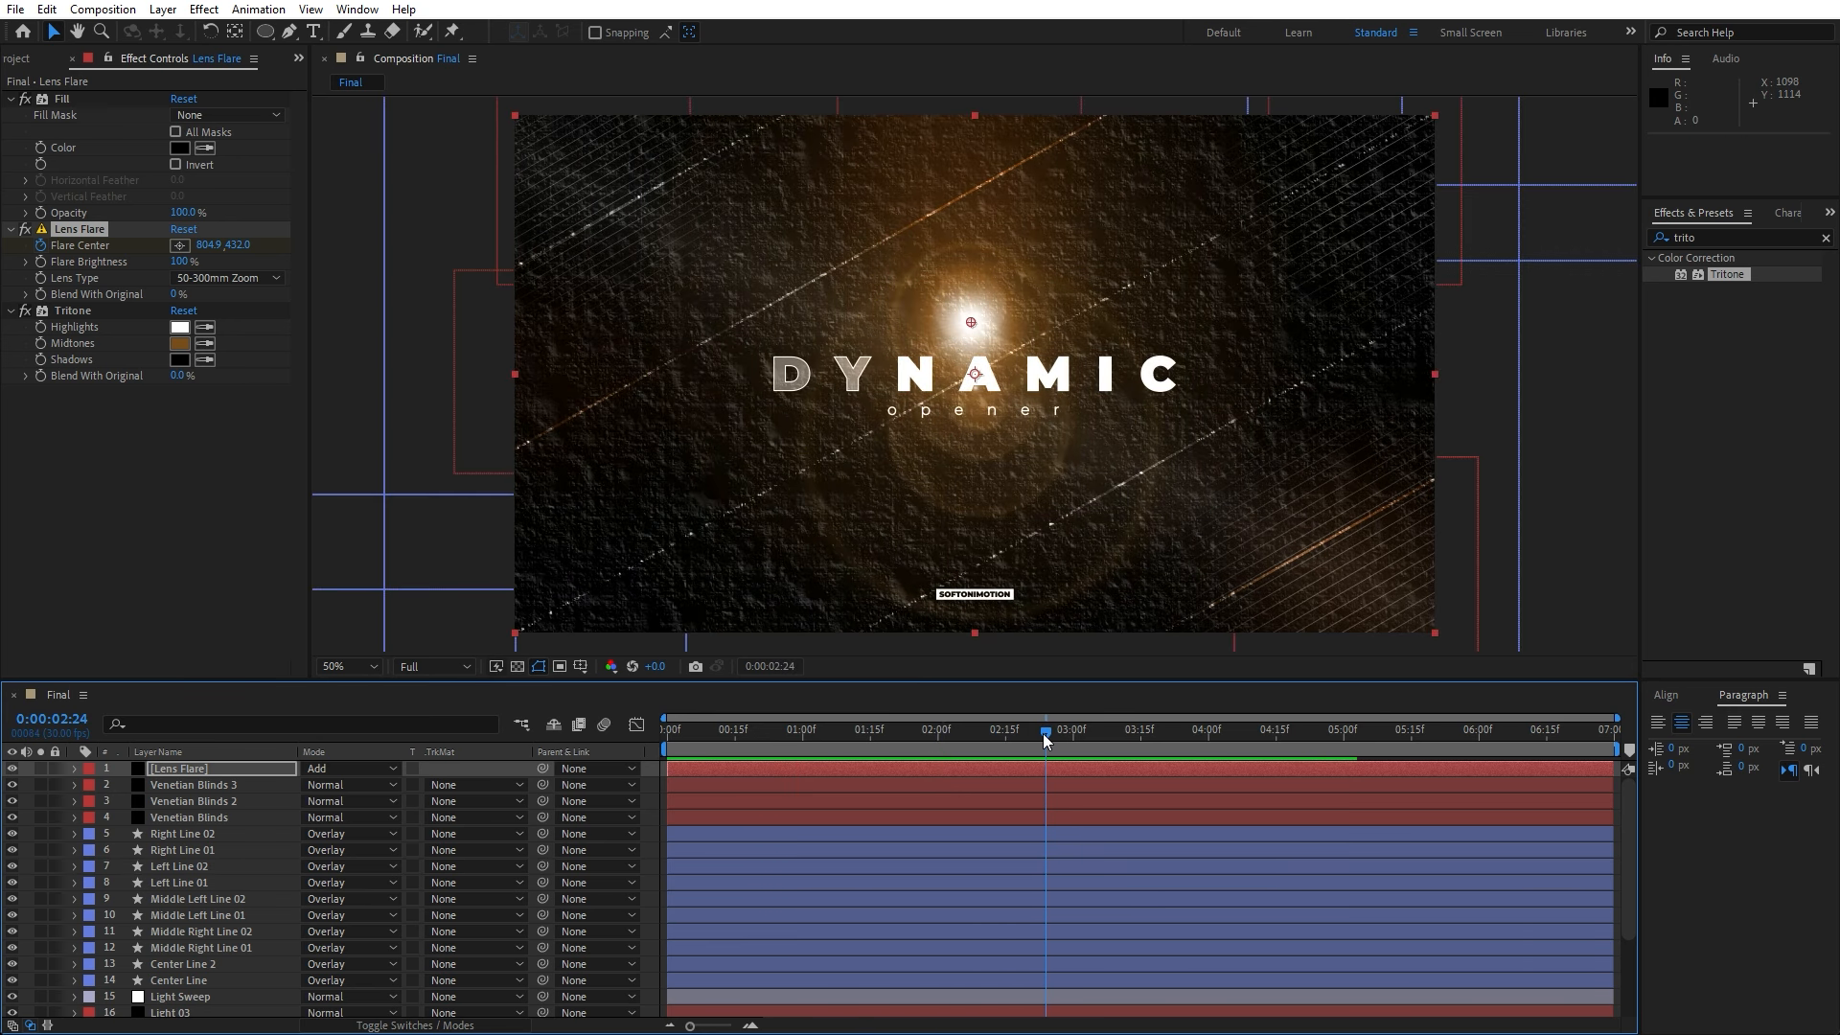
right_click(30, 820)
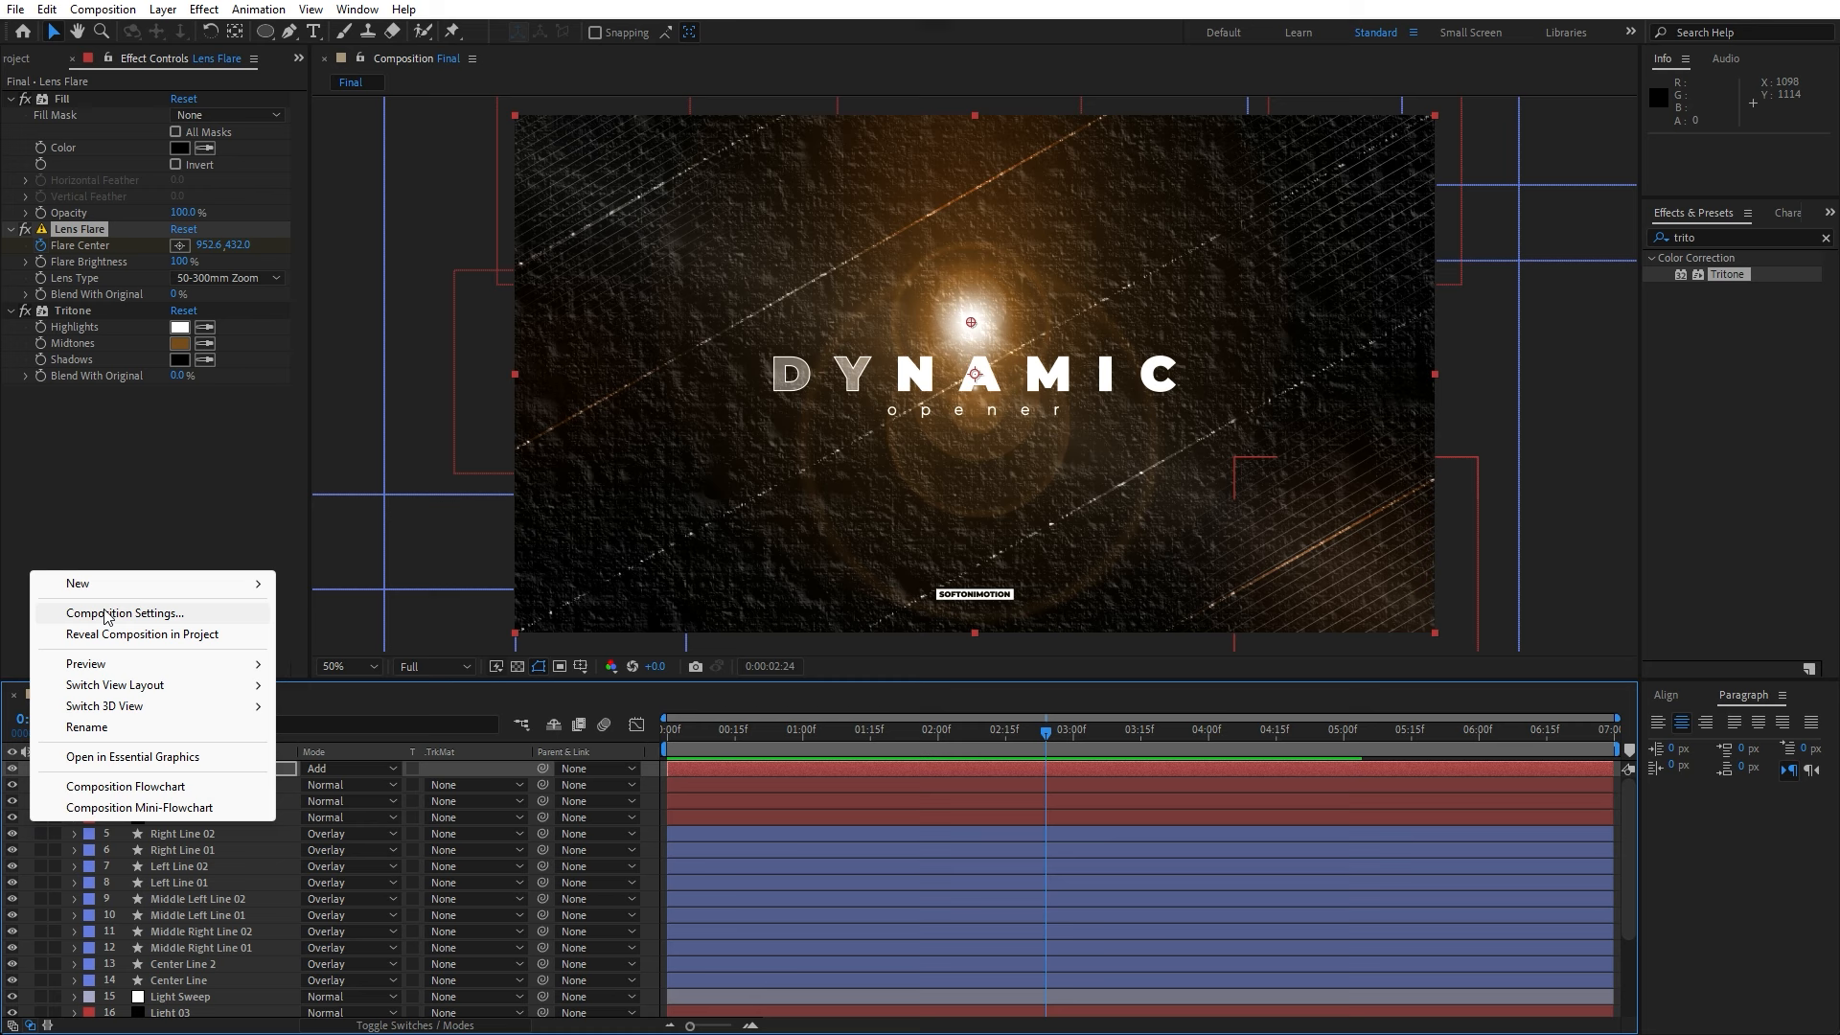
mouse_move(106, 589)
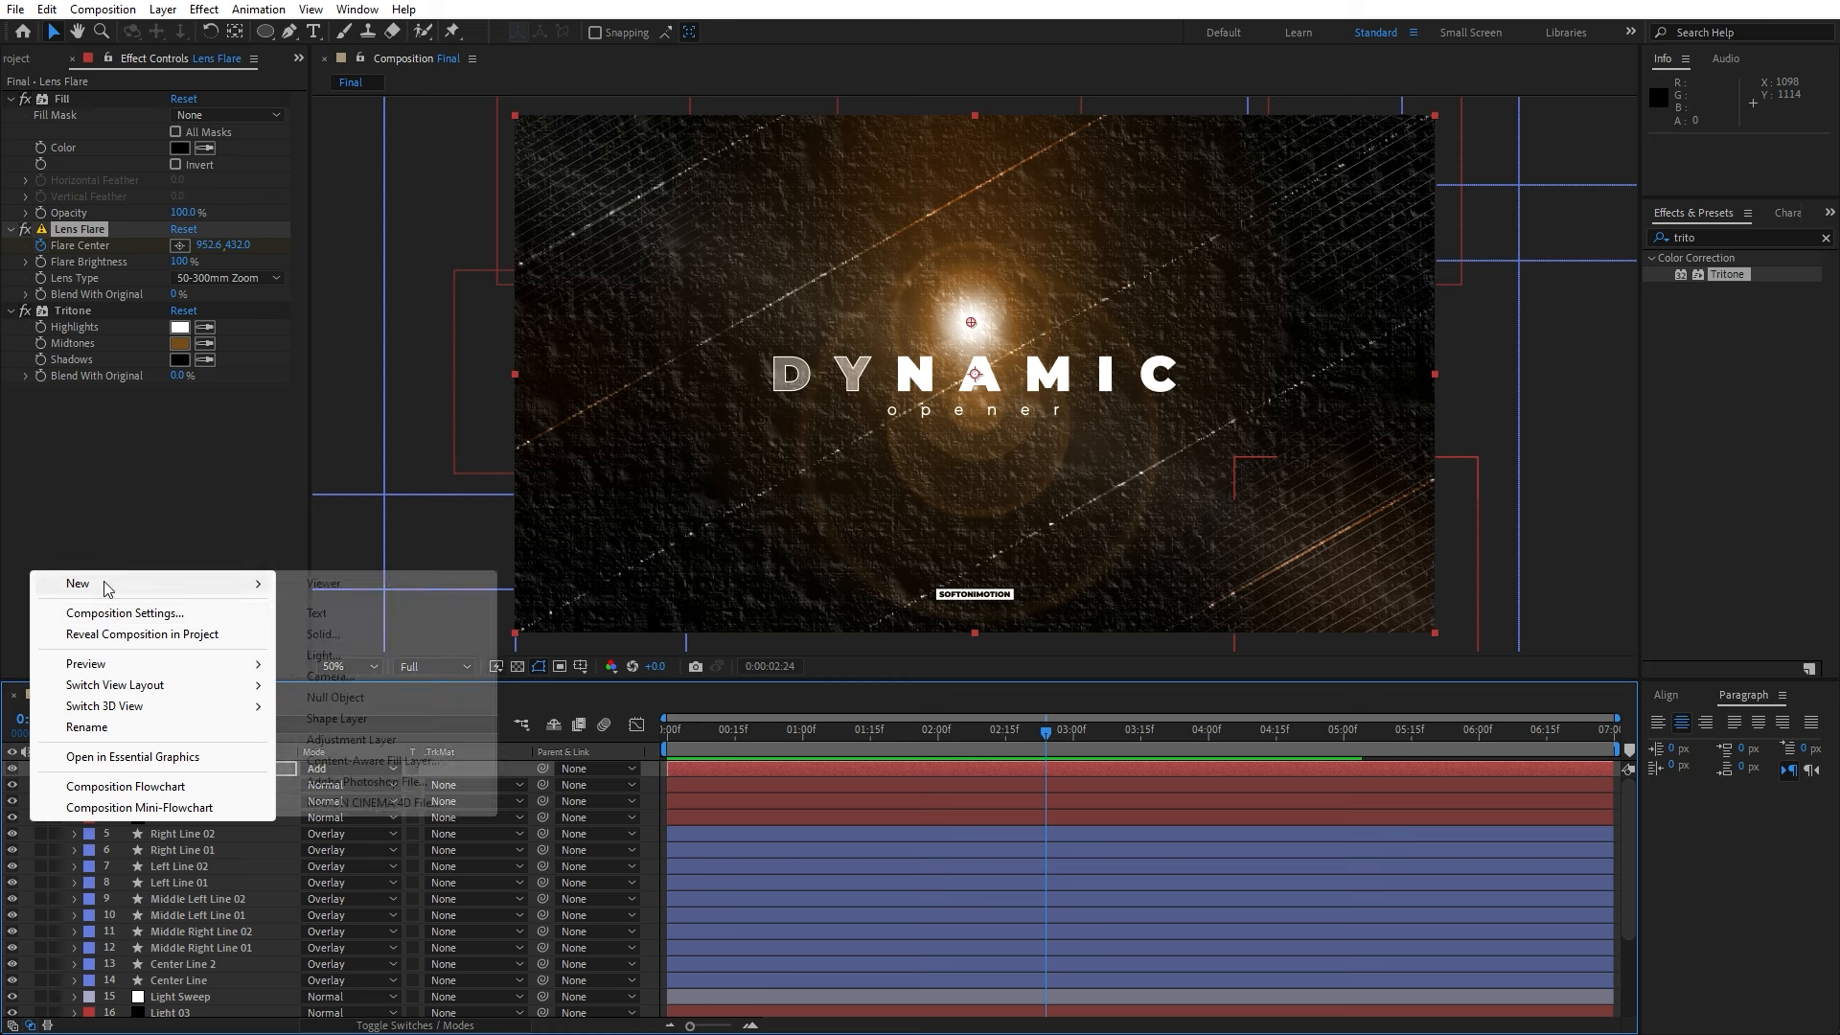
left_click(370, 634)
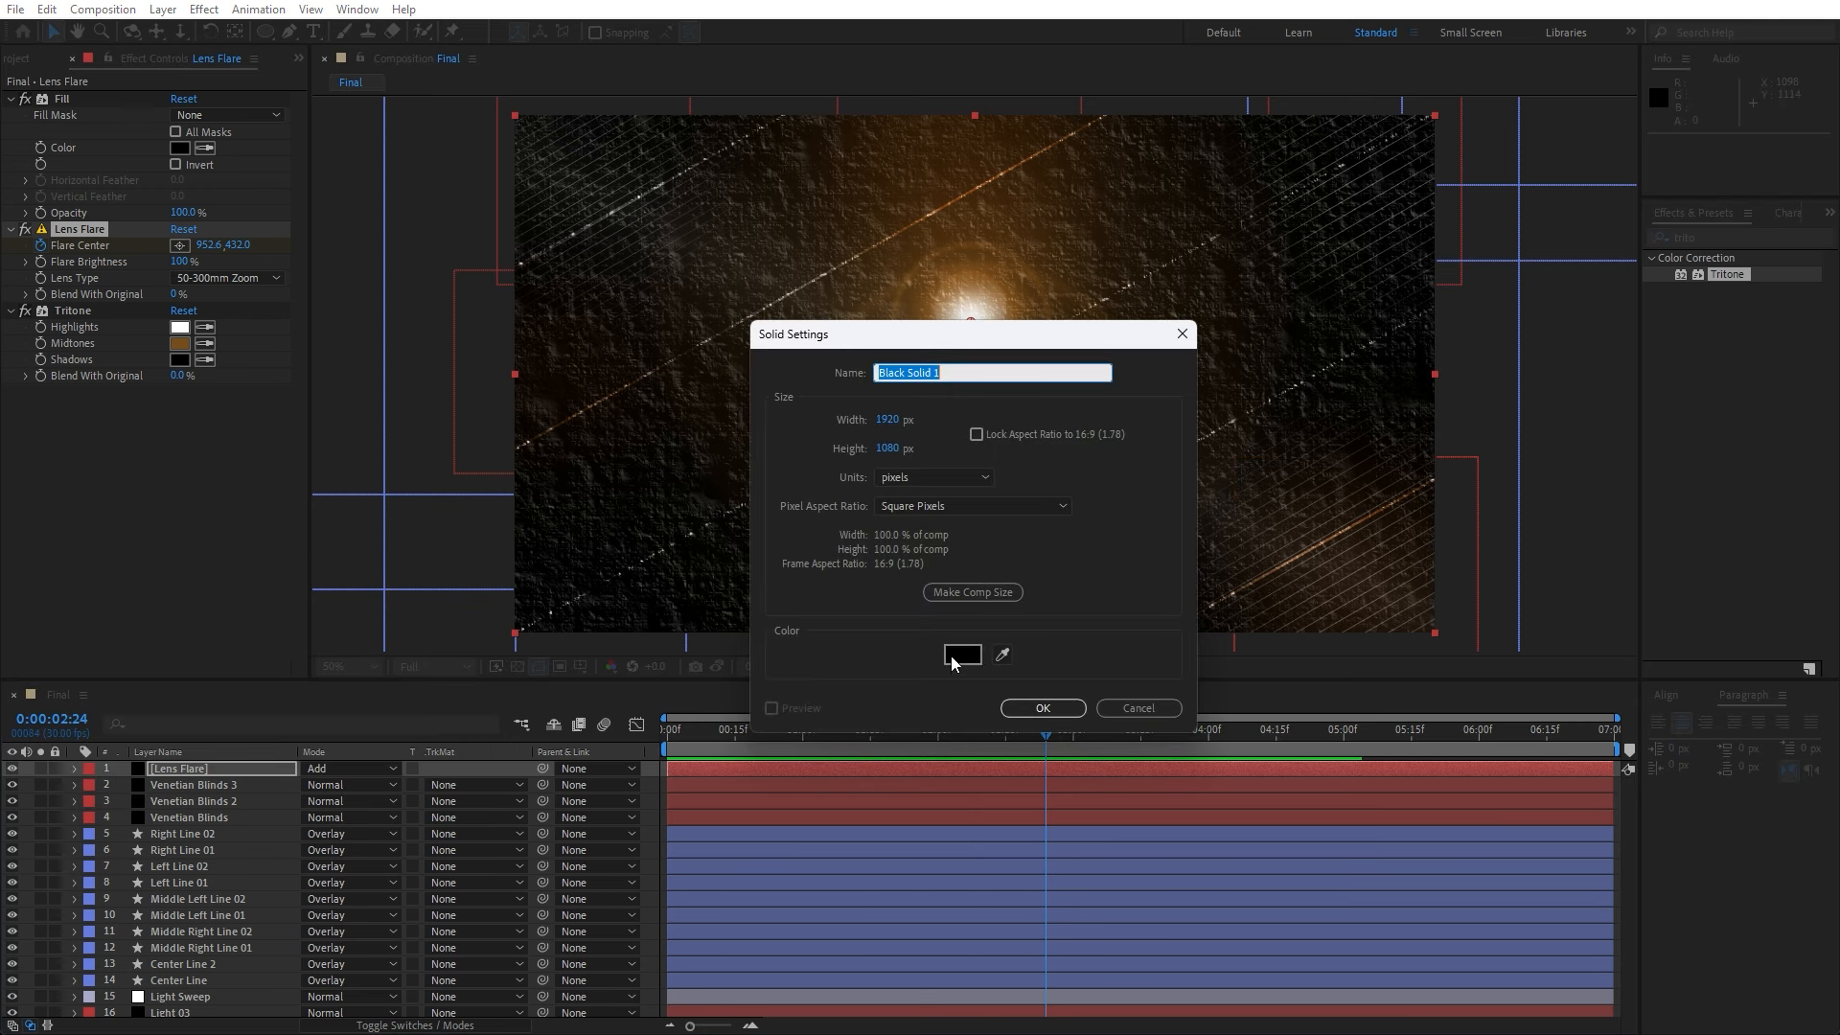
left_click(955, 655)
type("FFFFFF")
left_click(911, 725)
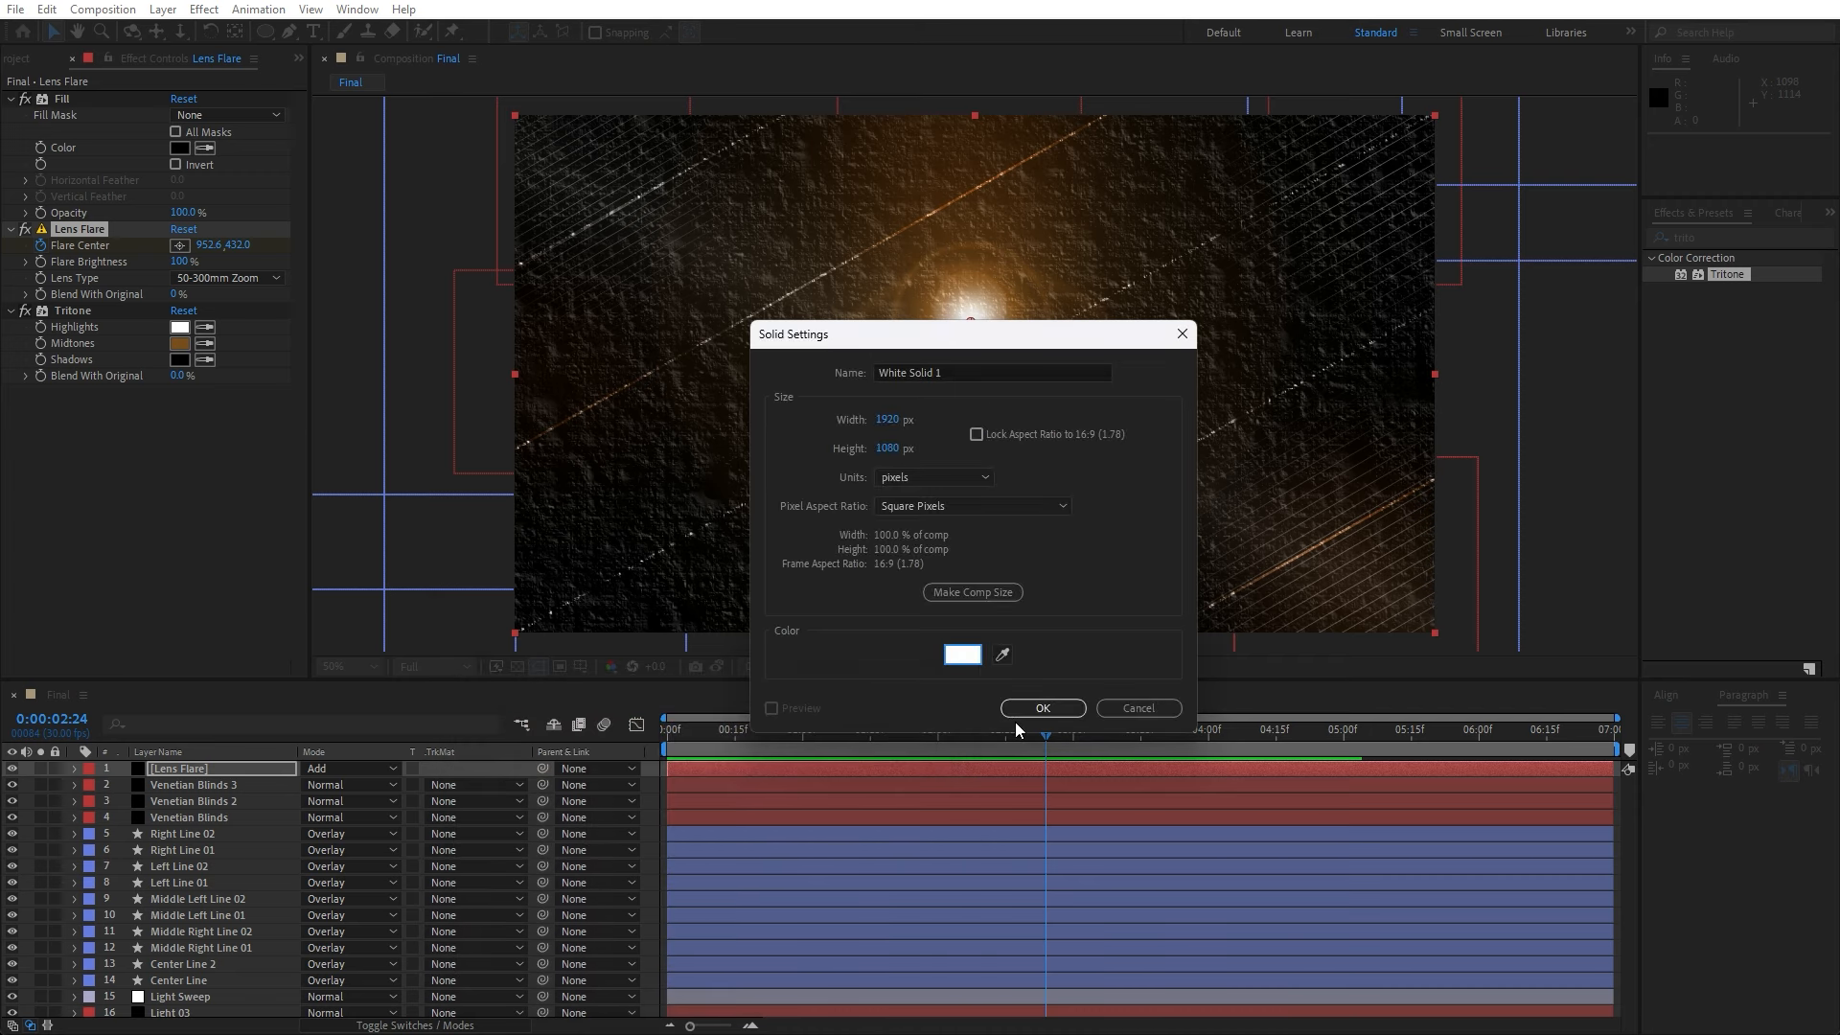
left_click(1031, 711)
- Apply the CC Star Burst effect to the white solid and rename the layer Star Burst
left_click(1744, 237)
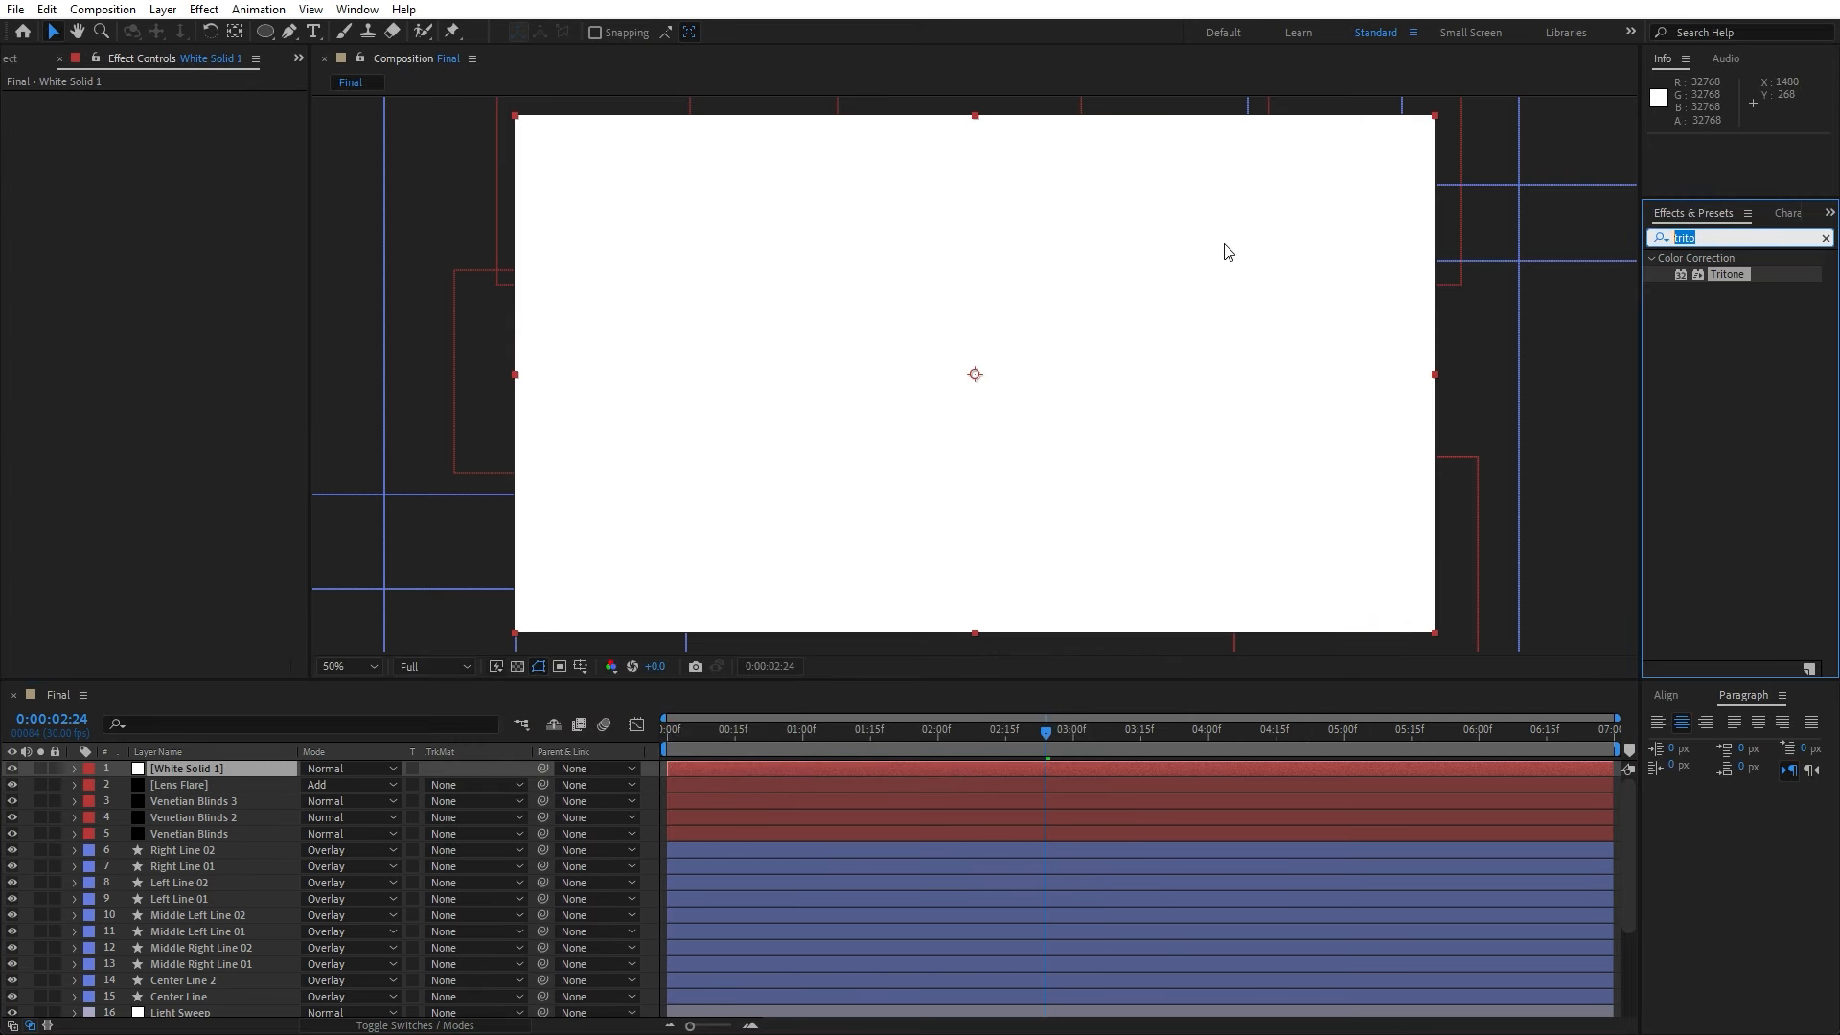
type("star bur")
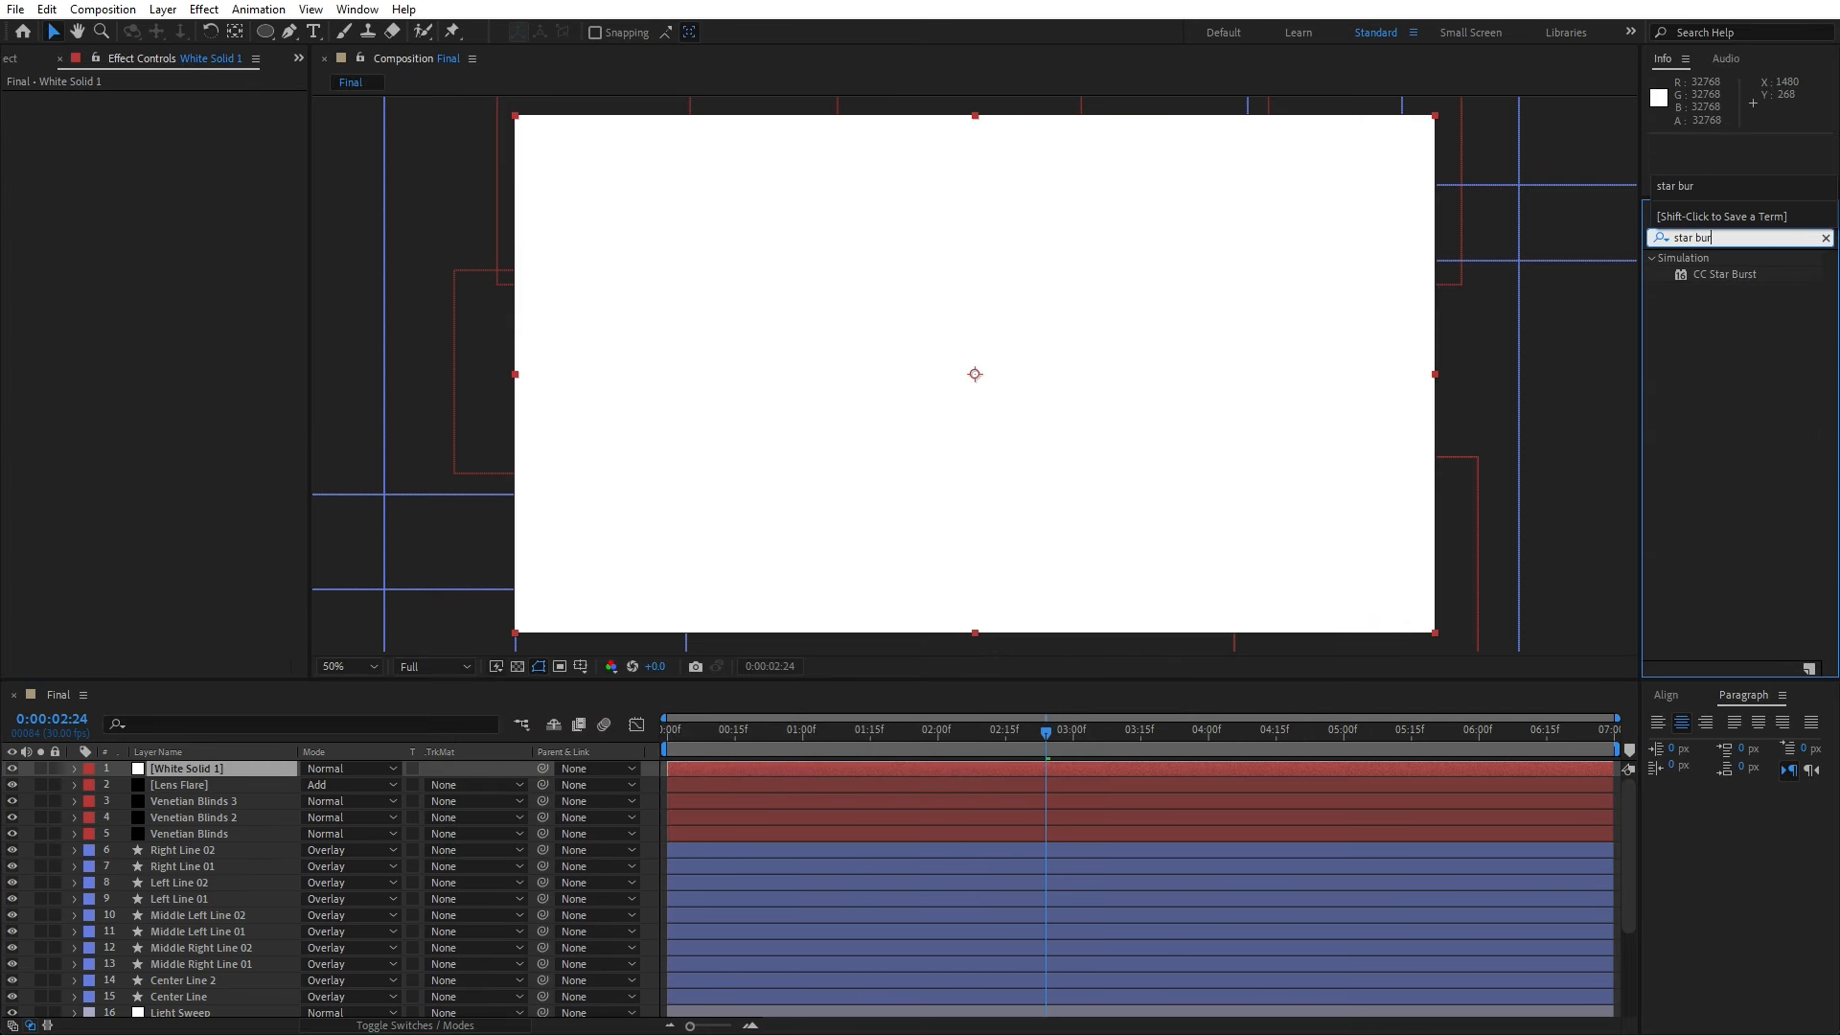
left_click_drag(1725, 275, 188, 775)
left_click(205, 762)
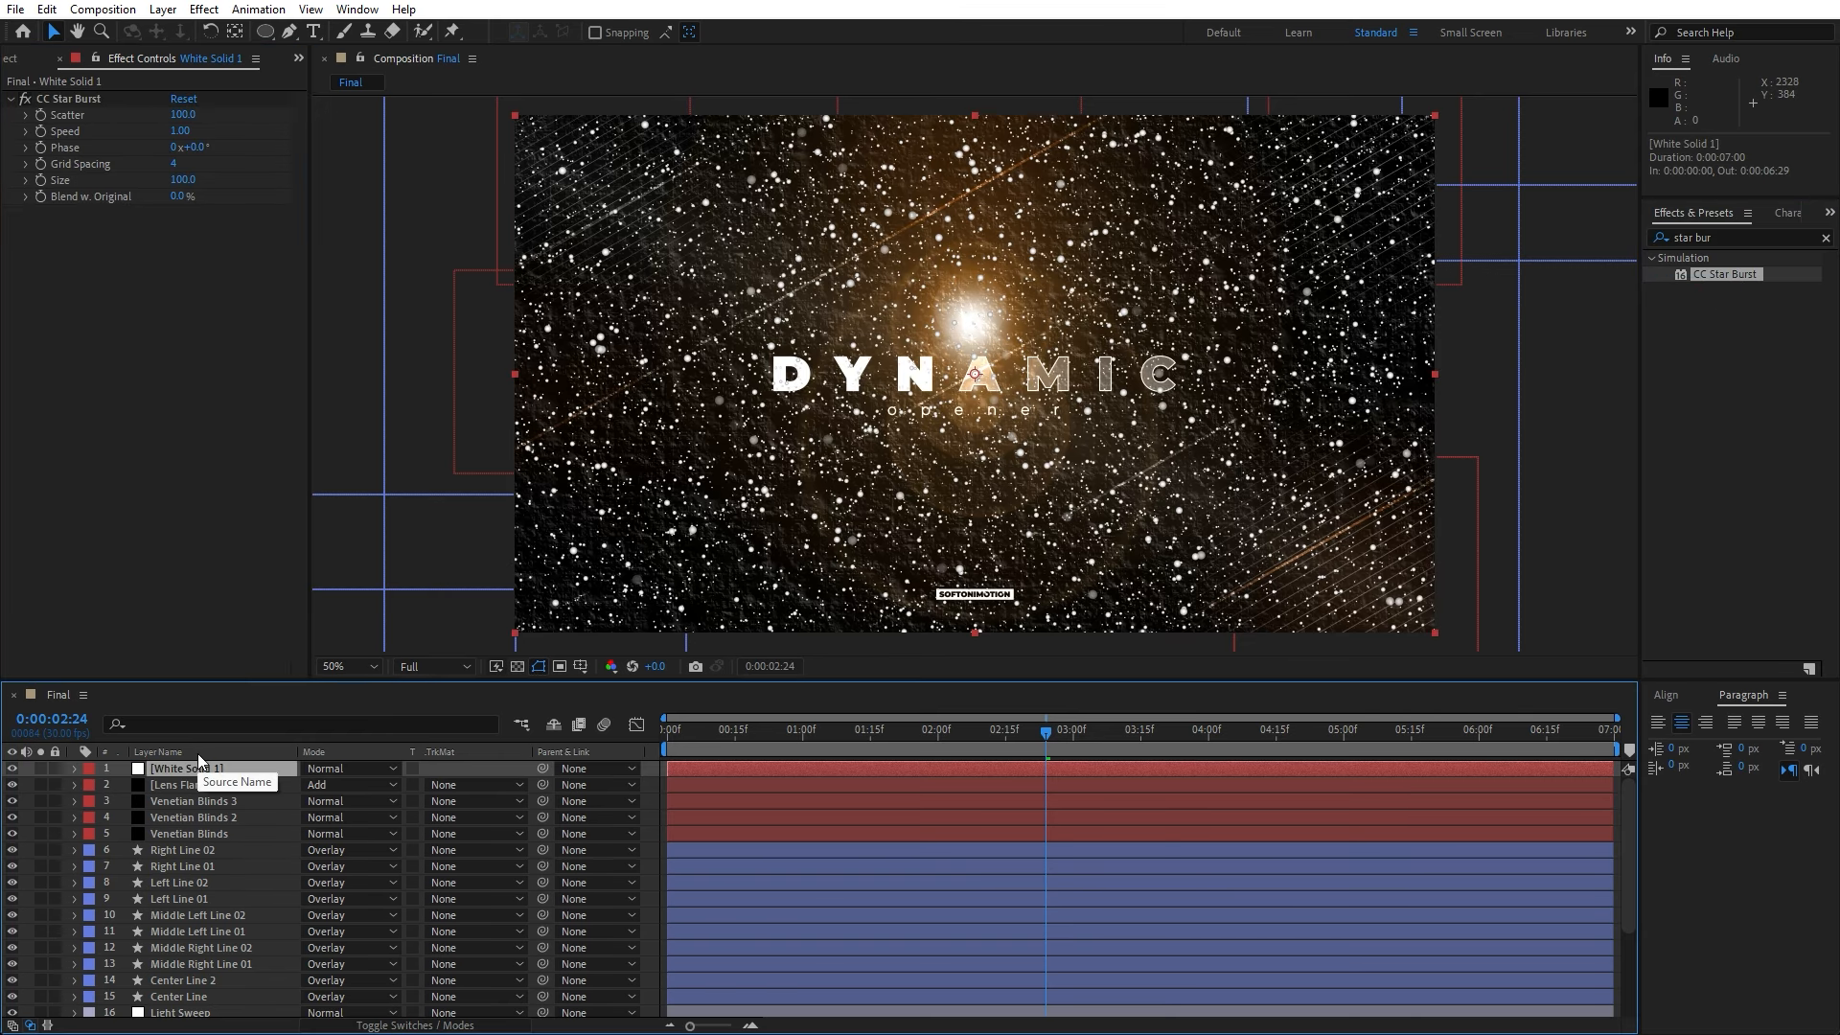
key("Return")
type("Star Burst")
left_click(203, 868)
left_click(220, 768)
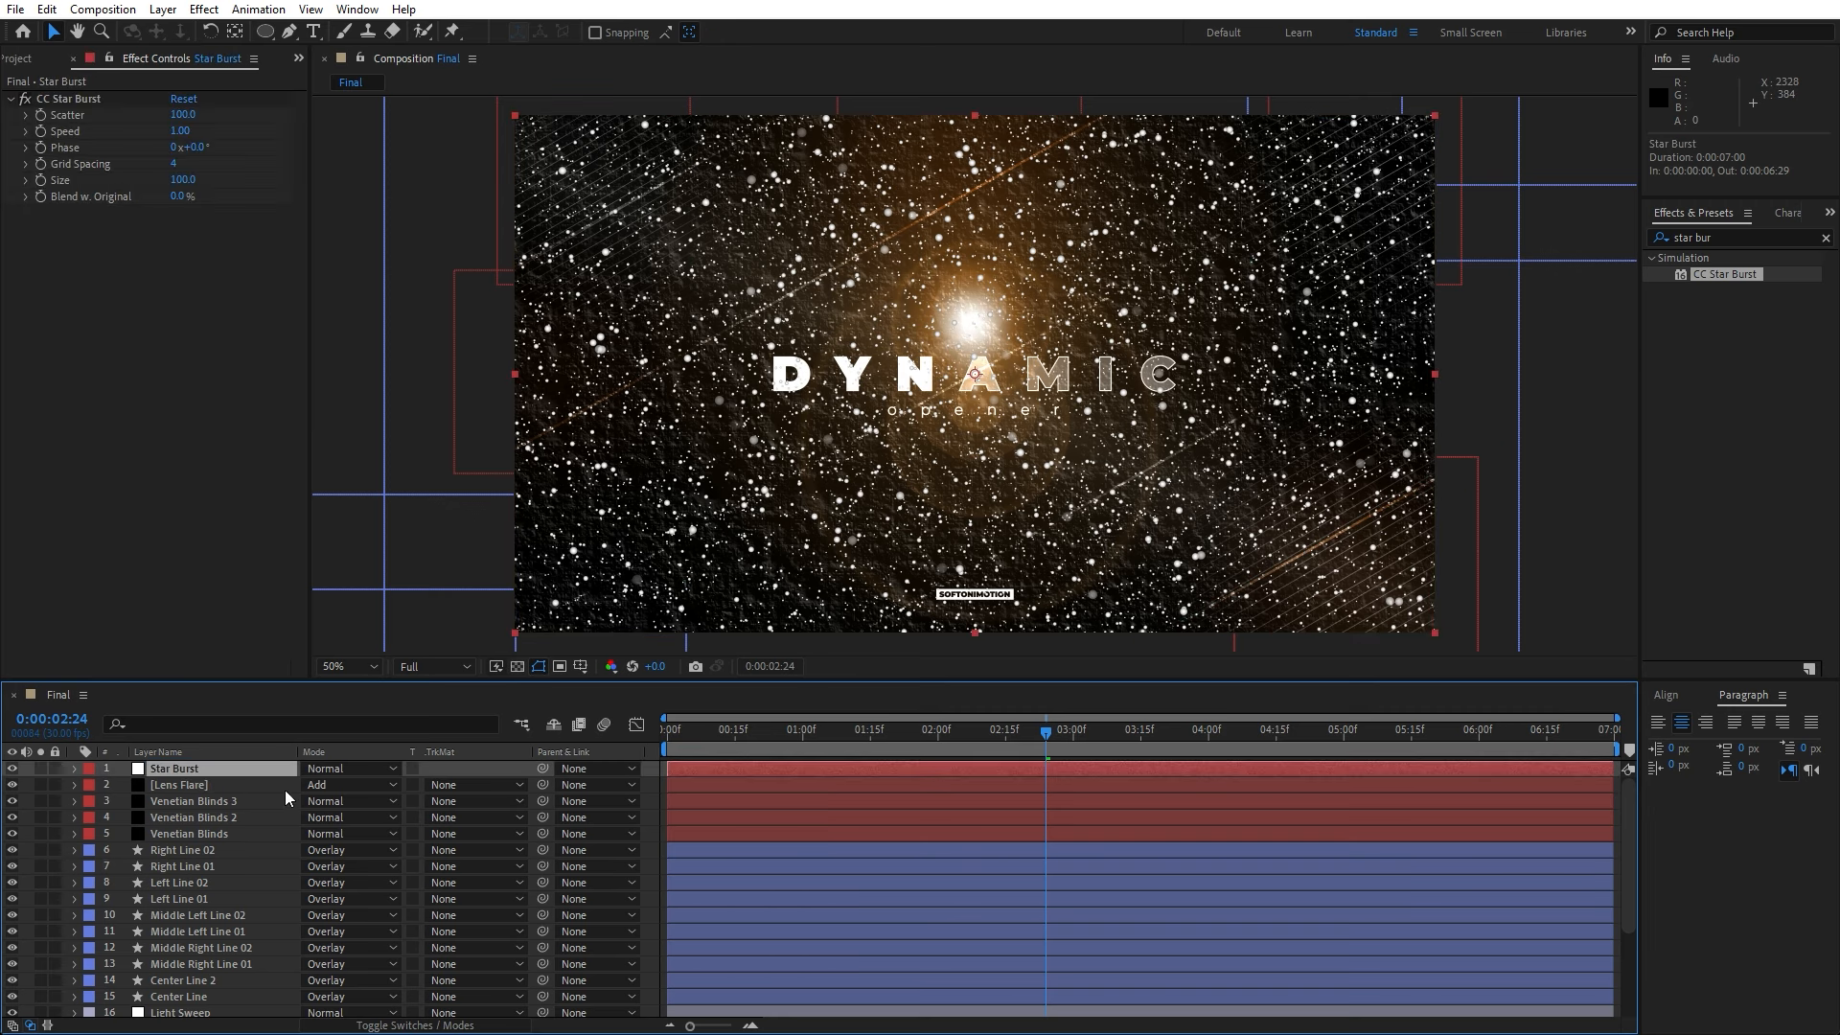
- Set CC Star Burst's Scatter to 414, Speed to 0.04, Grid Spacing to 3 and Size to 65
left_click_drag(180, 116, 490, 125)
left_click_drag(182, 133, 149, 195)
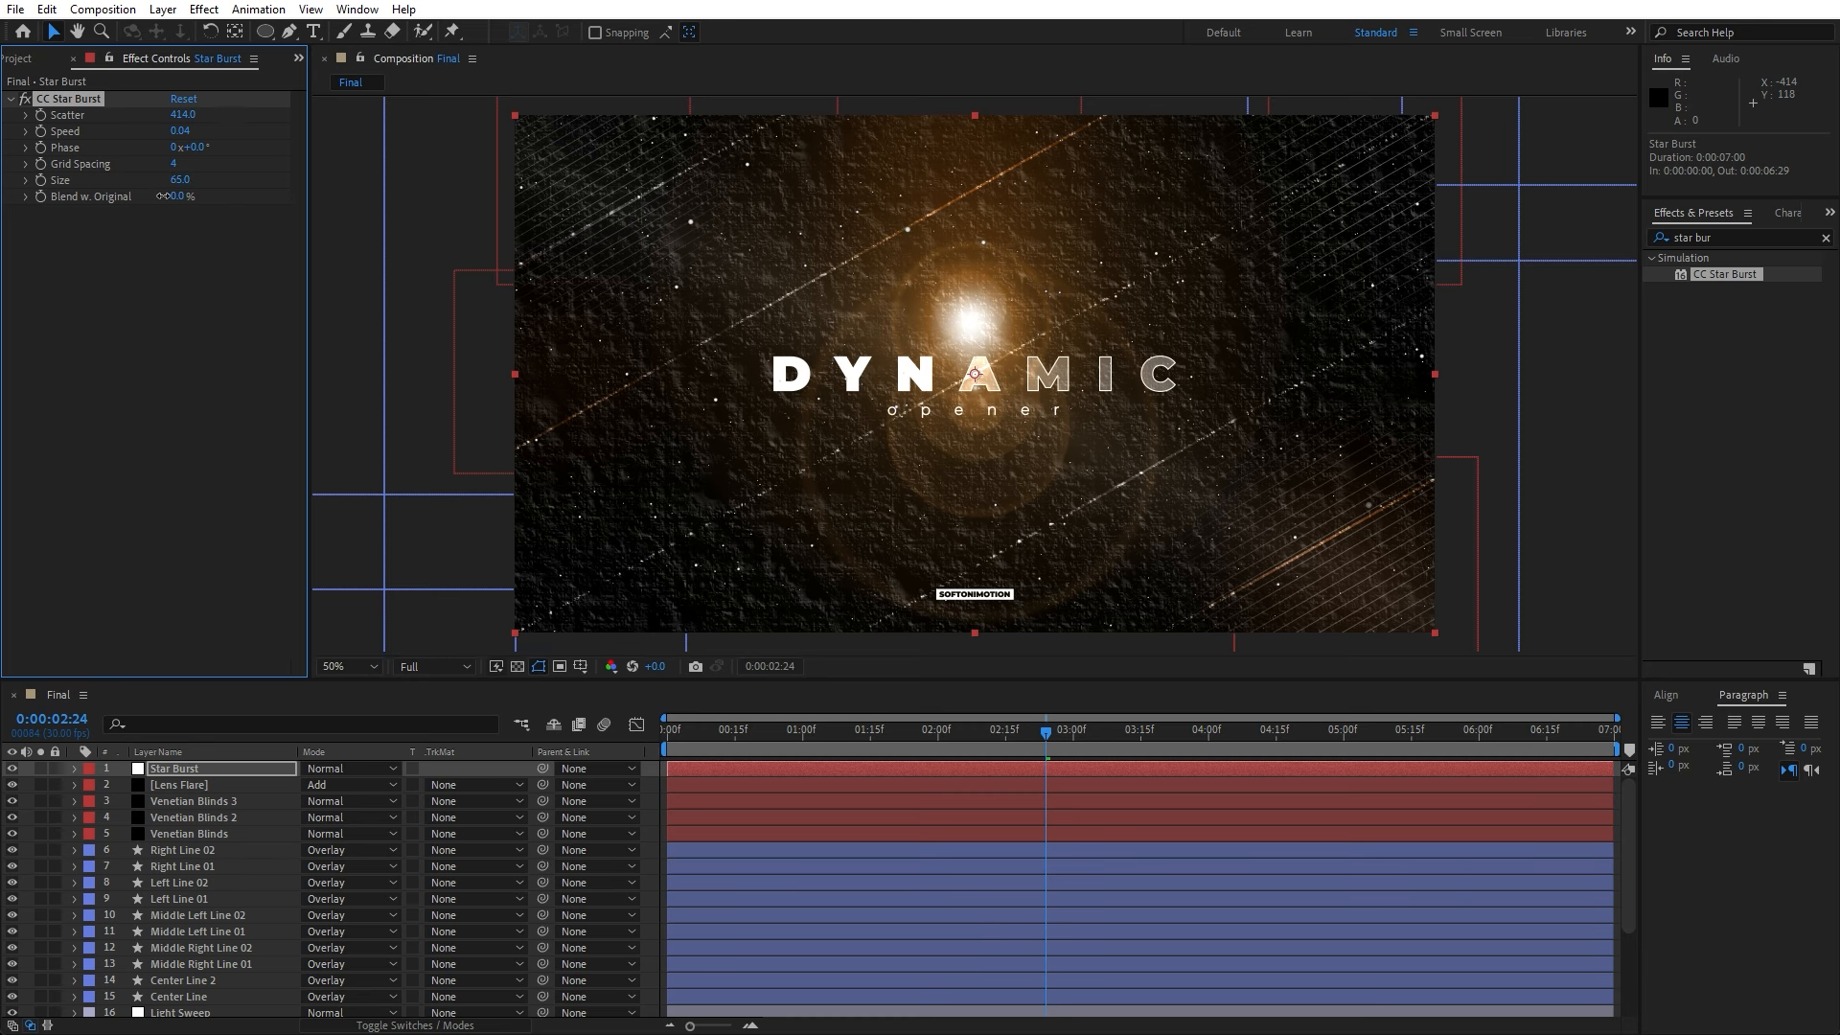
left_click_drag(174, 164, 180, 178)
- Preview the composition at several times to check how the star particles move over the opener
key("space")
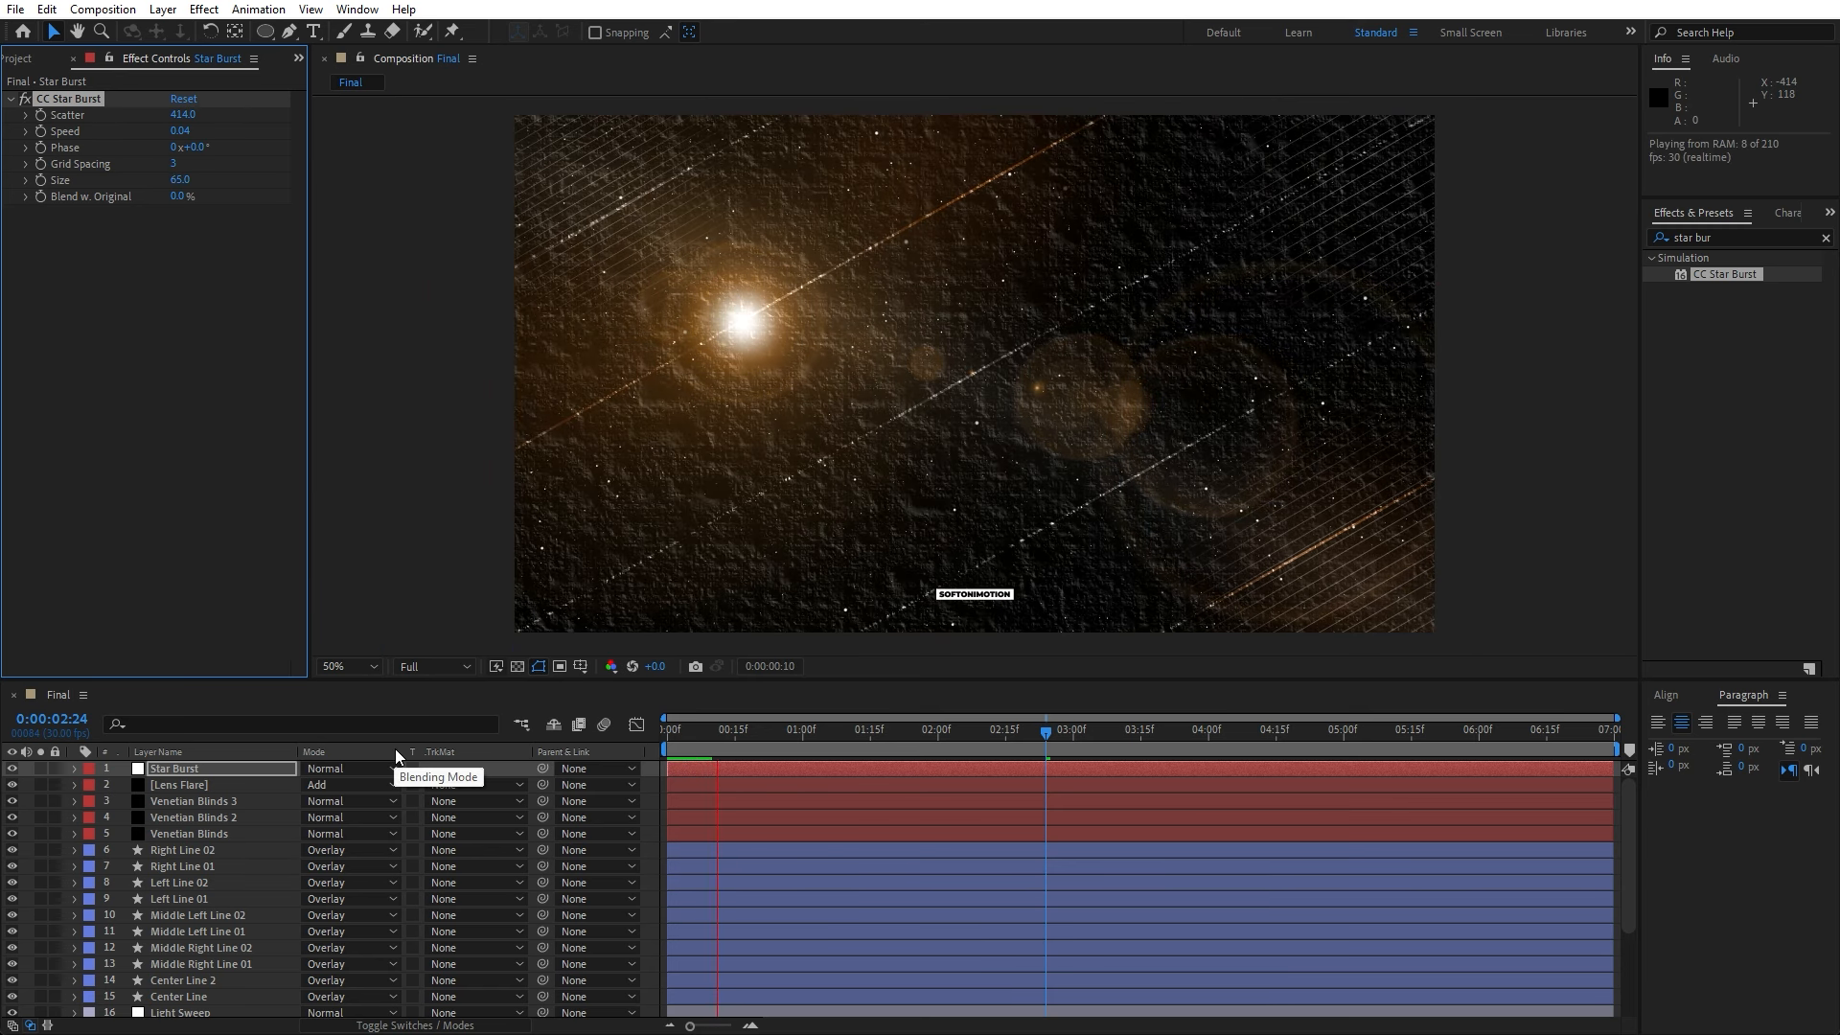
left_click_drag(844, 729, 1212, 705)
key("space")
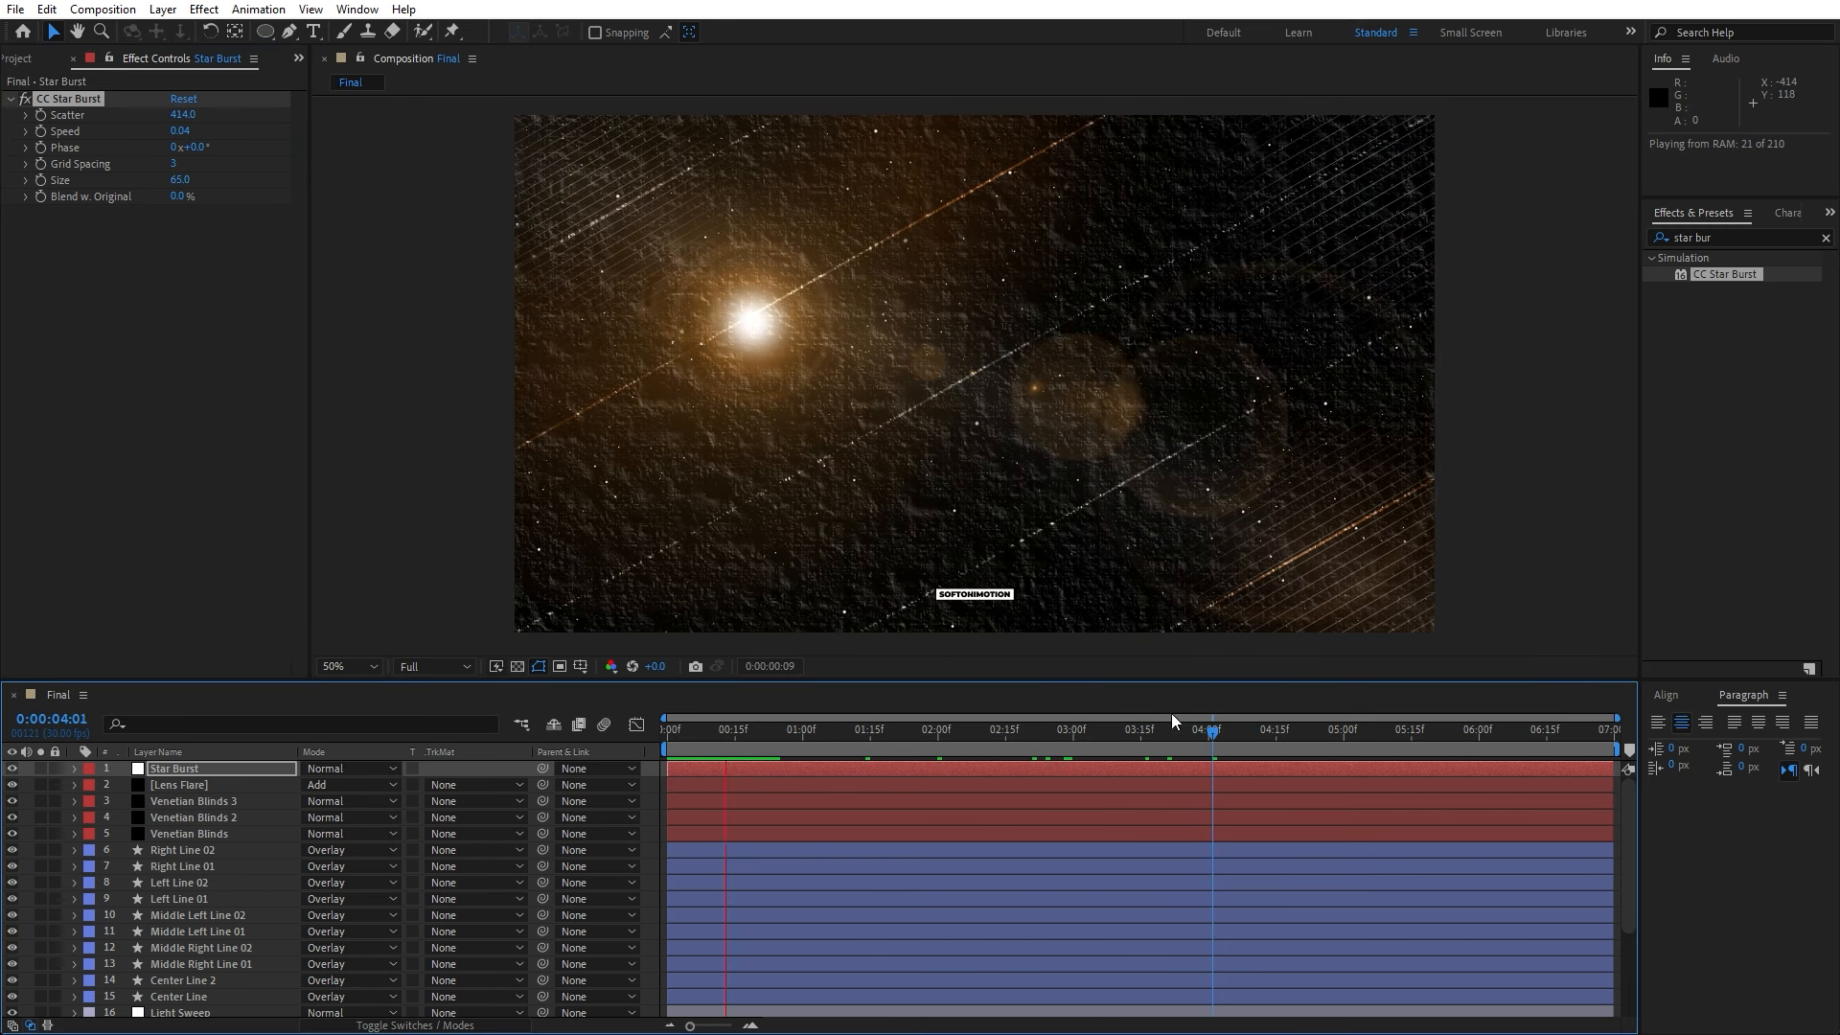
left_click(708, 733)
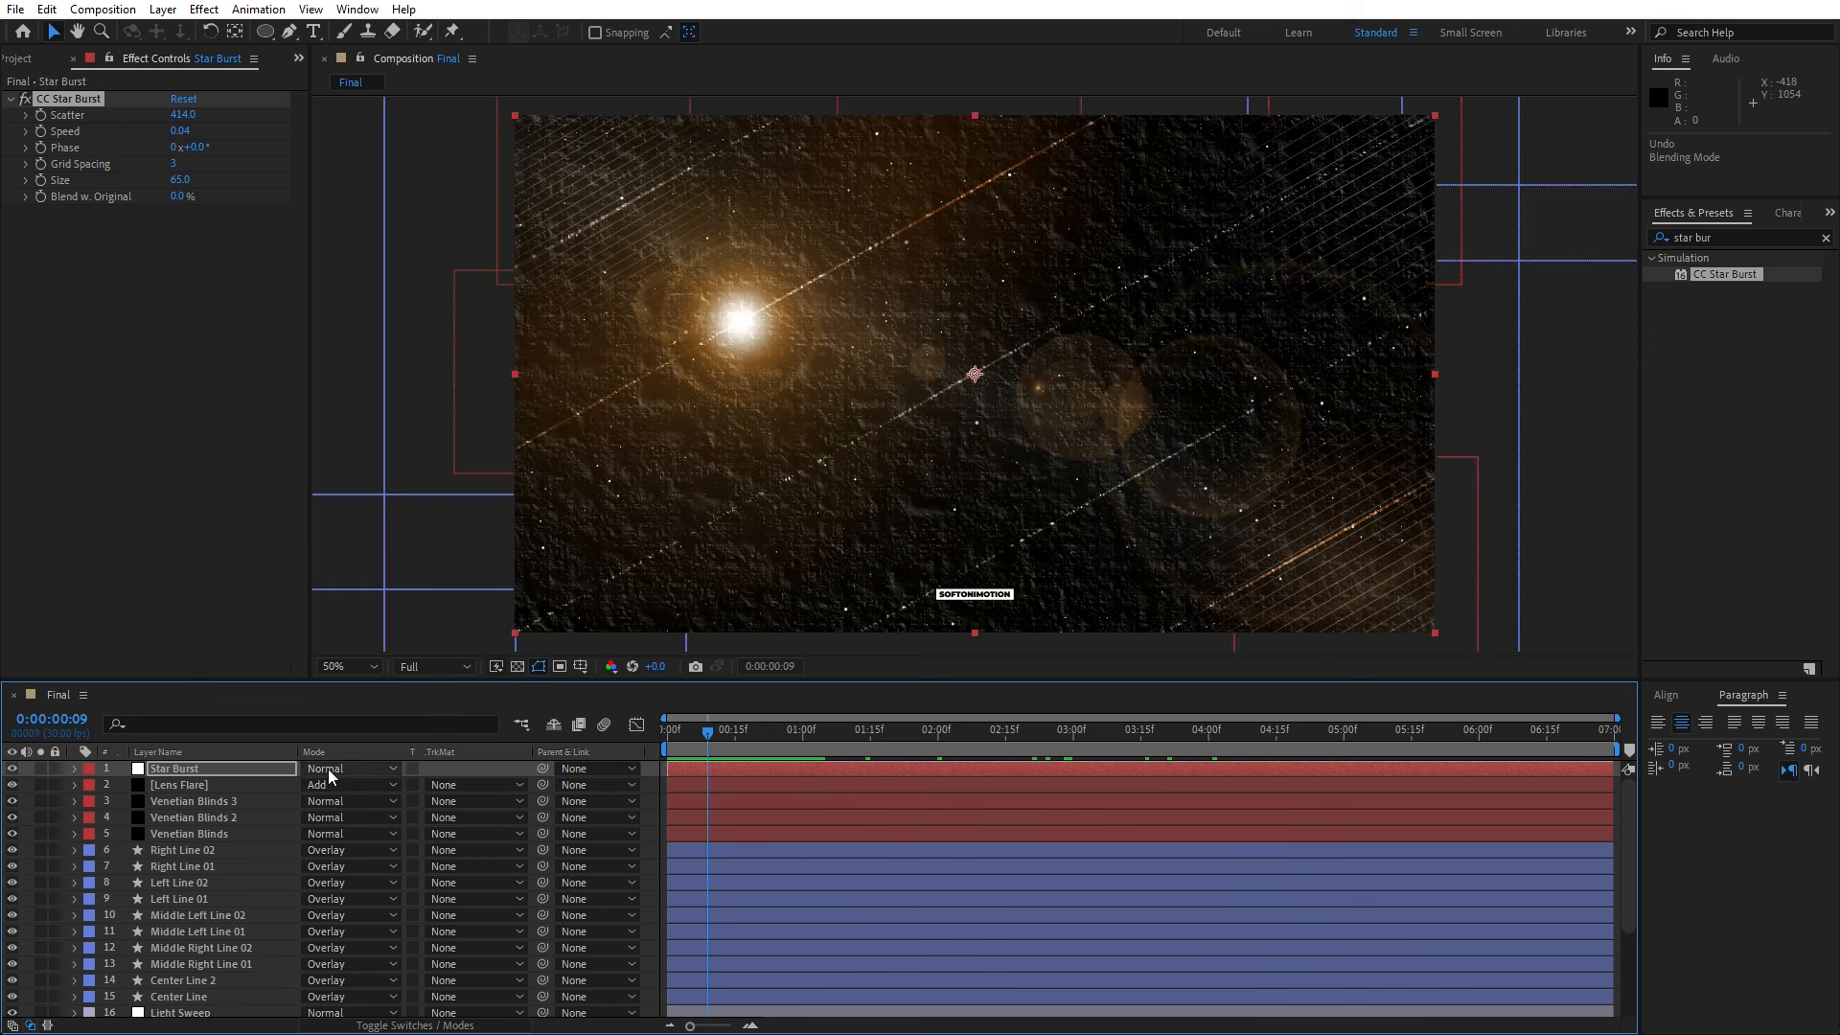
left_click(328, 768)
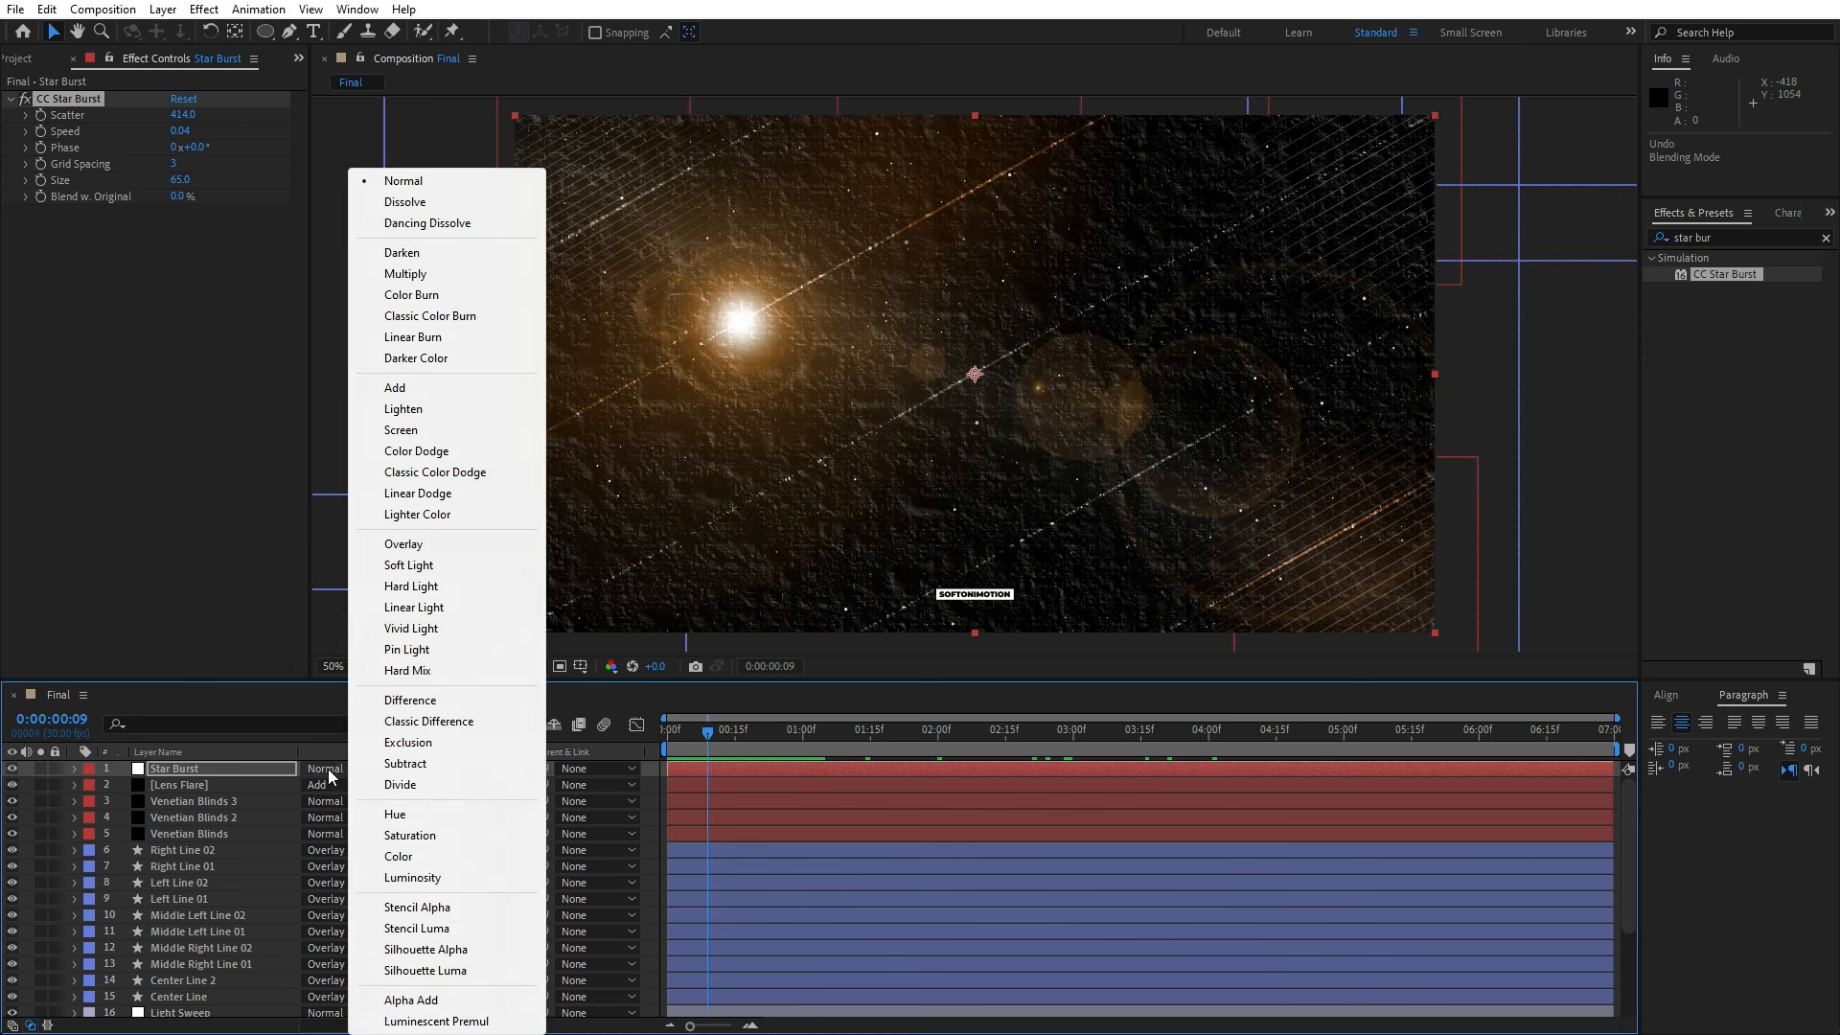
left_click(27, 835)
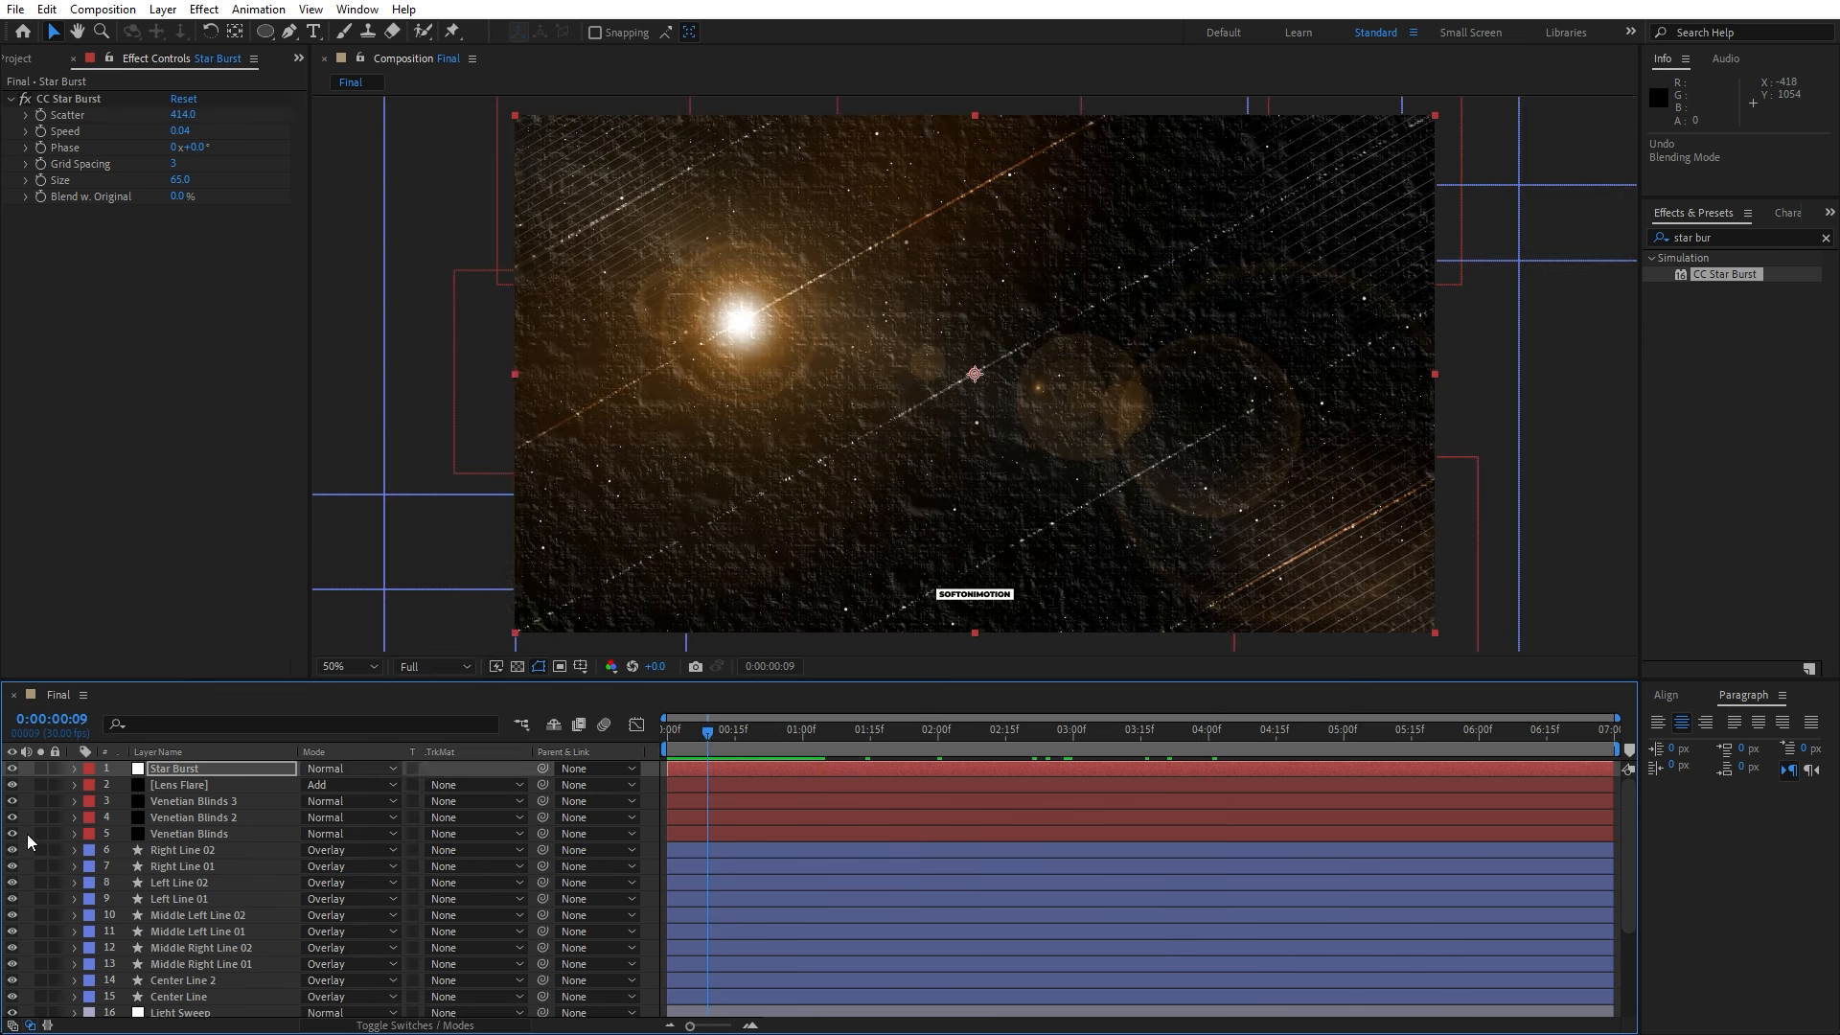
left_click_drag(740, 732, 1209, 705)
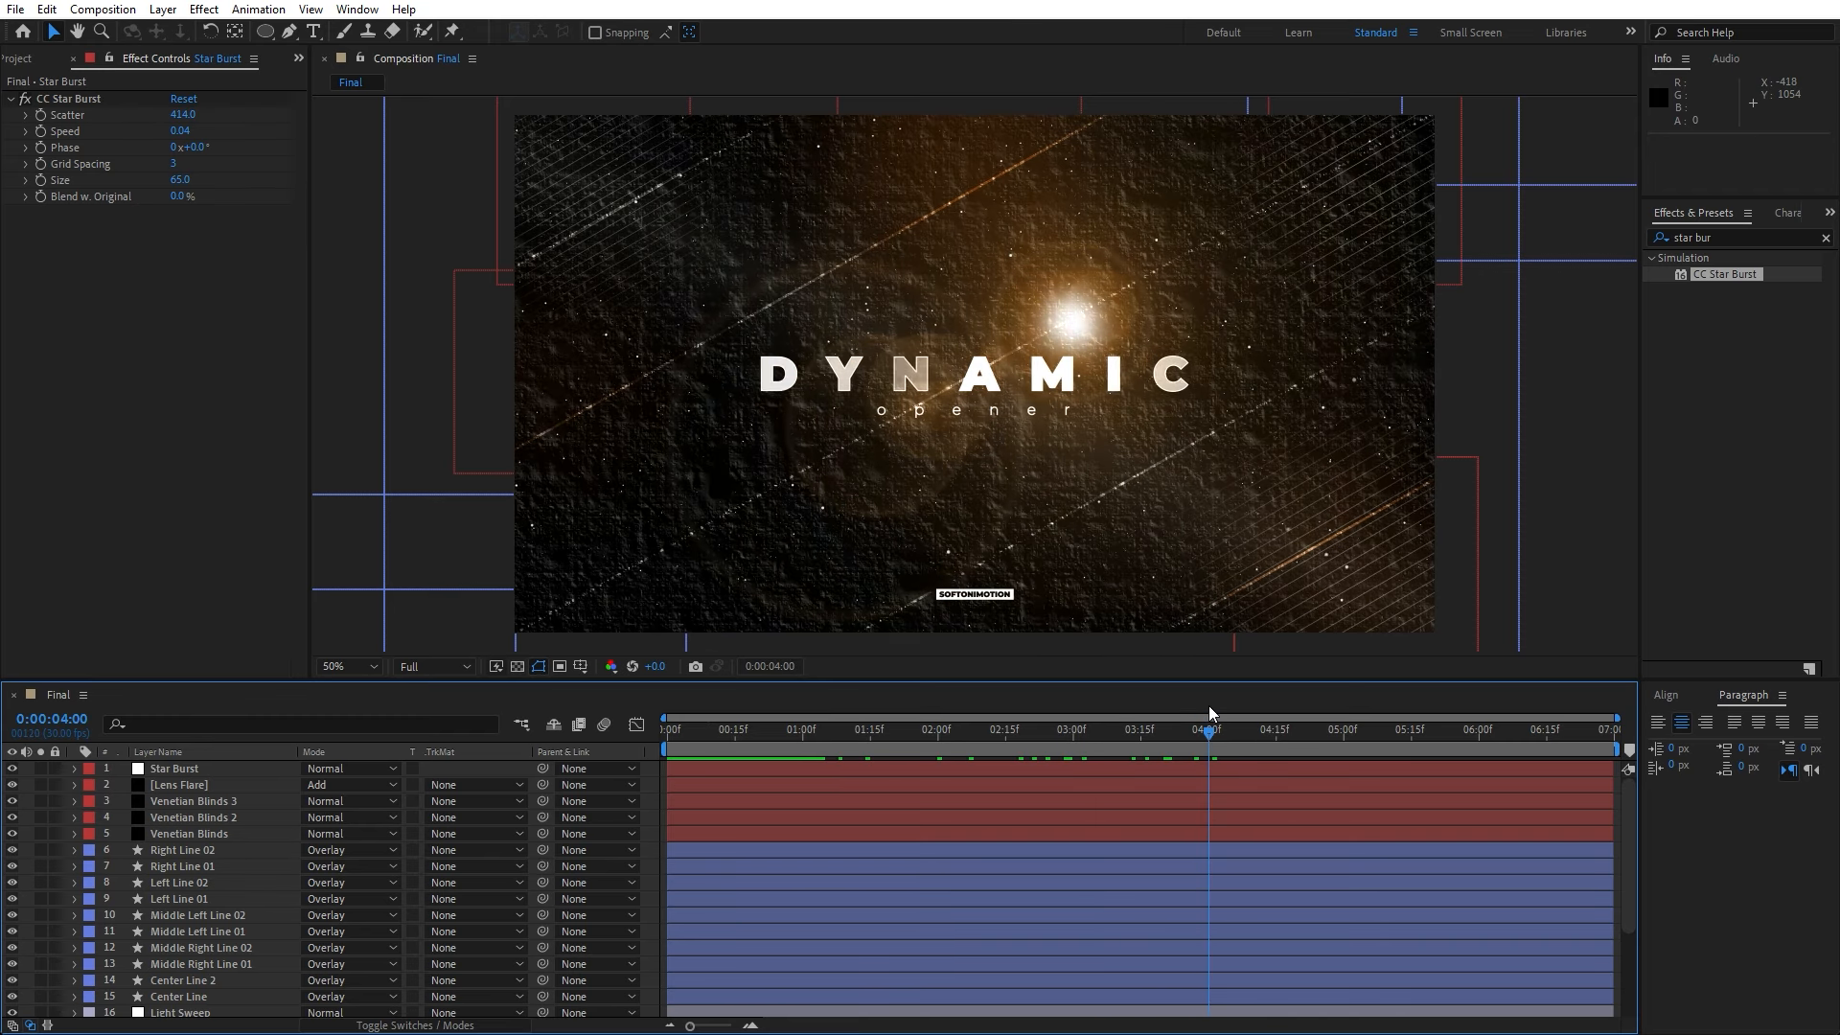
key("space")
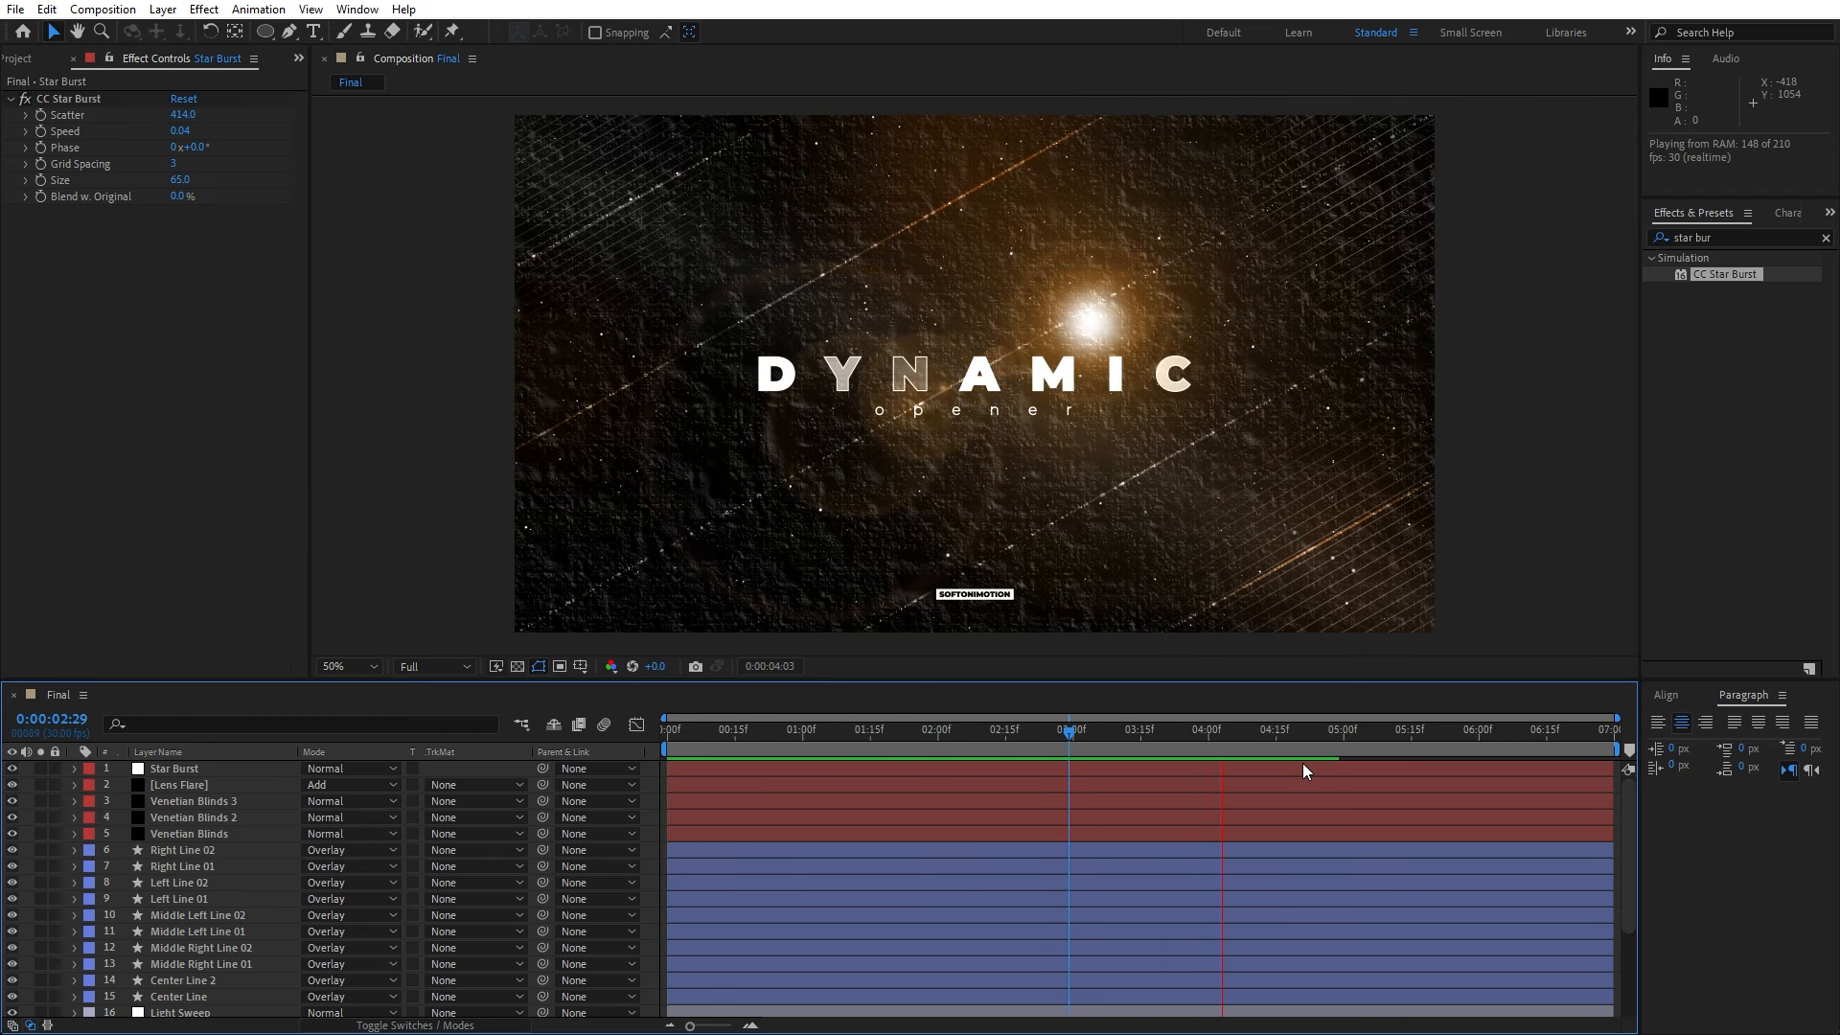
- Lower the Star Burst layer's opacity to 60%
left_click(1302, 767)
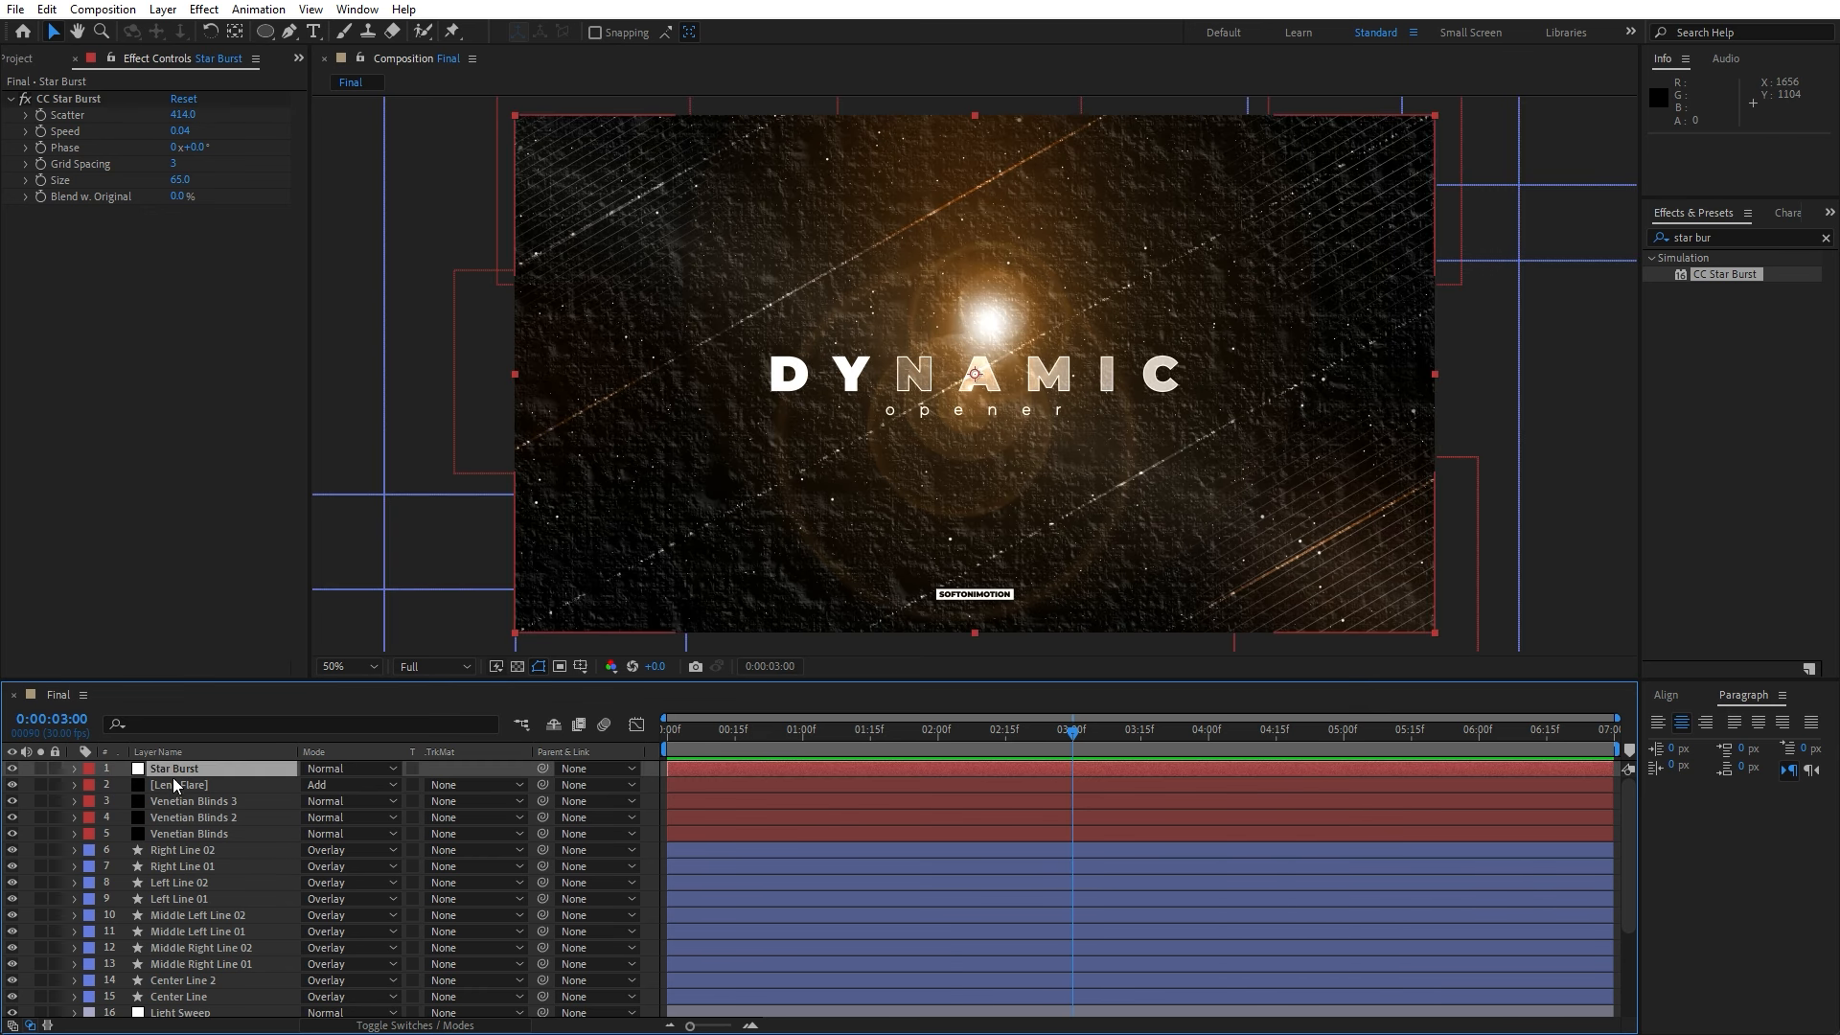
key("t")
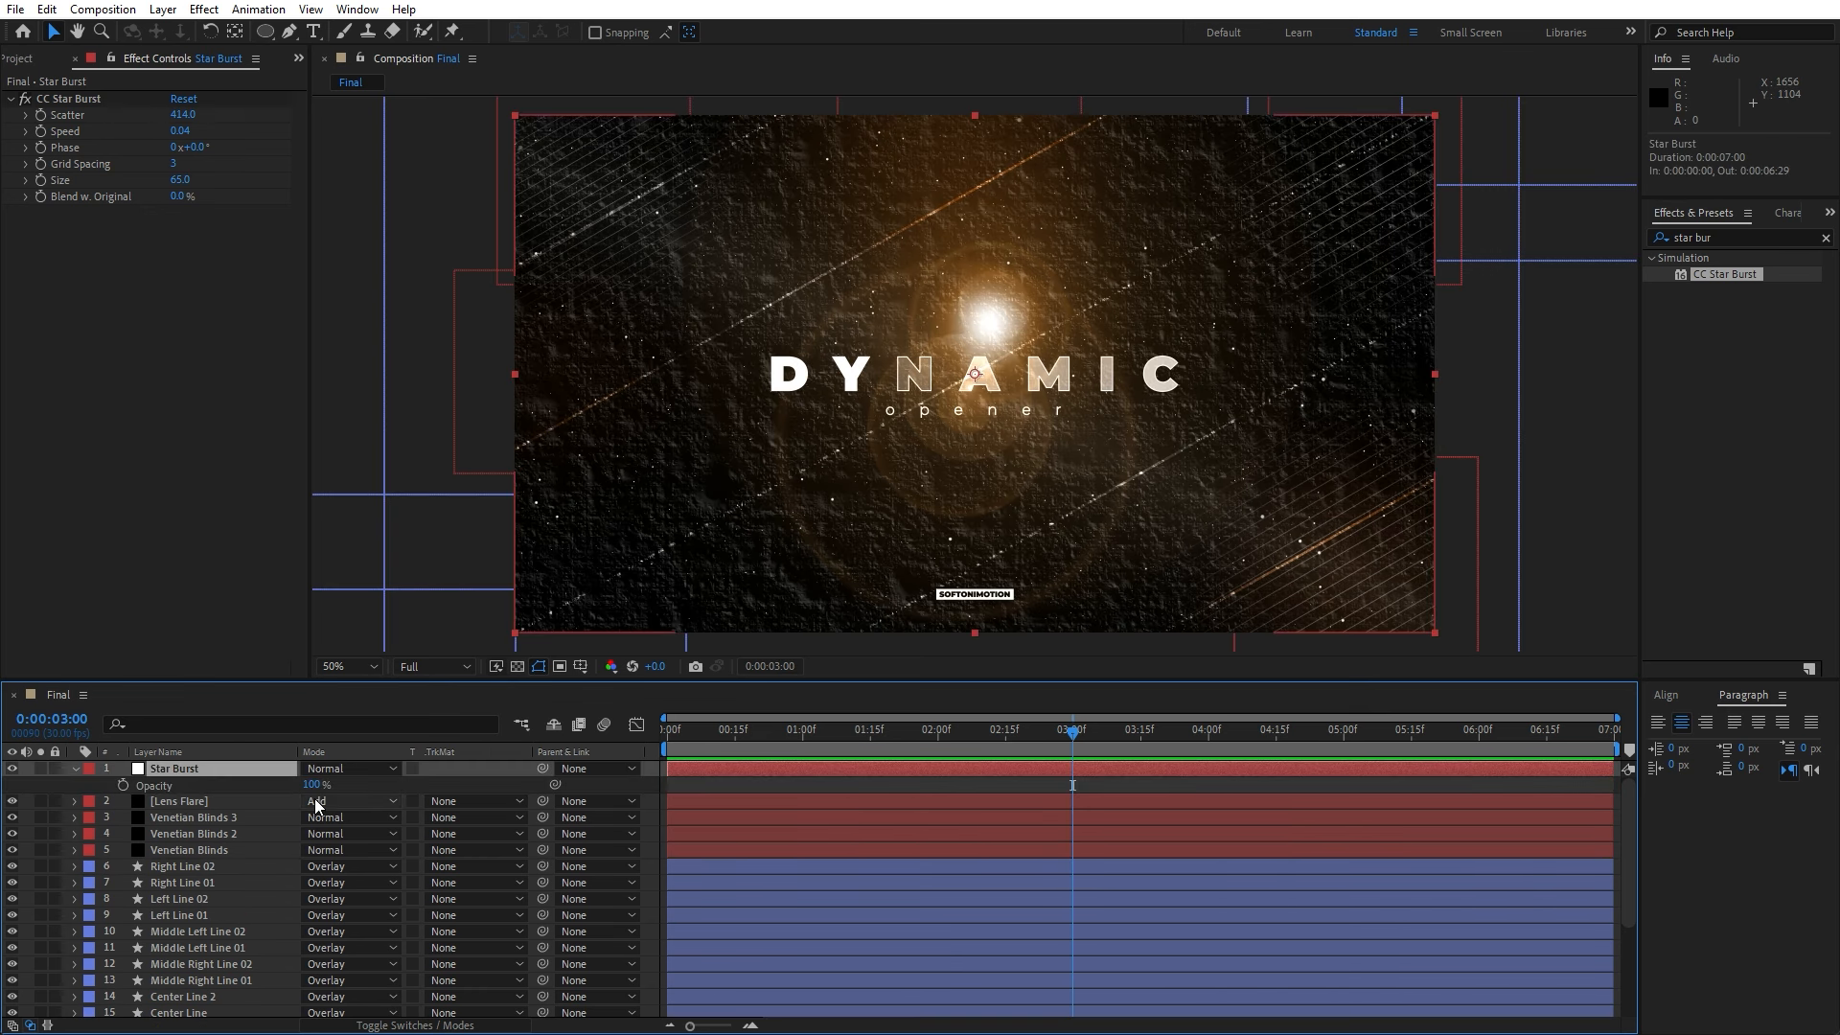
left_click_drag(312, 786, 291, 788)
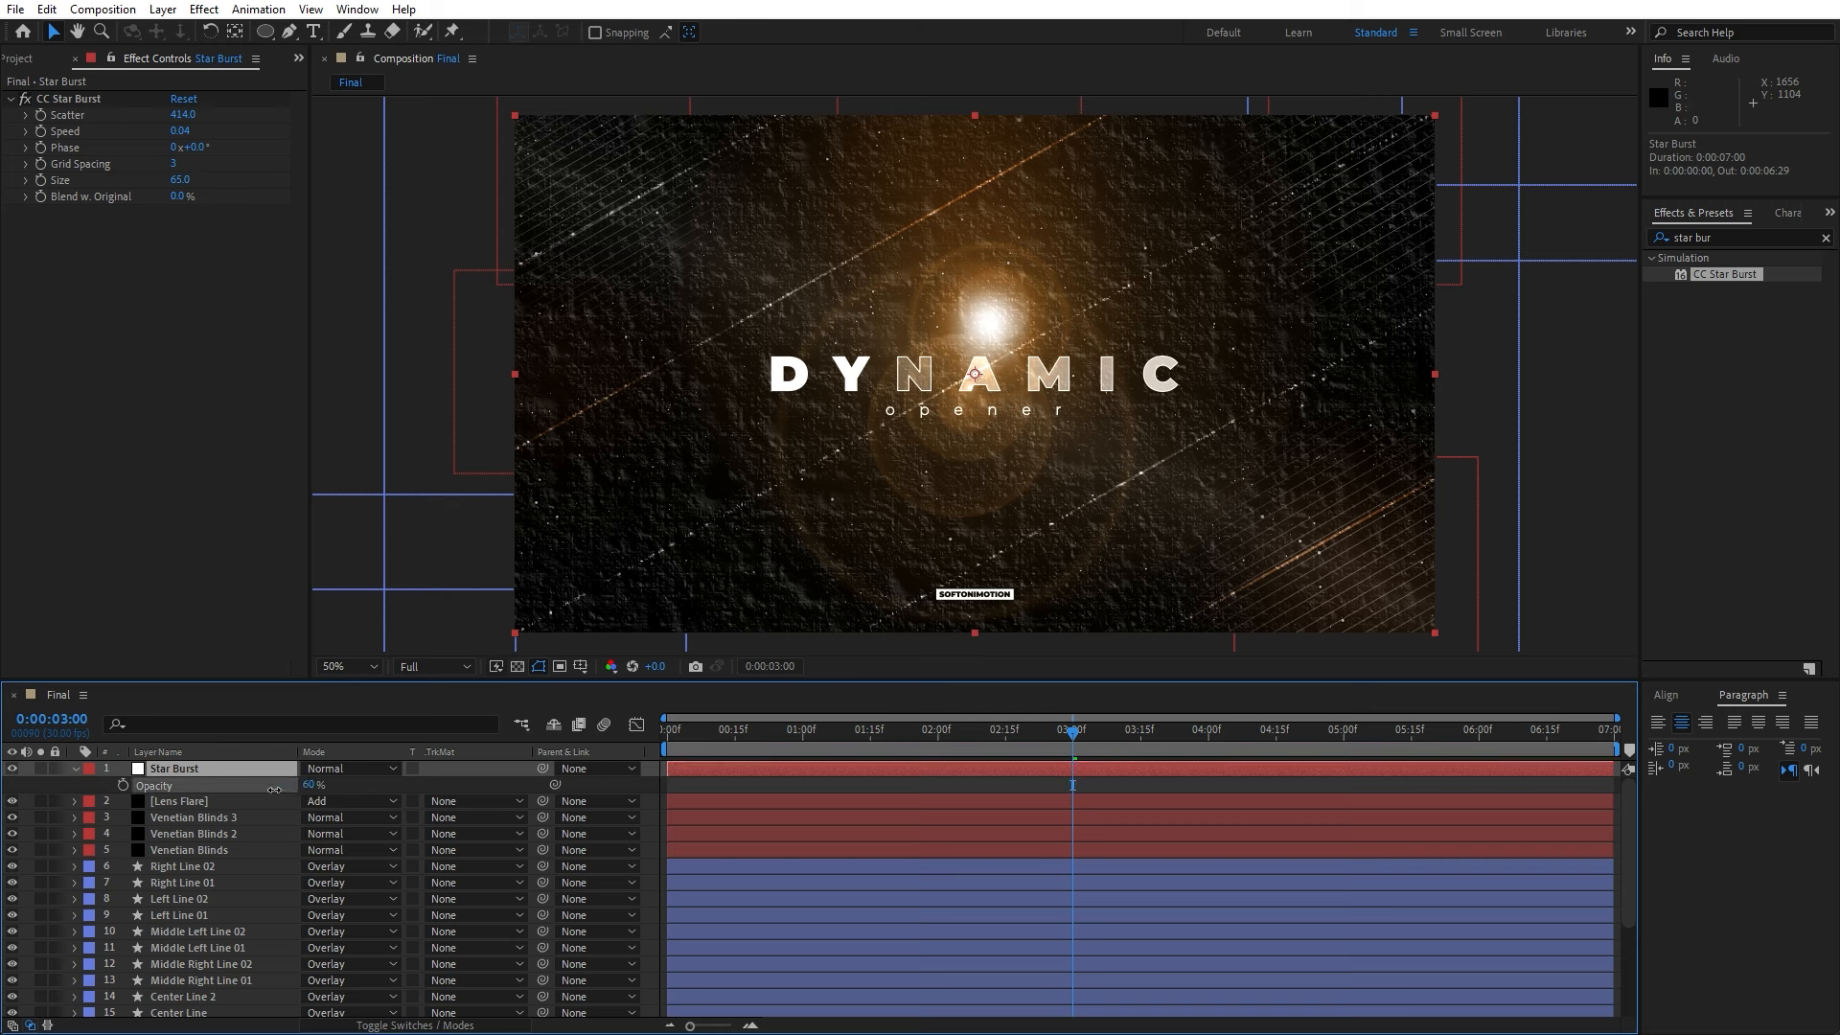
key("t")
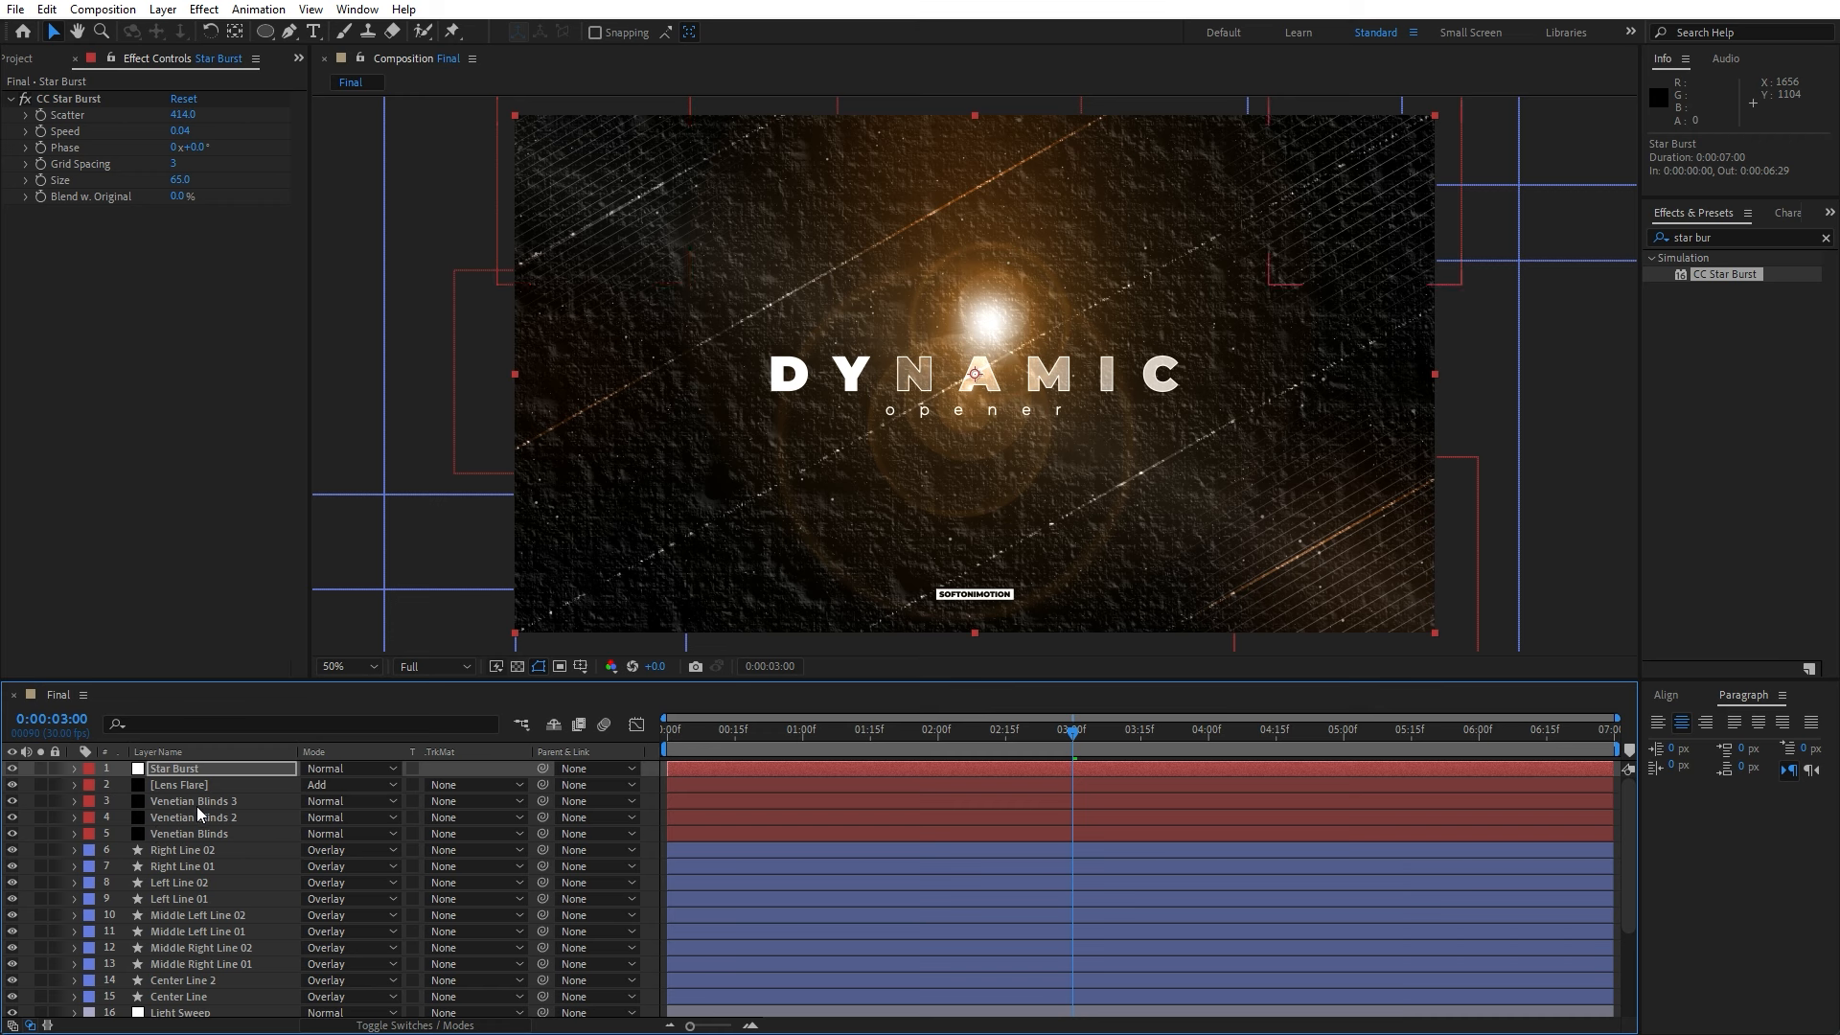
- Pre-compose all layers of the Final composition into a new composition named Part 01
key("ctrl+a")
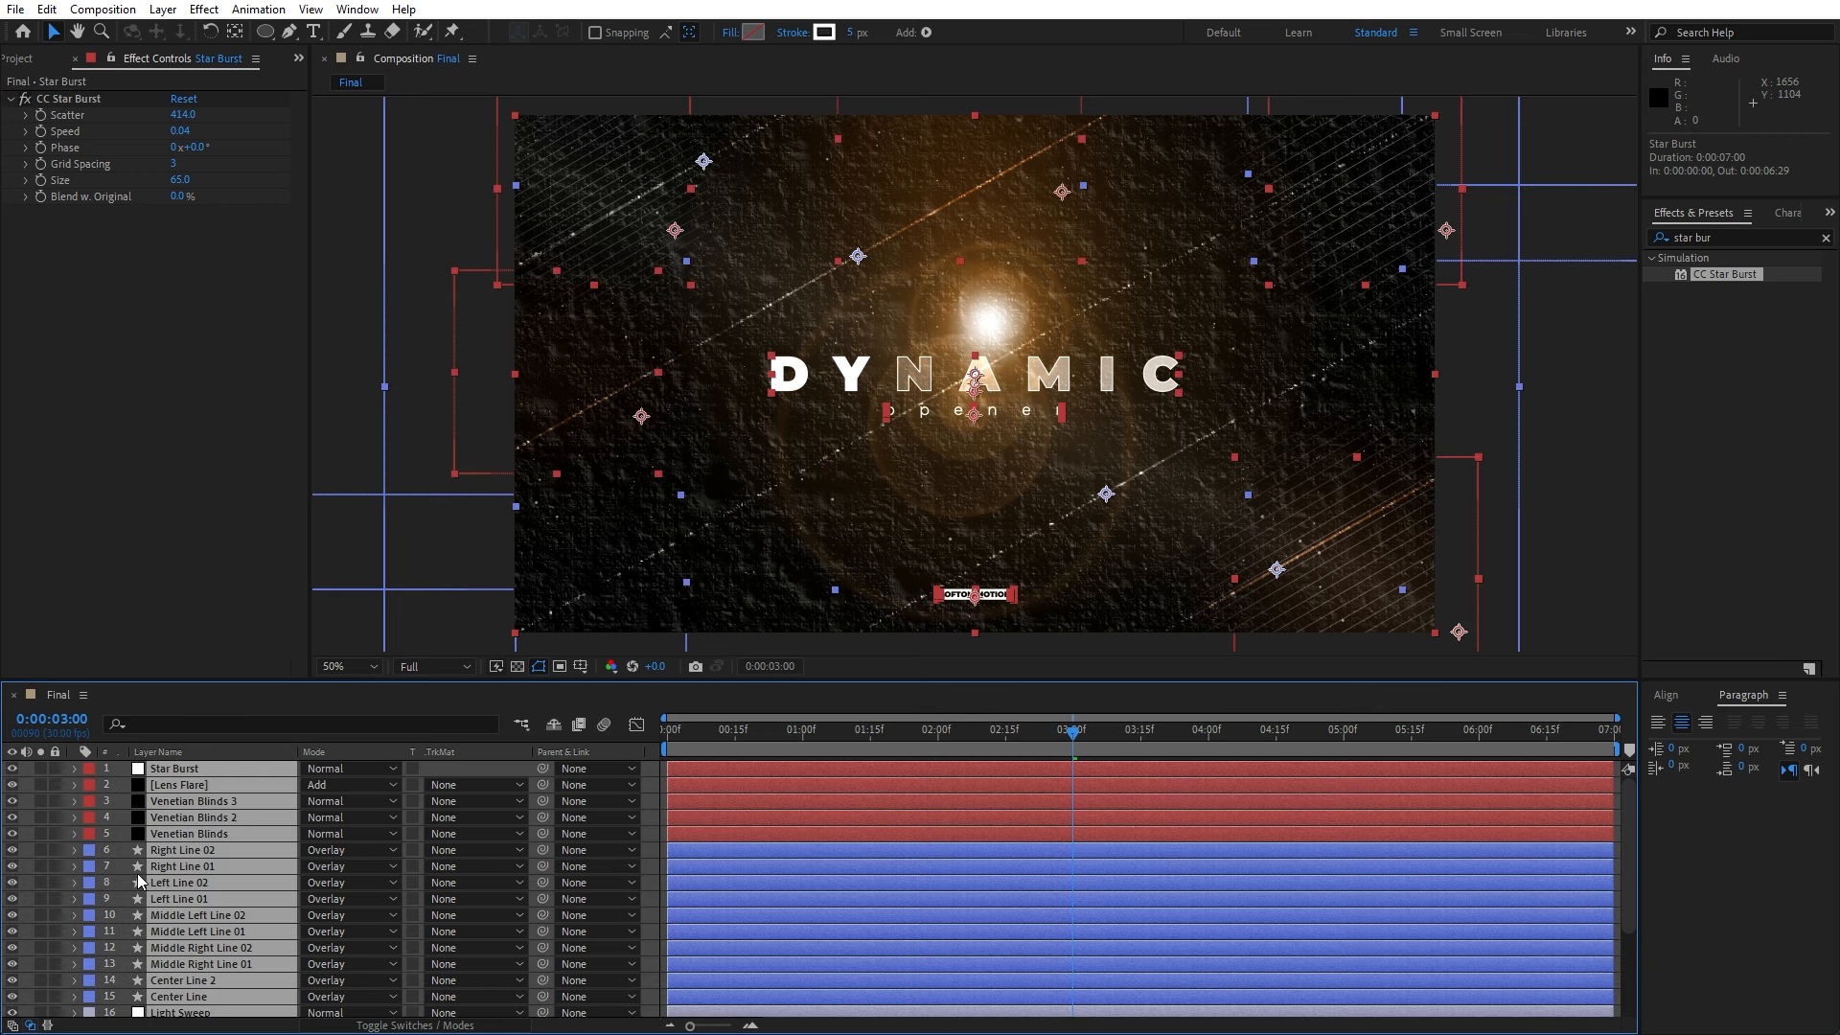
right_click(208, 877)
left_click(280, 771)
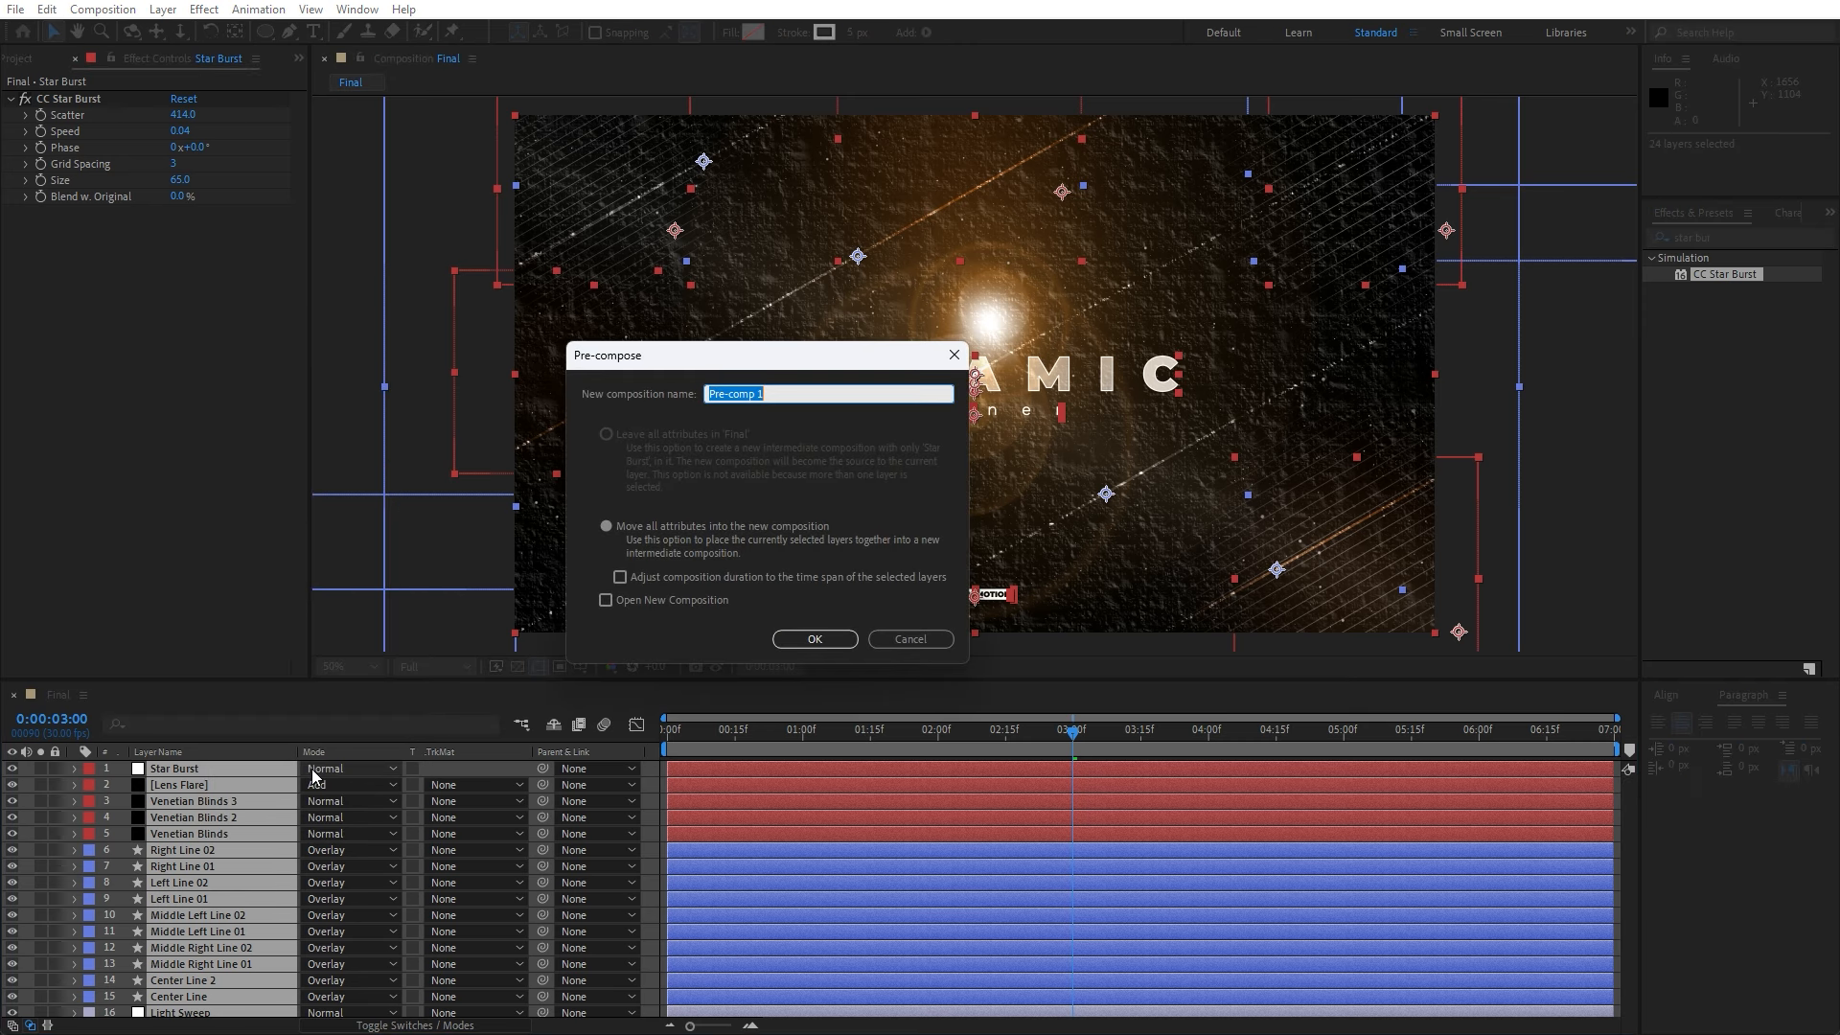
type("Part 01")
left_click(803, 637)
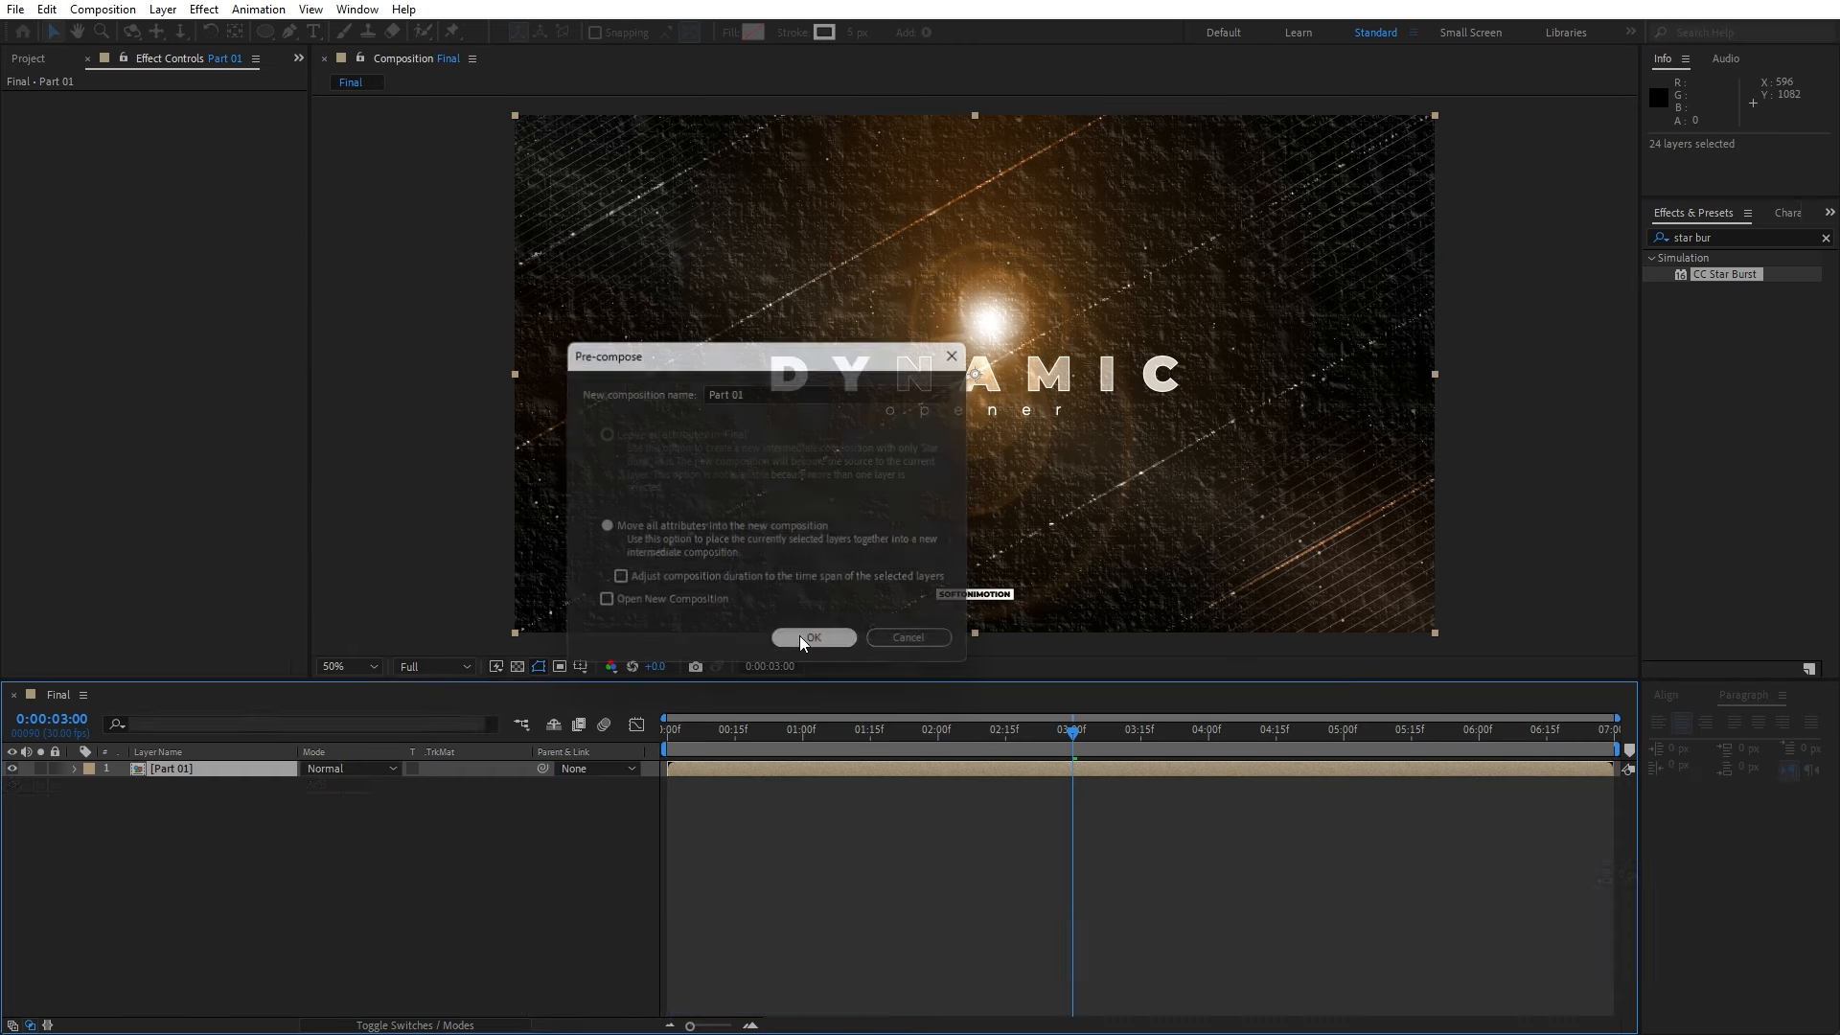
left_click(180, 808)
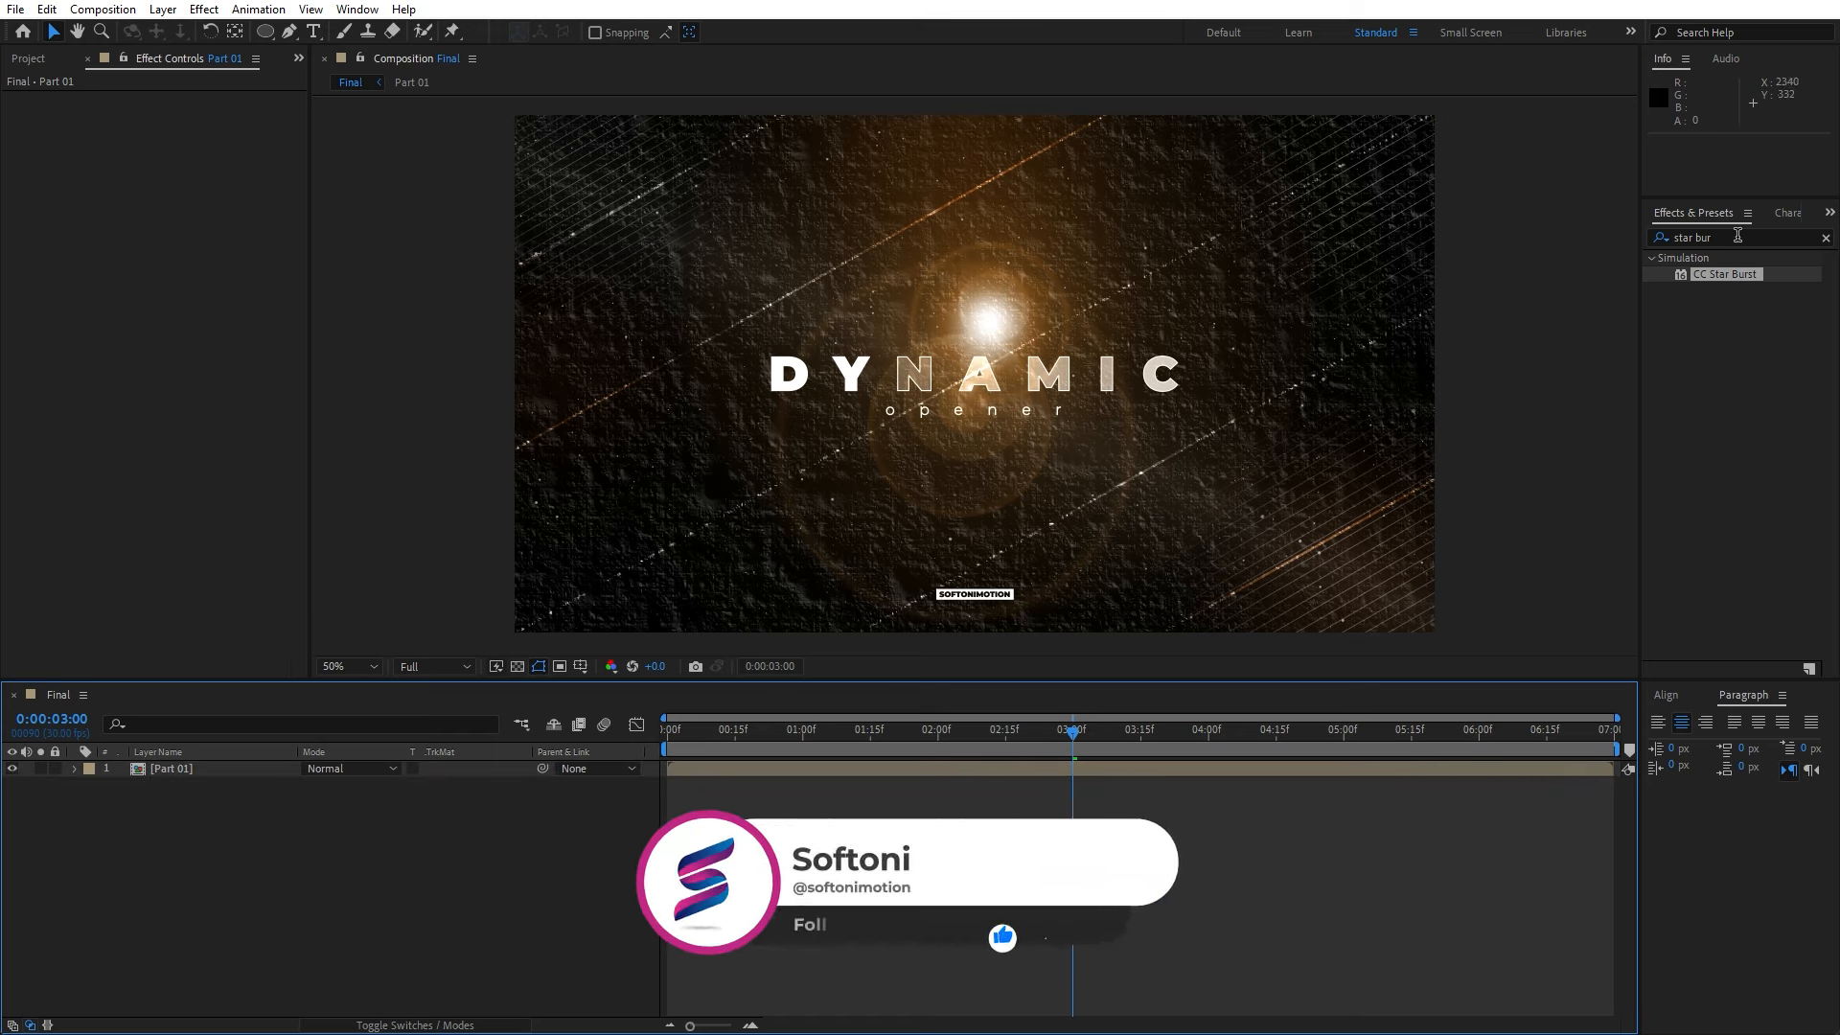
- Find the Card Wipe transition effect and apply it to the Part 01 layer
left_click(1686, 273)
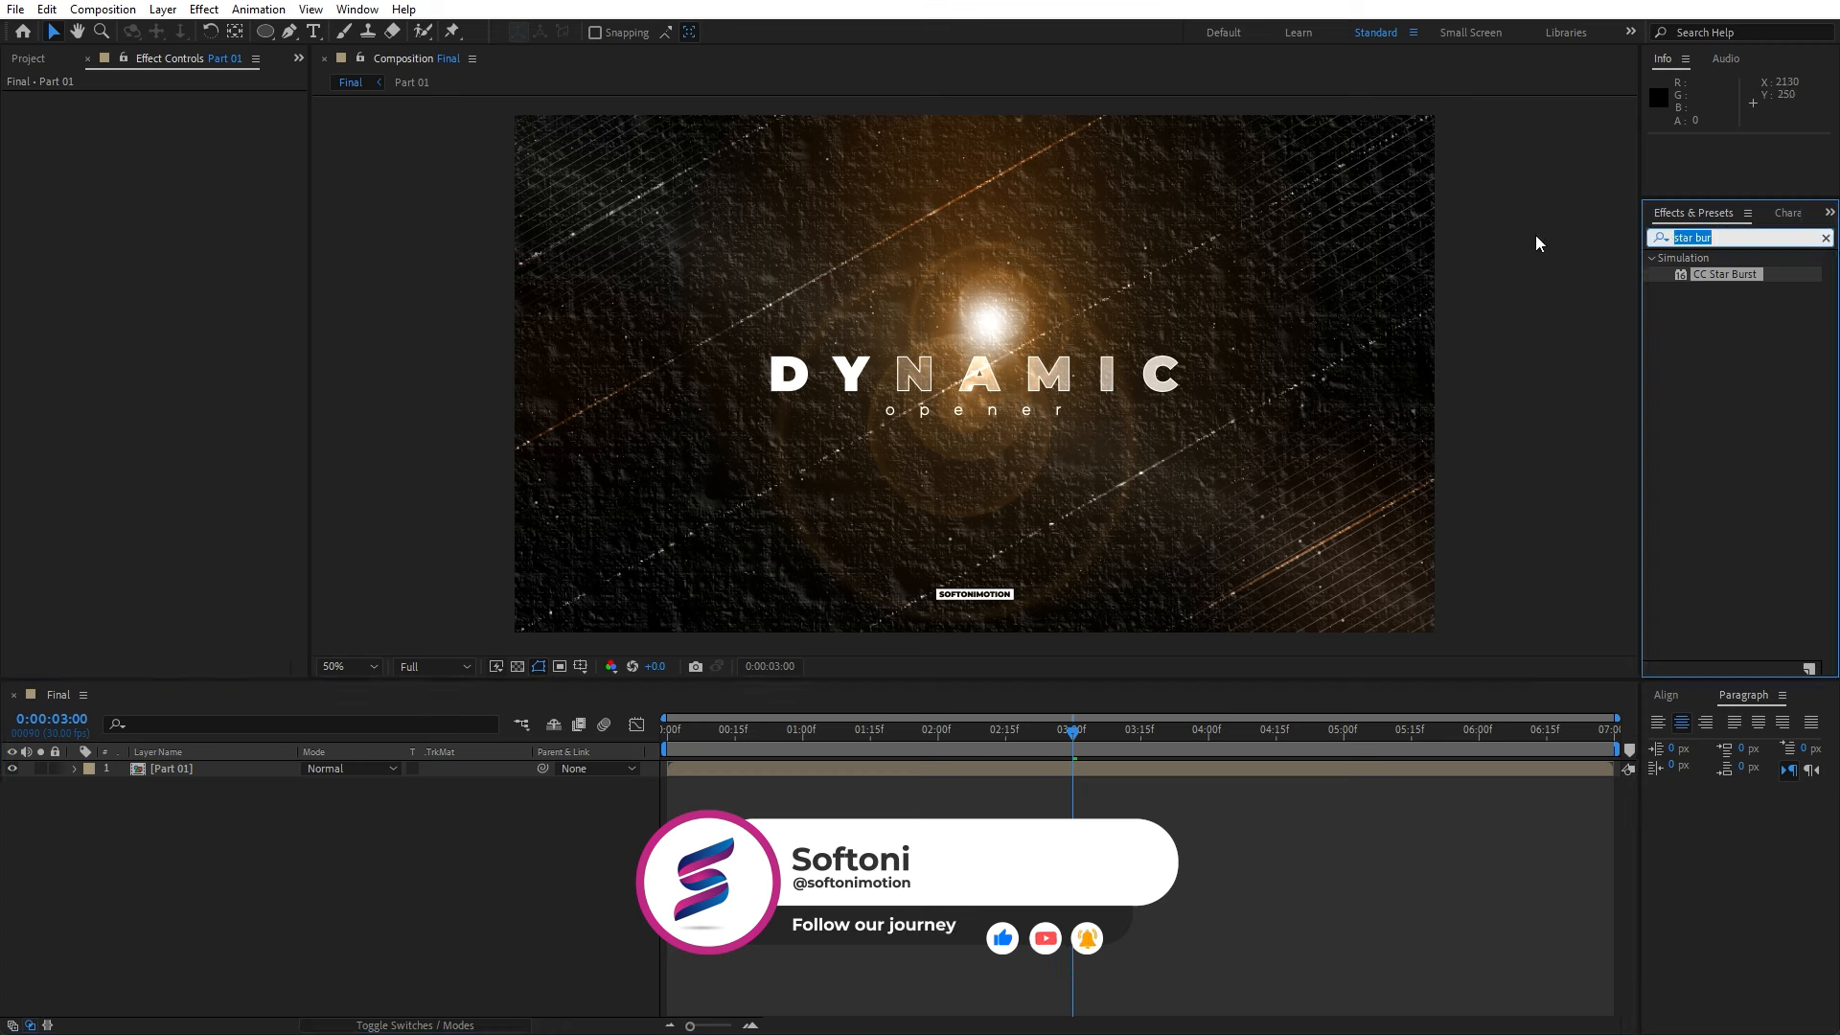
type("card")
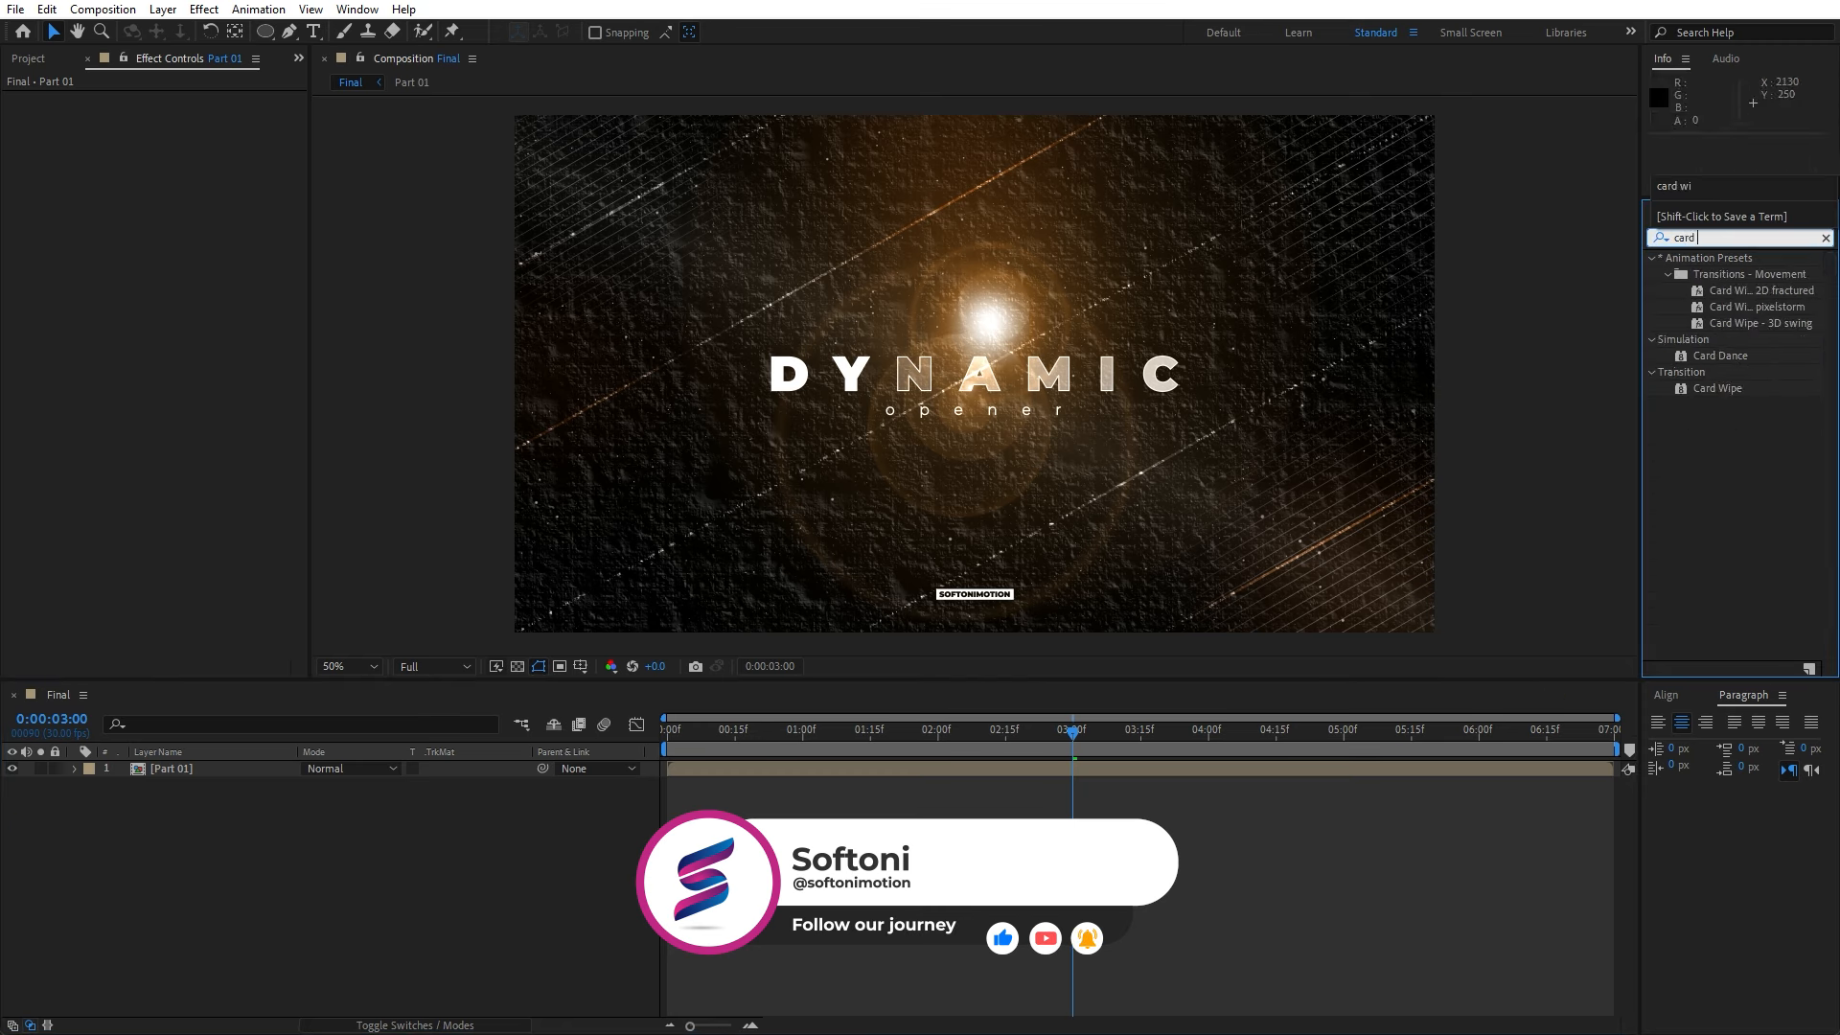
type(" w")
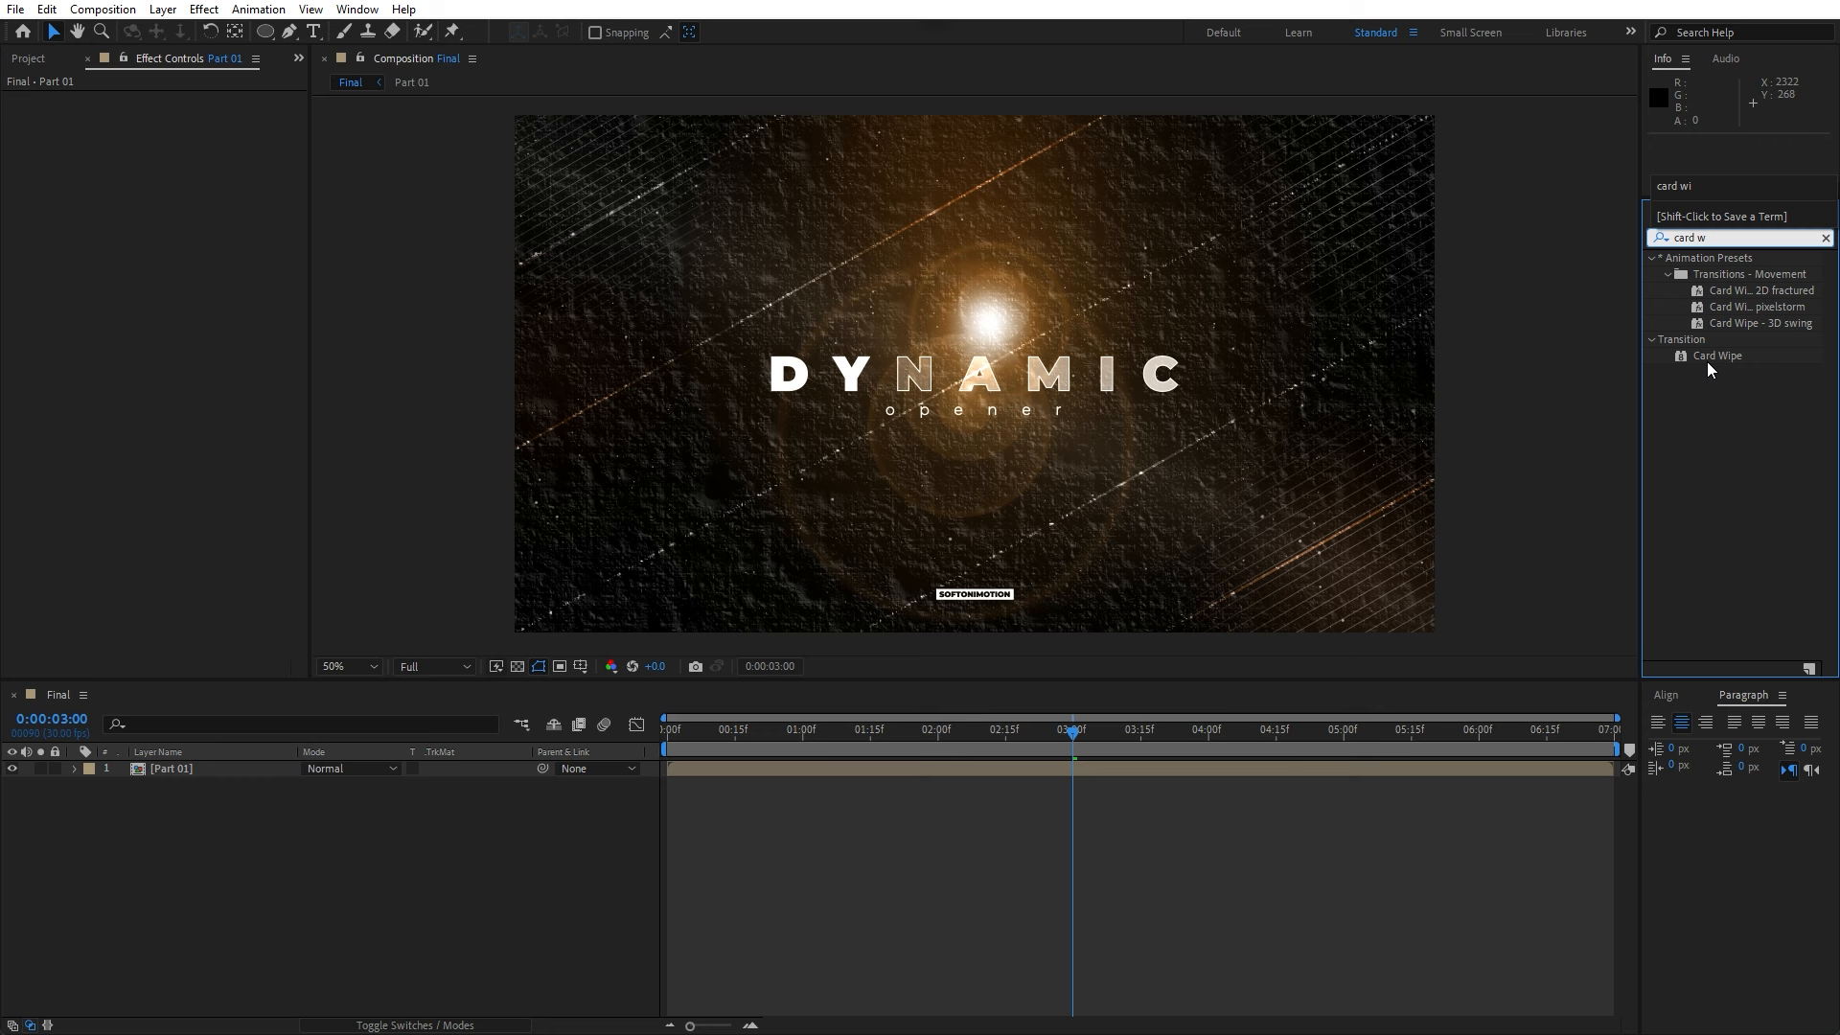
left_click_drag(1710, 362, 205, 768)
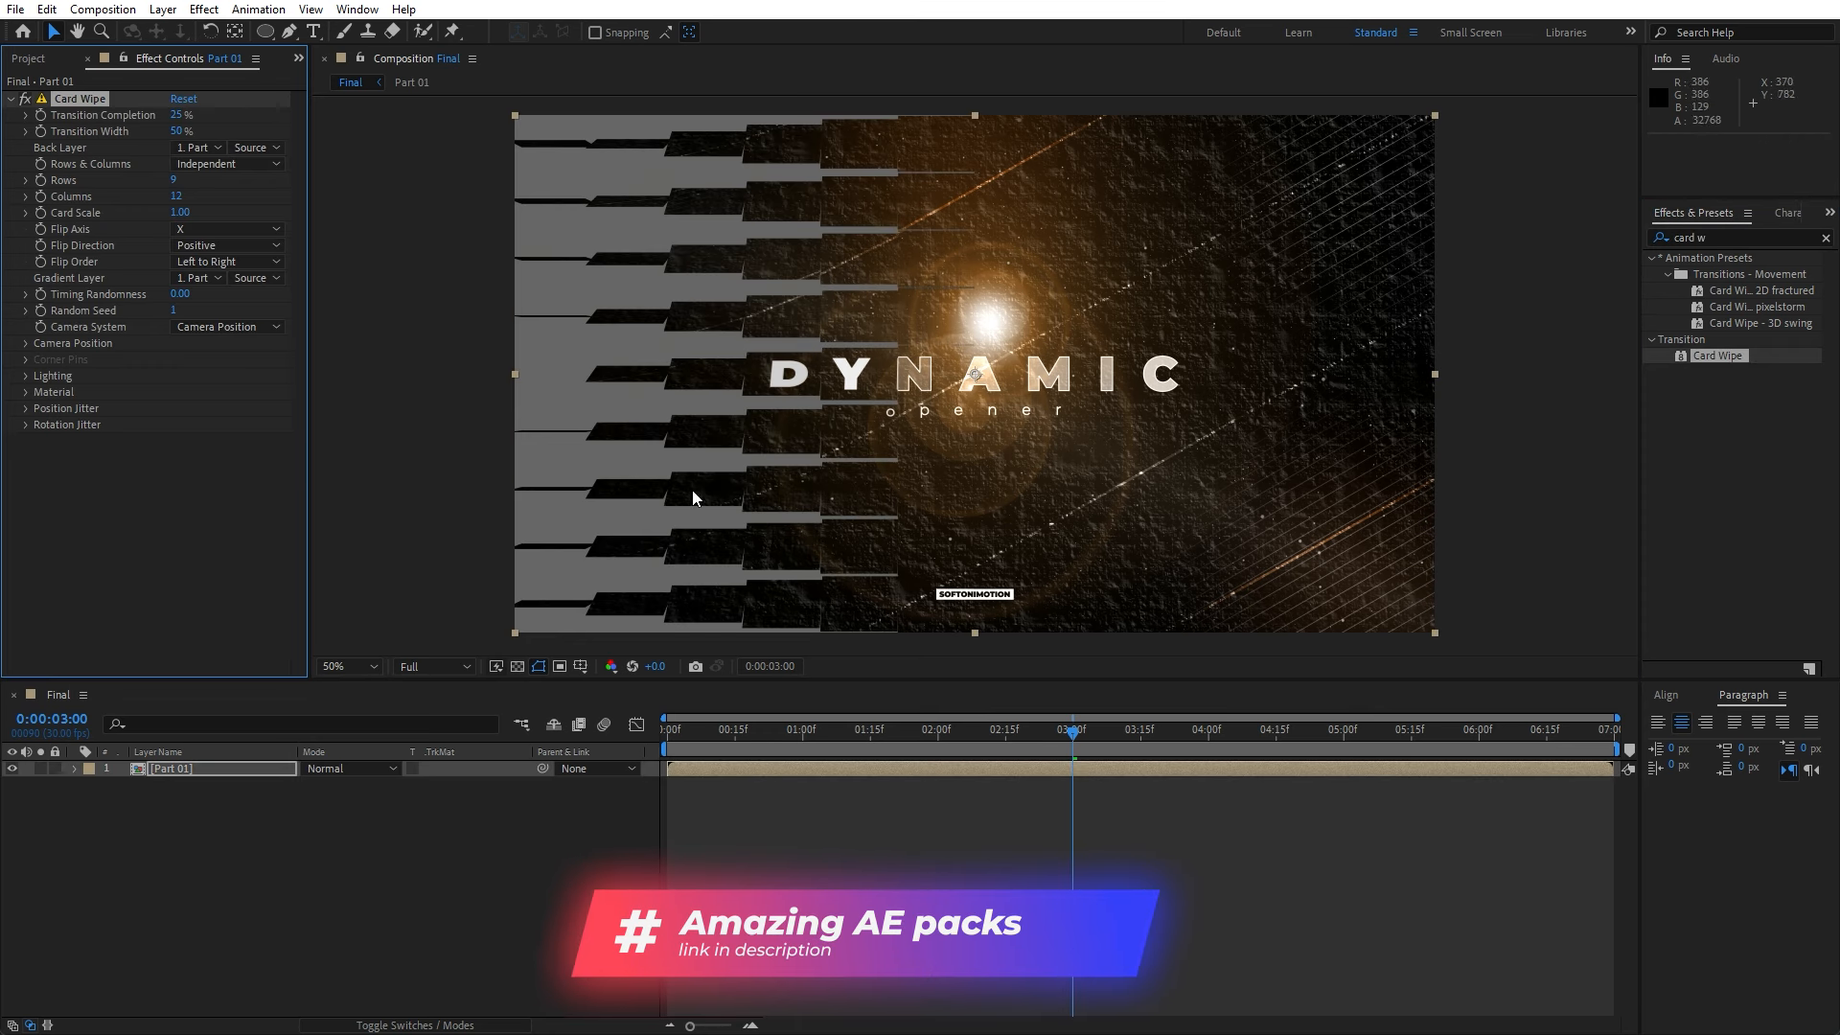
- Start keyframing Card Wipe's Transition Completion at 0:00:00:00 with a value of 100%
left_click(661, 736)
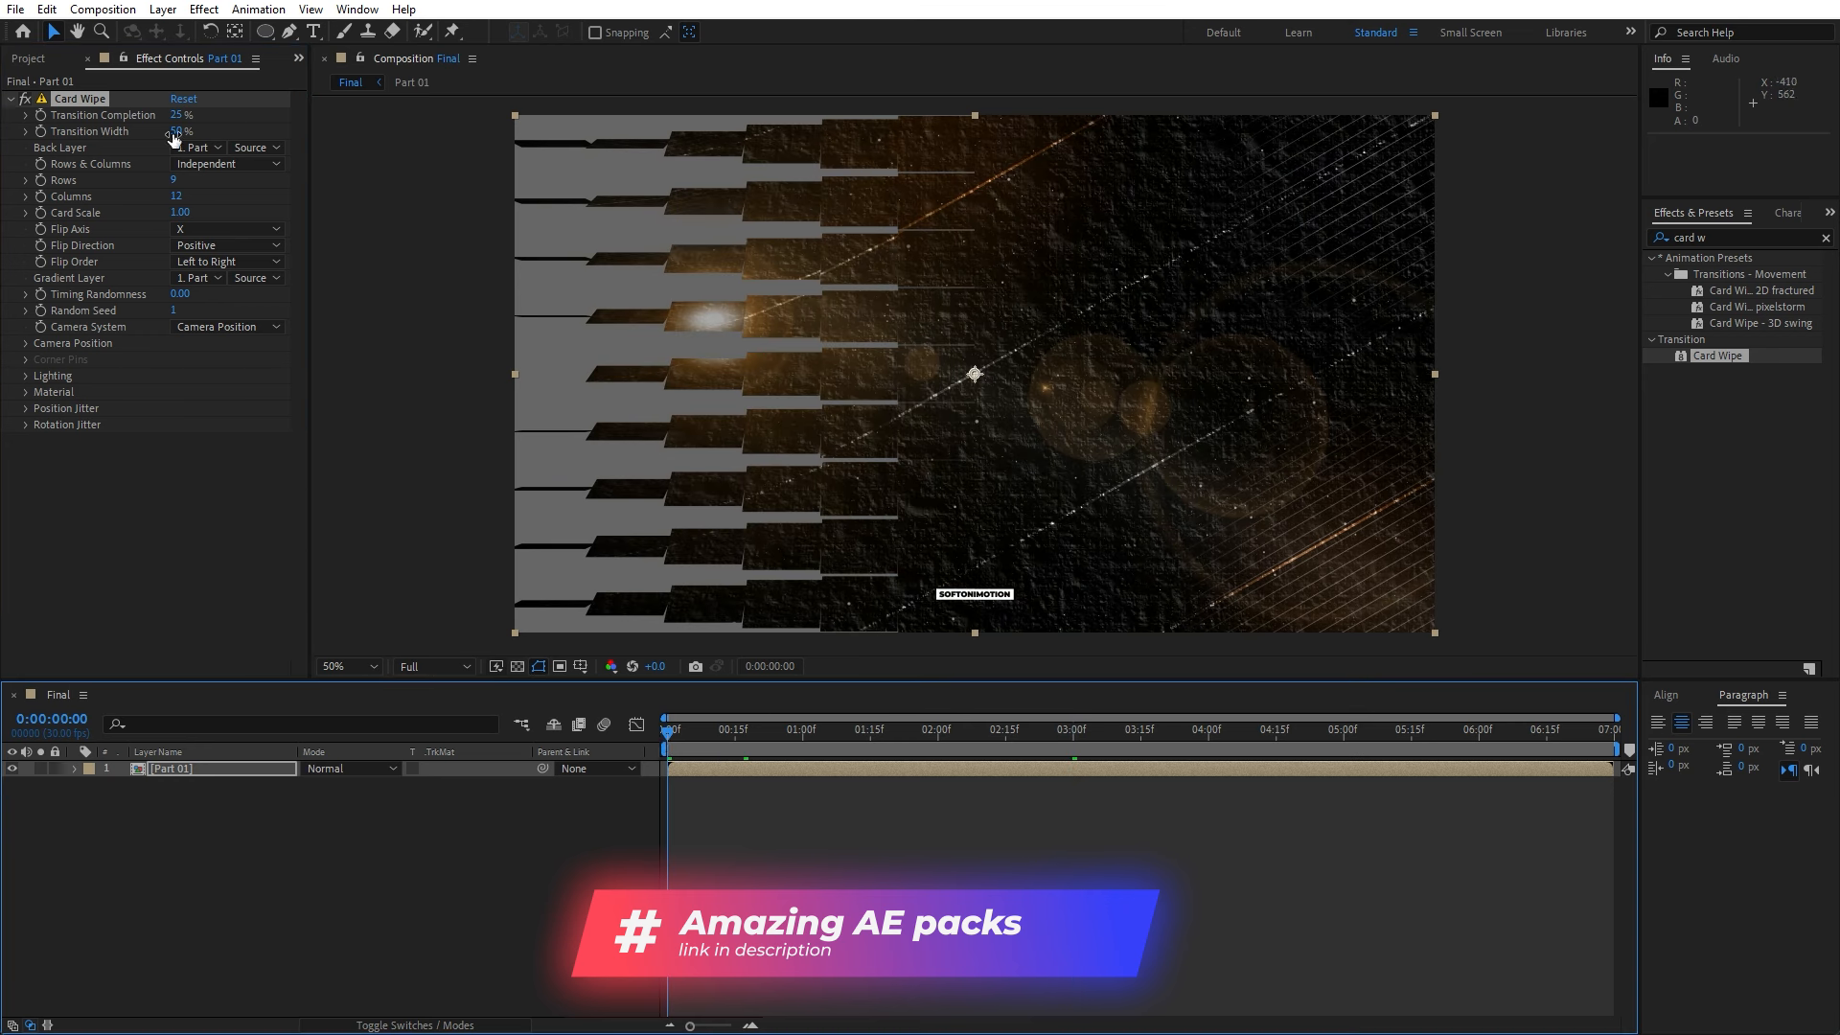
left_click(179, 115)
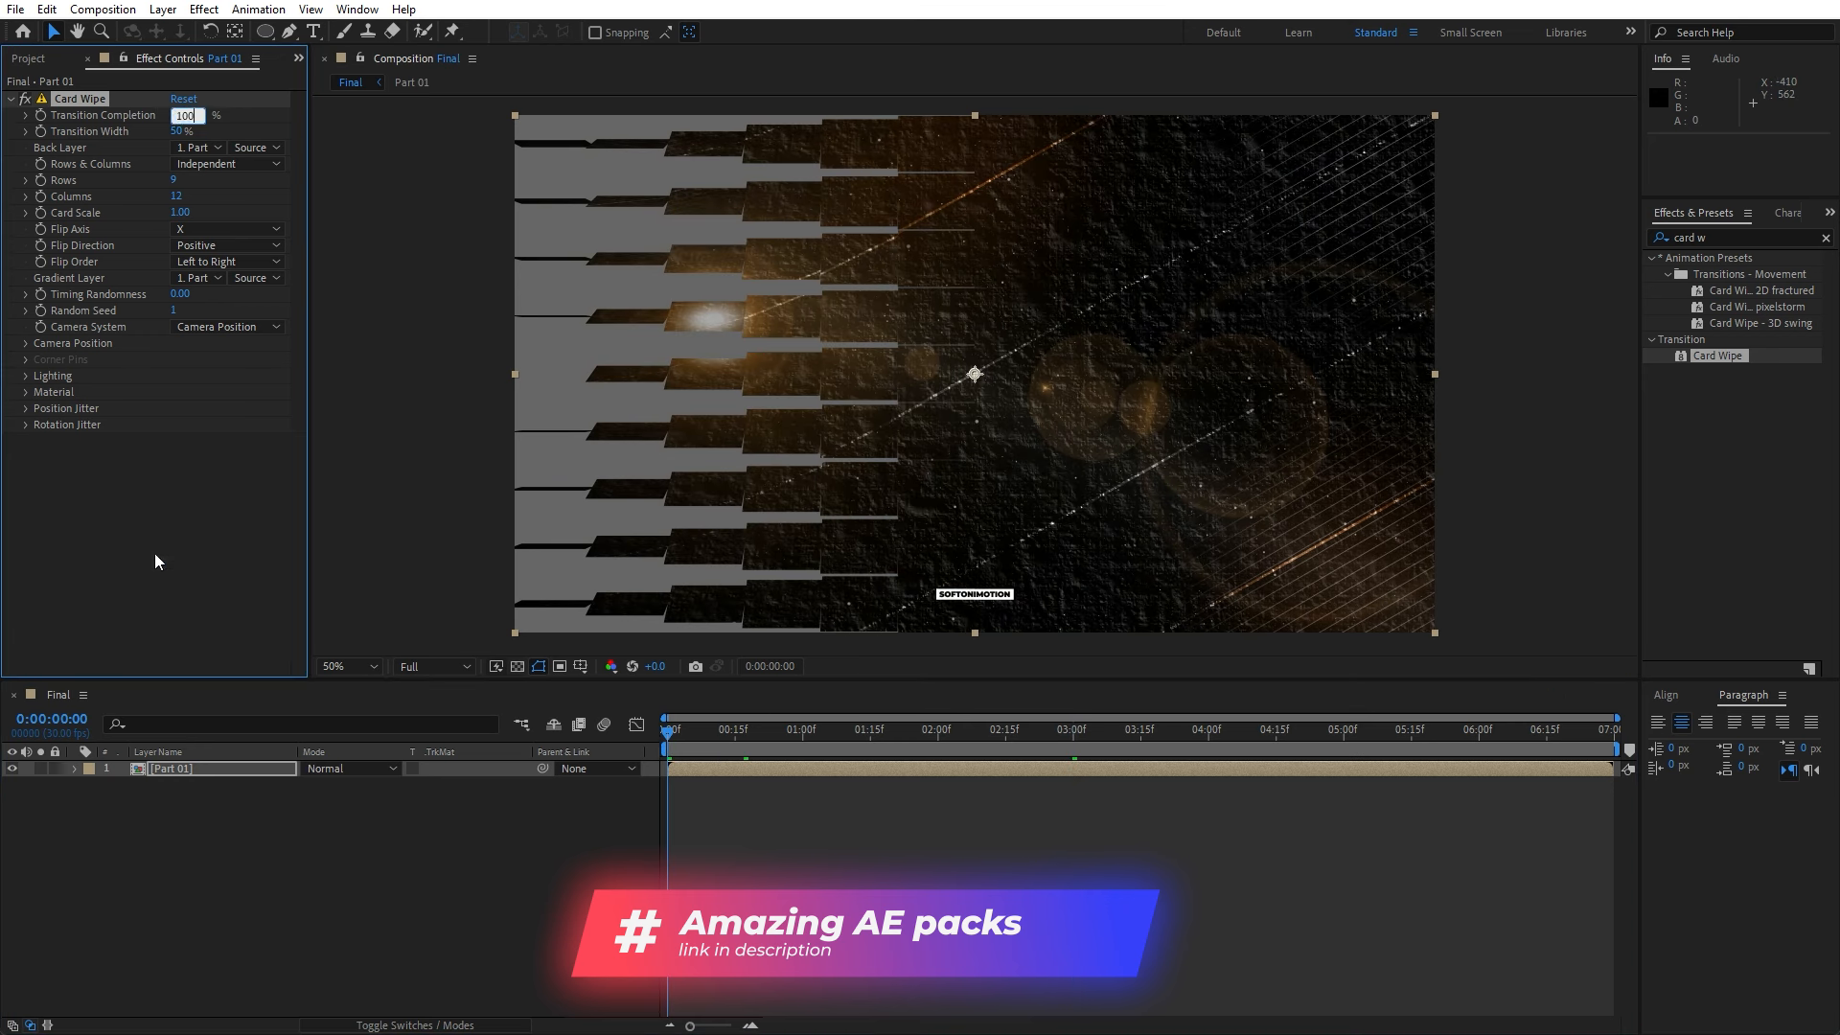
key("Return")
left_click(41, 115)
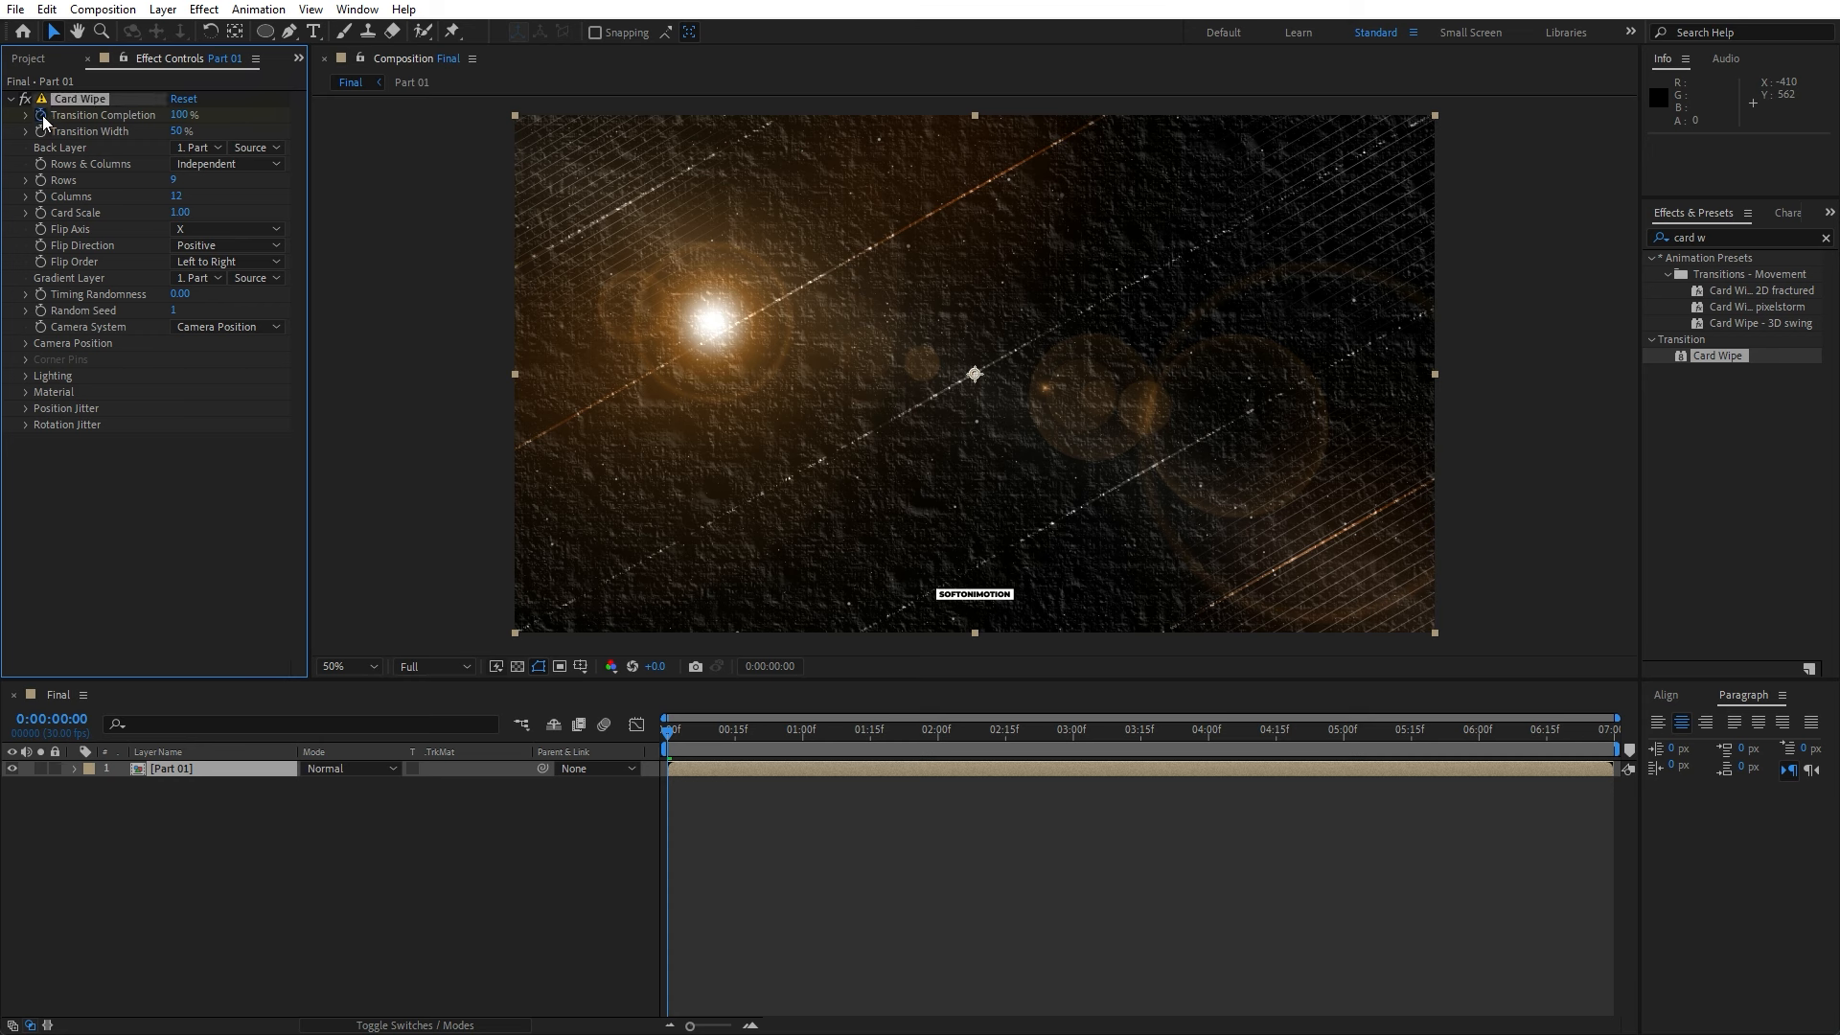
- Keyframe Card Wipe's Transition Completion at 0% at 0:00:01:22
left_click_drag(688, 732, 901, 746)
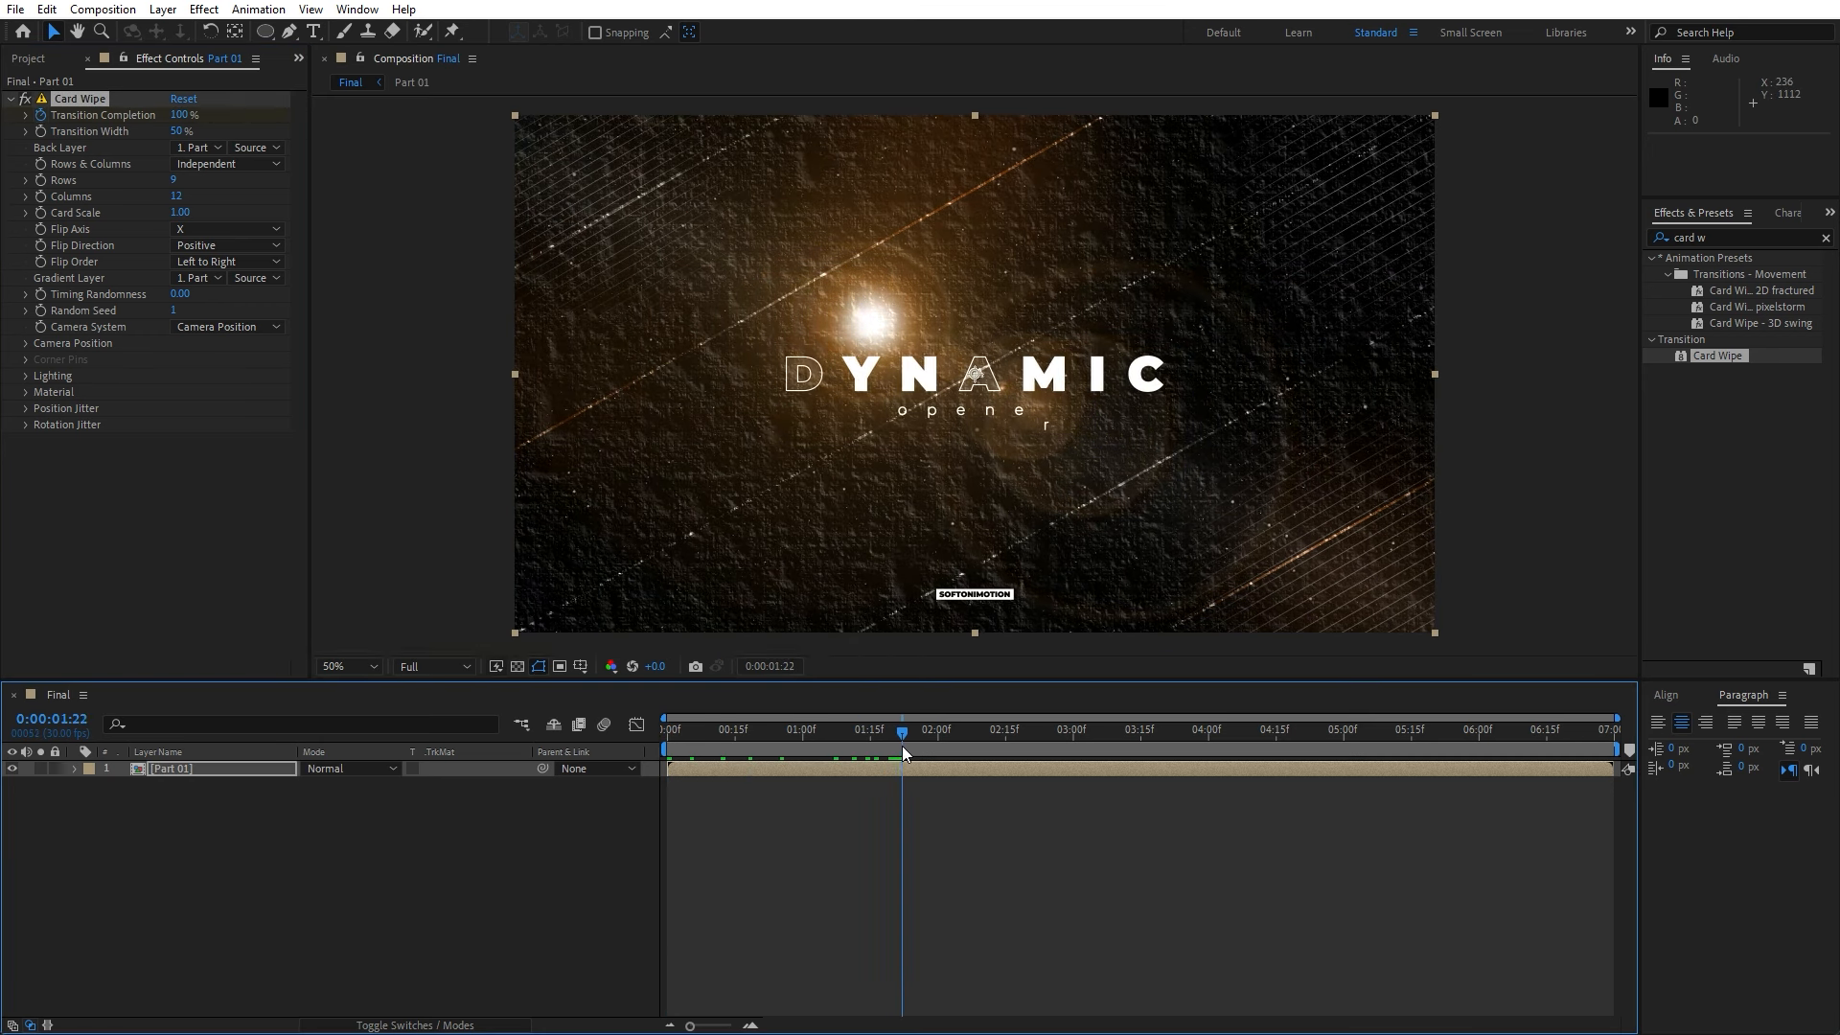
left_click(179, 115)
type("0")
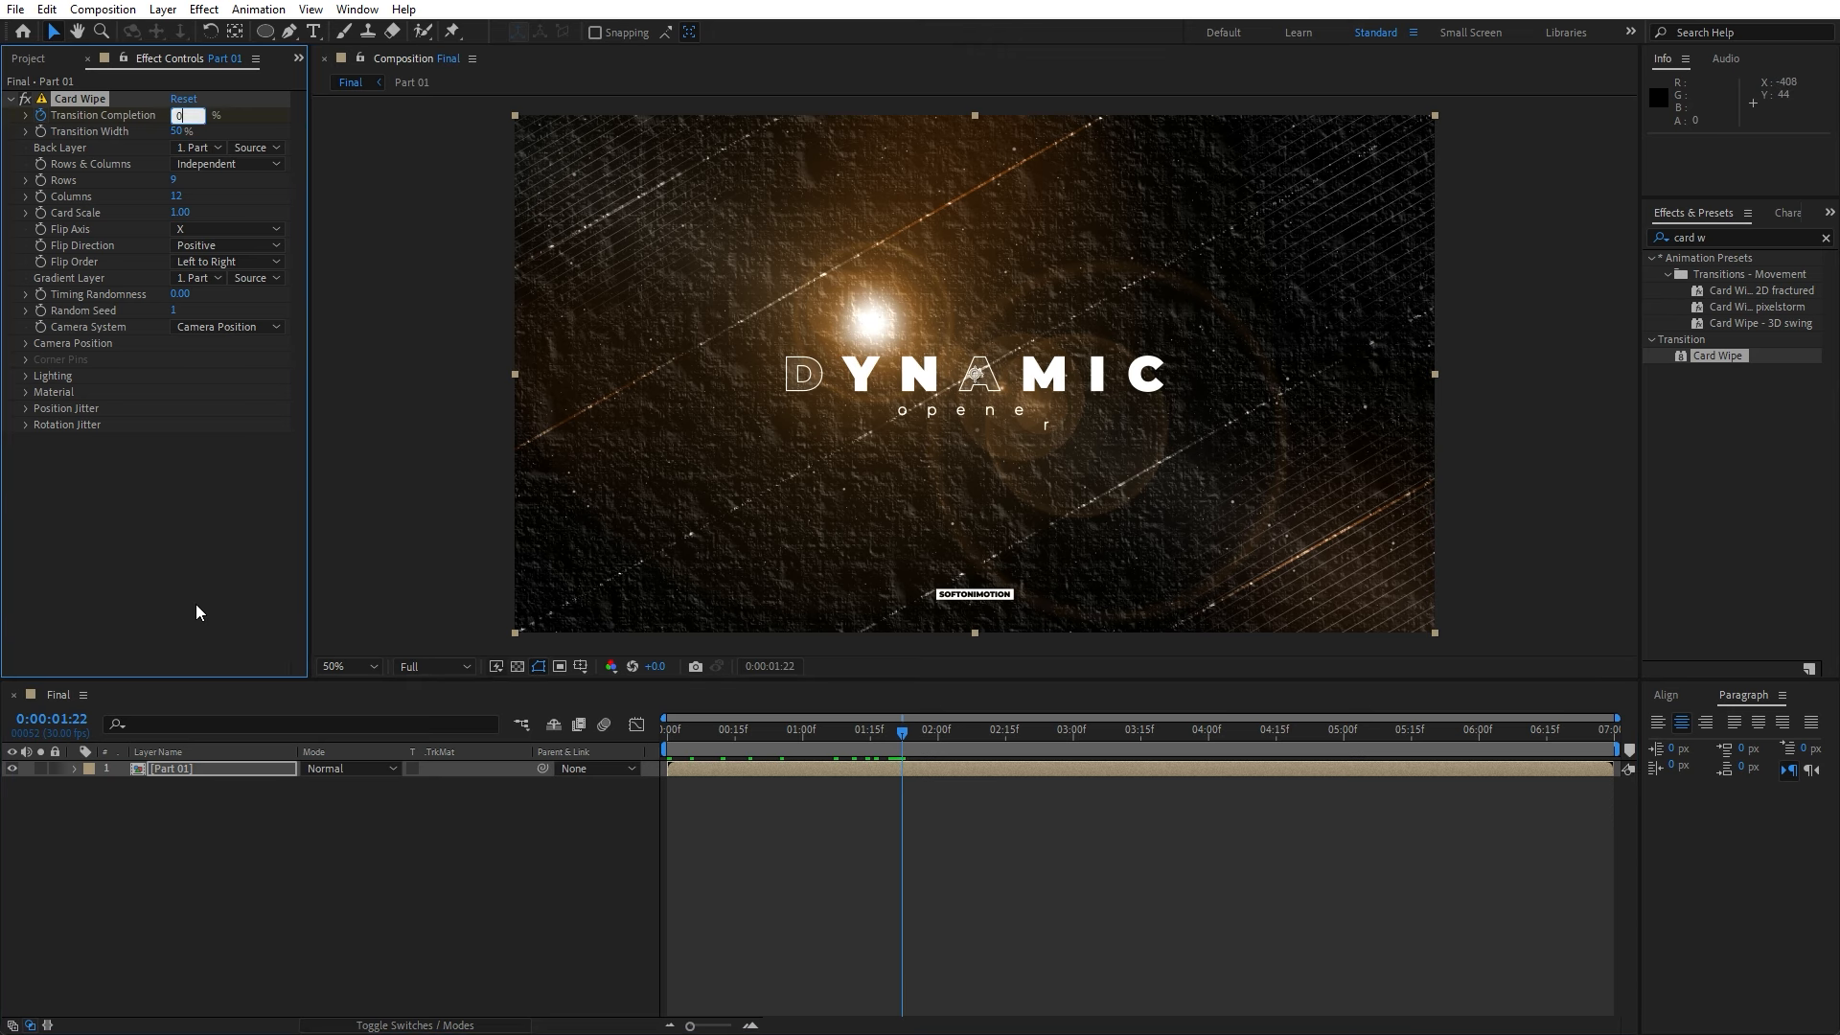
key("Return")
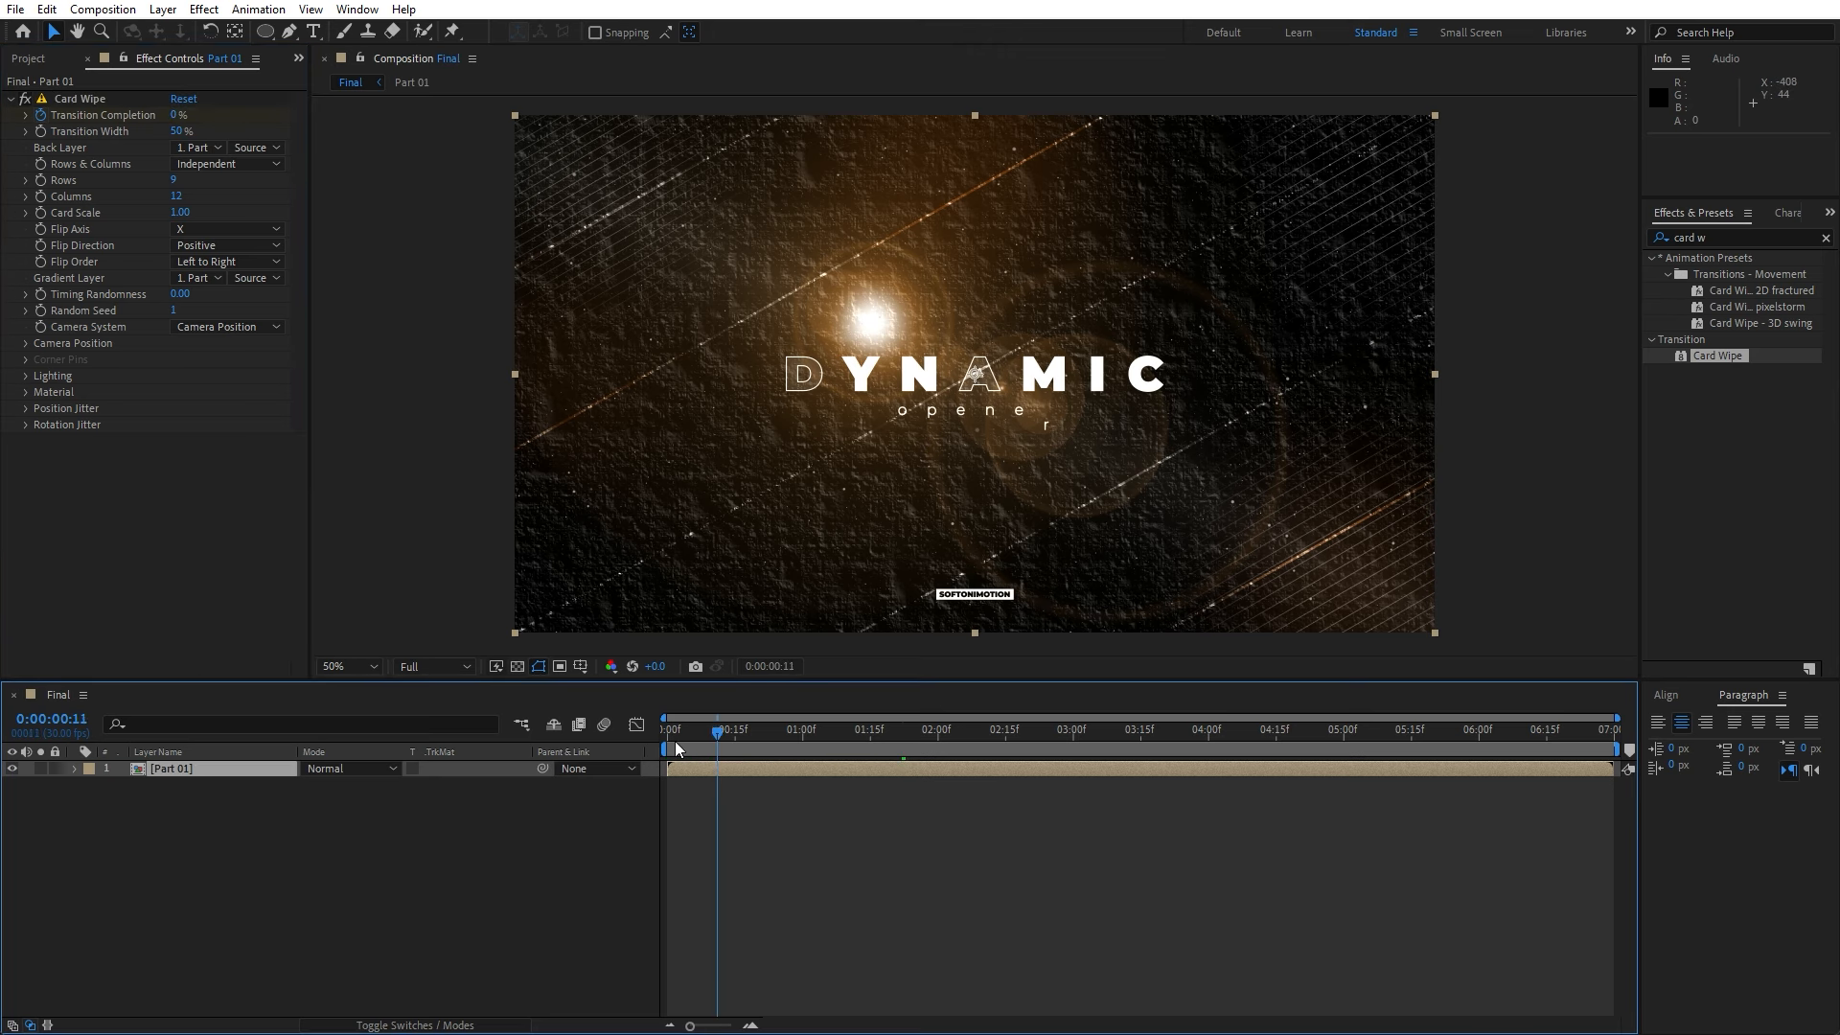
- Reveal the Part 01 layer's keyframes and apply Easy Ease to both Card Wipe Transition Completion keyframes
left_click(727, 745)
left_click_drag(729, 745, 830, 733)
key("u")
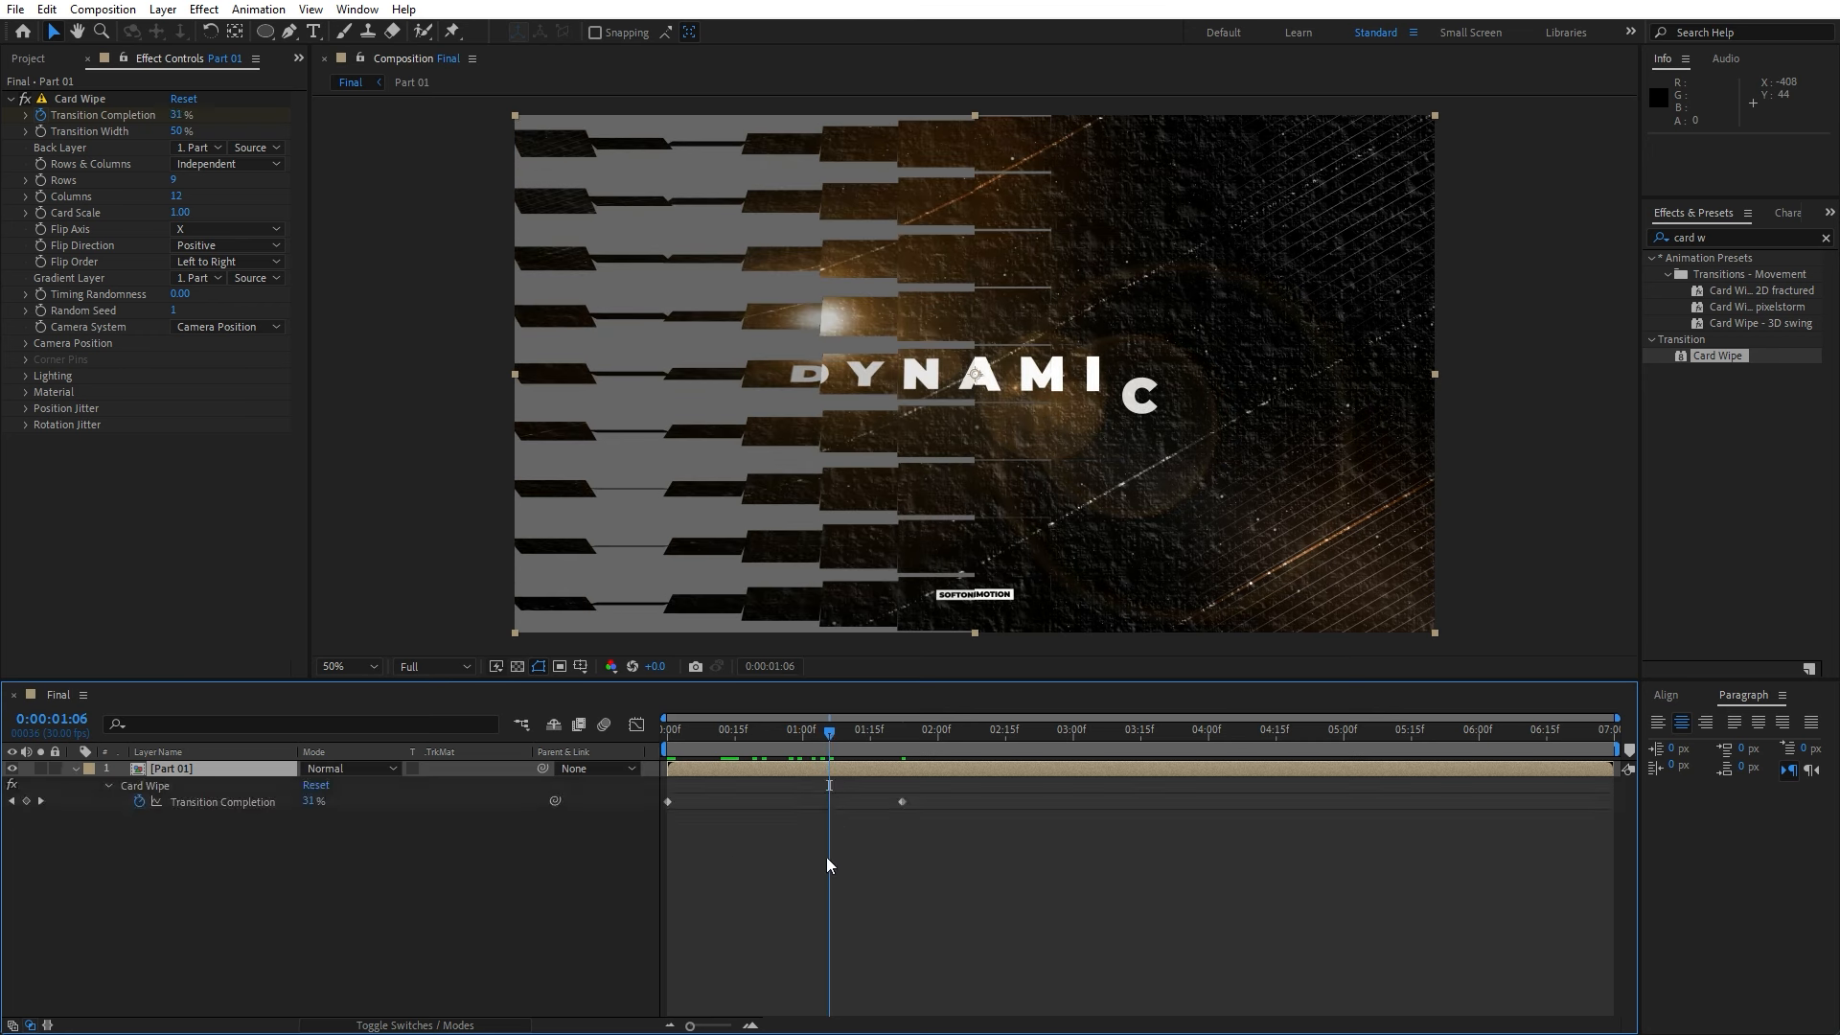
left_click_drag(1019, 849, 505, 757)
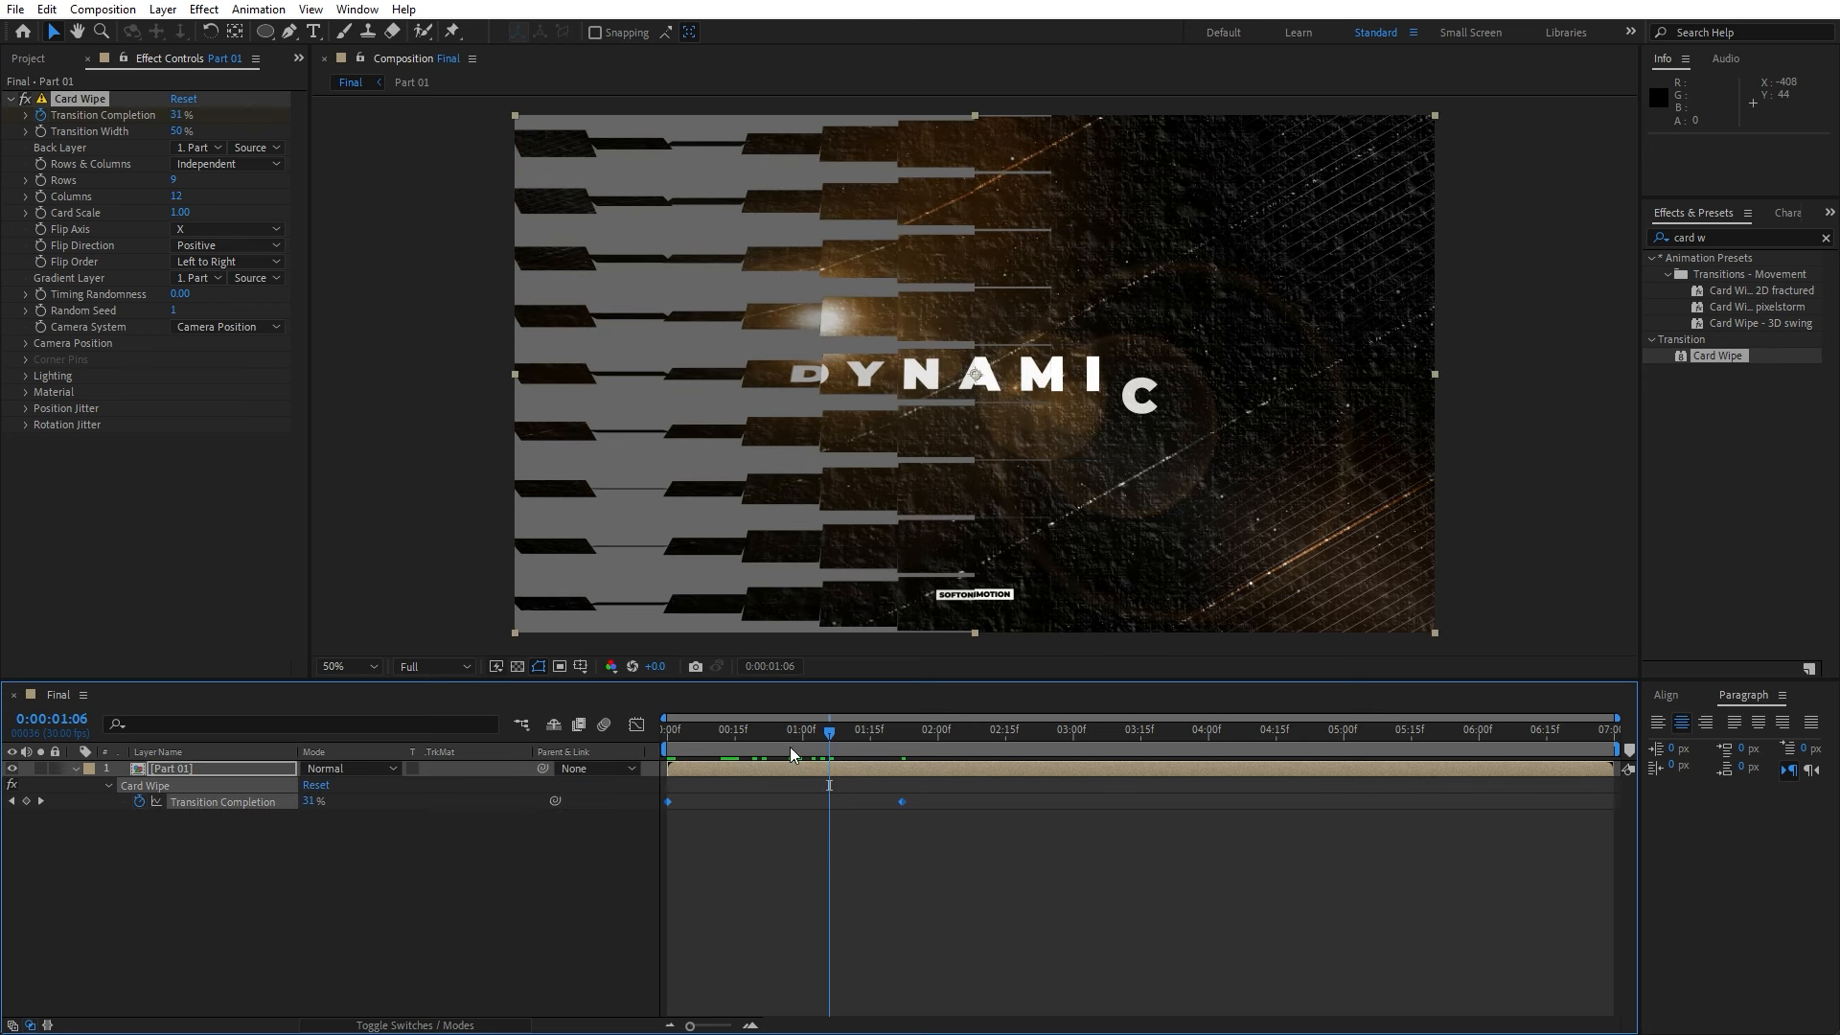
key("F9")
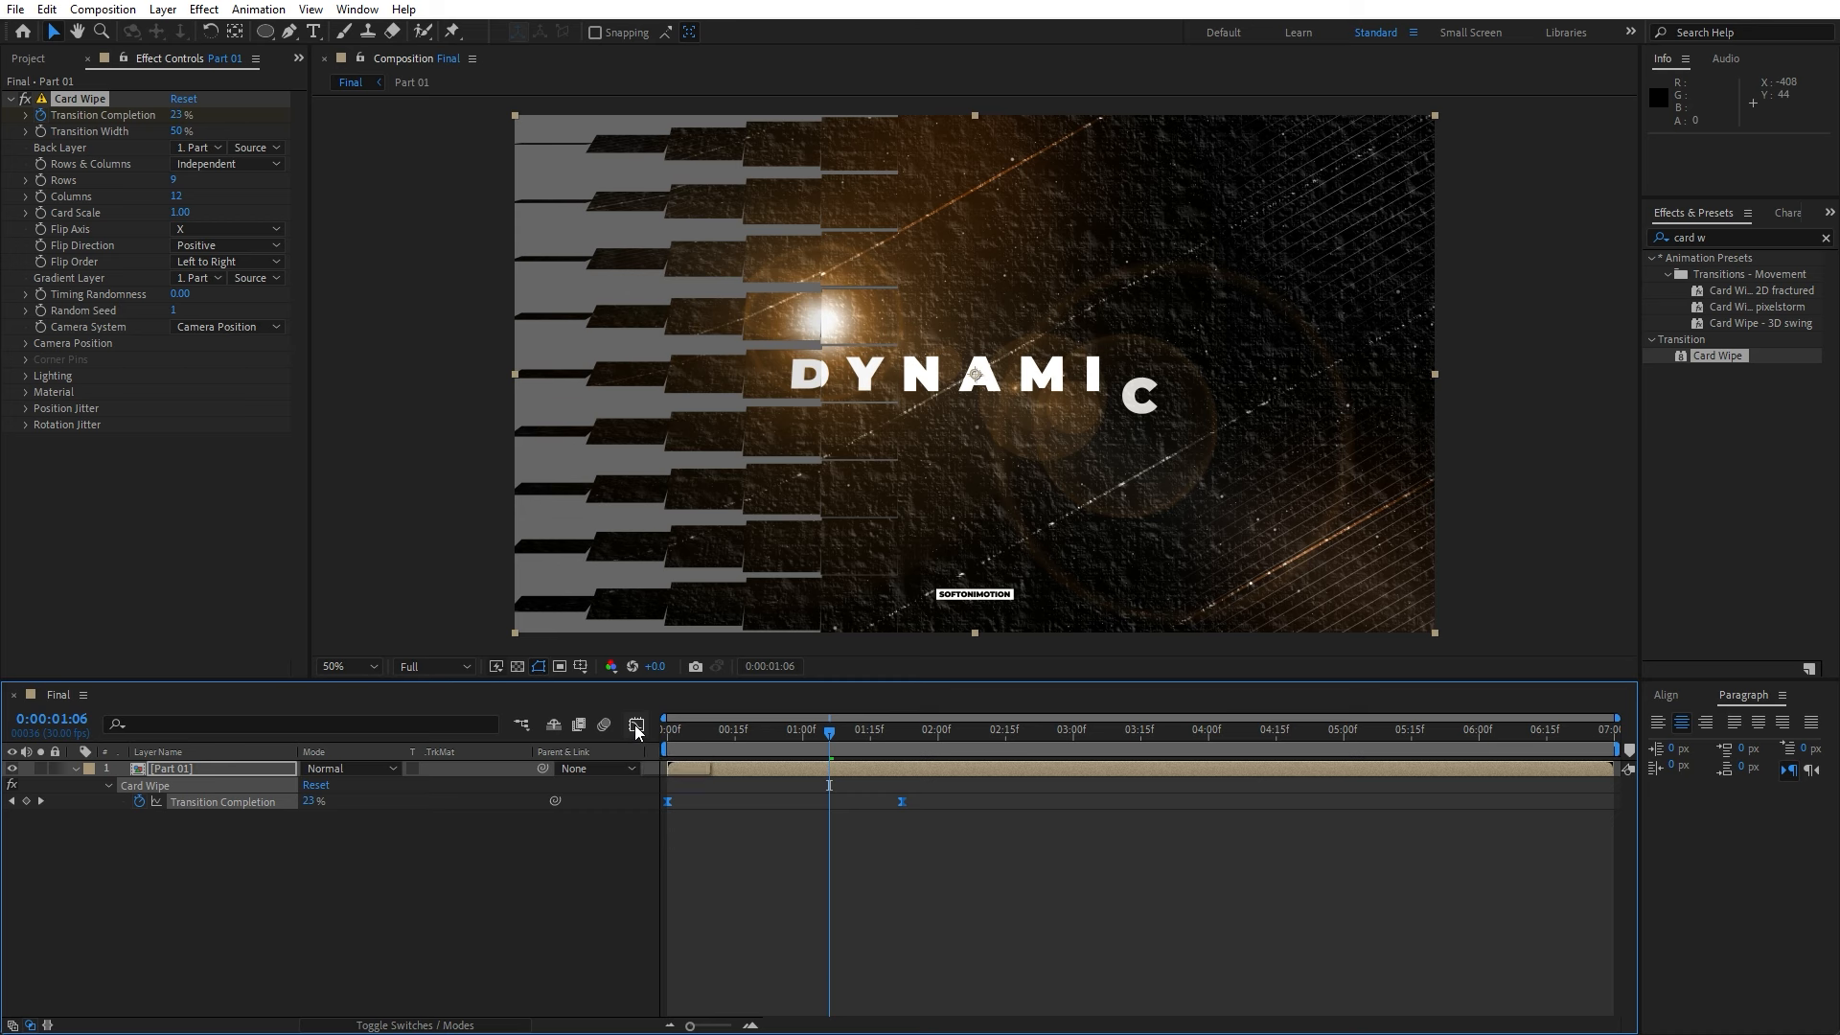
- Reshape the Transition Completion speed curve so the wipe starts fast and slows gradually into its last keyframe, and preview it
left_click(637, 725)
left_click_drag(961, 855, 805, 701)
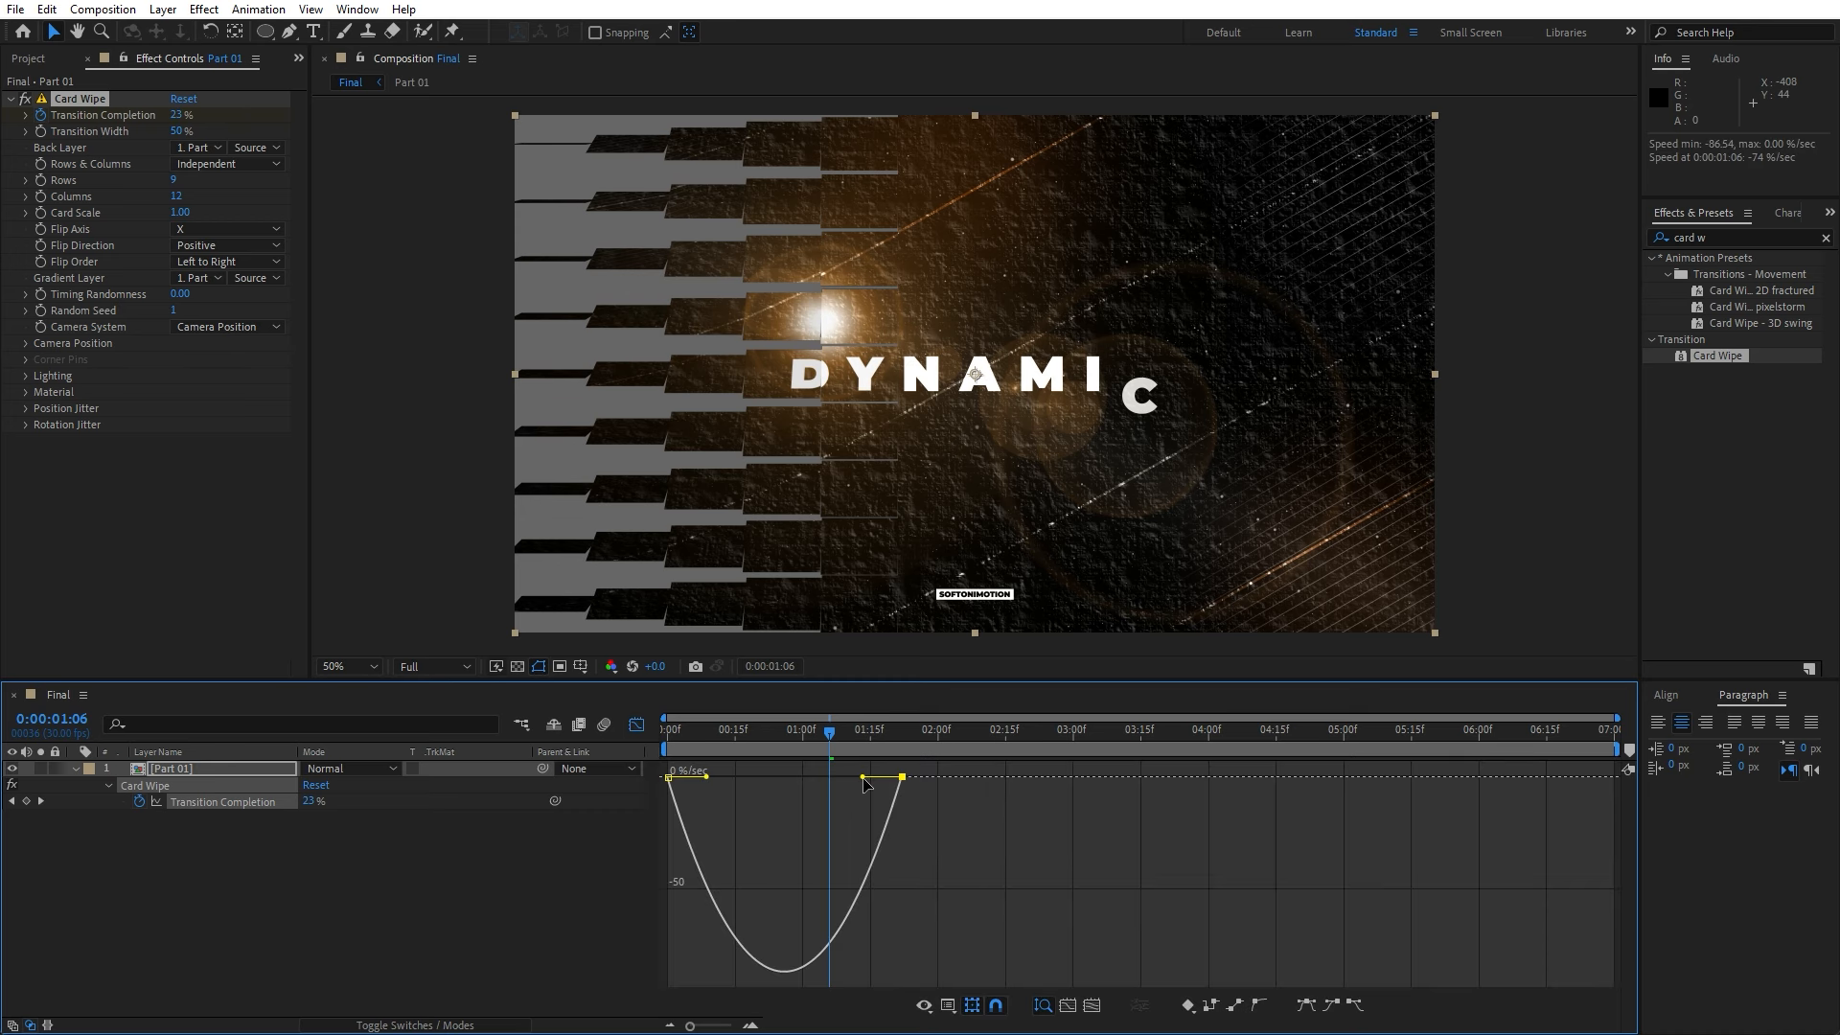
left_click_drag(866, 784, 704, 775)
left_click(637, 725)
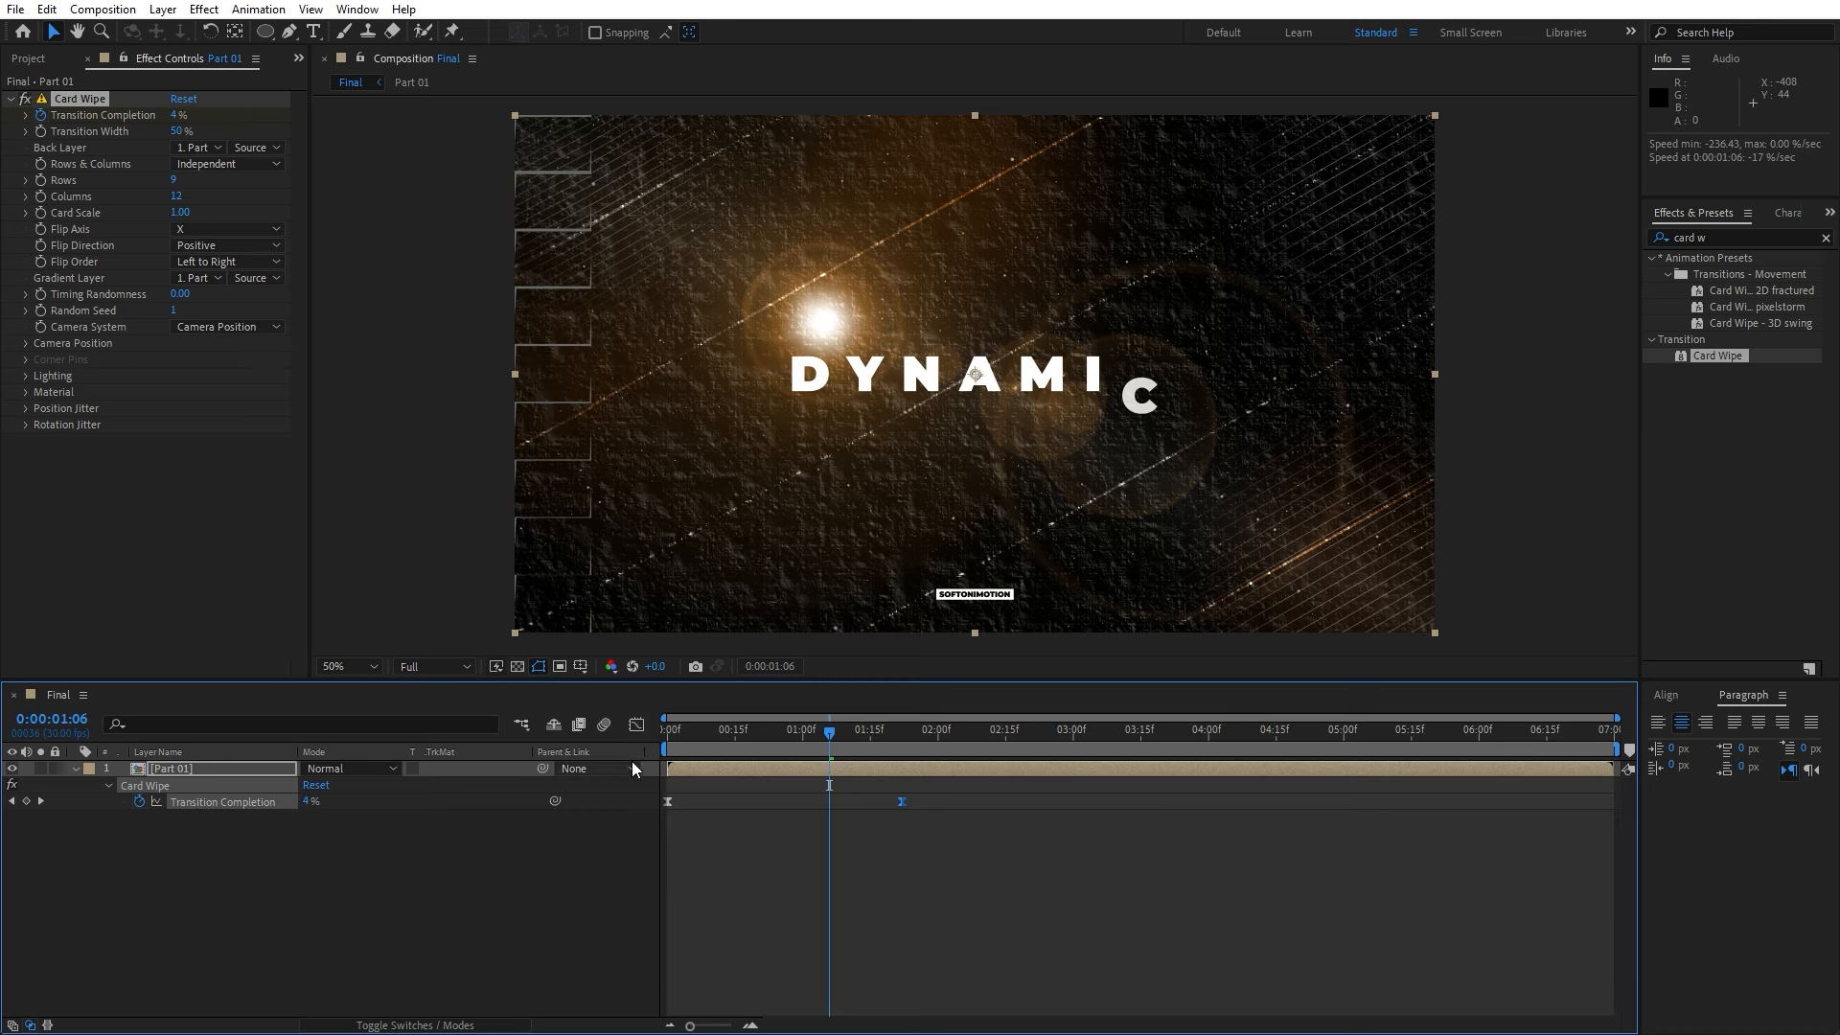
key("space")
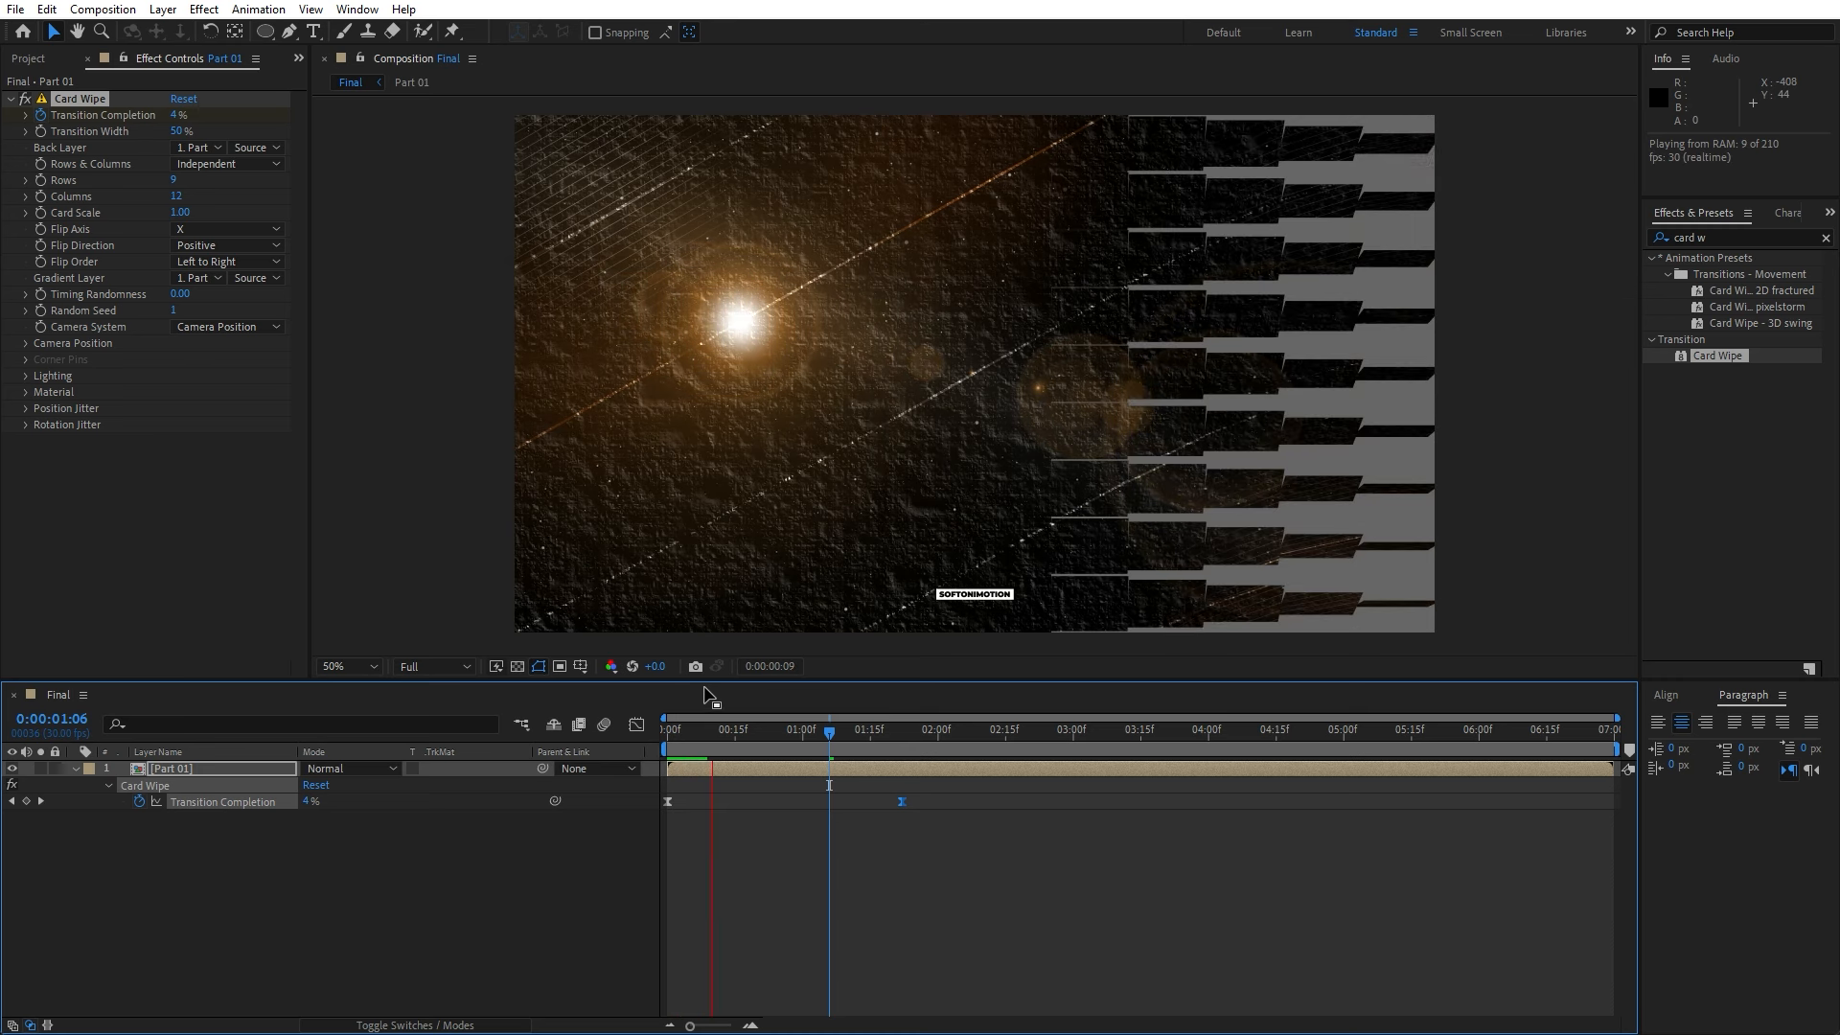
left_click(743, 750)
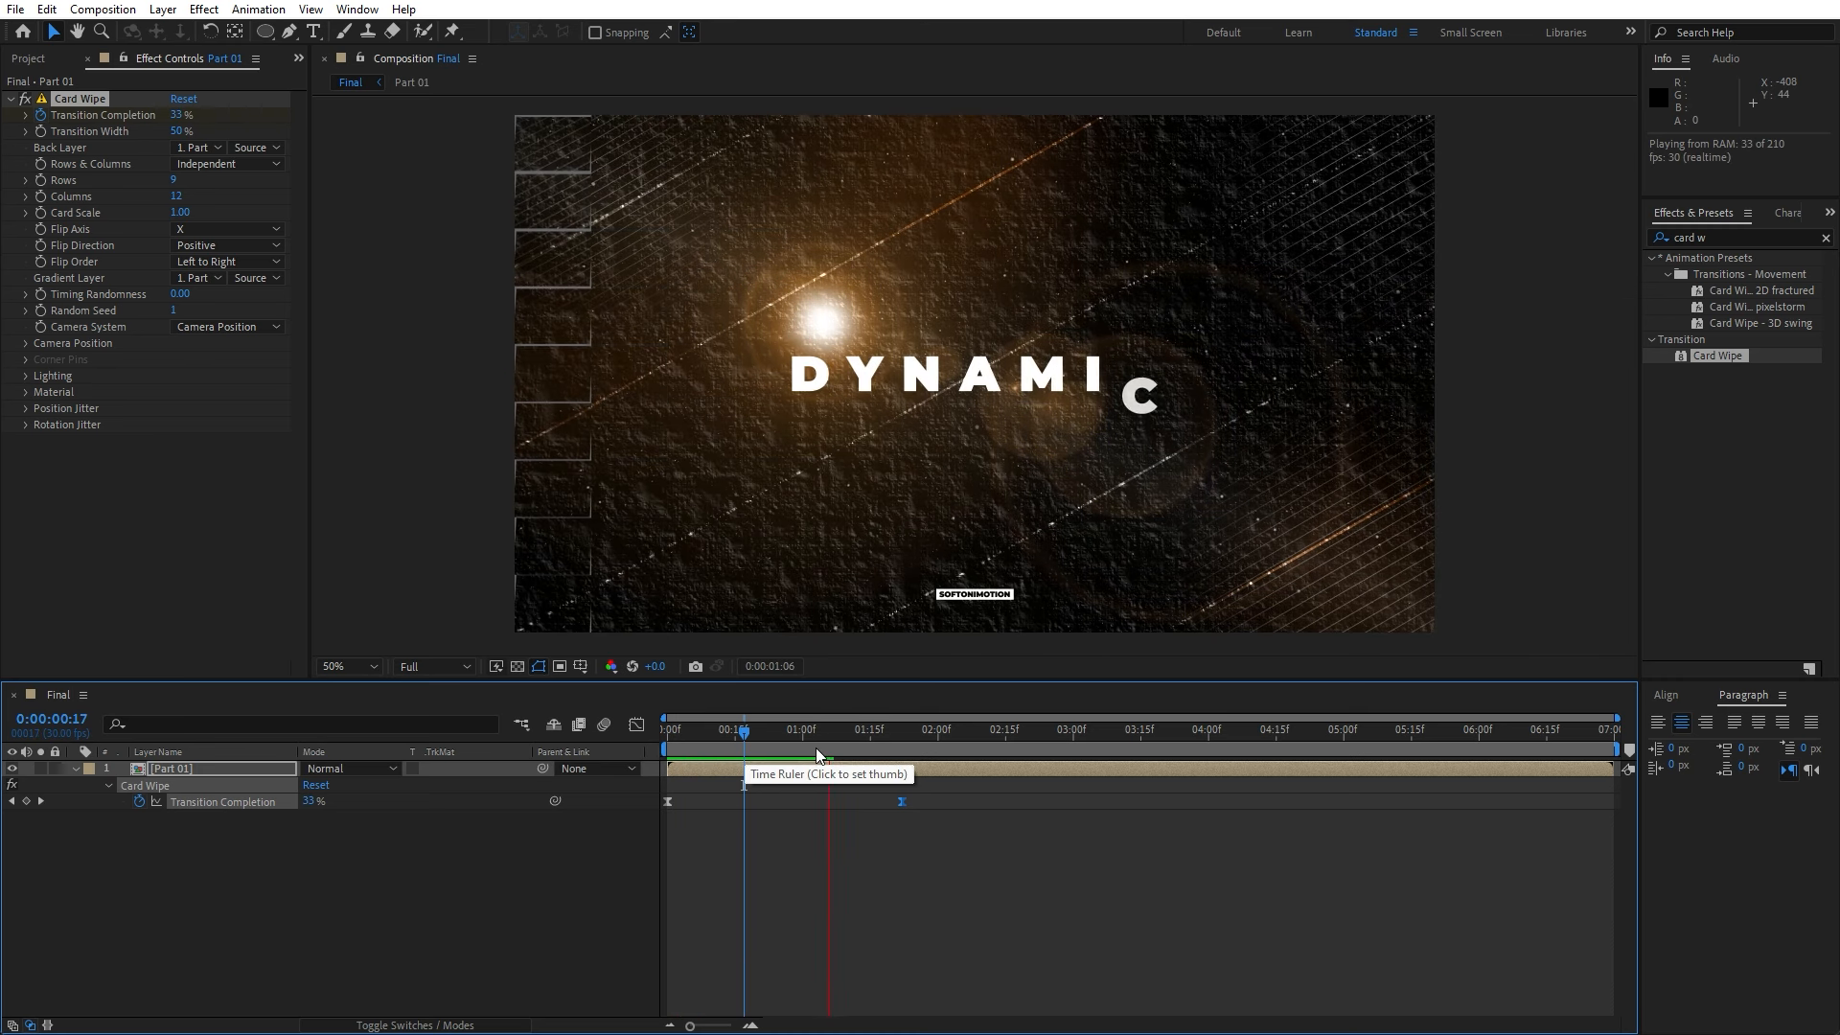
mouse_move(817, 754)
left_mouse_down()
mouse_move(796, 745)
mouse_move(905, 744)
mouse_move(798, 740)
left_mouse_up()
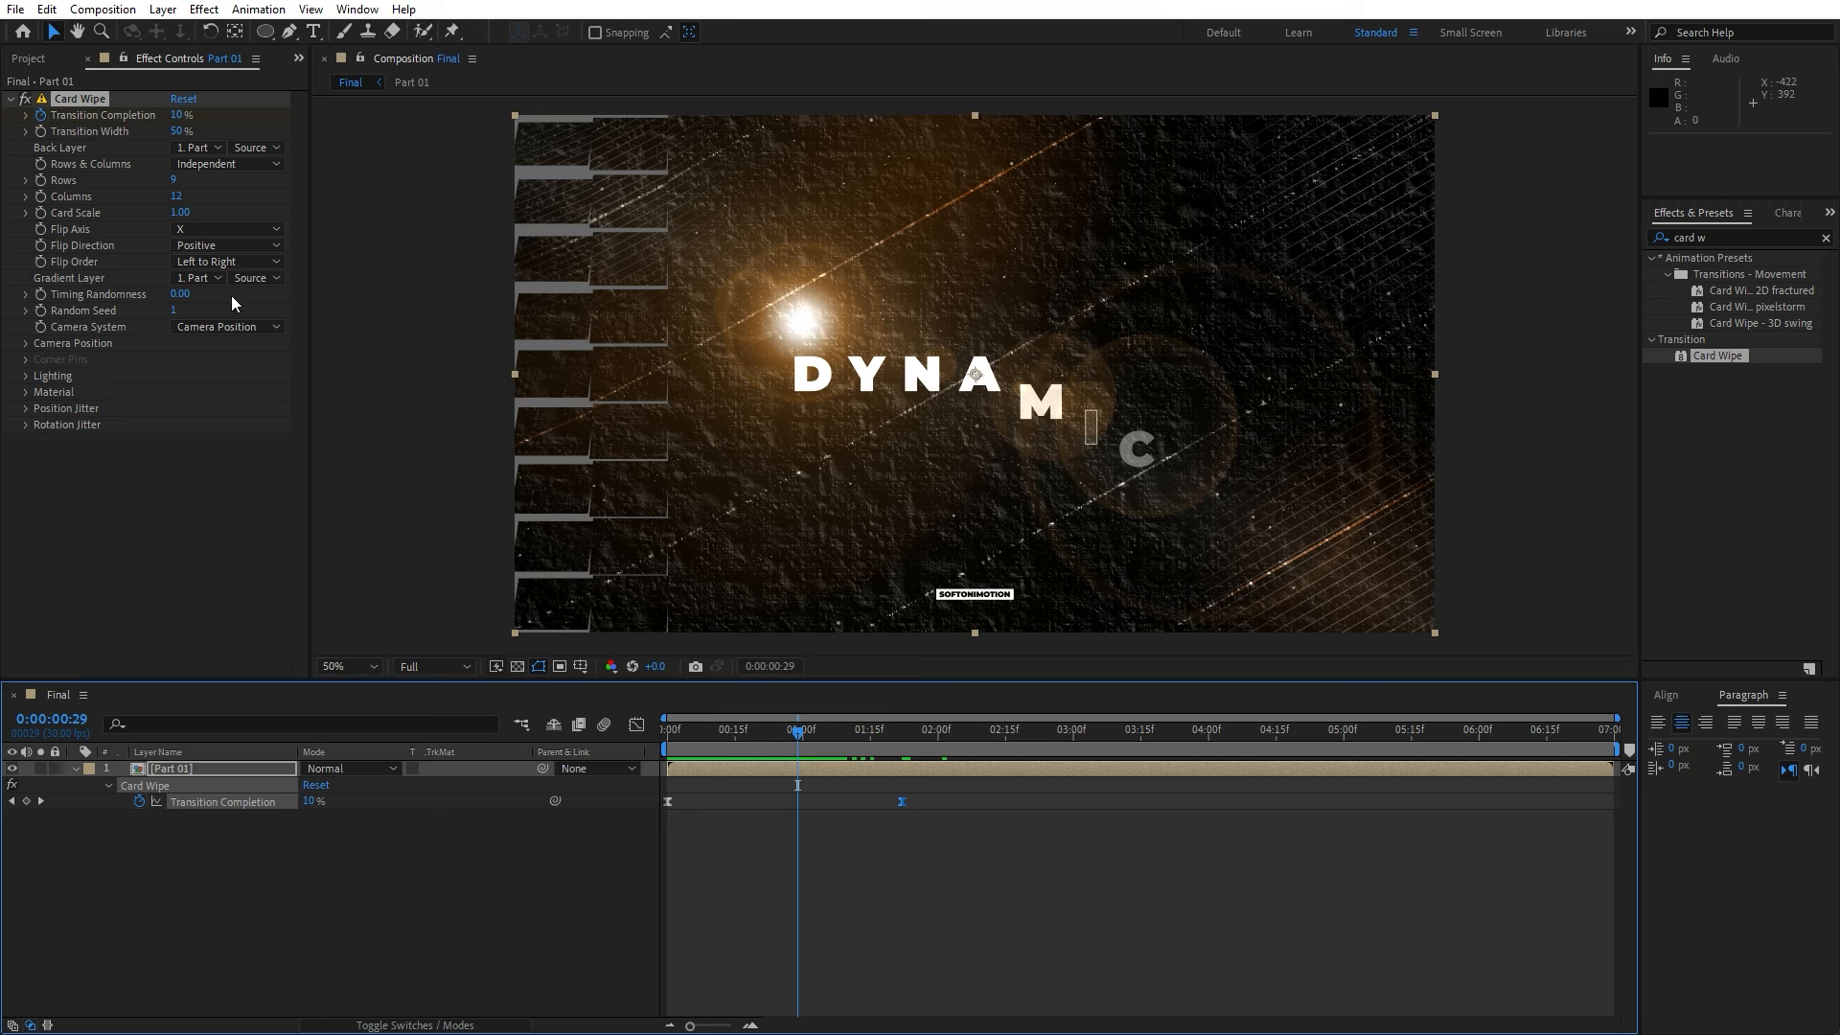
- Set Card Wipe's Back Layer to None and preview the transition from the start
left_click(195, 149)
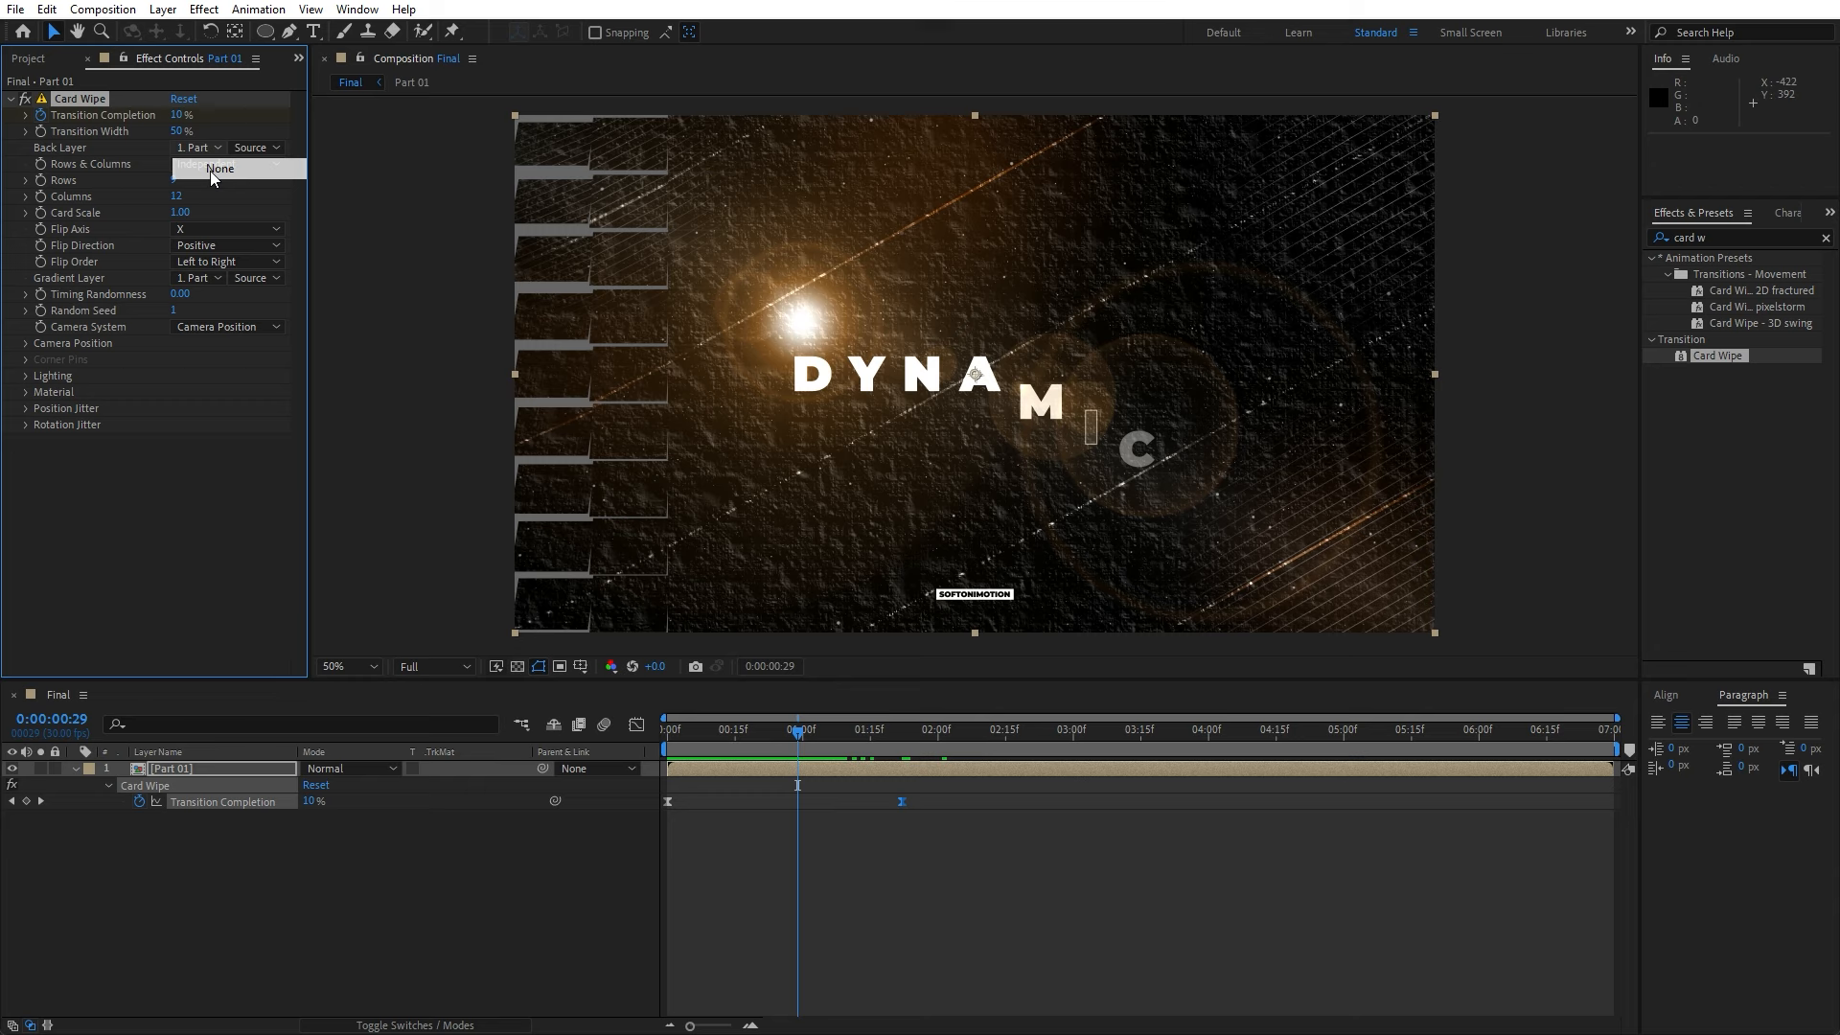
left_click(211, 170)
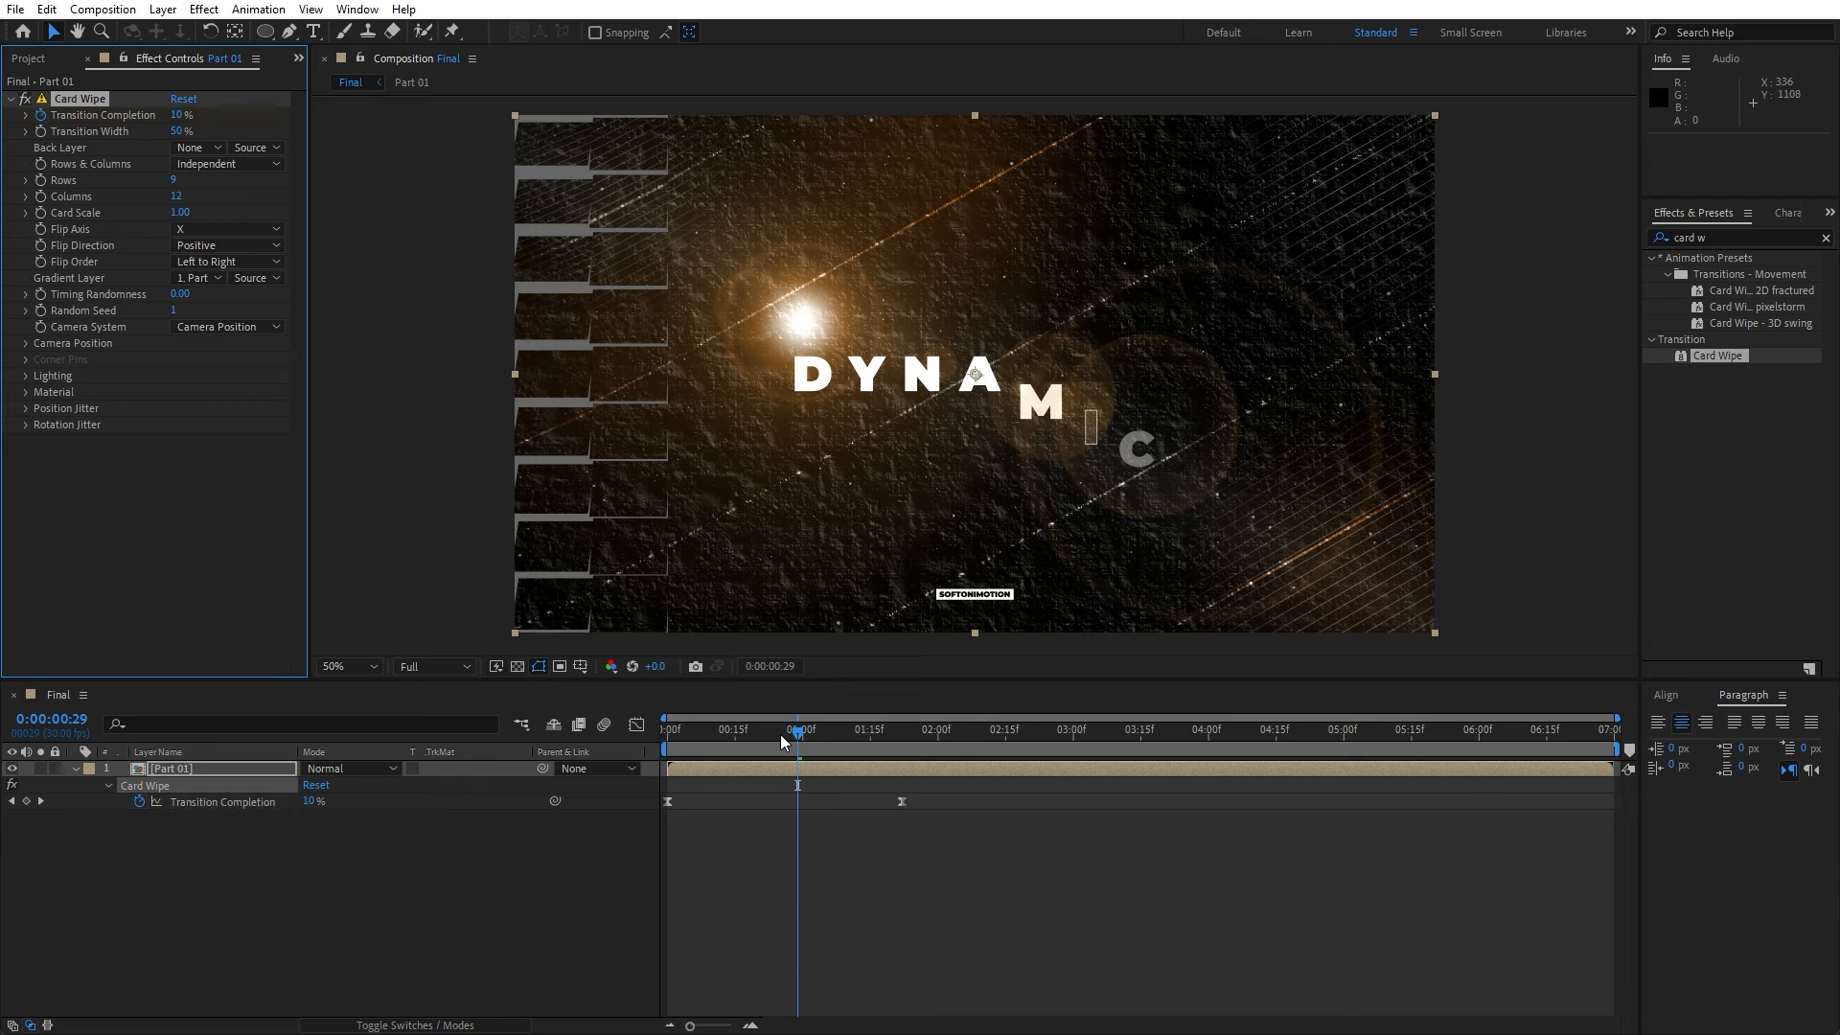
left_click_drag(780, 734, 641, 734)
key("space")
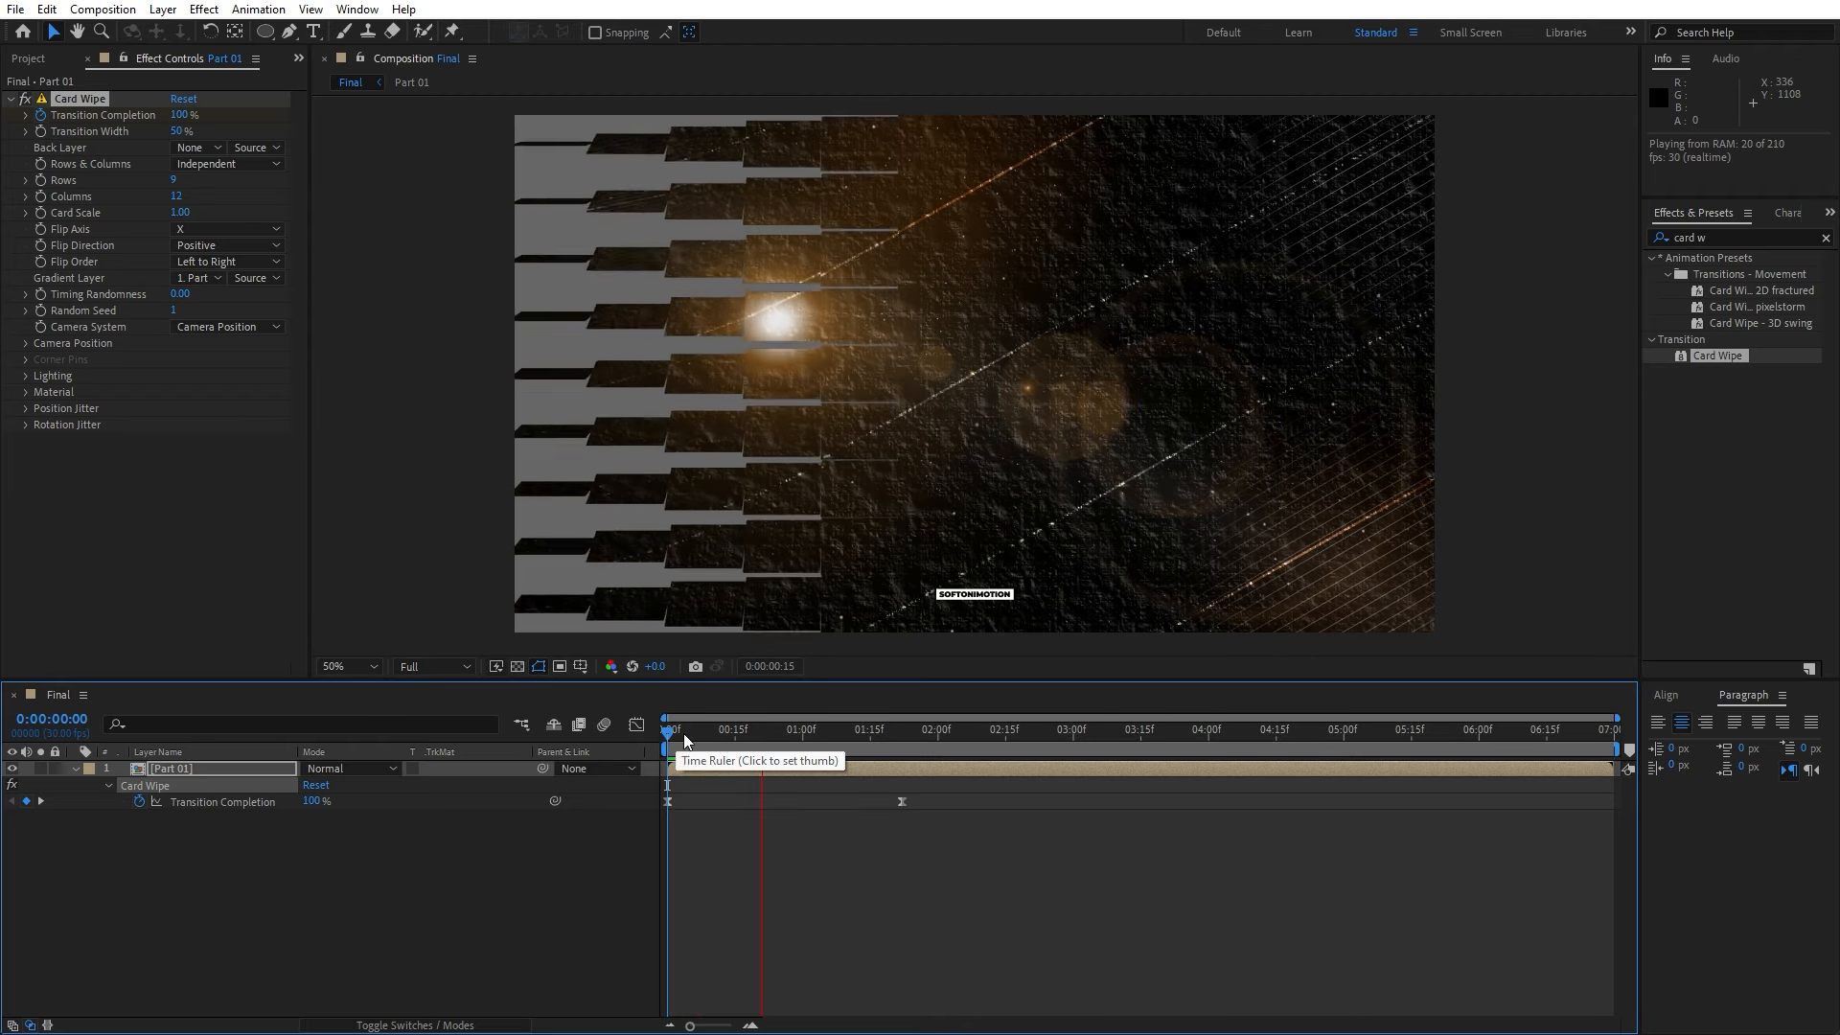
key("space")
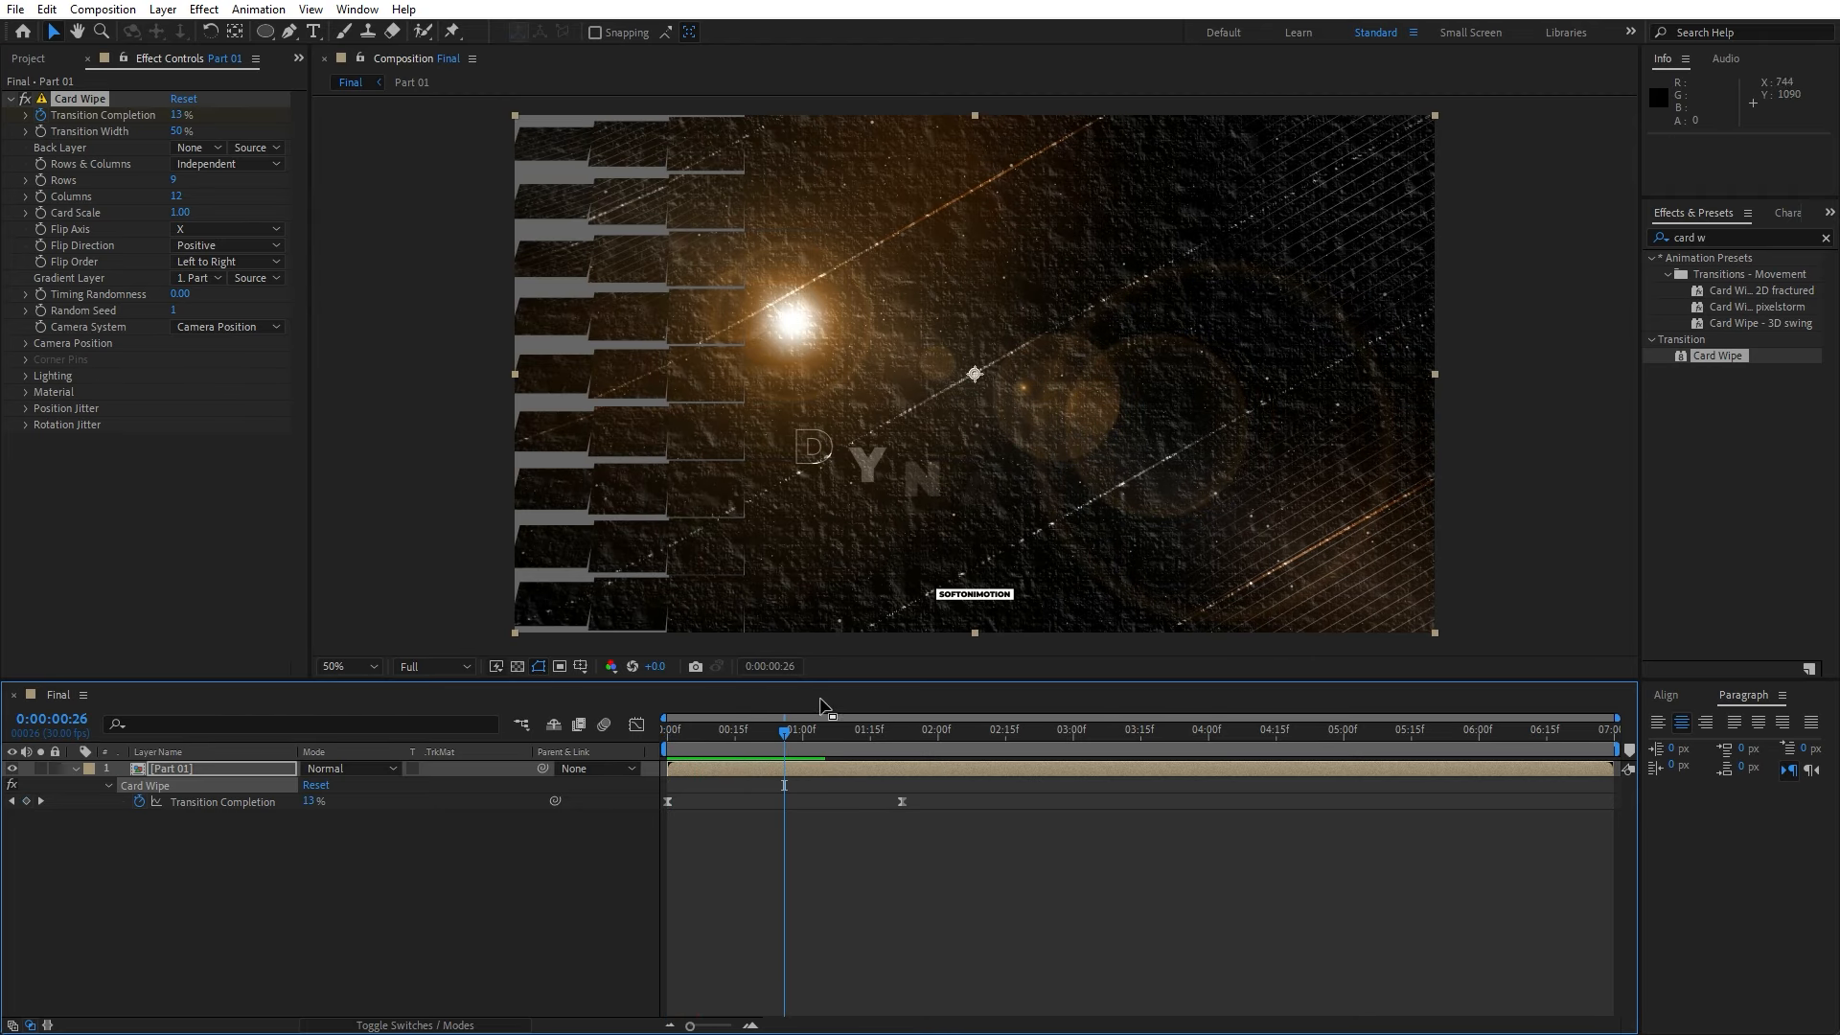
- Set Card Wipe's Flip Axis to Y and preview the wipe
left_click(197, 230)
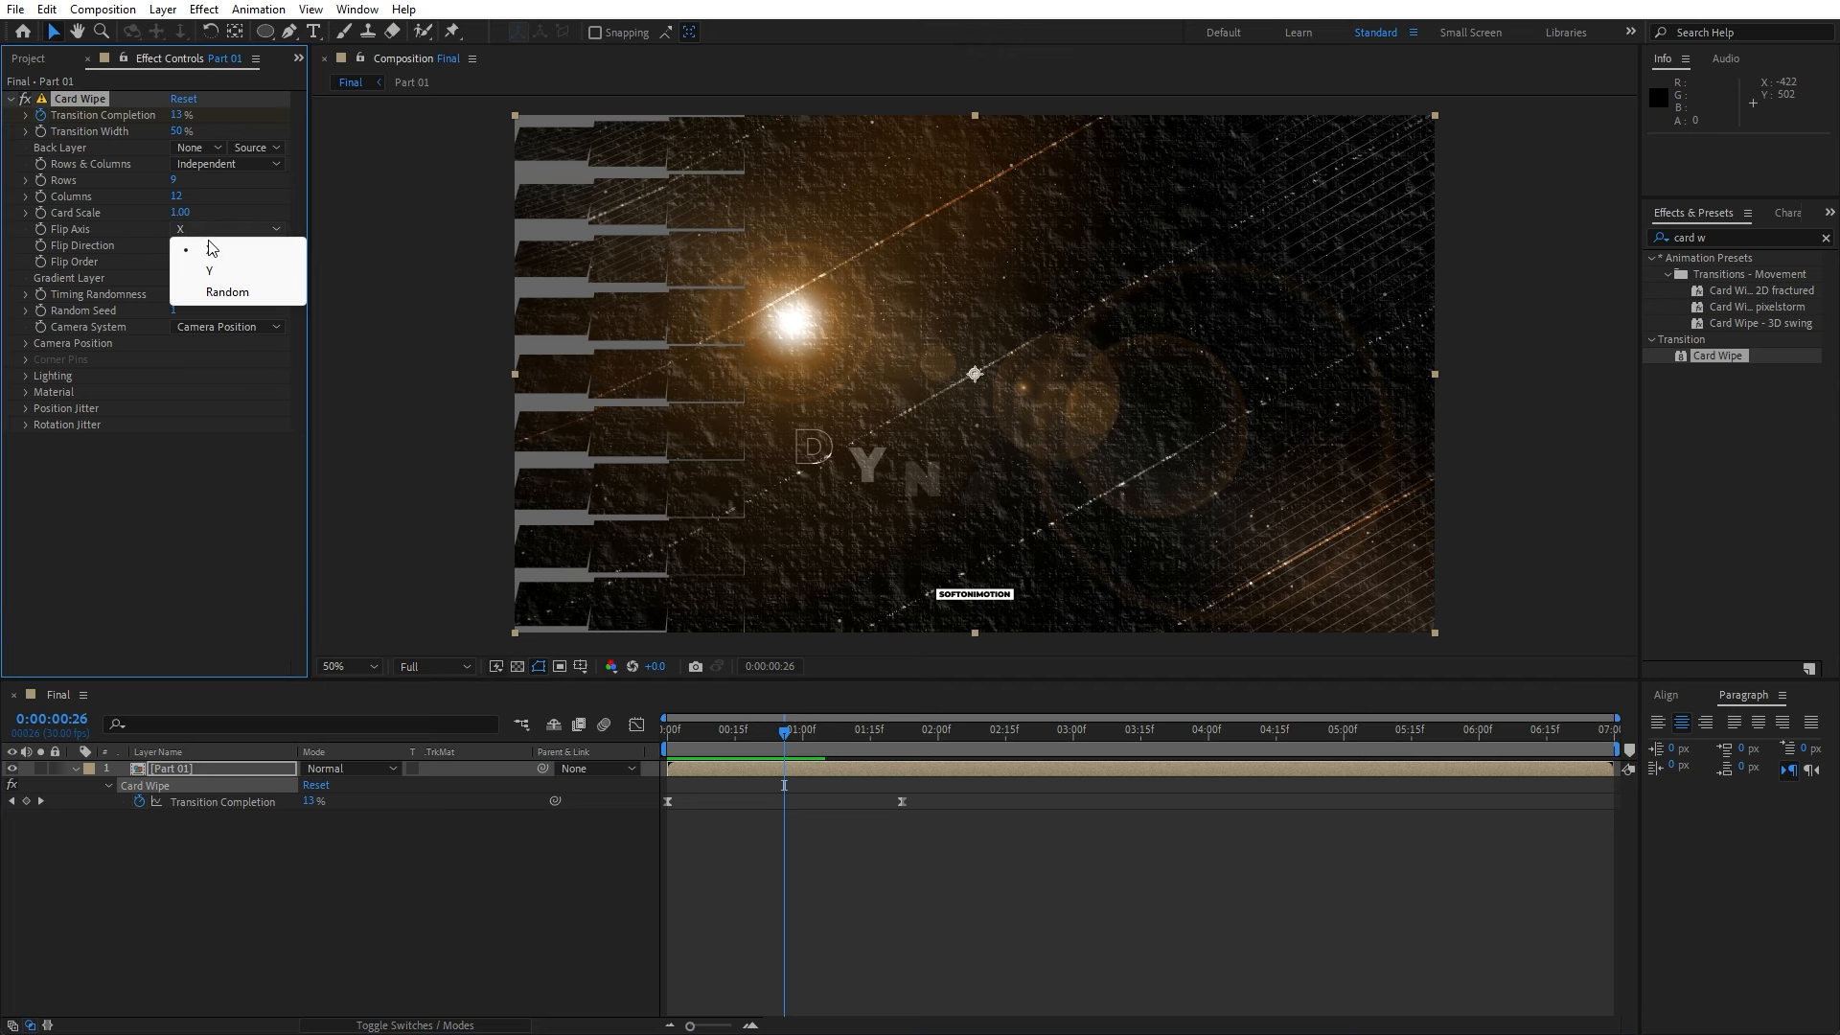
left_click(221, 277)
key("space")
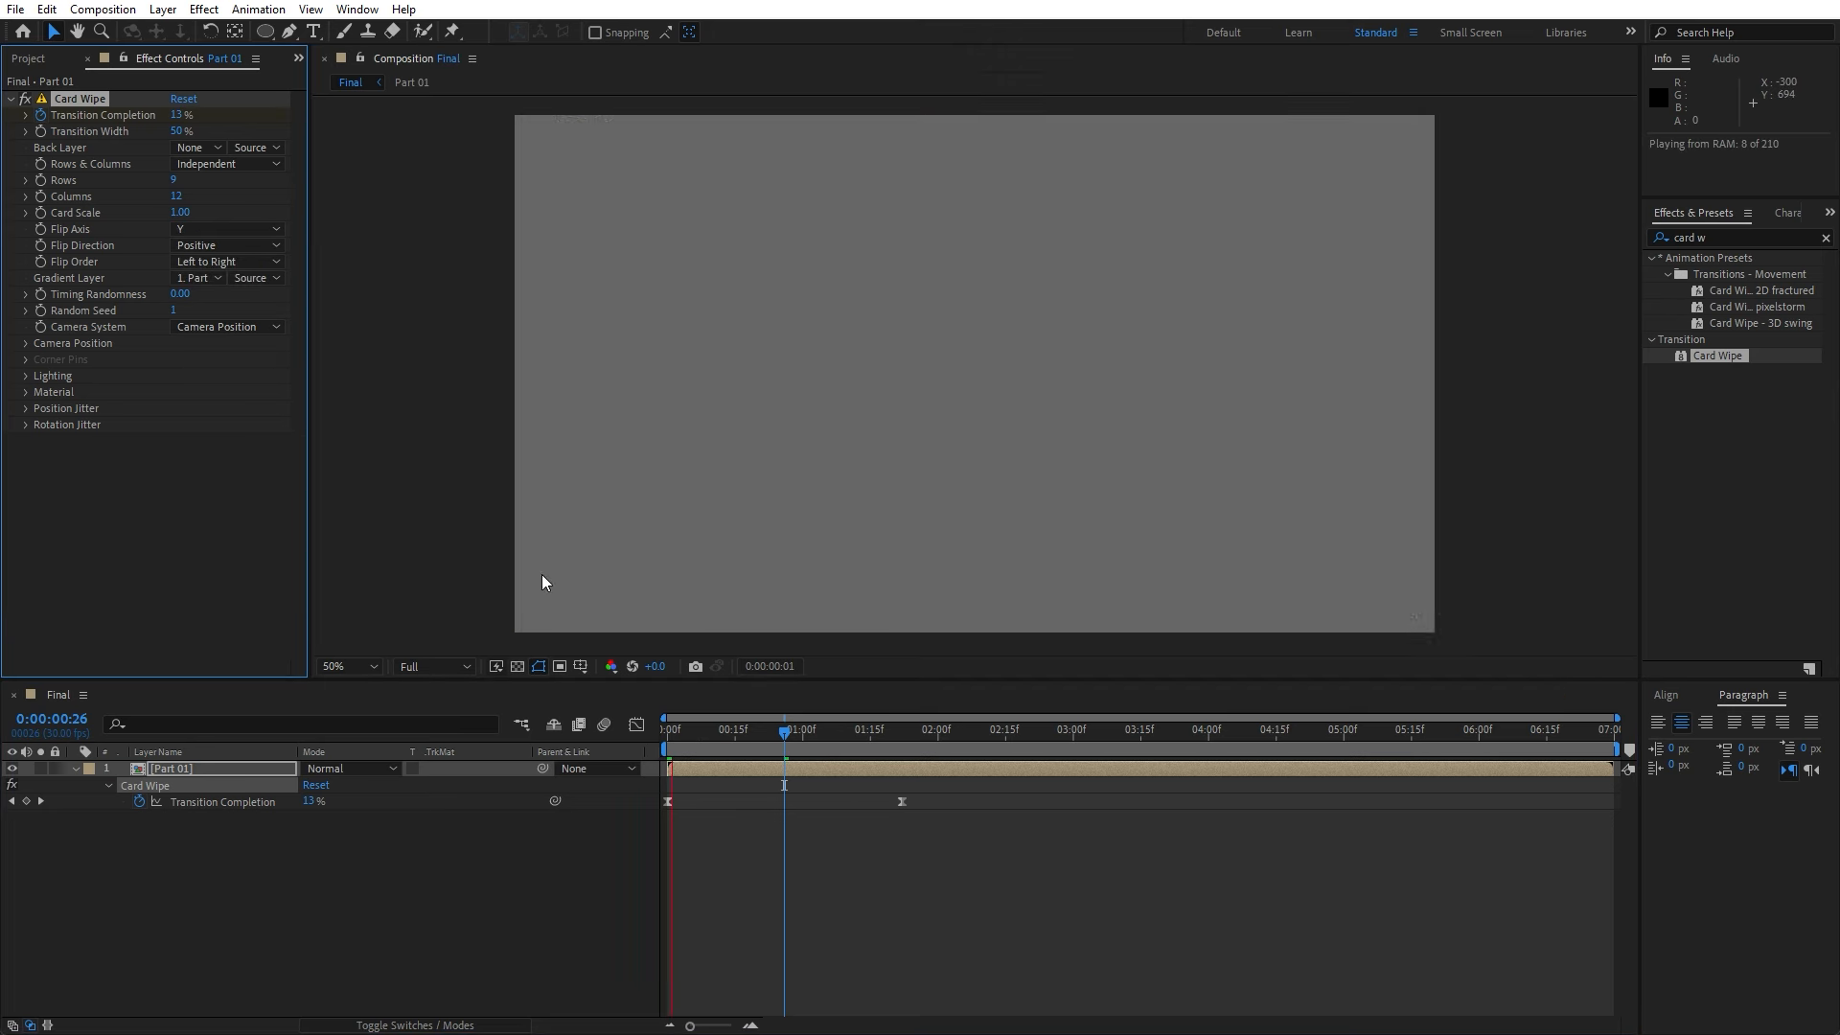
left_click_drag(786, 744, 748, 740)
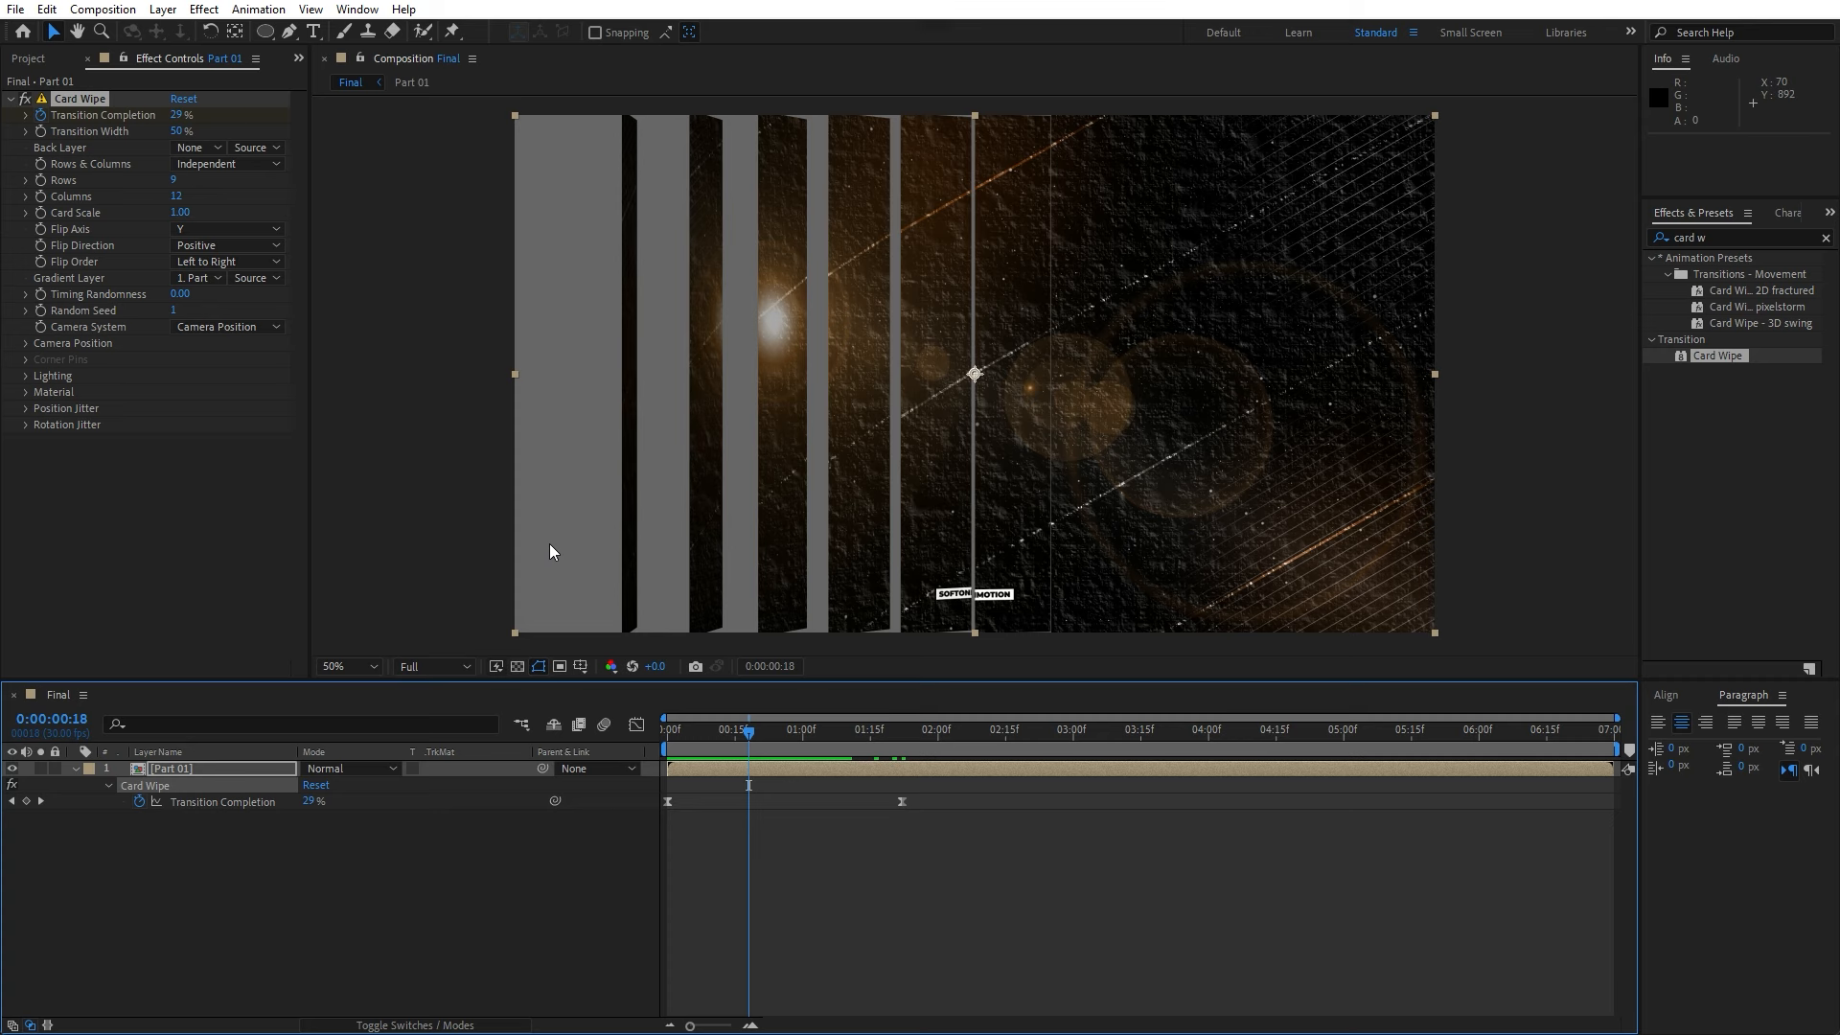
- Create a black 1920 × 1080 px solid named BG in the Final composition
key("ctrl+t")
right_click(212, 922)
mouse_move(300, 649)
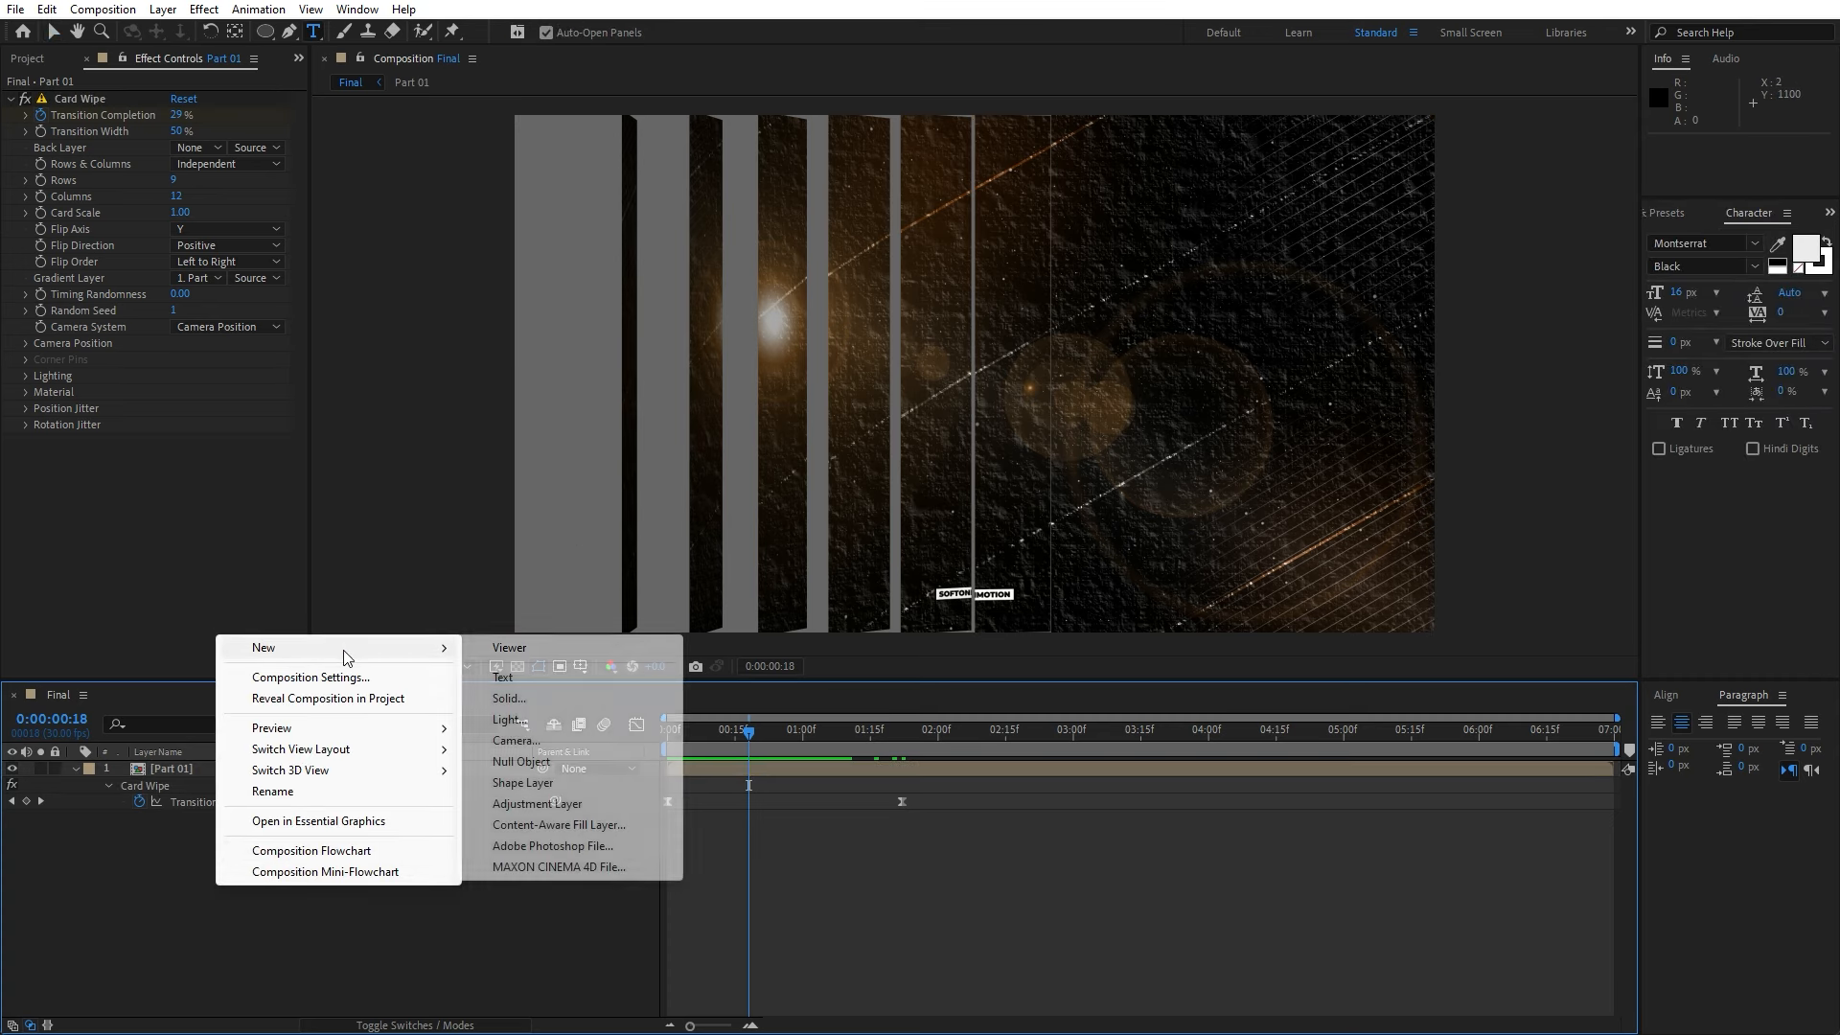
left_click(523, 697)
type("BG")
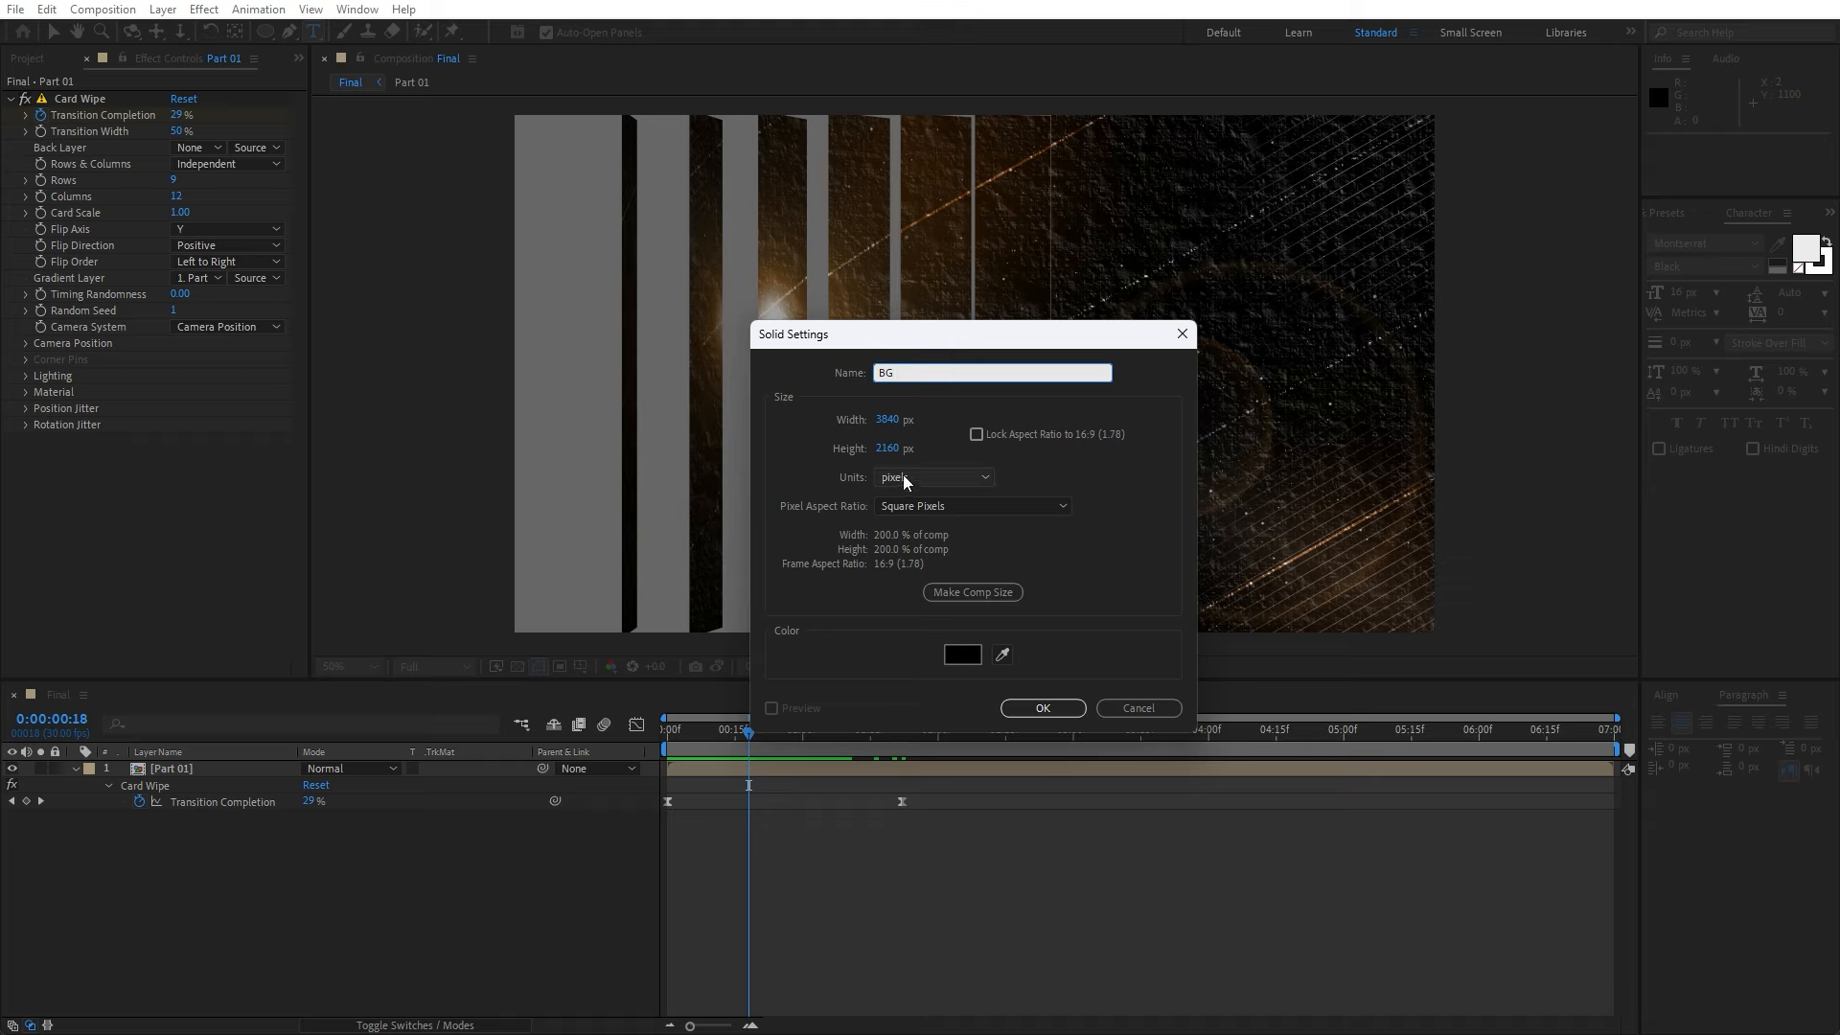
left_click(887, 420)
type("1920")
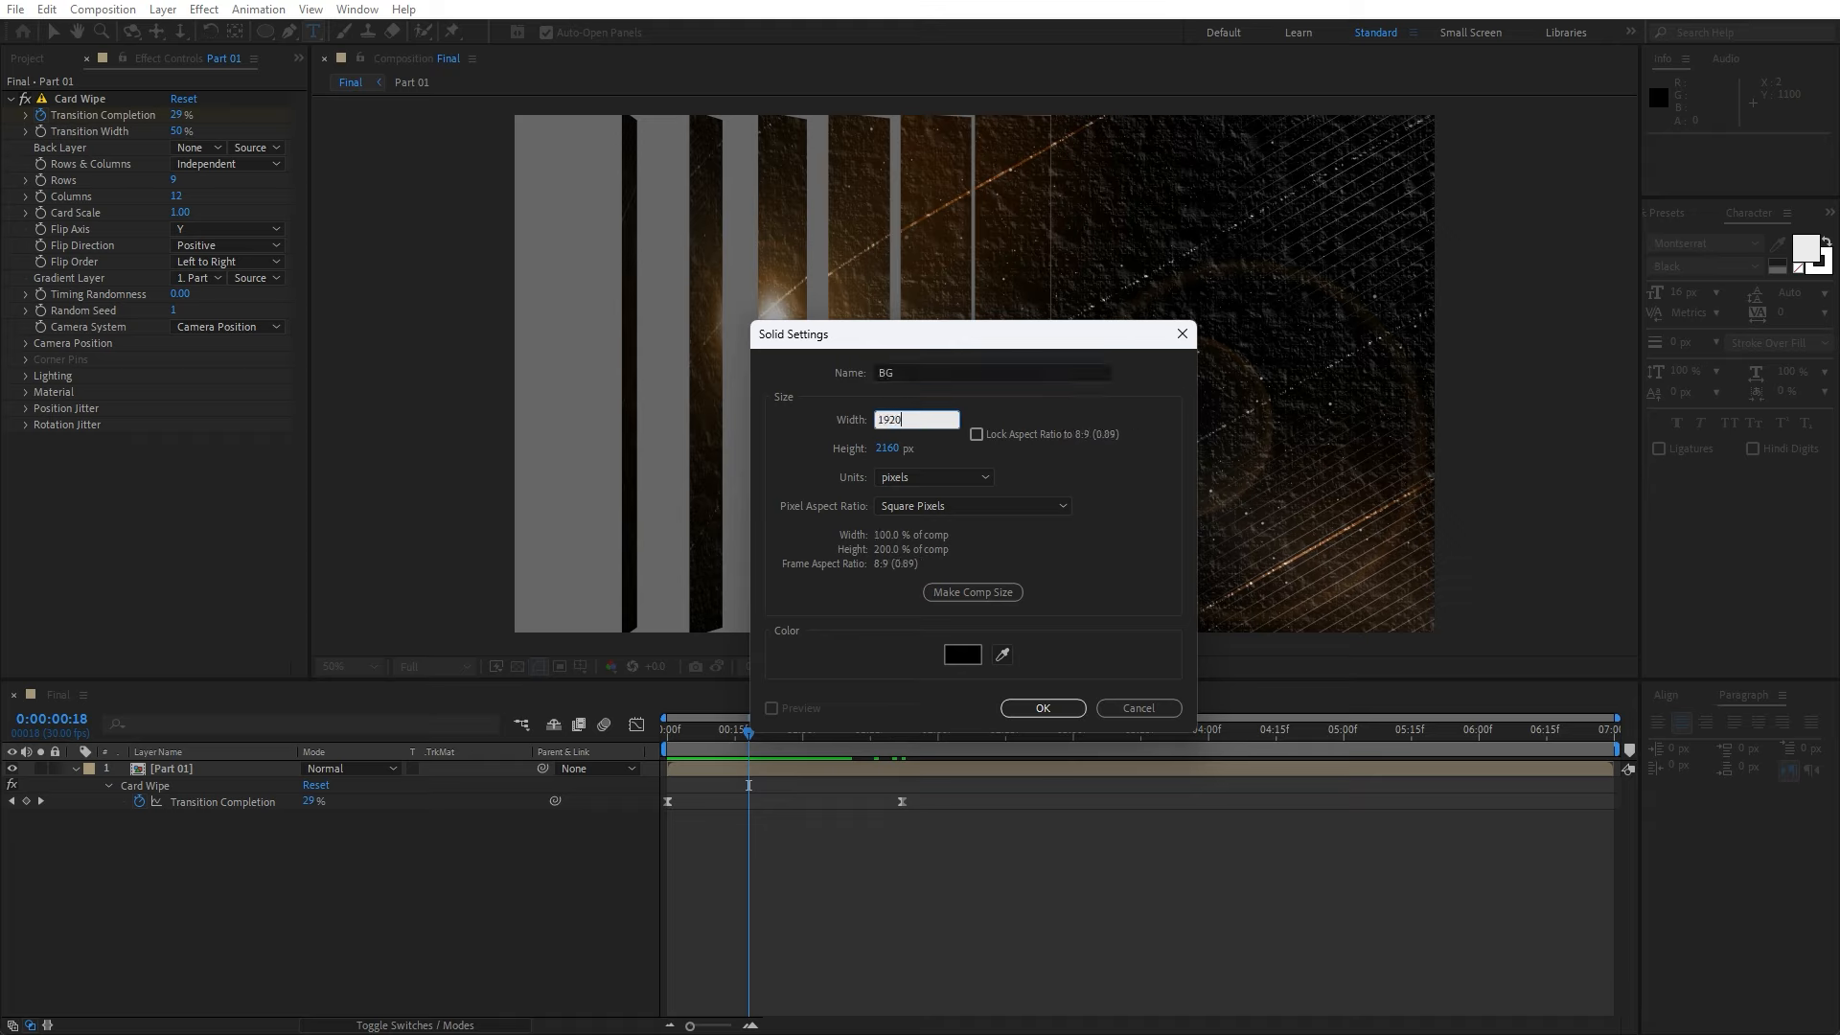
key("Tab")
type("1080")
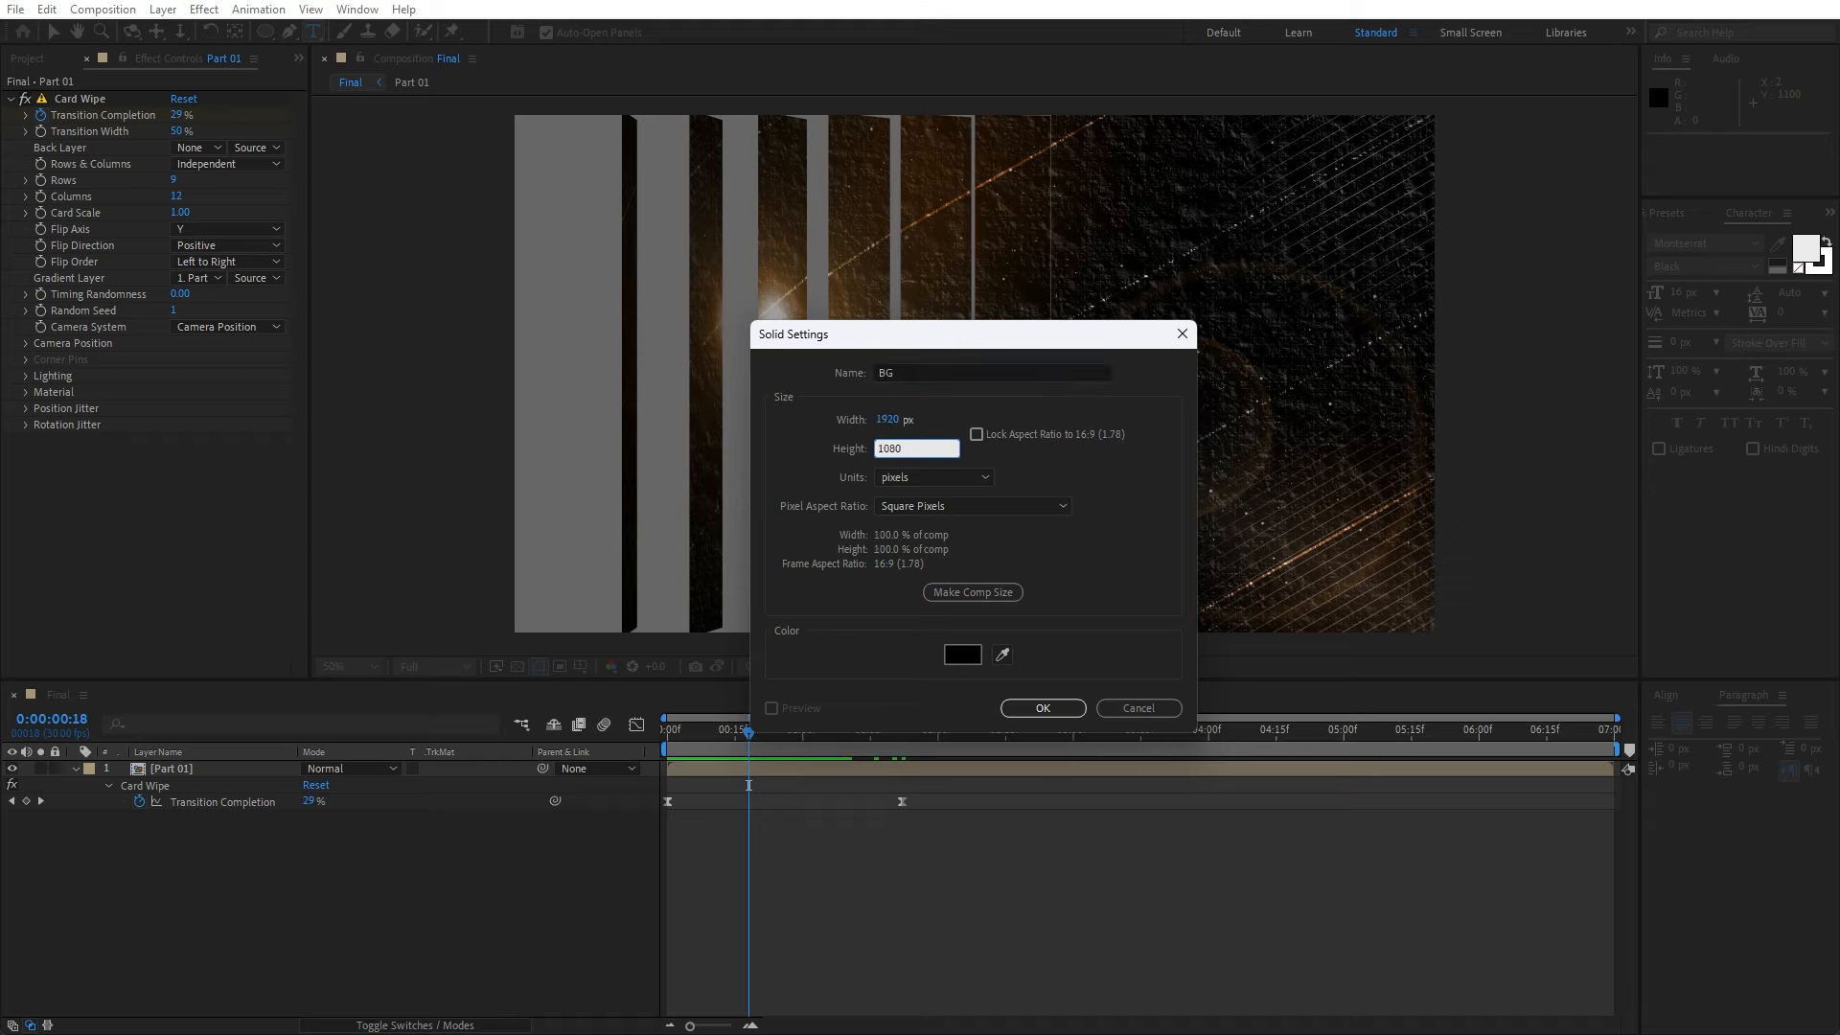
left_click(1043, 708)
- Move the BG solid beneath the Part 01 layer, check the wipe over it, and collapse Part 01's properties
left_click_drag(155, 773, 154, 871)
mouse_move(750, 733)
left_mouse_down()
mouse_move(657, 742)
mouse_move(865, 750)
mouse_move(755, 750)
left_mouse_up()
left_click(182, 770)
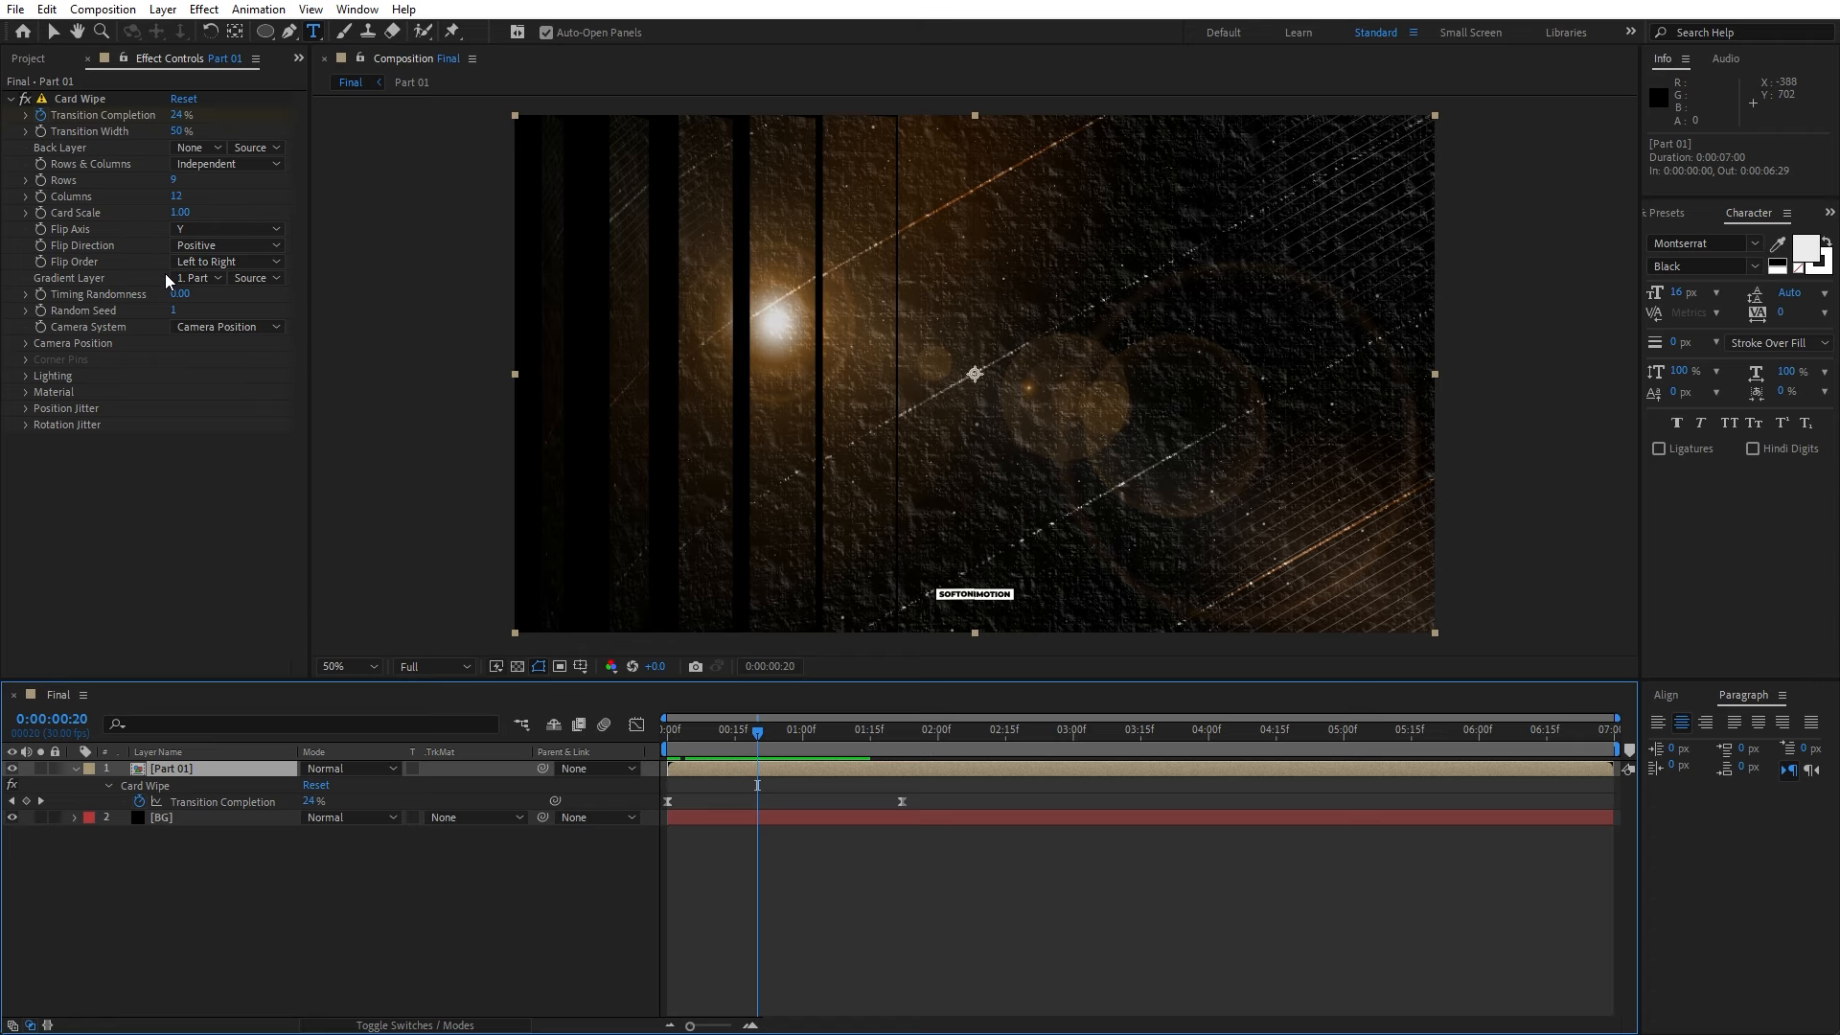
left_click_drag(753, 733, 911, 732)
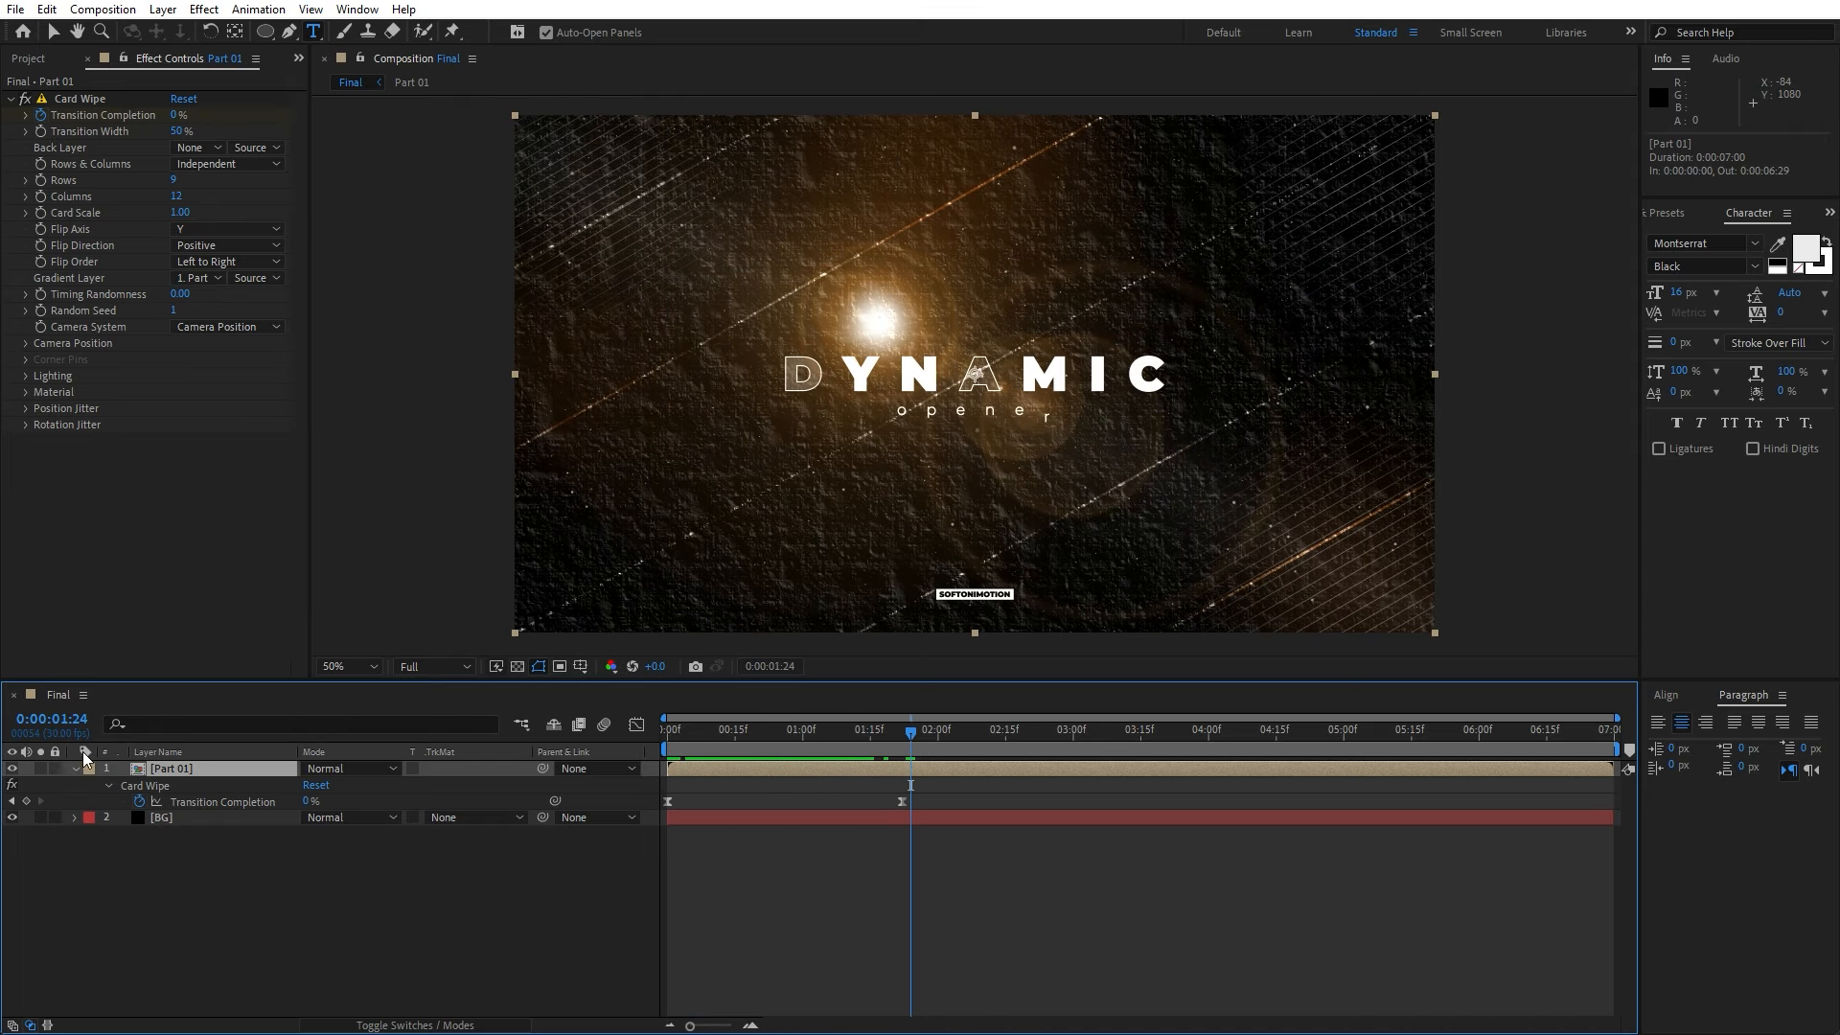
left_click(75, 770)
- Create a black 1920 × 1080 px solid named Venetian Blinds
right_click(153, 887)
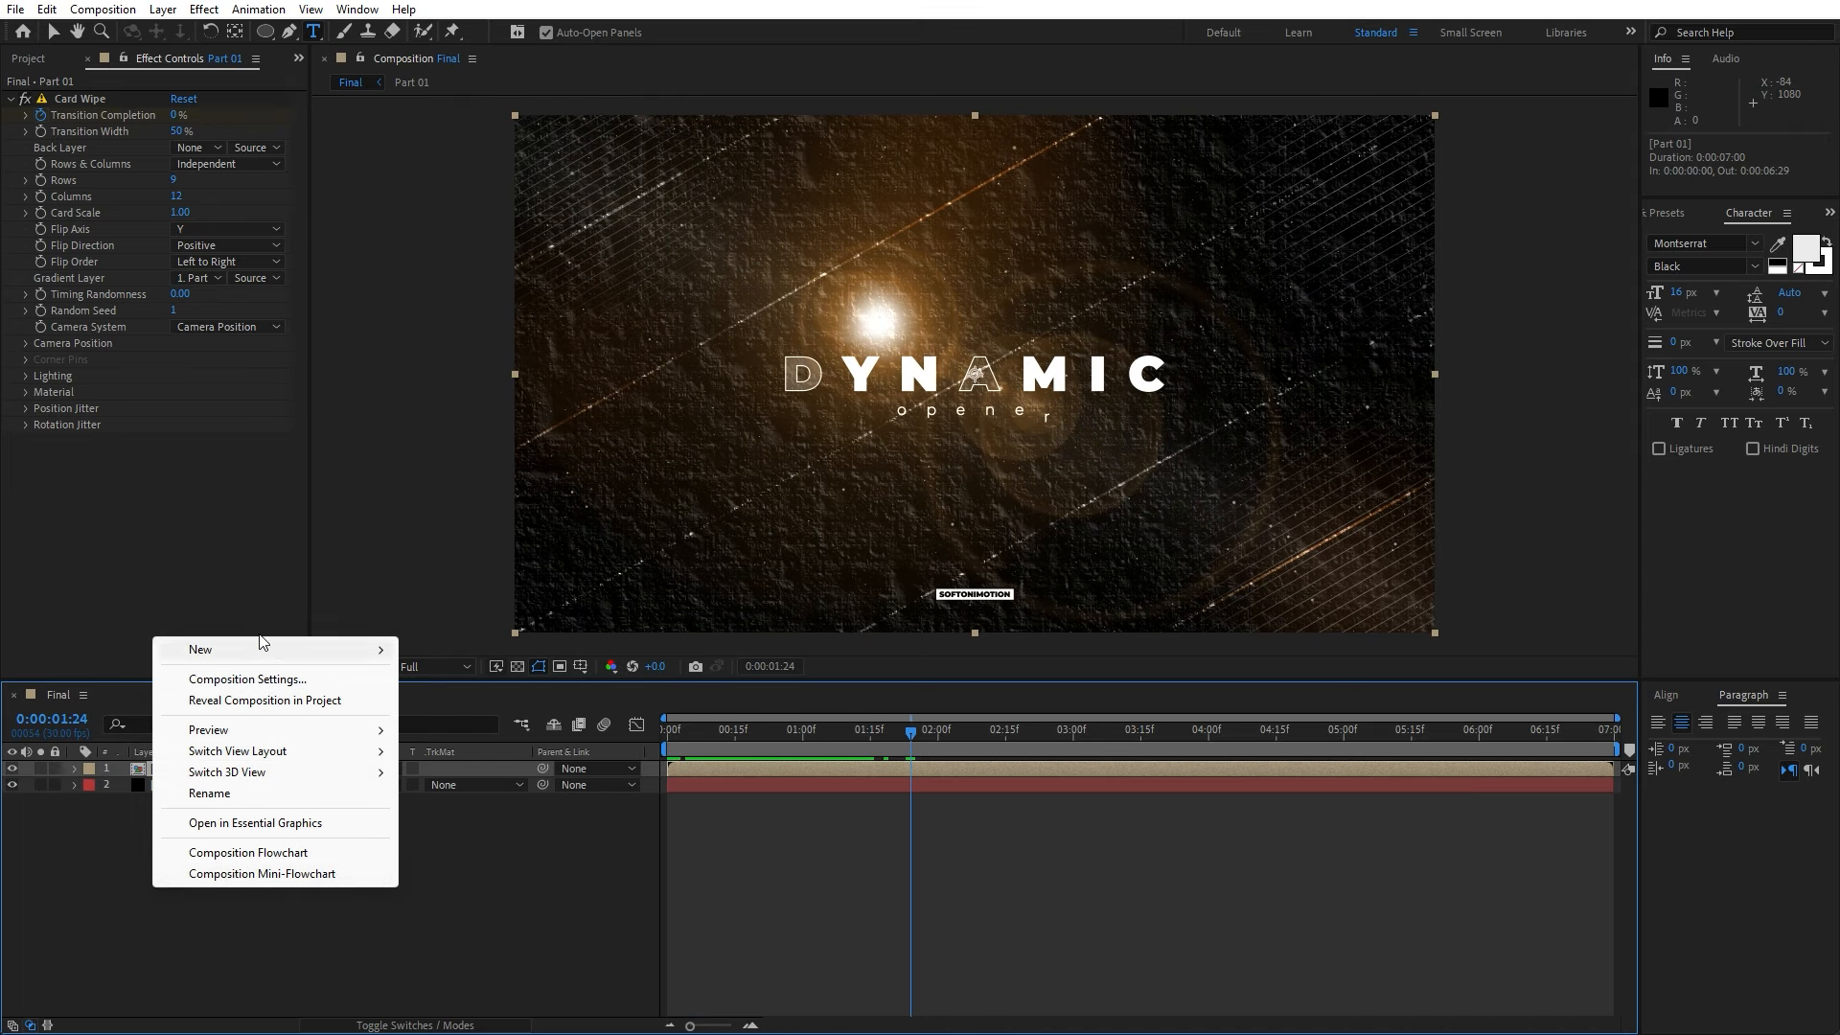
mouse_move(255, 646)
left_click(516, 703)
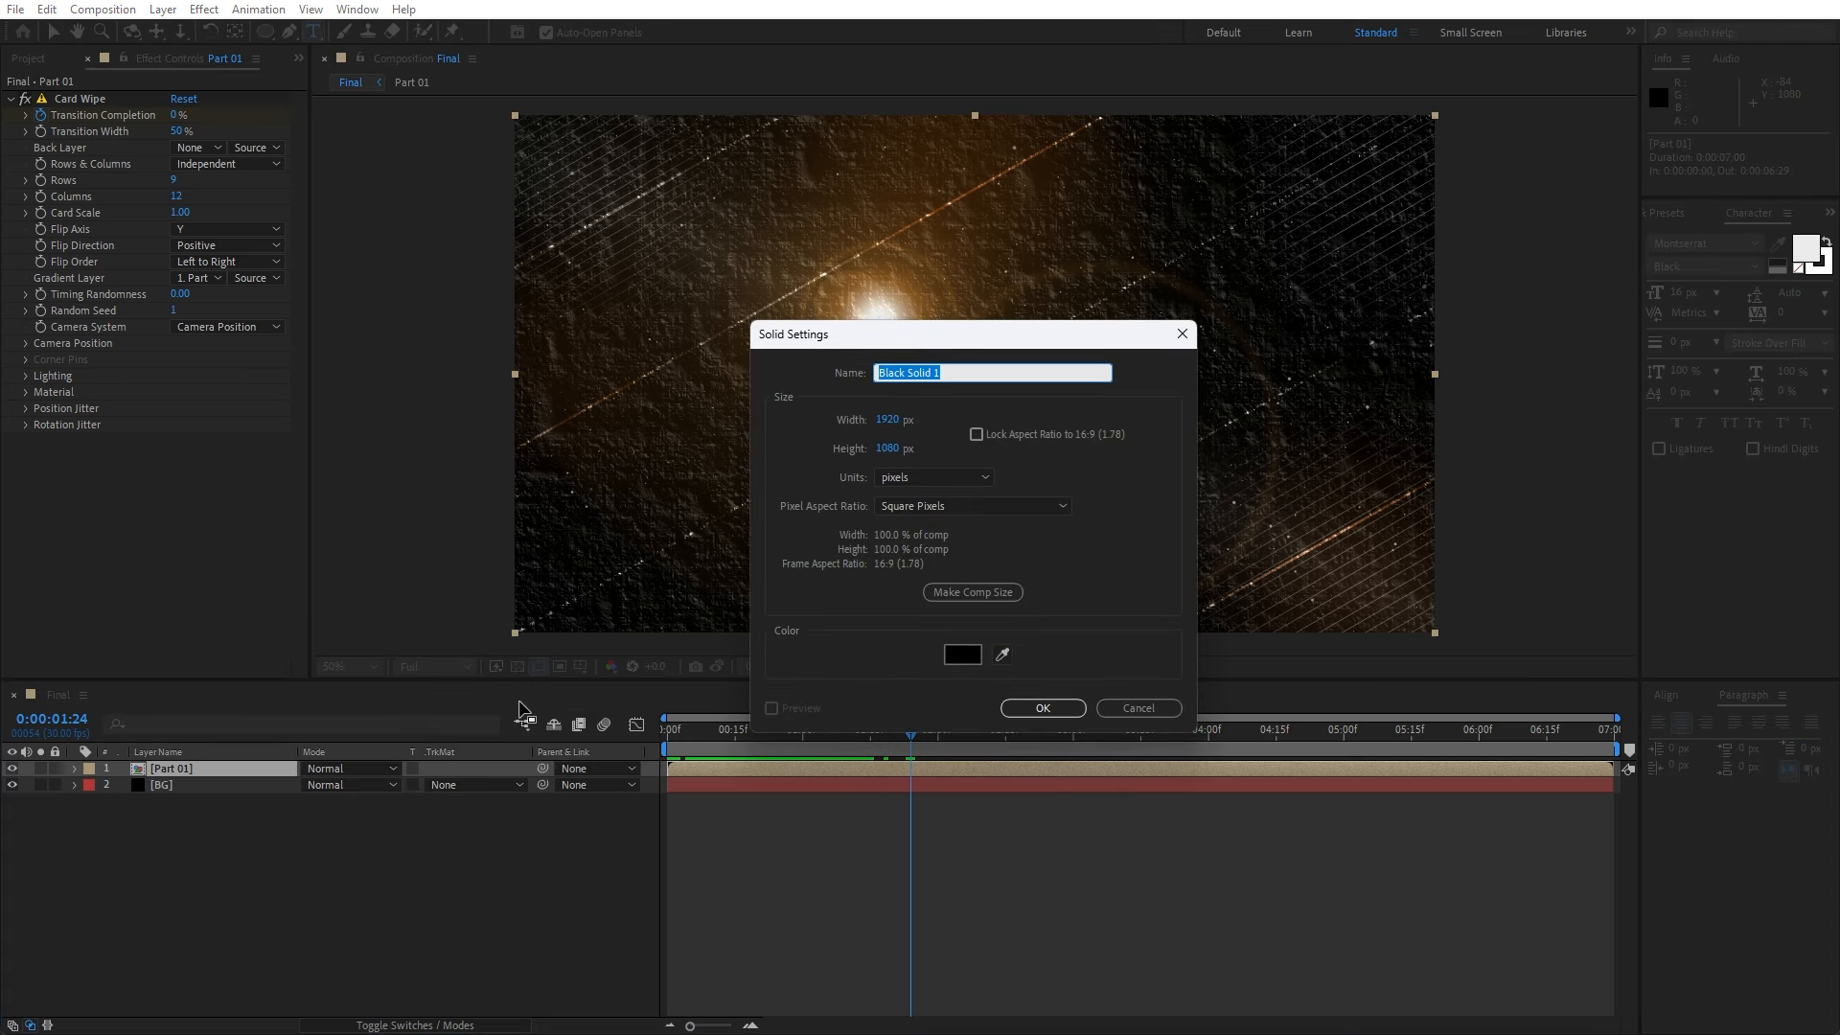
type("Venetian Blinds")
left_click(1043, 708)
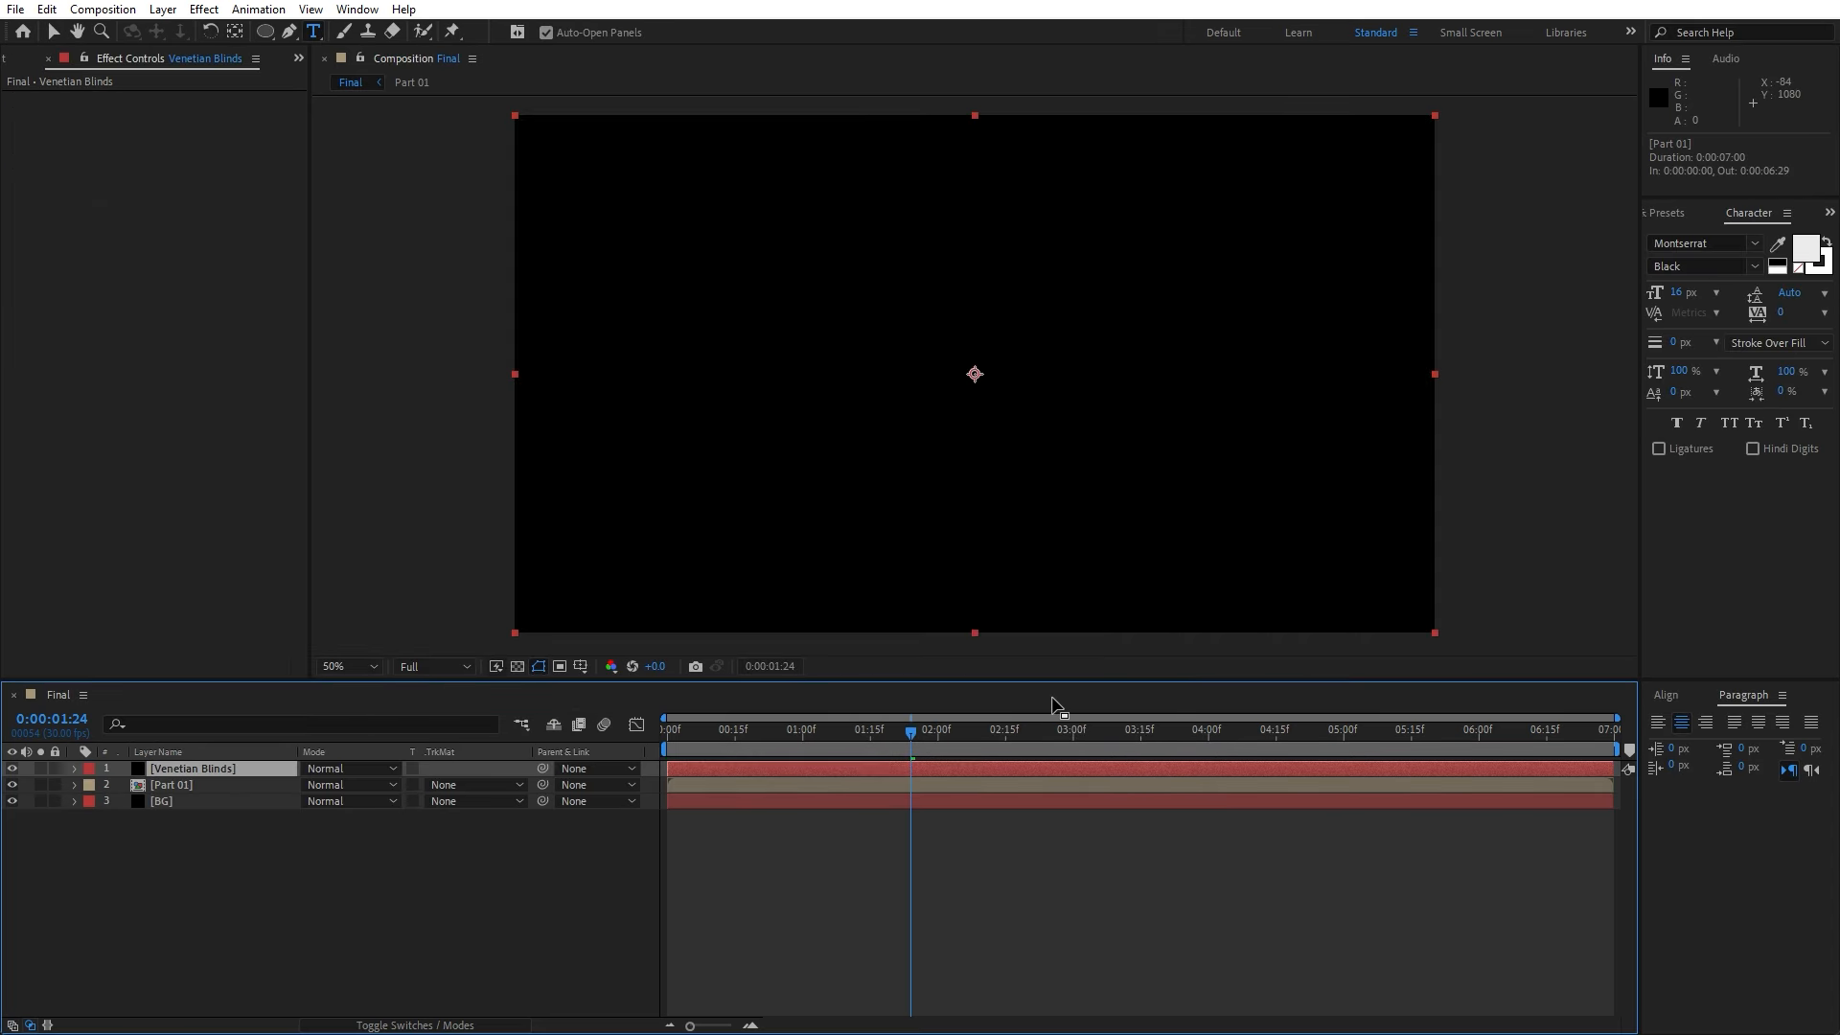
- Find the Fill and Venetian Blinds effects and apply both to the Venetian Blinds solid
left_click(1672, 217)
left_click(1748, 231)
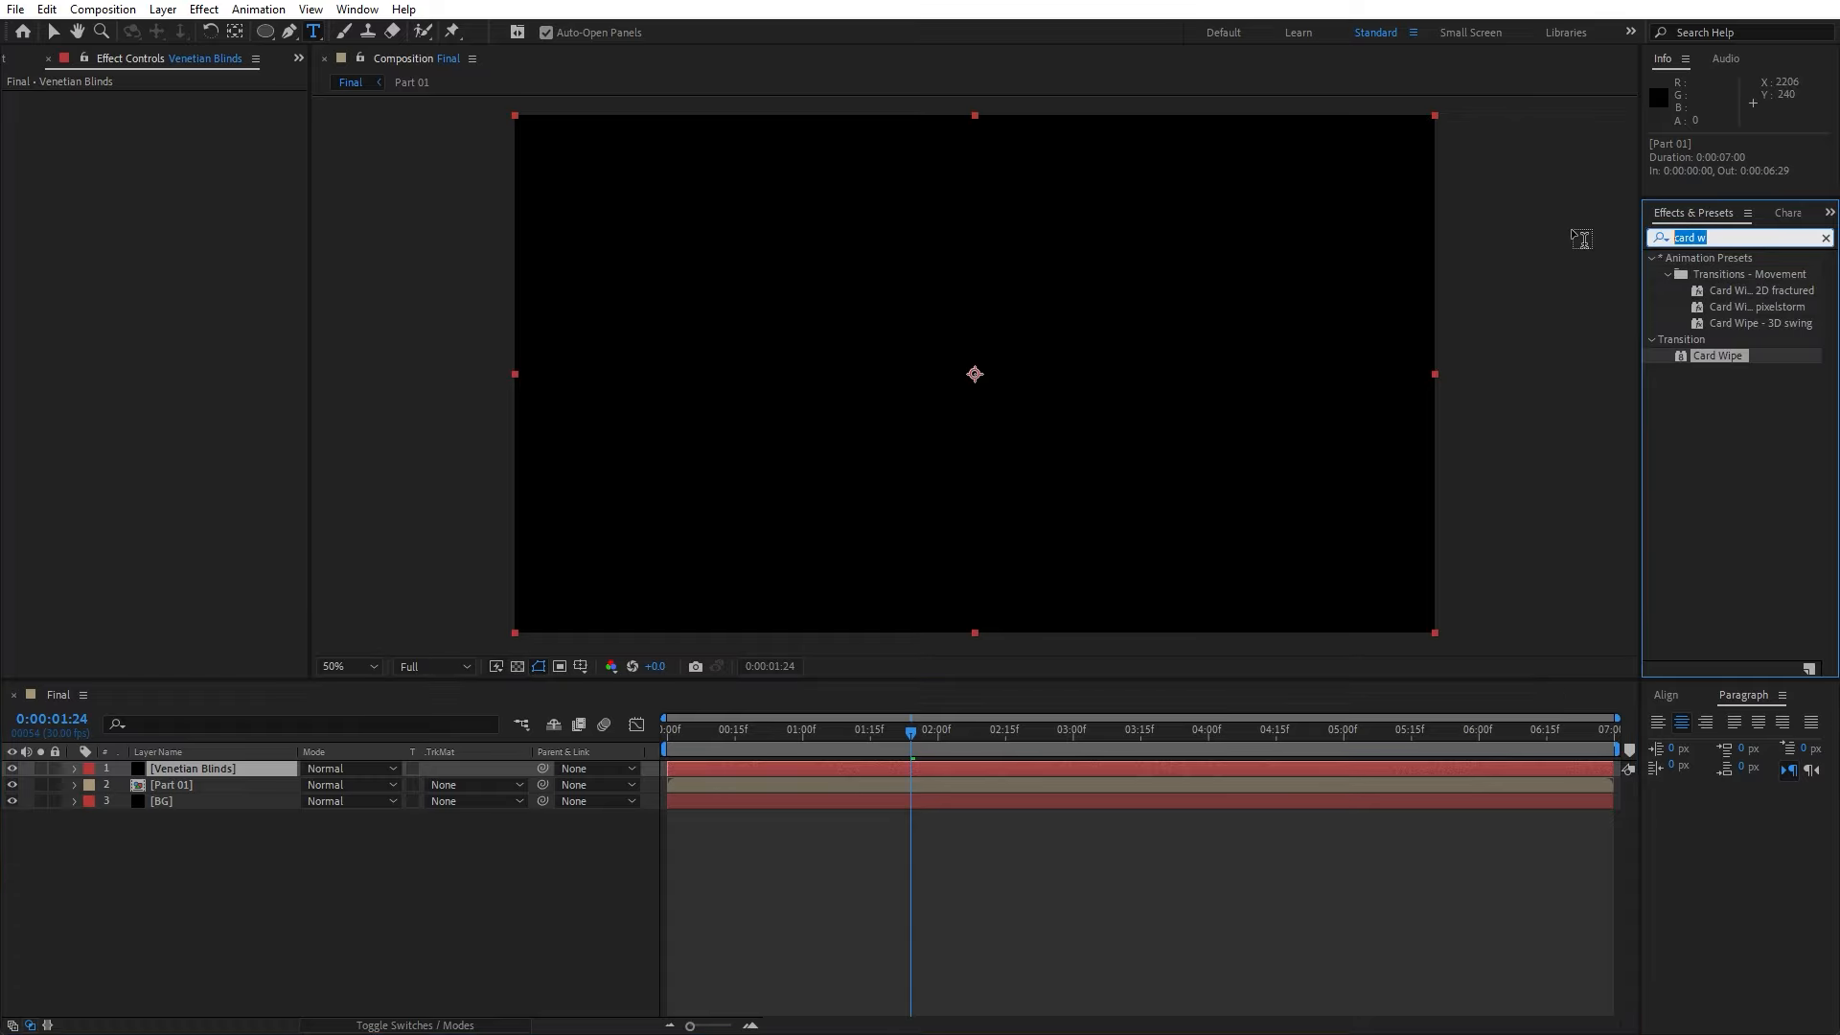
type("fill")
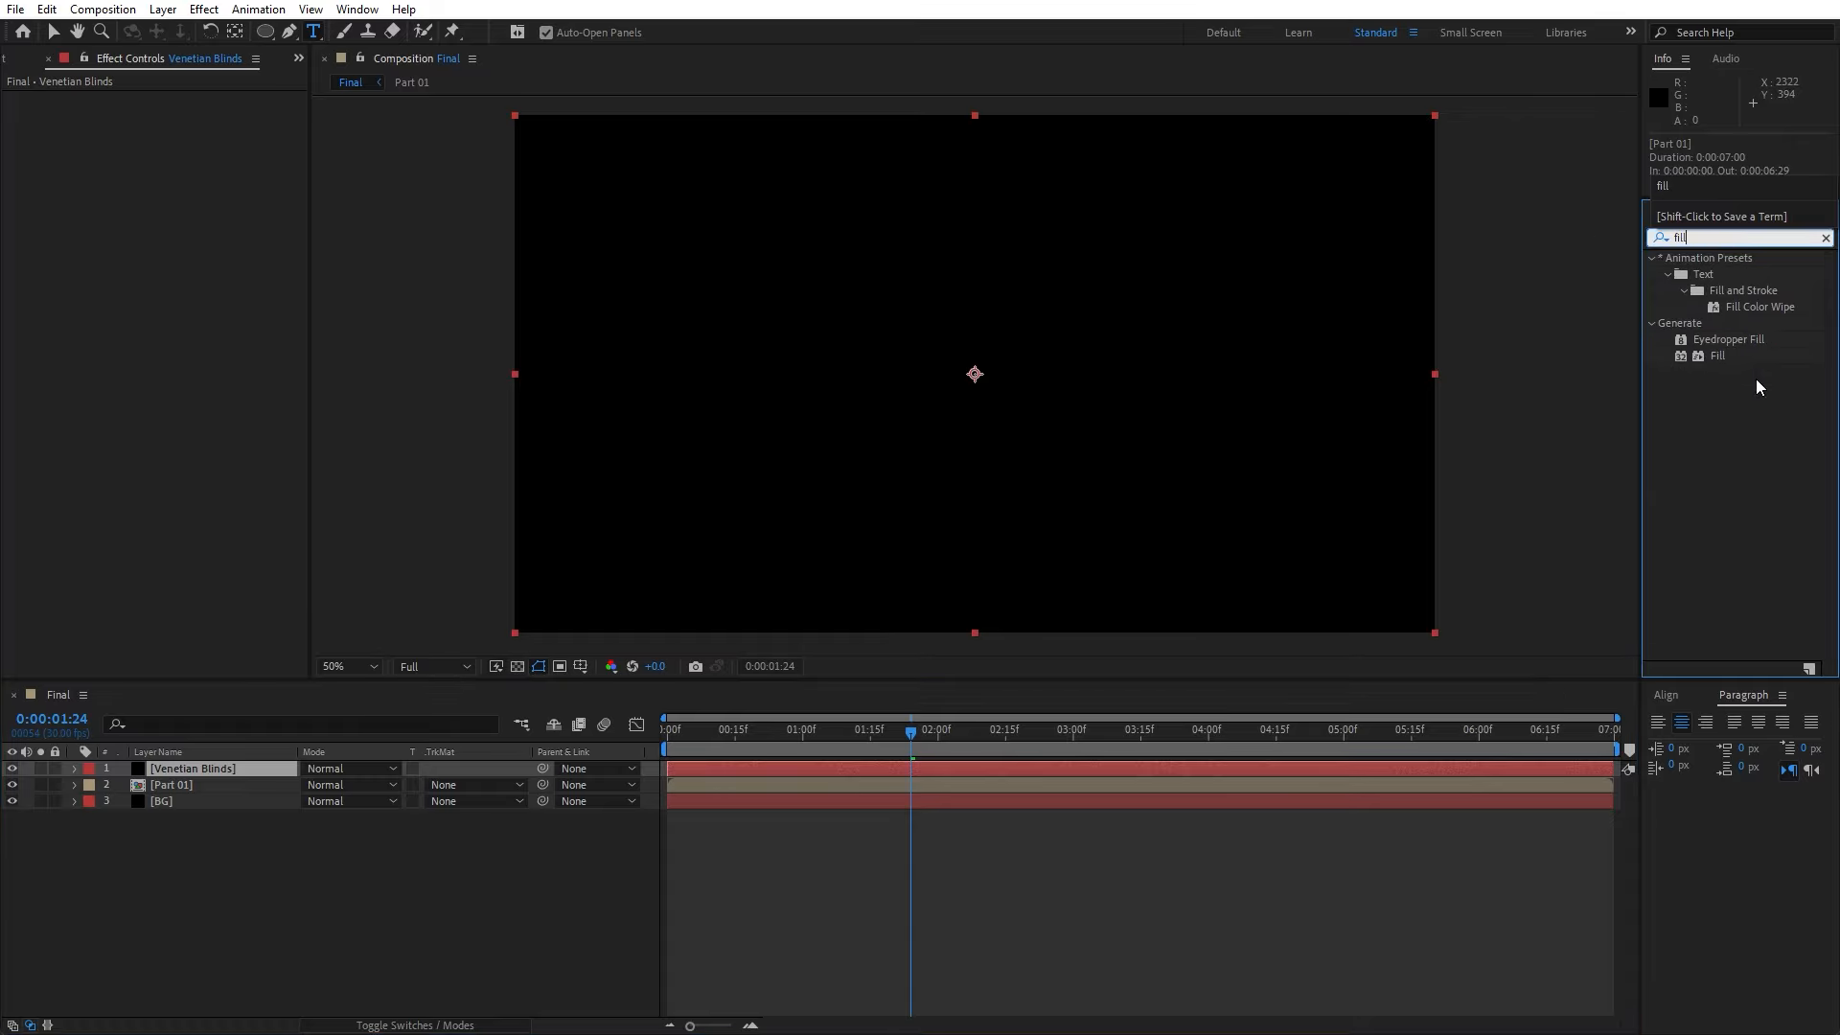
left_click_drag(1717, 356, 249, 766)
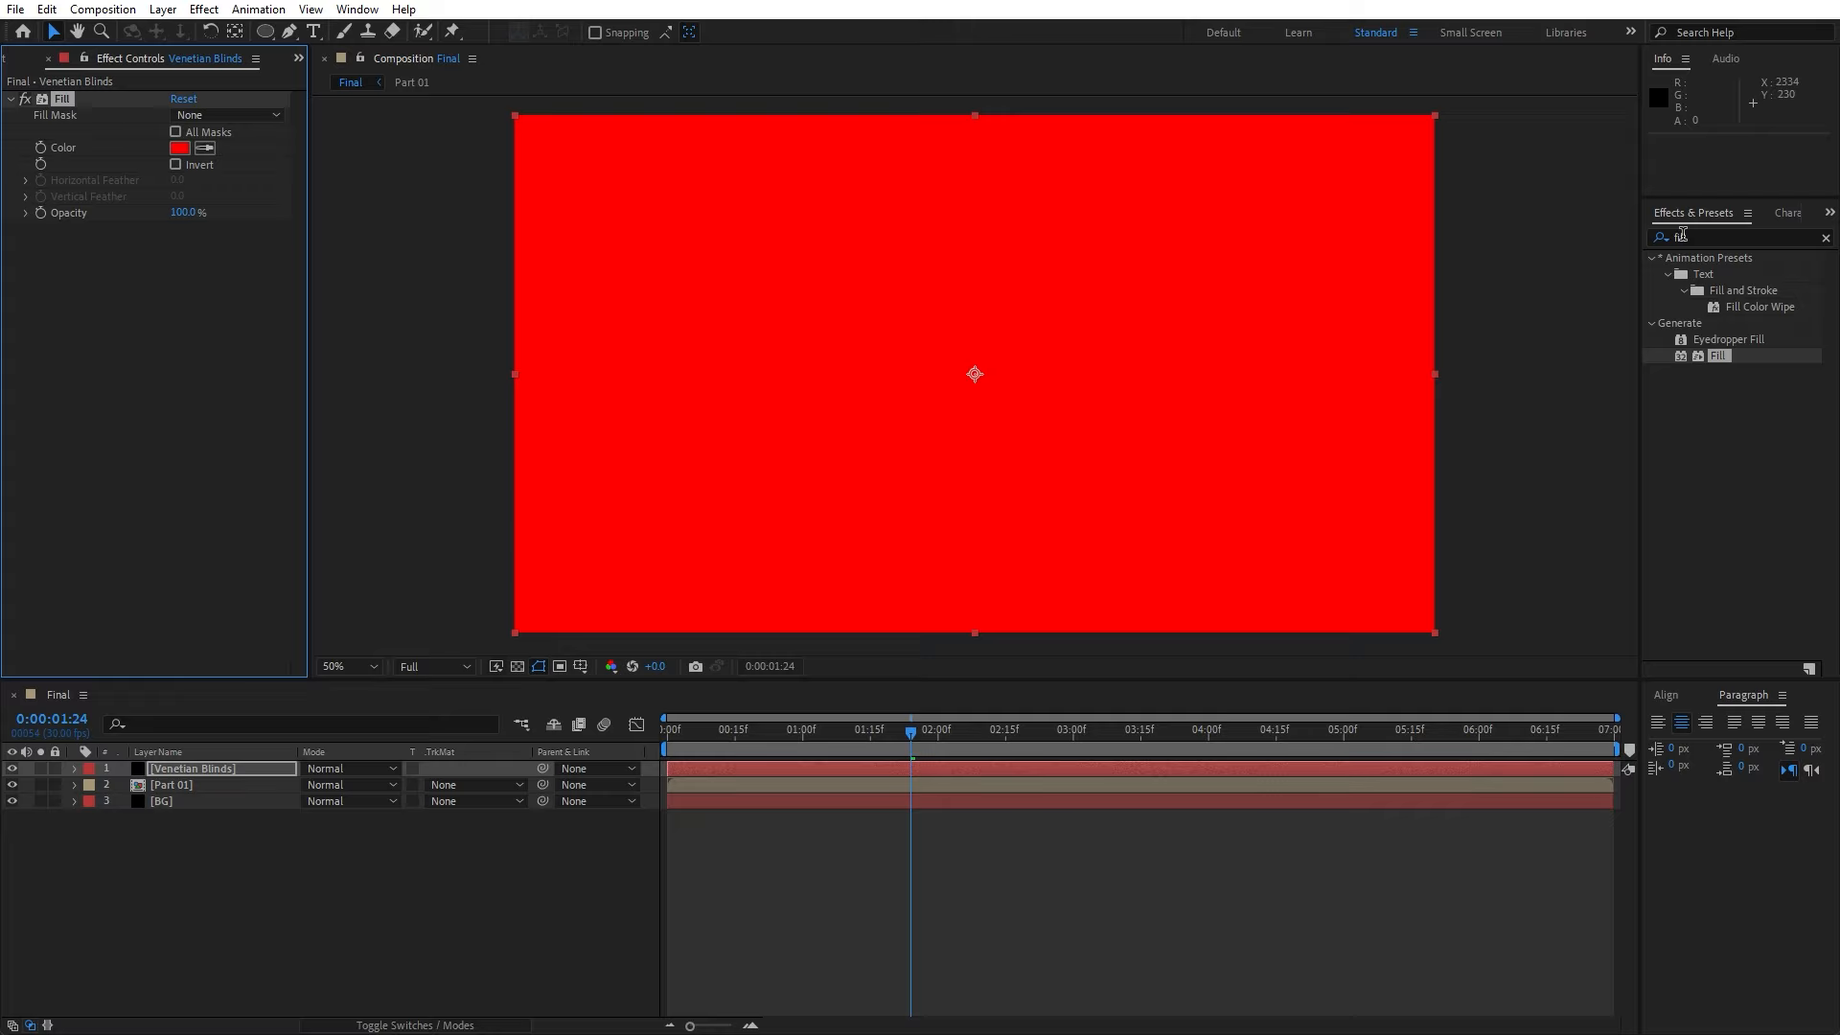
left_click(1682, 235)
type("venet")
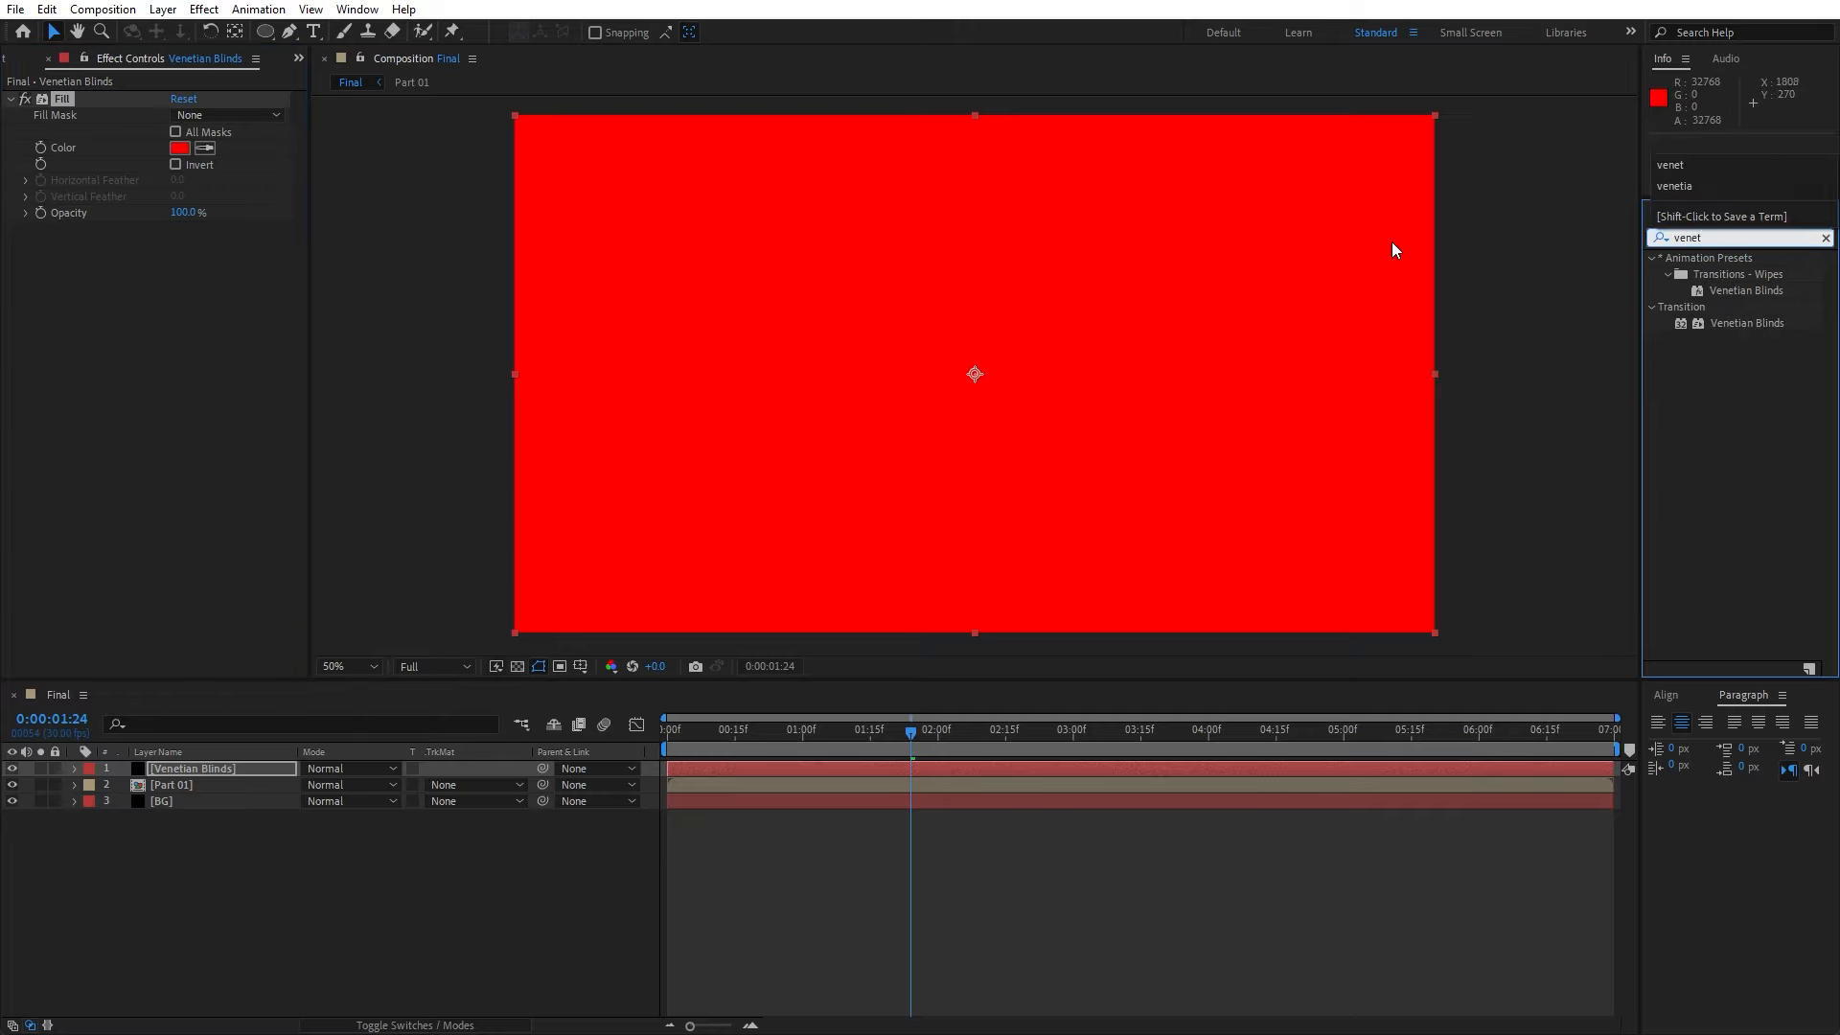
left_click_drag(1737, 324, 168, 313)
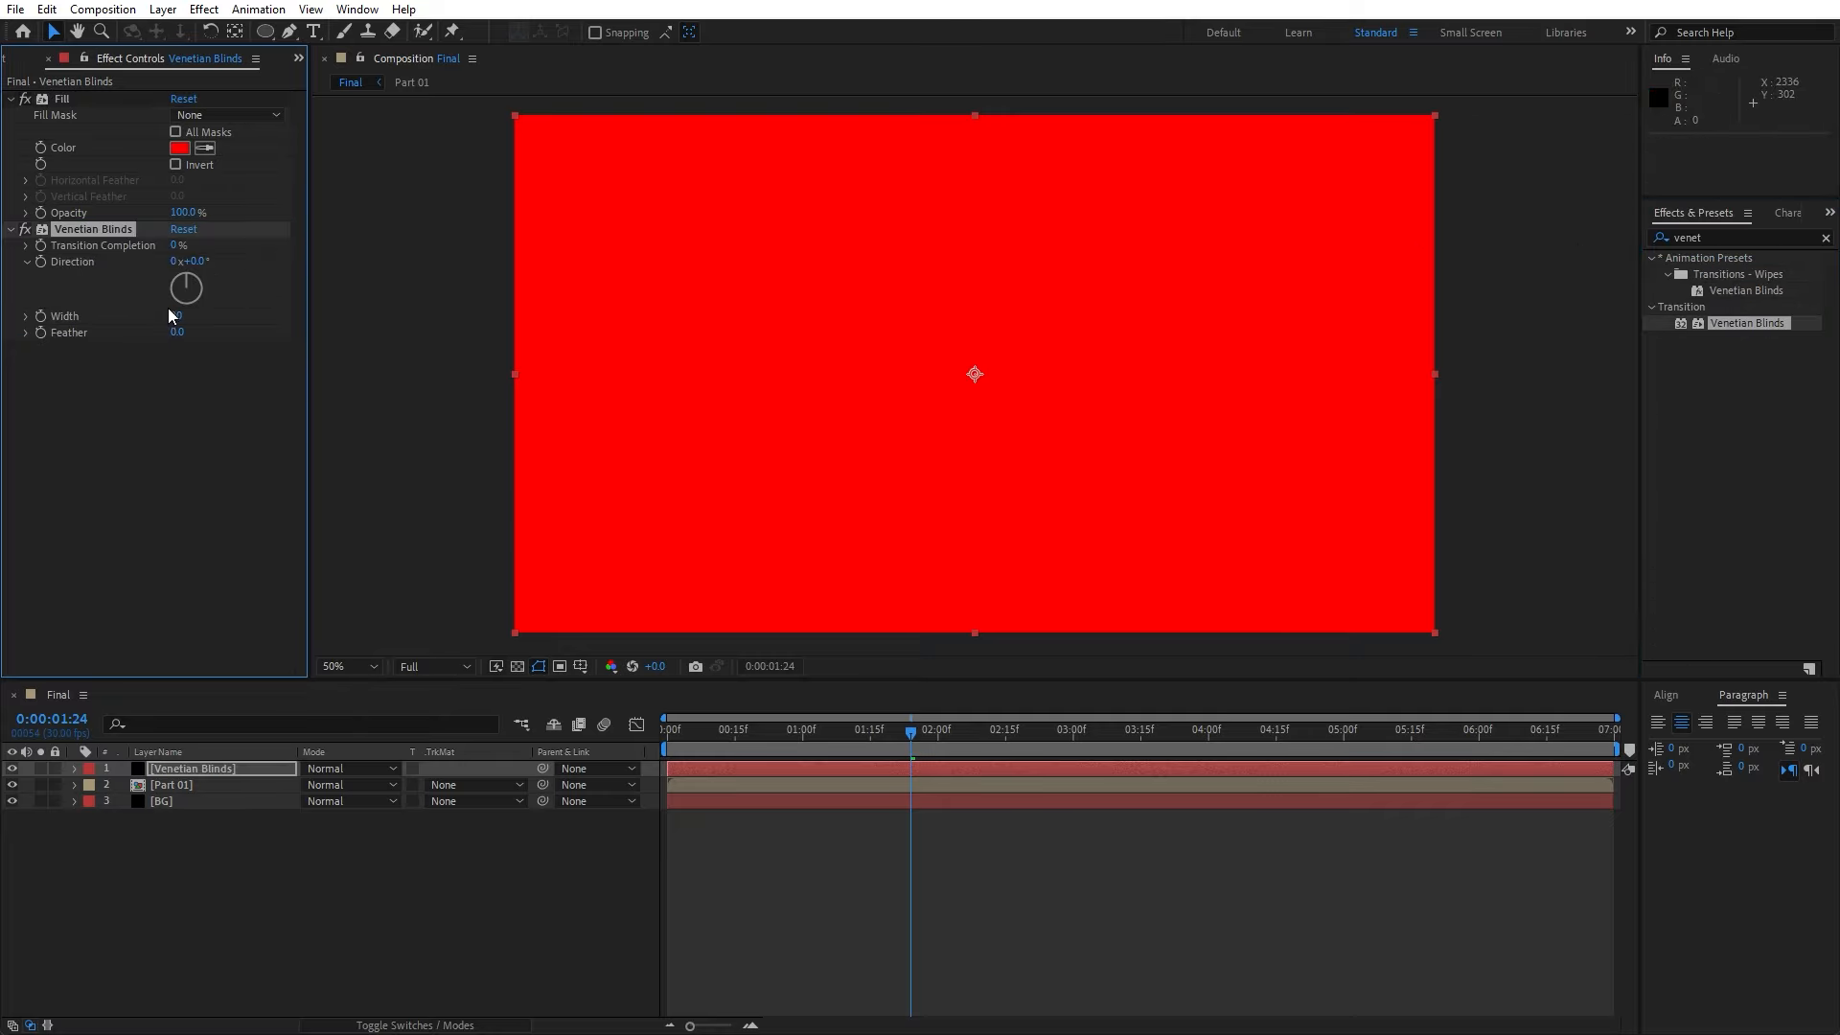
- Set the Venetian Blinds effect's Transition Completion to 60%, Direction to 60° and Width to 600
left_click(176, 245)
key("Return")
left_click(192, 260)
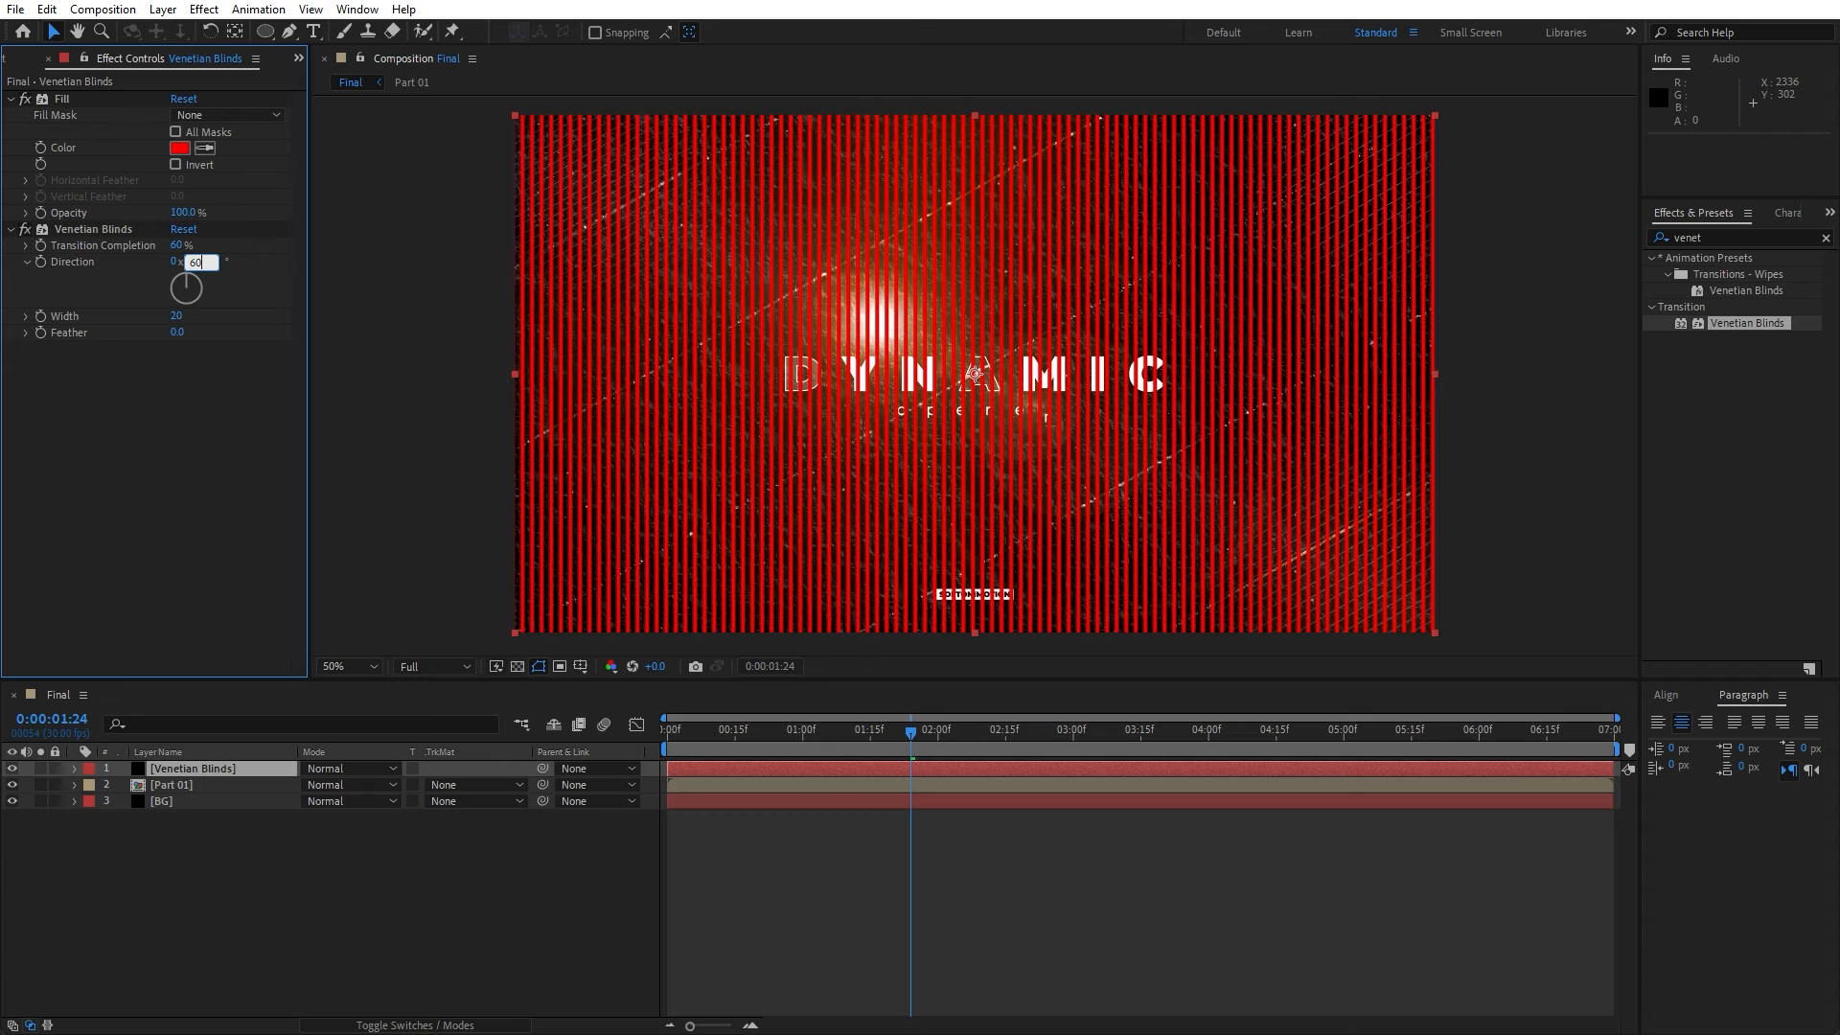
left_click(197, 465)
left_click(175, 316)
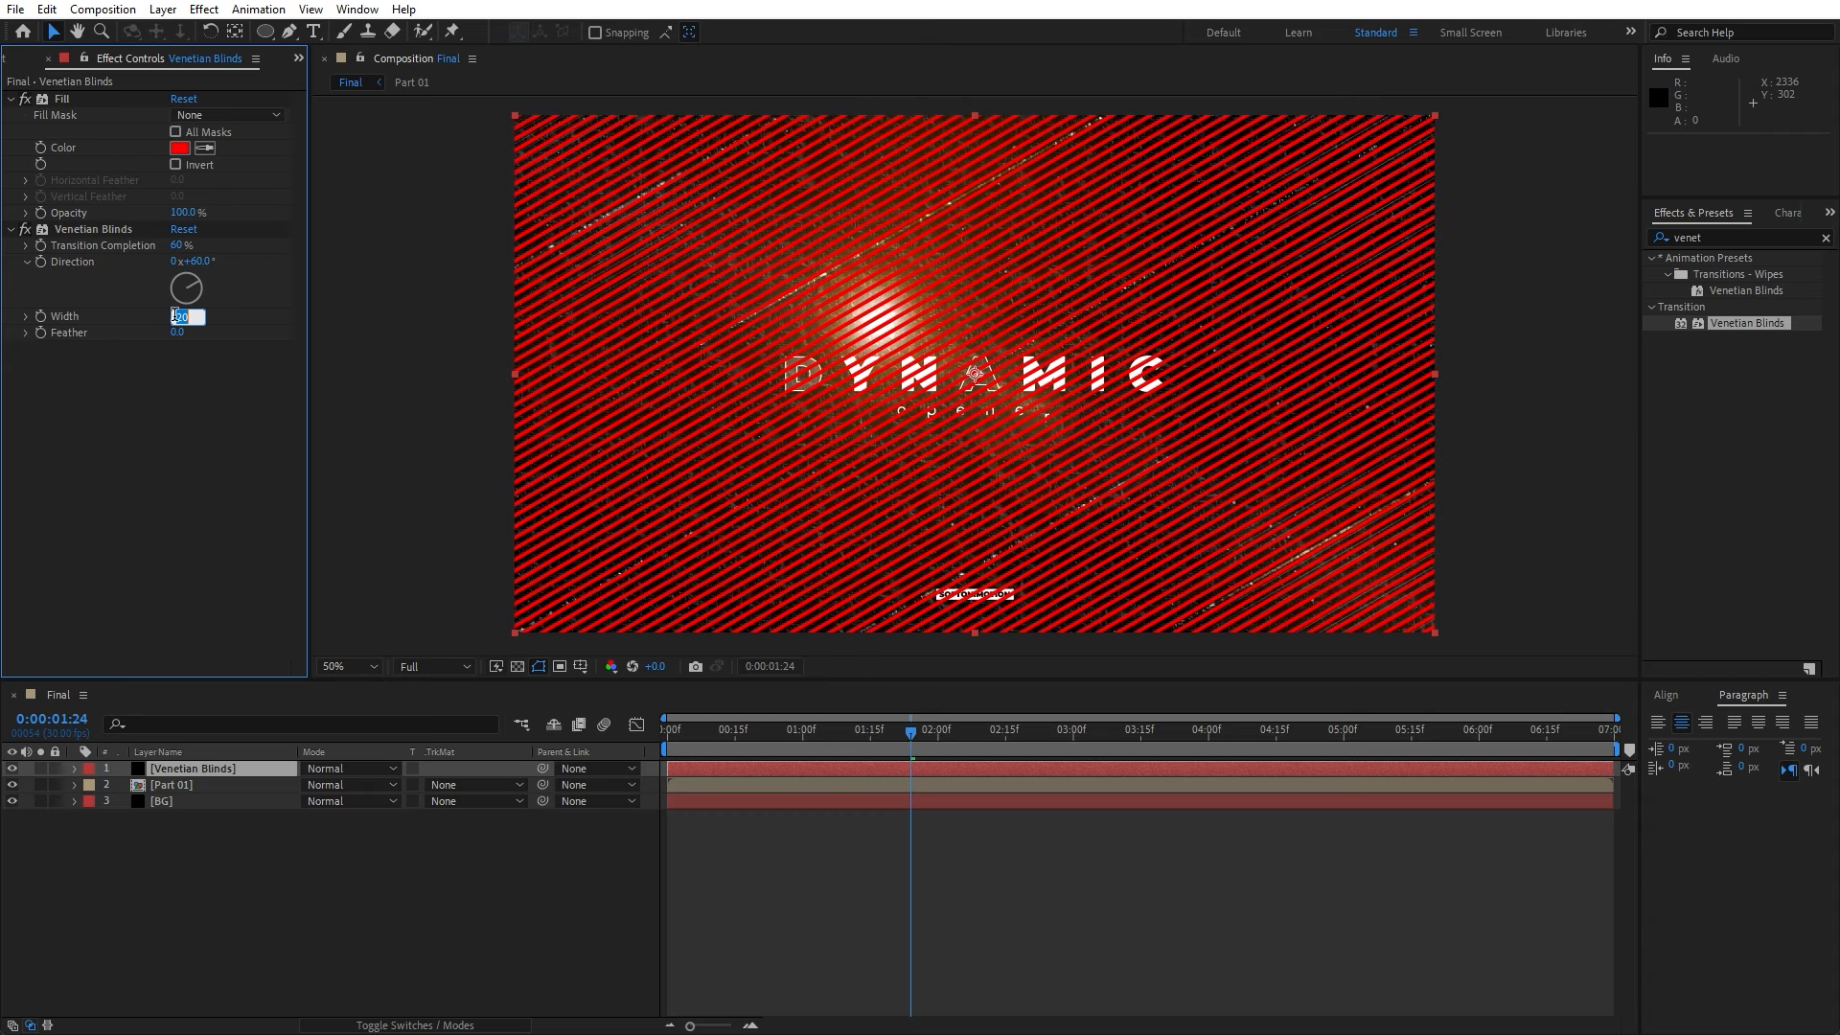
type("600")
left_click(292, 419)
- Set the Fill color to orange FF6600 and the Venetian Blinds layer's blending mode to Overlay
left_click(179, 148)
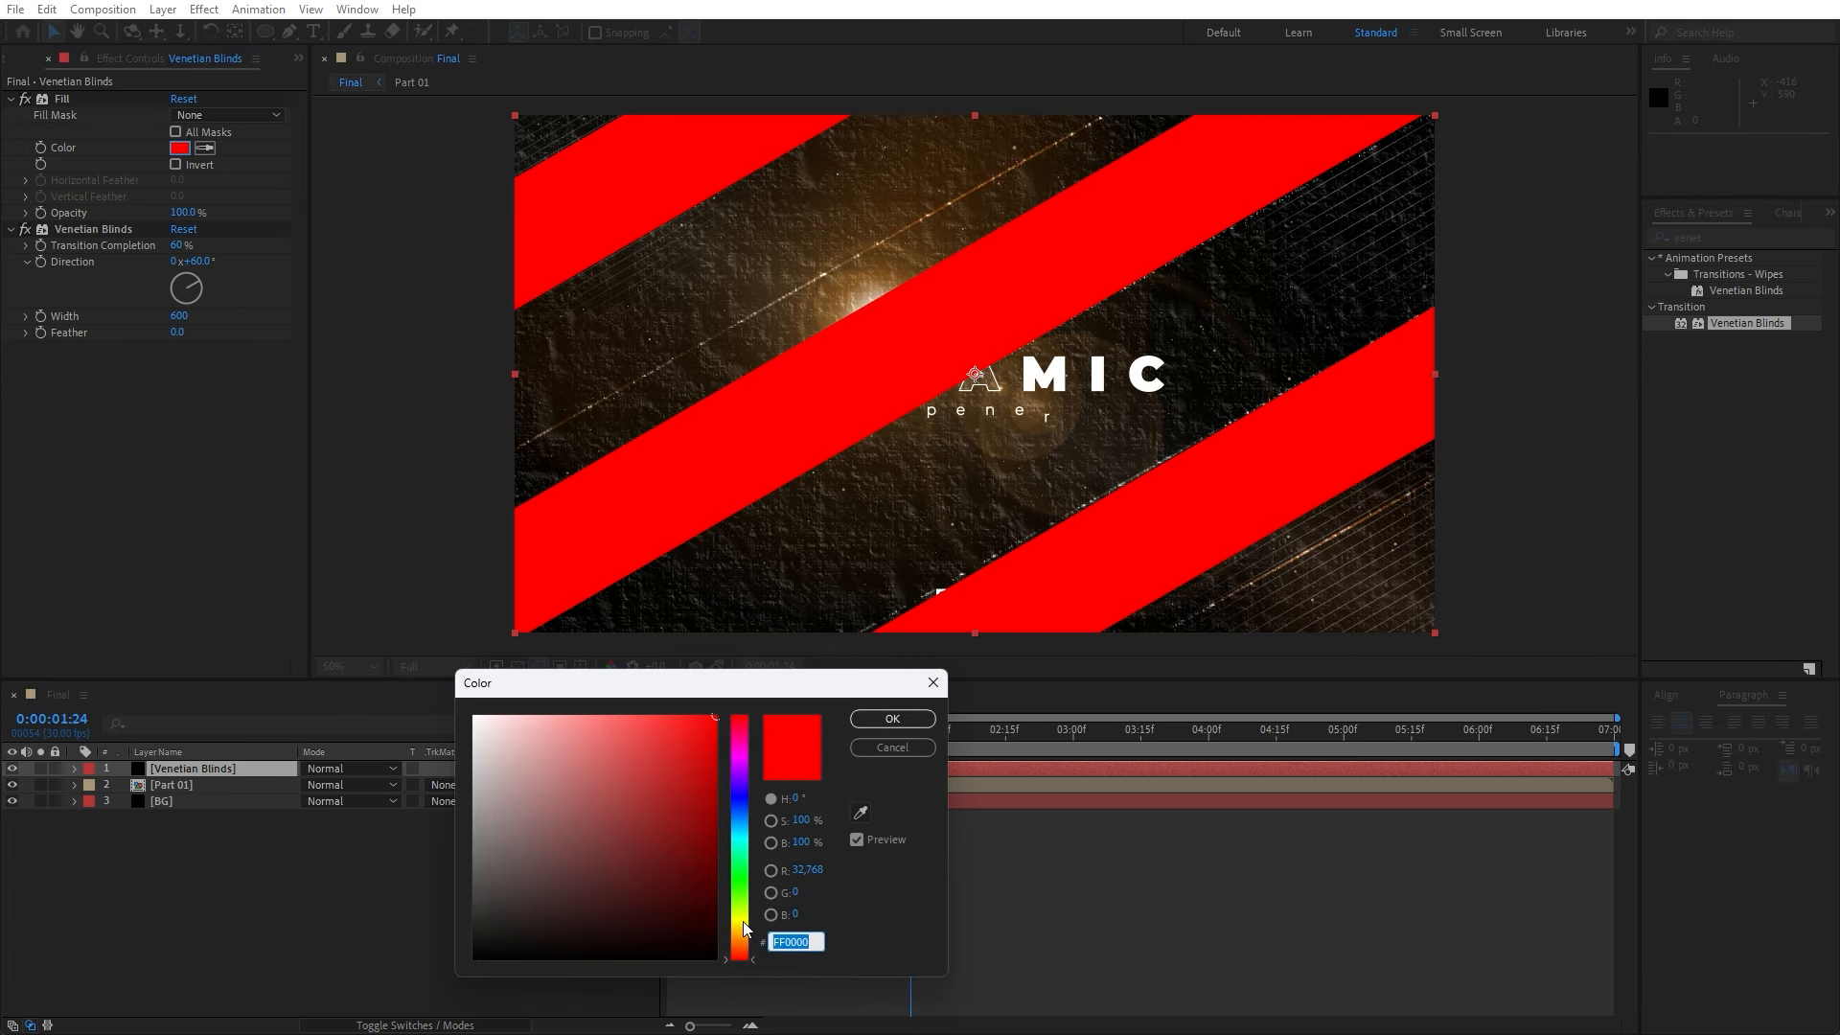
left_click_drag(743, 922, 743, 943)
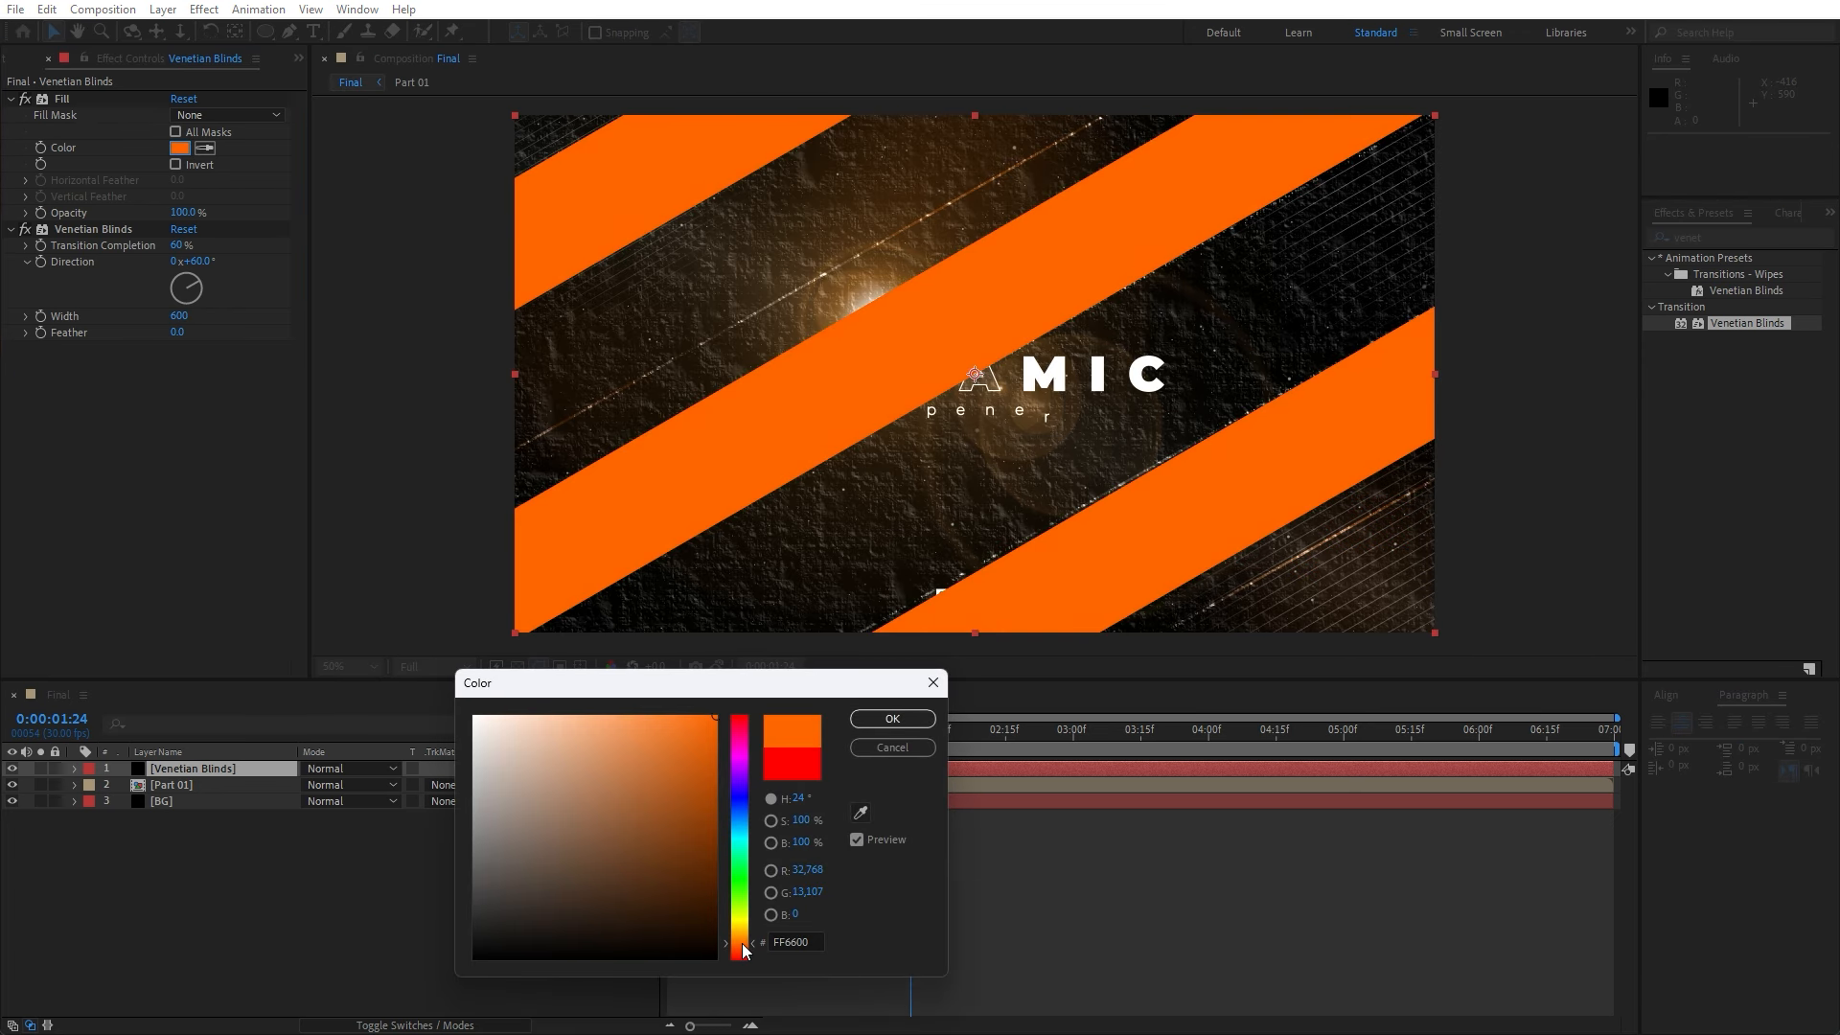
left_click(892, 720)
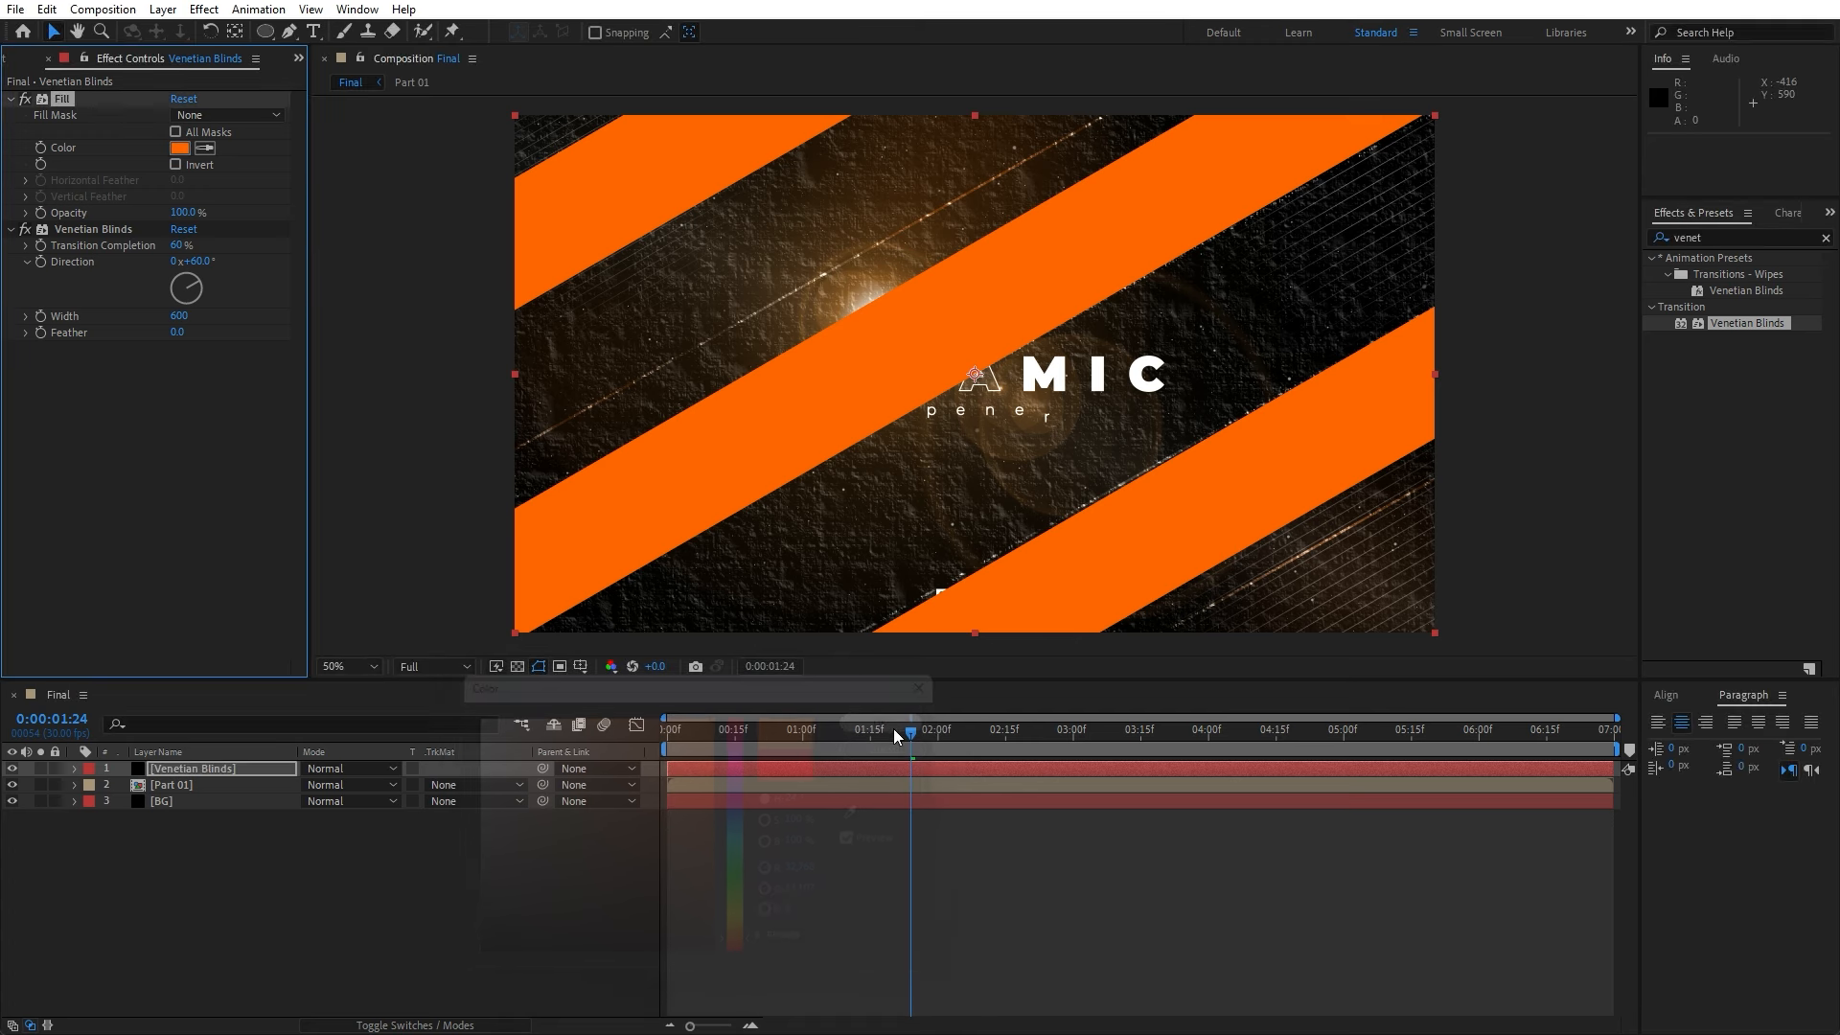
left_click(326, 768)
left_click(416, 544)
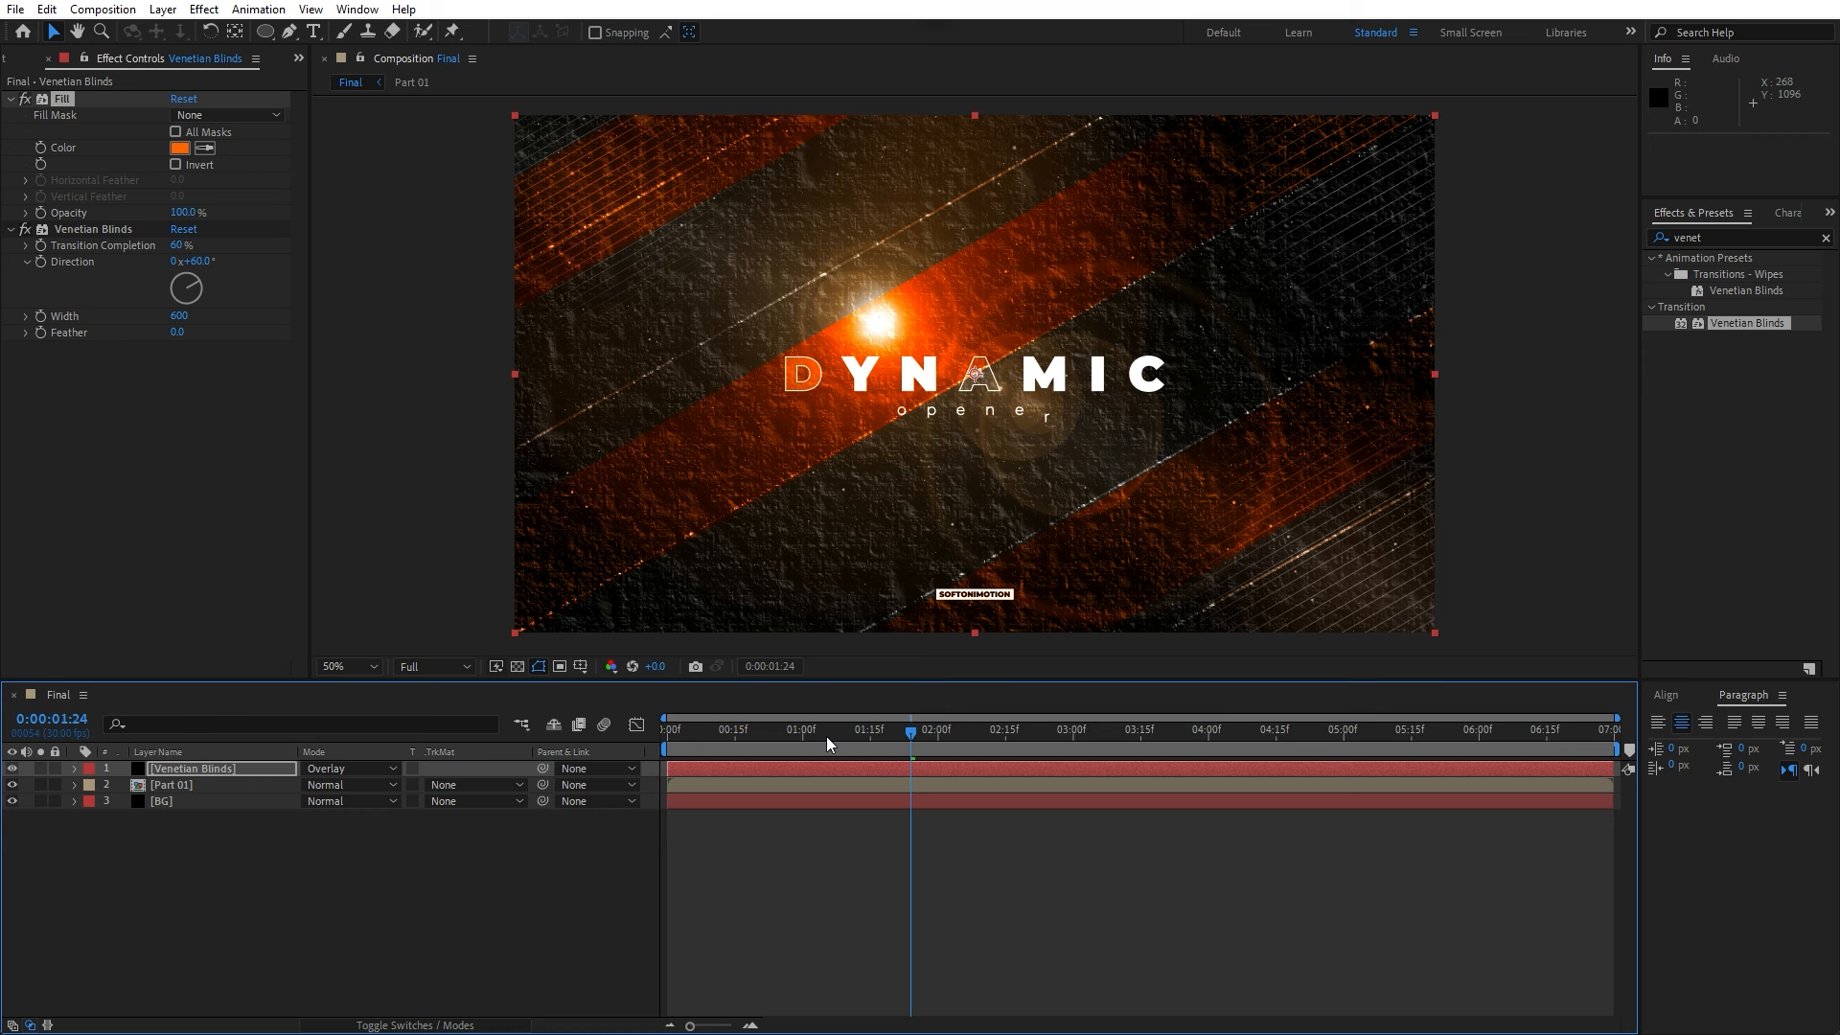
- Add an adjustment layer above the Venetian Blinds layer and rename it Invert
left_click_drag(826, 736, 883, 739)
key("space")
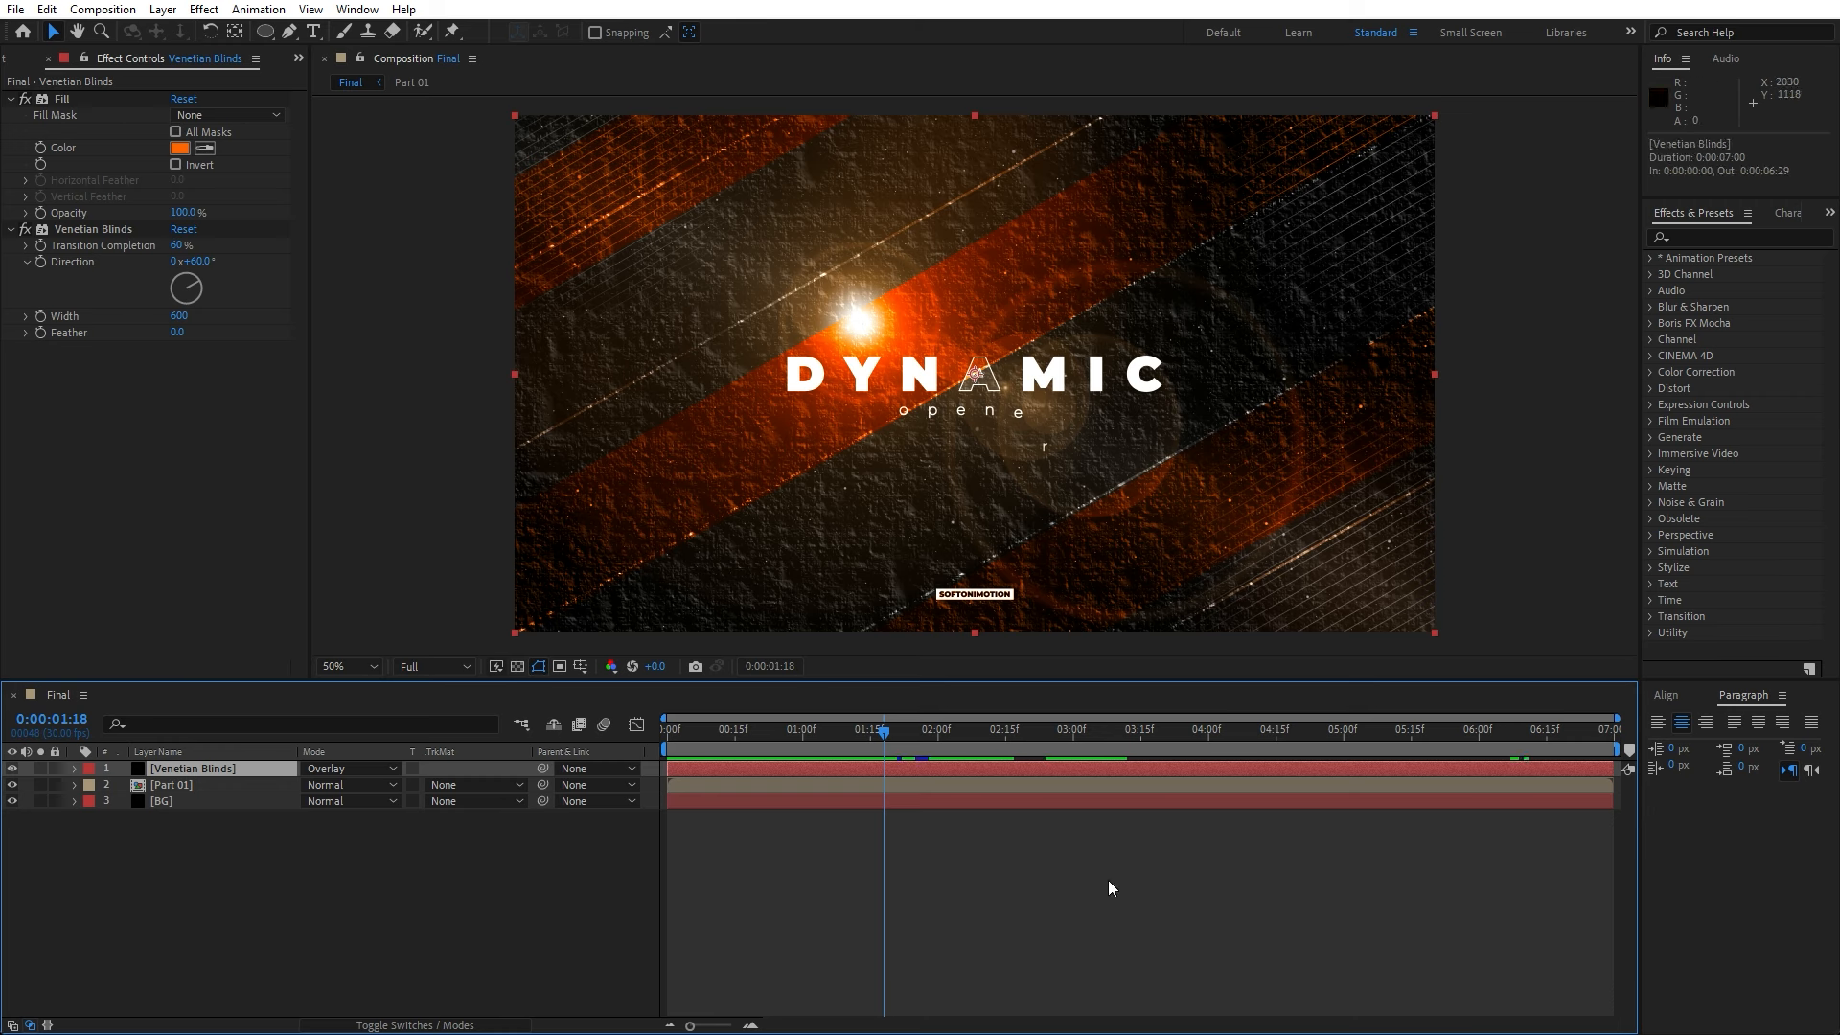
right_click(315, 909)
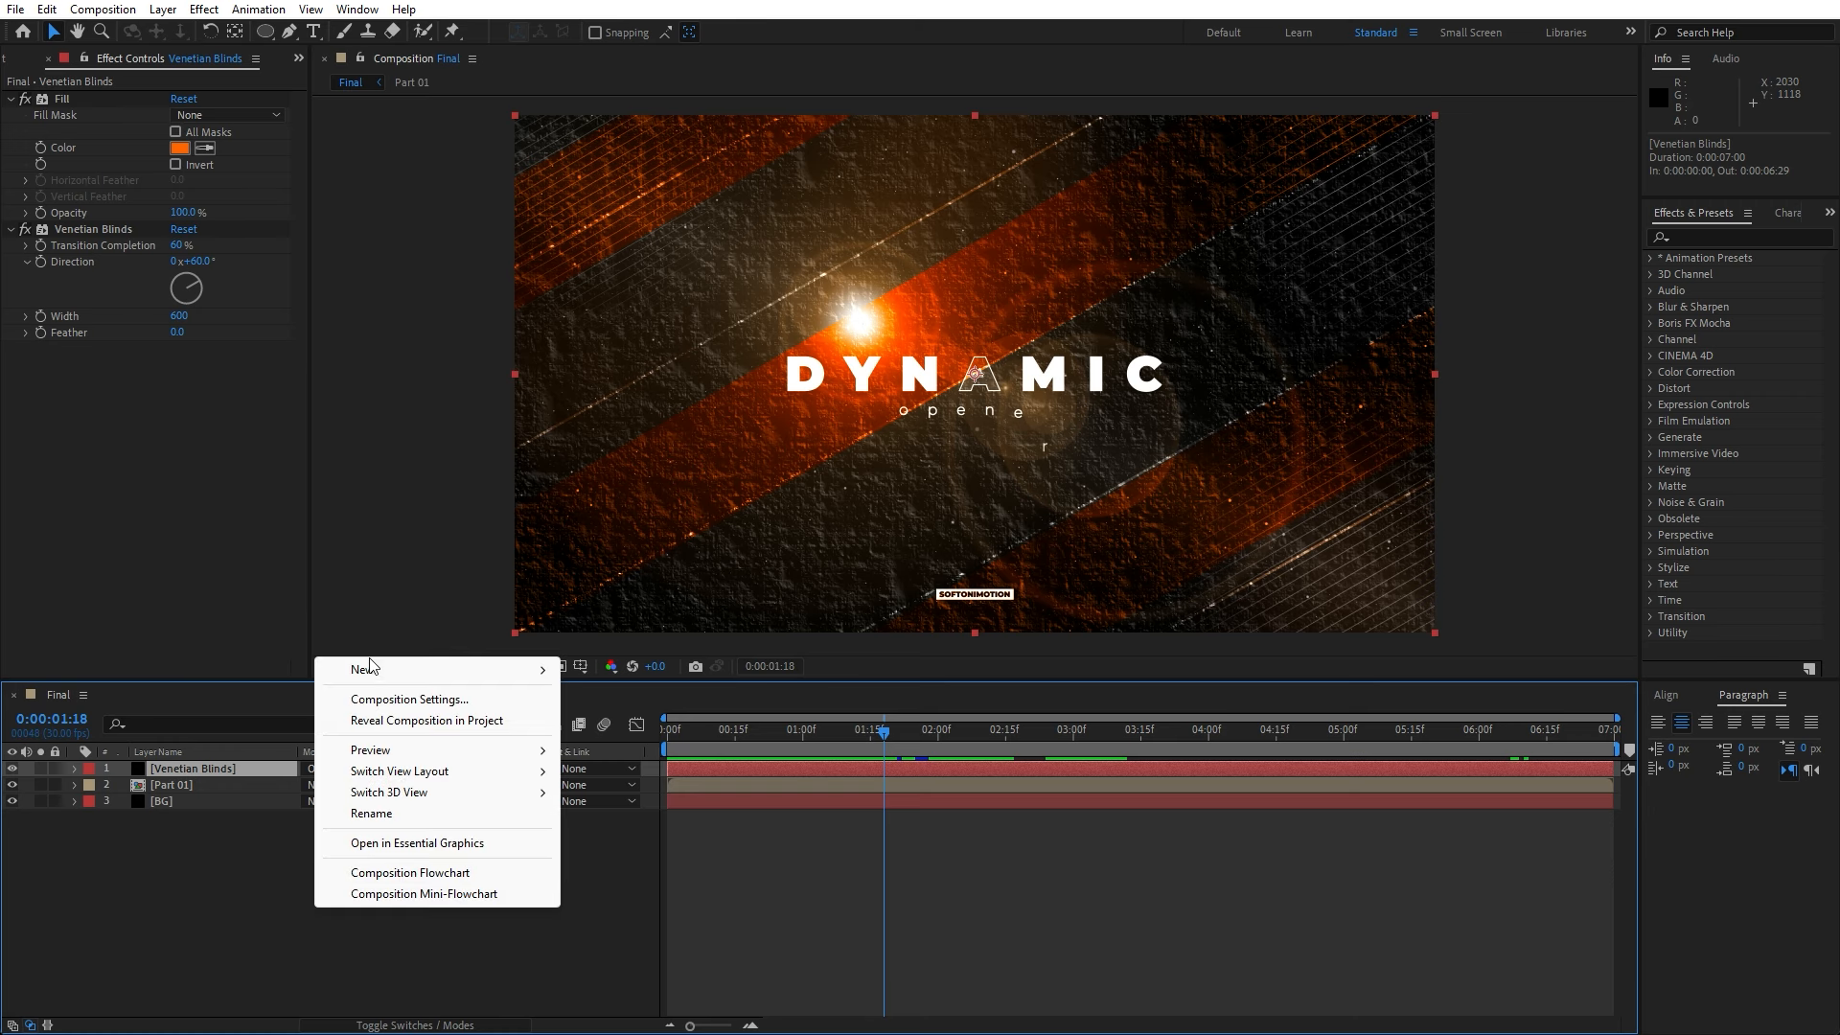
mouse_move(364, 668)
left_click(673, 826)
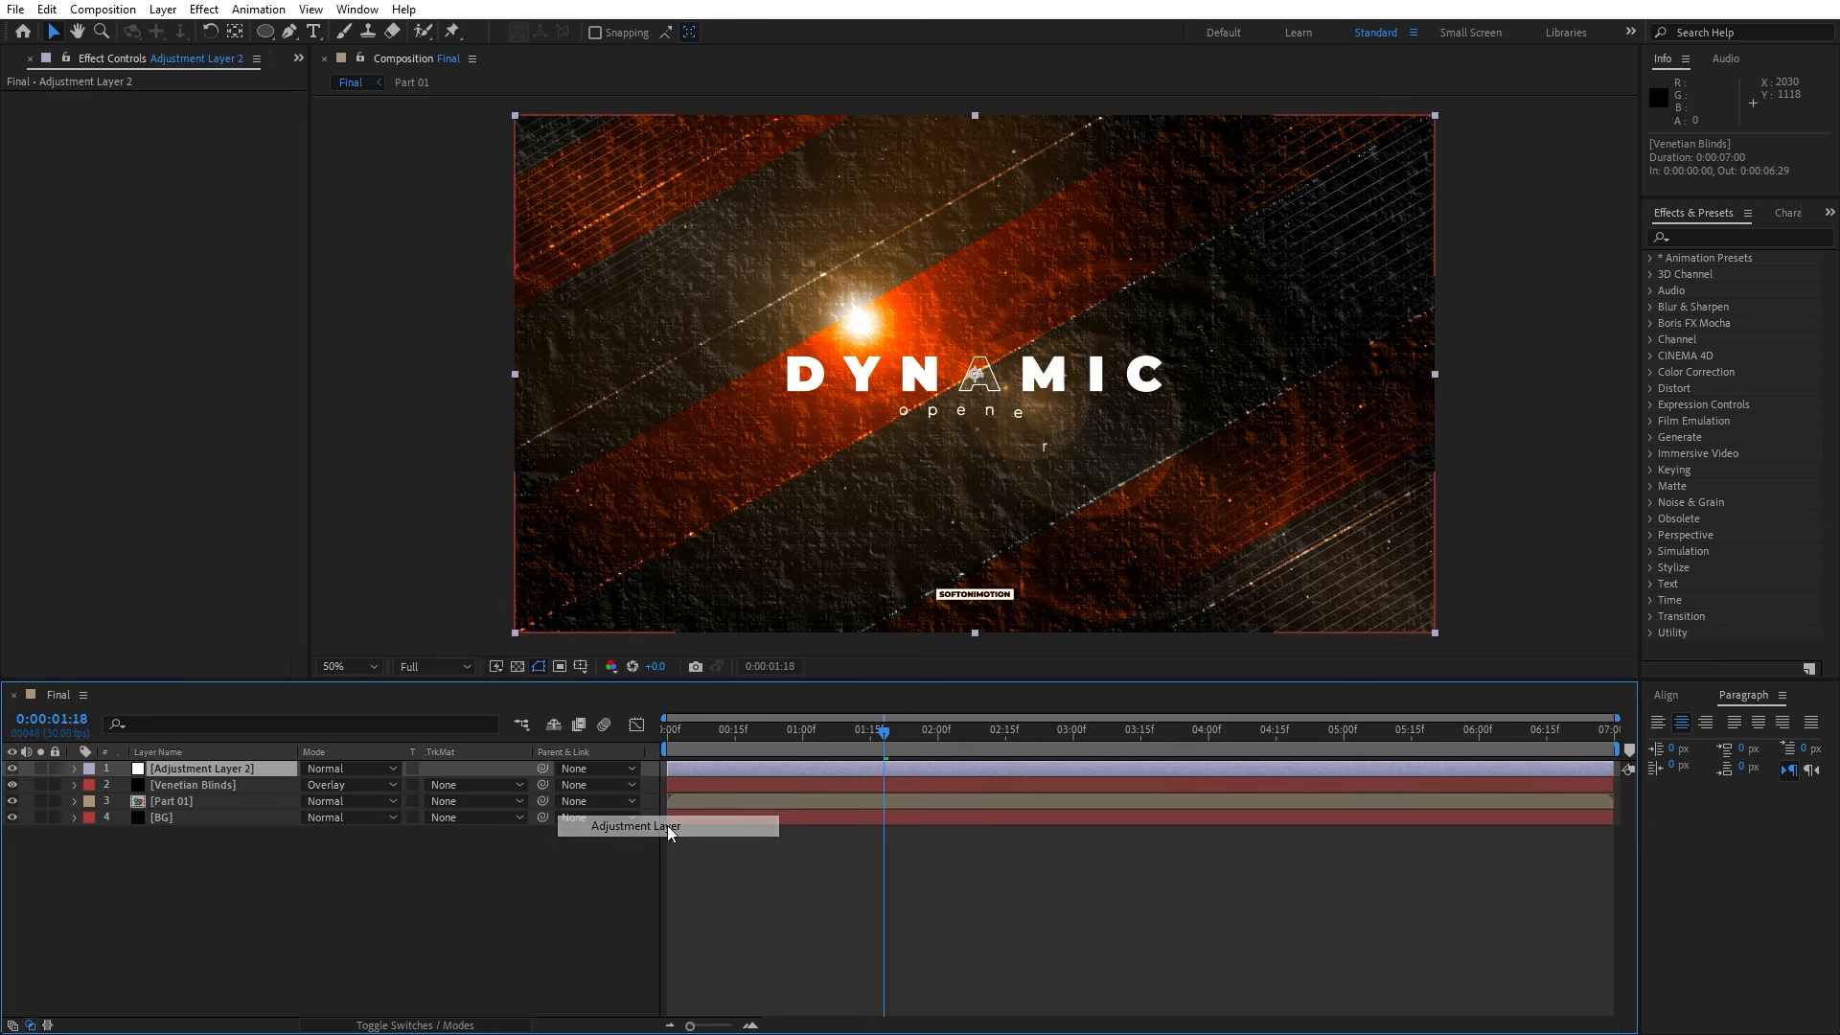
key("Return")
type("Inve")
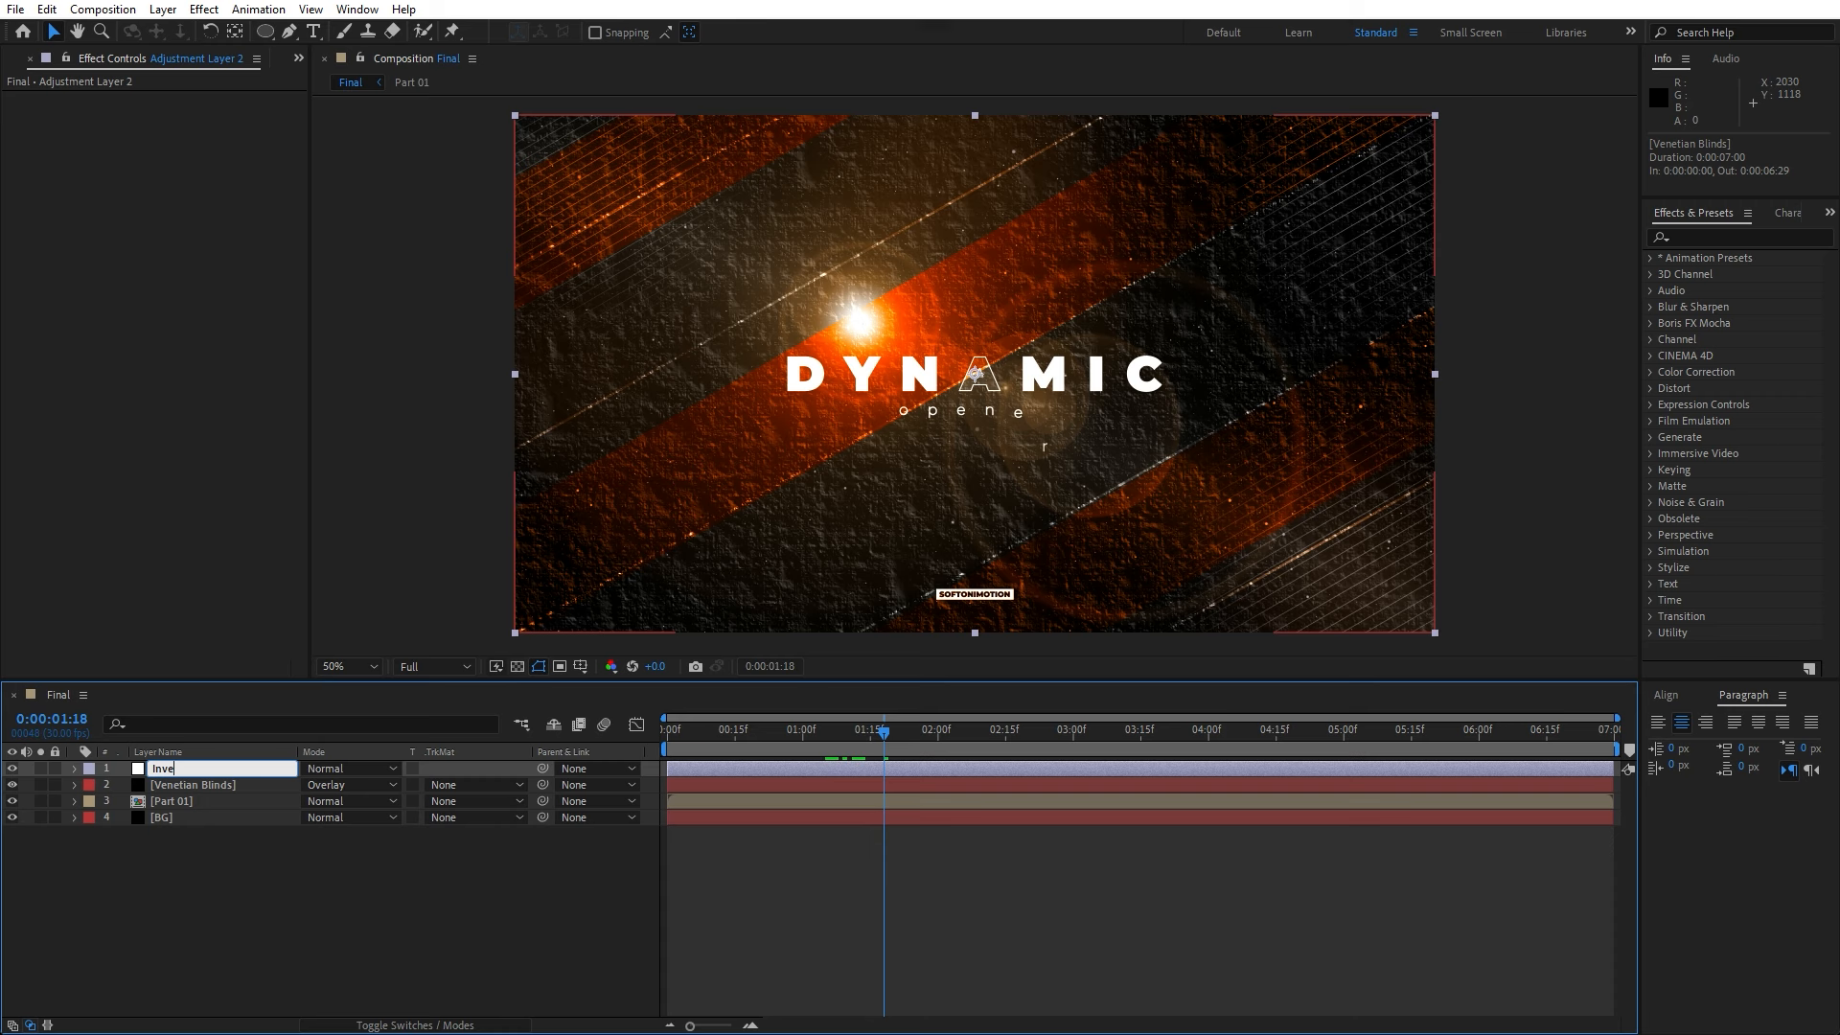
type("rt")
left_click(354, 855)
- Find the Invert effect and apply it to the Invert adjustment layer
left_click(230, 761)
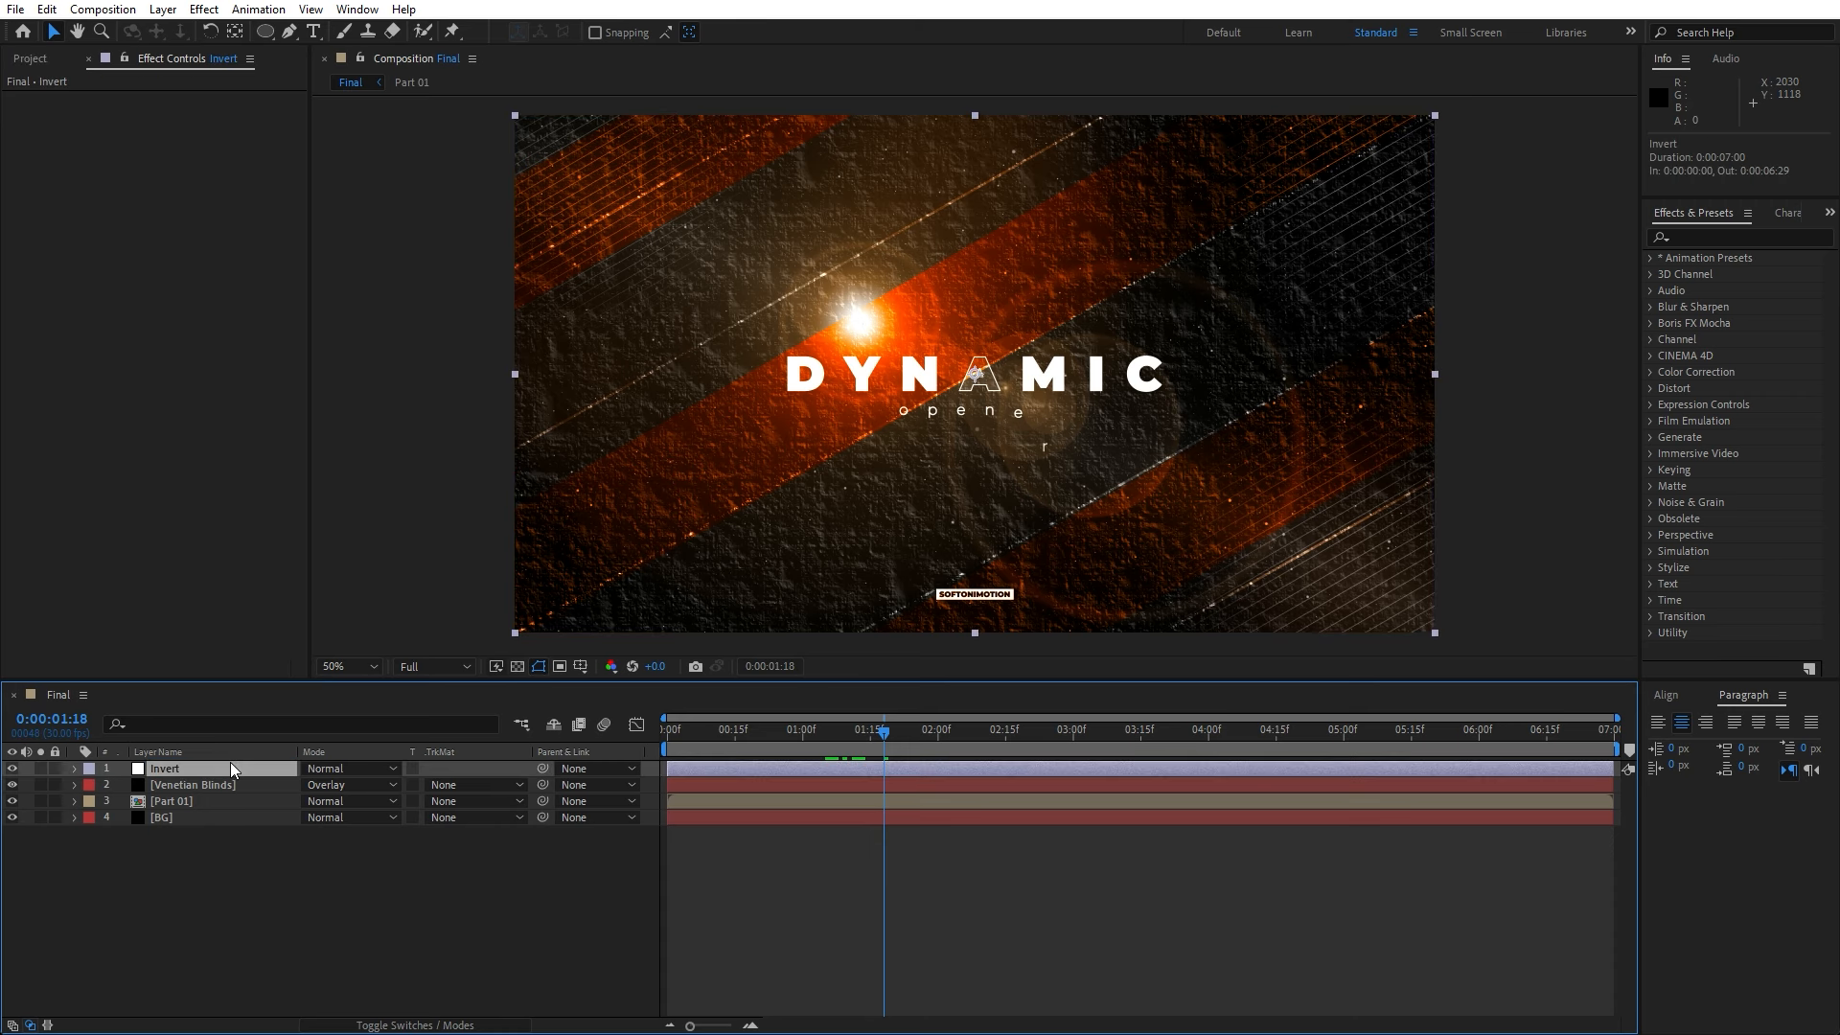
left_click(1747, 236)
type("invert")
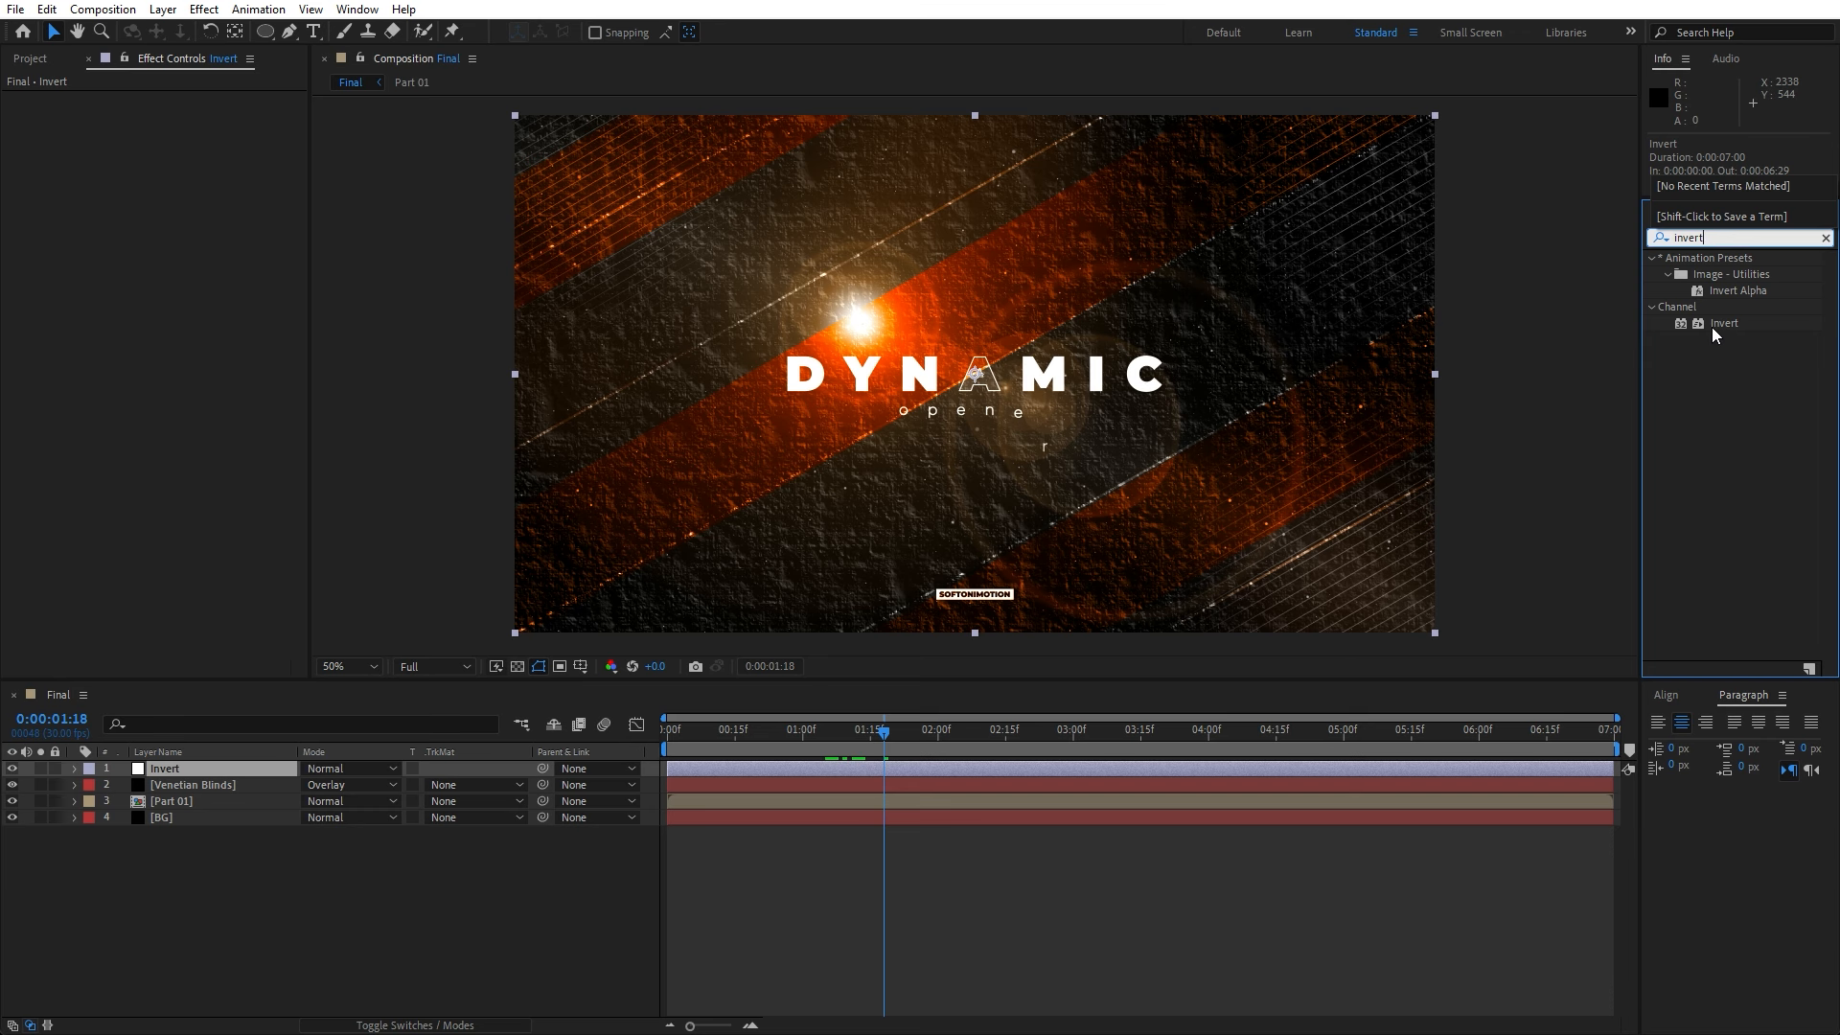
left_click_drag(1723, 323, 252, 771)
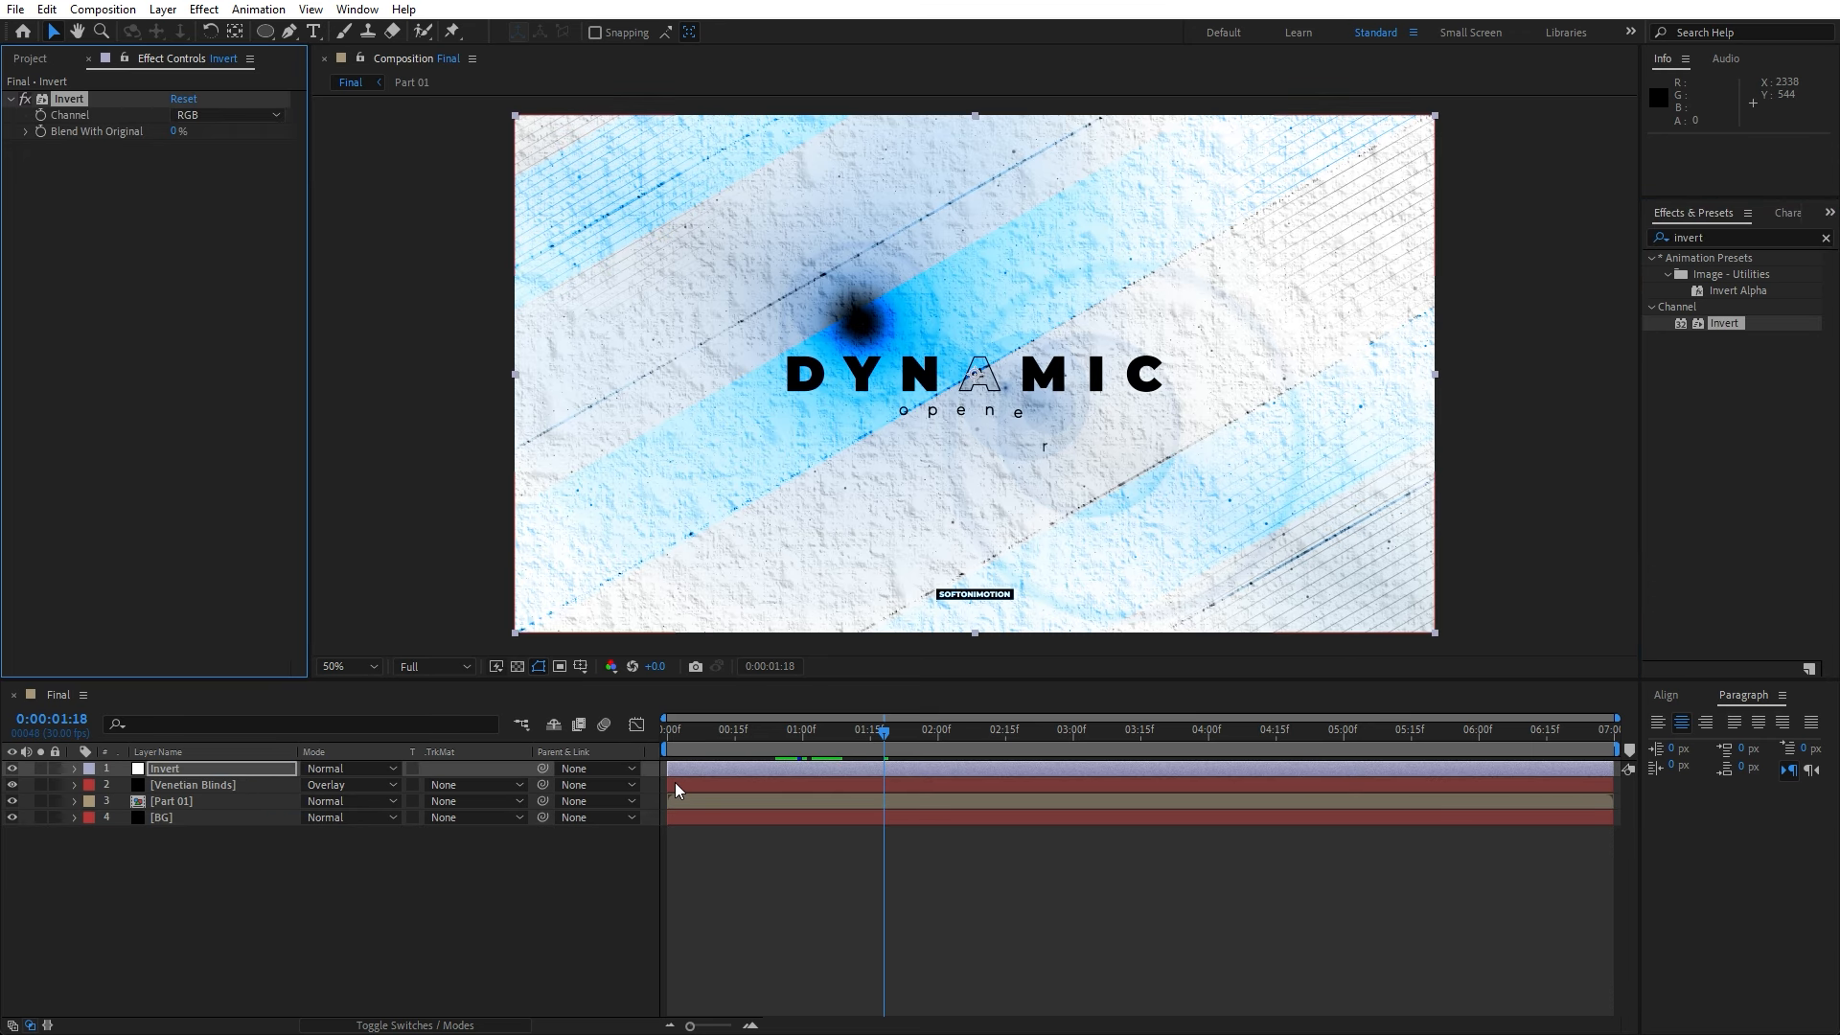
- Trim the Invert layer to a short clip running from 0:00:01:12 to 0:00:01:18
left_click_drag(668, 769, 855, 768)
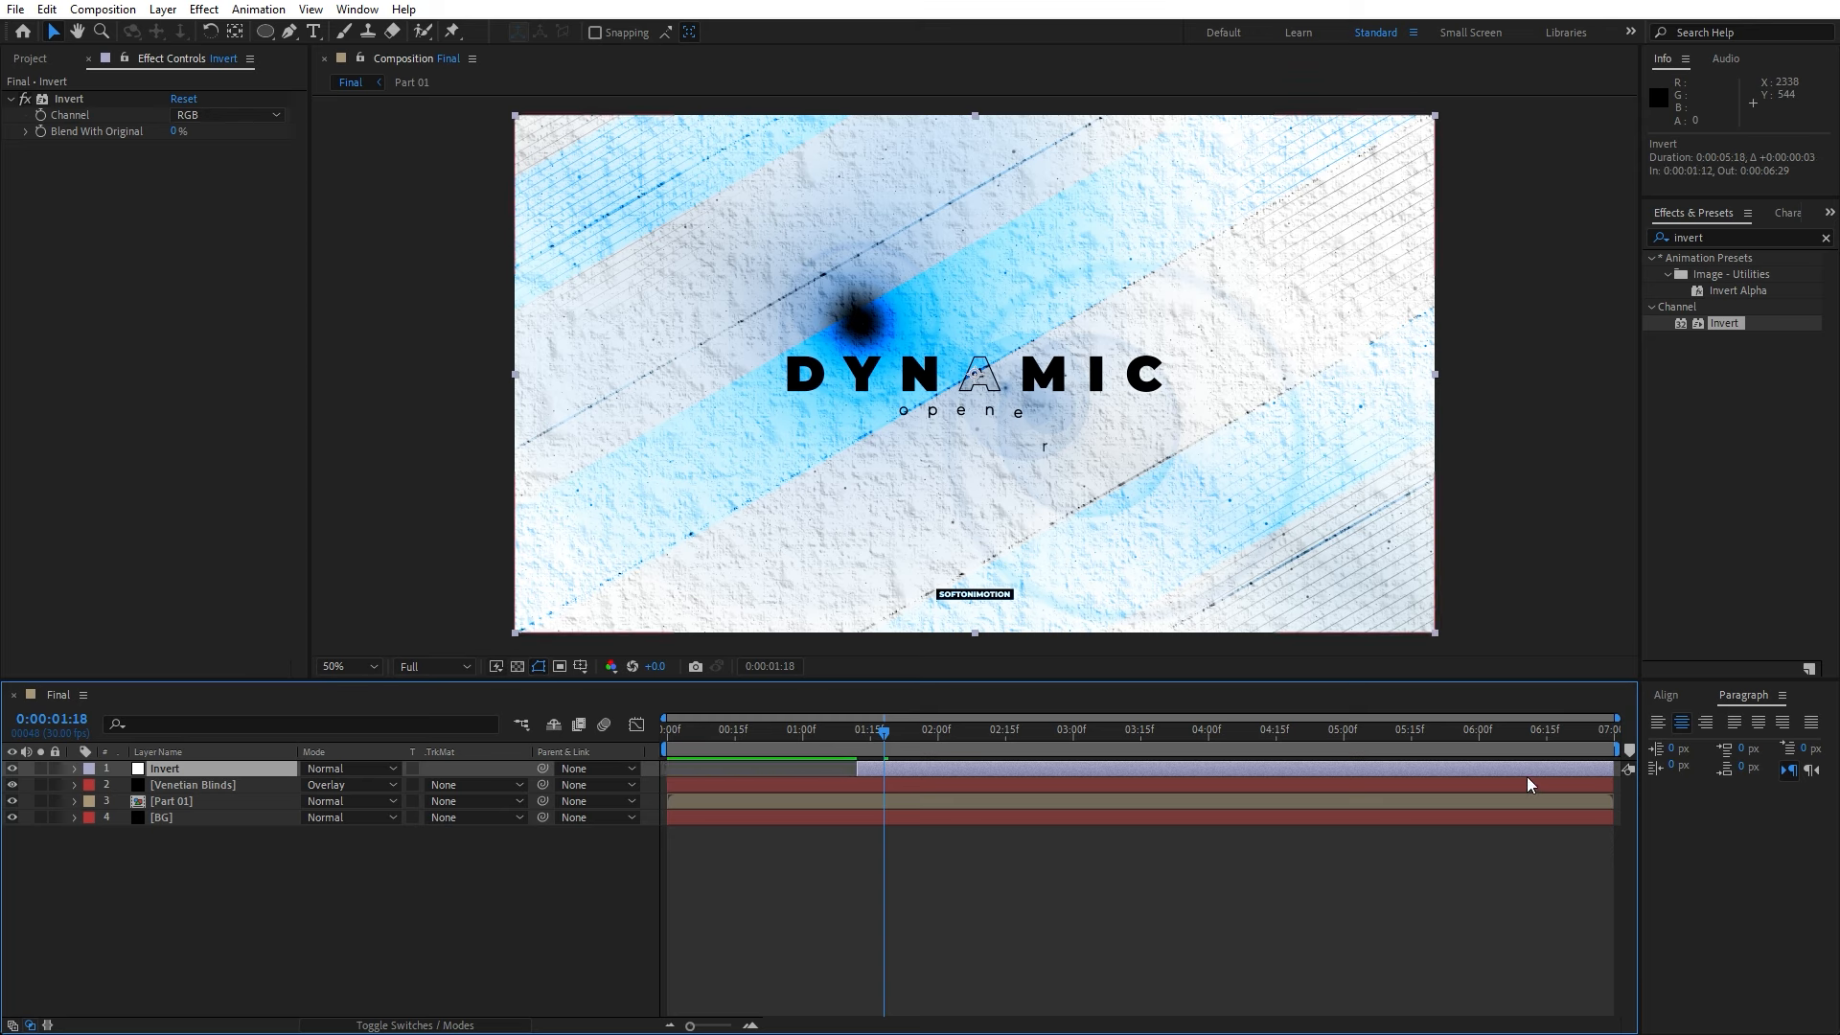
left_click_drag(1613, 768, 1010, 775)
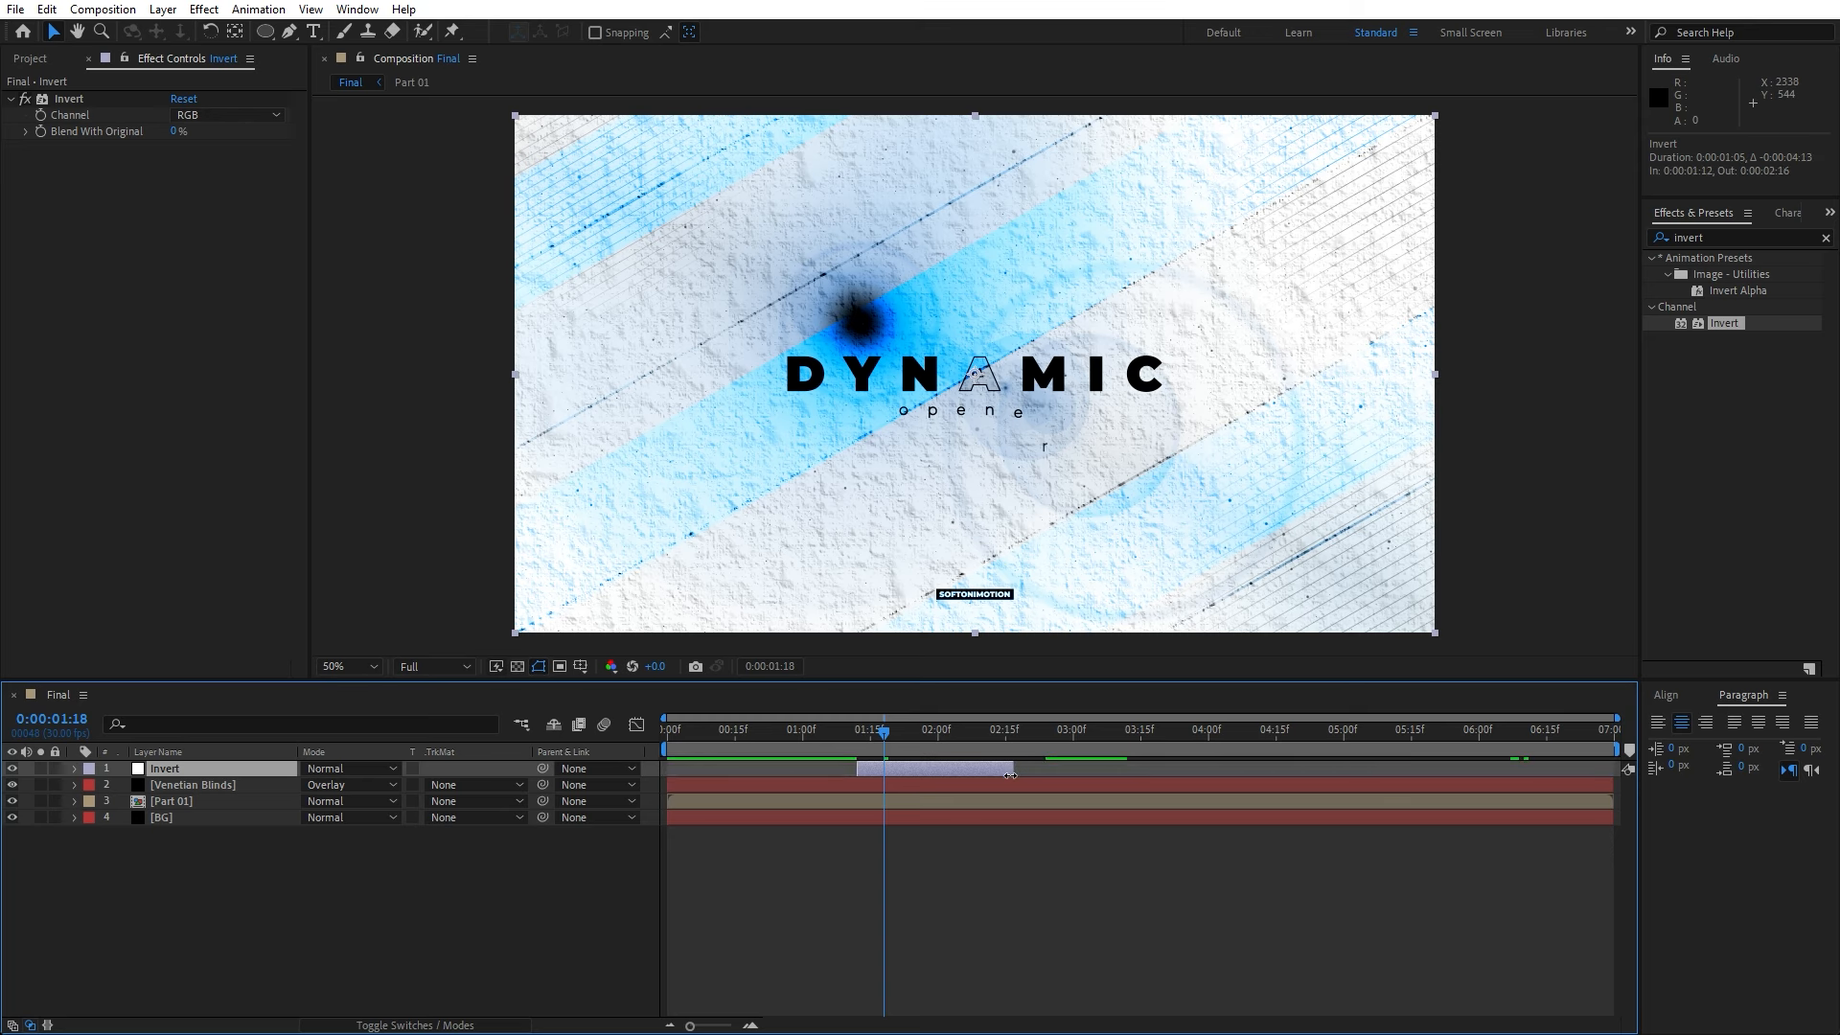
left_click_drag(886, 734, 893, 771)
key("ctrl+shift+d")
key("Delete")
left_click(705, 801)
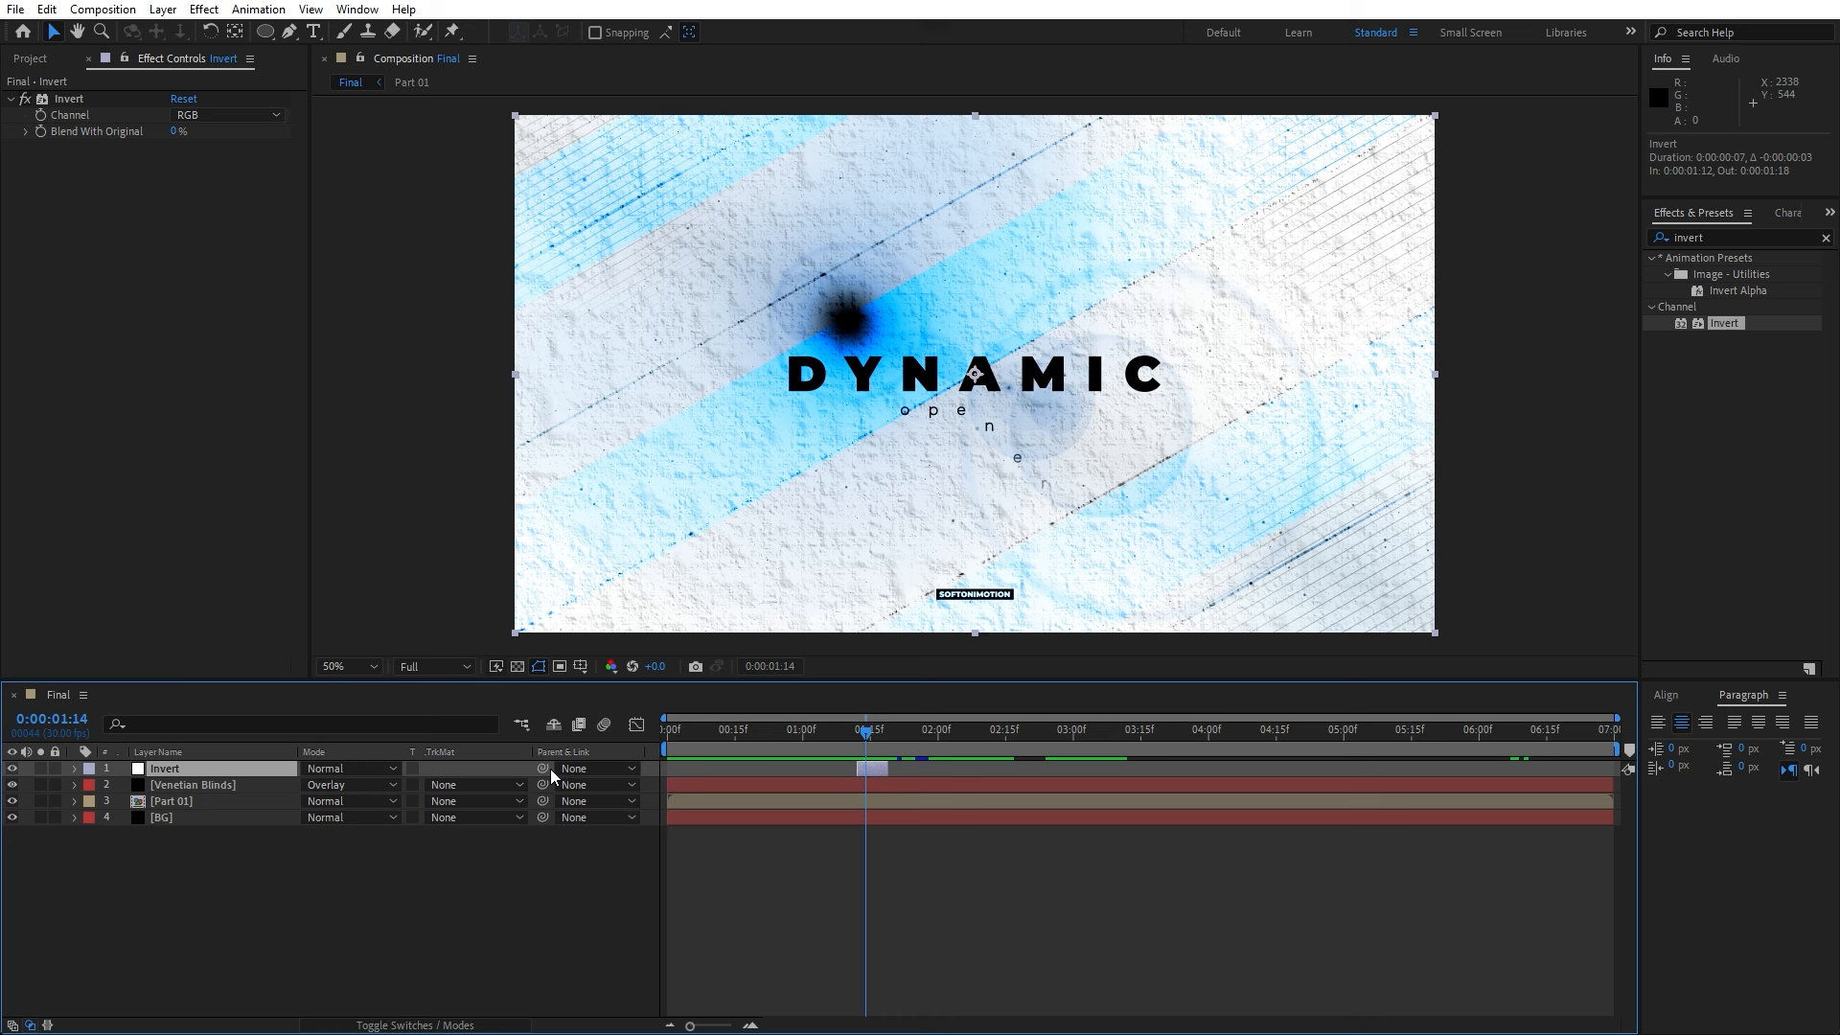
- Duplicate the Invert clip twice and place the copies to start at 0:00:03:09 and 0:00:04:16
key("ctrl+d")
left_click_drag(871, 769, 1296, 756)
key("ctrl+d")
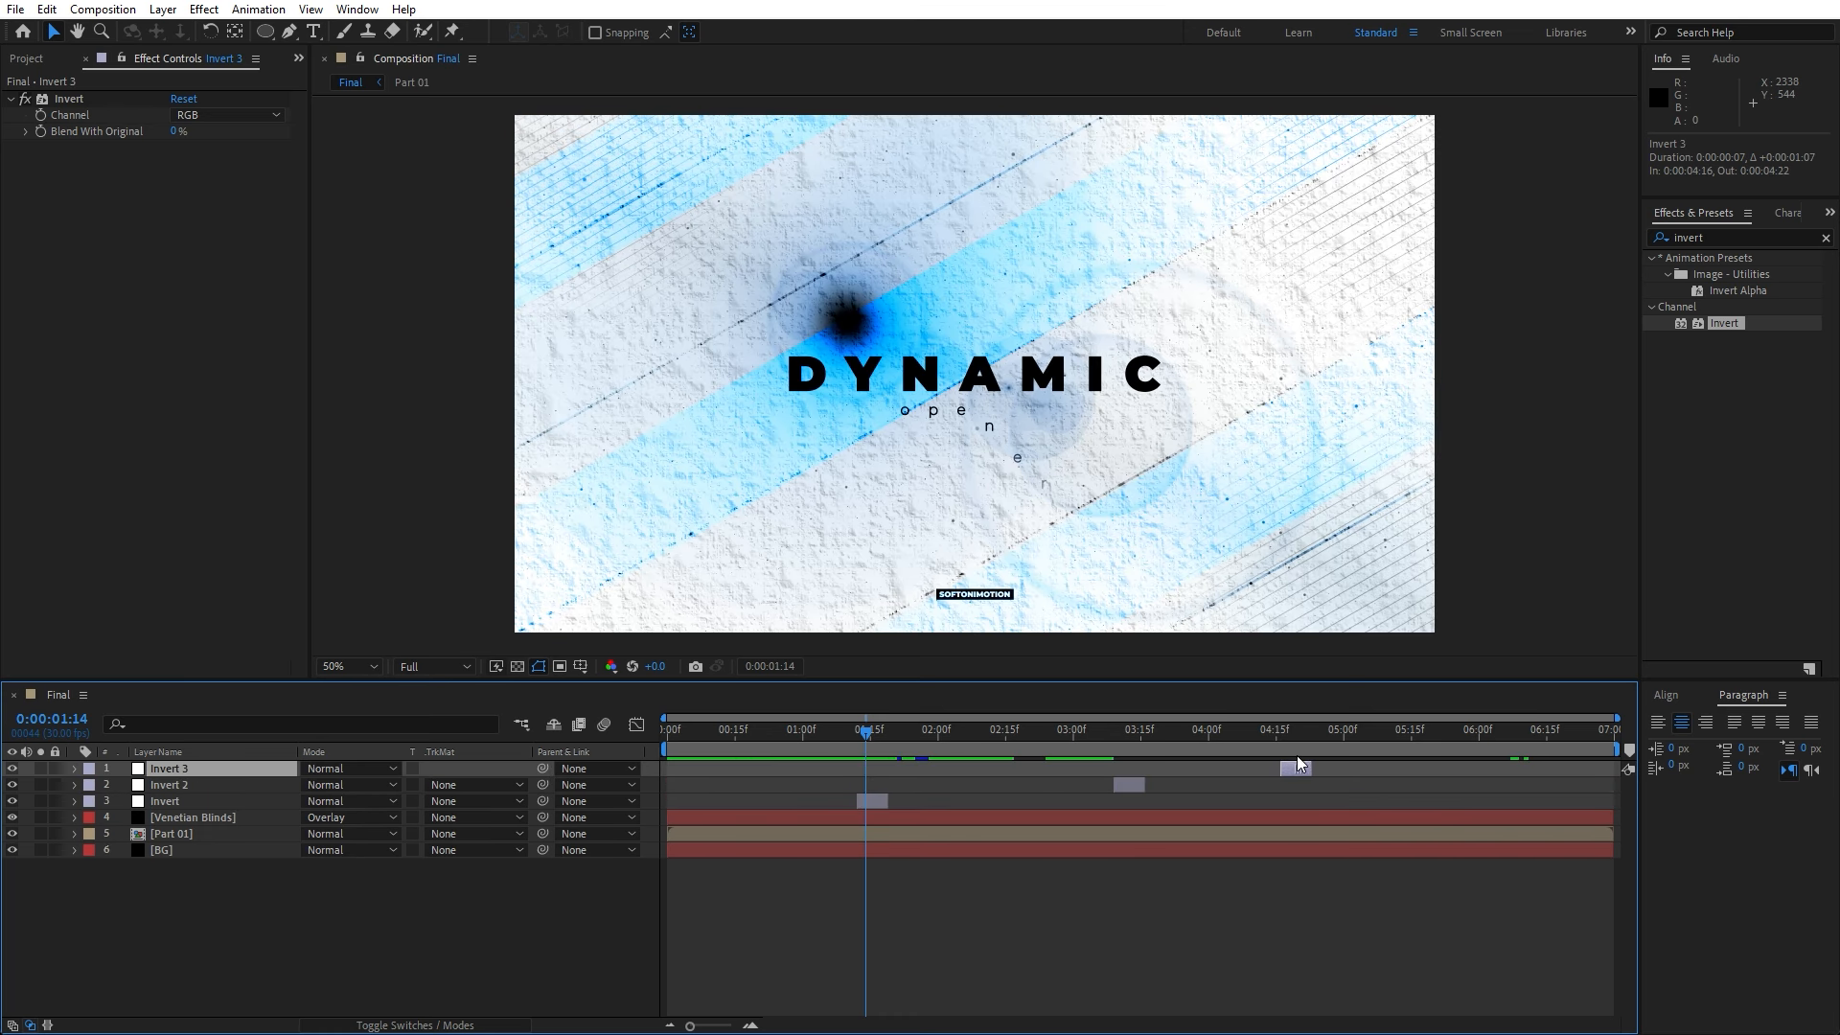
- Set the Invert effect's Channel to HLS on the original Invert layer
left_click(172, 790)
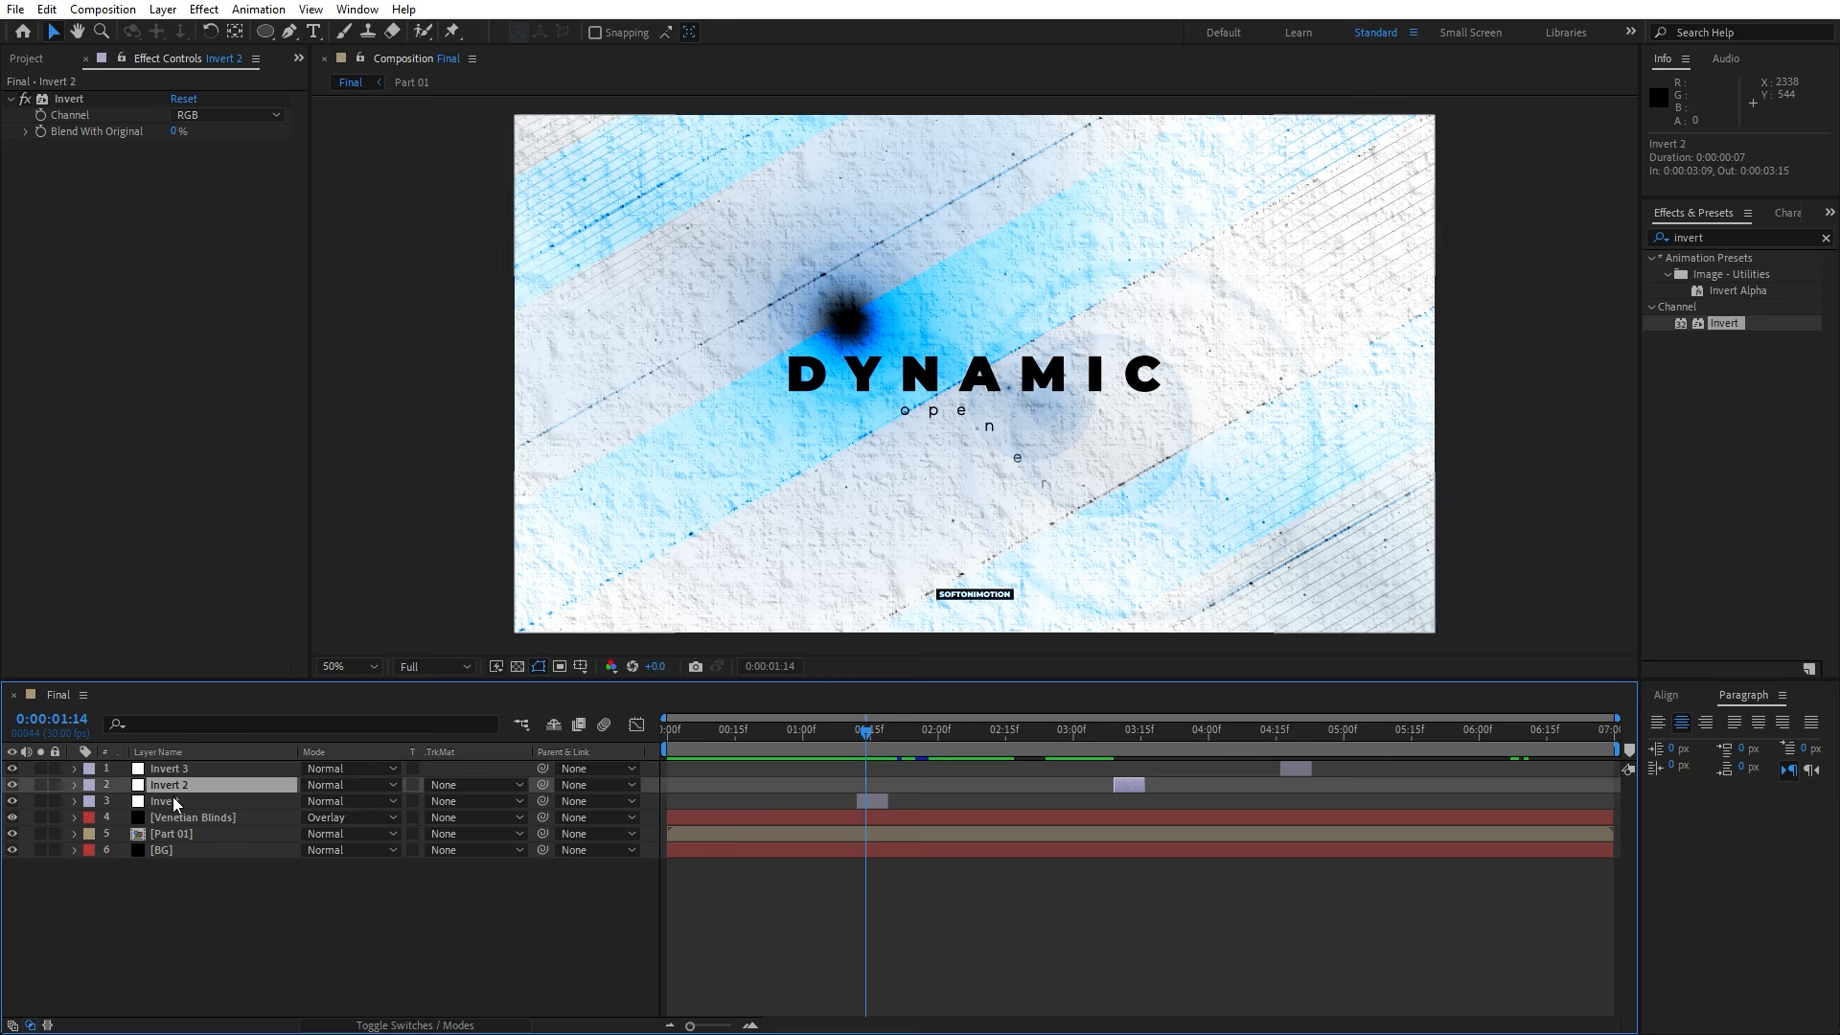
left_click(172, 798)
left_click(251, 115)
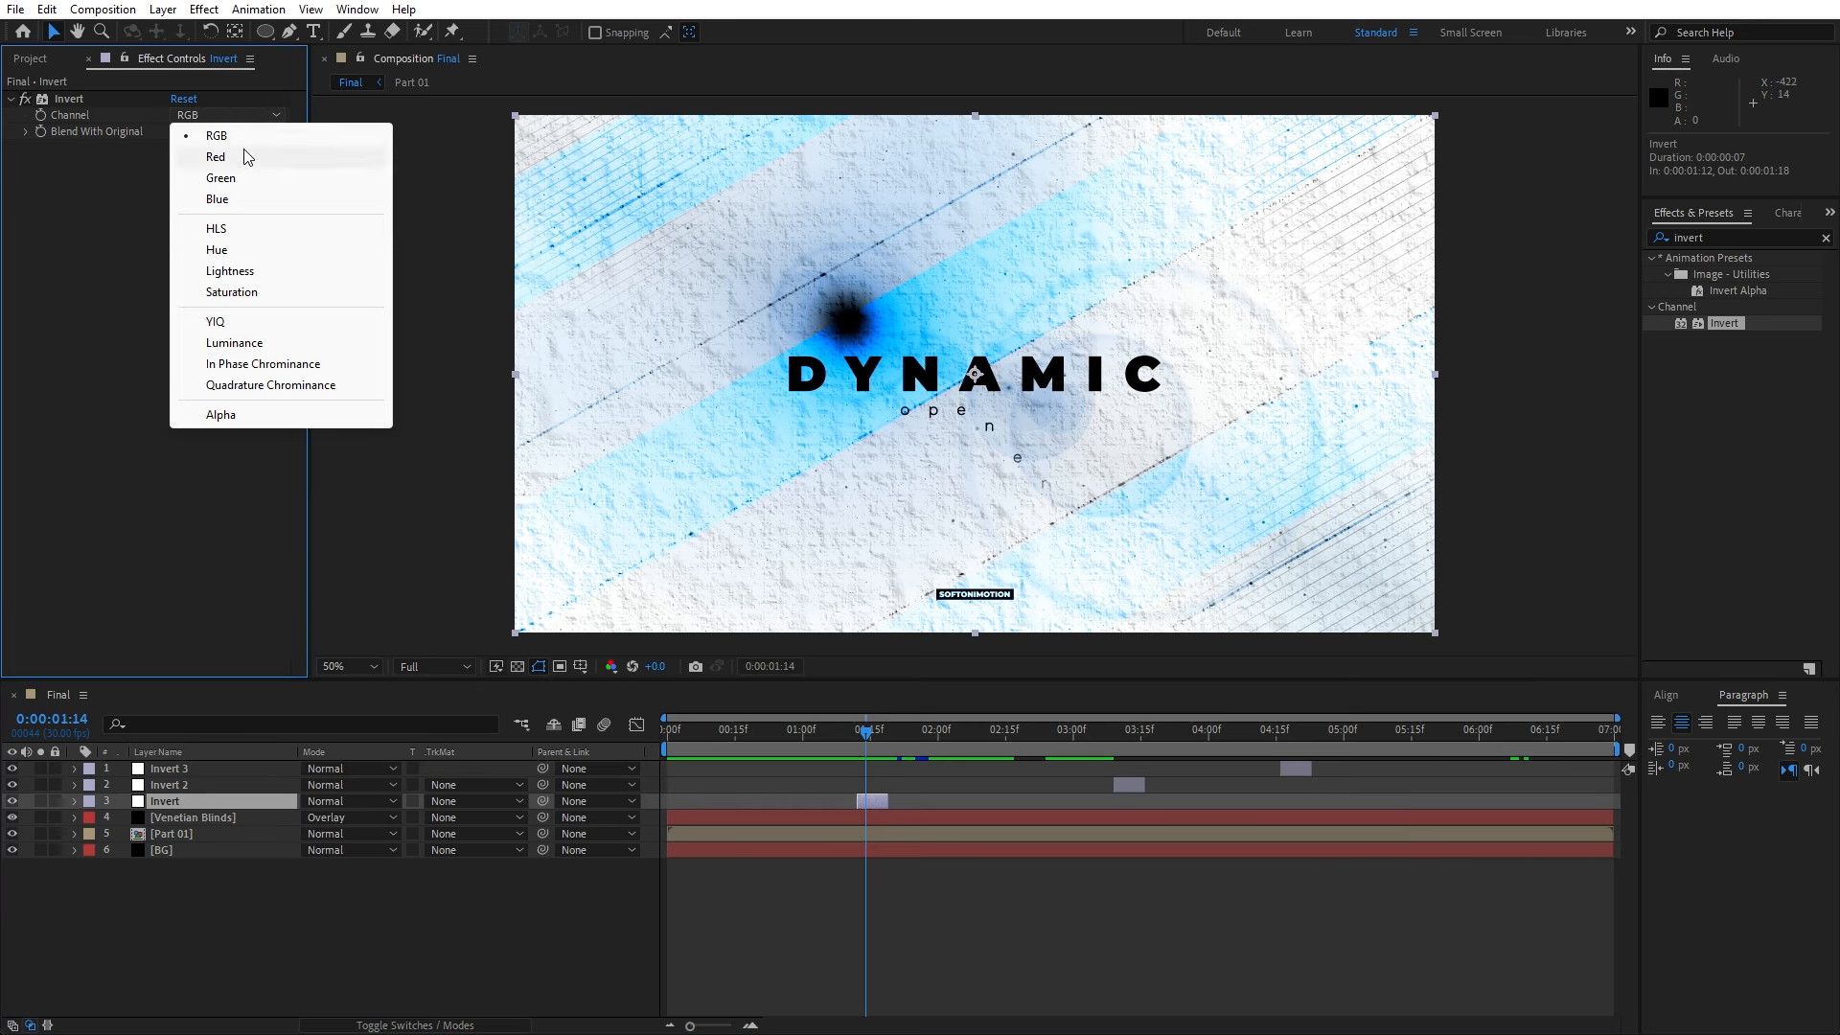
left_click(232, 228)
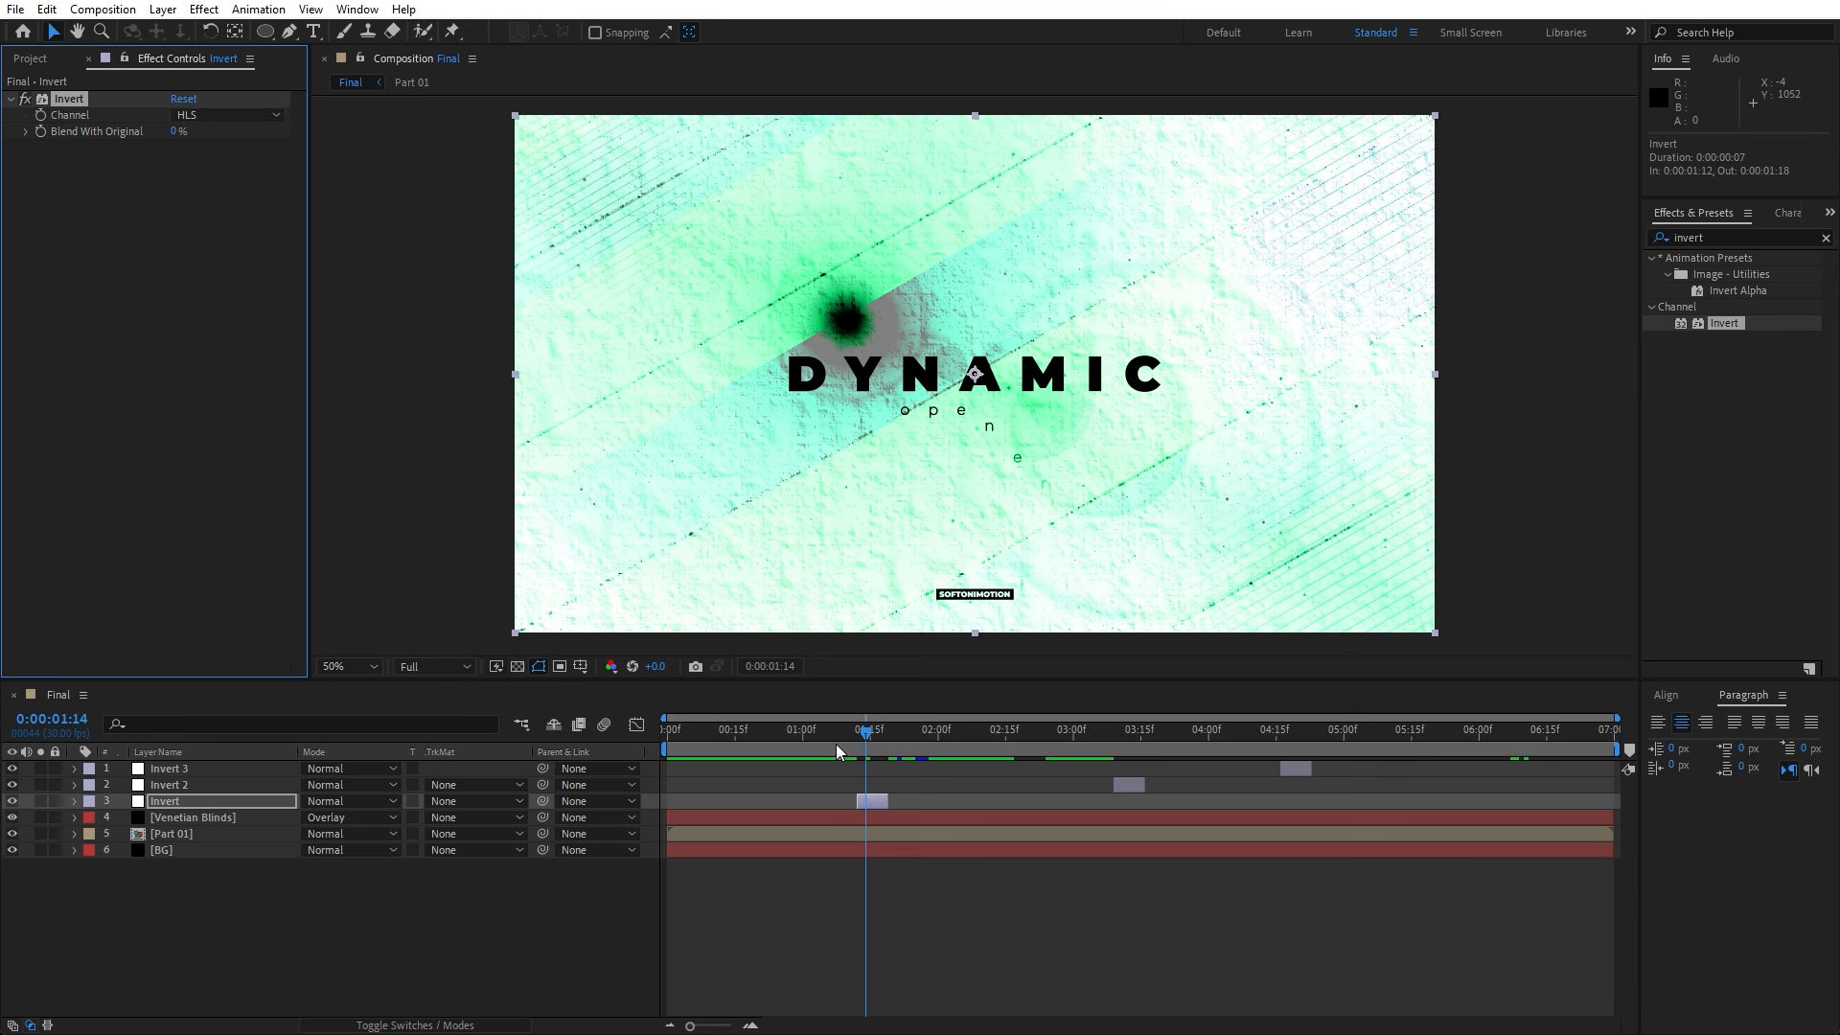
- Create an adjustment layer named Motion Tile and move it to the top of the layer stack
left_click_drag(835, 743, 807, 745)
right_click(228, 918)
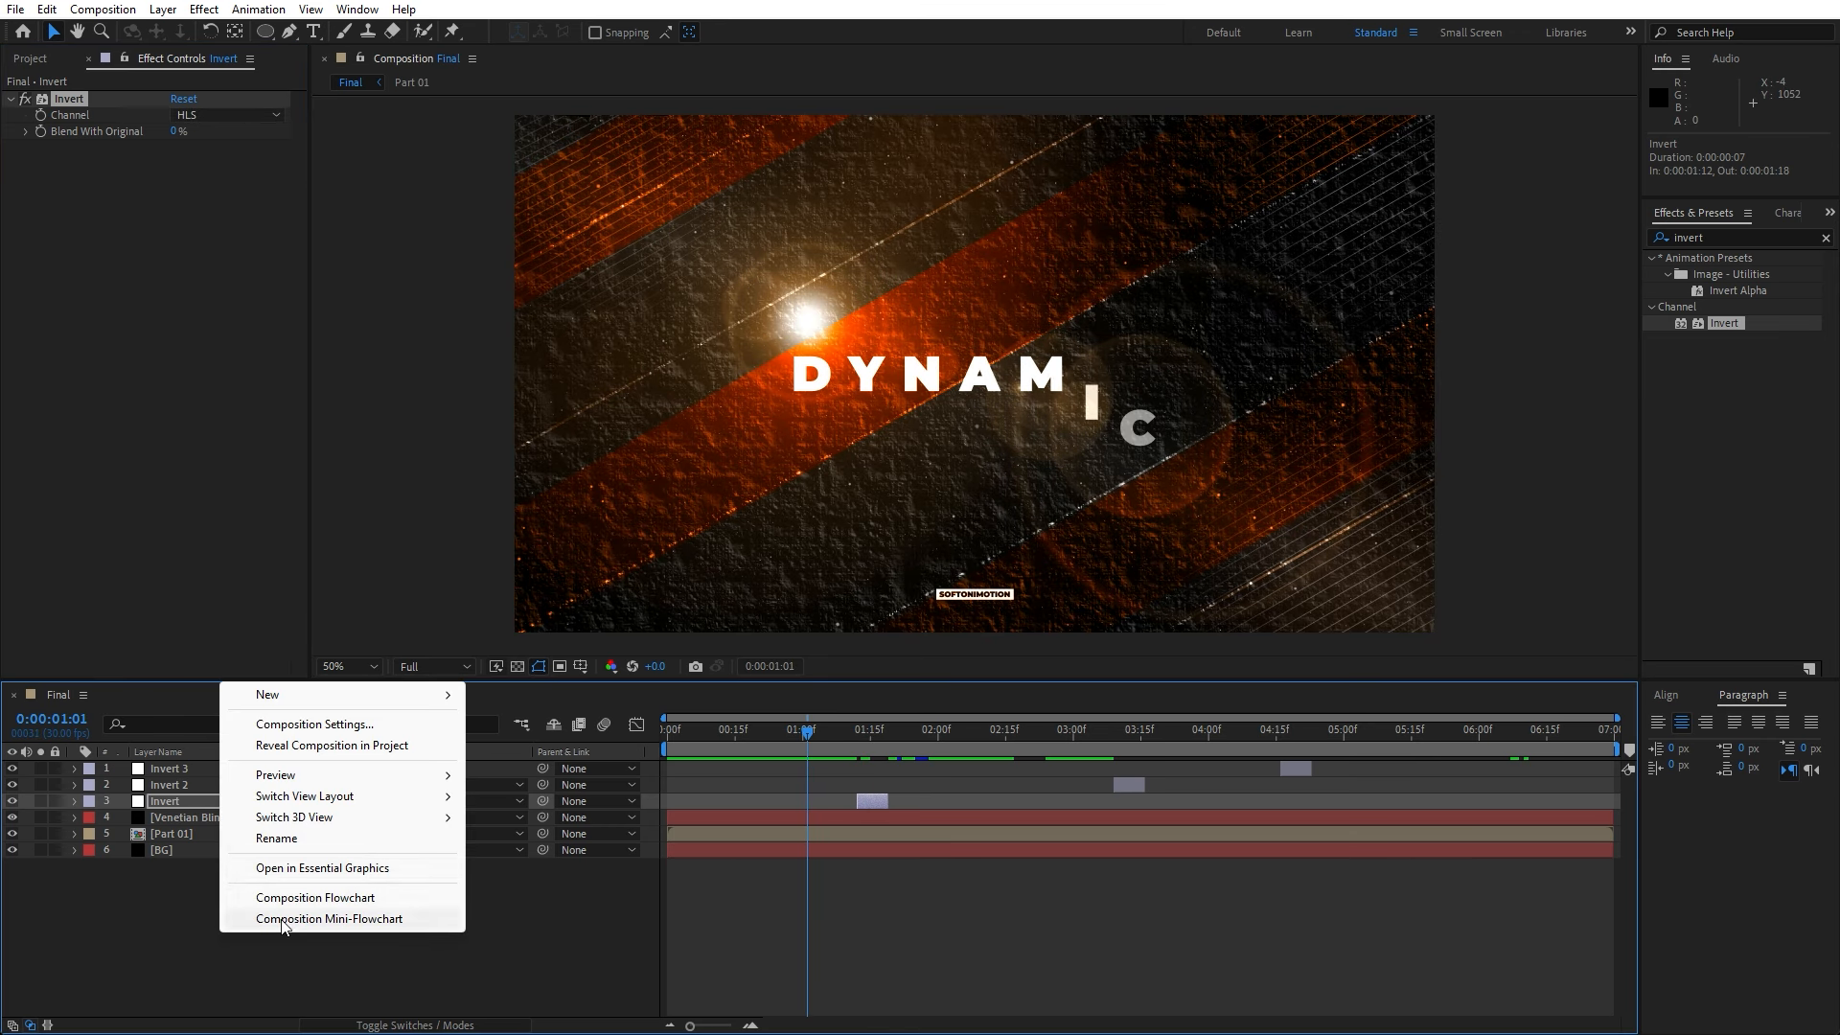
mouse_move(330, 697)
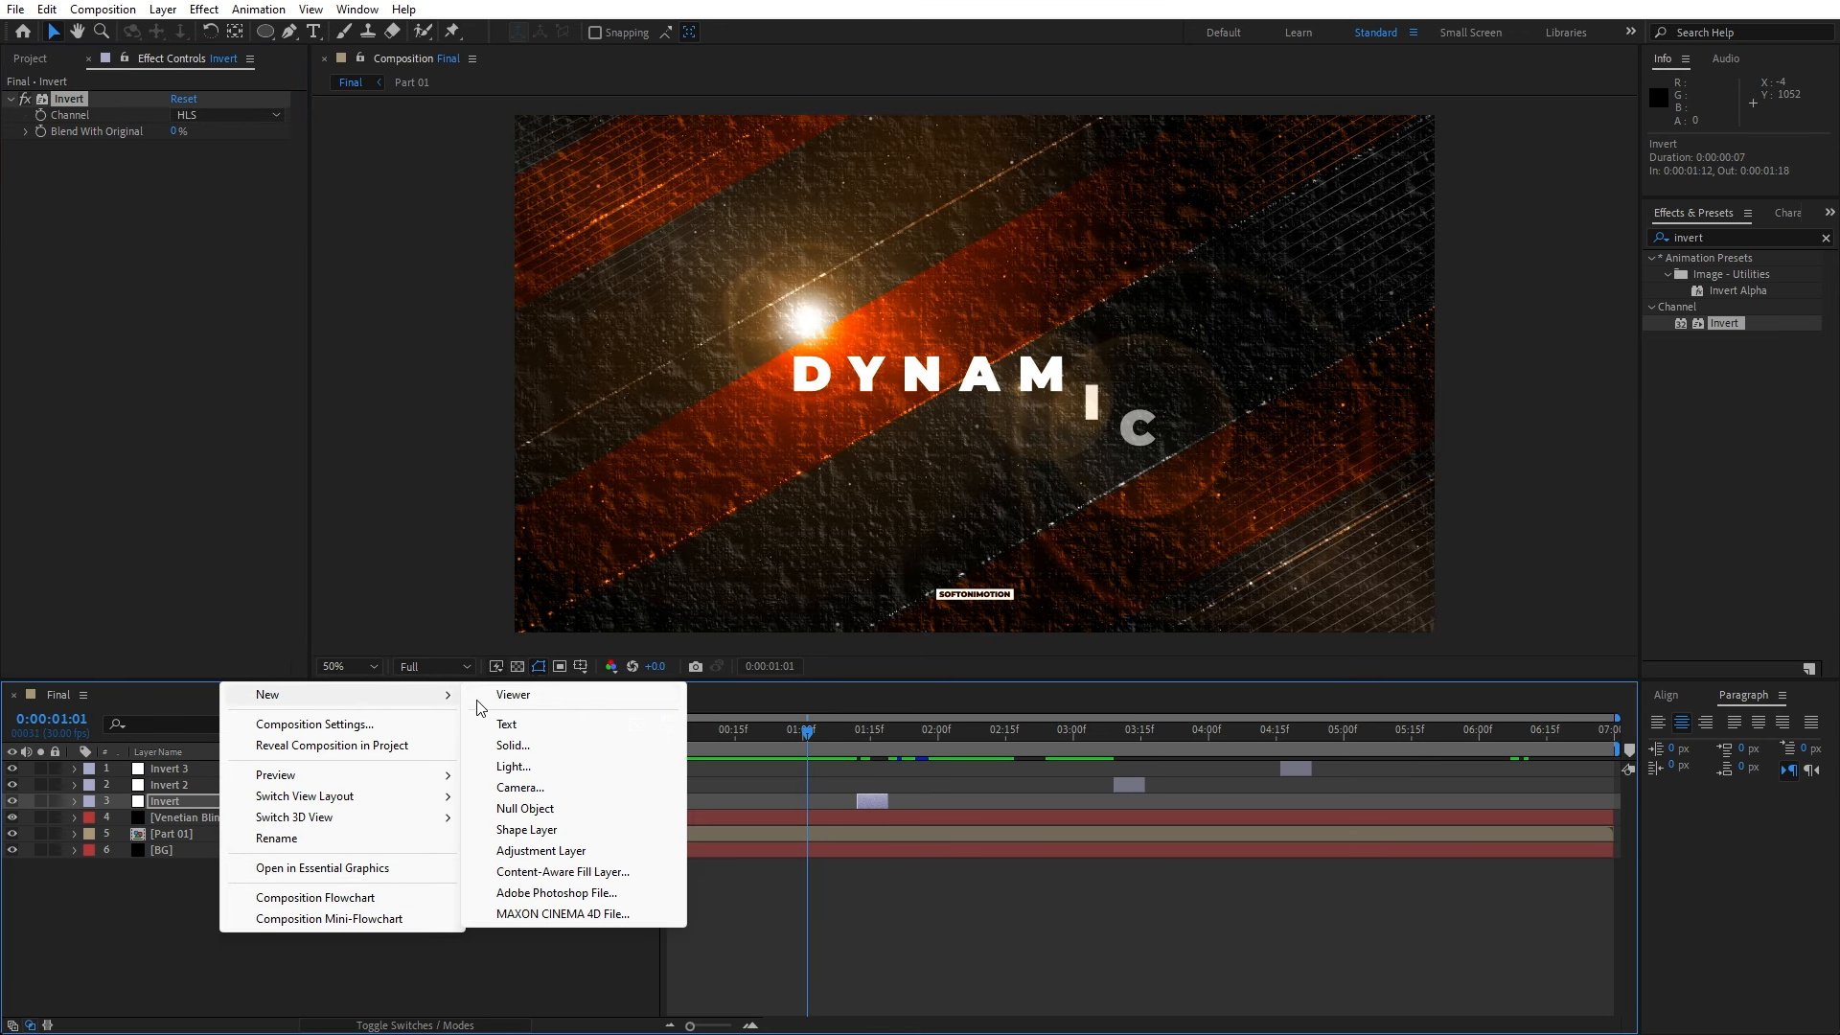
left_click(566, 850)
key("Return")
type("Motion Tile")
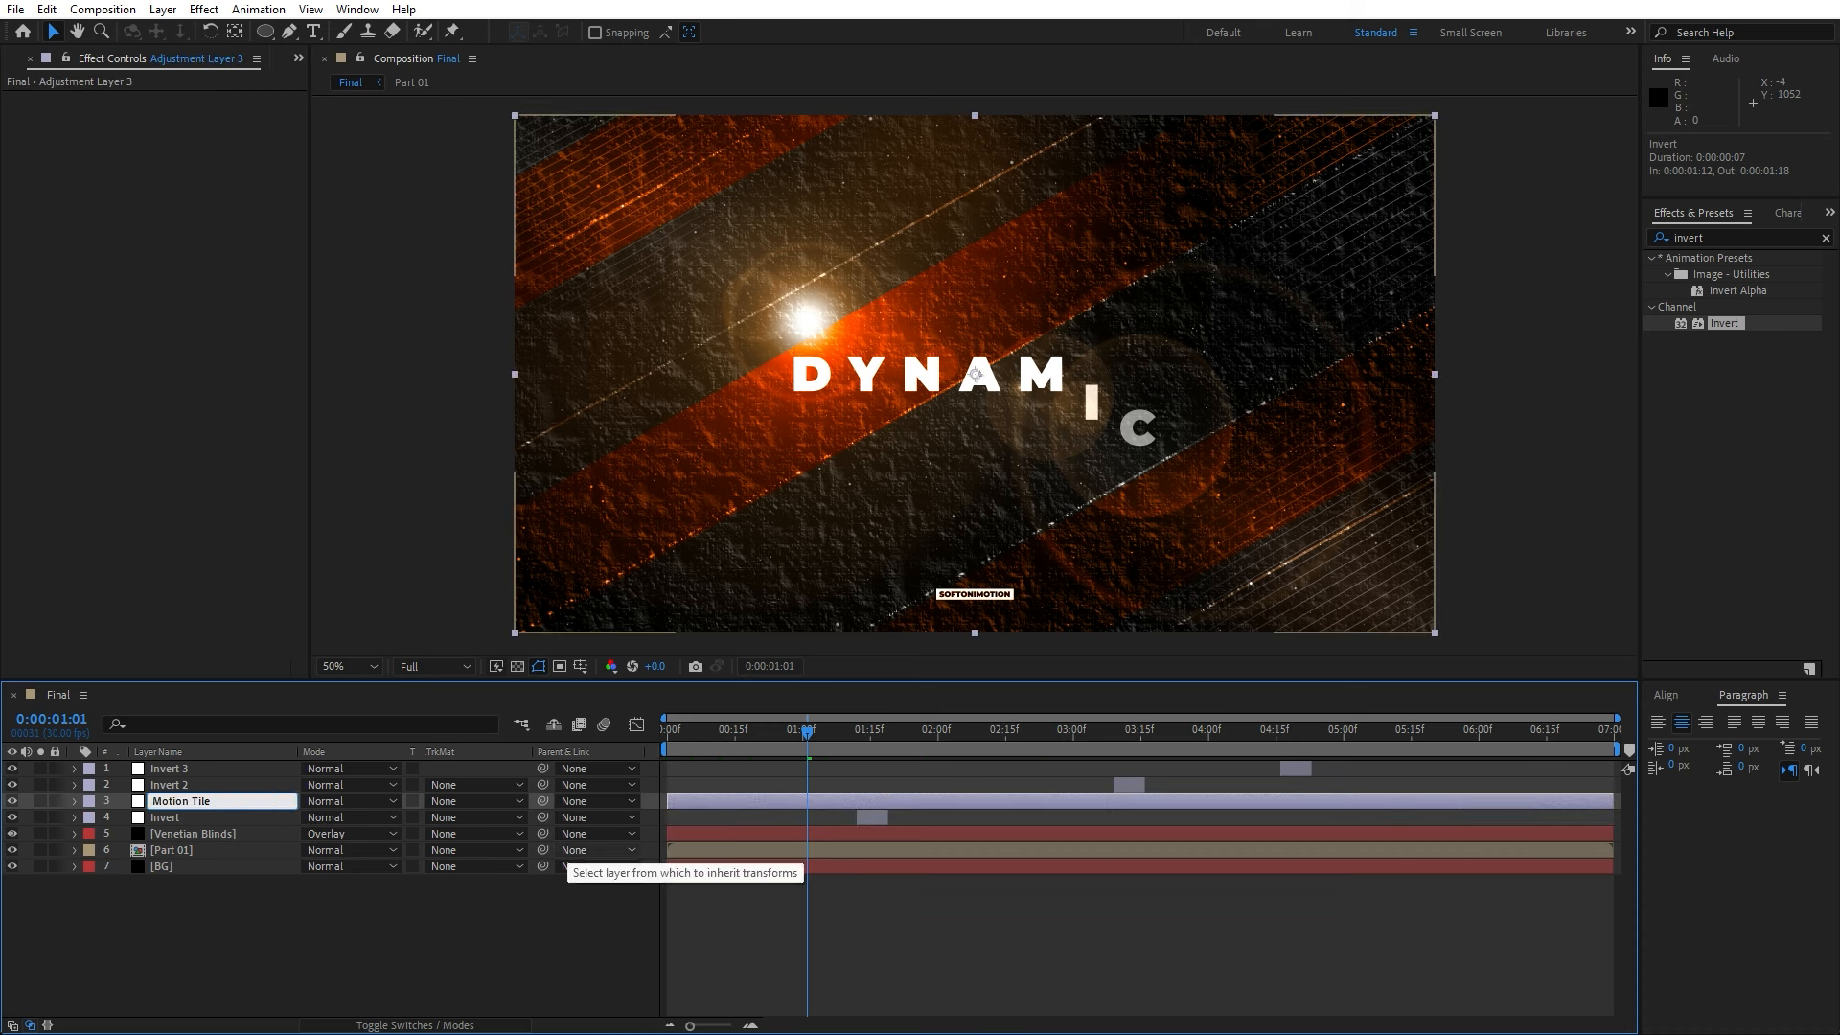
left_click(138, 969)
left_click_drag(192, 801, 203, 767)
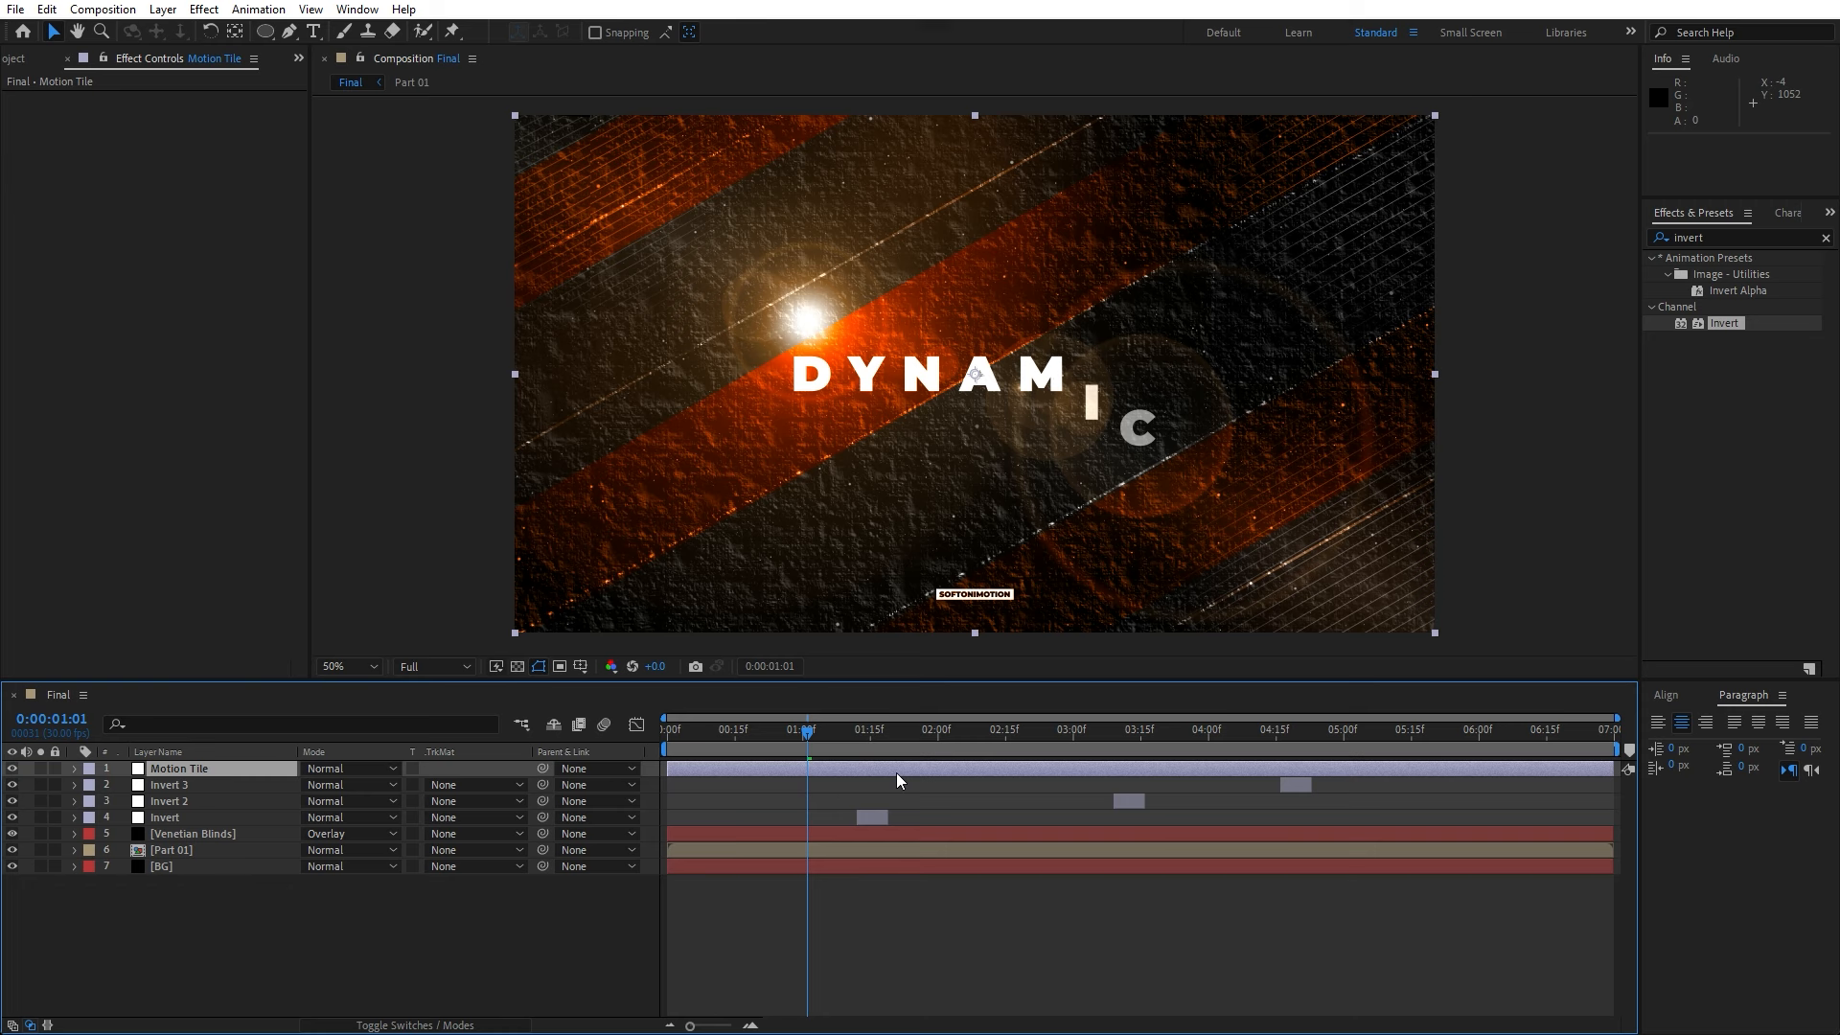
- Apply the Motion Tile effect to the Motion Tile layer and set its Output Width and Output Height to 300
left_click(1720, 241)
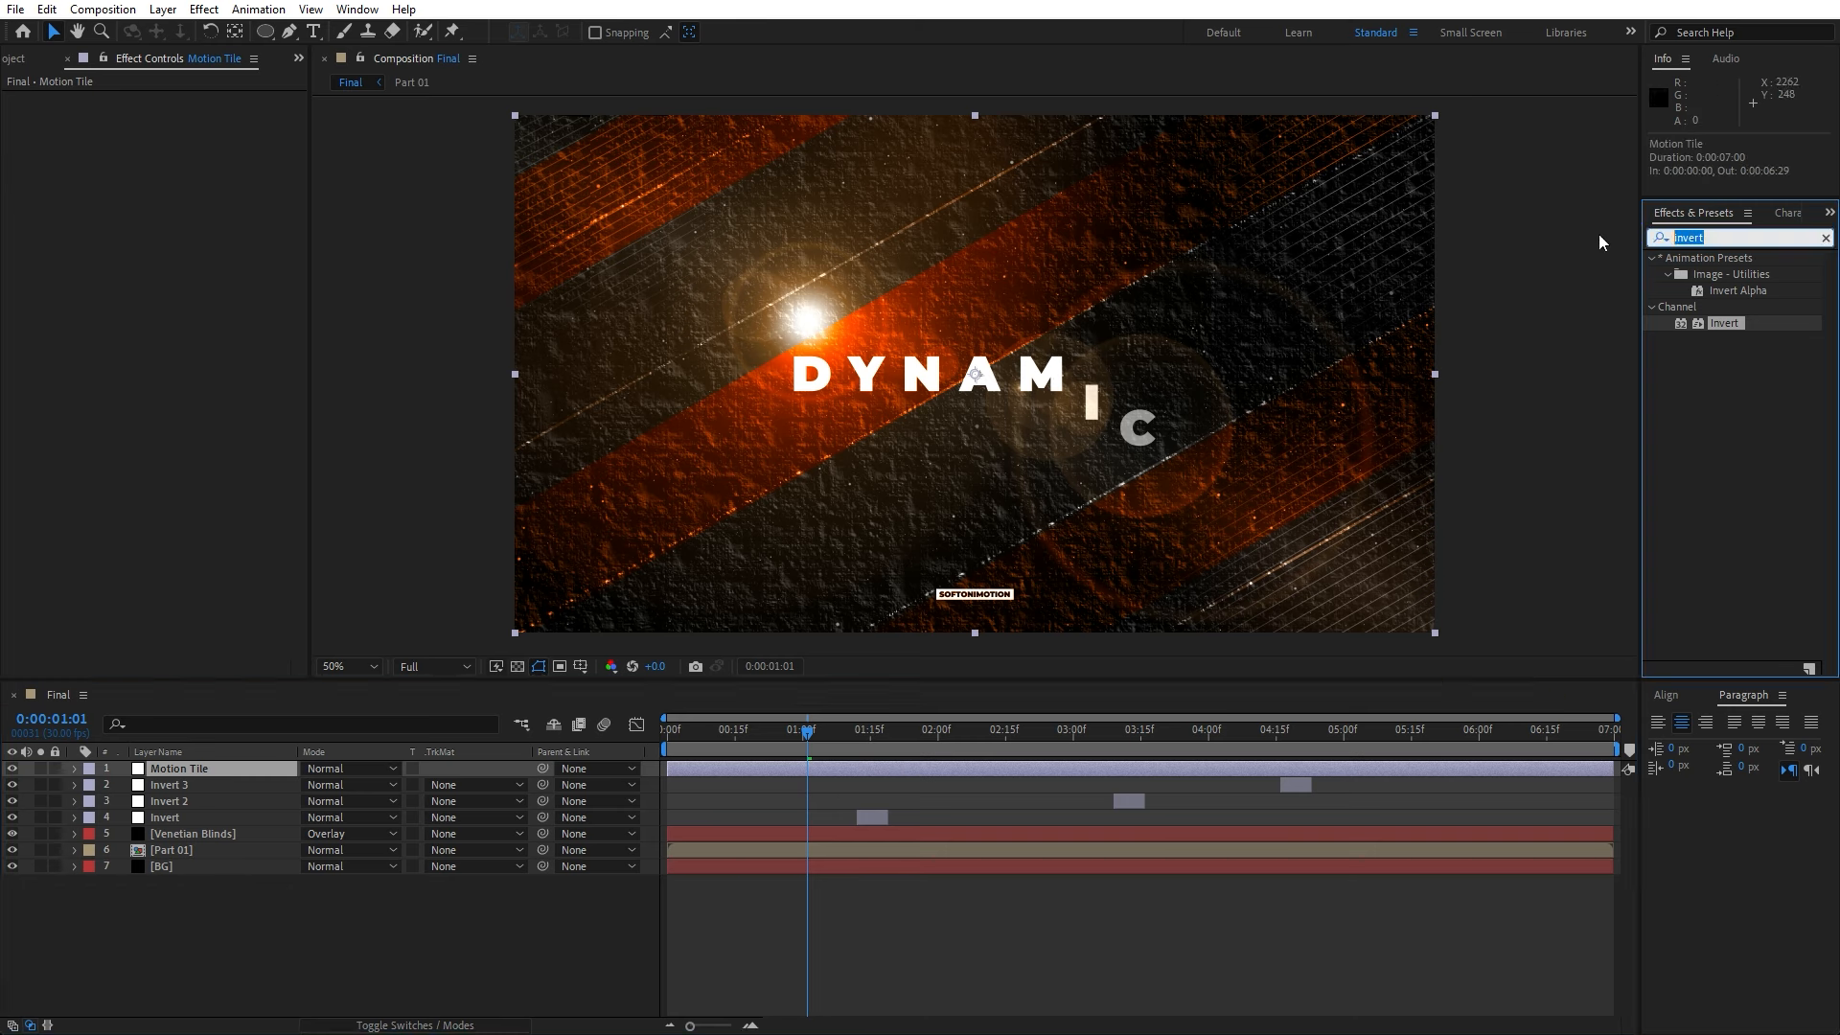
type("motion t")
left_click_drag(1639, 269, 187, 458)
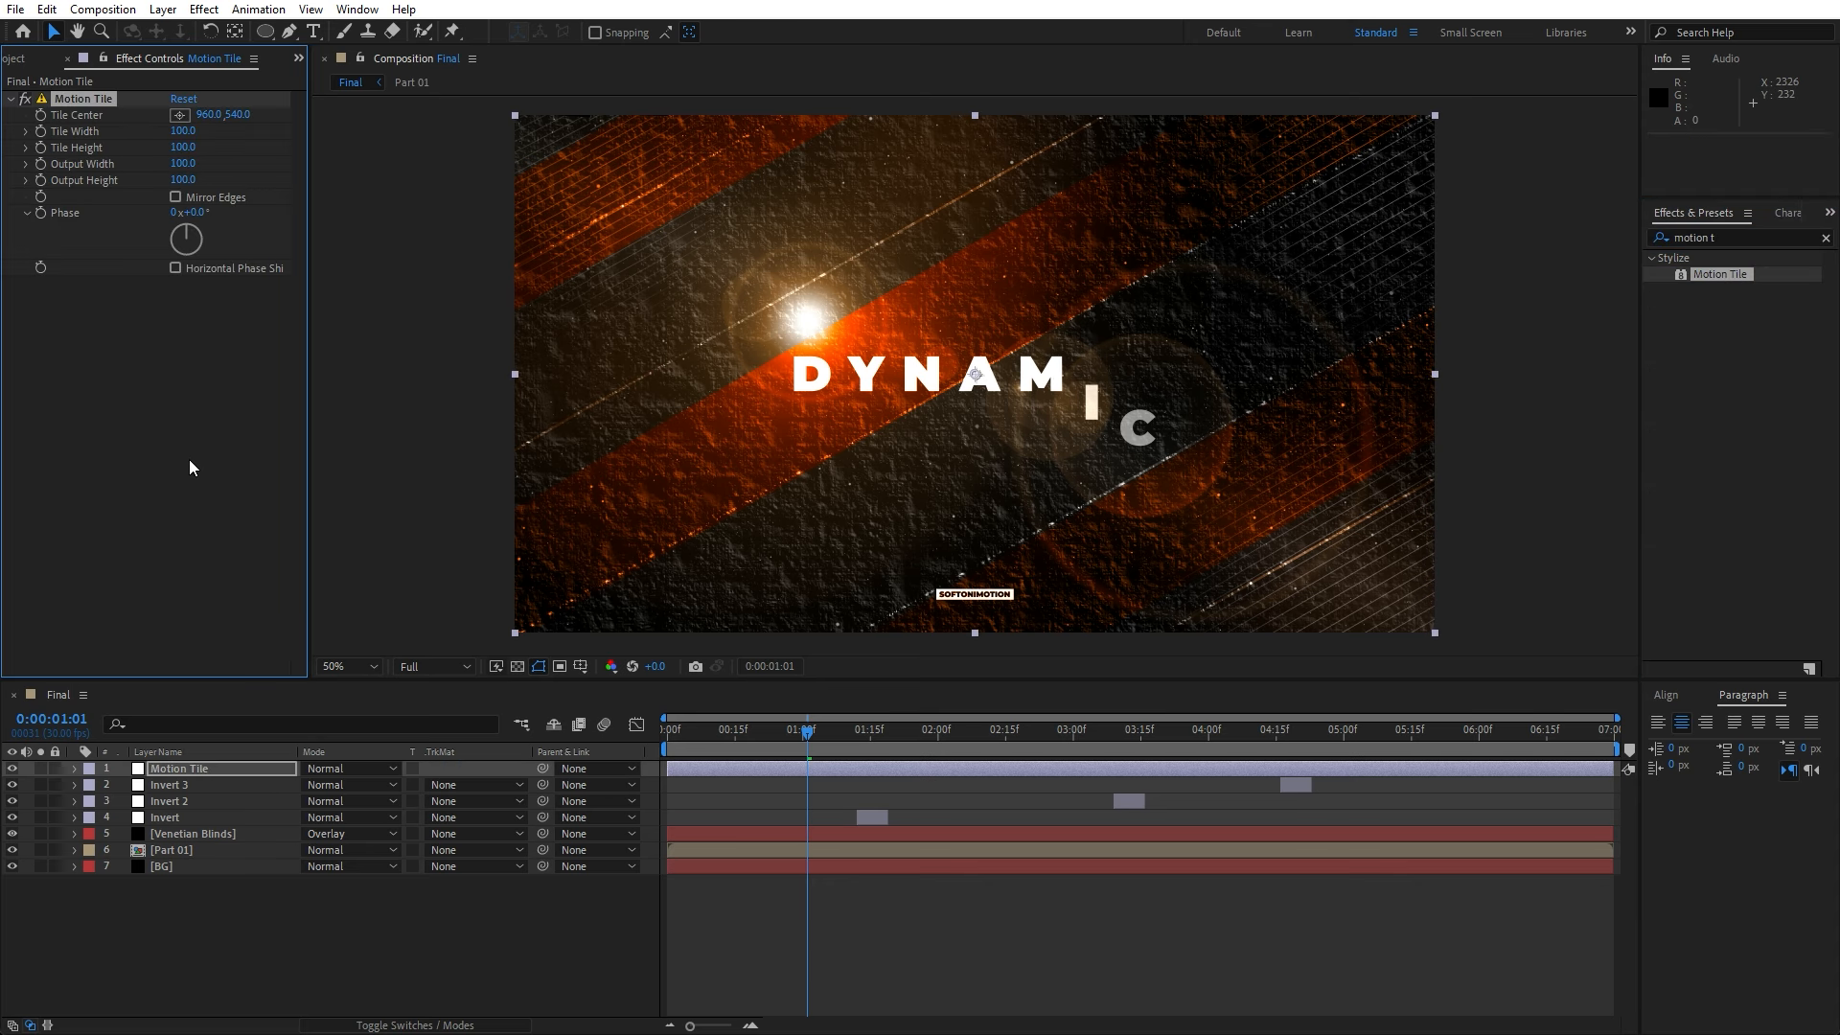
left_click(184, 165)
left_click(185, 181)
type("300")
left_click(182, 353)
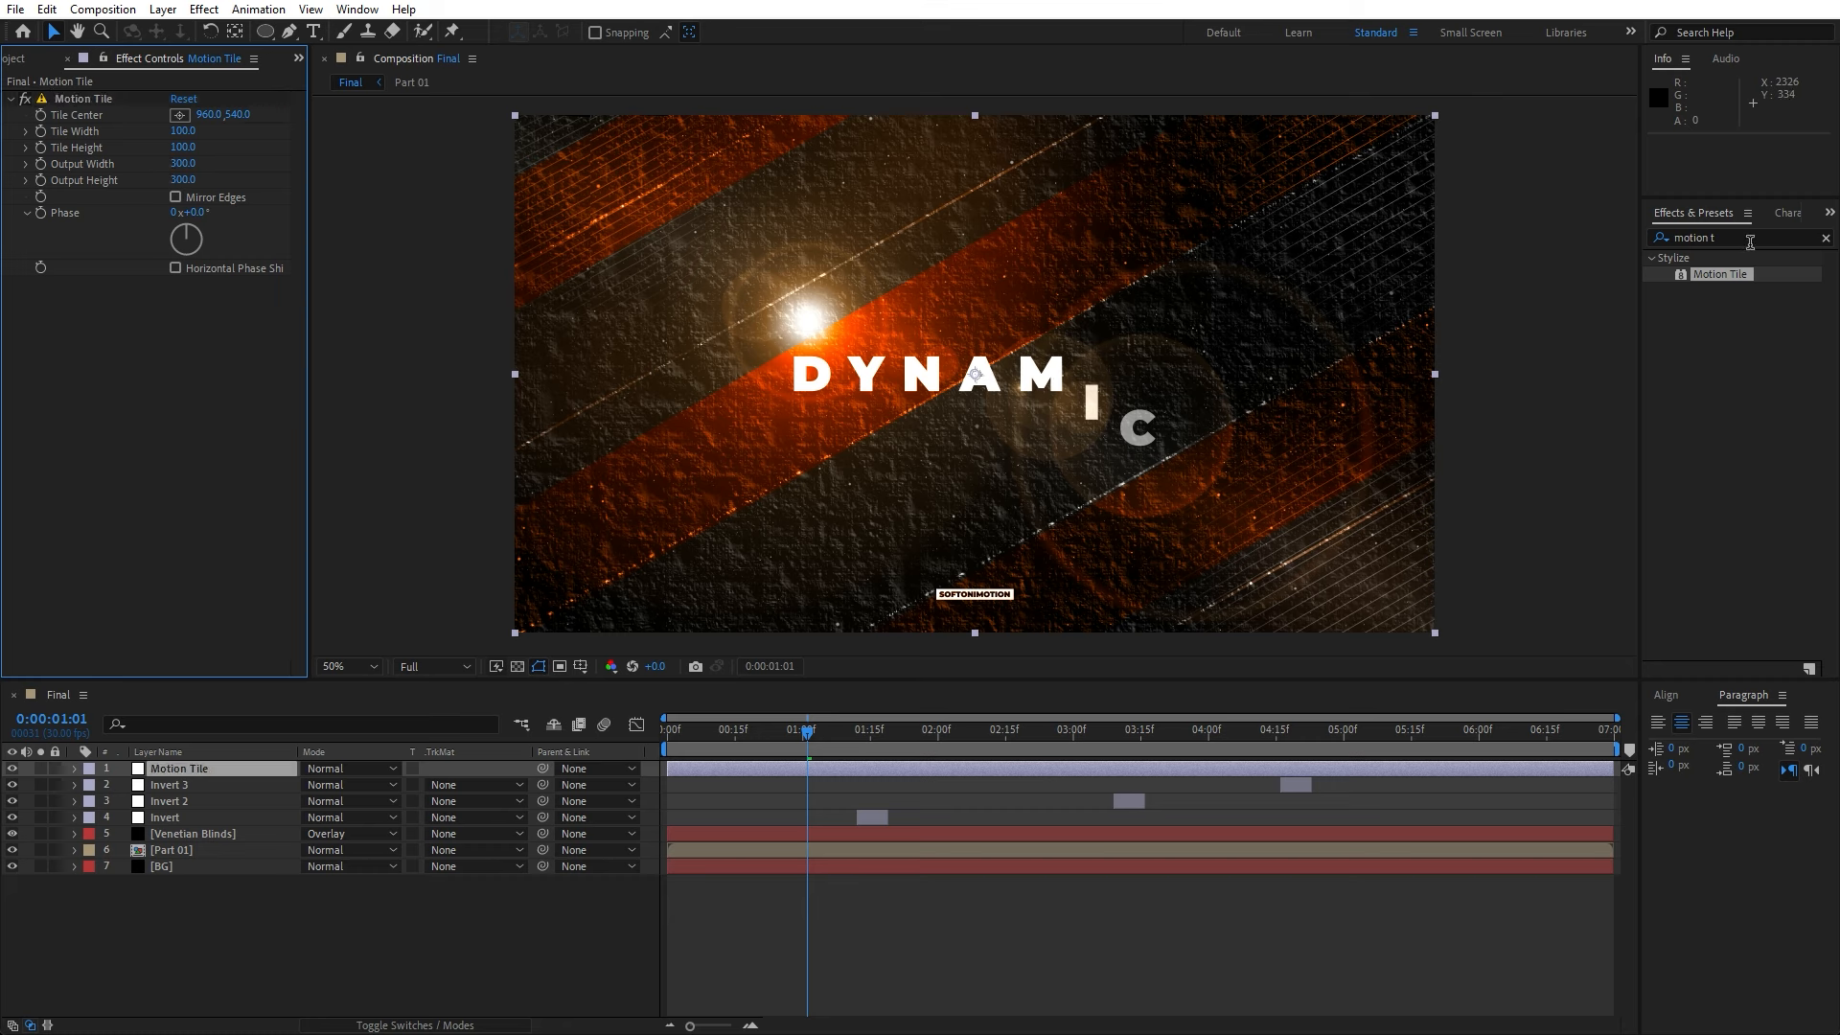
- Find the Transform effect, apply it to the Motion Tile layer below the Motion Tile effect, and set its Scale to 35
left_click_drag(1750, 242, 1431, 244)
type("trans f")
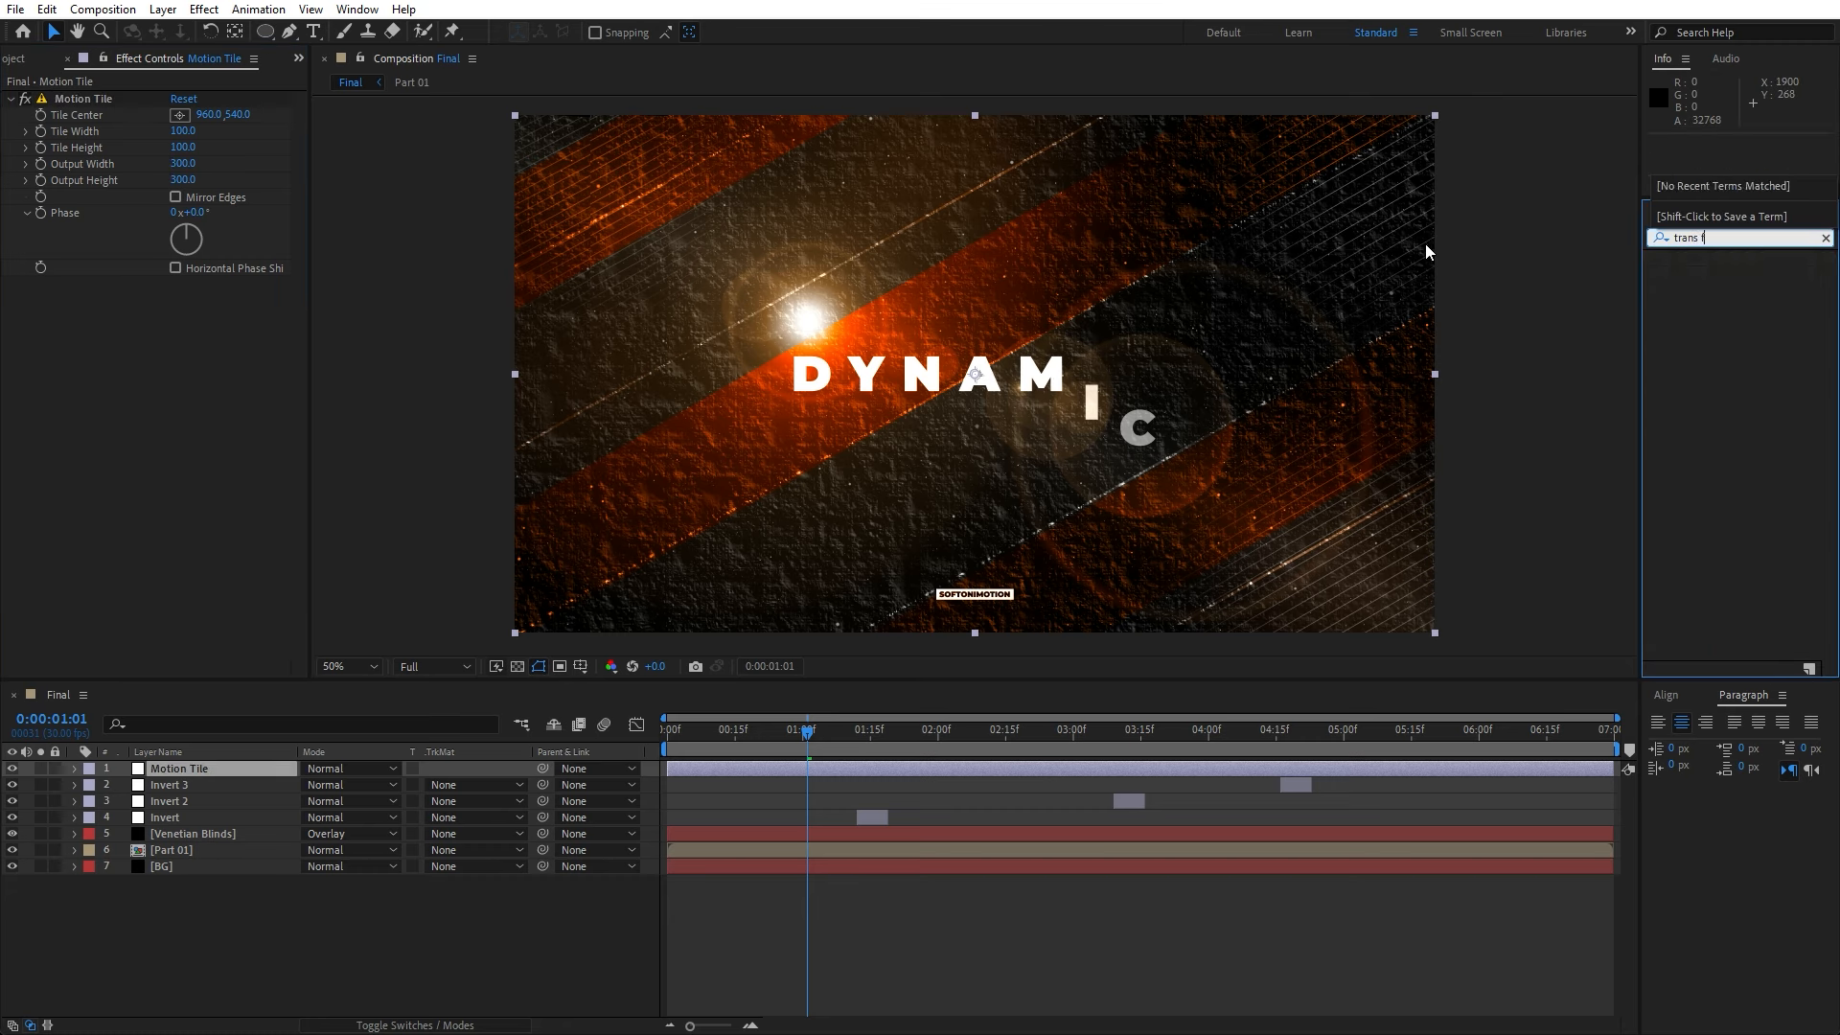
key("BackSpace")
key("BackSpace")
type("s")
key("BackSpace")
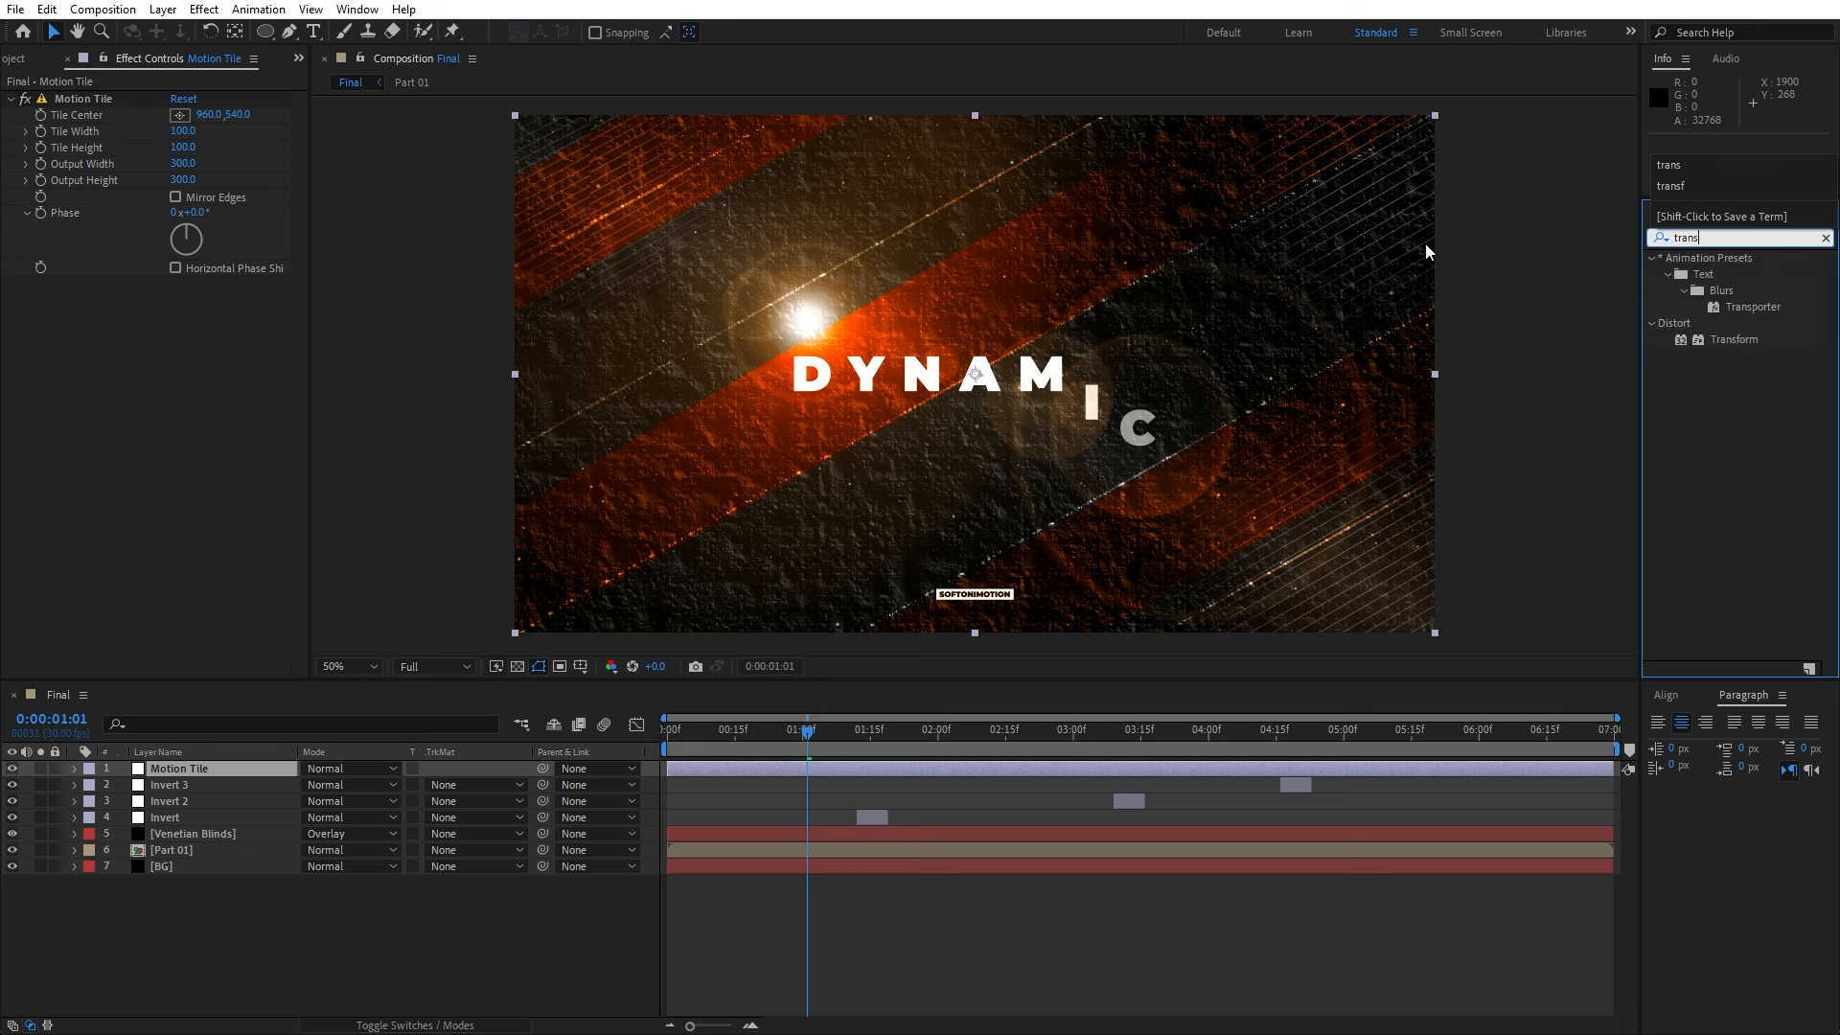
left_click_drag(1735, 339, 163, 481)
left_click(192, 348)
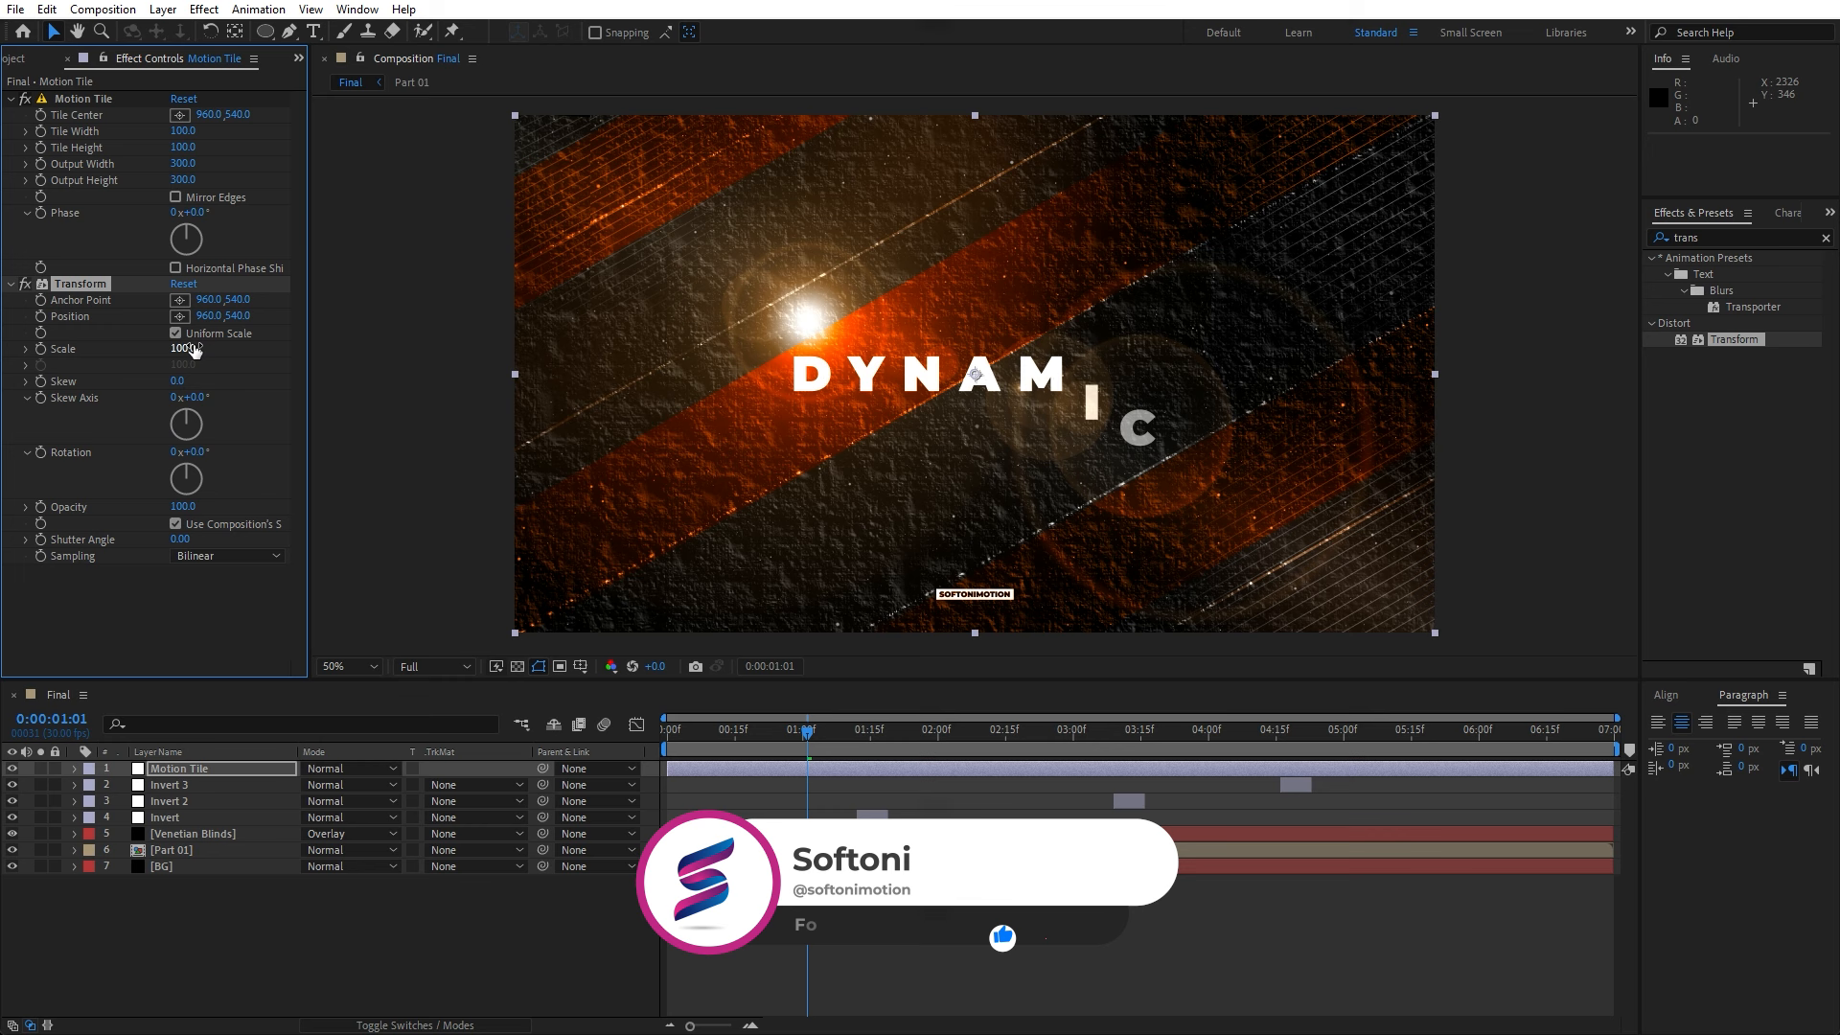
type("35")
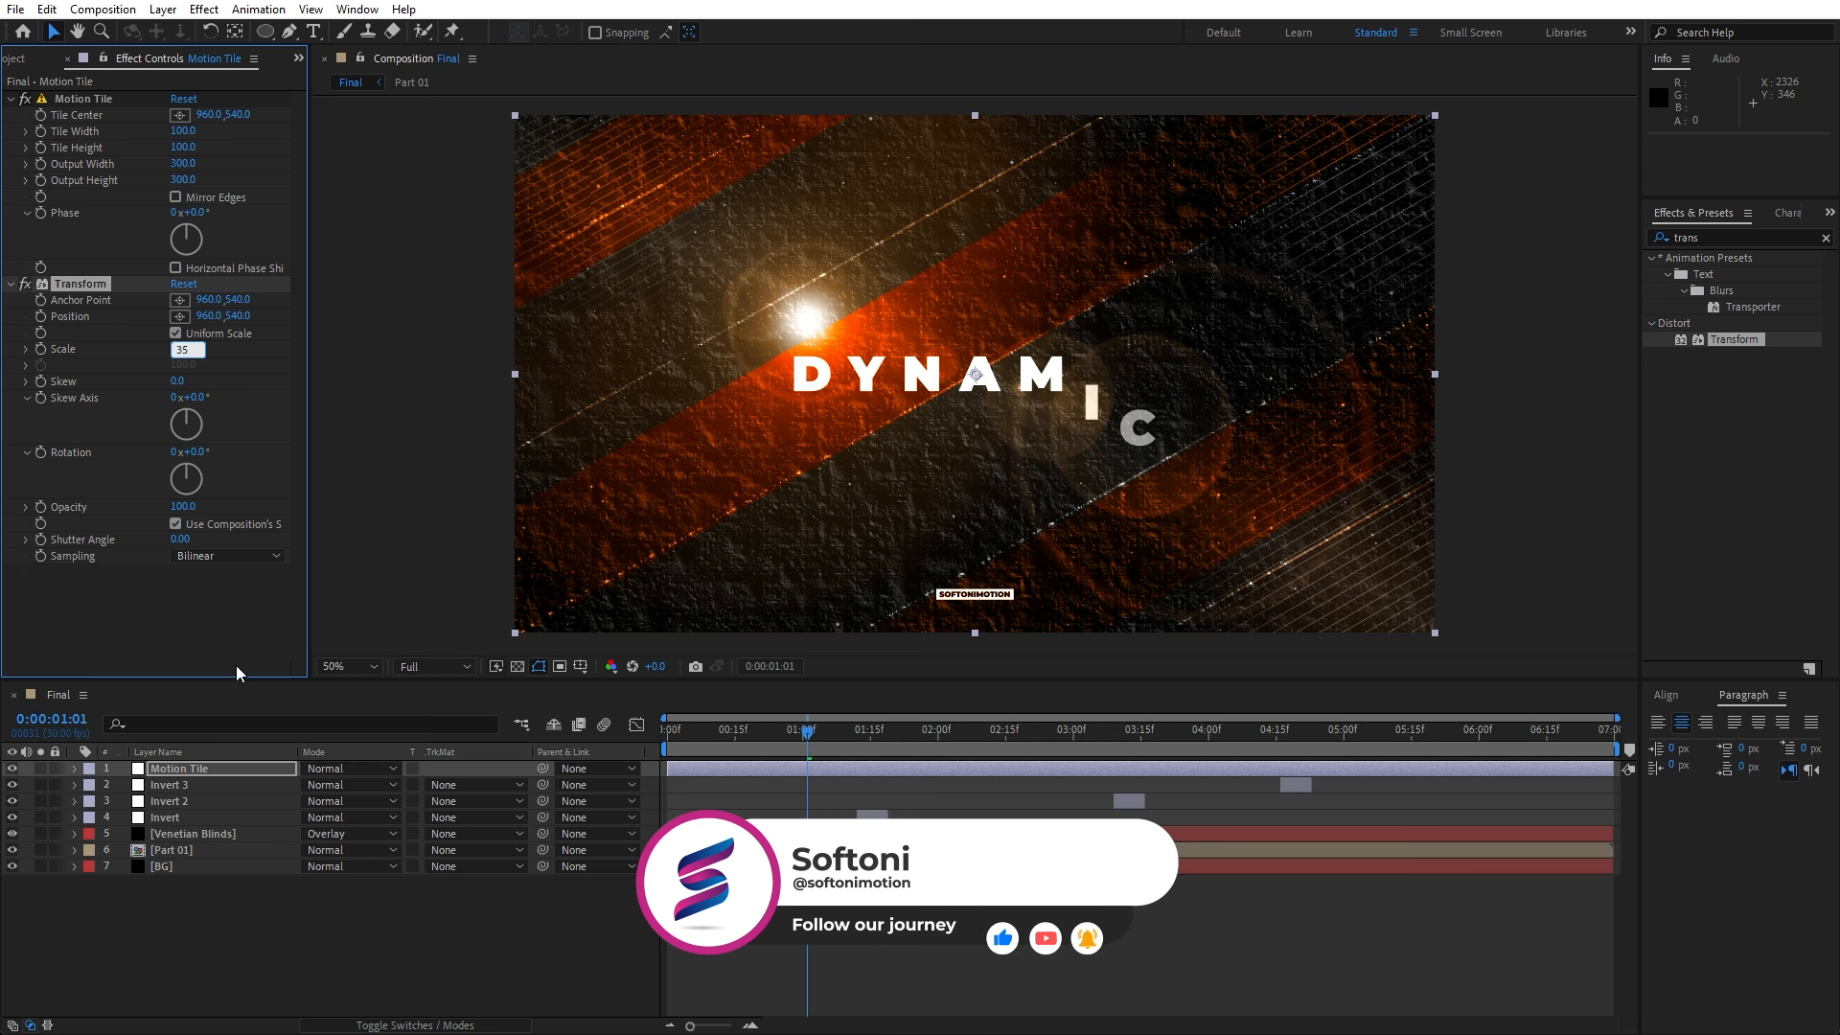
left_click(766, 781)
- Trim the Motion Tile layer to run from 0:00:00:20 to 0:00:01:03 and preview the composition
left_click_drag(821, 738, 789, 744)
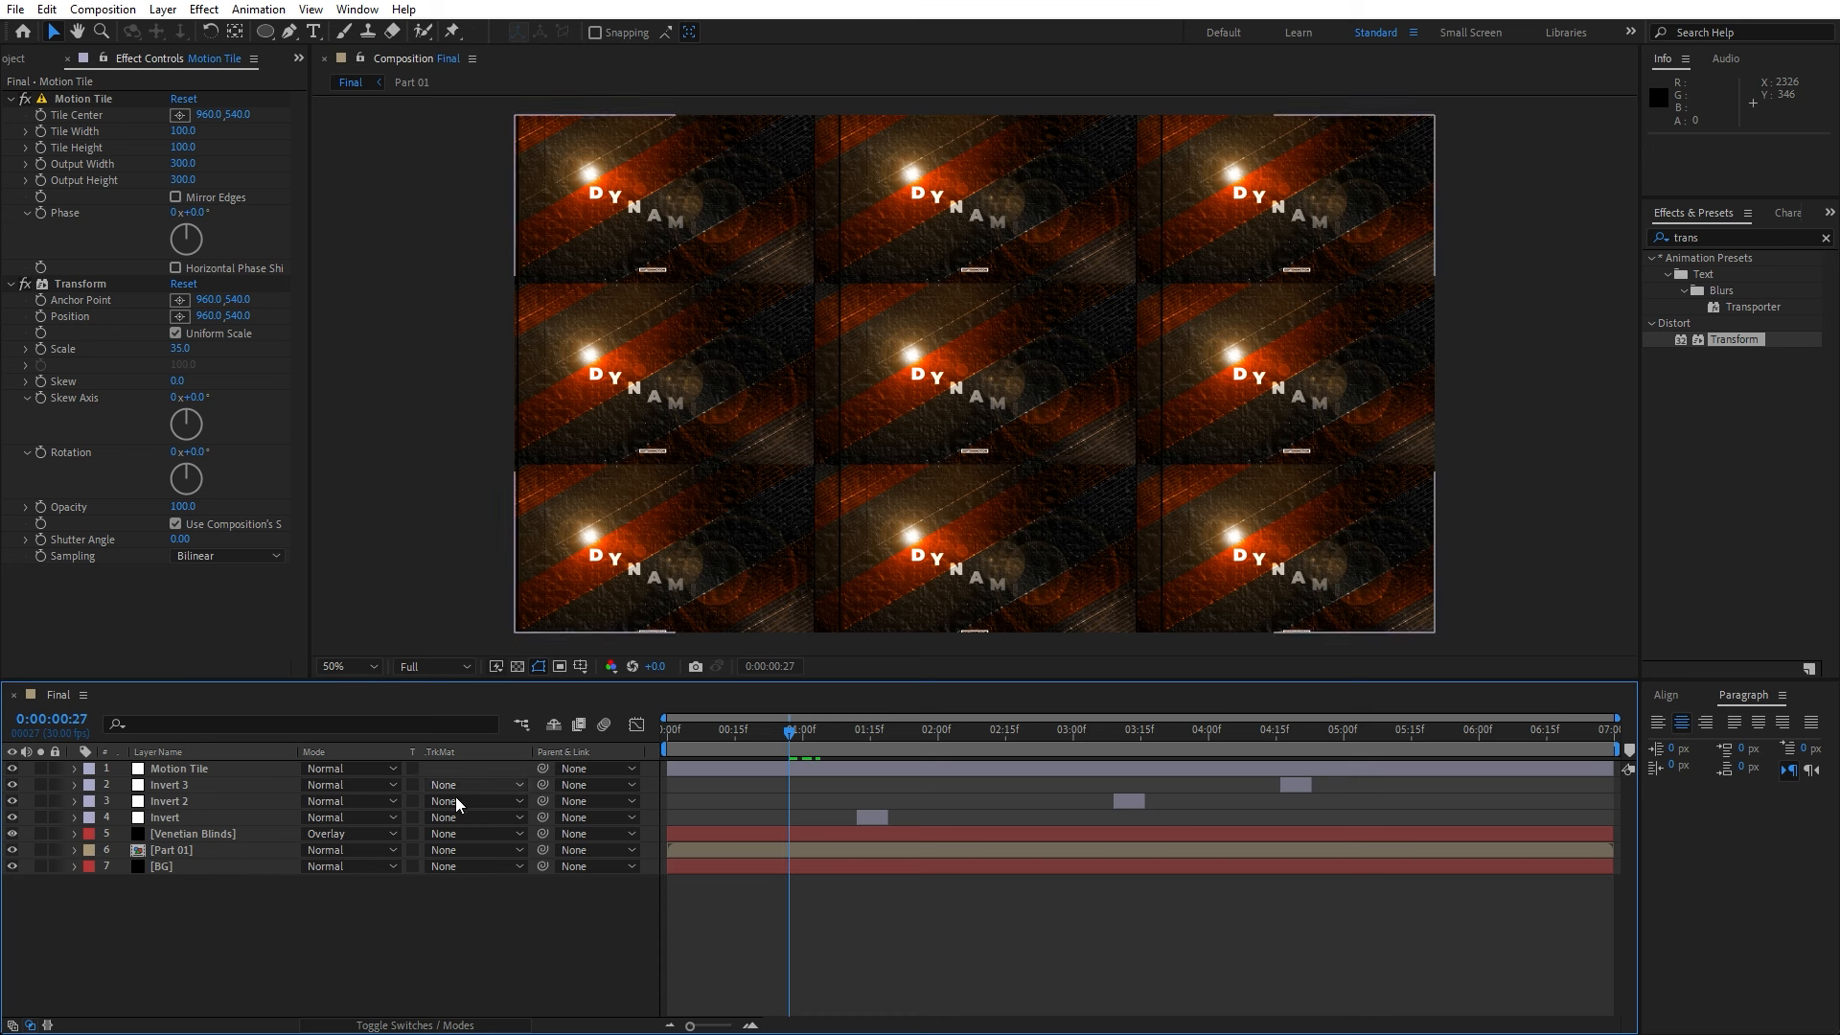
left_click(198, 767)
left_click_drag(669, 769, 820, 738)
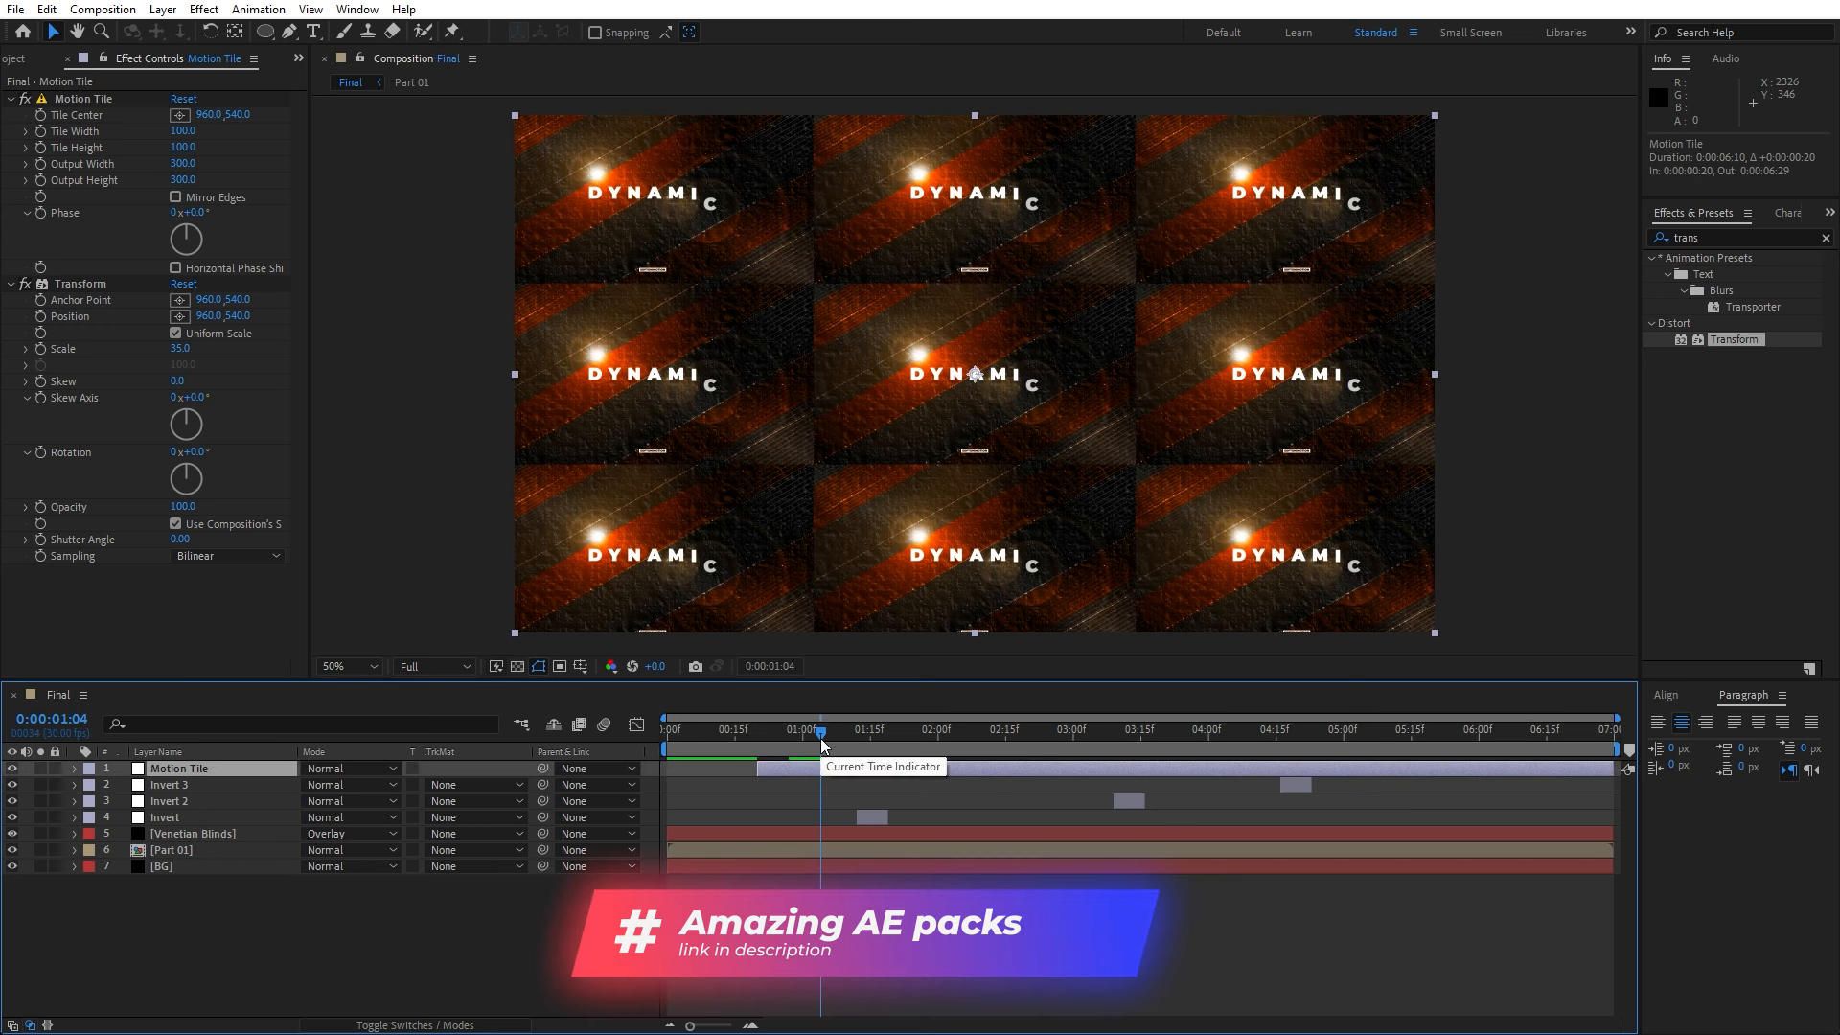
key("alt+]")
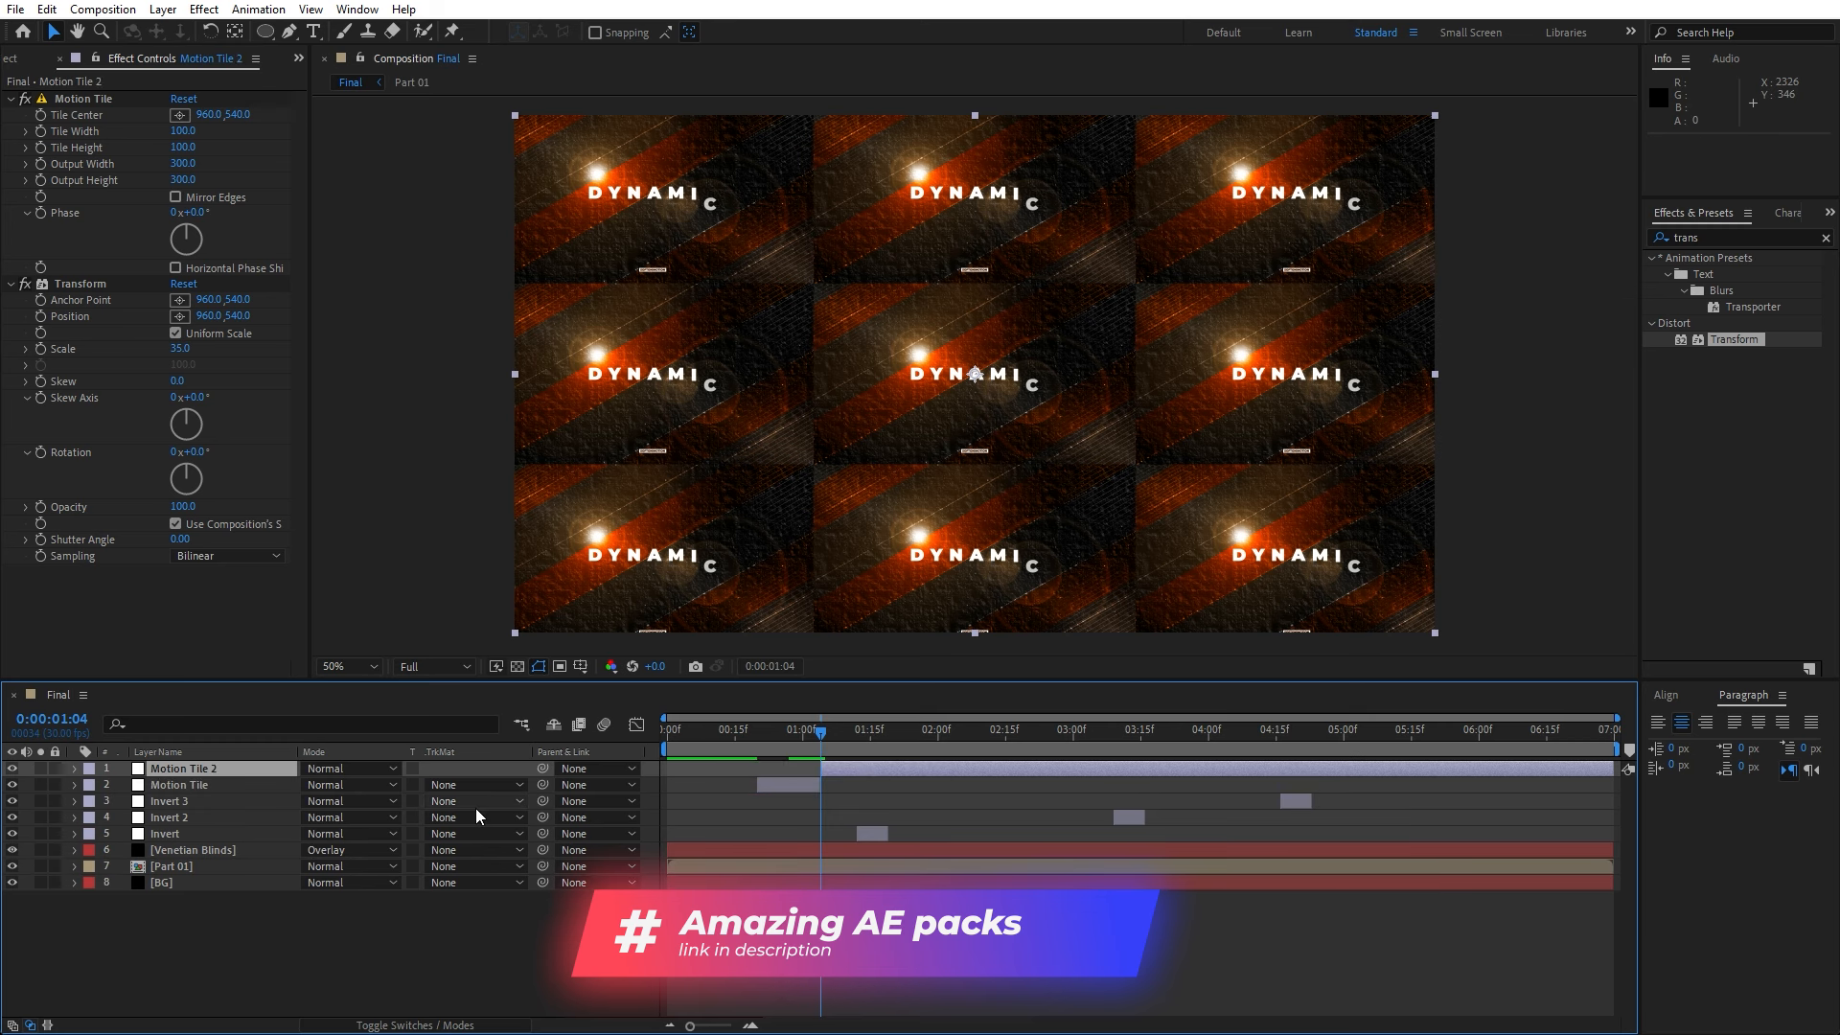
key("space")
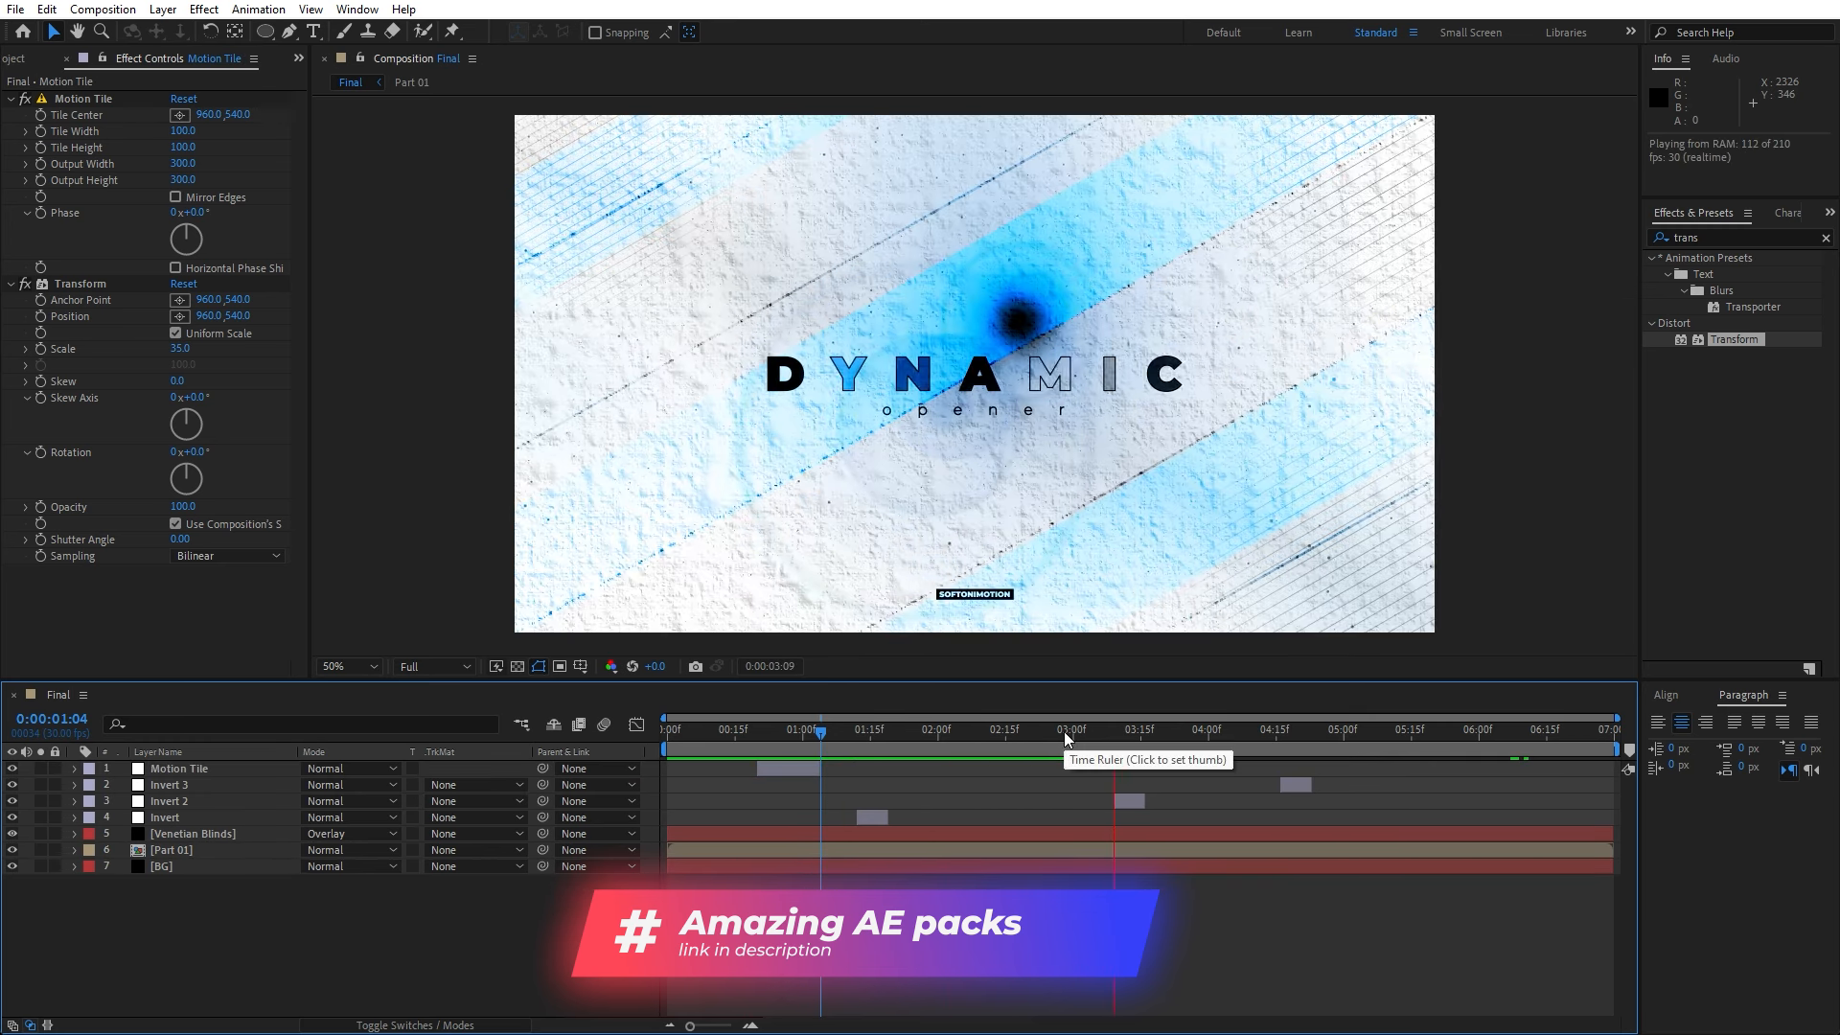
- Duplicate the Motion Tile layer, trim the copy to run from 0:00:02:09 to 0:00:02:14, and enable its Mirror Edges
left_click(927, 738)
left_click(173, 769)
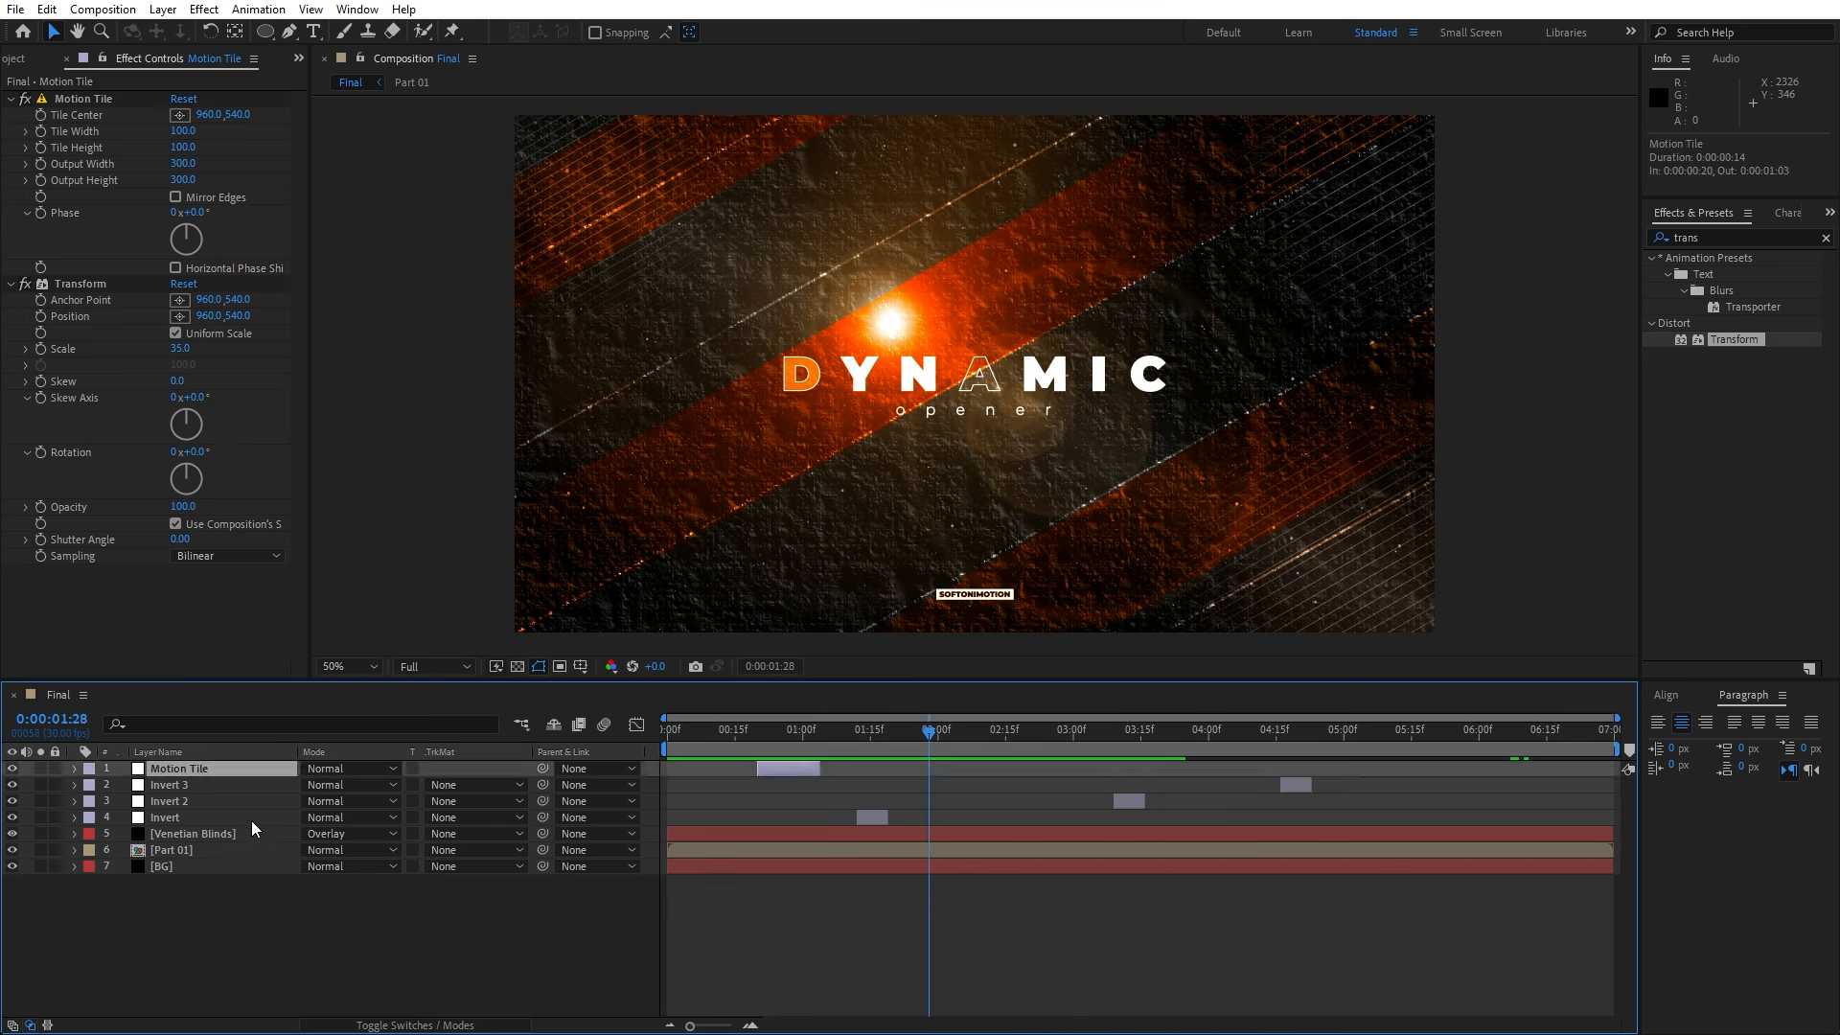
key("ctrl+d")
left_click_drag(839, 767, 991, 744)
left_click(977, 741)
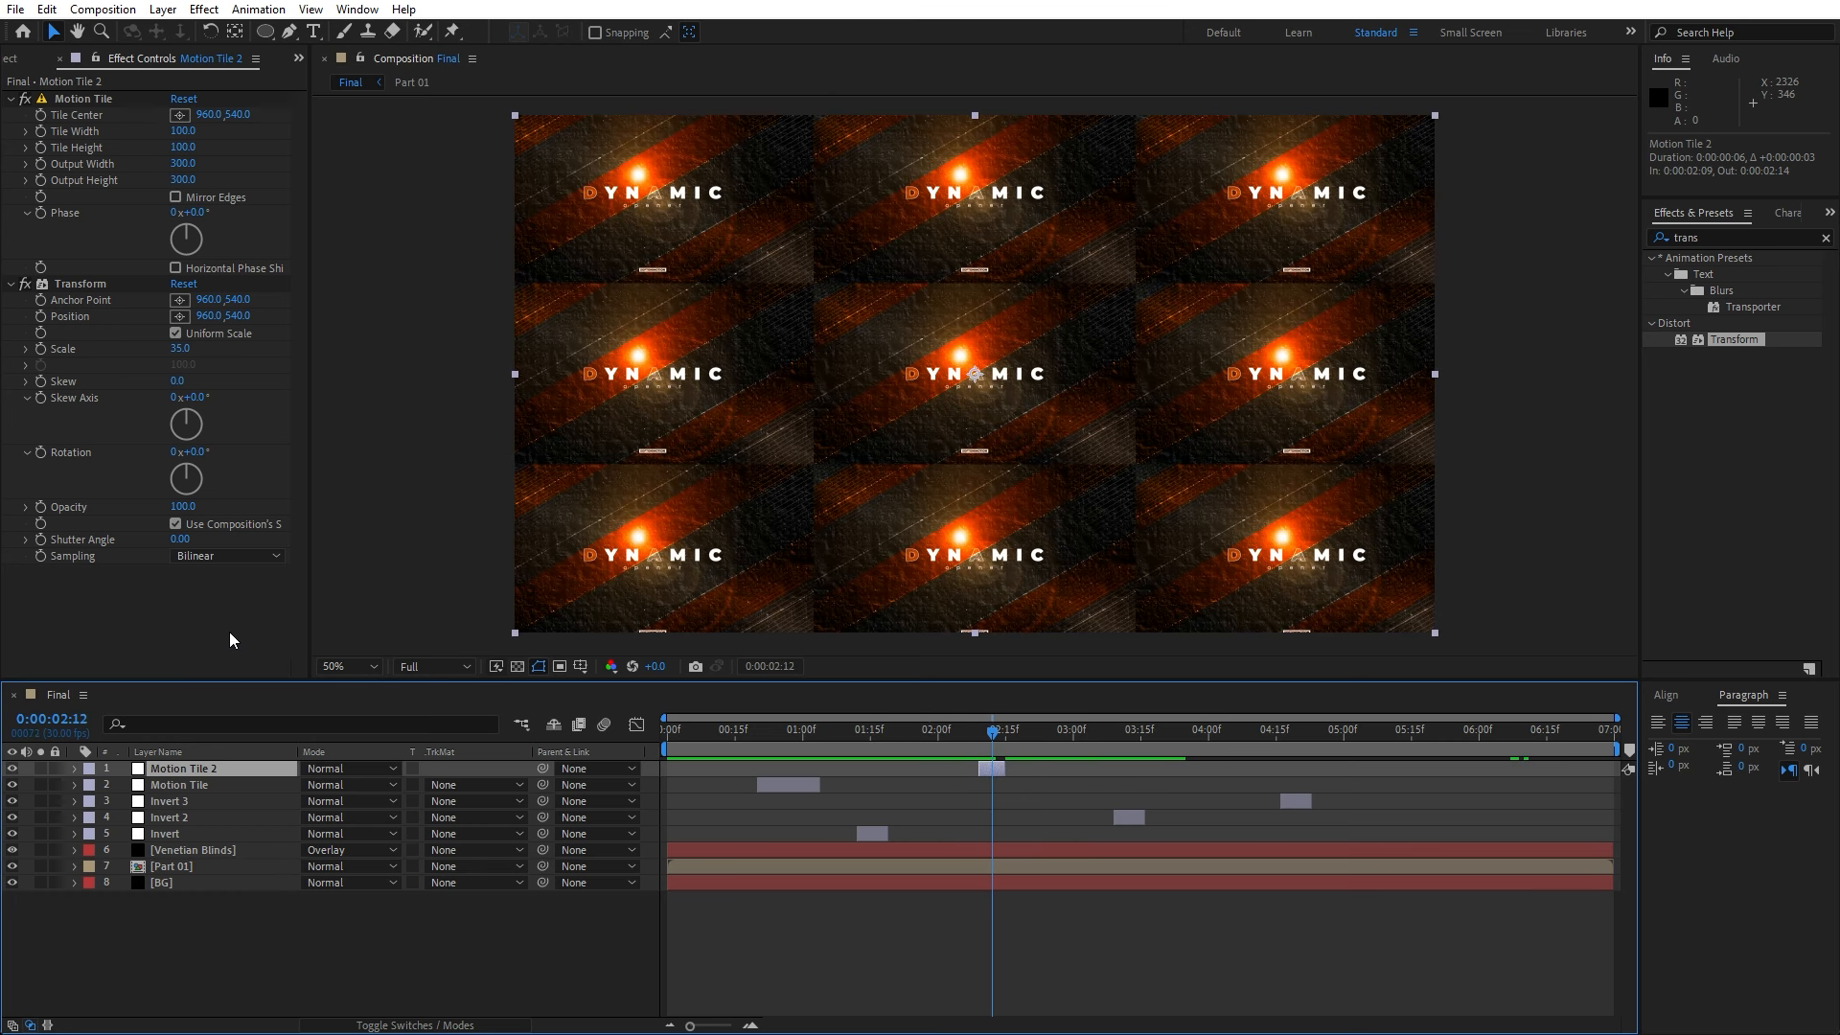
left_click(176, 198)
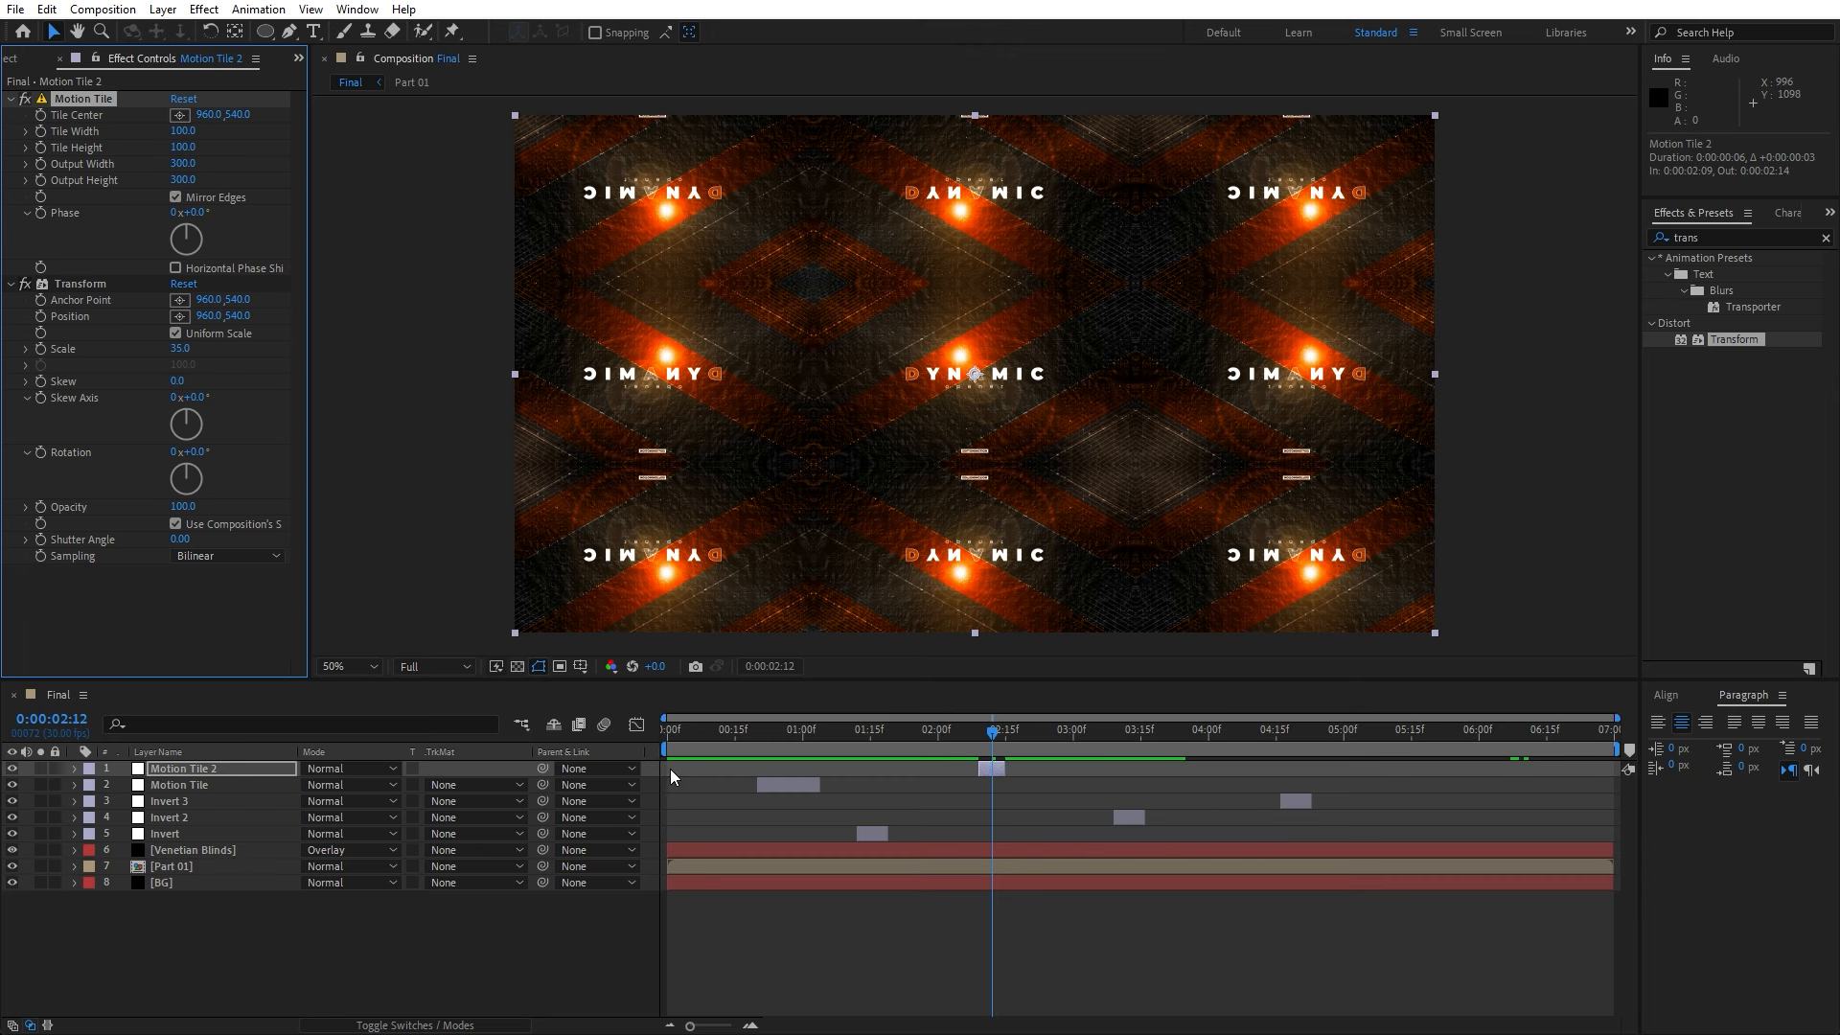
- Duplicate the mirrored Motion Tile clip, place the copy around 0:00:04:00, and preview the composition
left_click(209, 772)
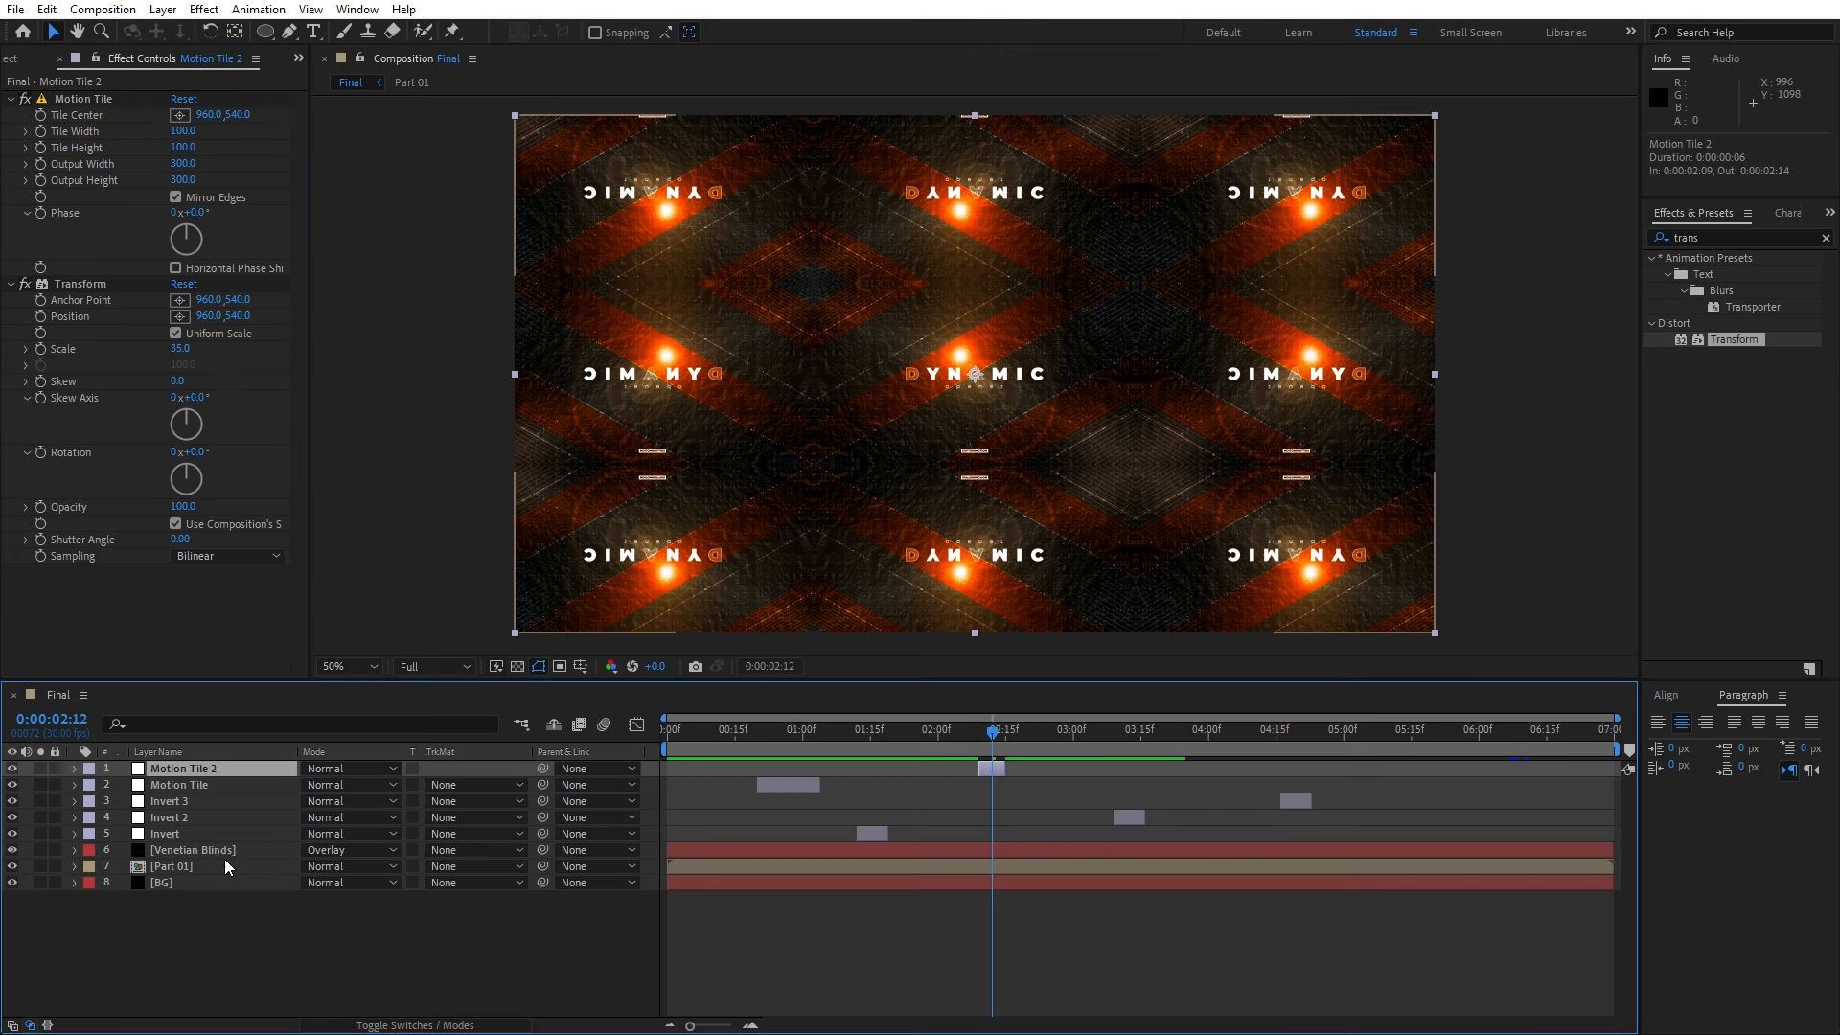
key("ctrl+d")
left_click_drag(996, 767, 1215, 769)
left_click(594, 998)
key("space")
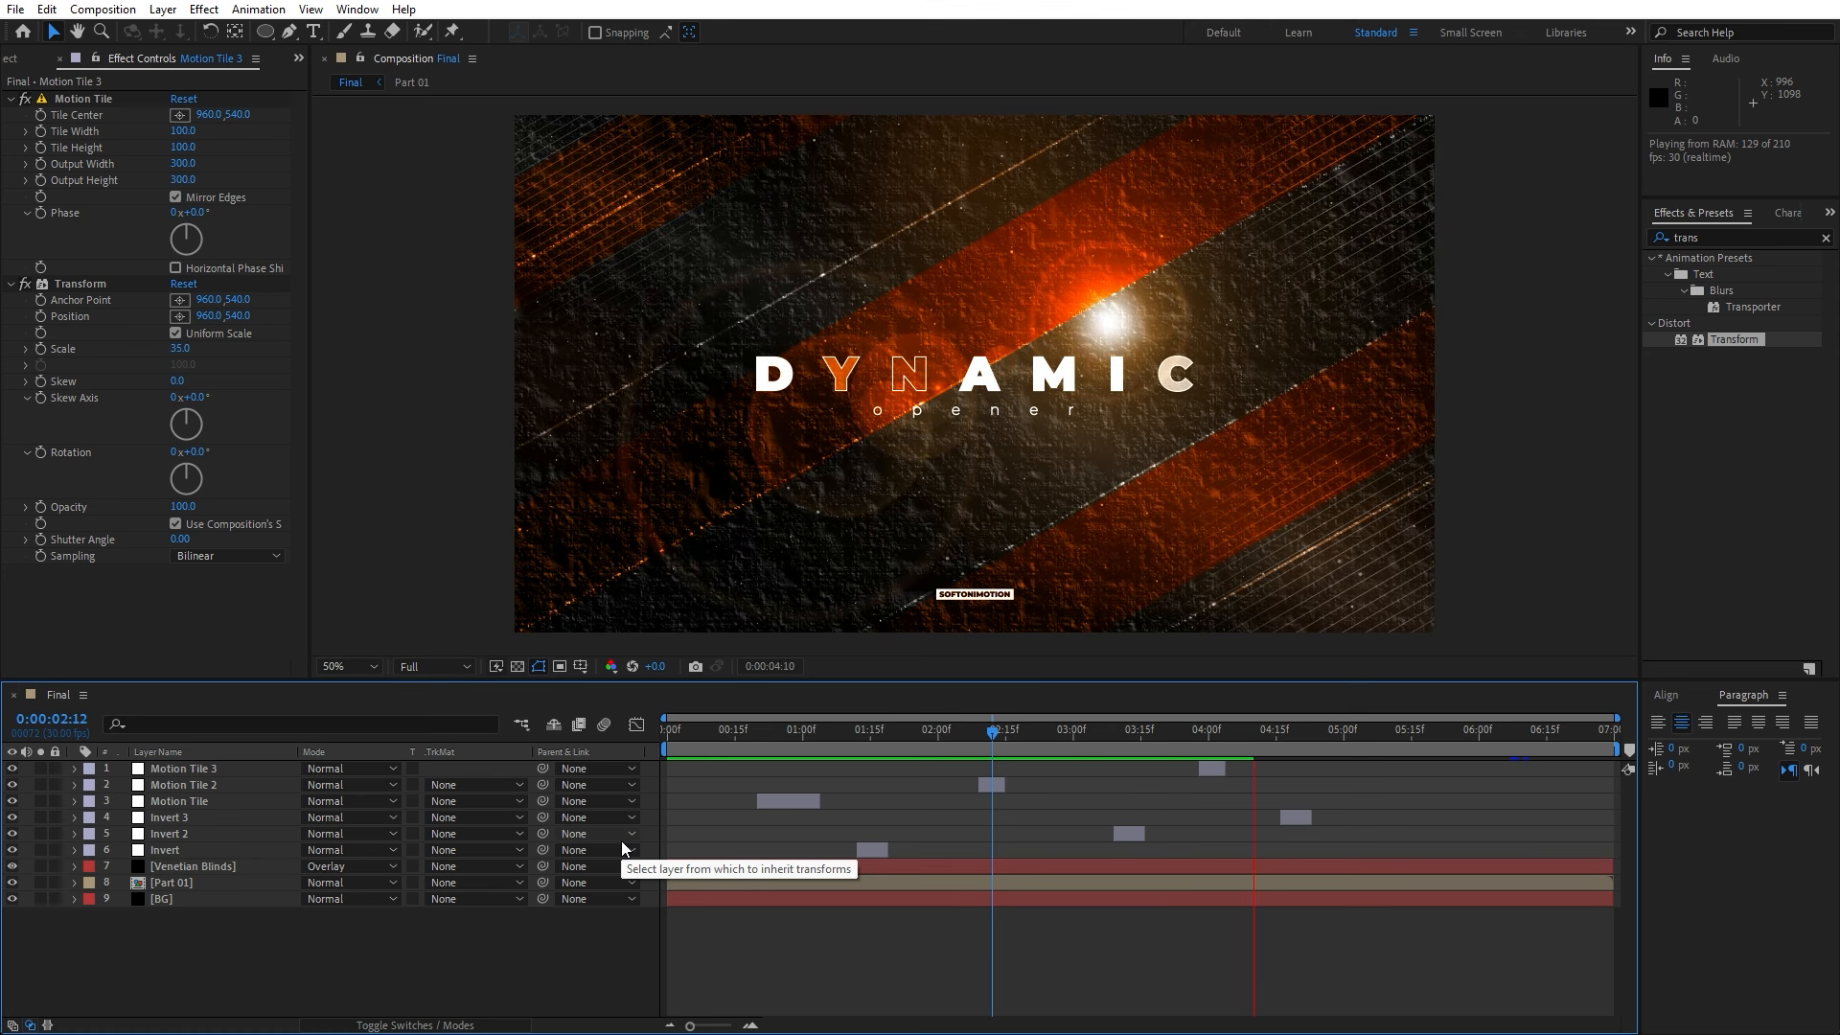
left_click(870, 730)
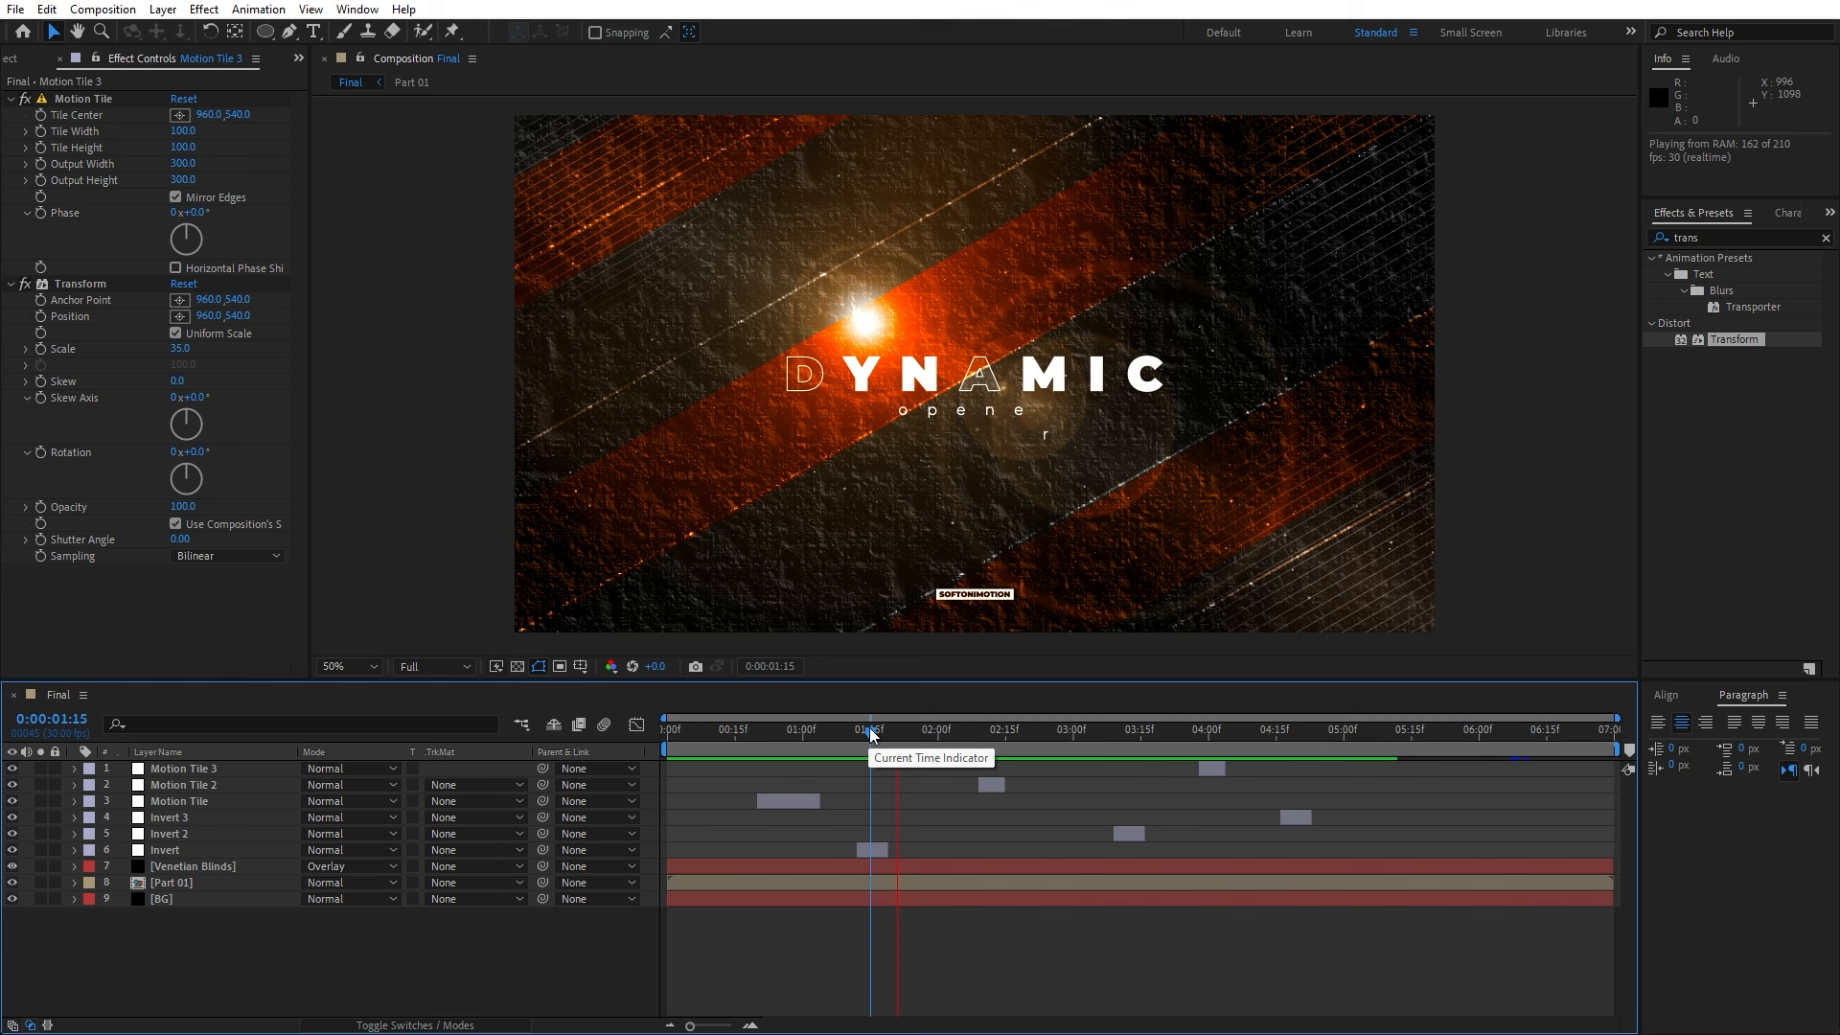
- Duplicate the Part 01 layer and trim the copy to run from 0:00:01:21 to 0:00:02:05
left_click(984, 730)
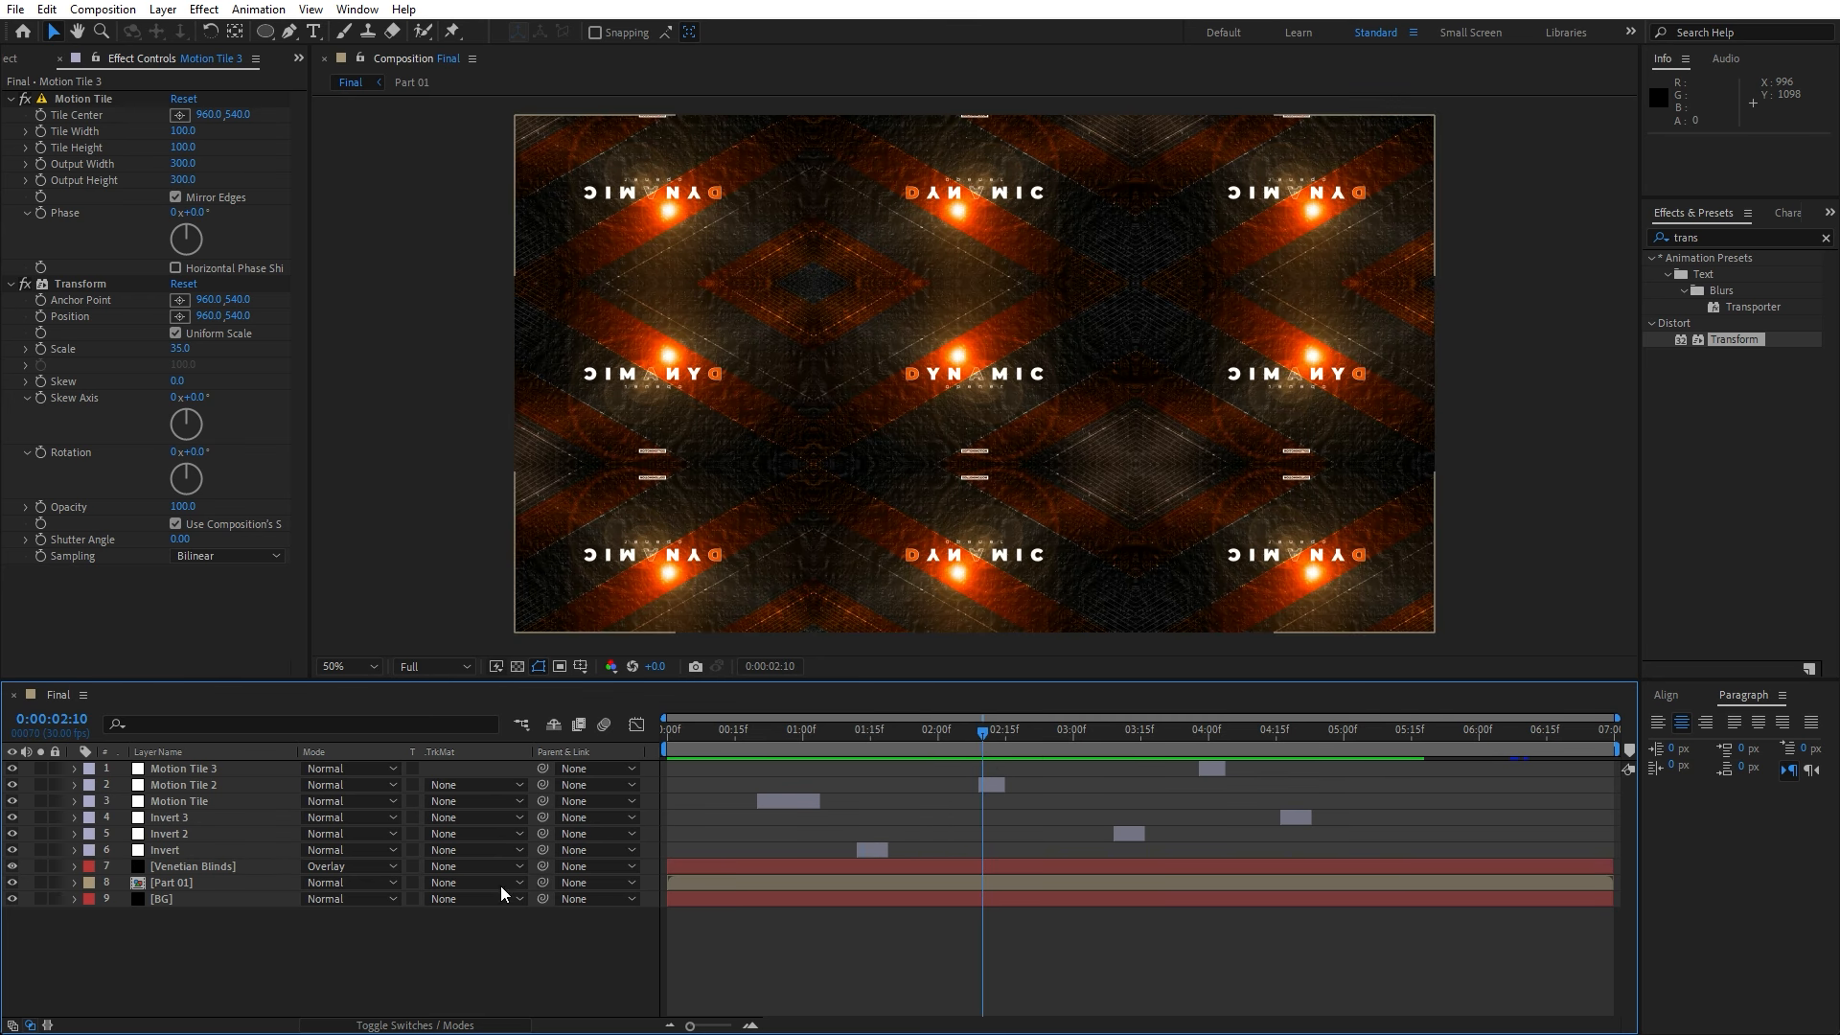
left_click(201, 888)
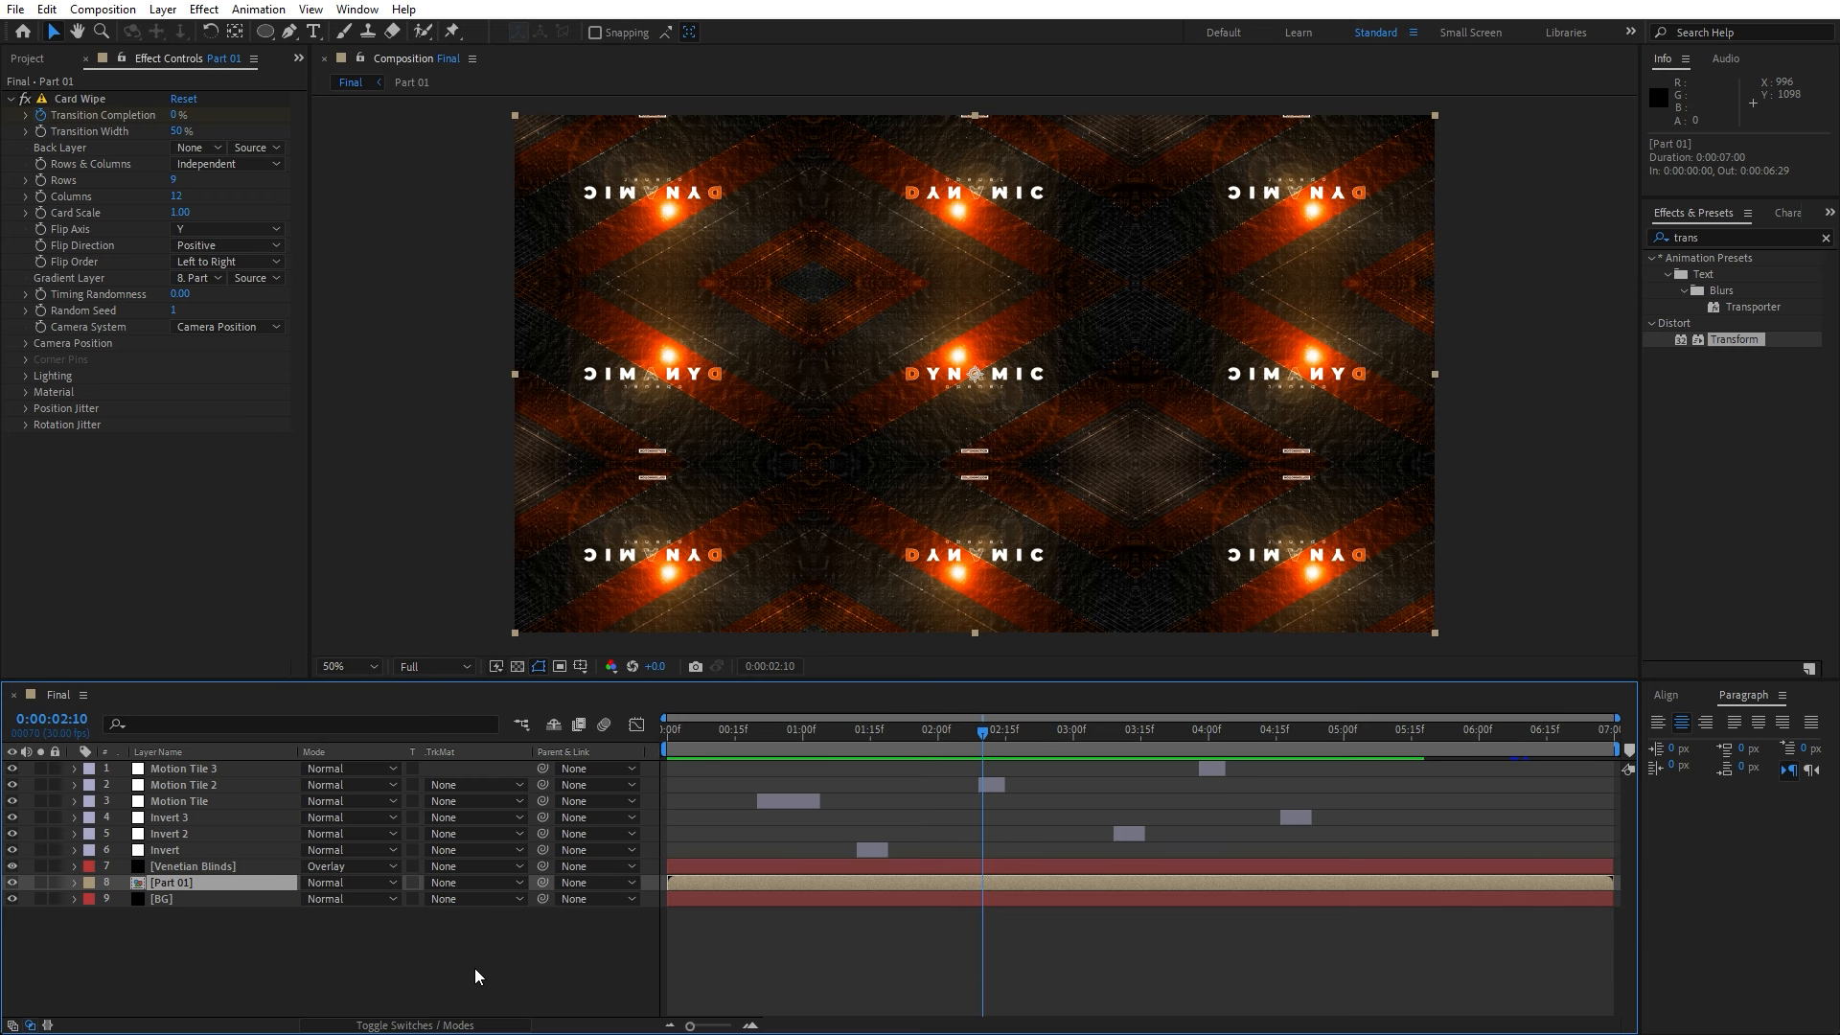
key("ctrl+d")
left_click_drag(686, 887, 898, 887)
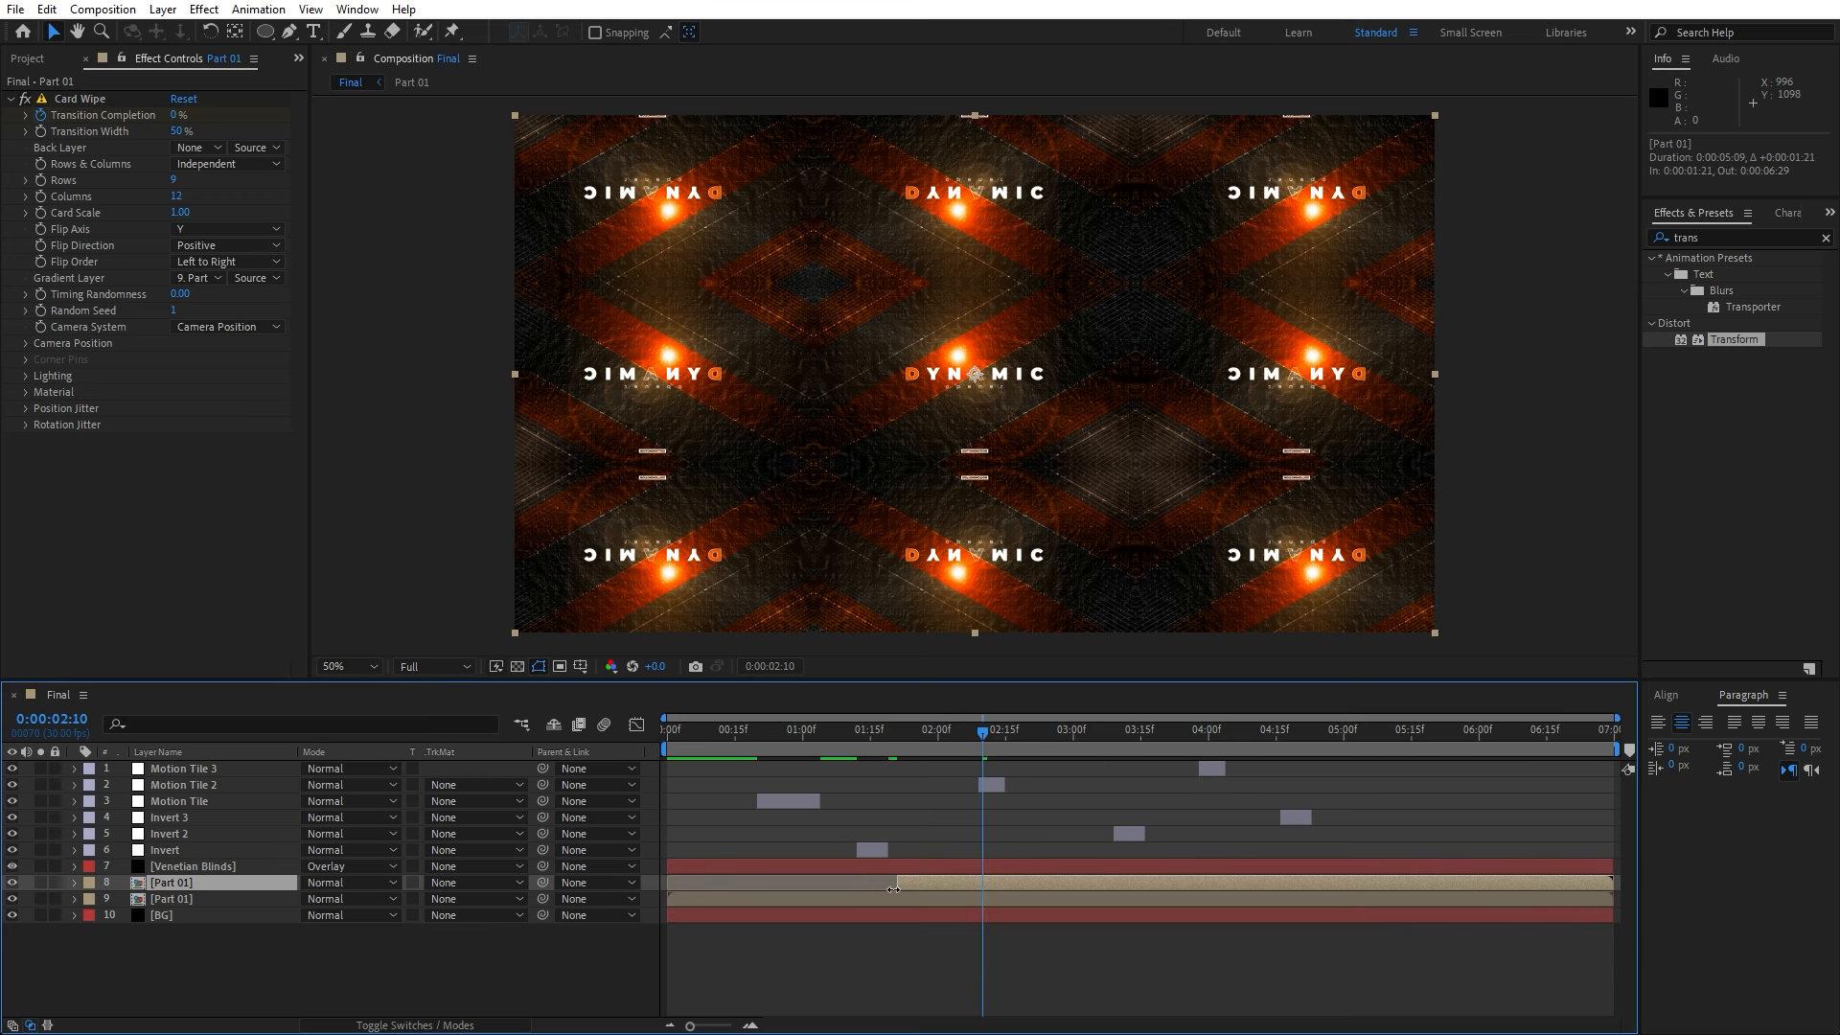
left_click_drag(1611, 884, 964, 884)
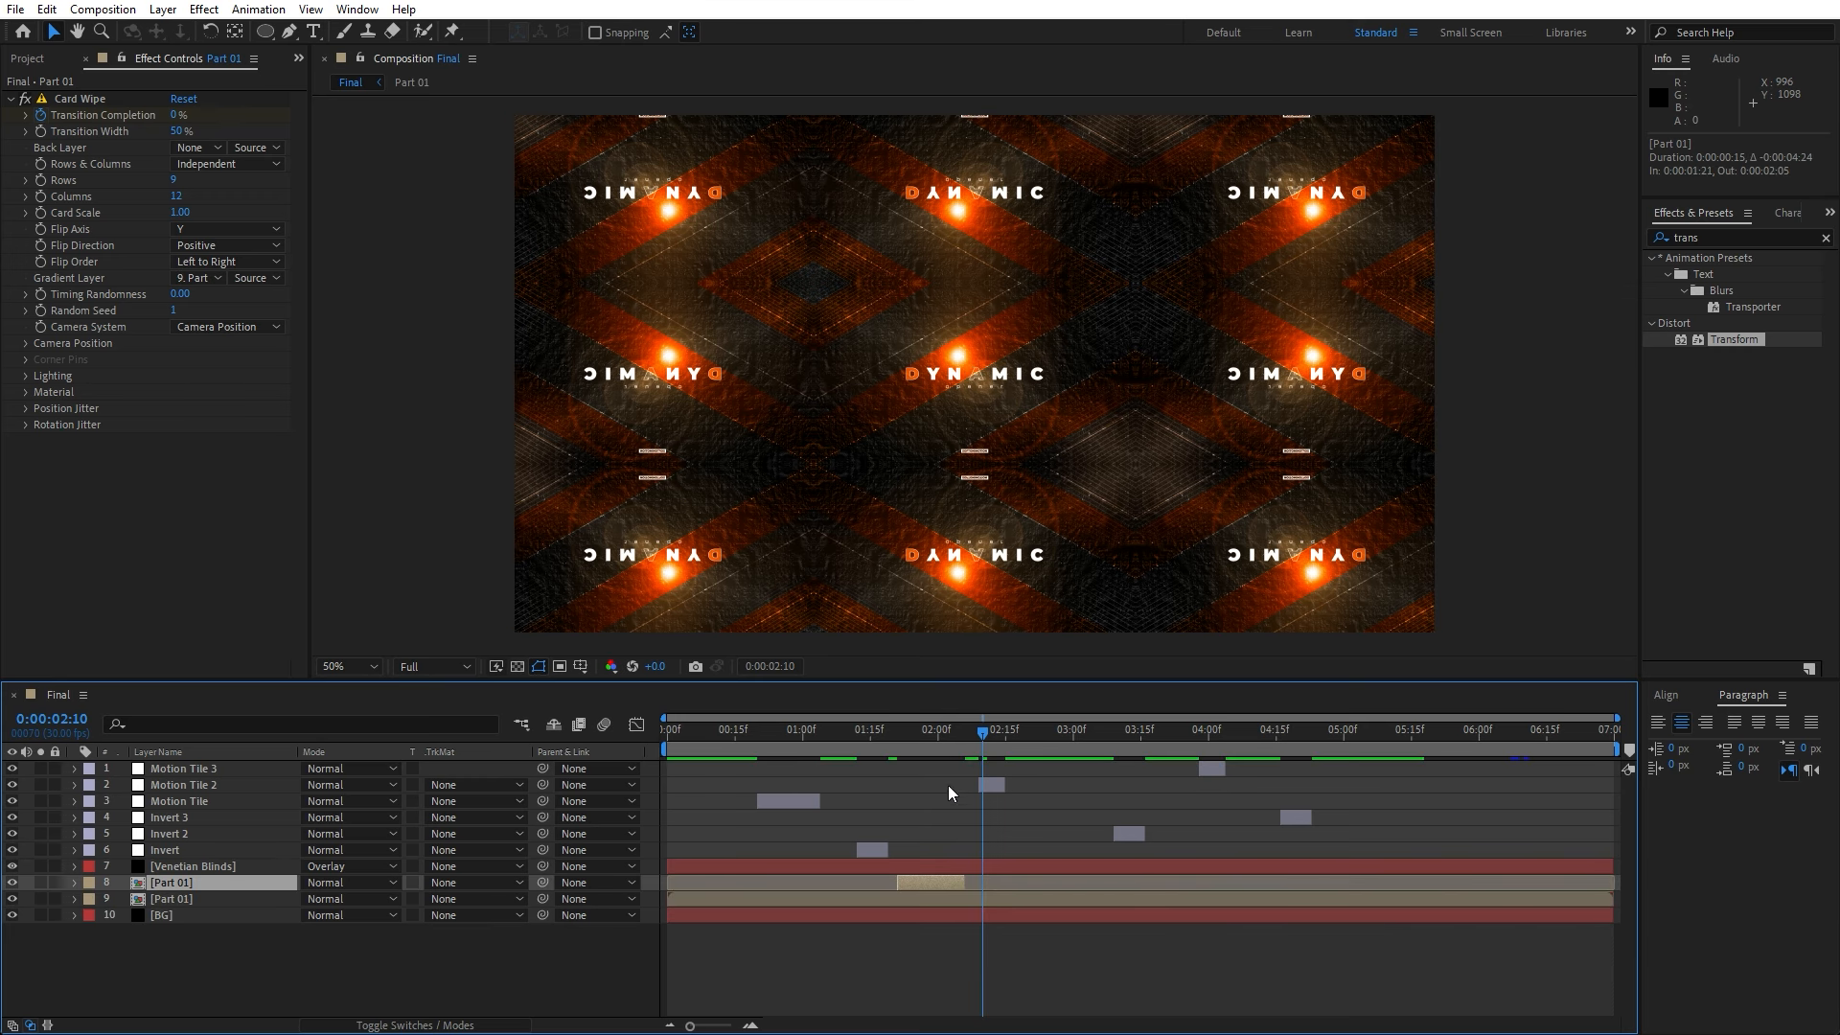
- Move to 0:00:01:25 and give the trimmed Part 01 copy a Green label colour
left_click_drag(923, 751, 912, 753)
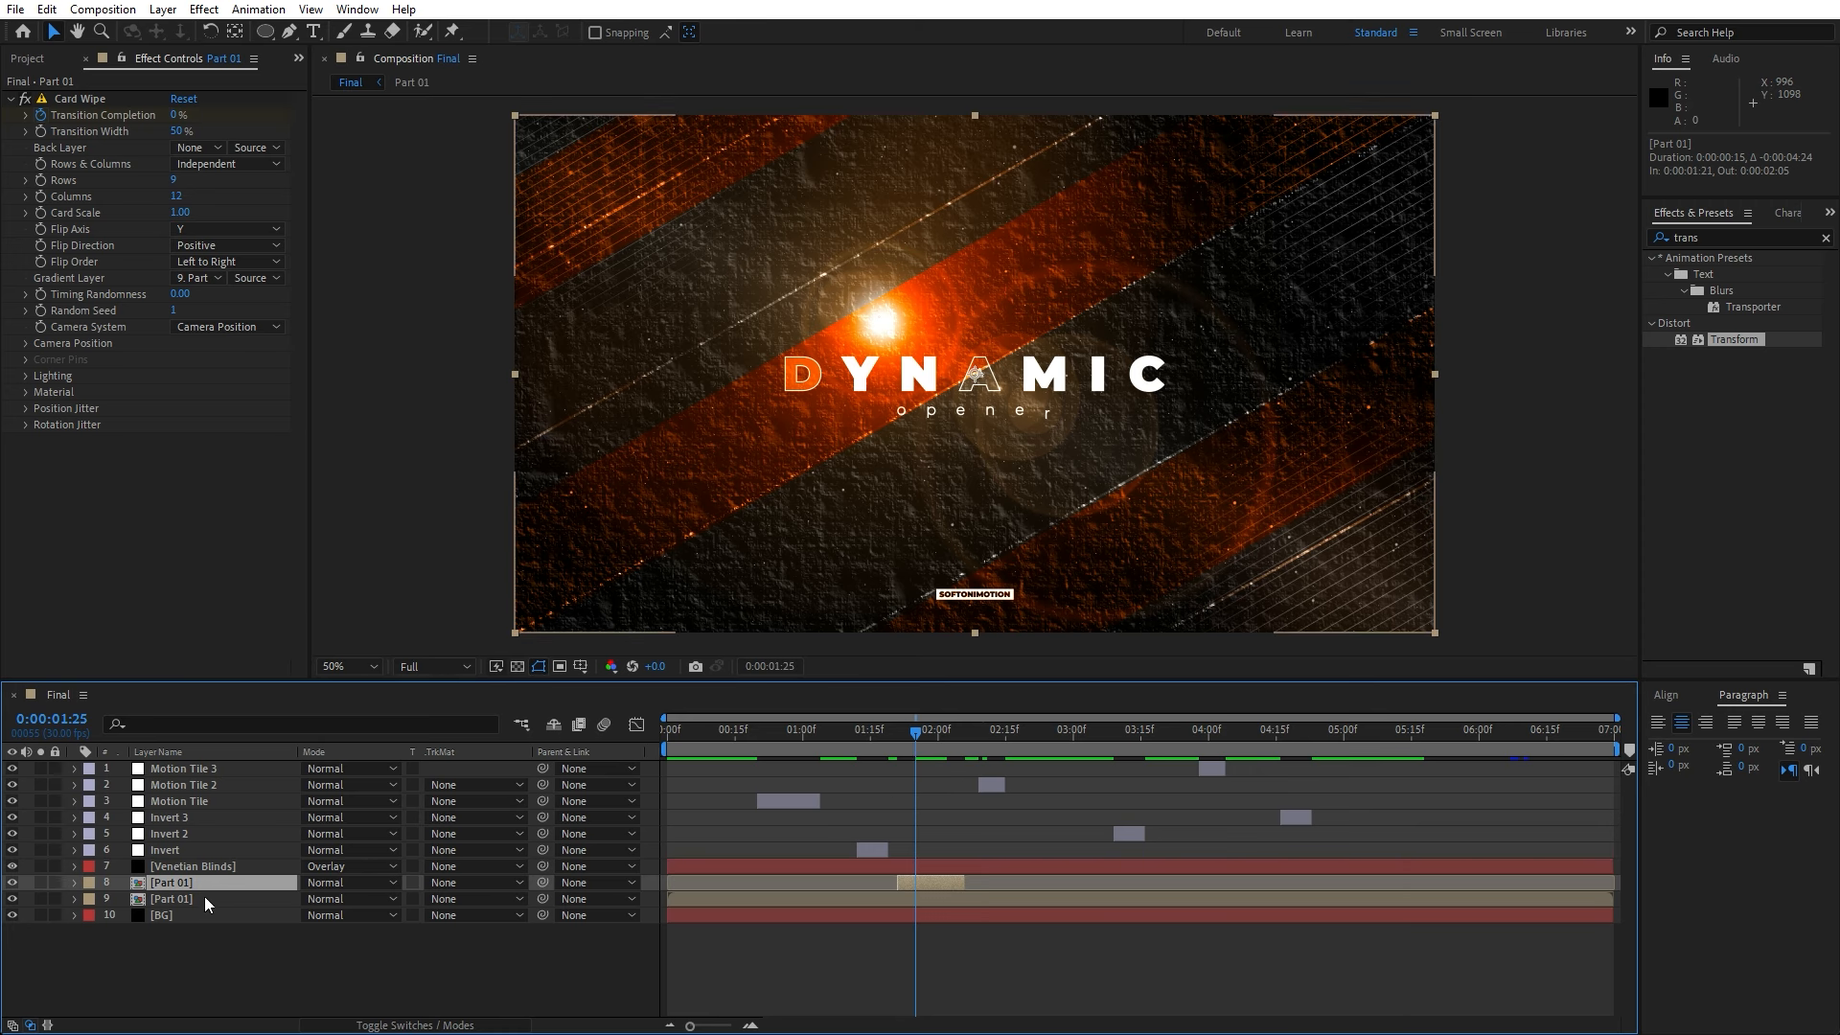
left_click(90, 882)
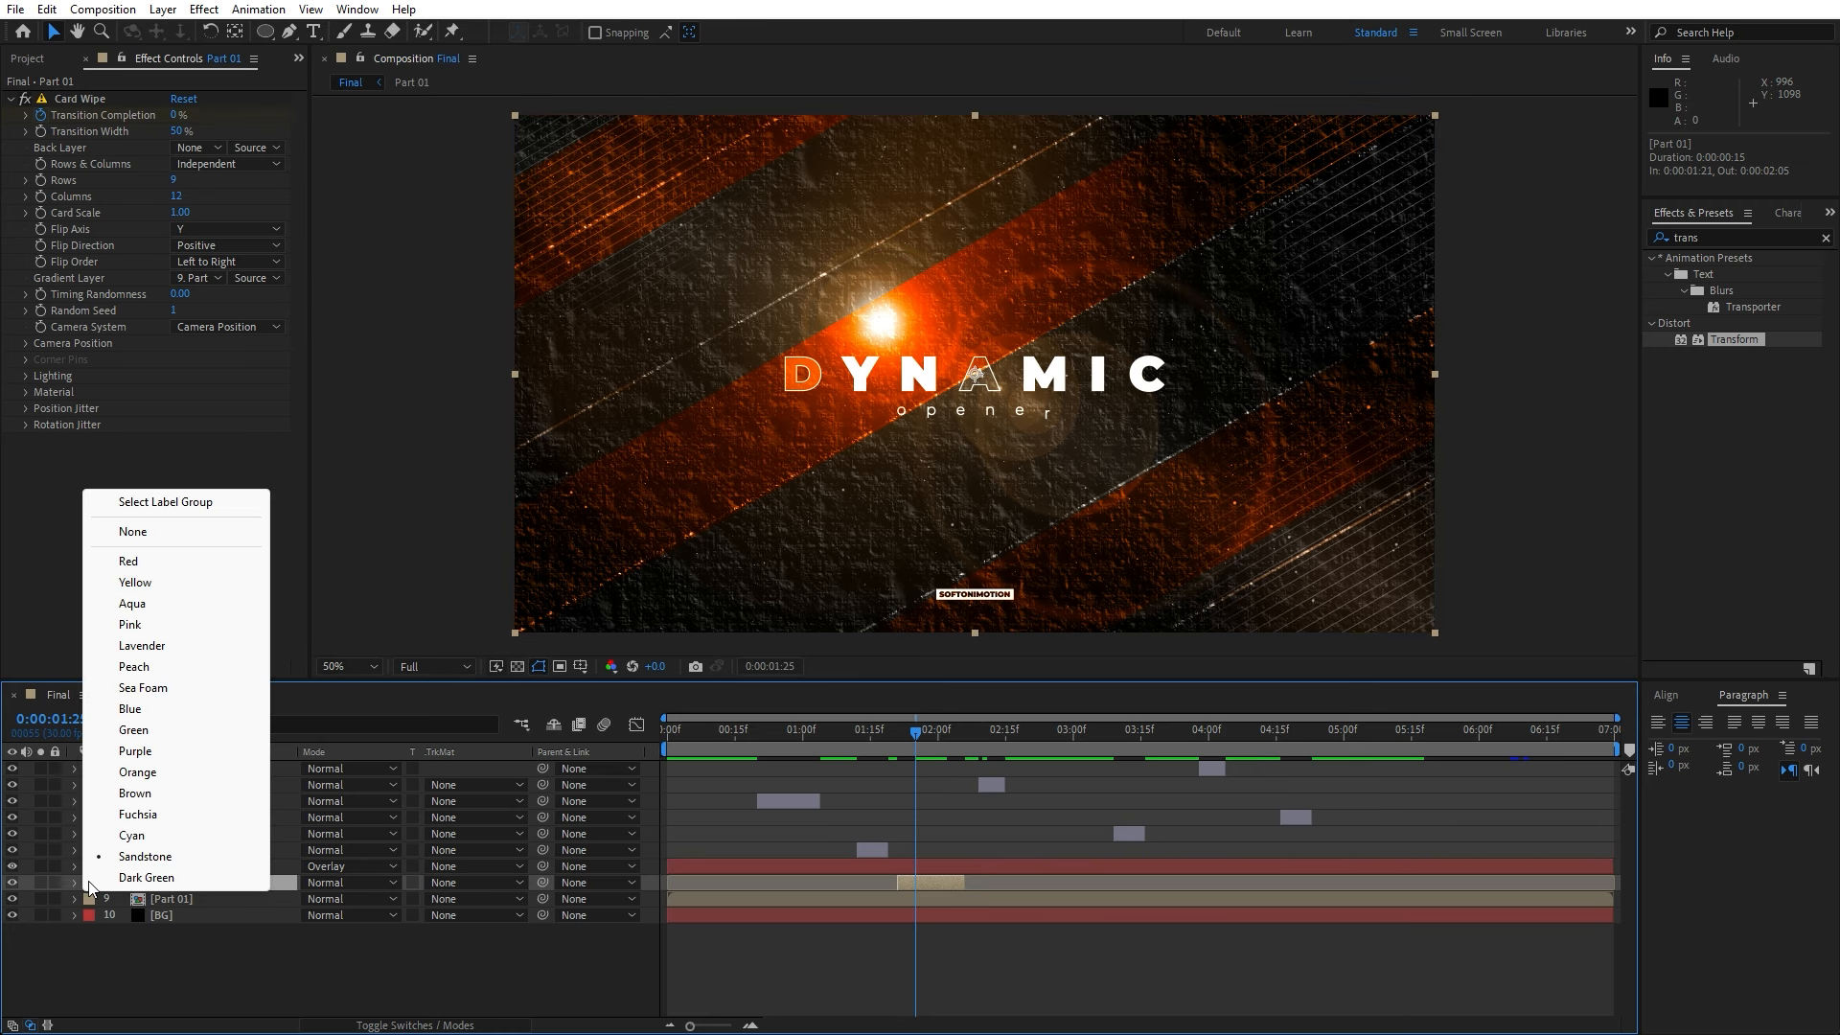
left_click(144, 604)
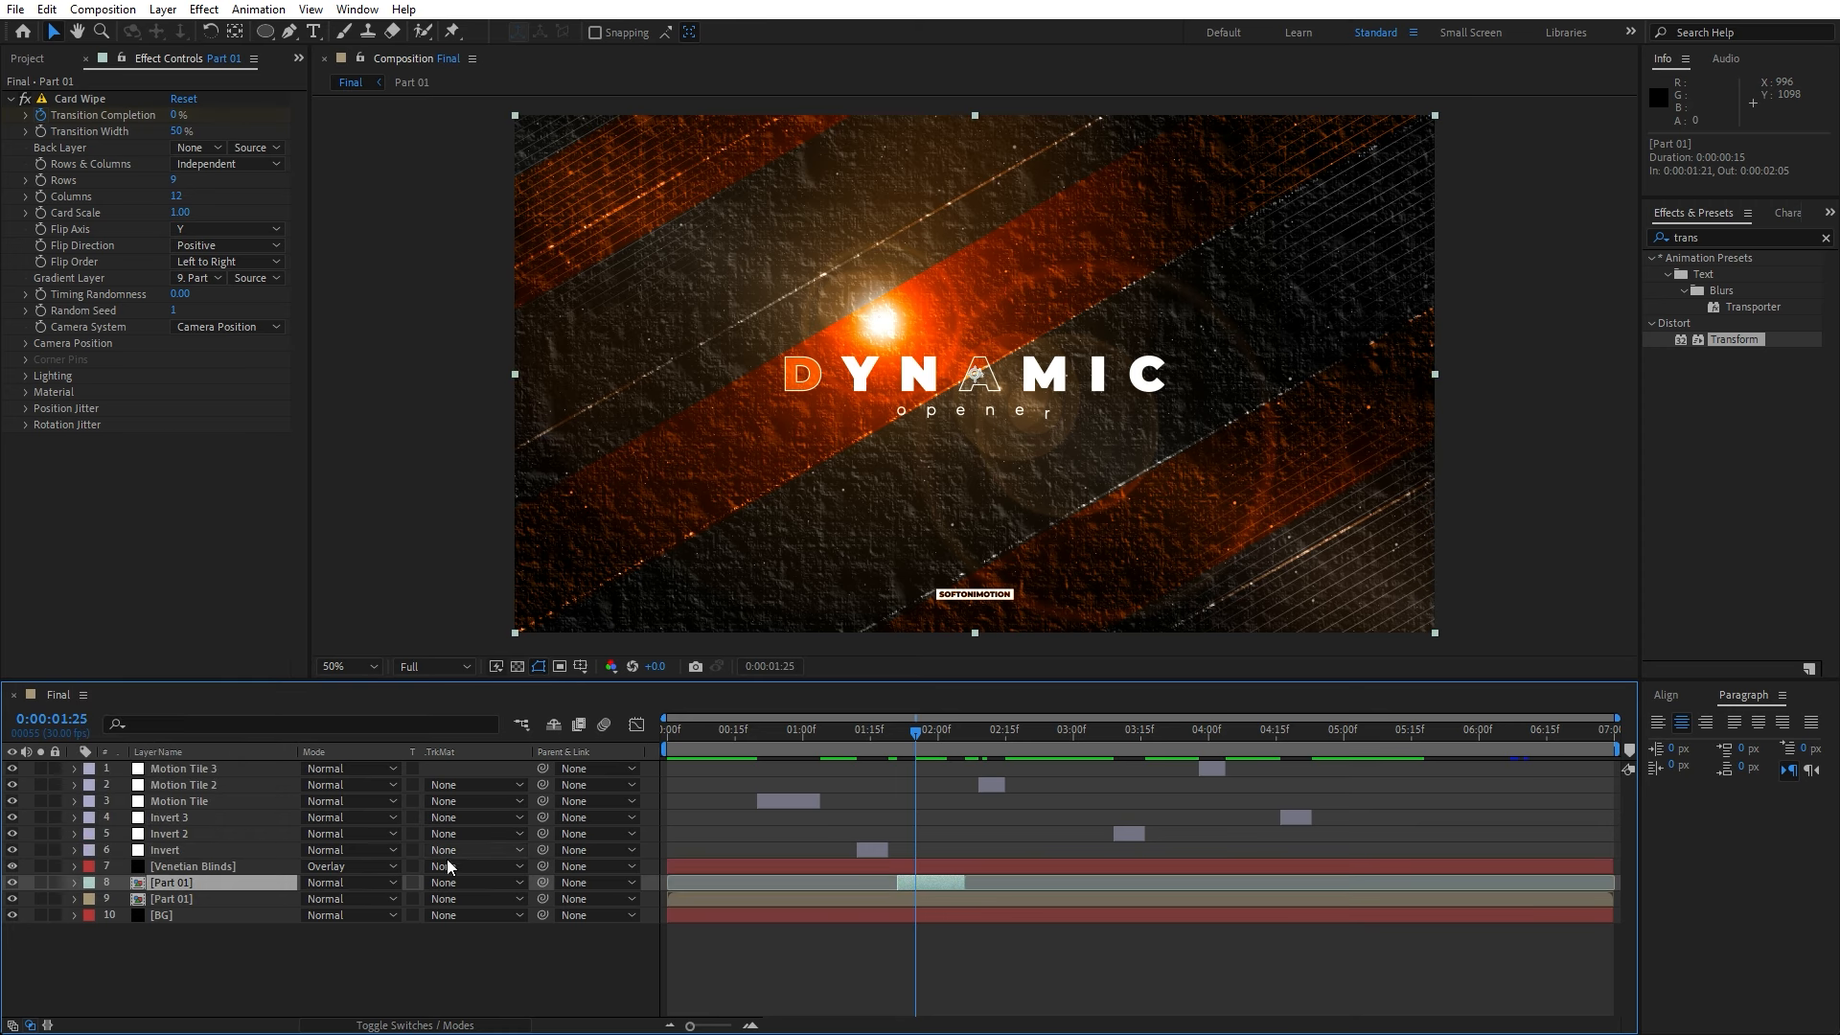
left_click(89, 882)
left_click(144, 731)
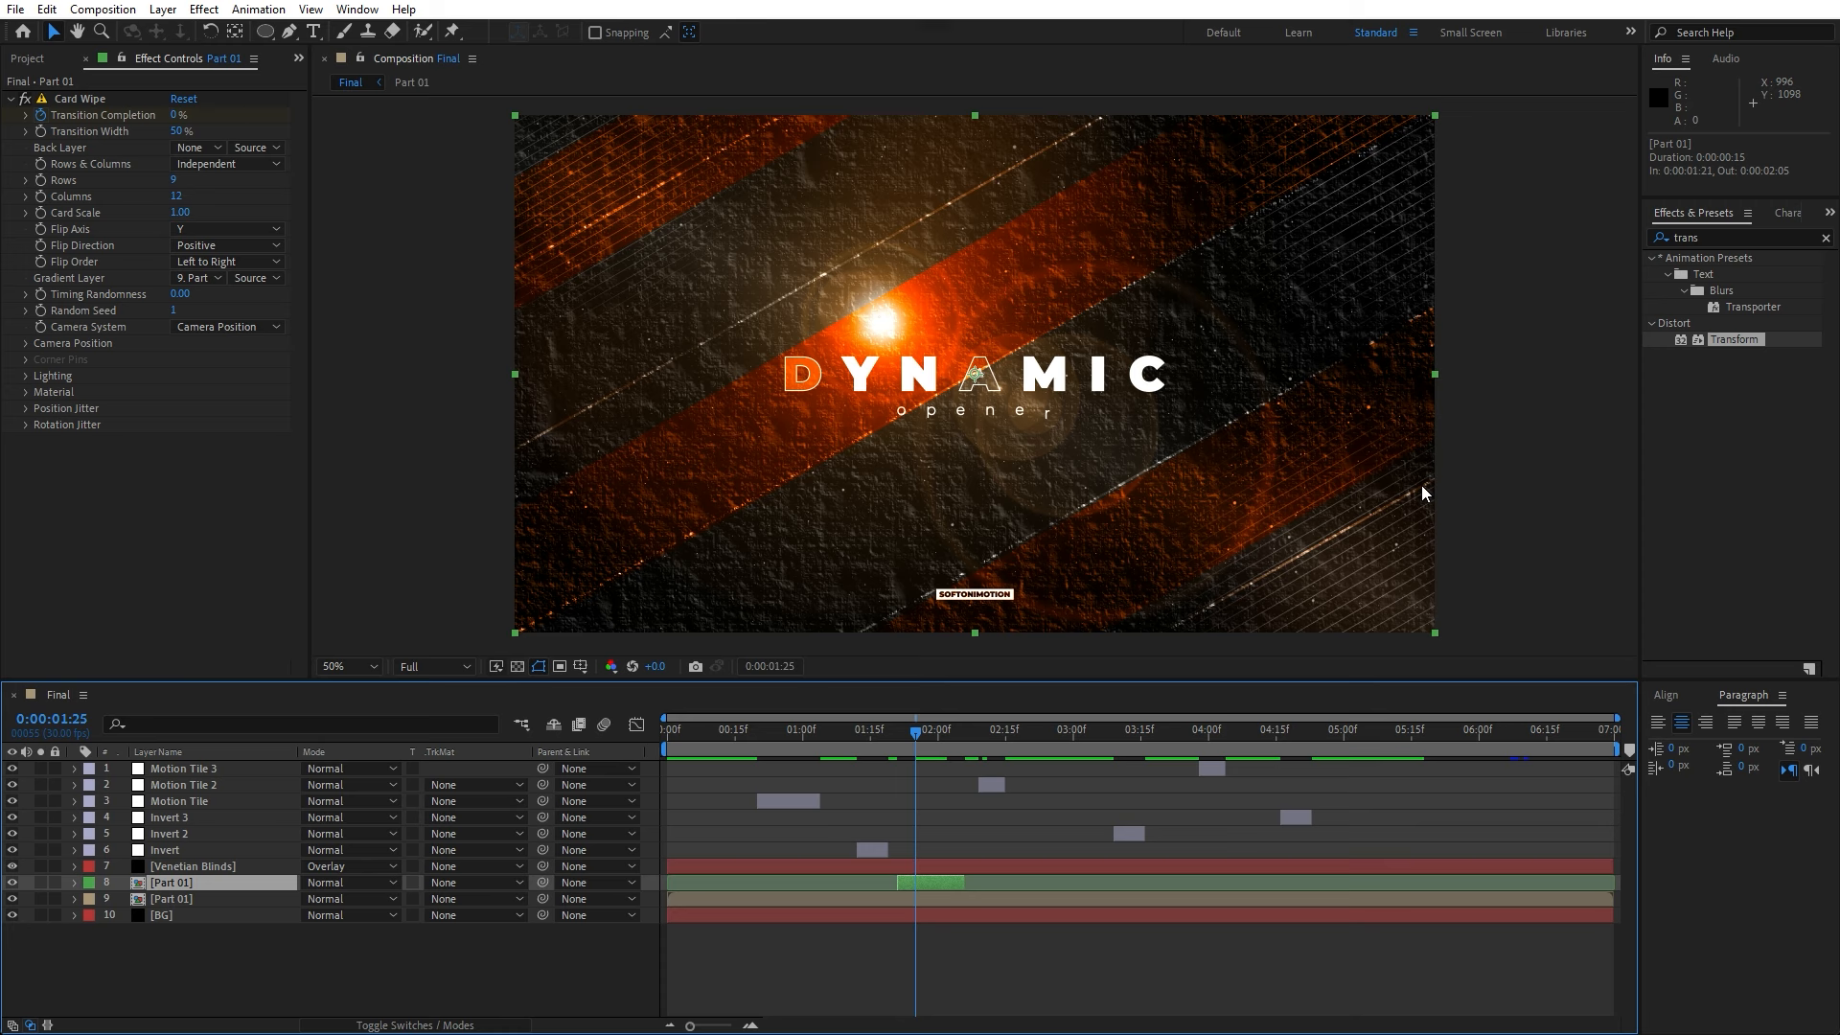
- Find the Shift Channels effect, apply it to the trimmed Part 01 copy, and set Take Green From and Take Blue From to Full Off
left_click_drag(1720, 233, 1619, 234)
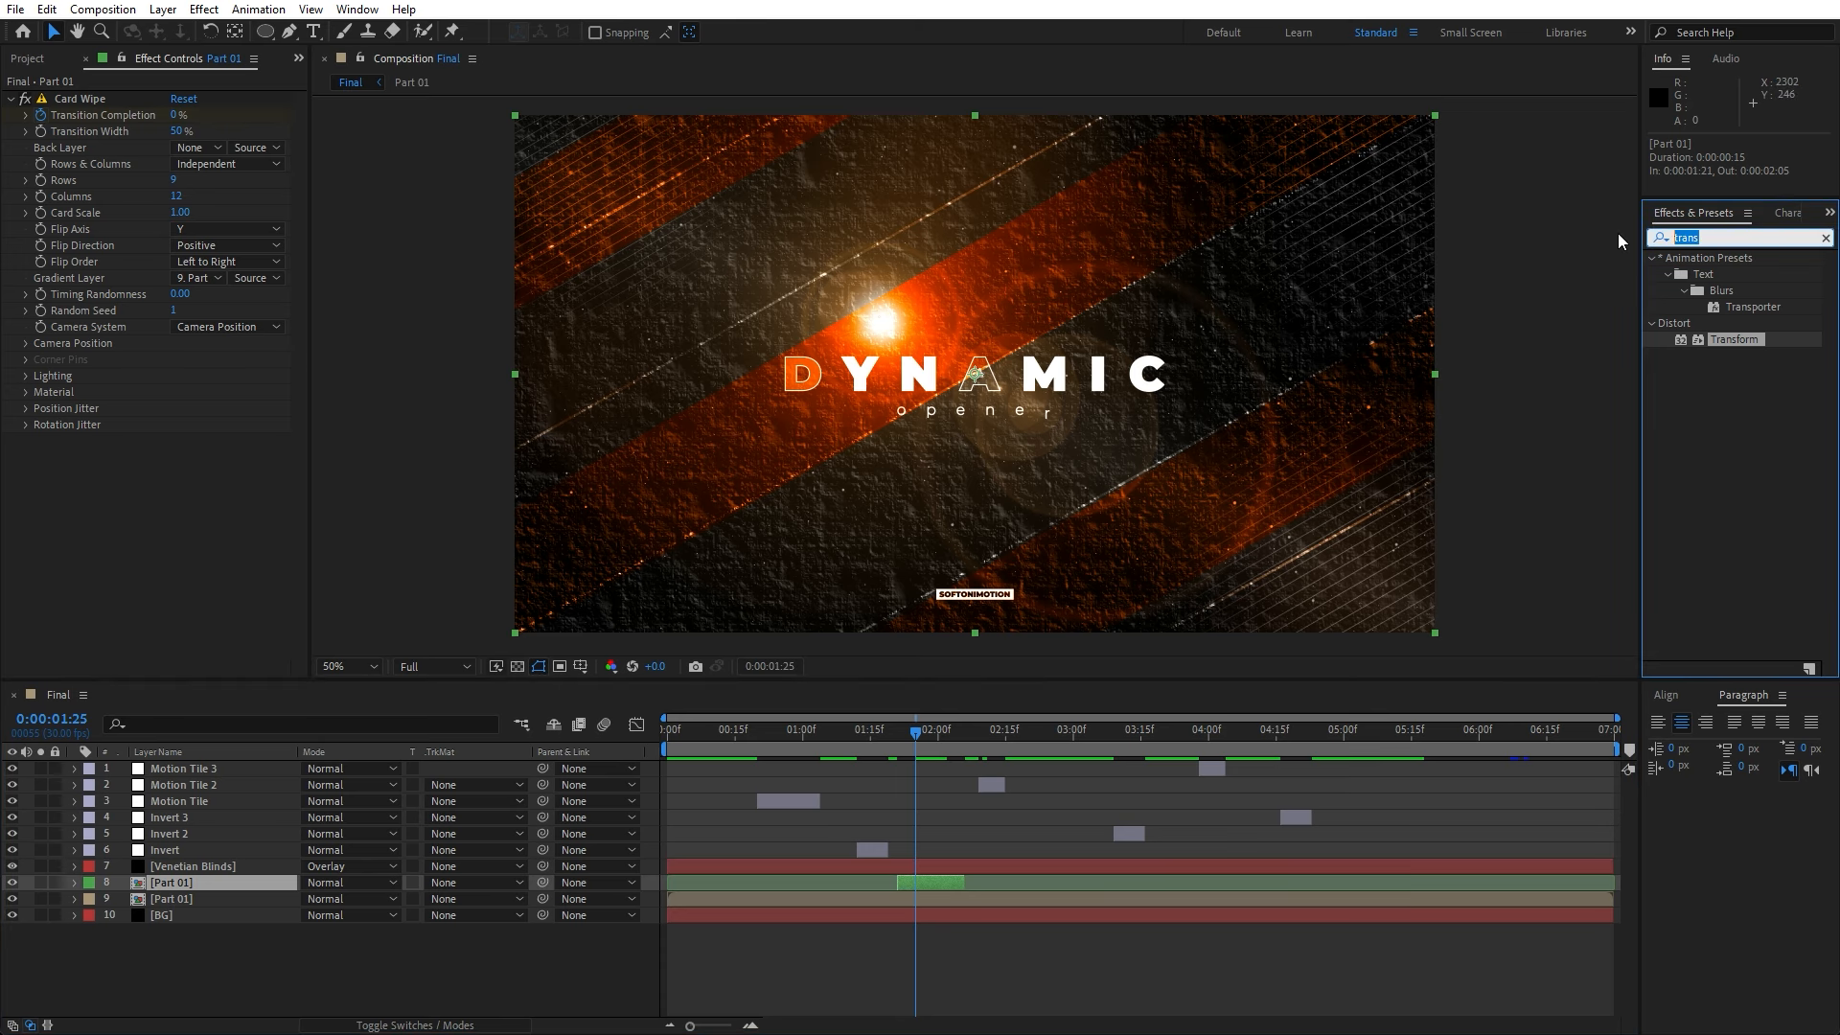
type("shift")
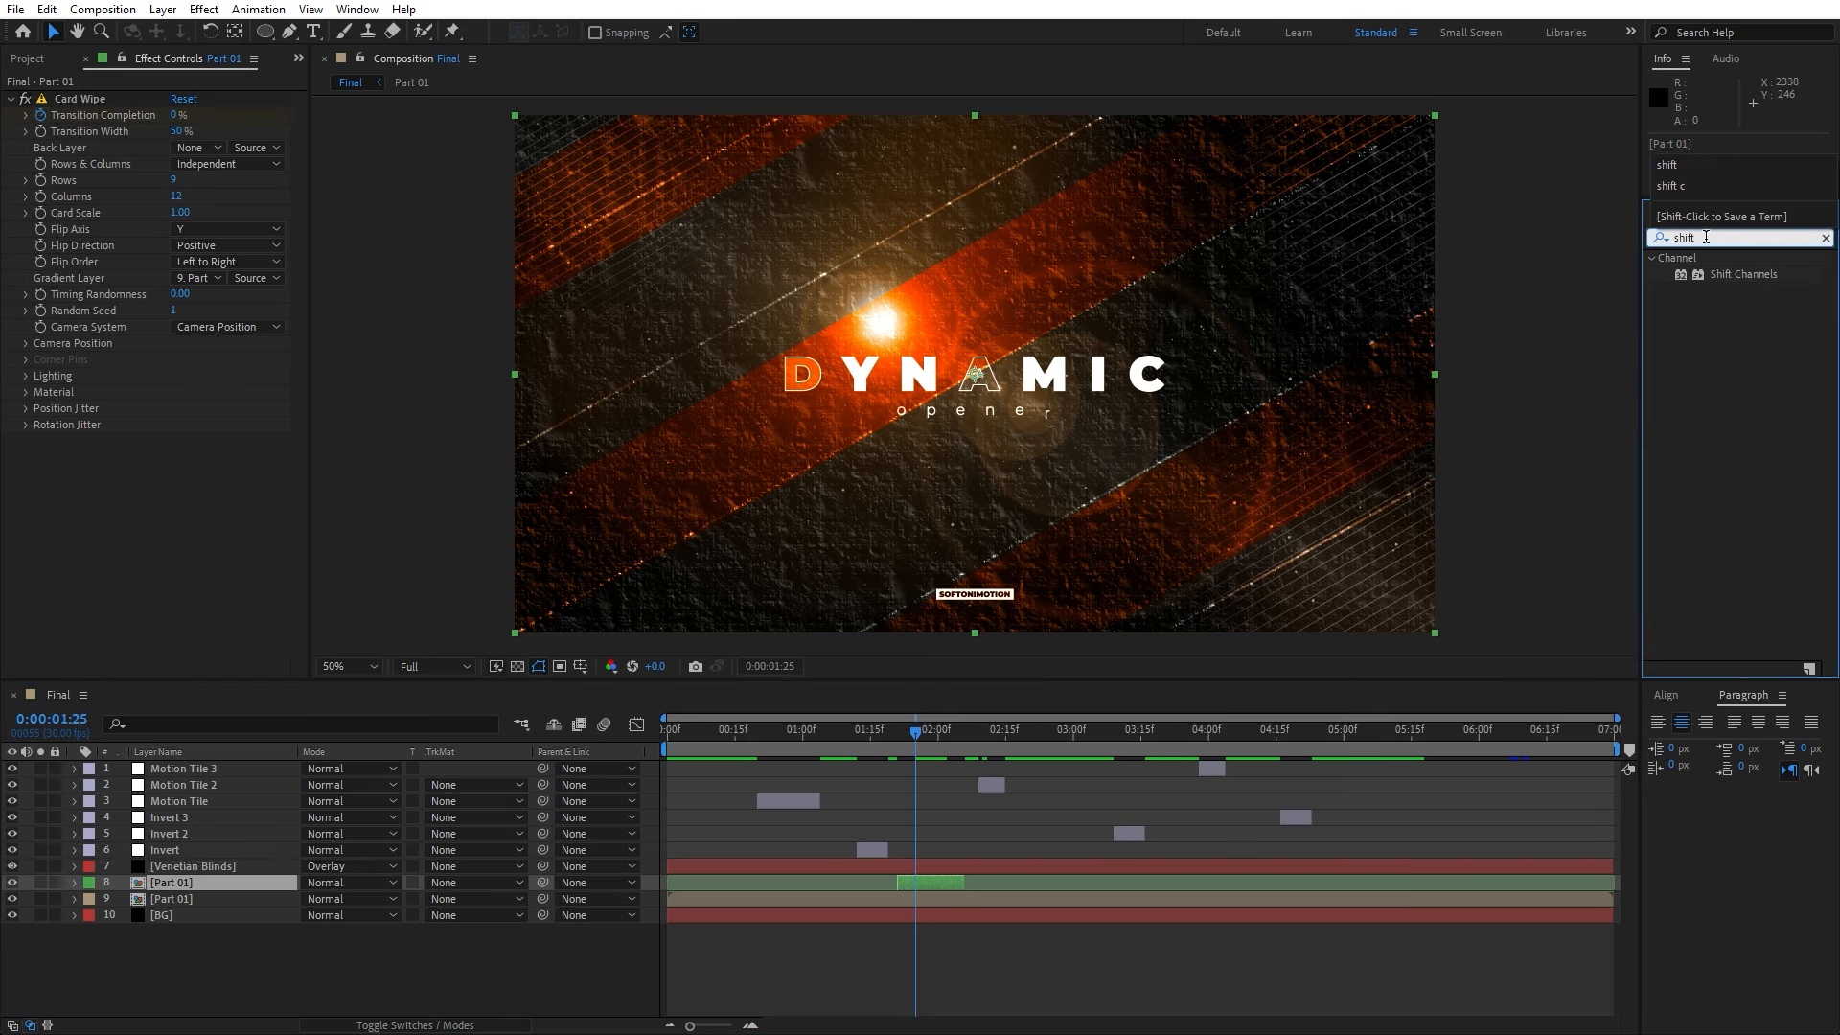
left_click_drag(1747, 283, 169, 886)
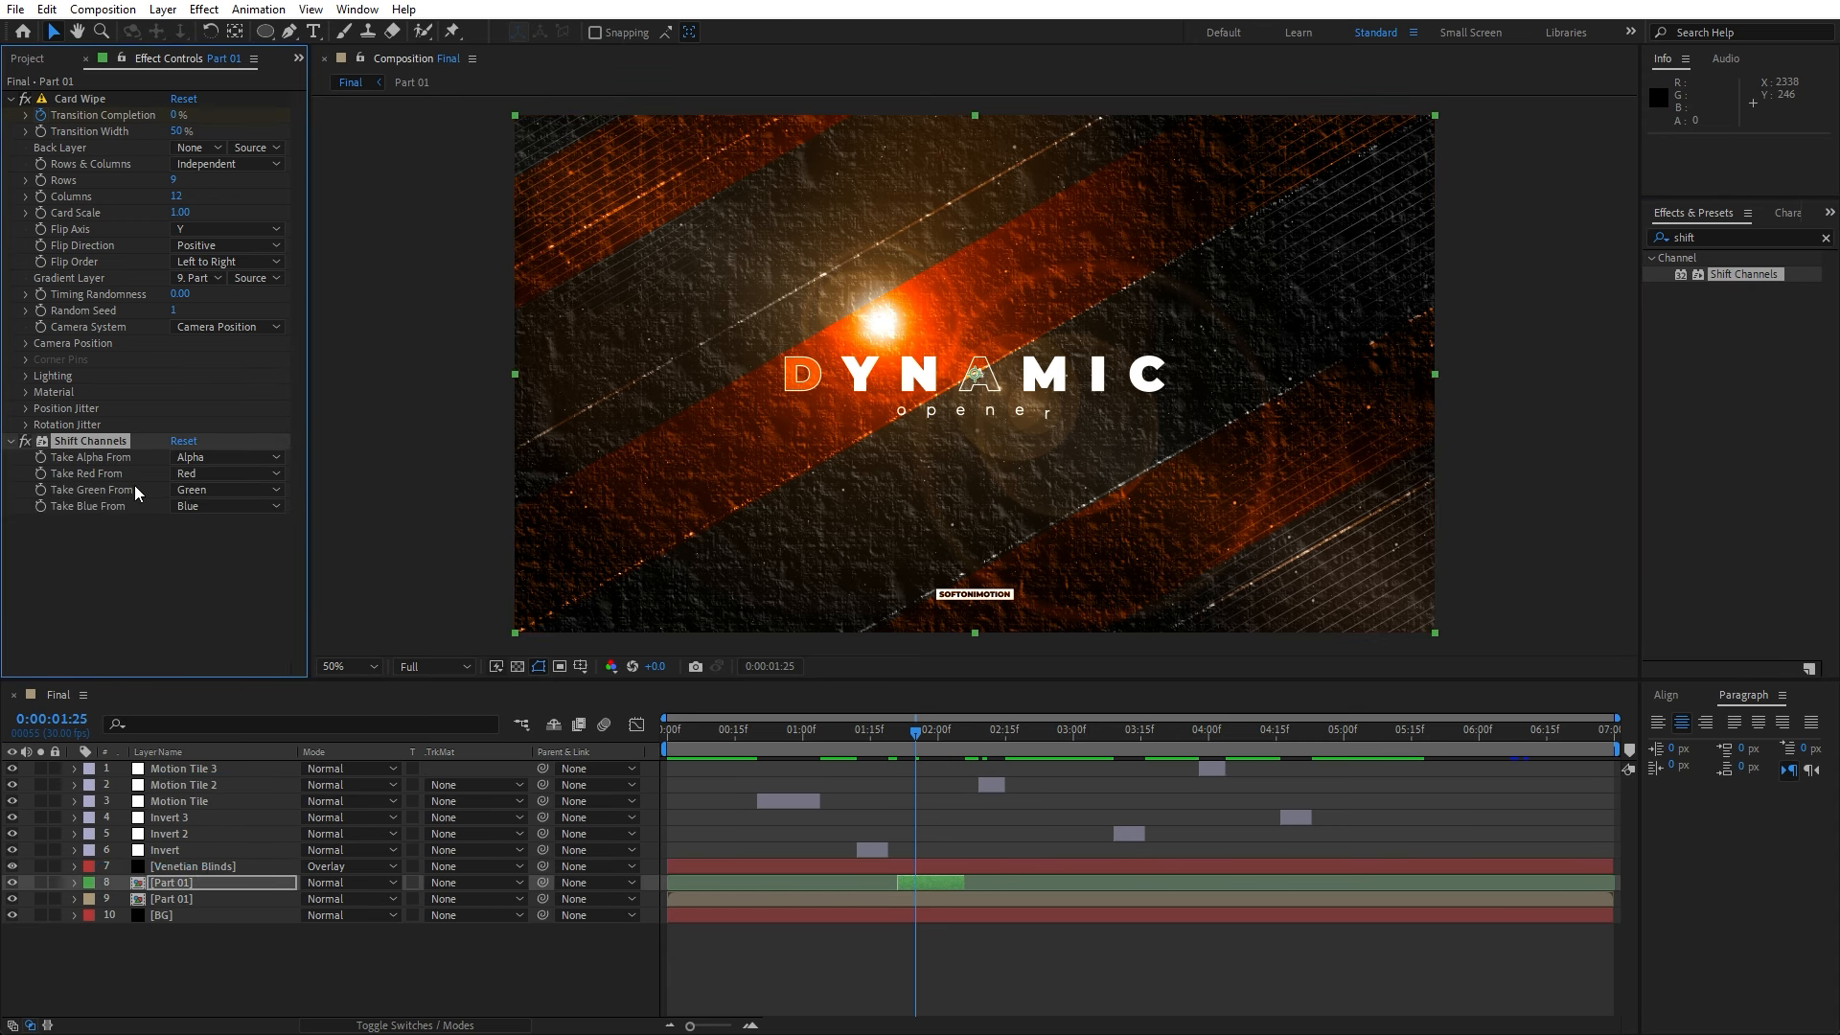
left_click(202, 489)
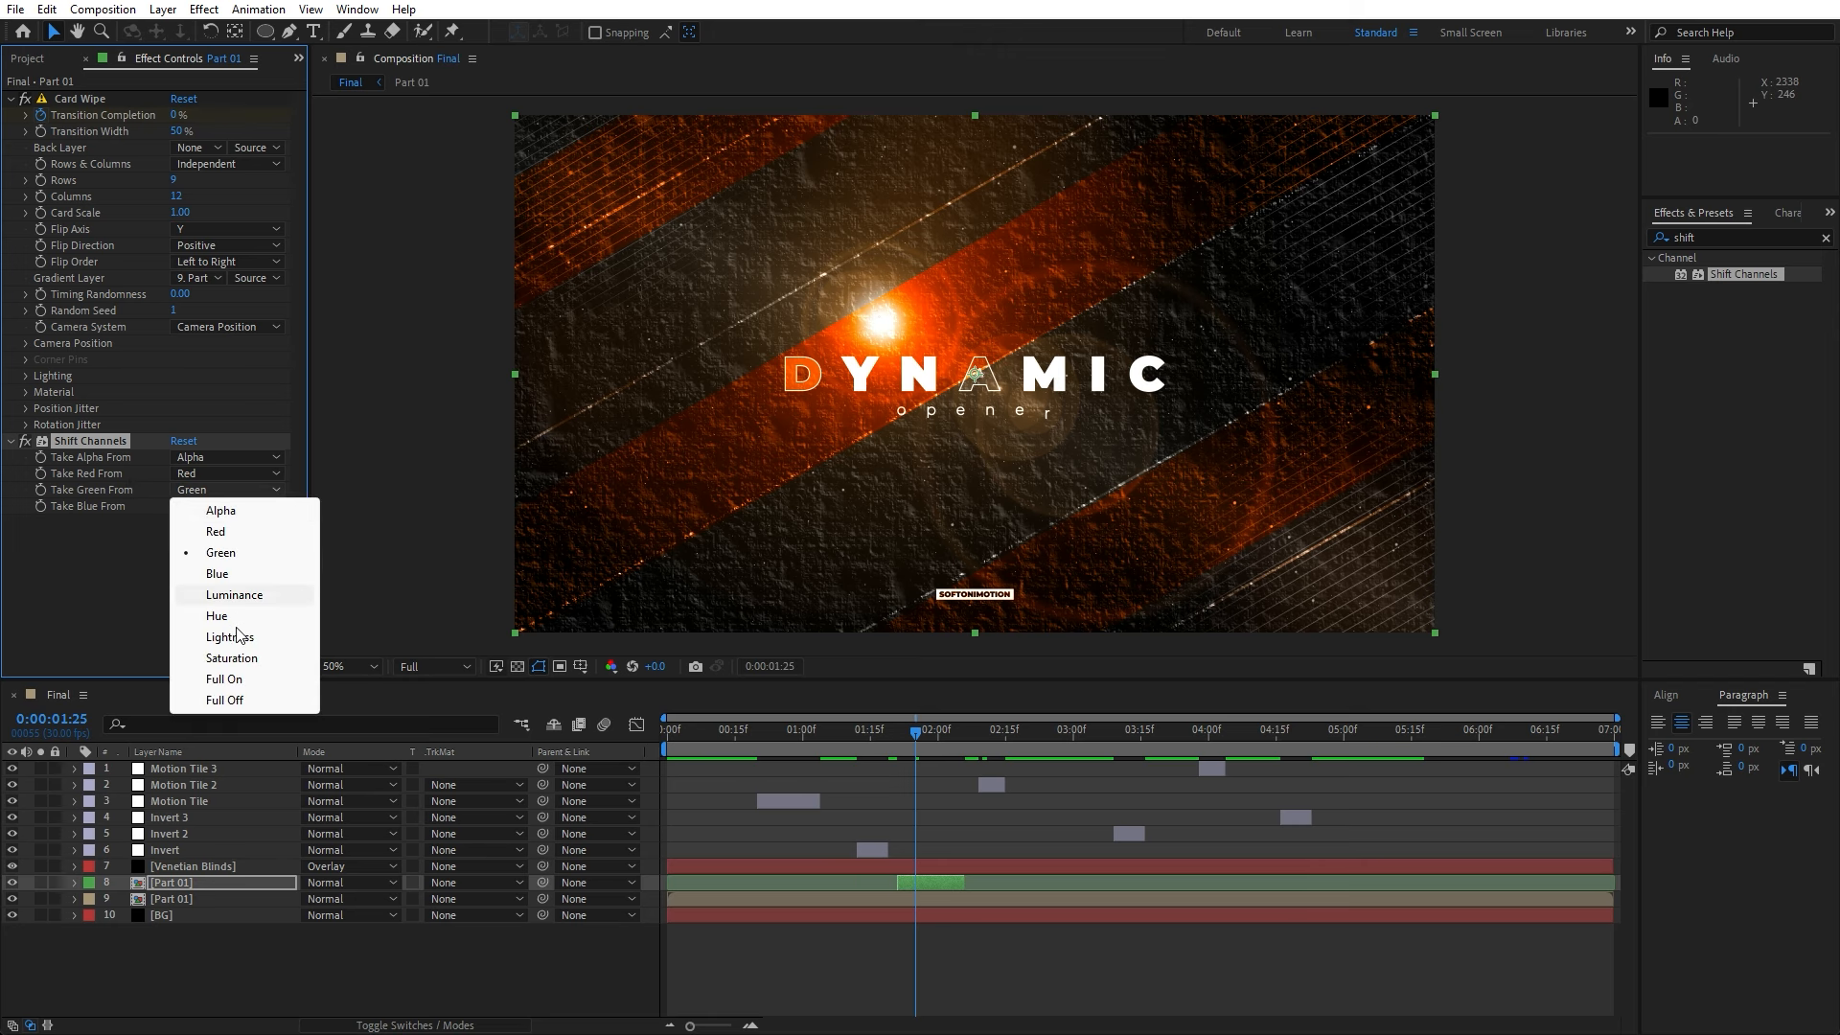
left_click(237, 707)
left_click(203, 506)
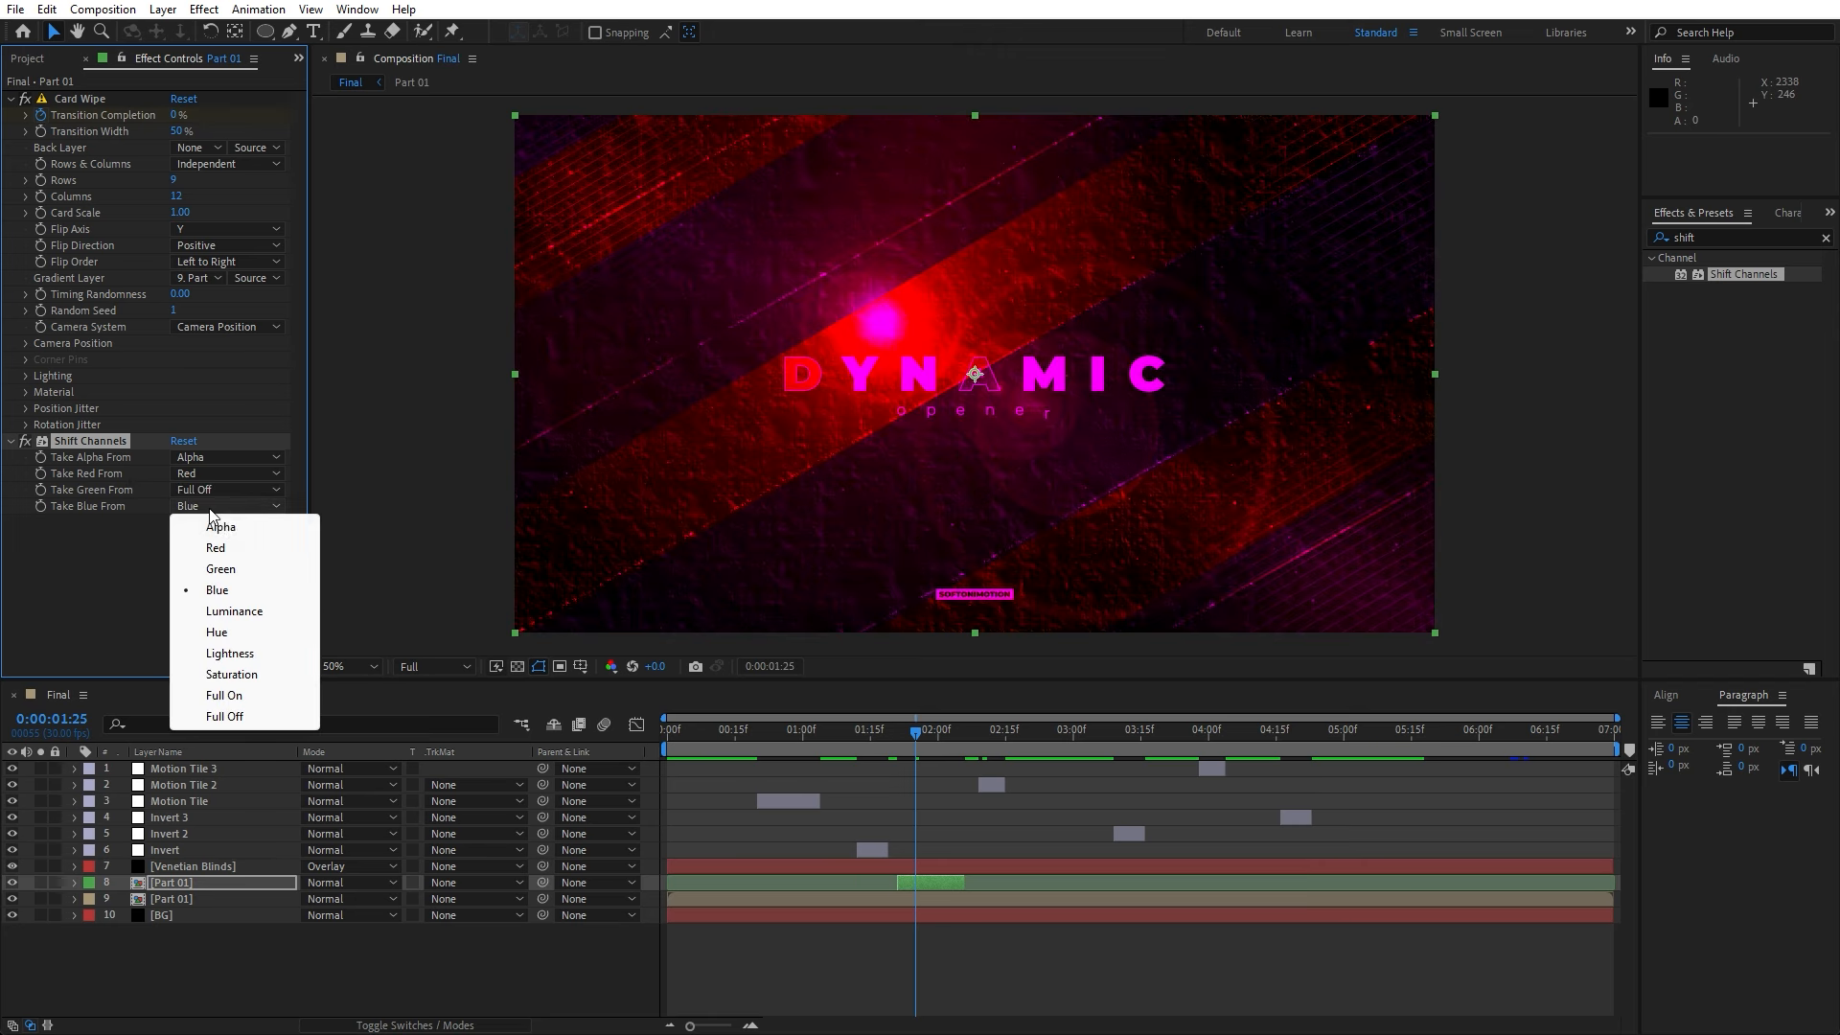
left_click(244, 717)
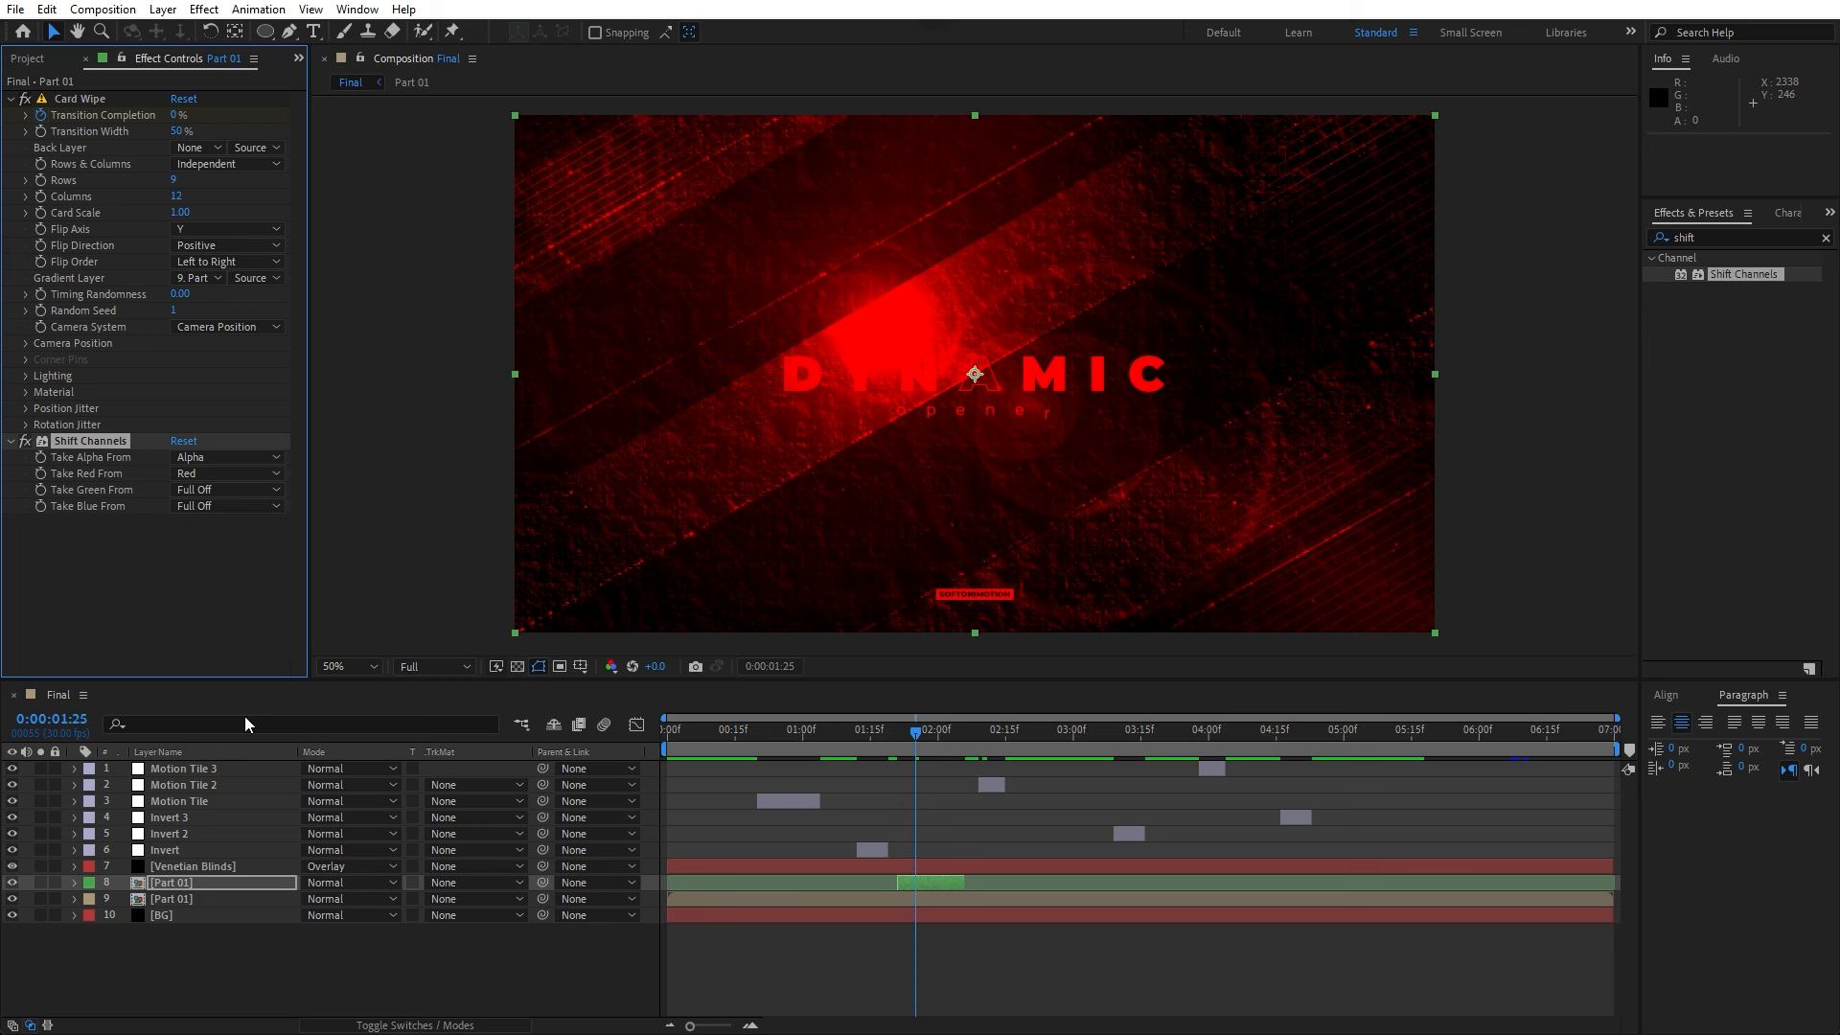
- Set the trimmed Part 01 copy's blending mode to Screen and its Scale to 102%
left_click(314, 882)
left_click(387, 273)
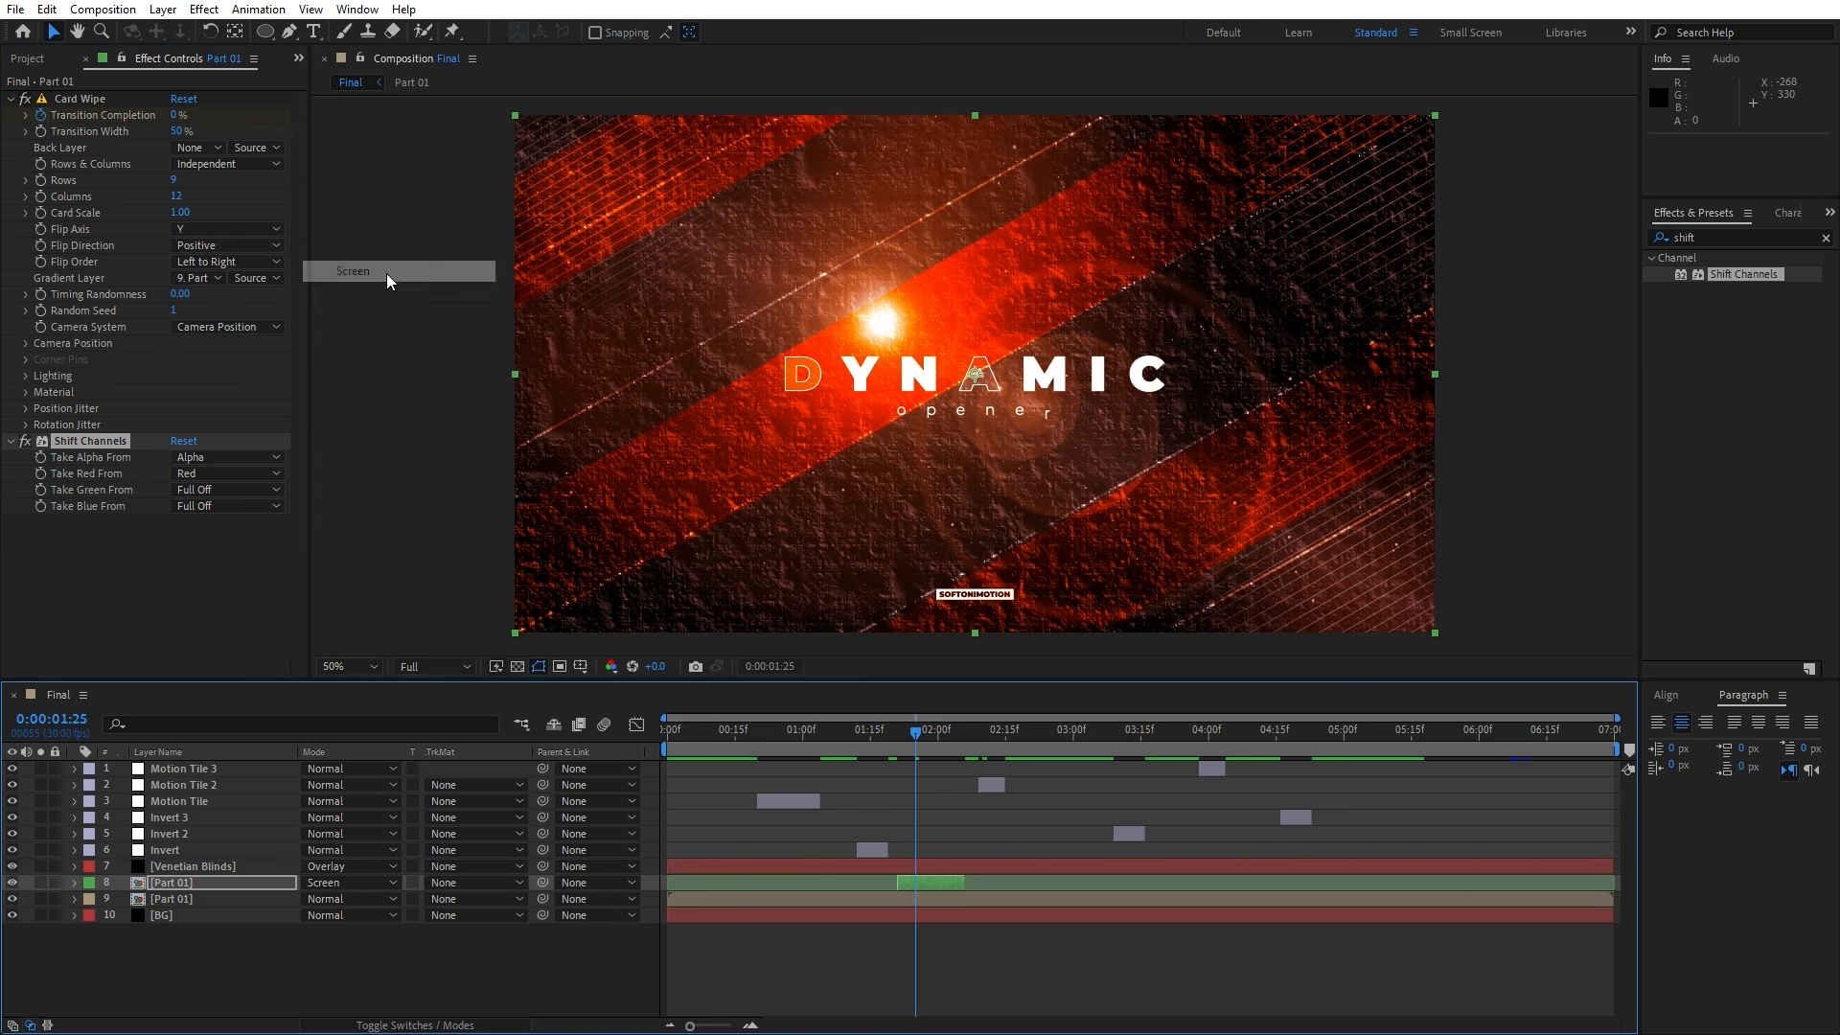
left_click(220, 883)
key("s")
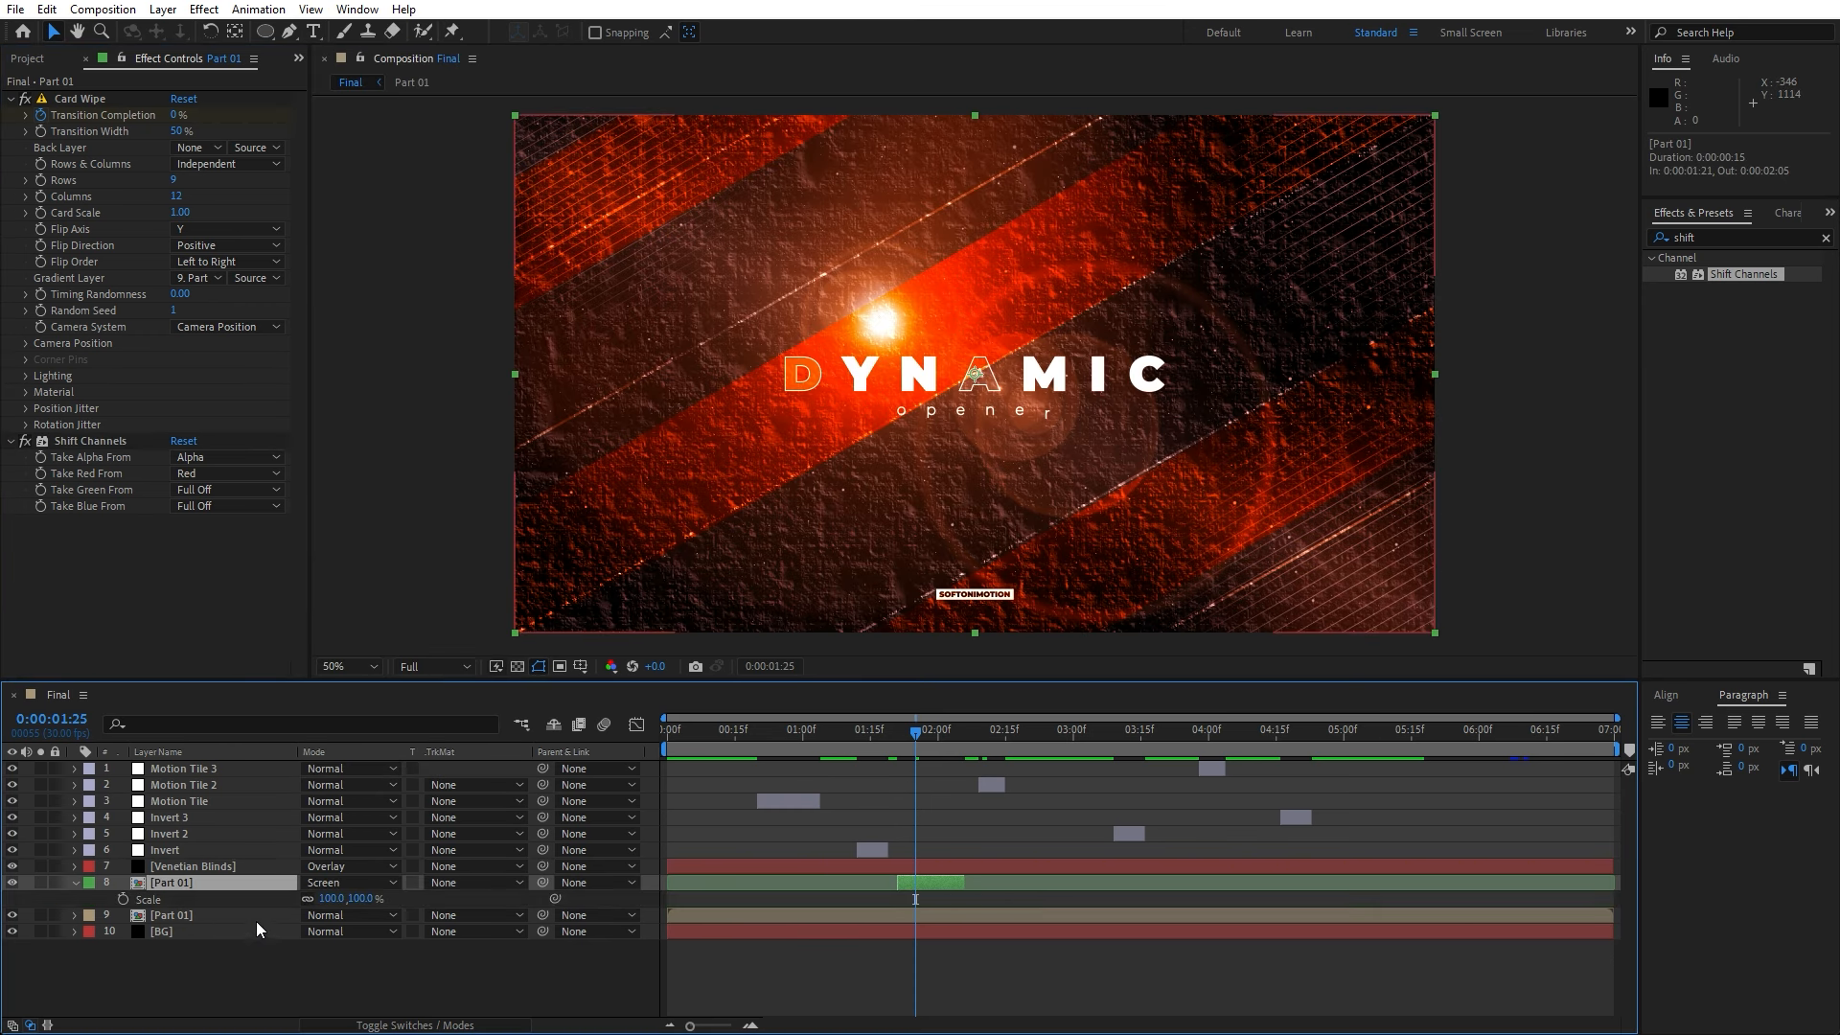
left_click(331, 900)
type("102")
left_click(340, 966)
- Duplicate the red-channel Part 01 clip and set the new copy's Take Red From to Full Off and Take Green From to Green
left_click(193, 881)
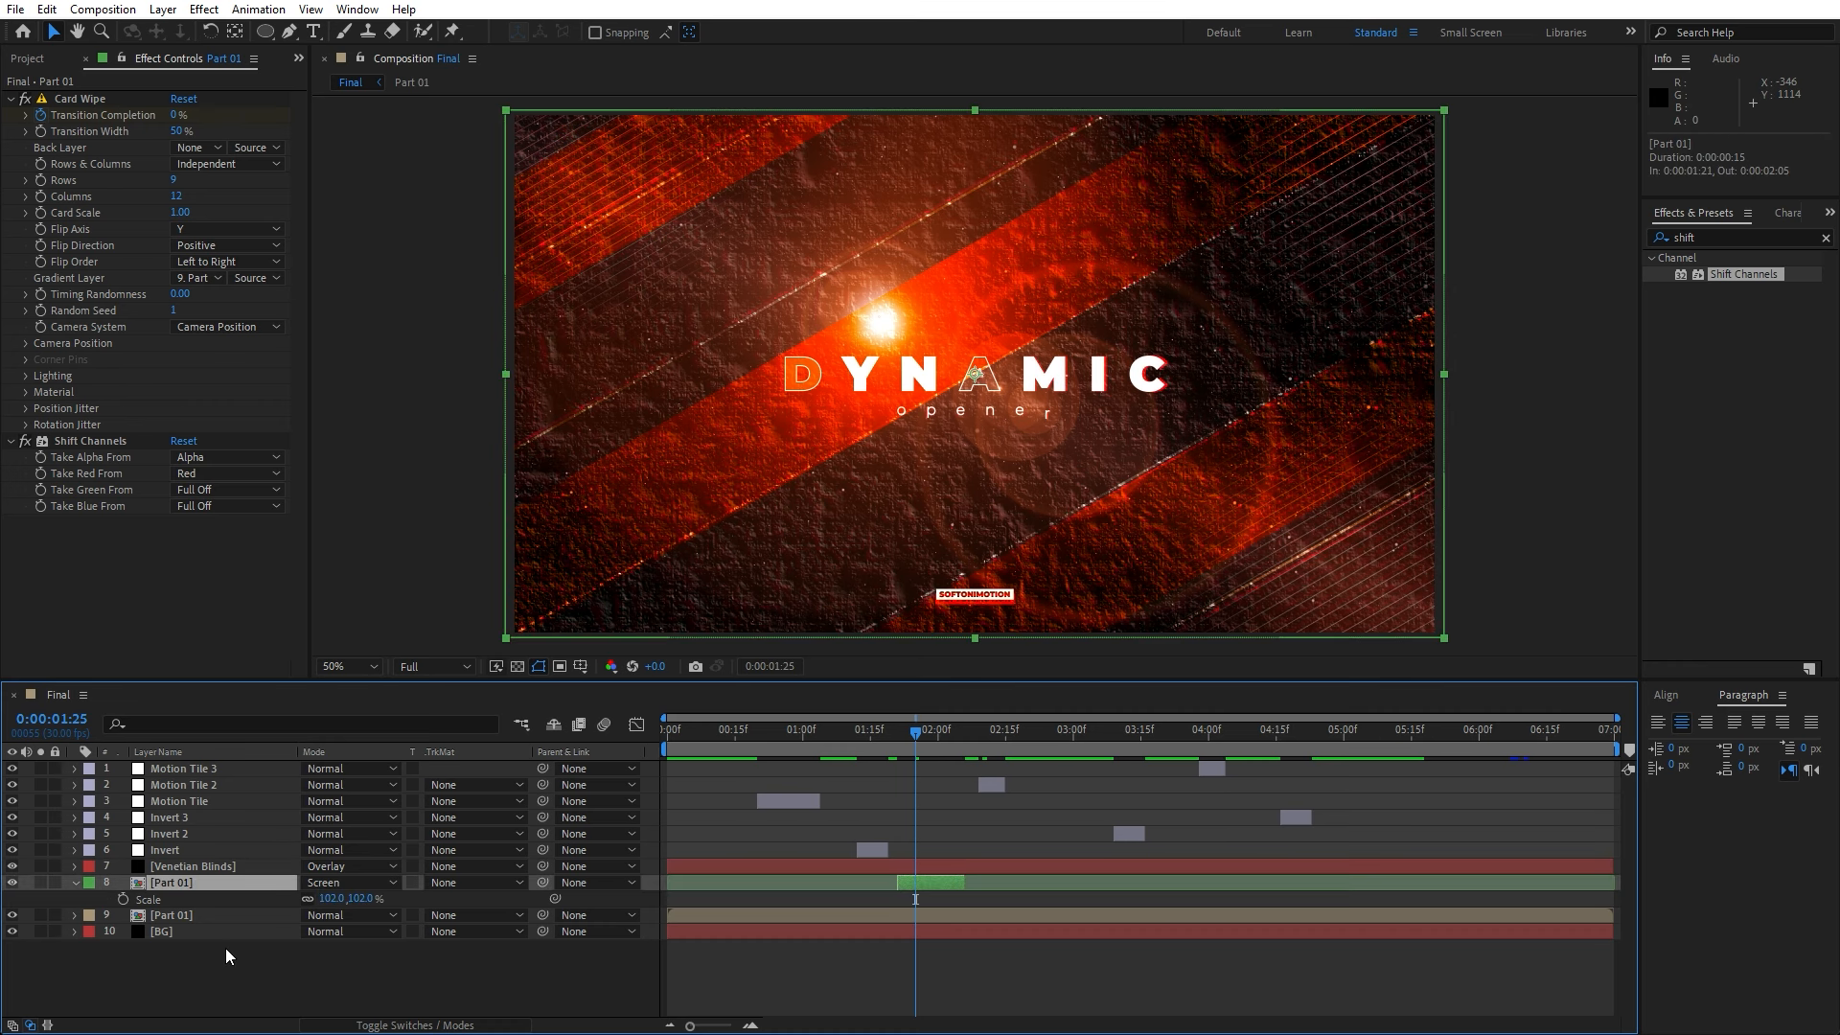
key("ctrl+d")
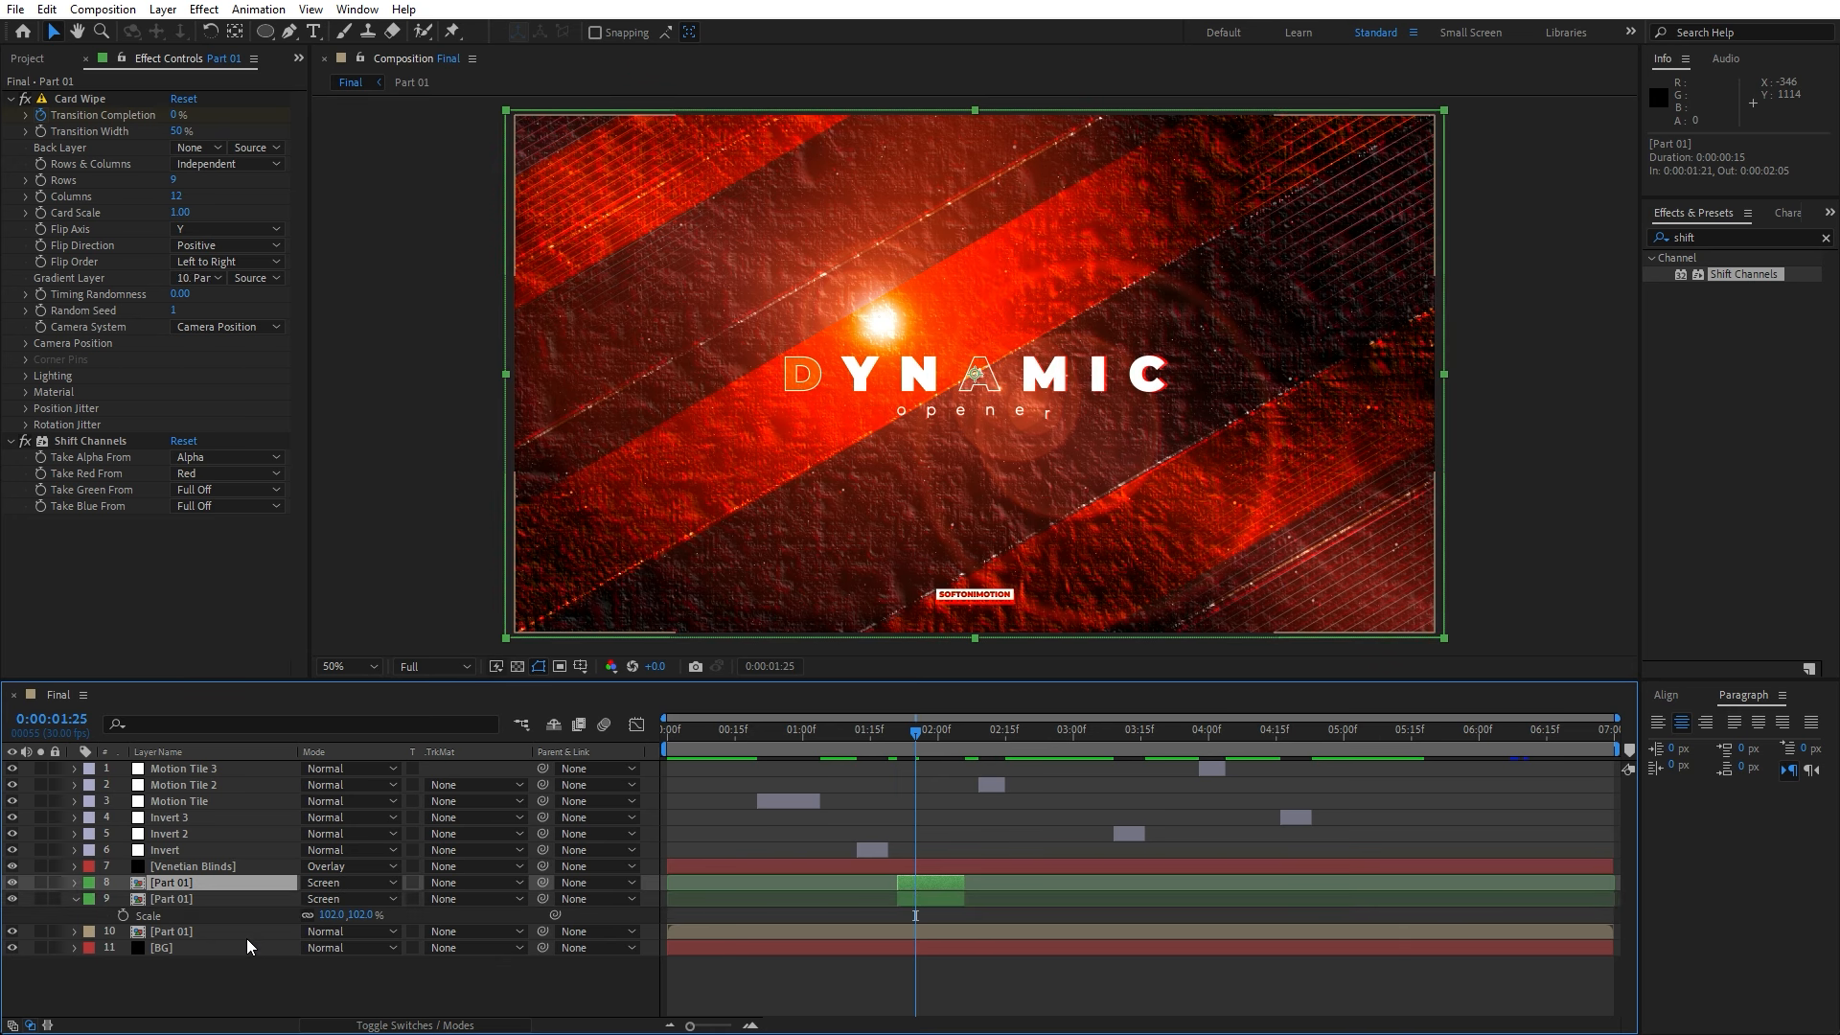
left_click(219, 473)
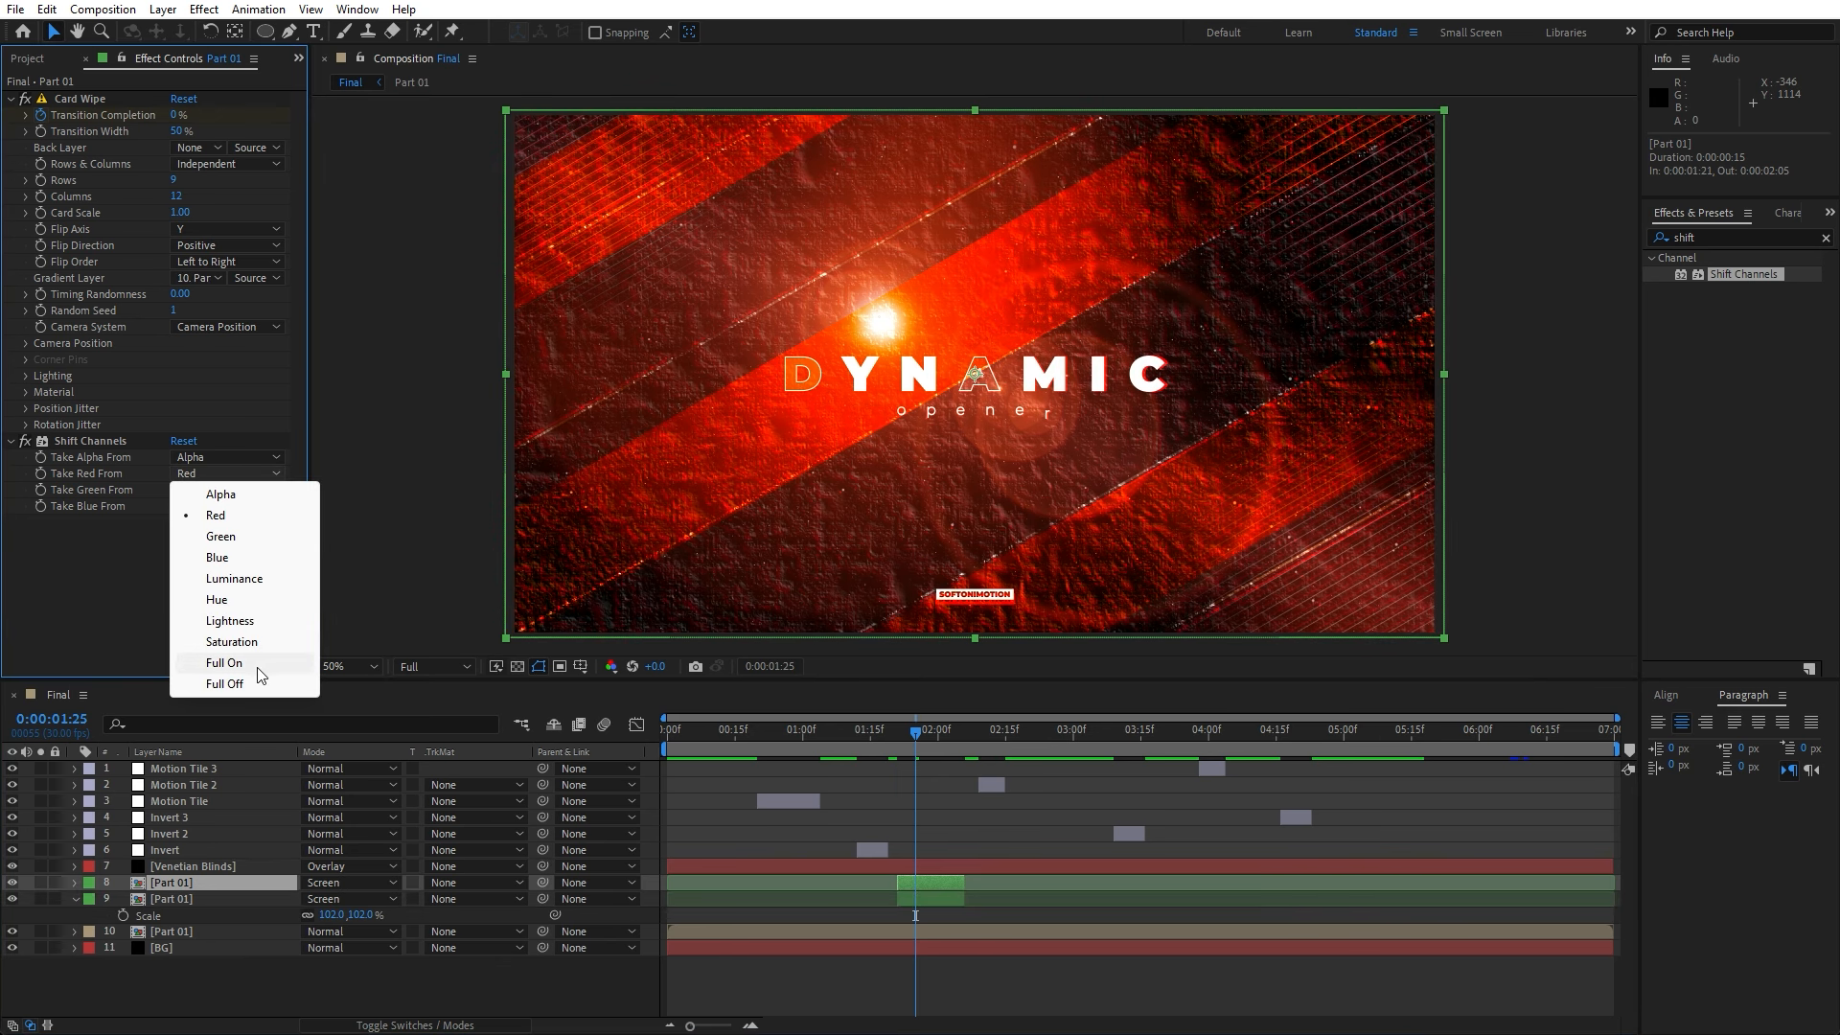
left_click(255, 681)
left_click(198, 490)
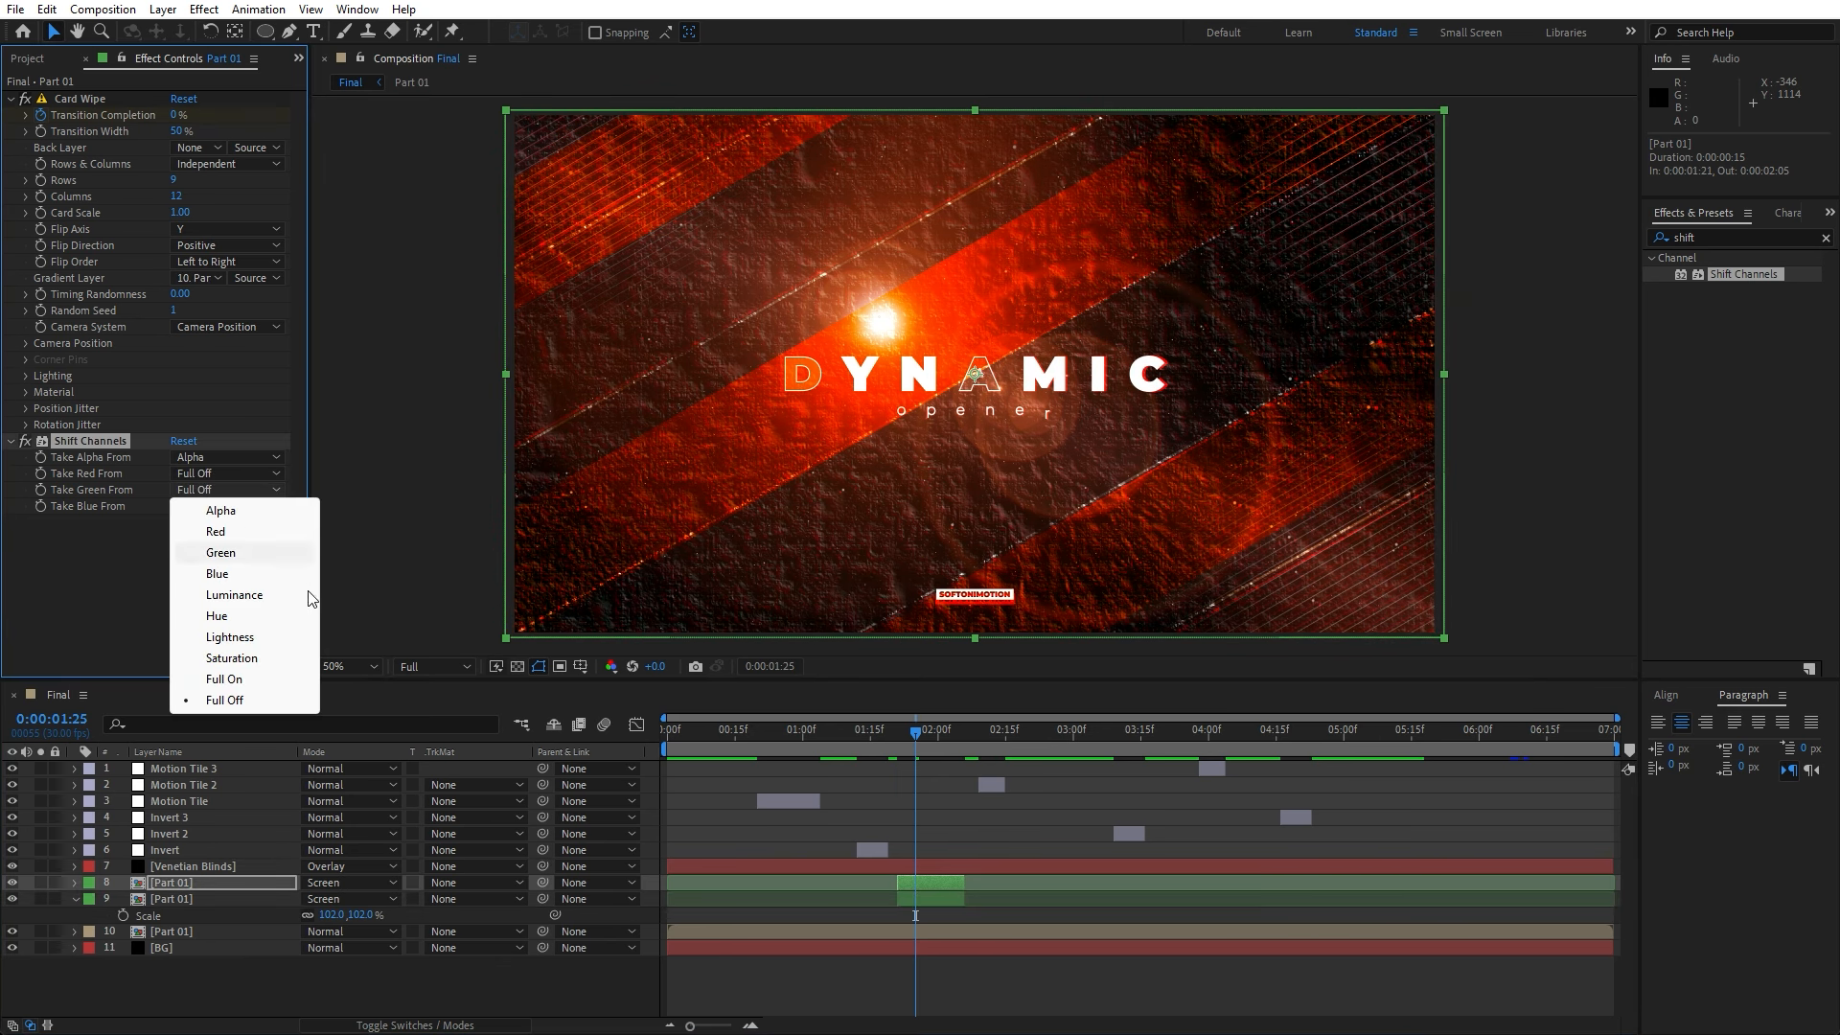
left_click(227, 554)
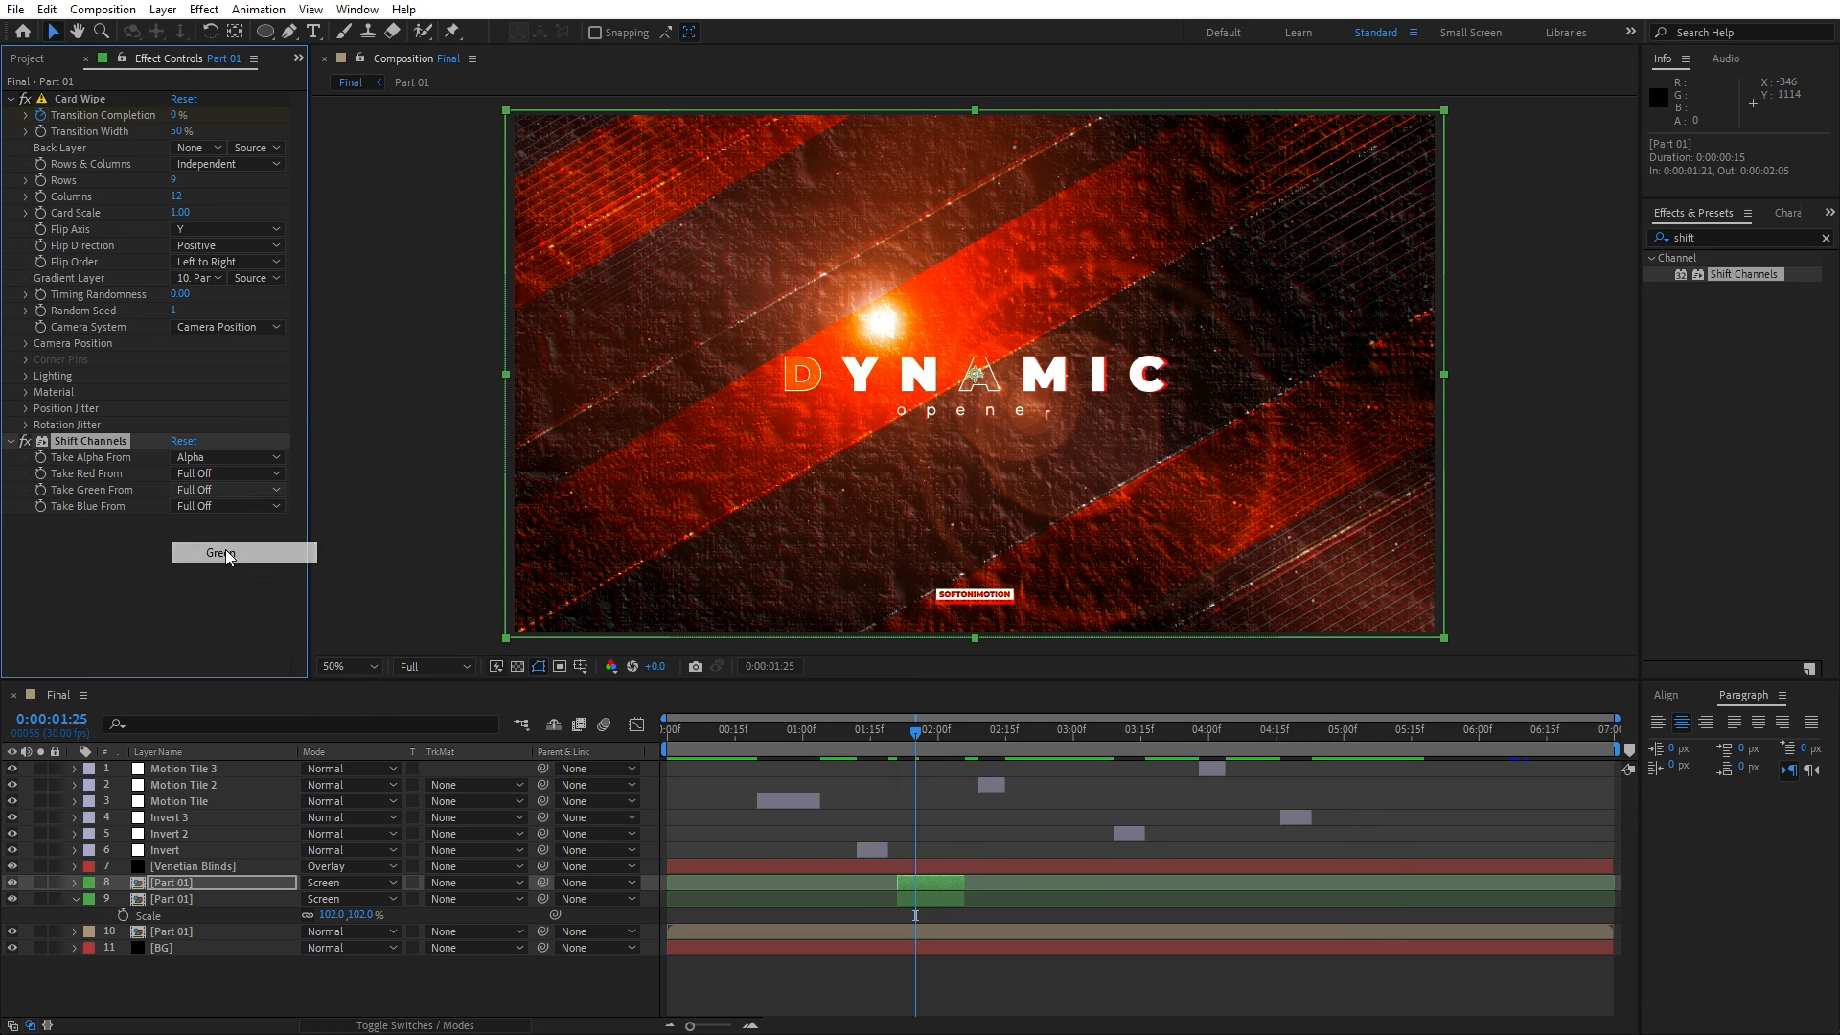
- Set the Scale of the green-channel Part 01 copy to 104%
key("s")
left_click(333, 895)
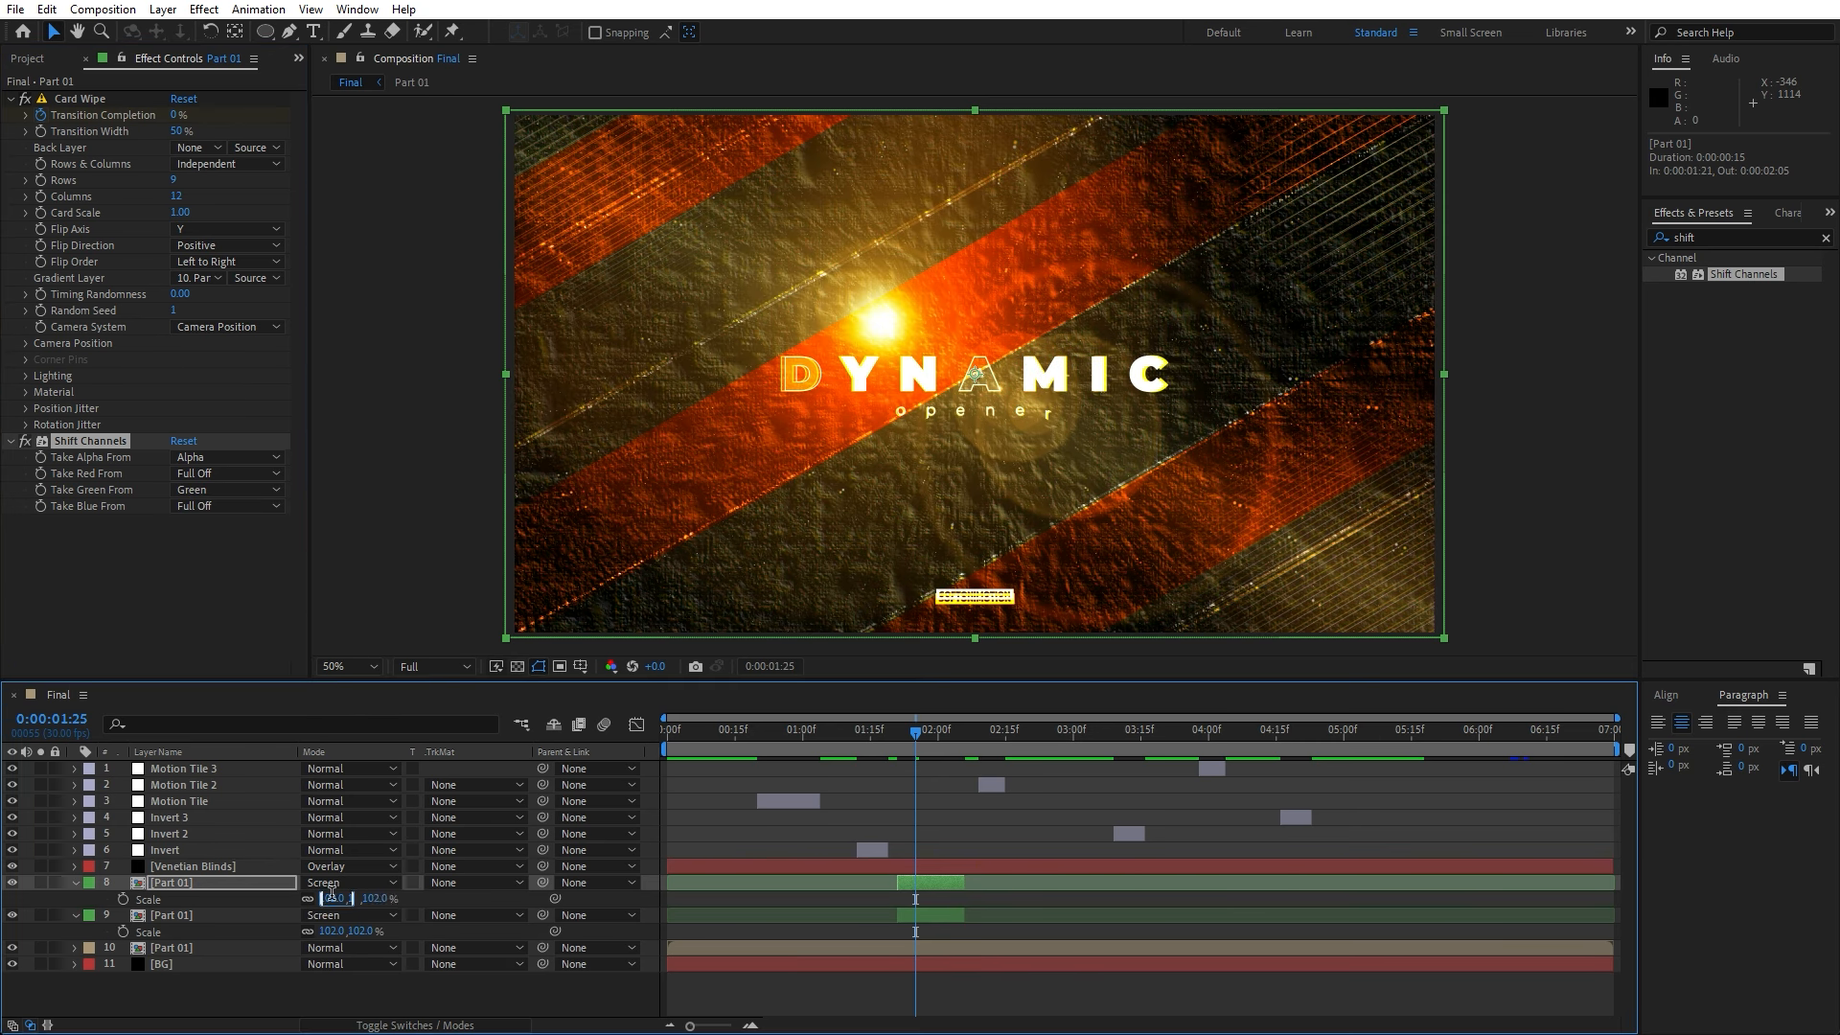
type("104")
key("Return")
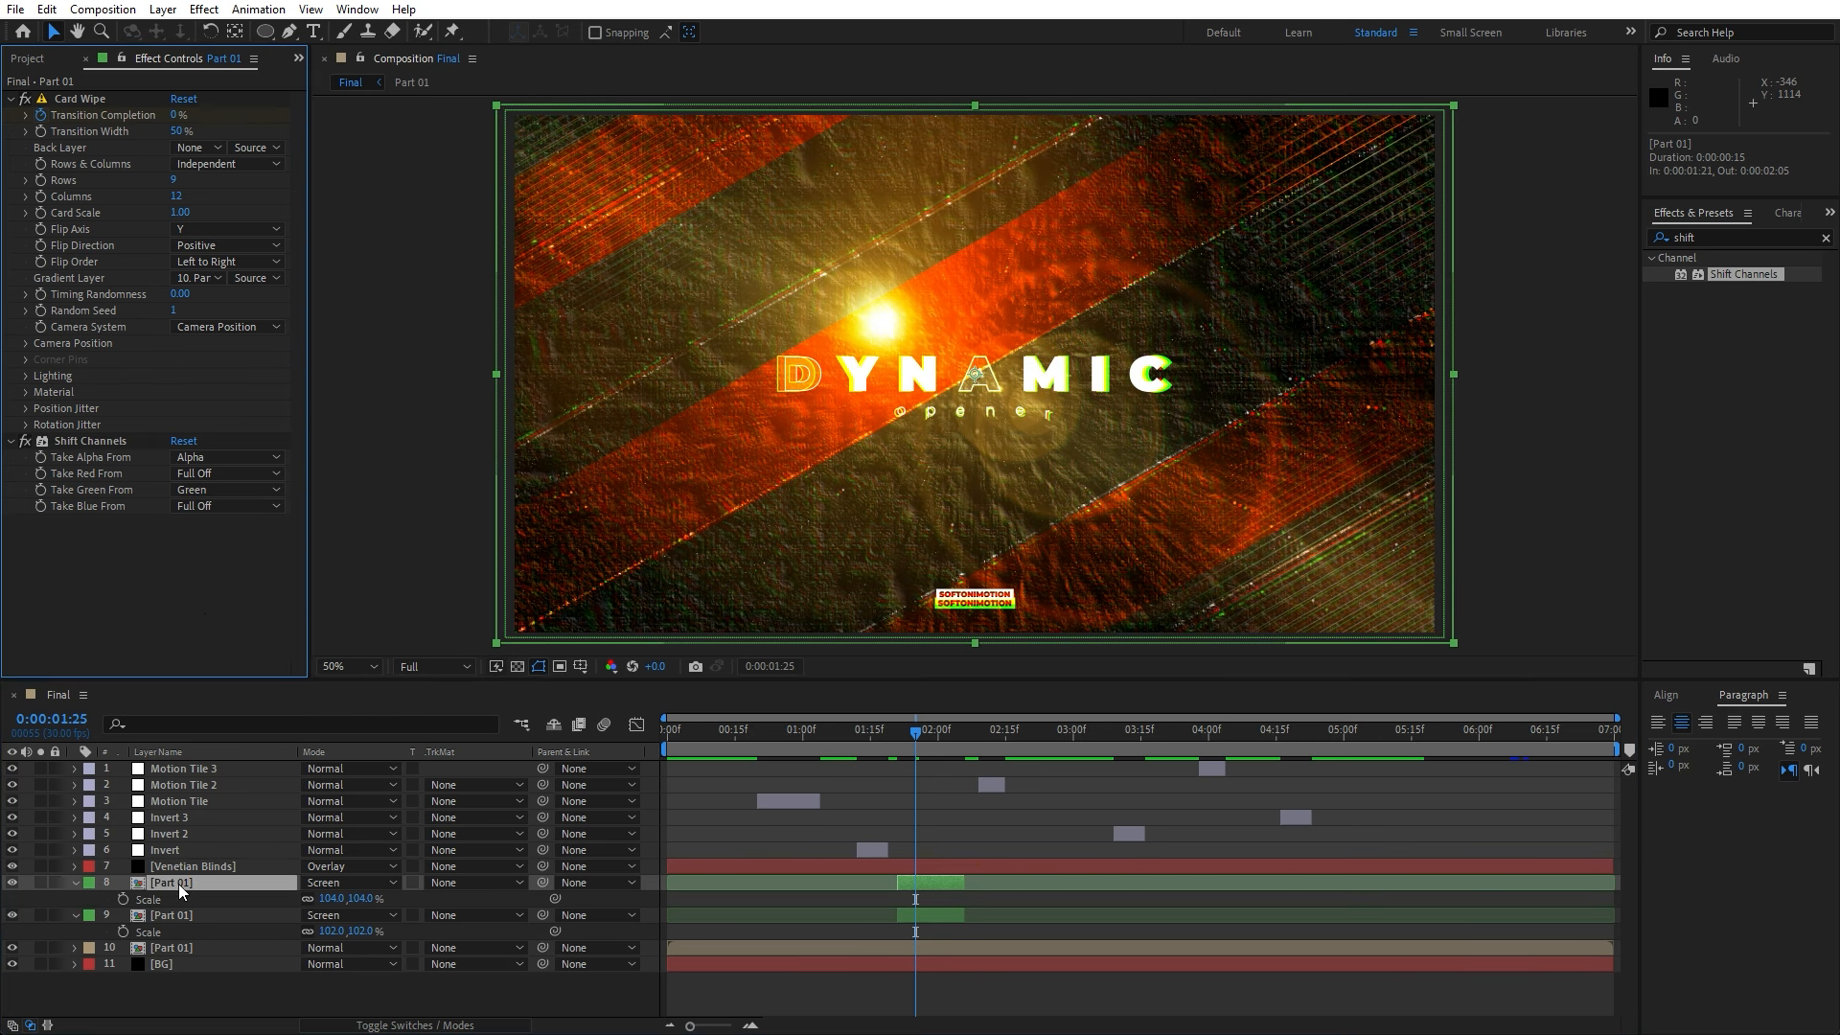
- Duplicate the green-channel Part 01 copy and set the new copy's Take Green From to Full Off and Take Blue From to Blue
key("ctrl+d")
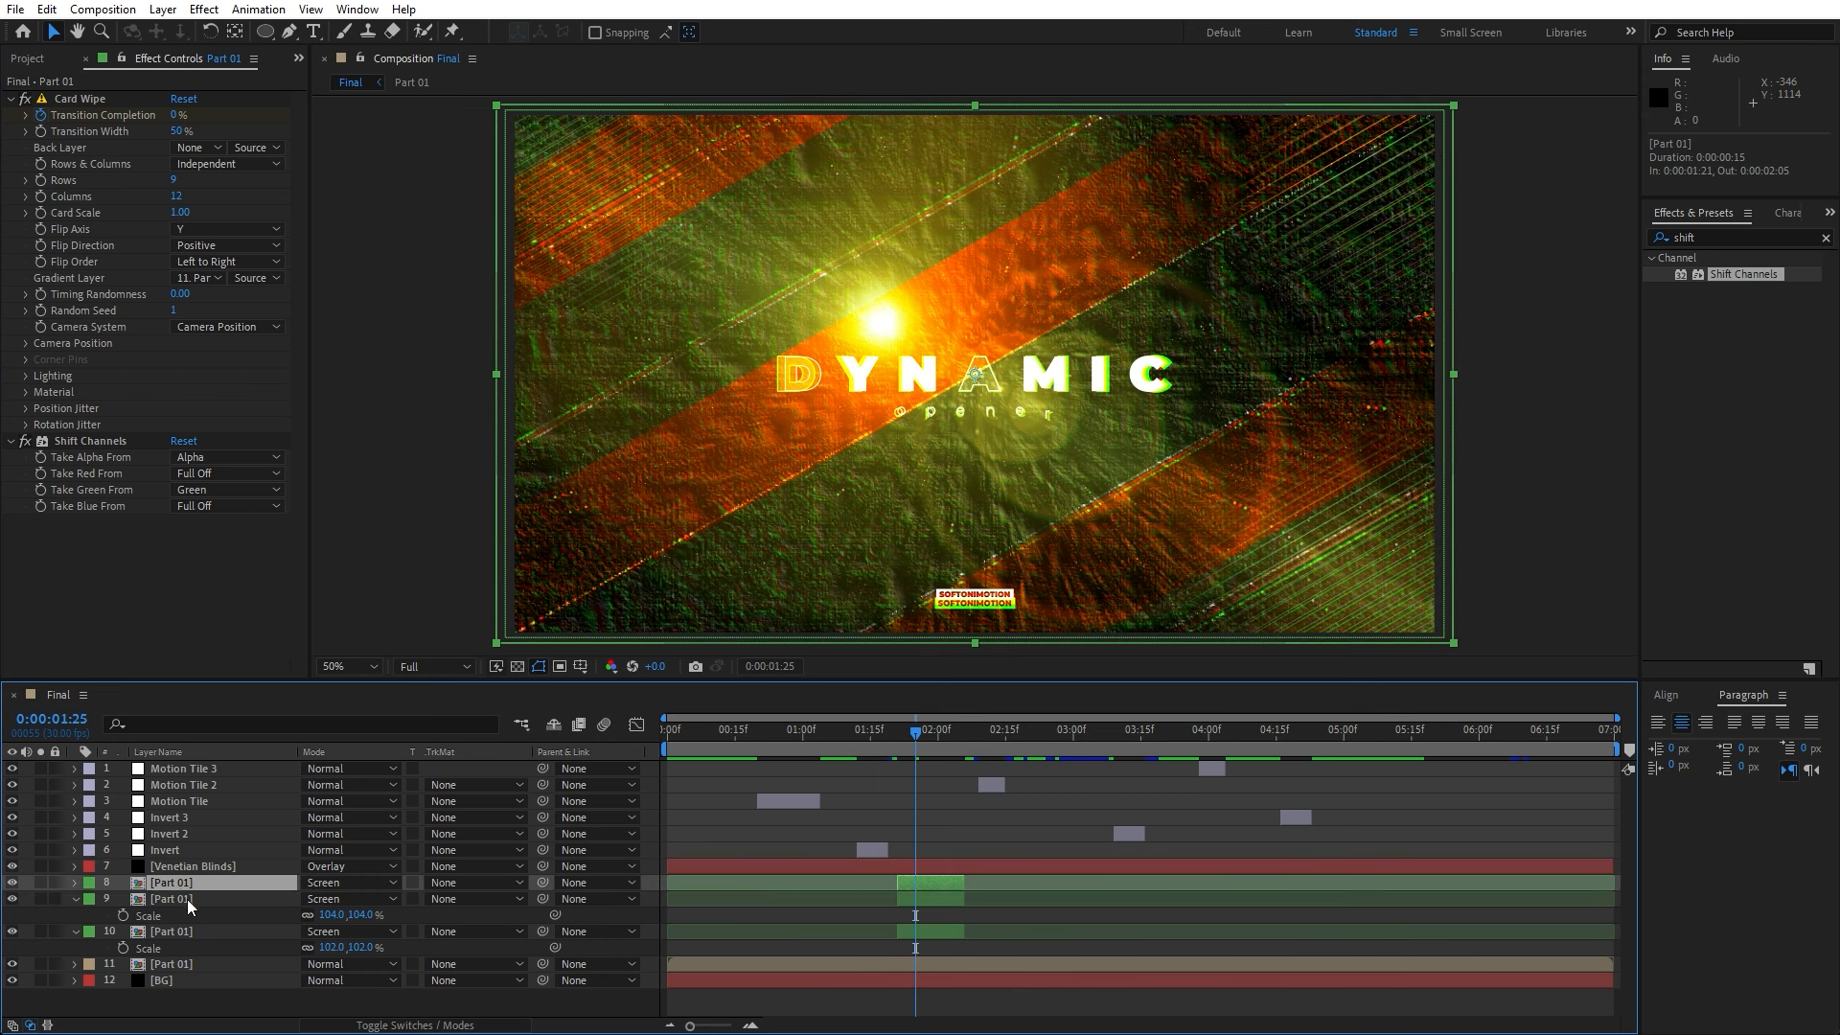
left_click(228, 489)
left_click(226, 699)
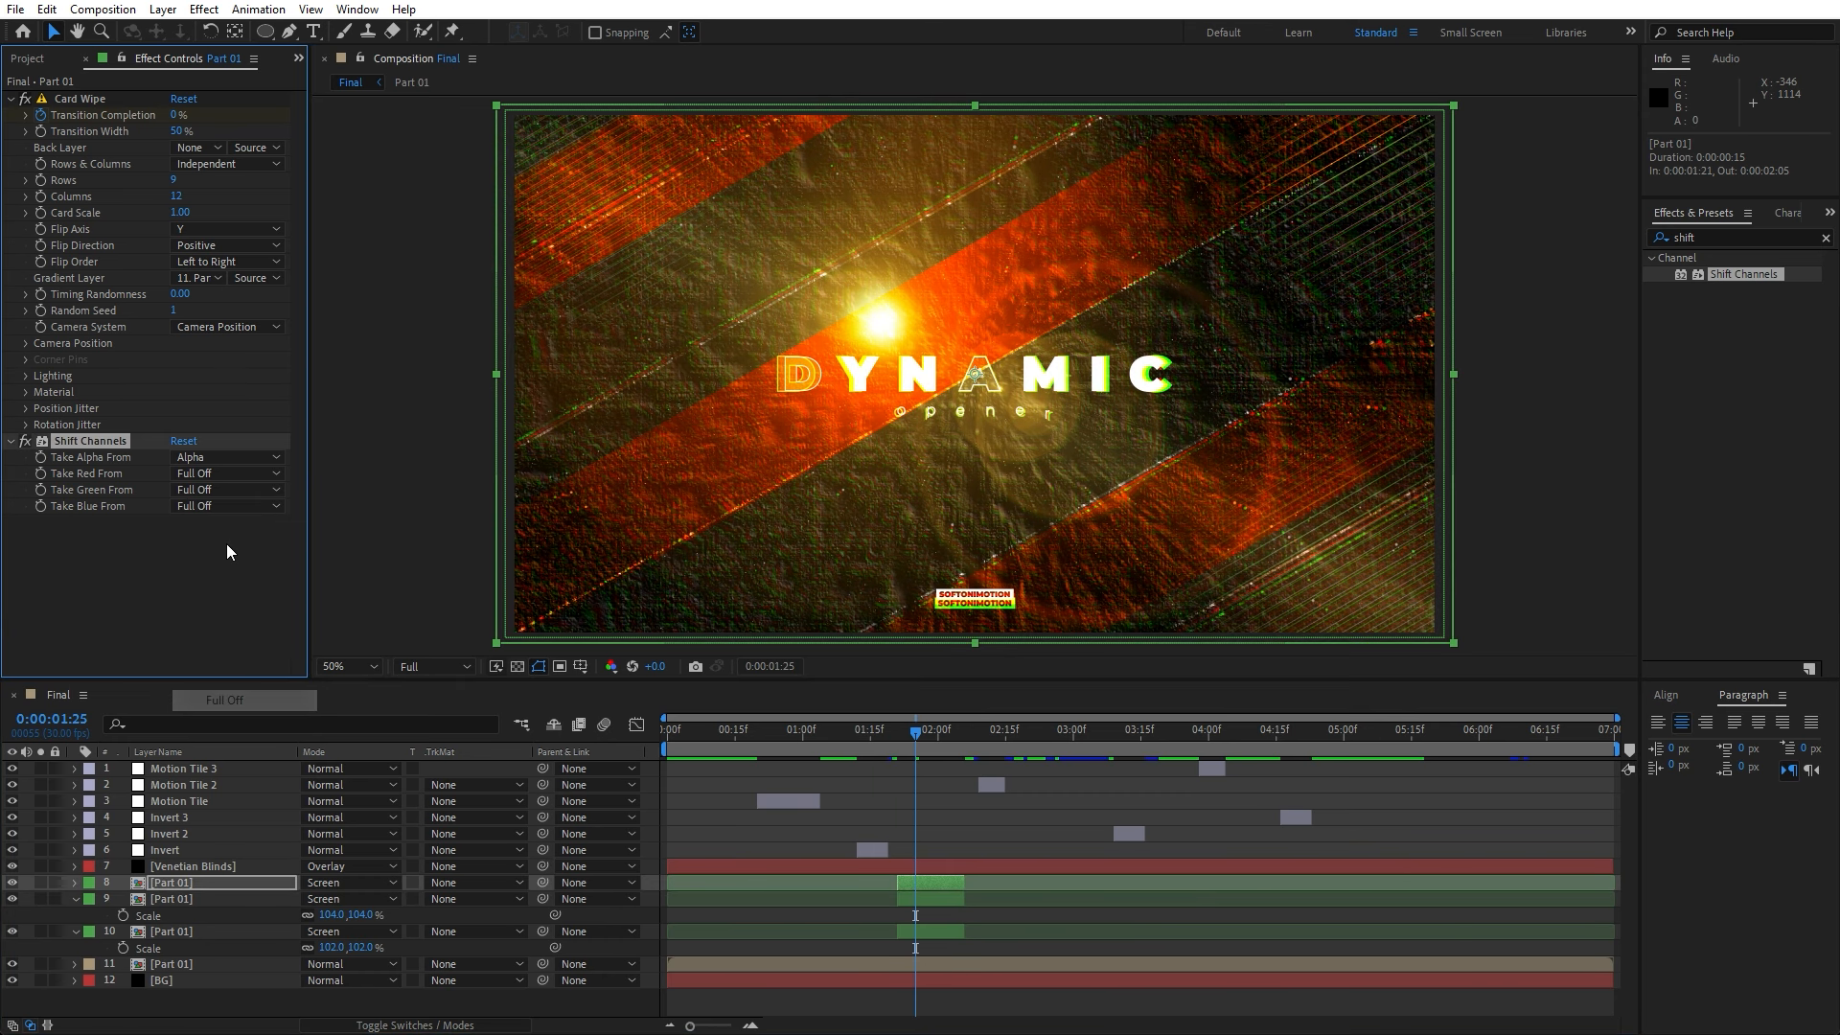
left_click(207, 506)
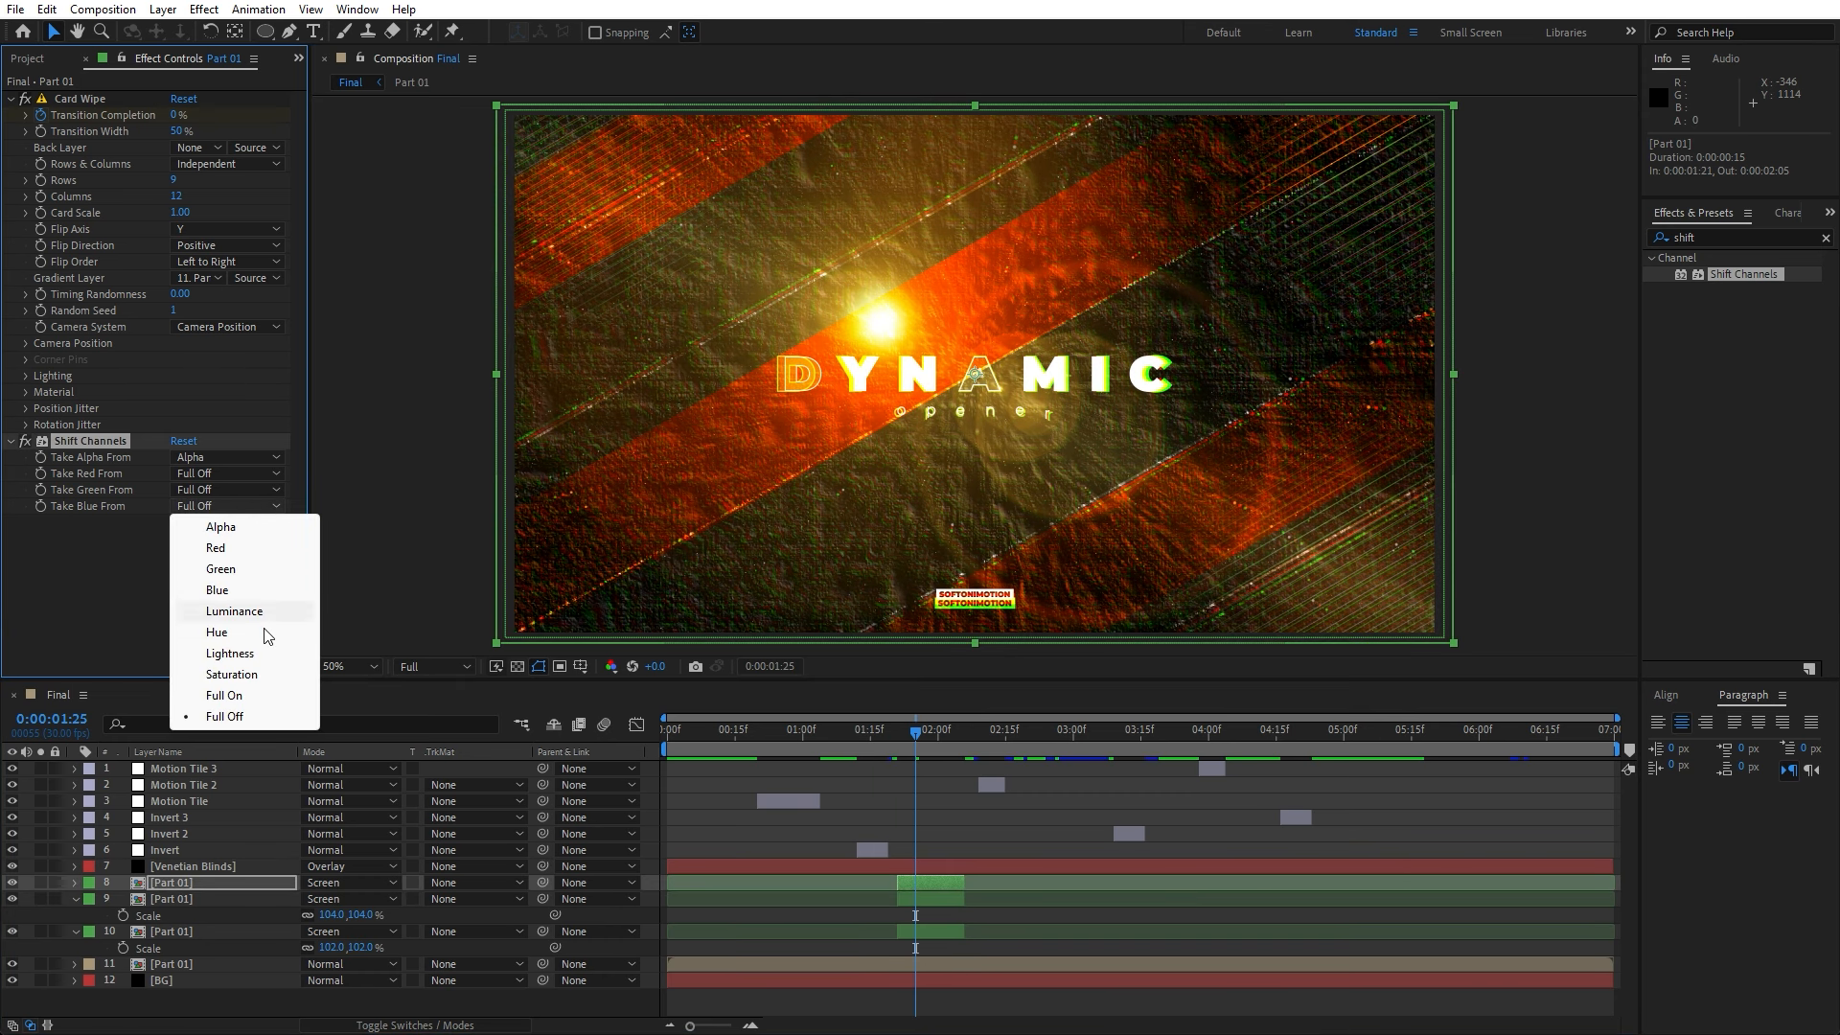
left_click(218, 590)
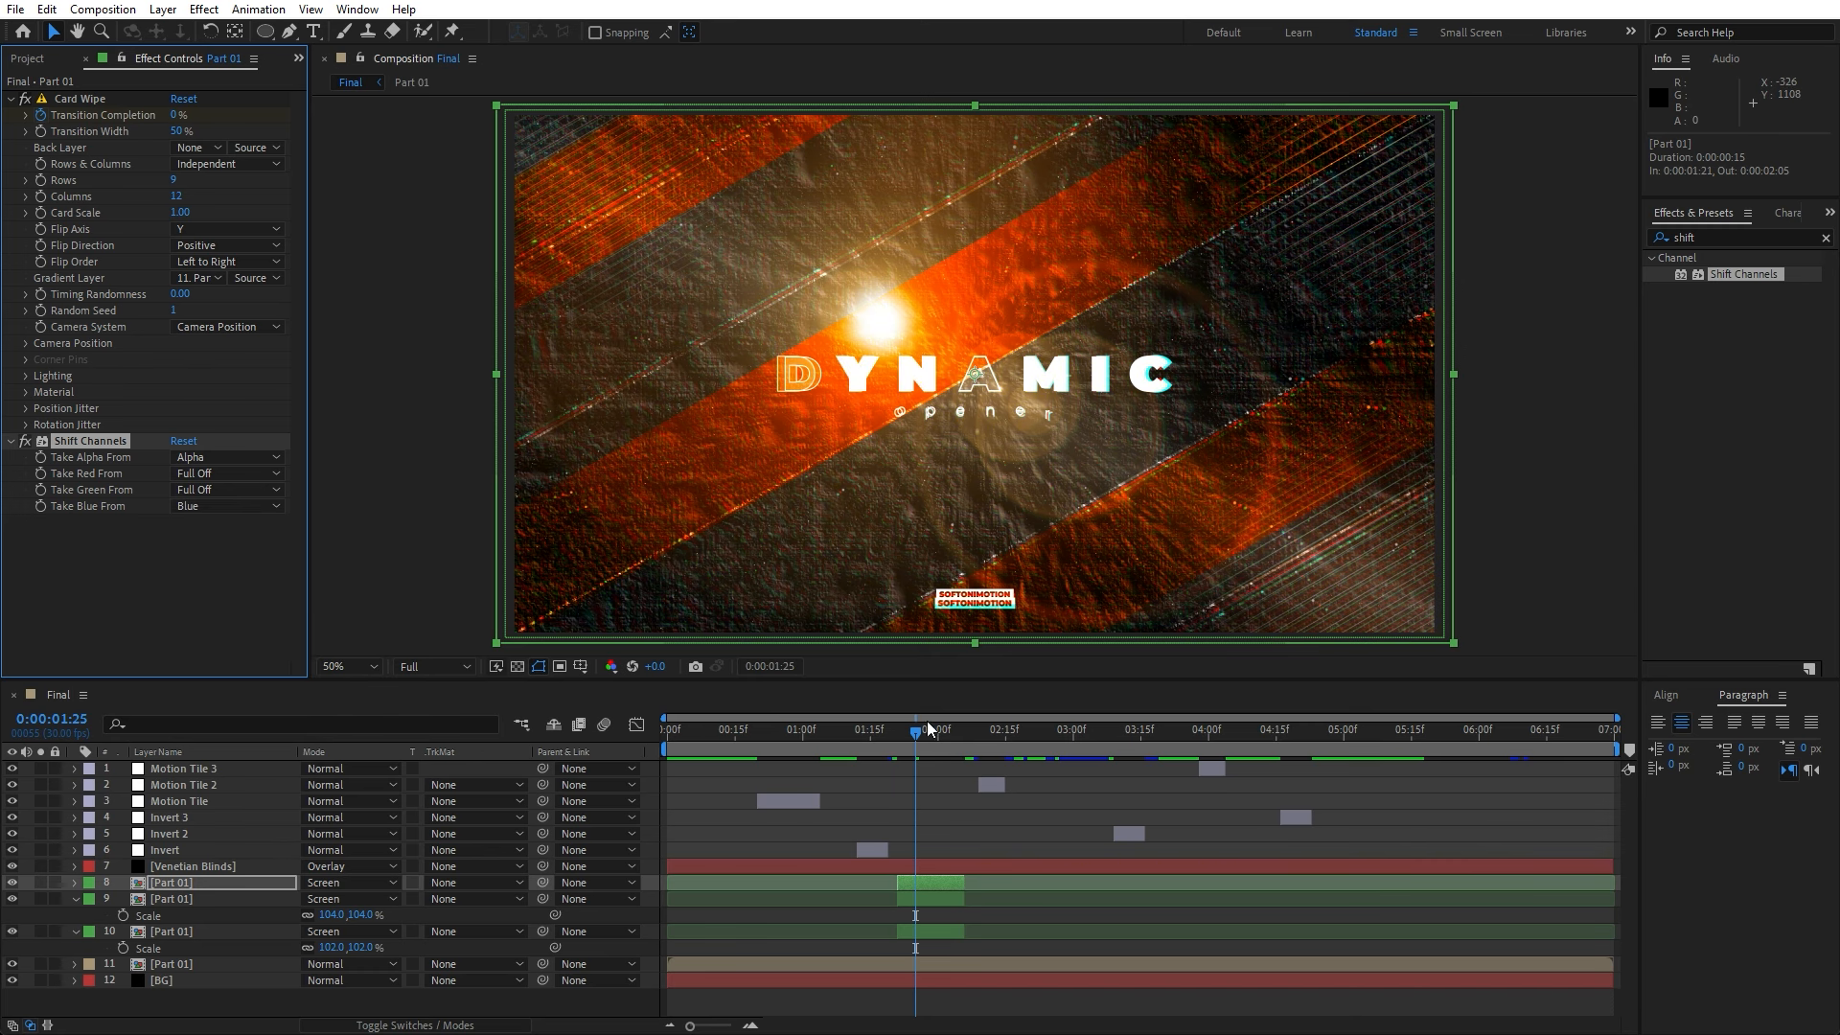
- Preview the Final composition from 0:00:01:01 to check the RGB split flash
left_click(807, 750)
key("space")
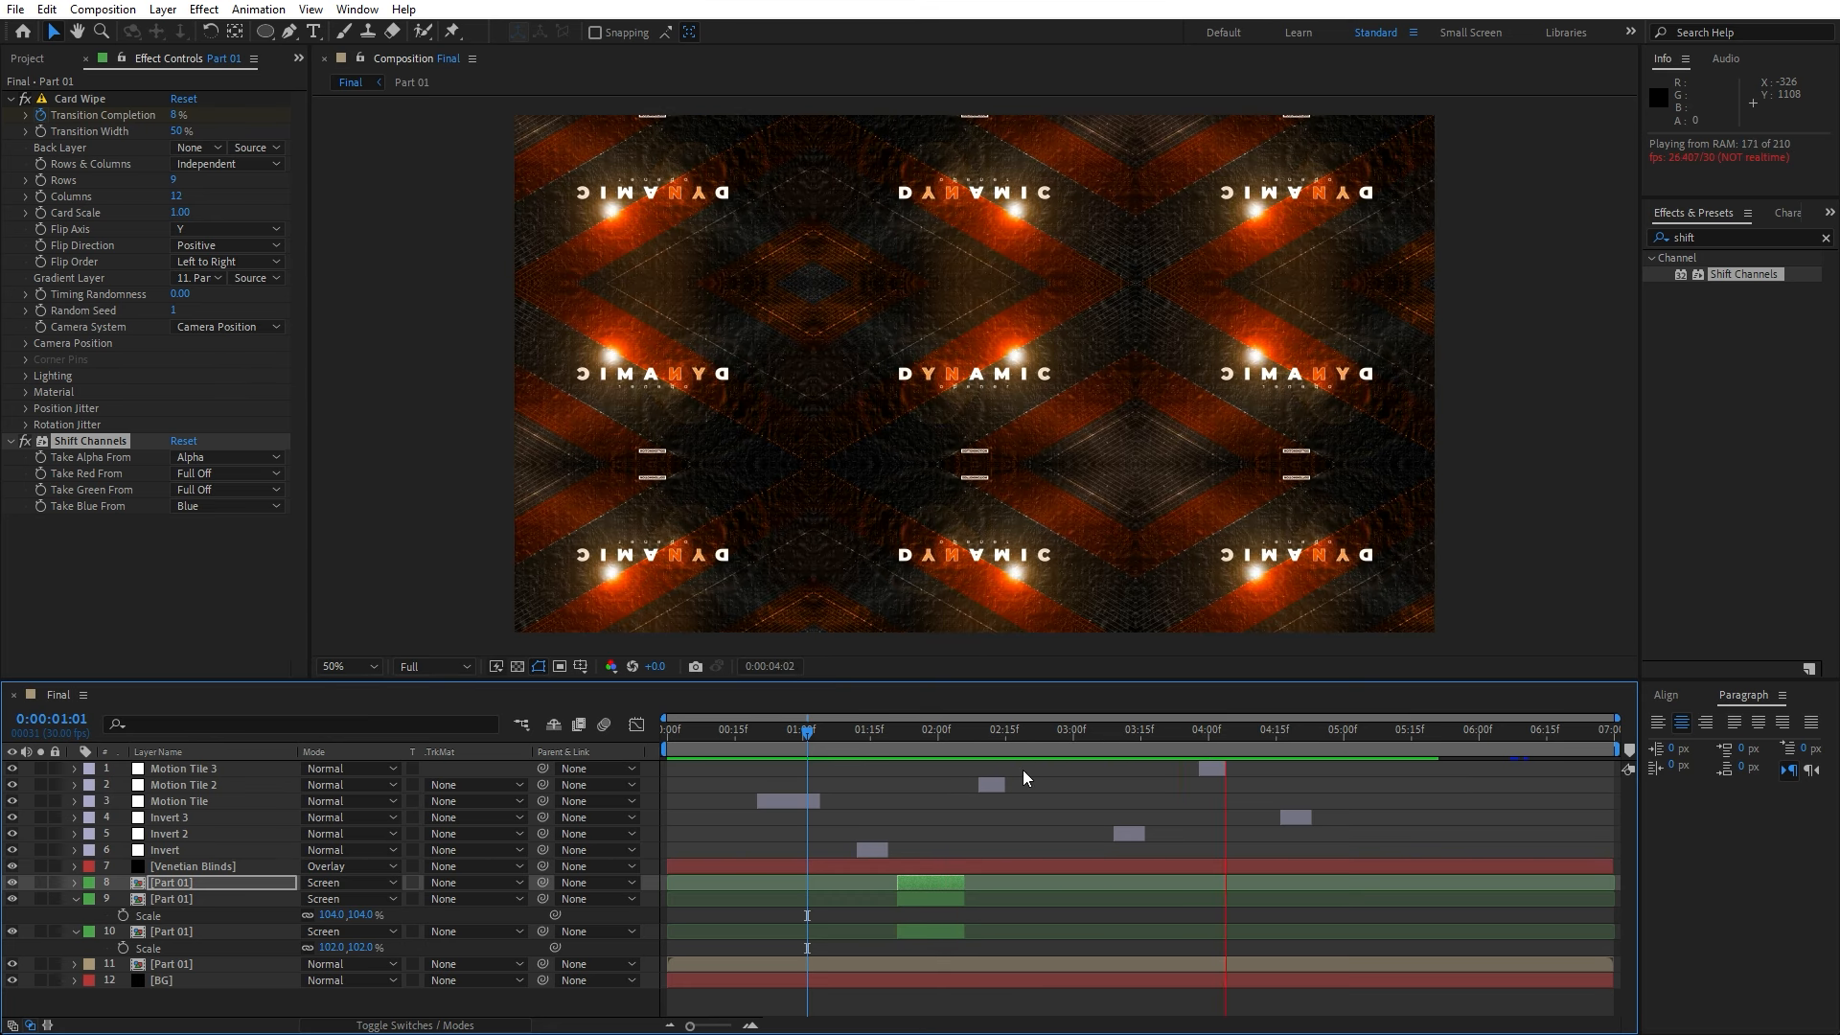
left_click(1234, 734)
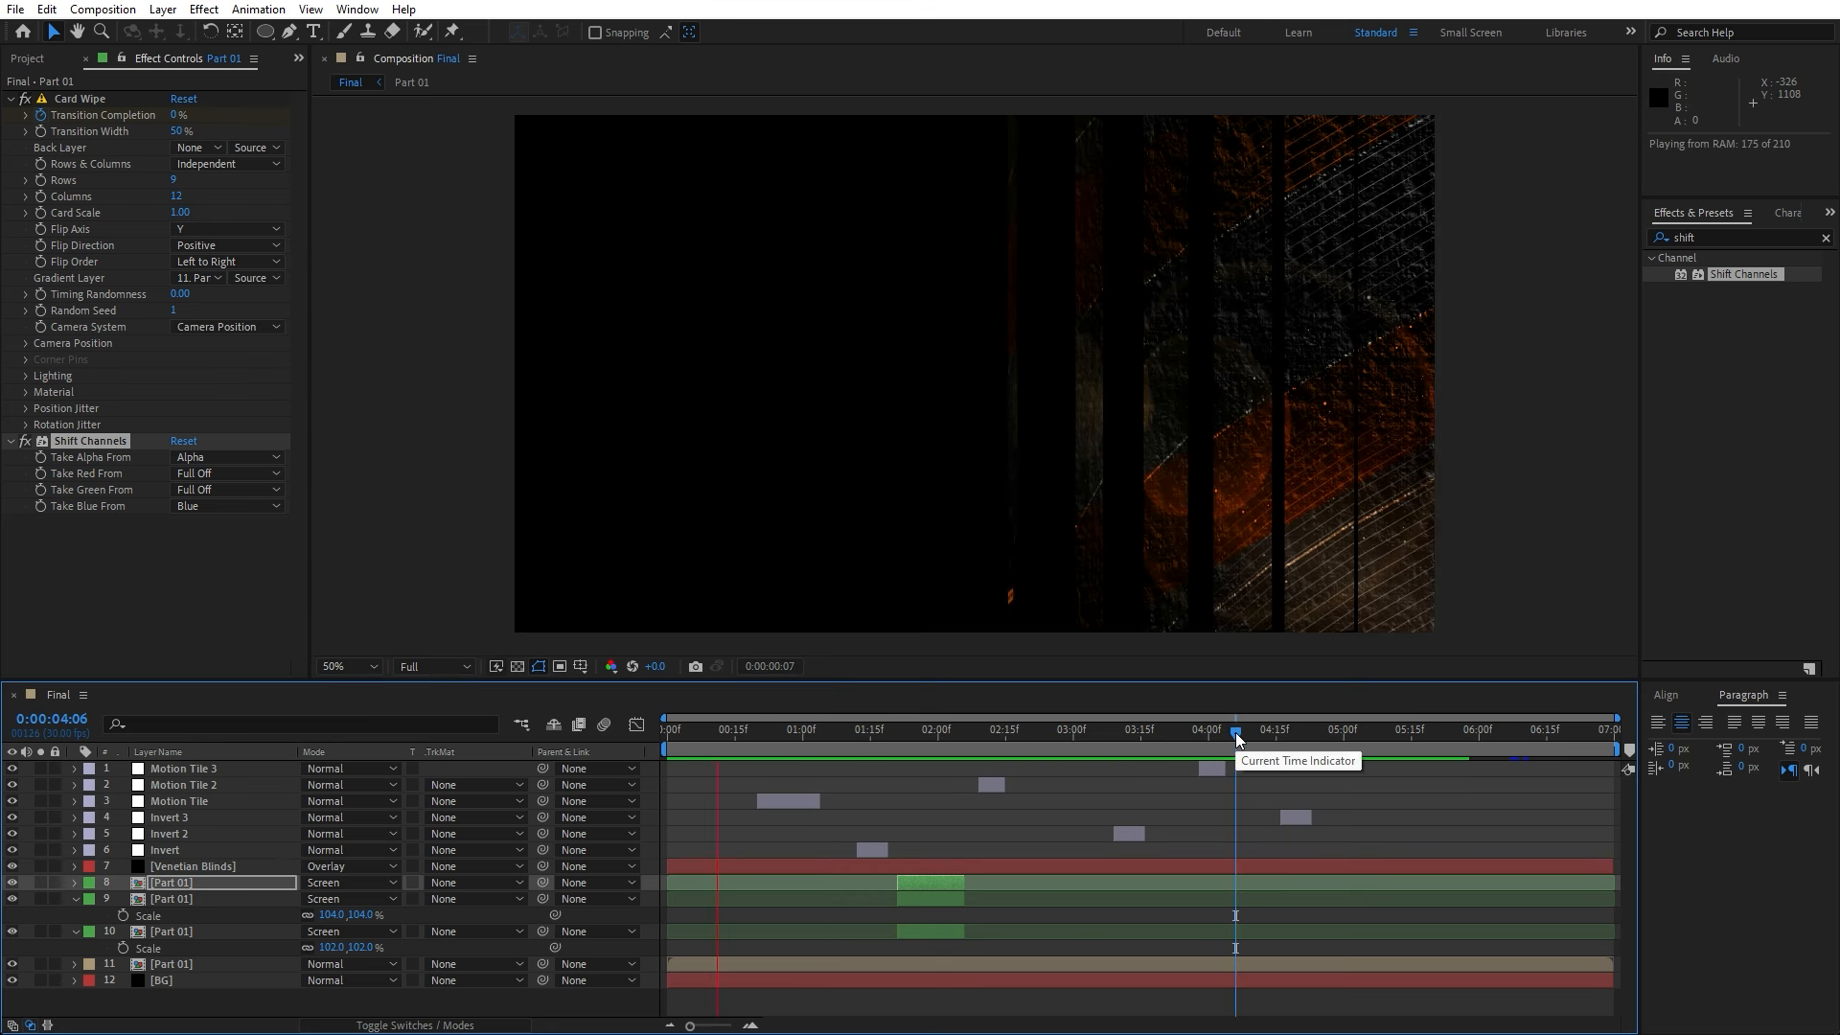
key("space")
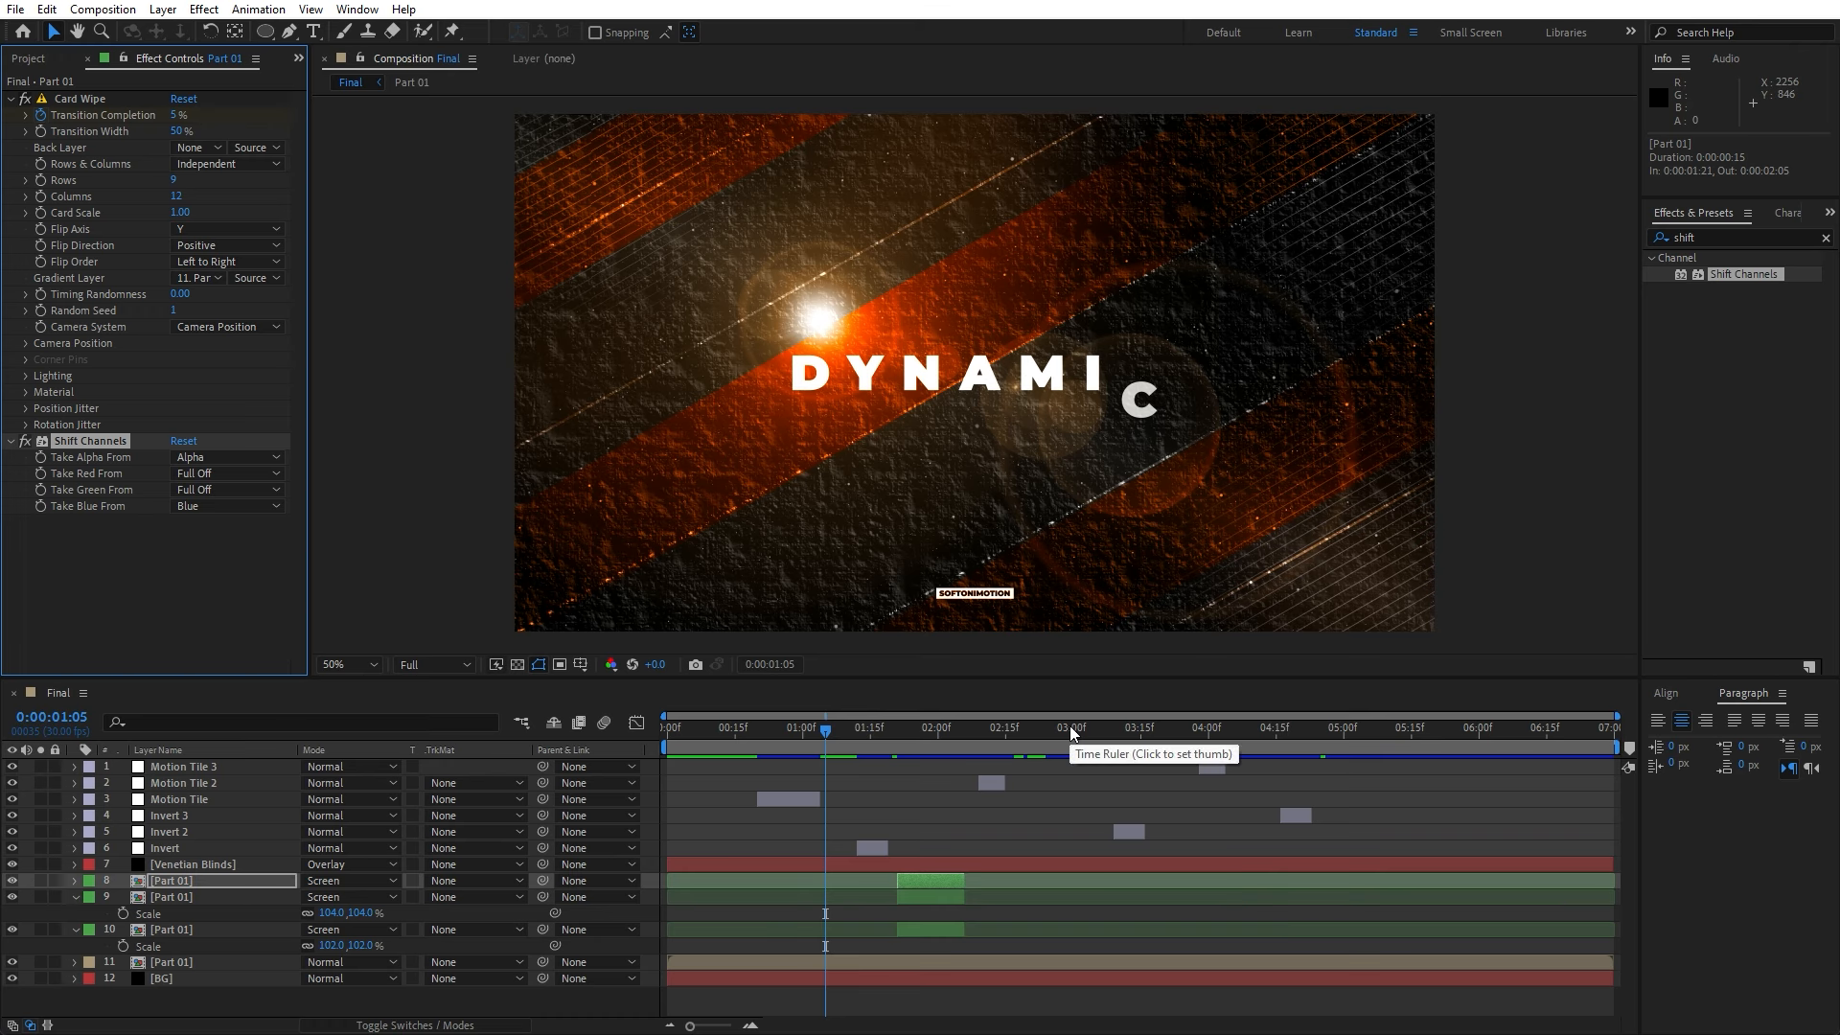
- Open the Part 01 composition, duplicate its BG layer, and place the copy directly above the DYNAMIC text layer
left_click(188, 883)
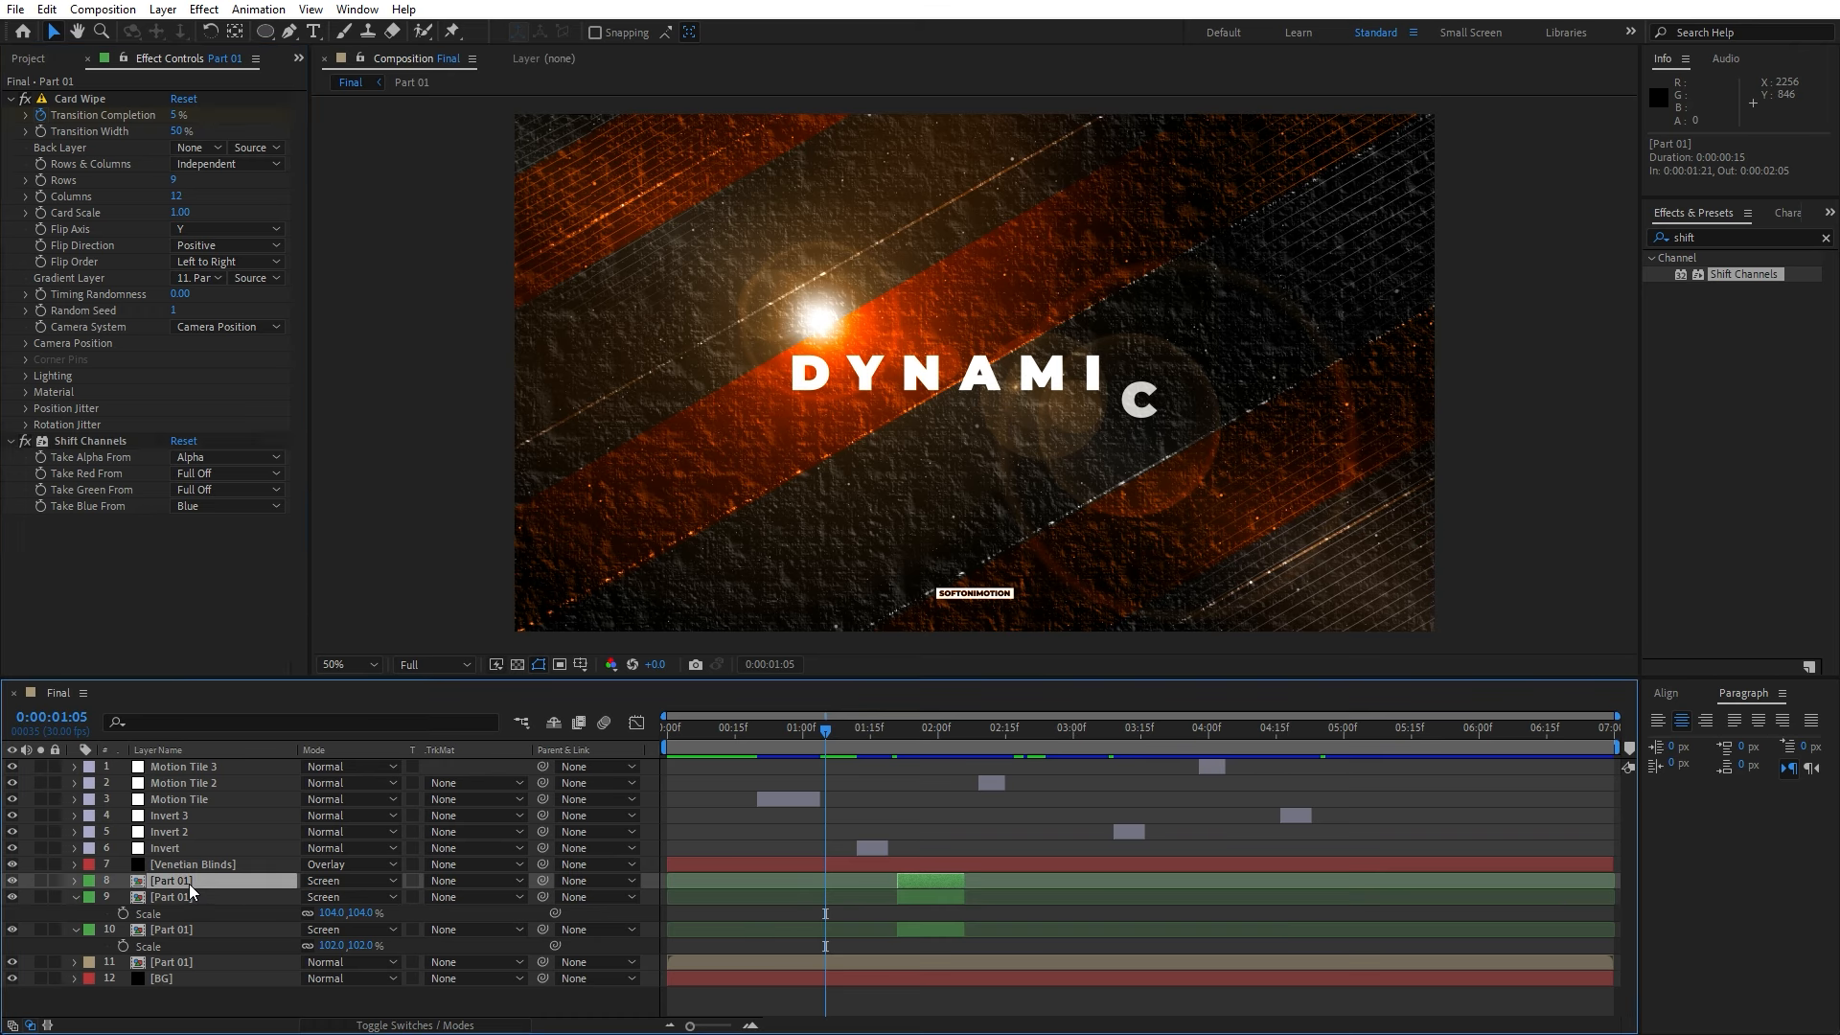
double_click(187, 883)
scroll(242, 911, "down", 3)
left_click(187, 991)
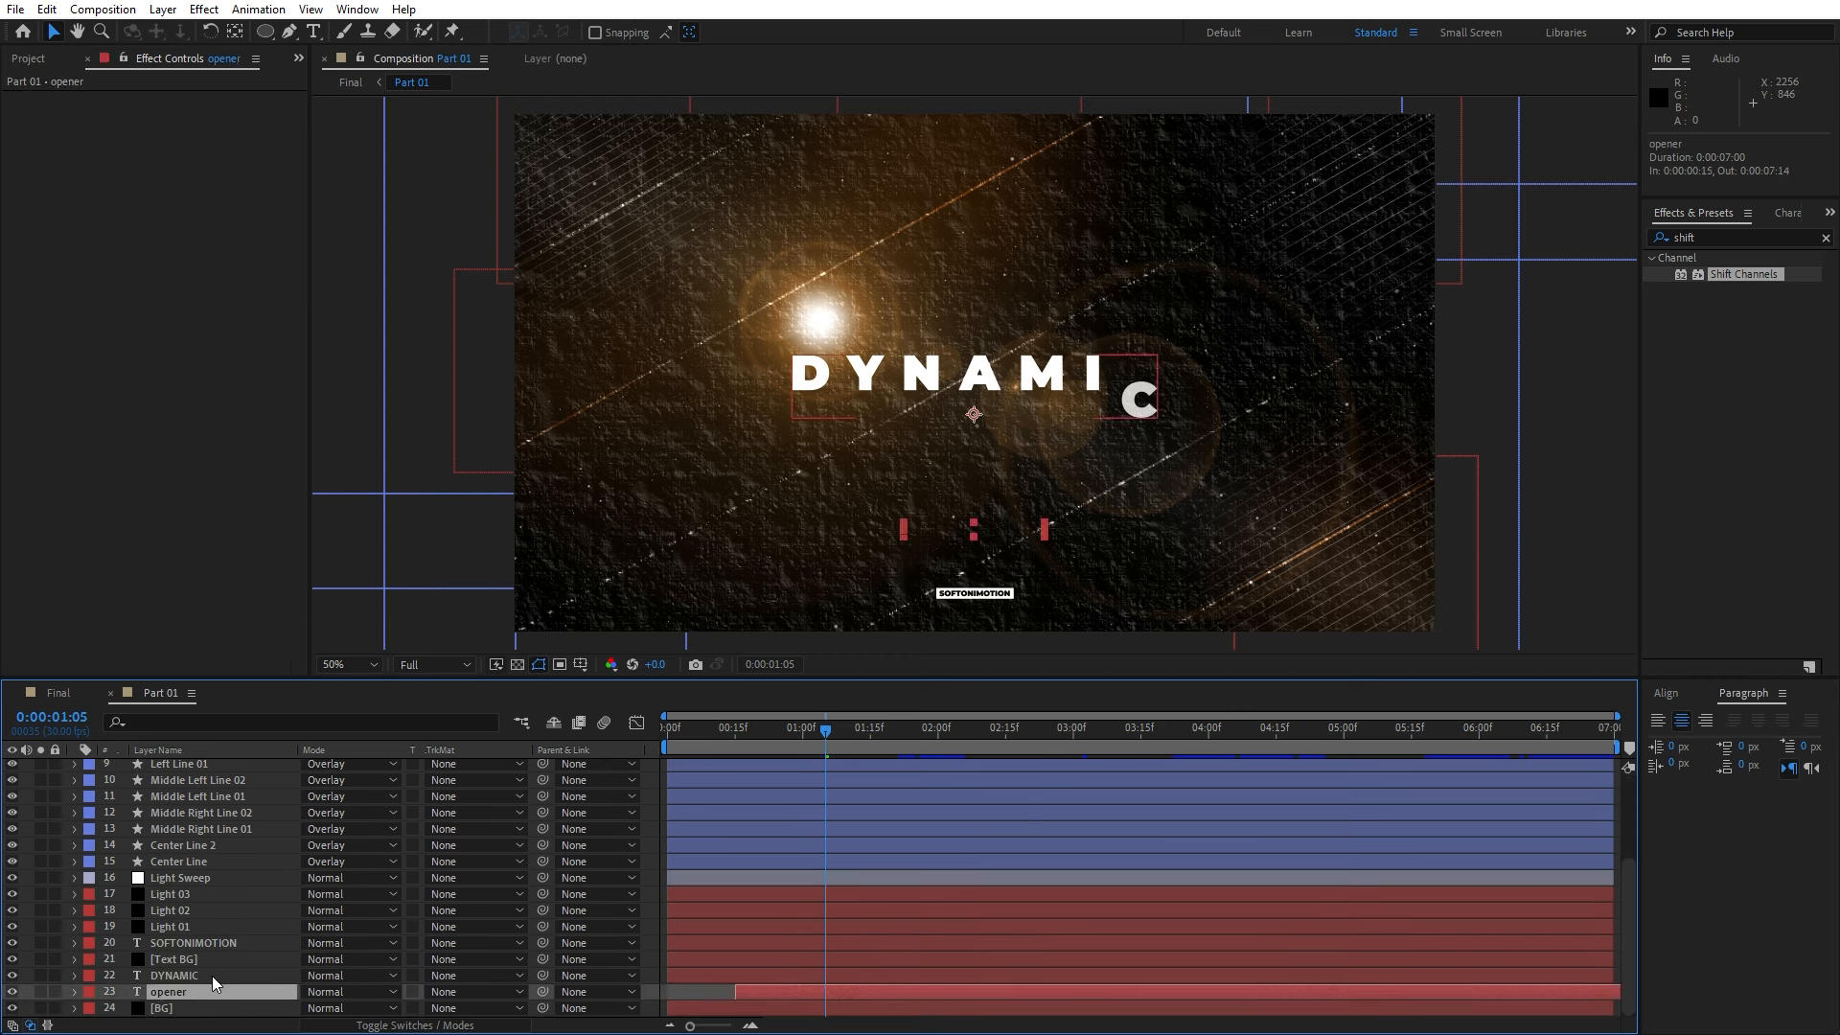
left_click(212, 978)
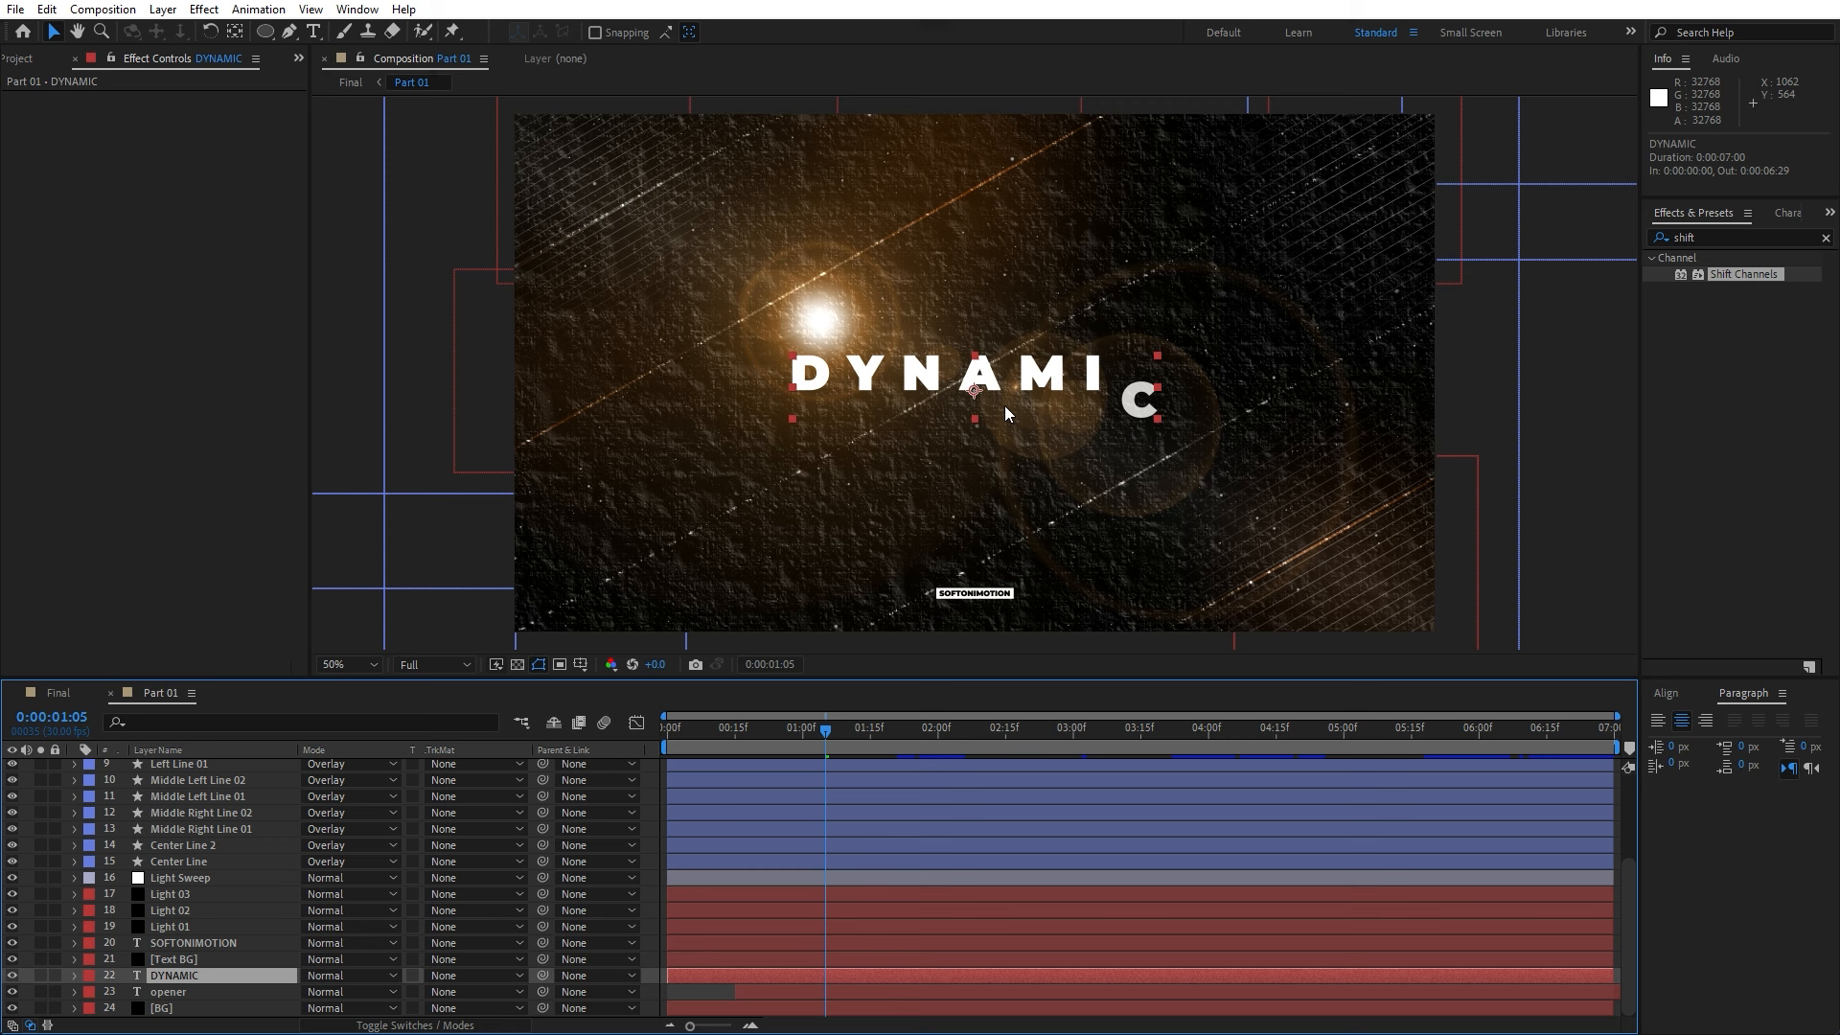
left_click(219, 1005)
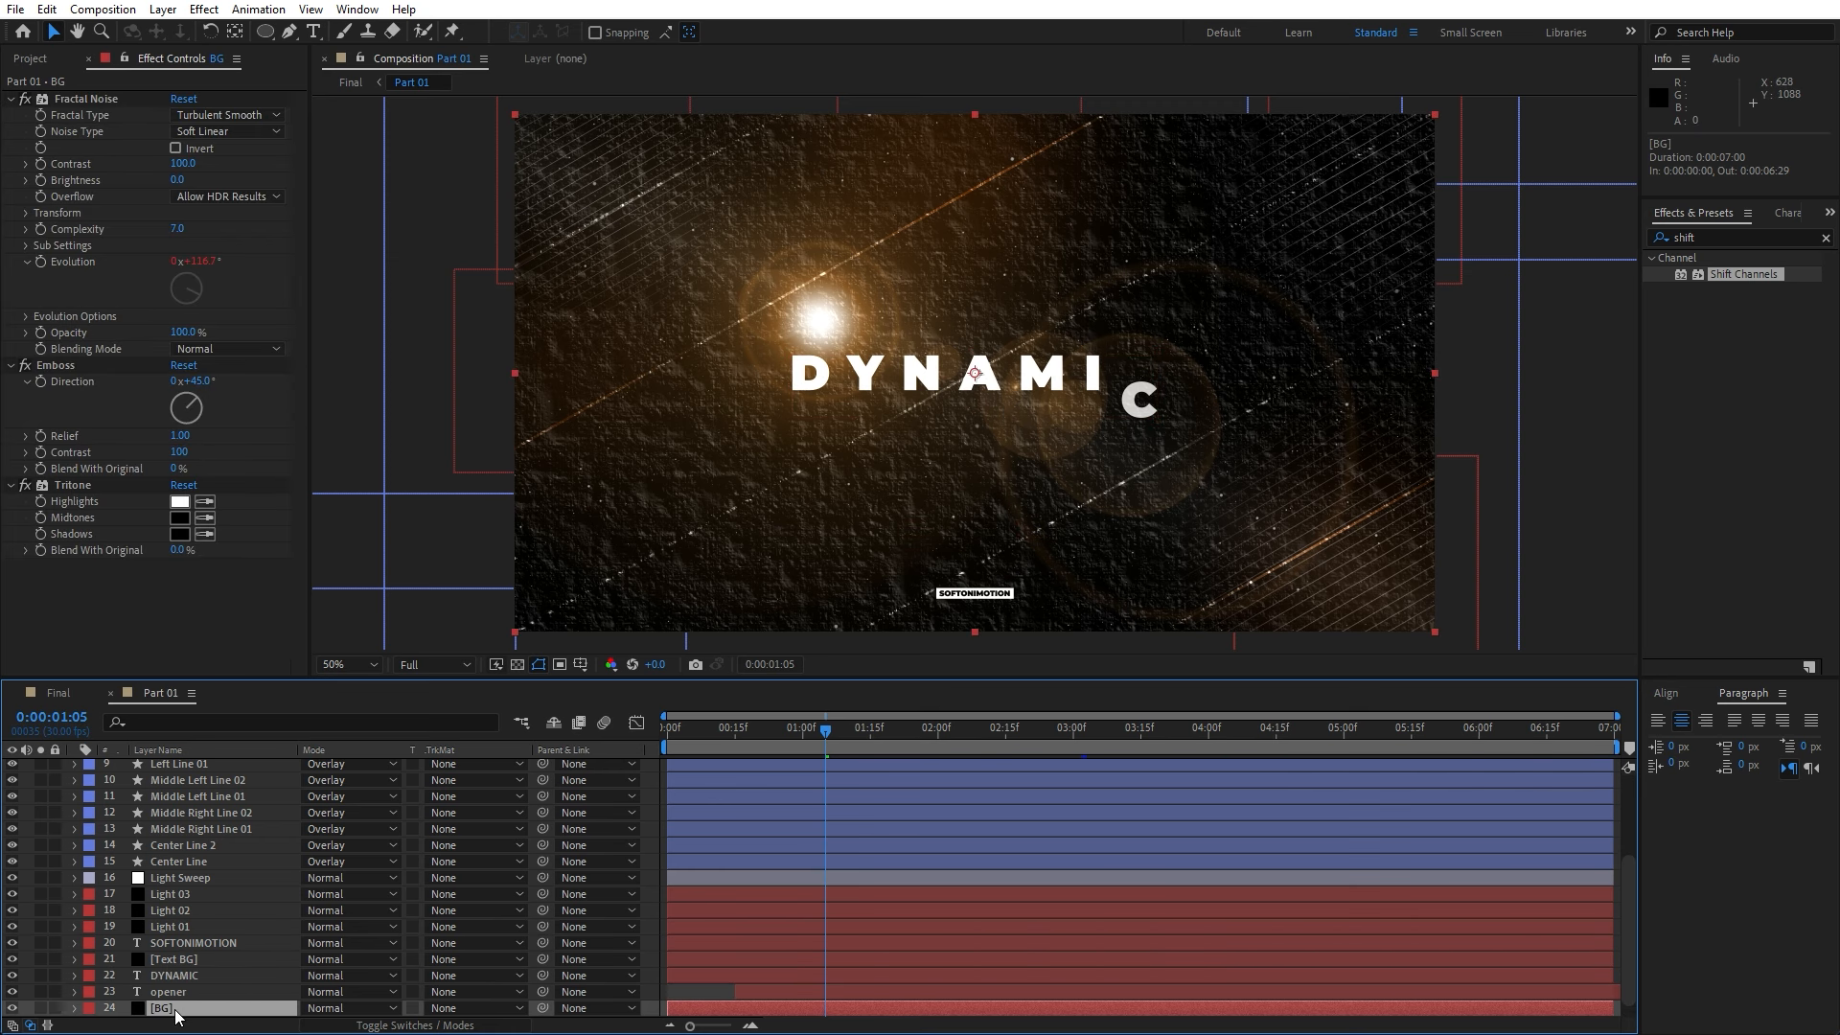
left_click_drag(182, 1012, 227, 972)
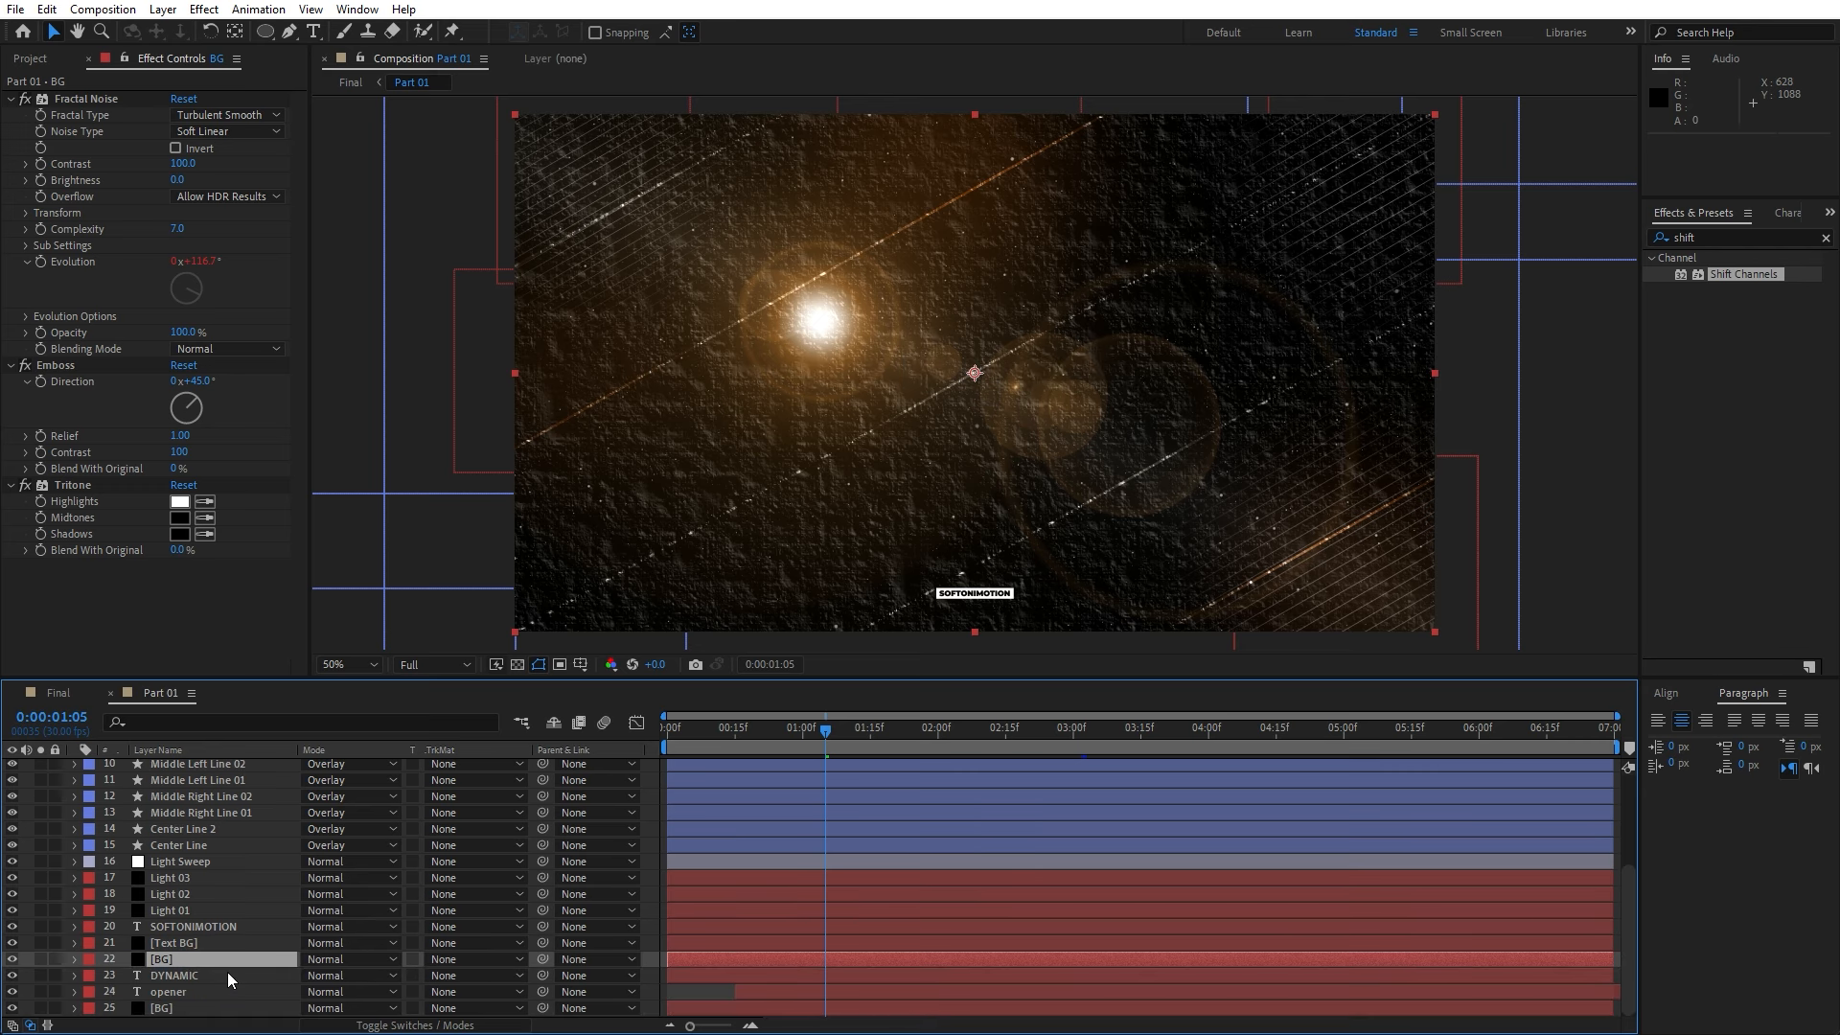
- Rename the BG copy above the DYNAMIC layer as Matte and use it as that text layer's Luma Inverted Matte
left_click(192, 960)
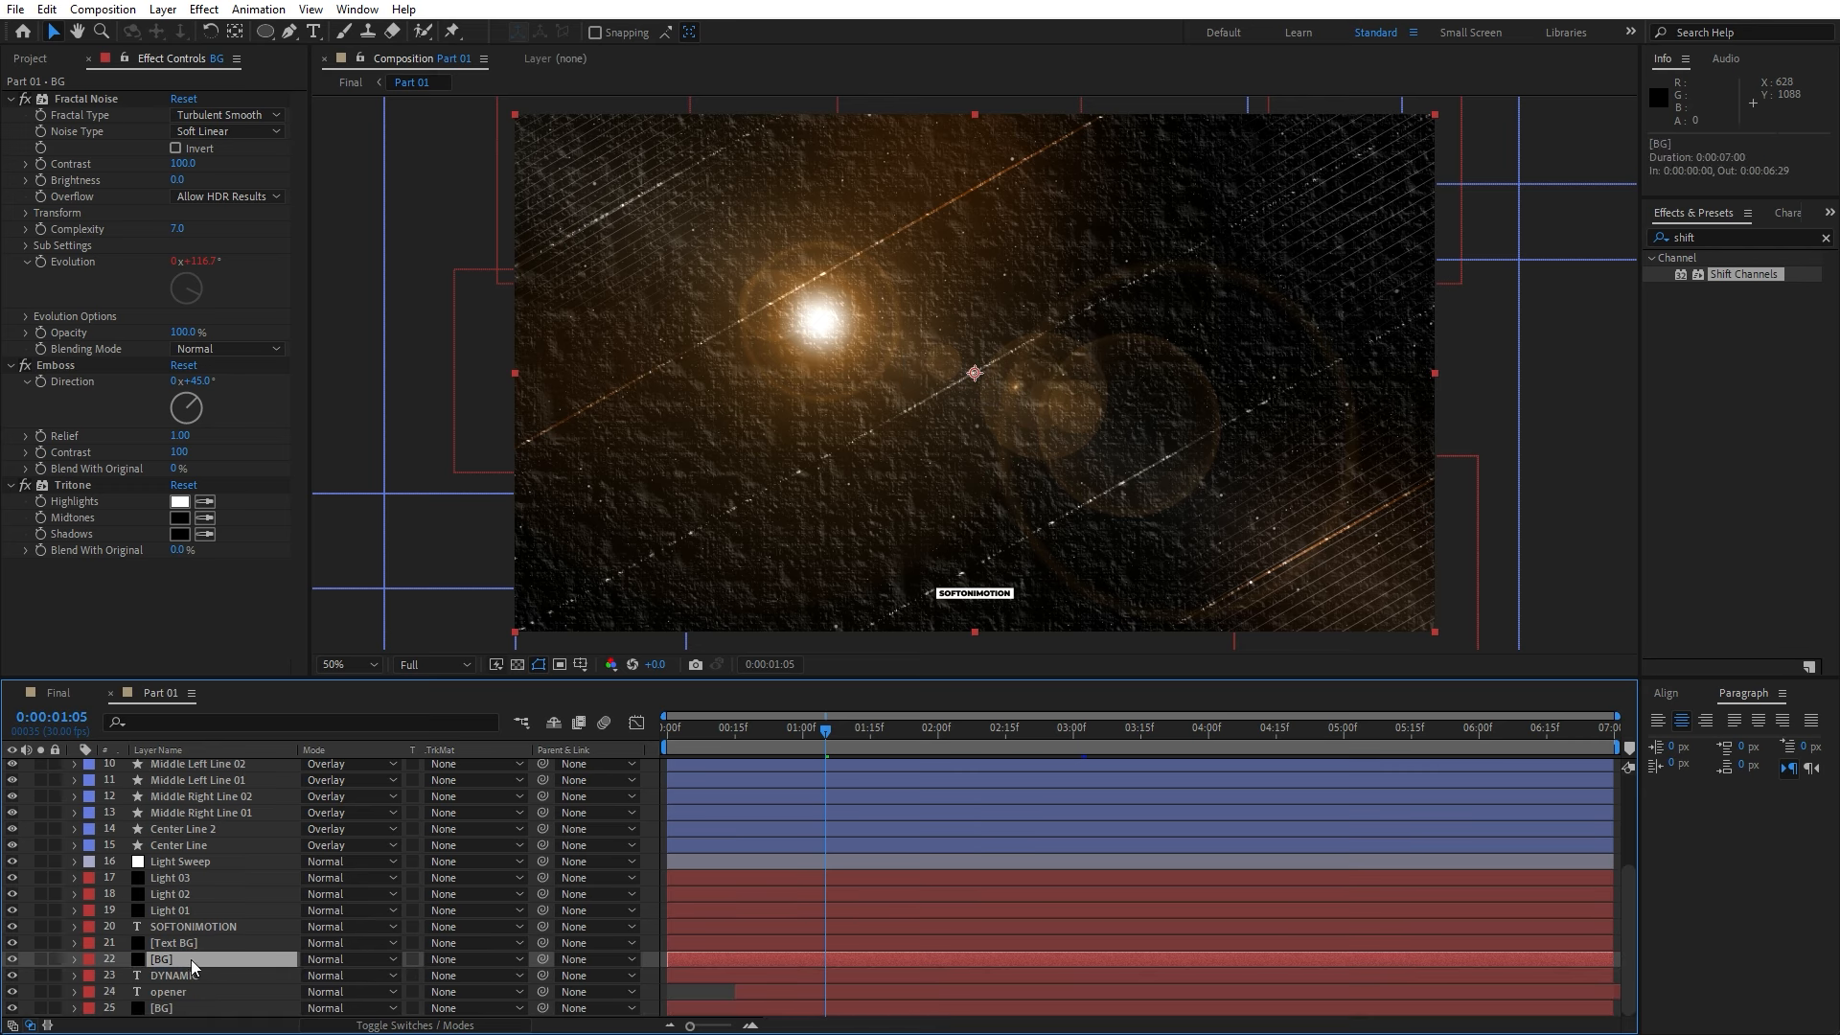
key("Return")
left_click(178, 976)
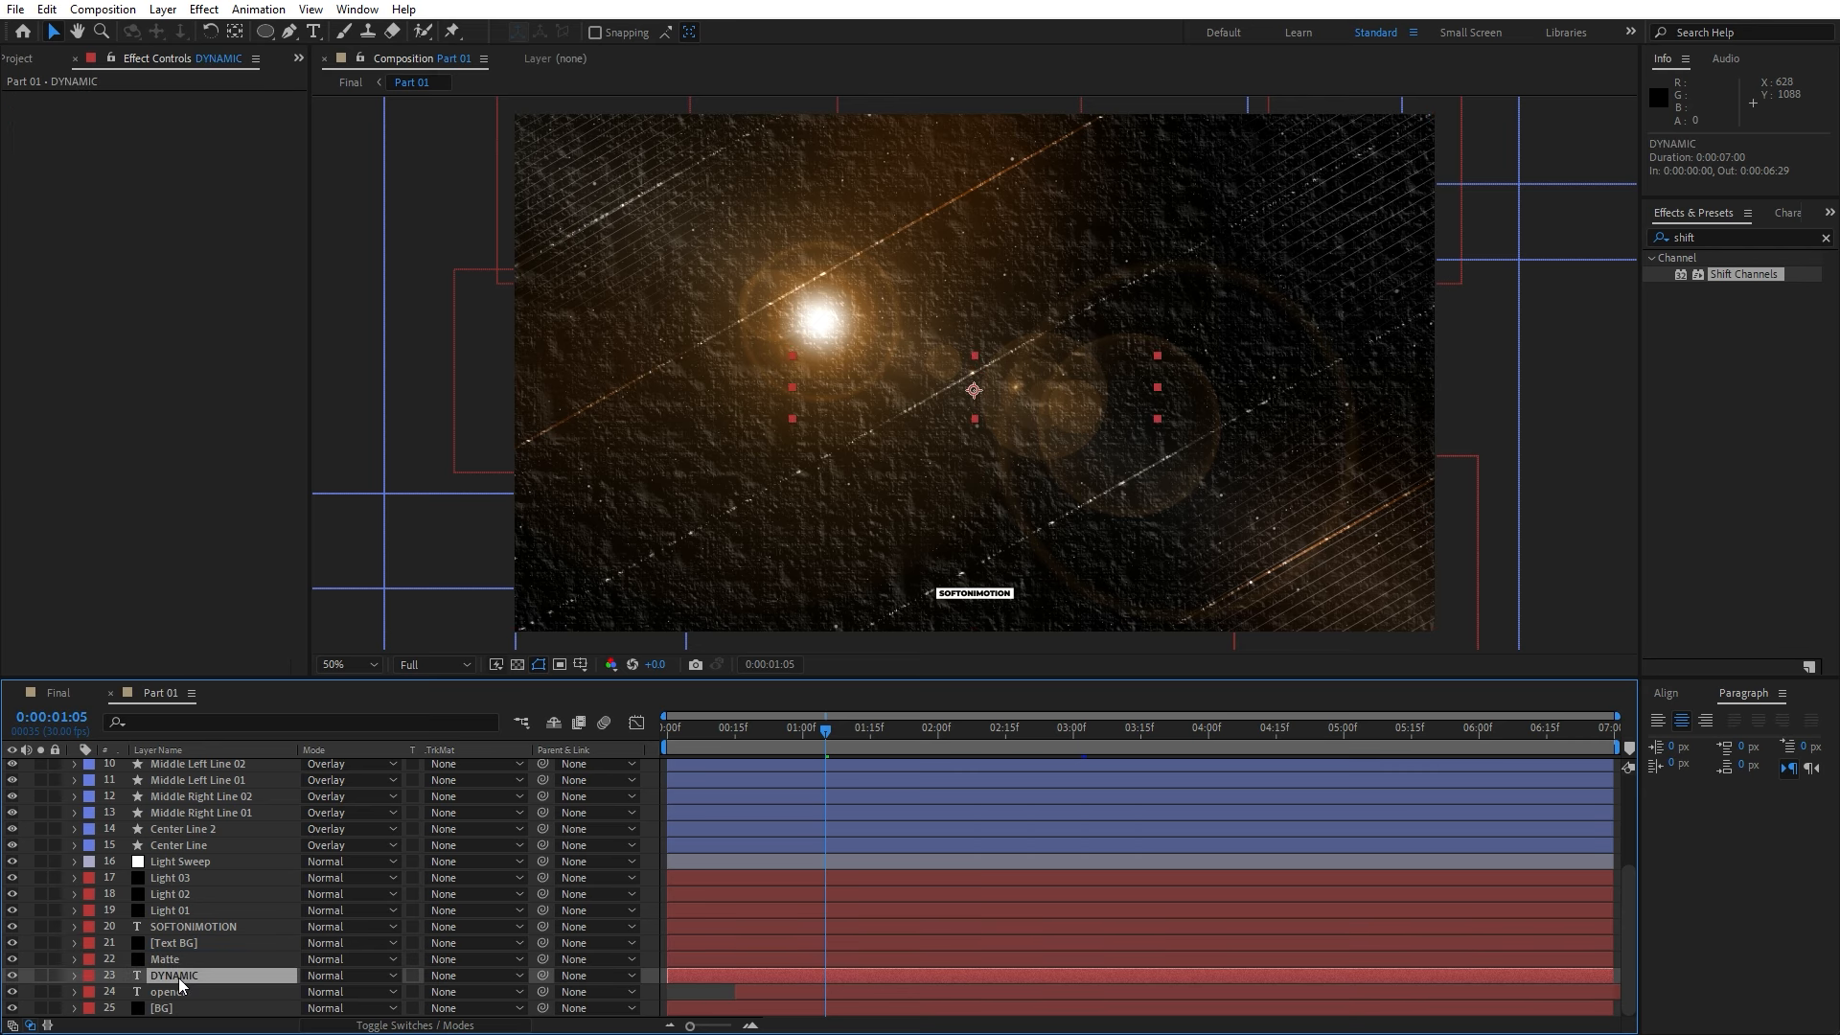
left_click(447, 978)
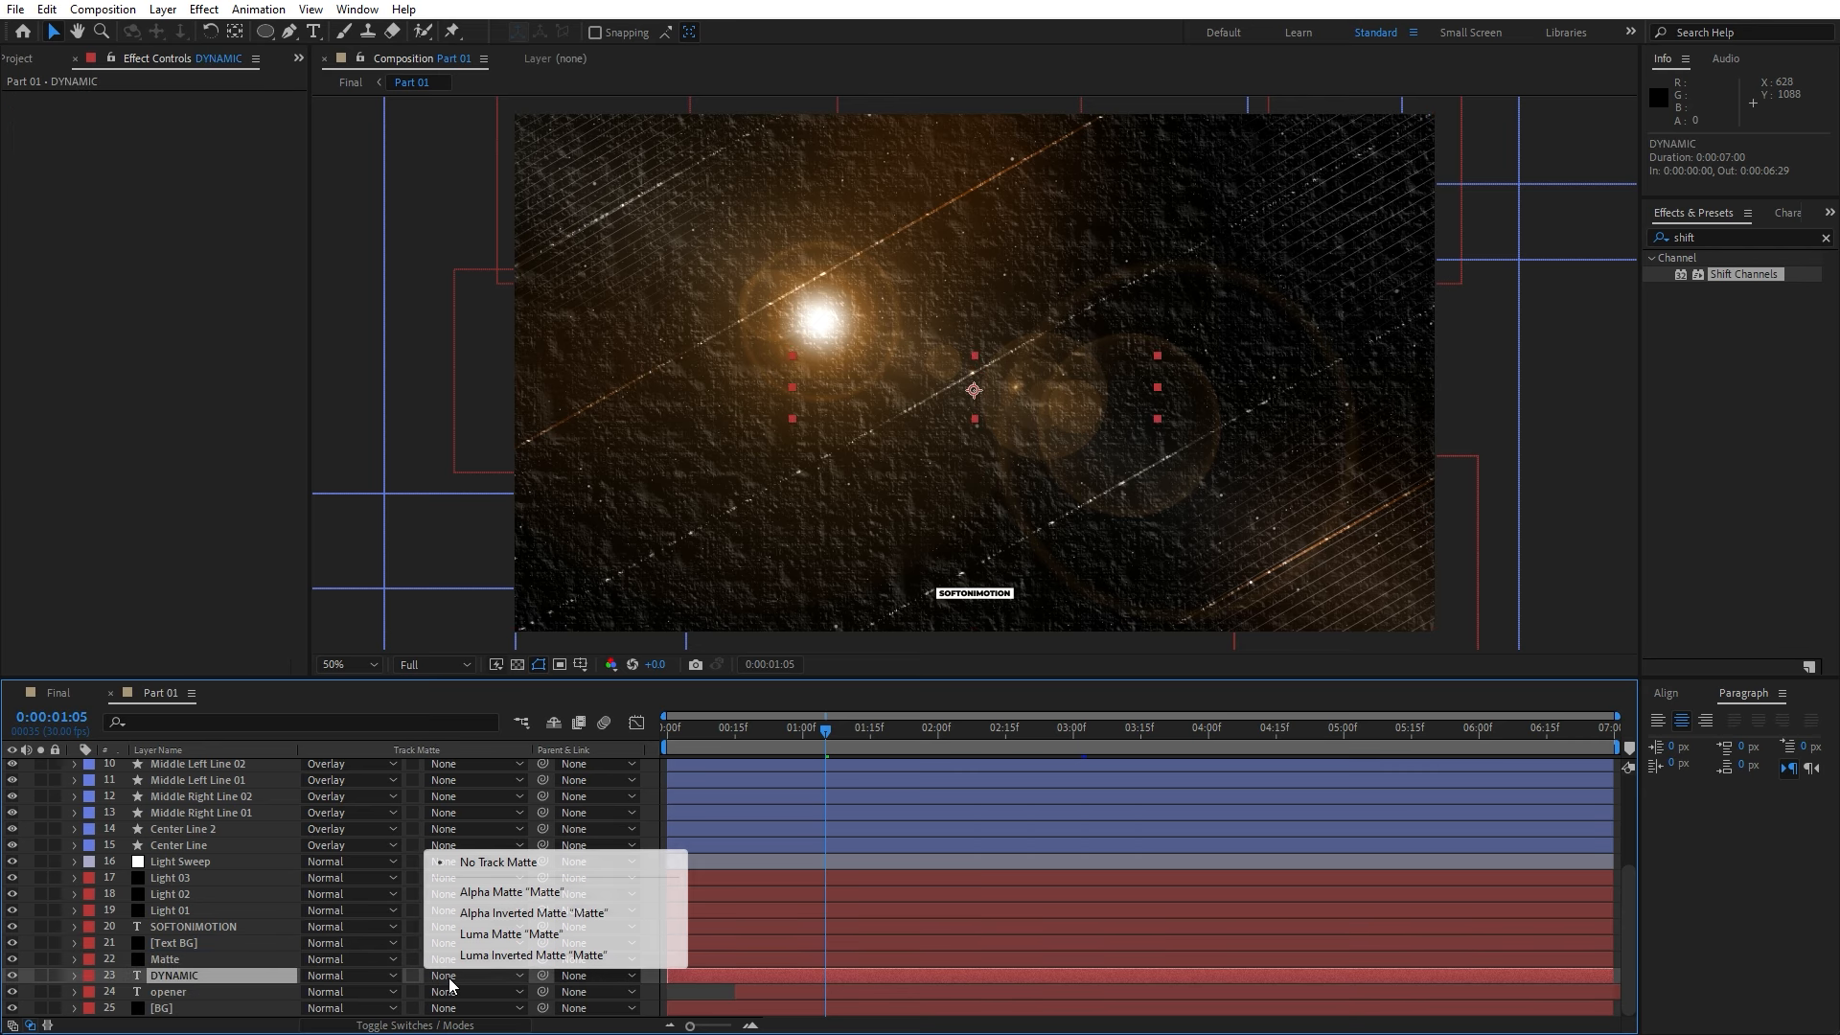
left_click(504, 957)
left_click_drag(825, 733, 902, 733)
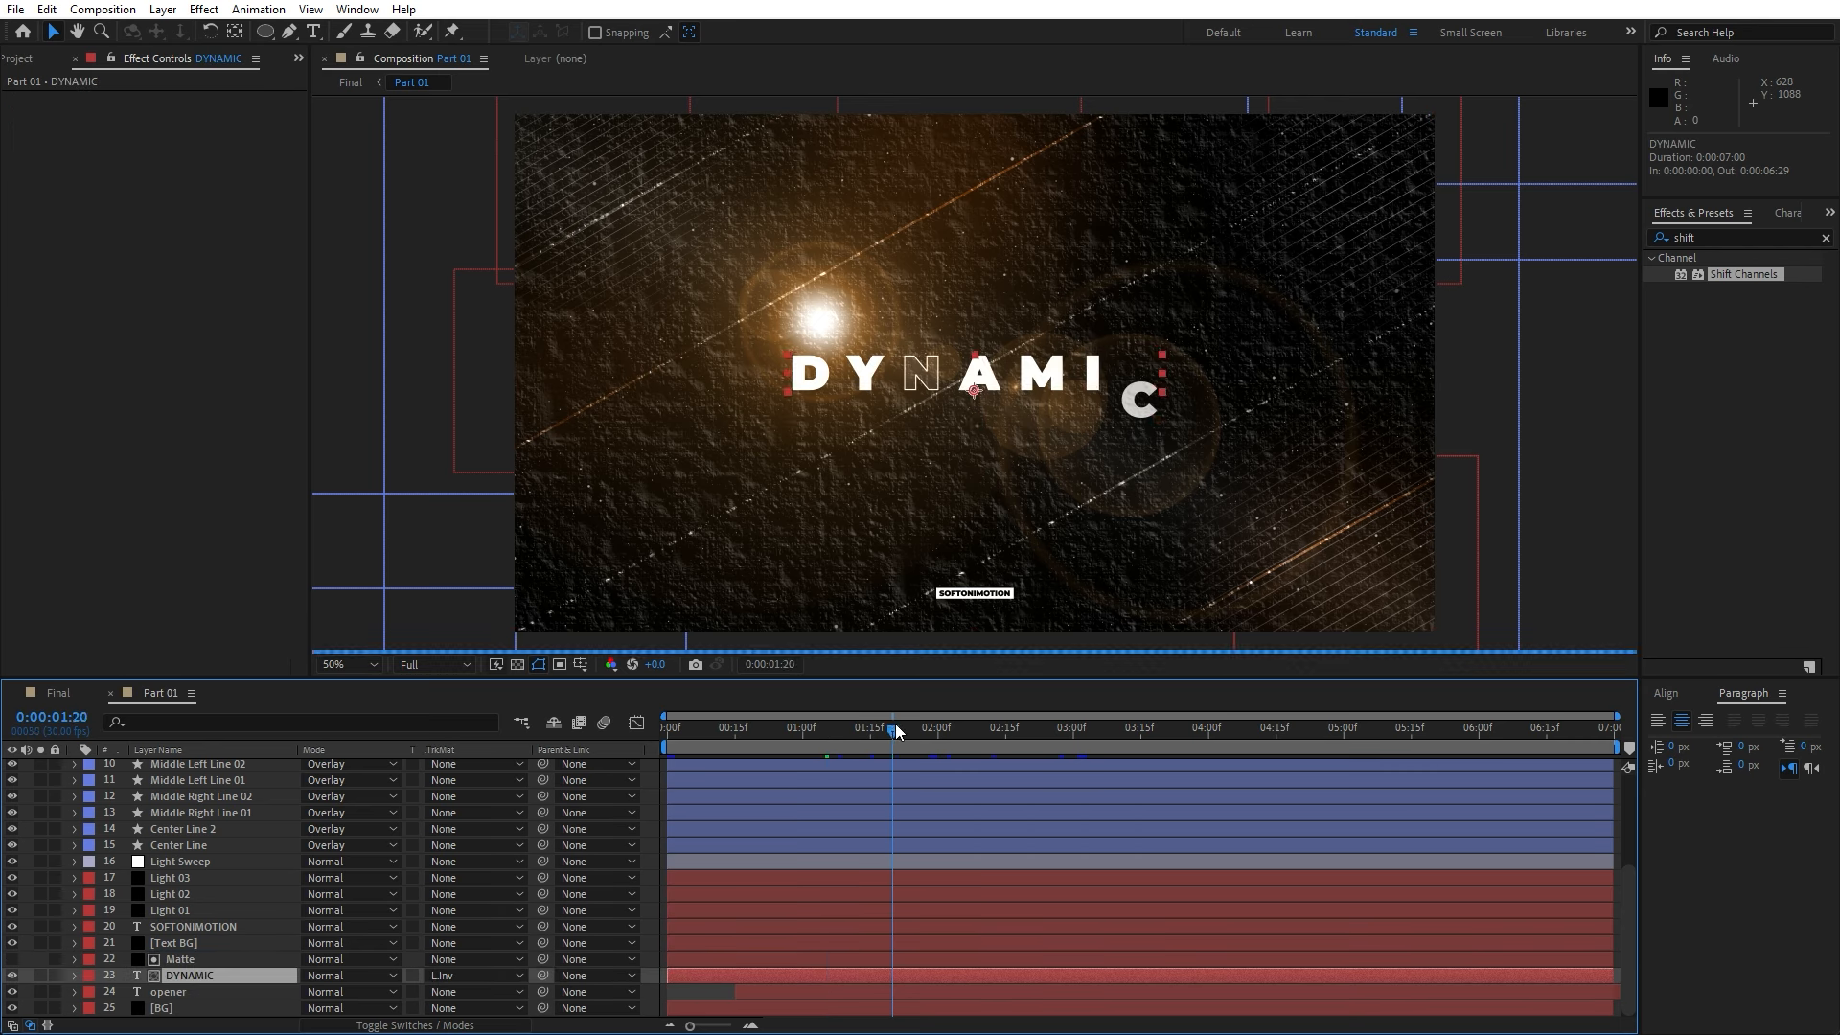
- Set the Emboss Relief of the Matte layer to 26.30
left_click(194, 959)
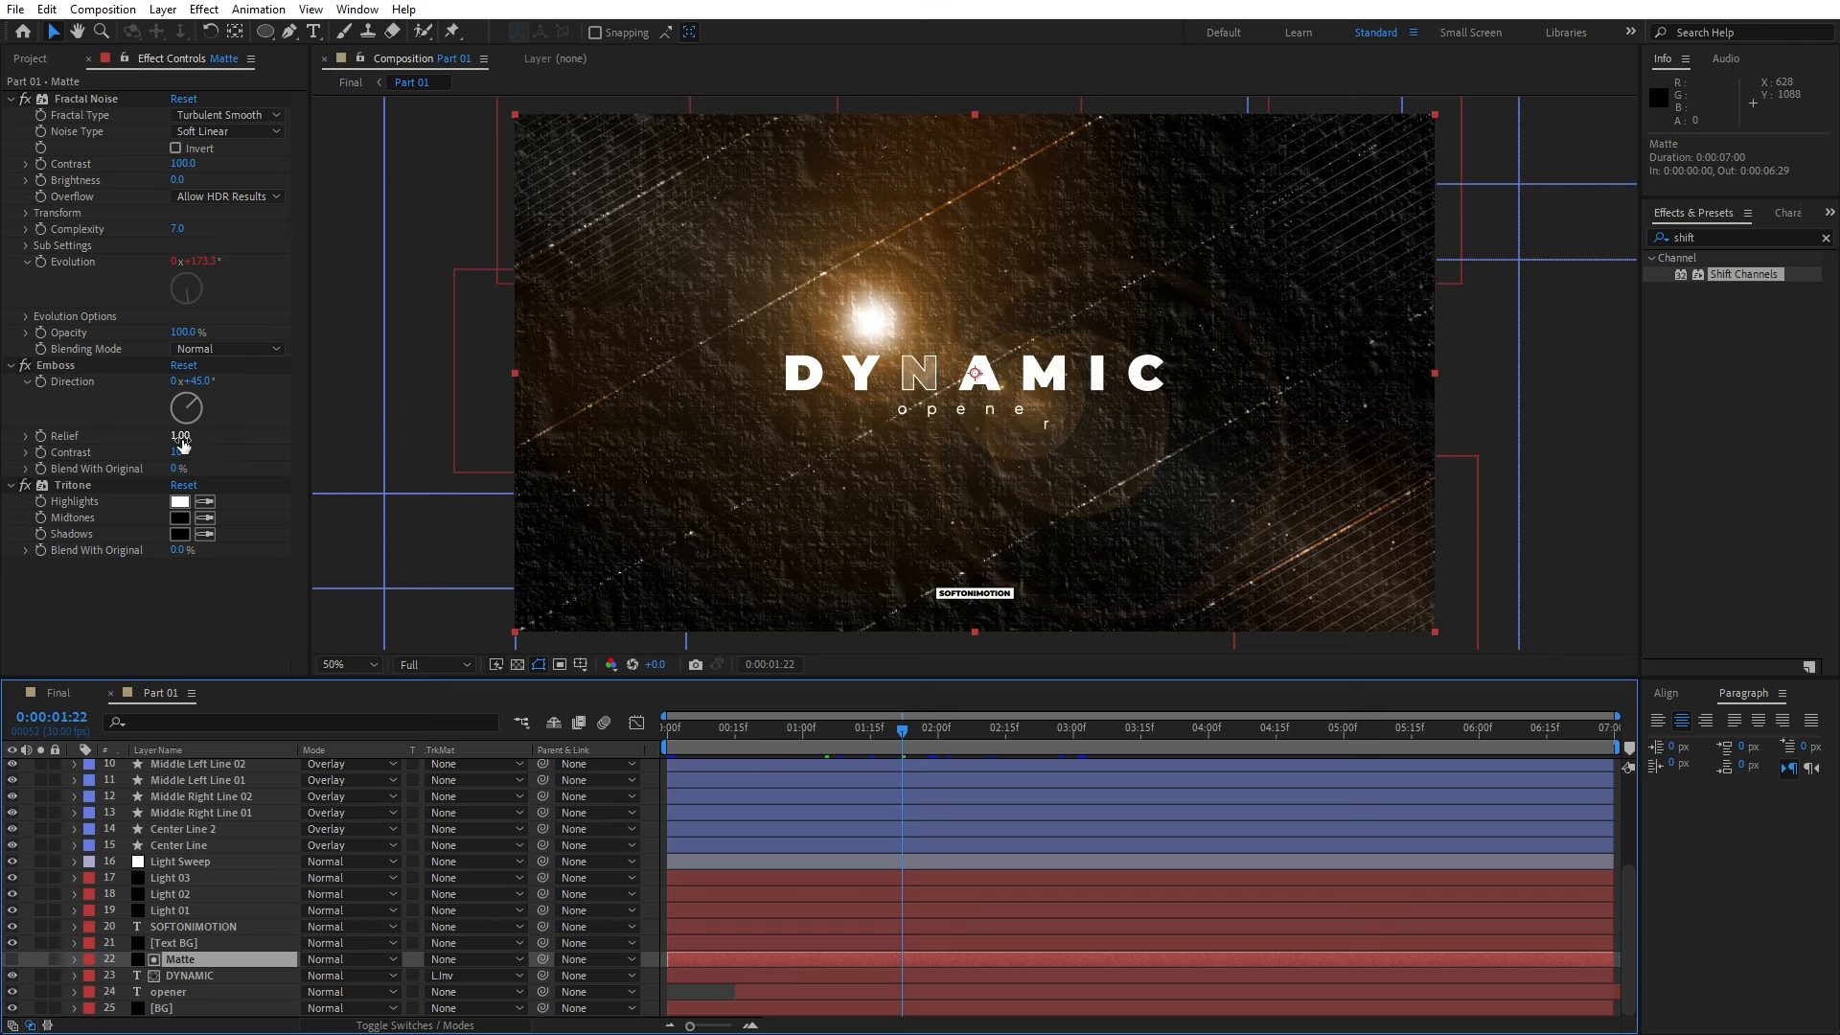
left_click_drag(182, 443, 410, 426)
scroll(1020, 466, "up", 1)
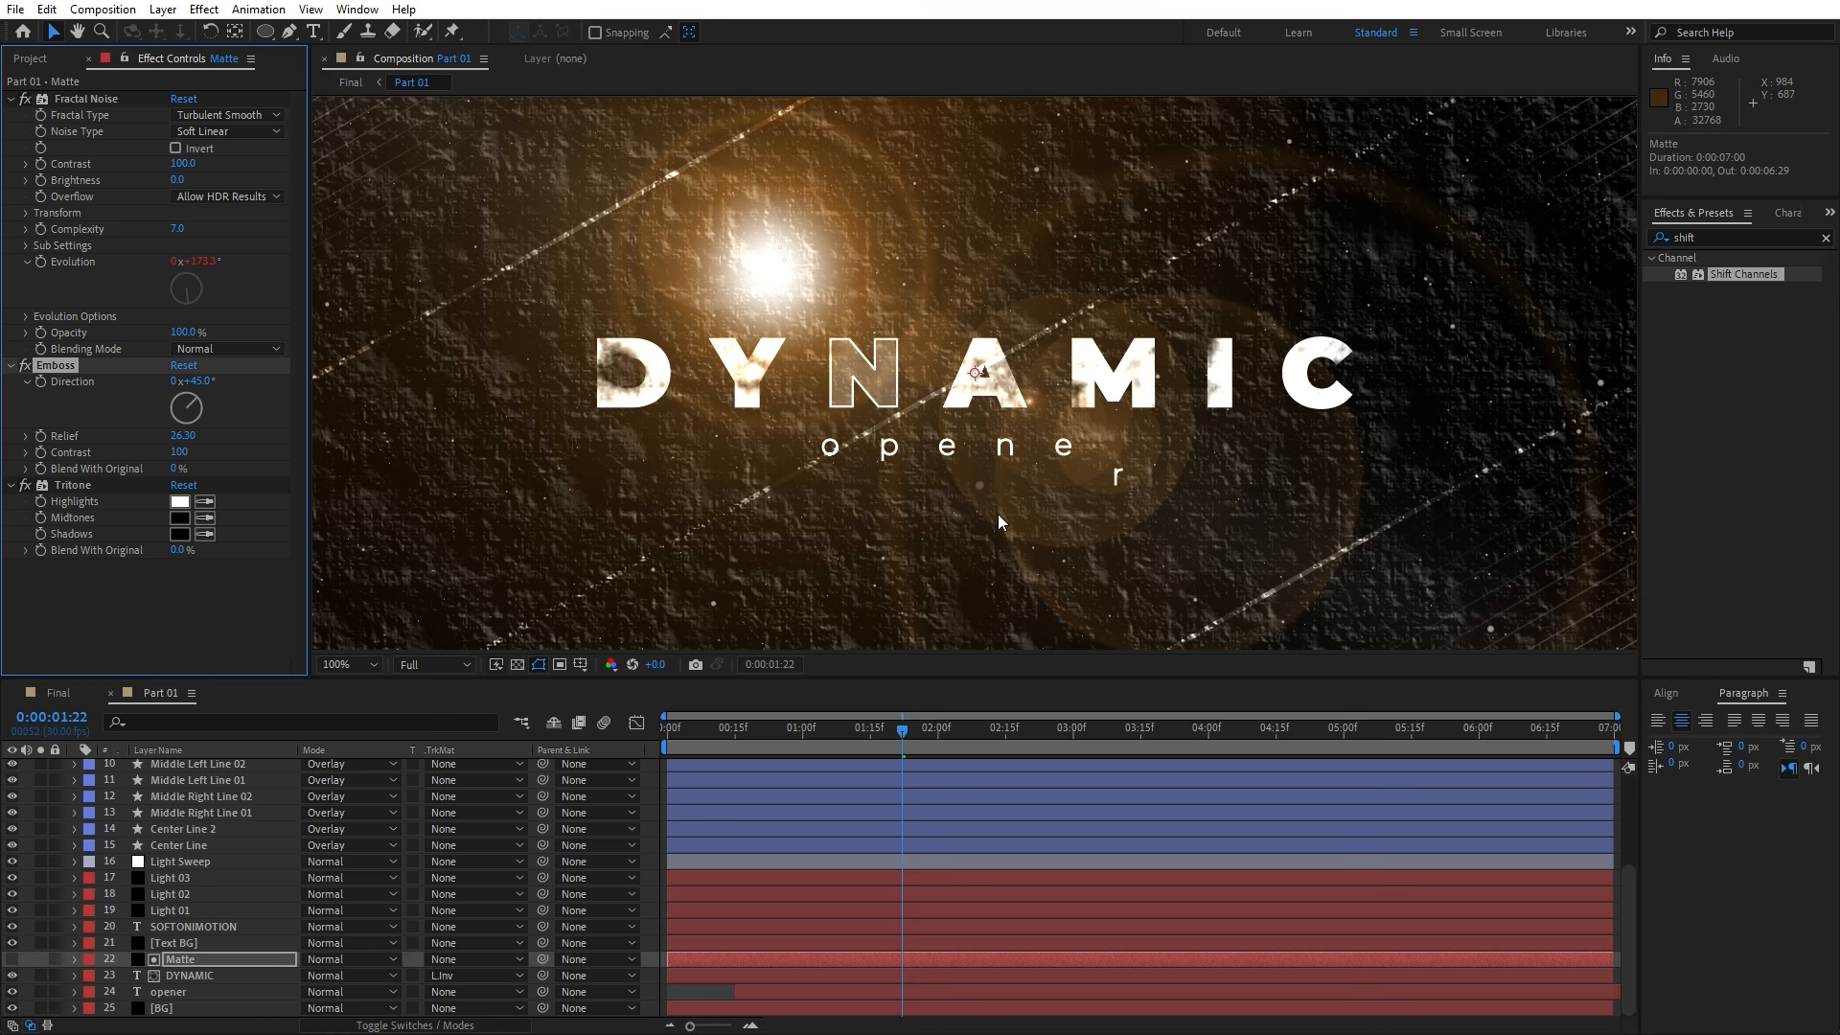
- At 0:00:02:07, set the Matte layer's Fractal Noise Contrast to 192 and Brightness to 4, and its Emboss Contrast to 201
left_click_drag(895, 726, 969, 726)
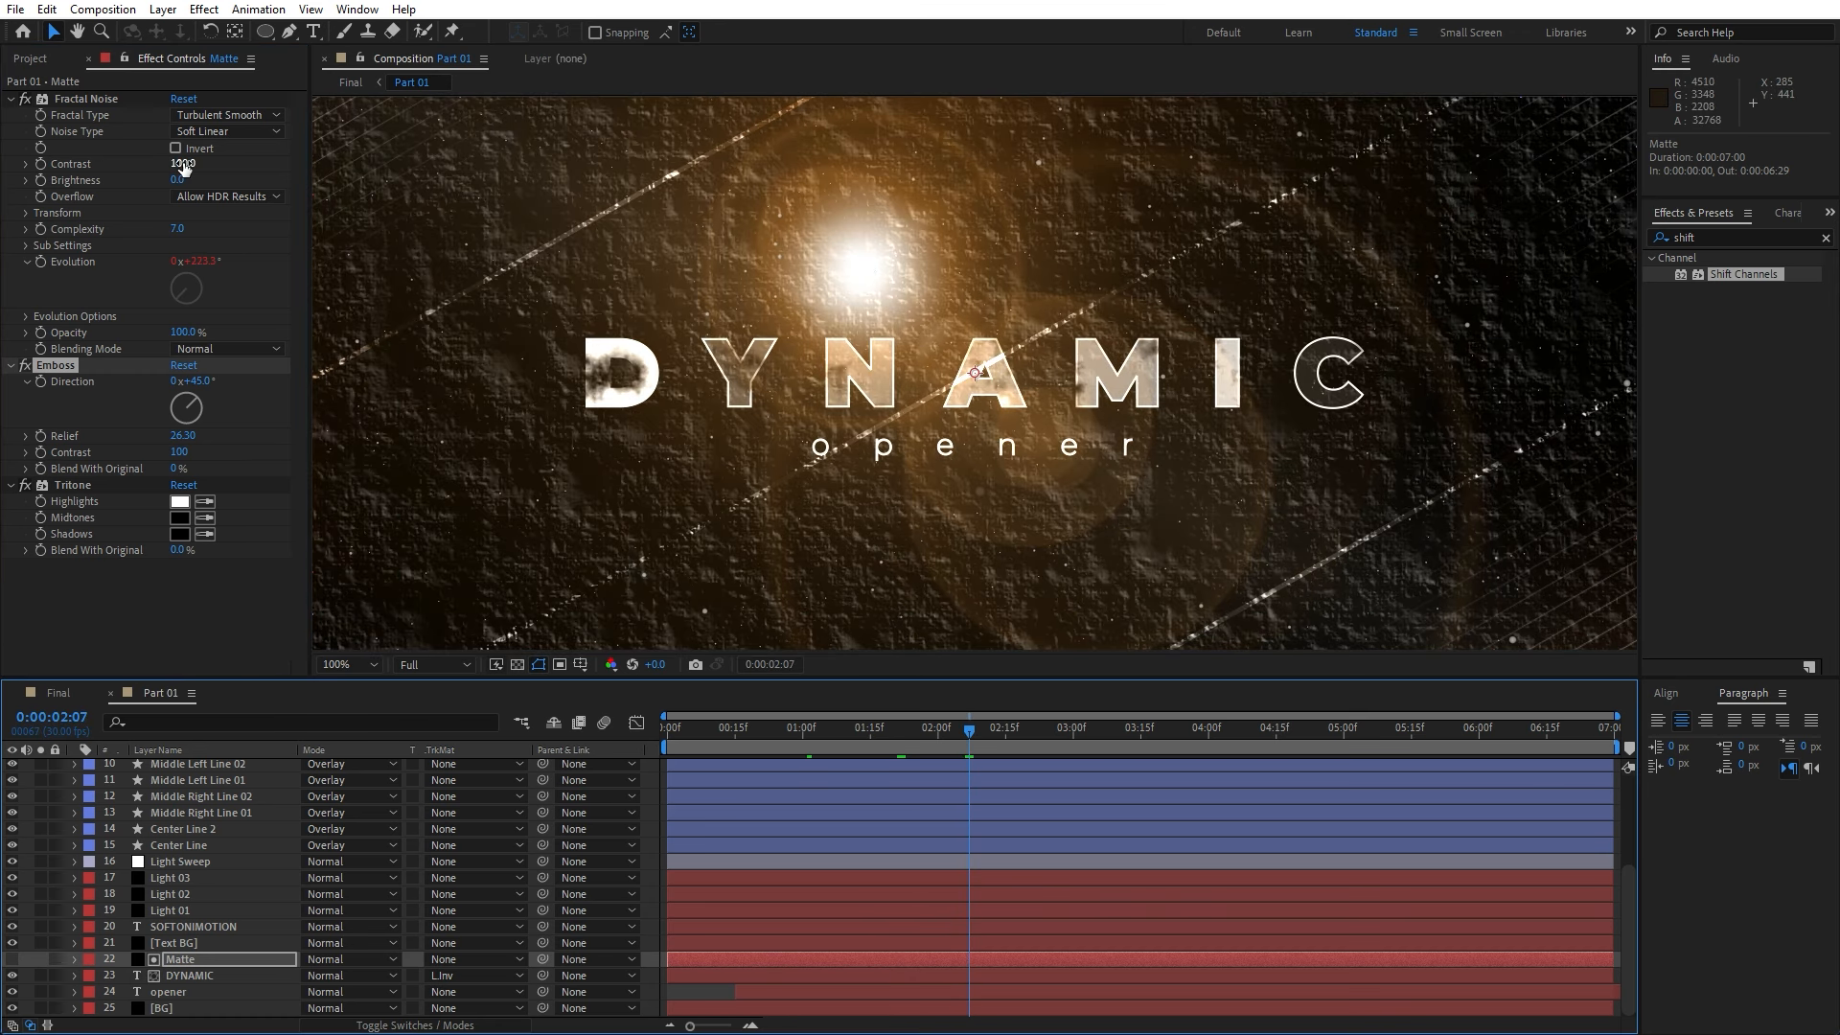
mouse_move(185, 167)
left_mouse_down()
mouse_move(279, 173)
mouse_move(187, 180)
left_mouse_up()
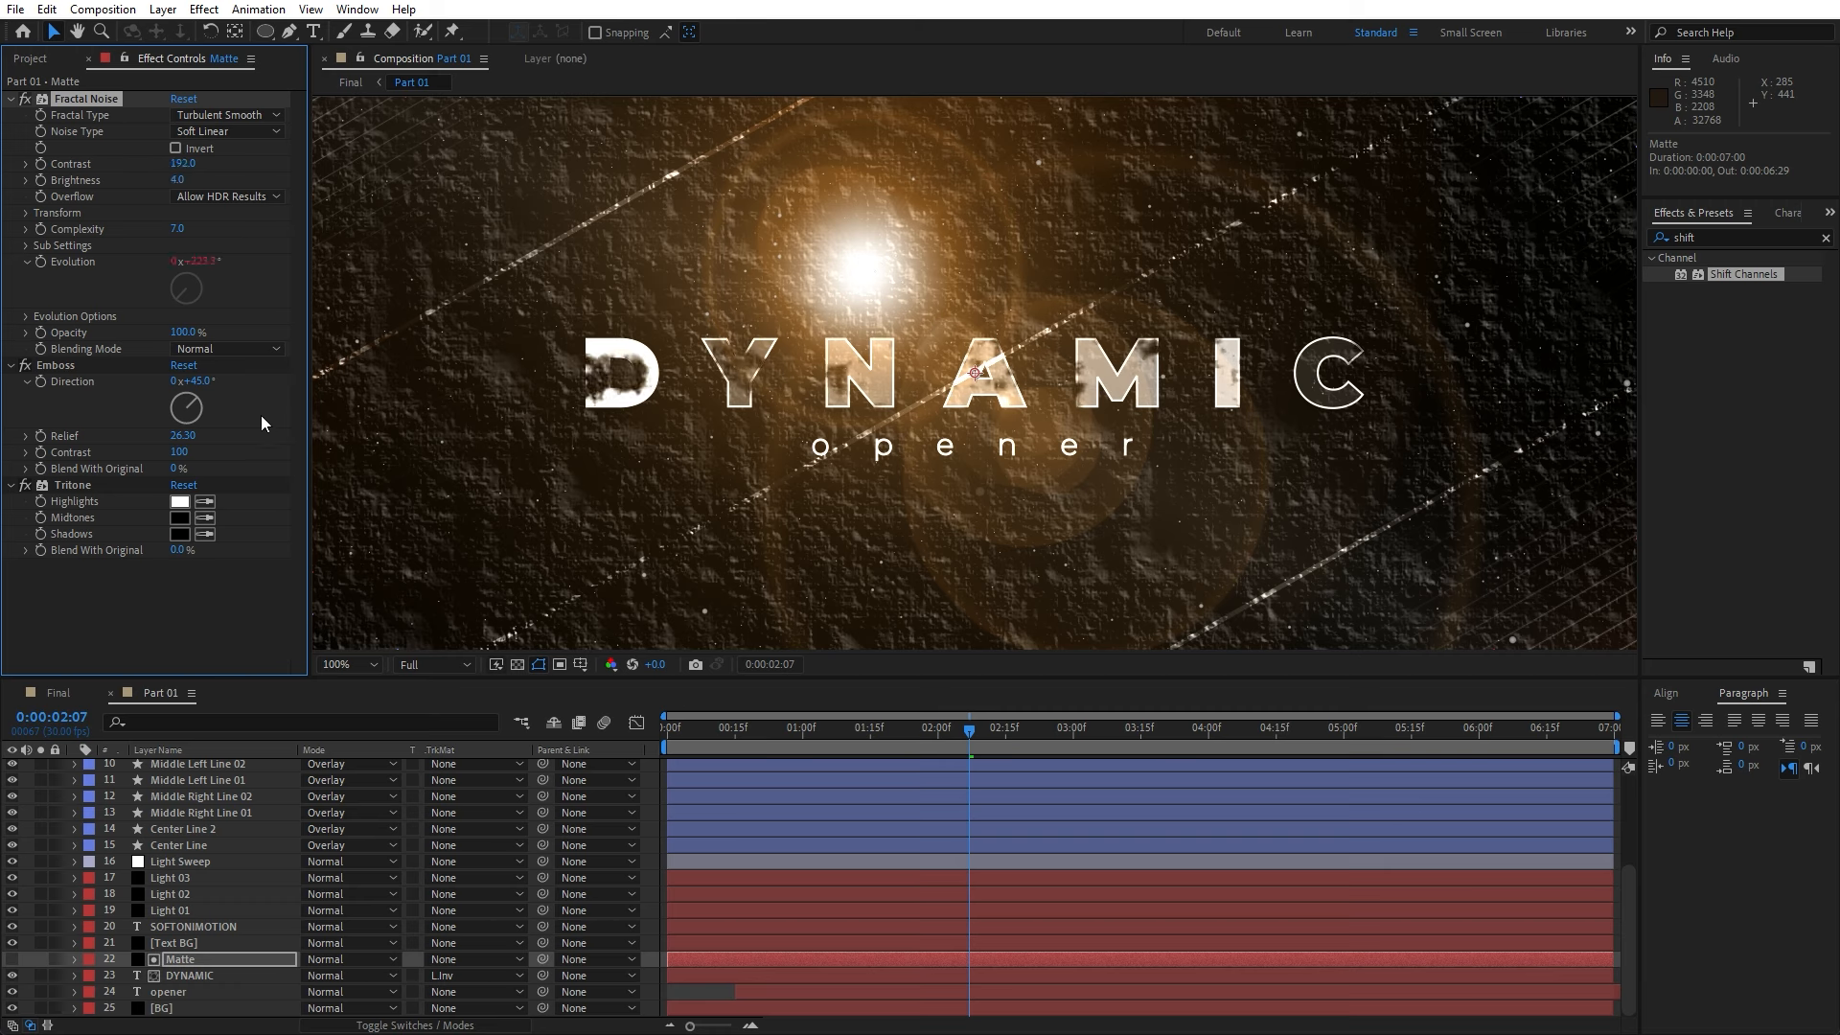
left_click_drag(191, 454, 329, 452)
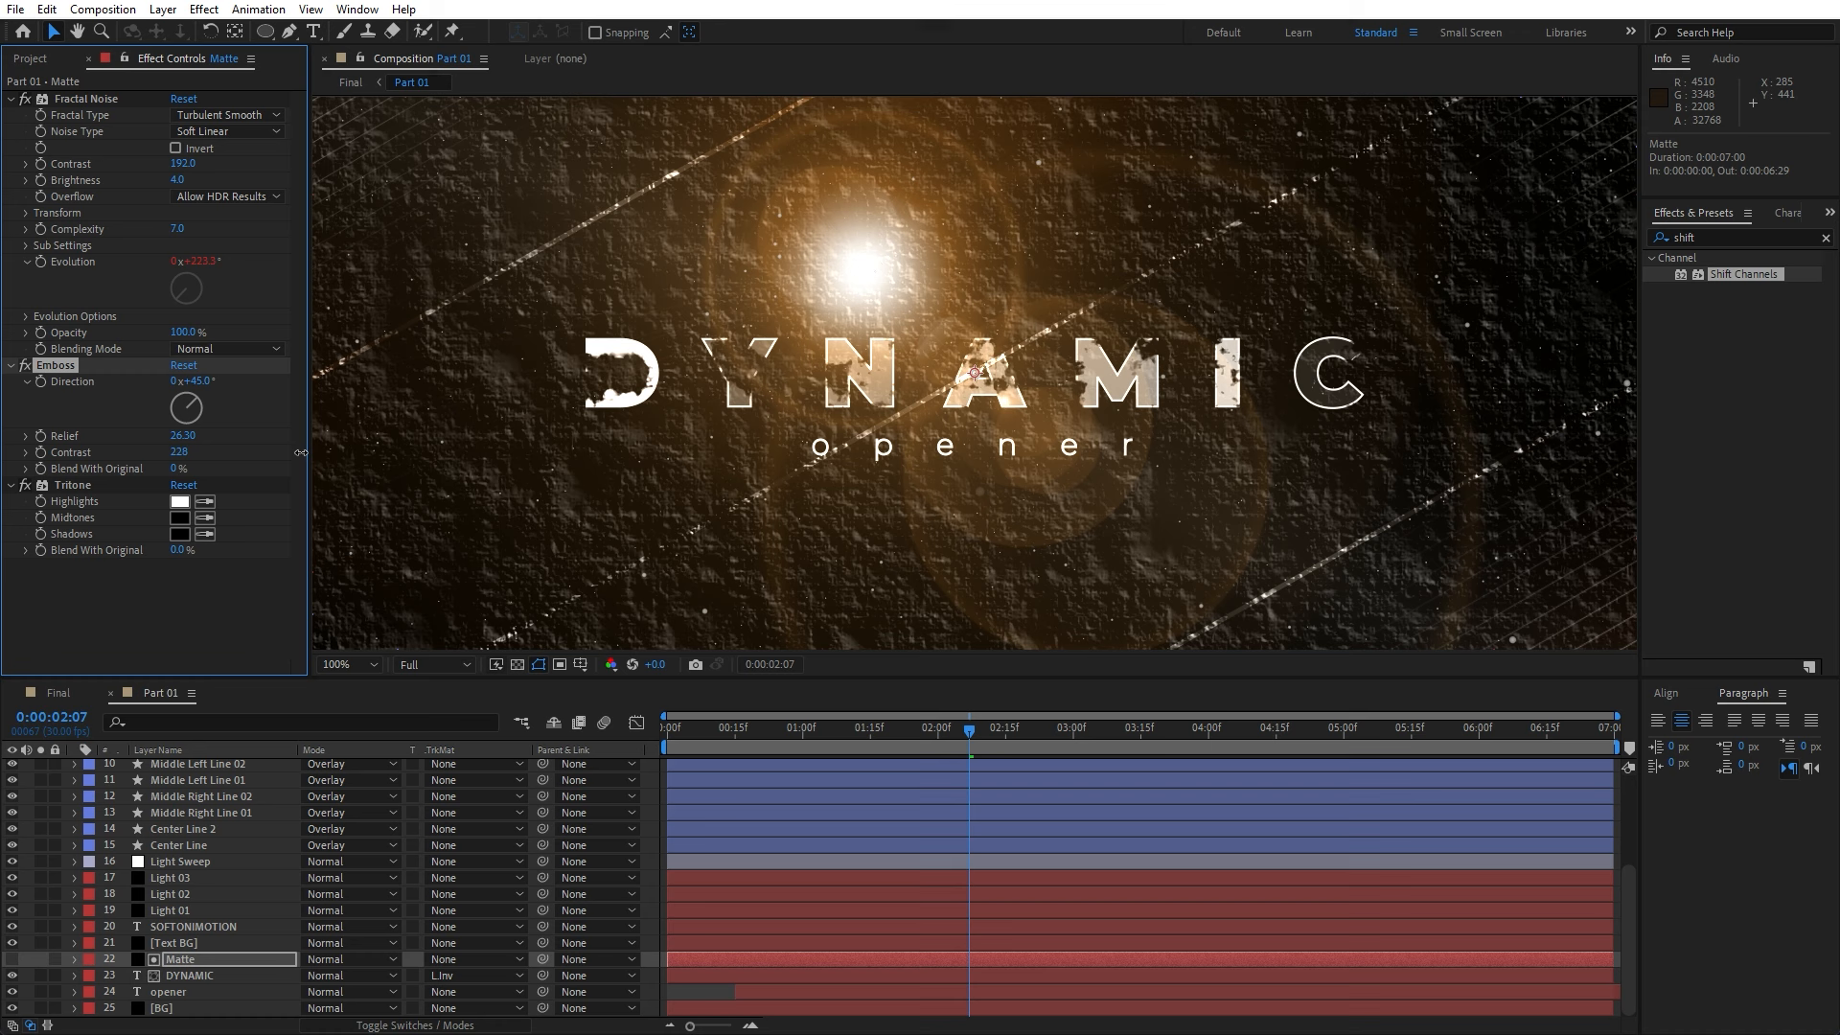
- Preview the Part 01 composition to check the textured matte on the animated DYNAMIC text
key("comma")
key("comma")
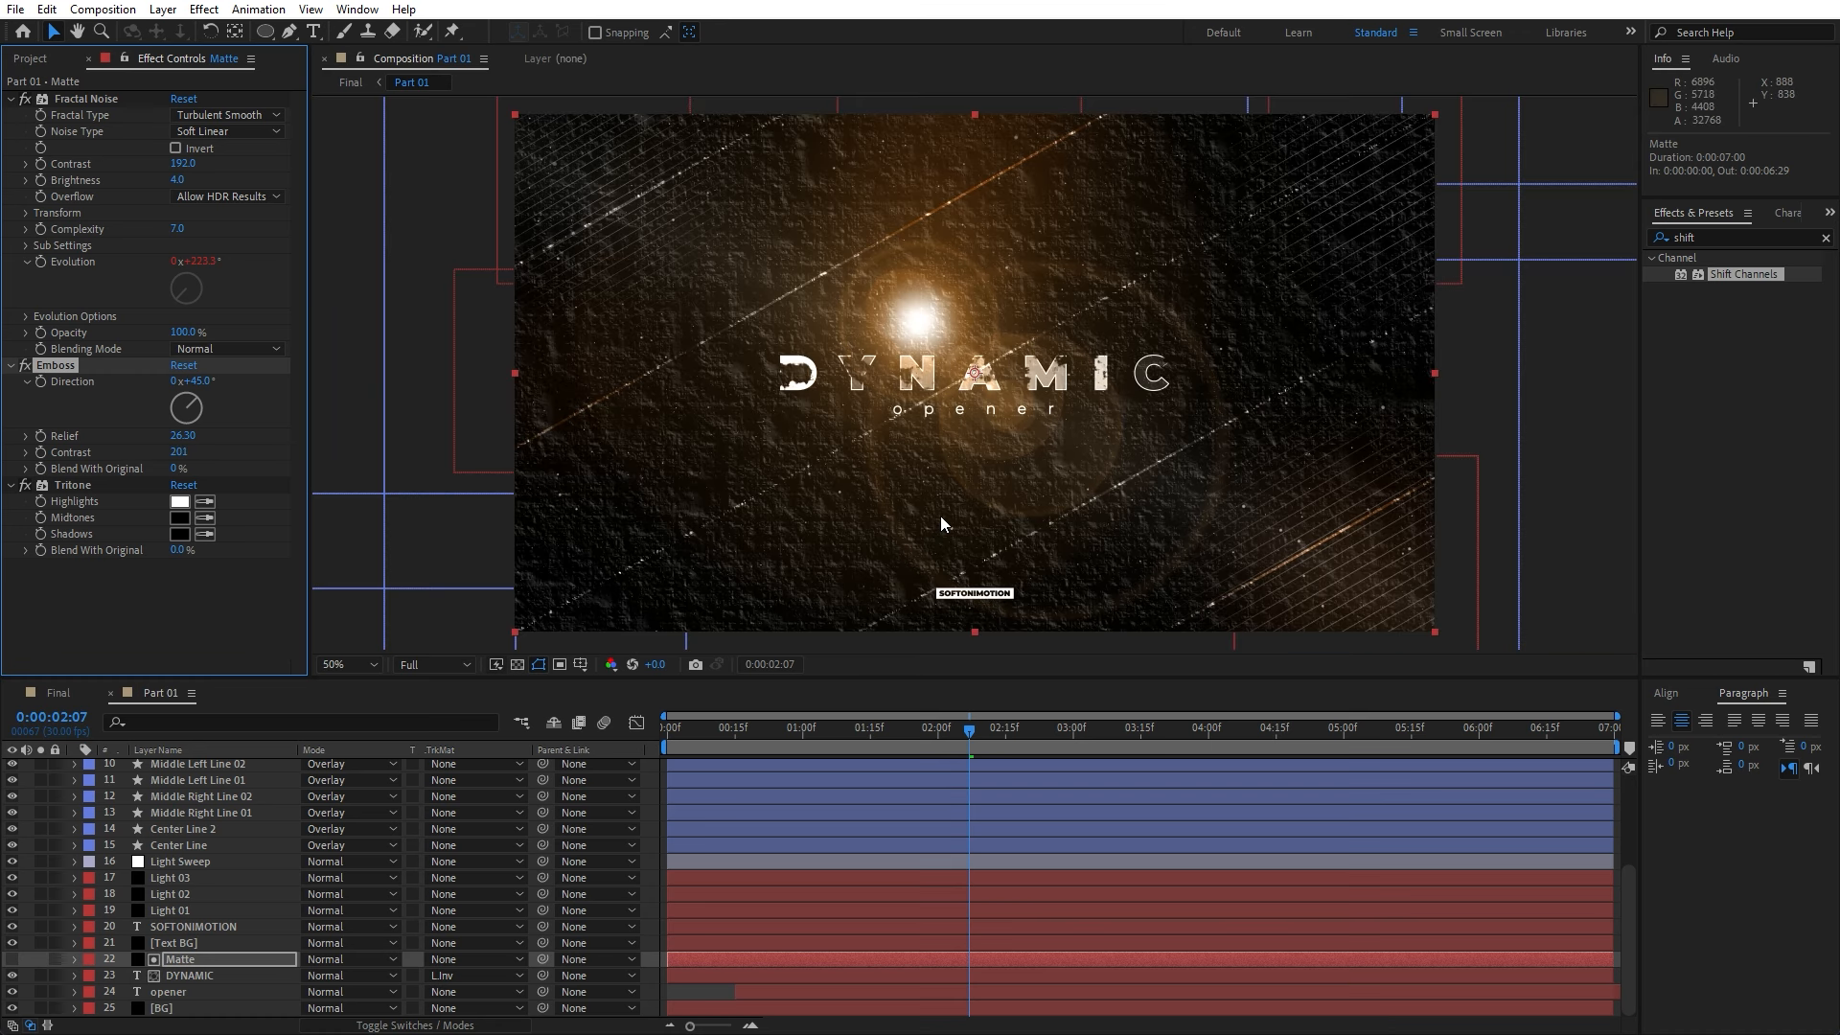
key("space")
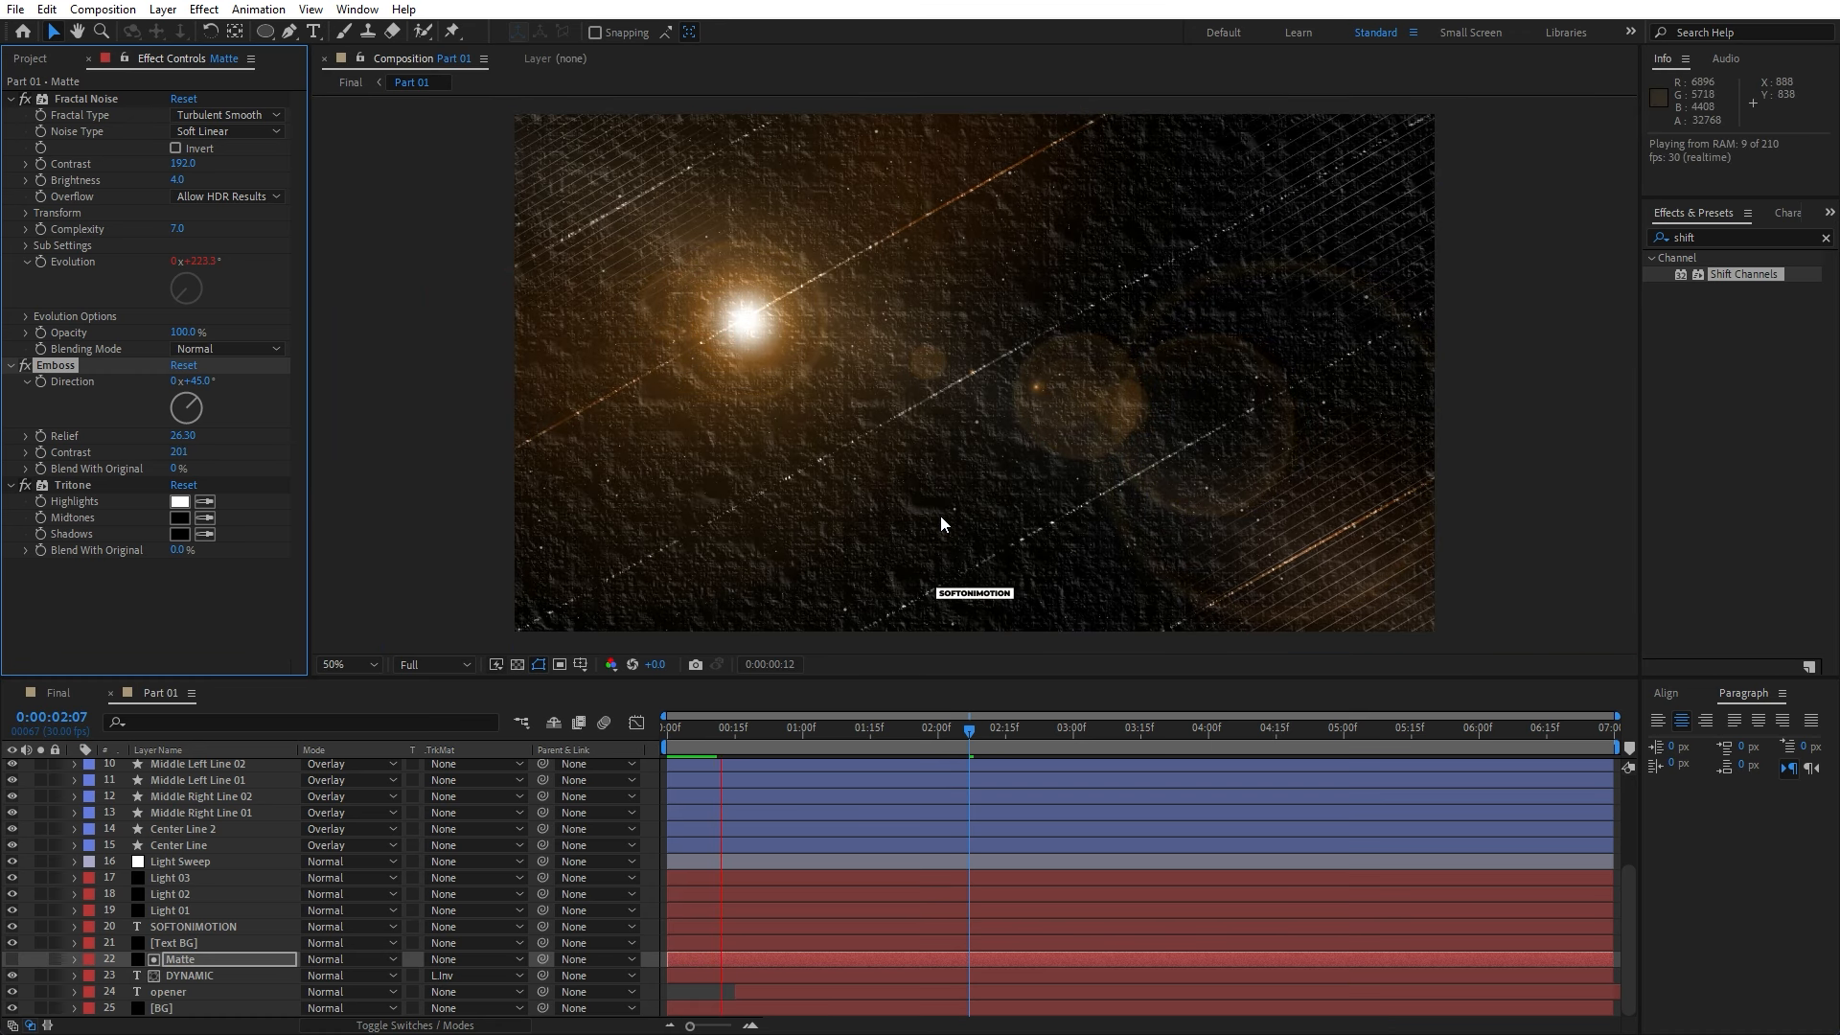
left_click(952, 731)
key("space")
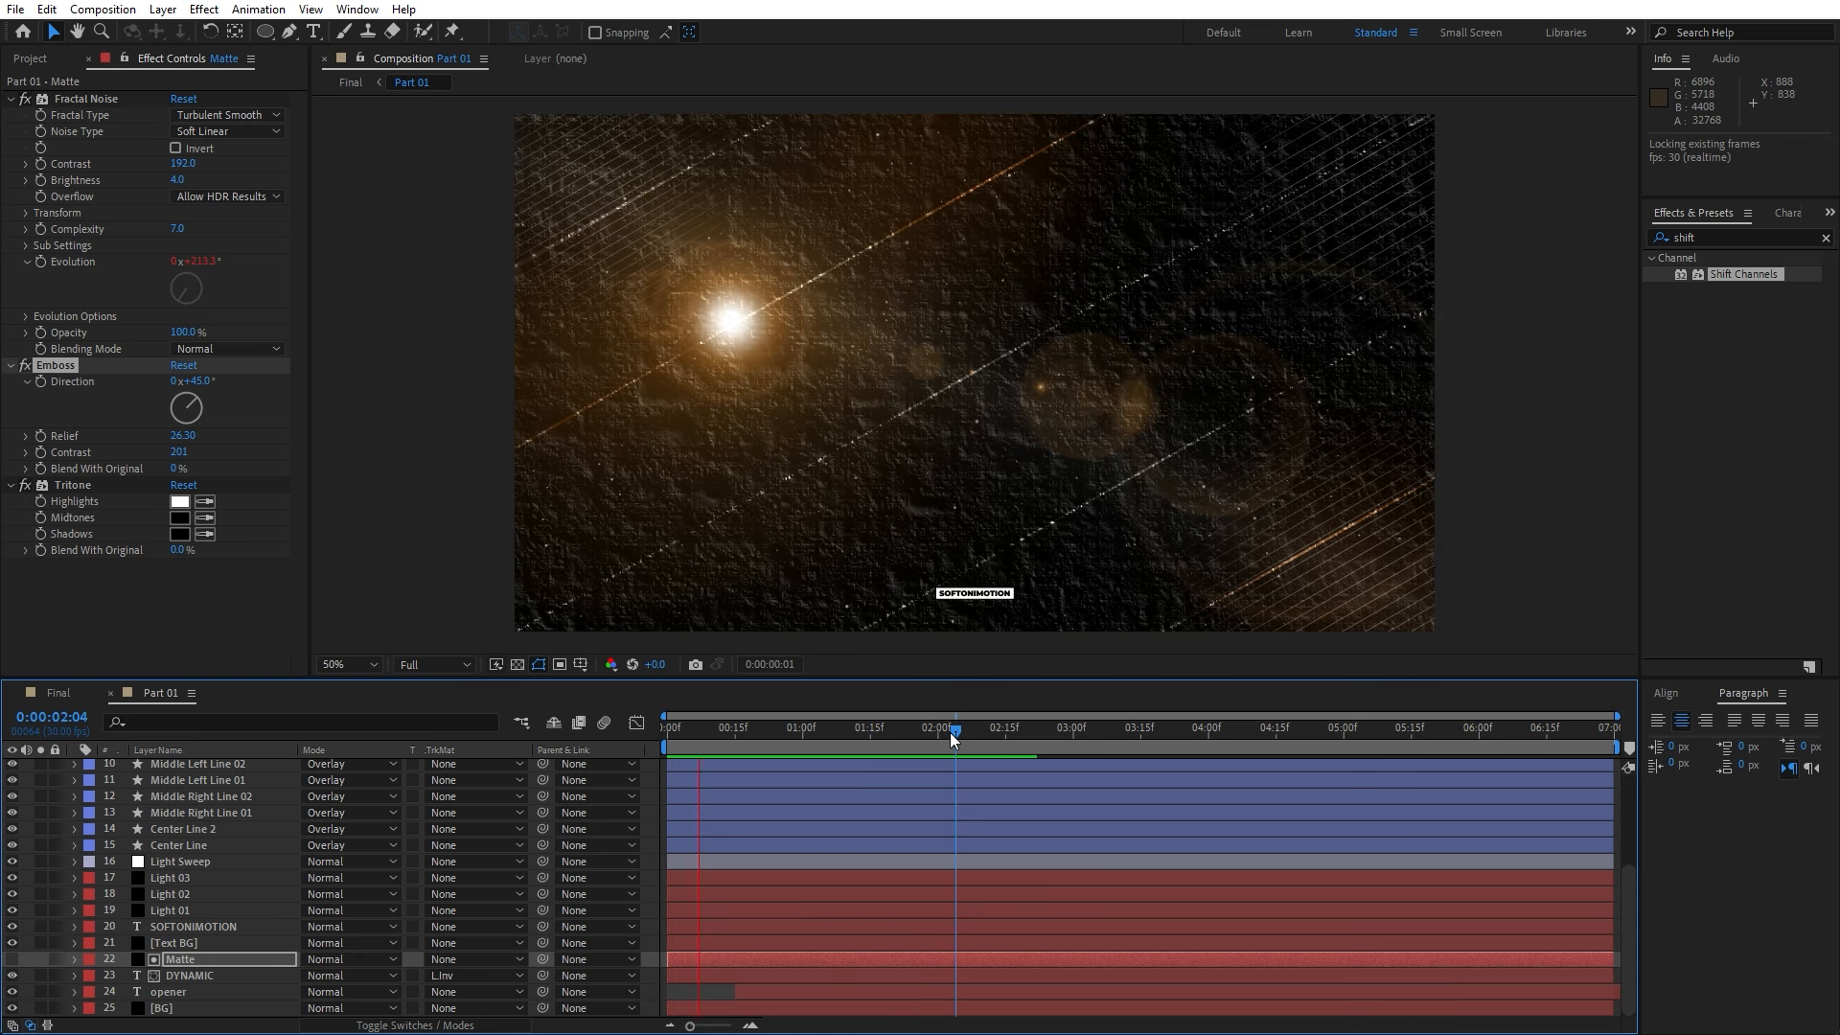
key("space")
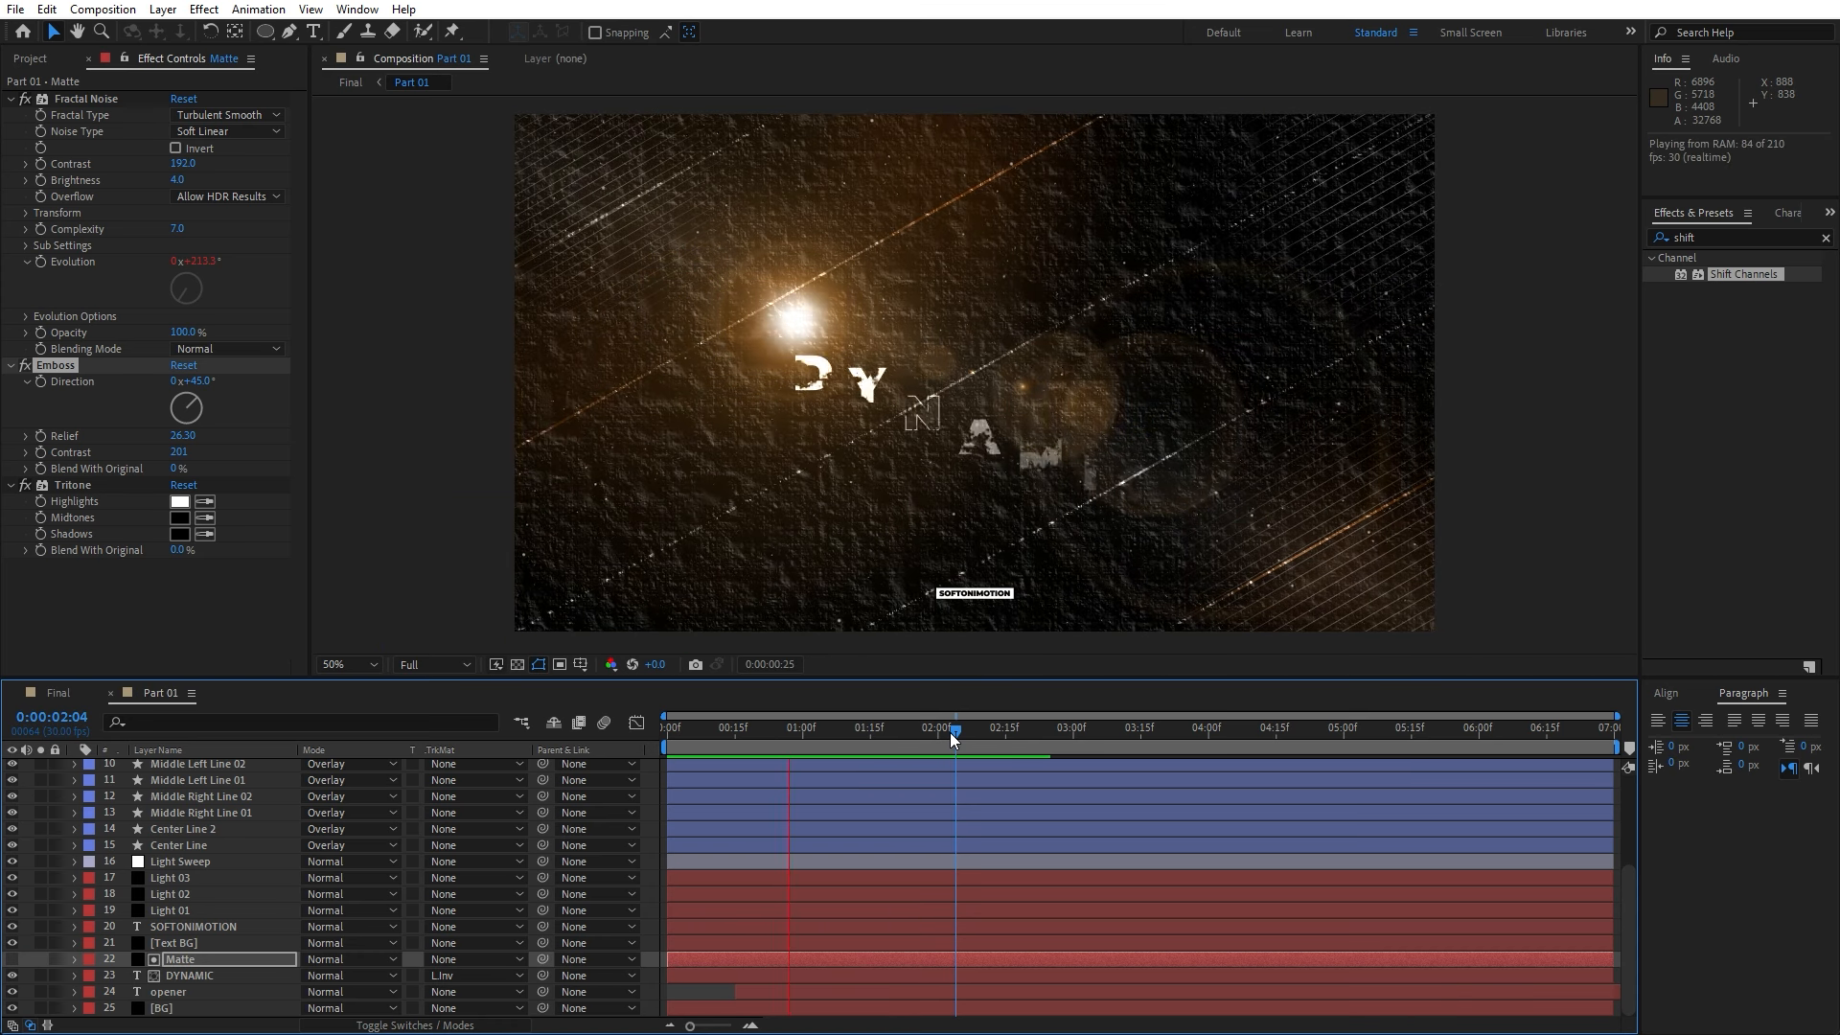
key("space")
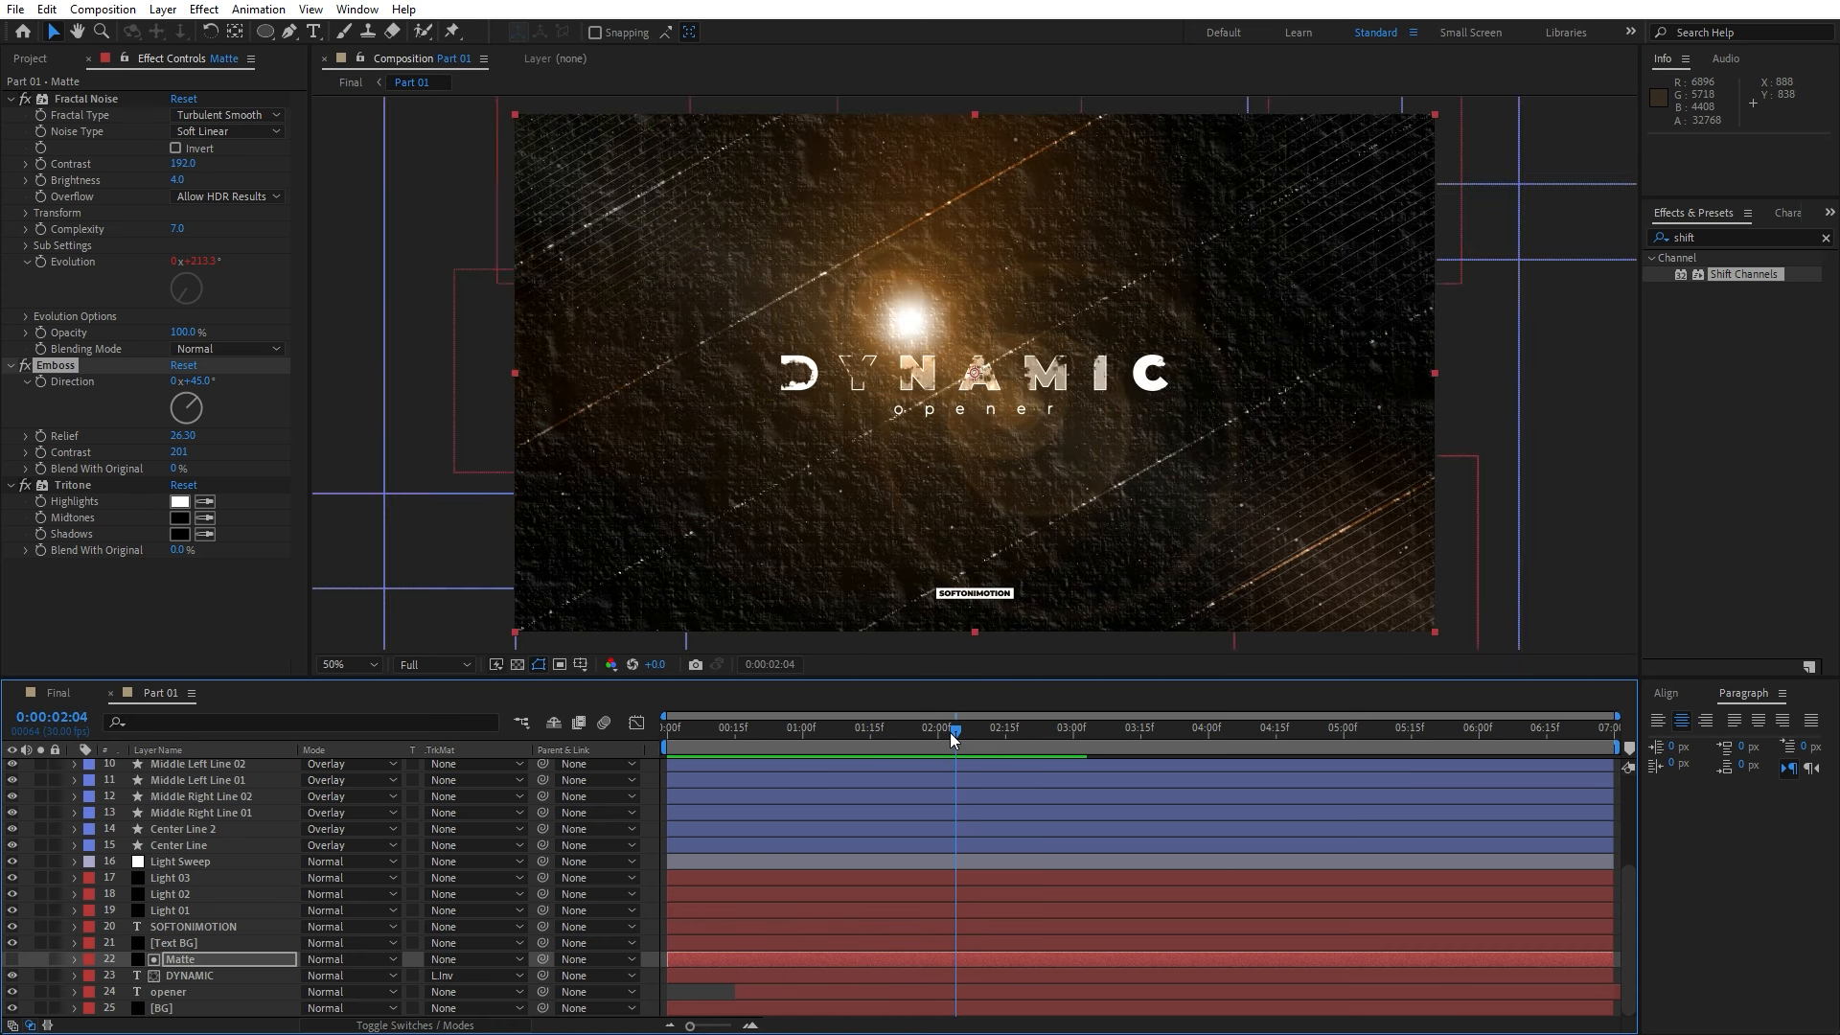
- Switch to the Final composition, move to 0:00:02:27, and preview the finished opener
left_click(56, 694)
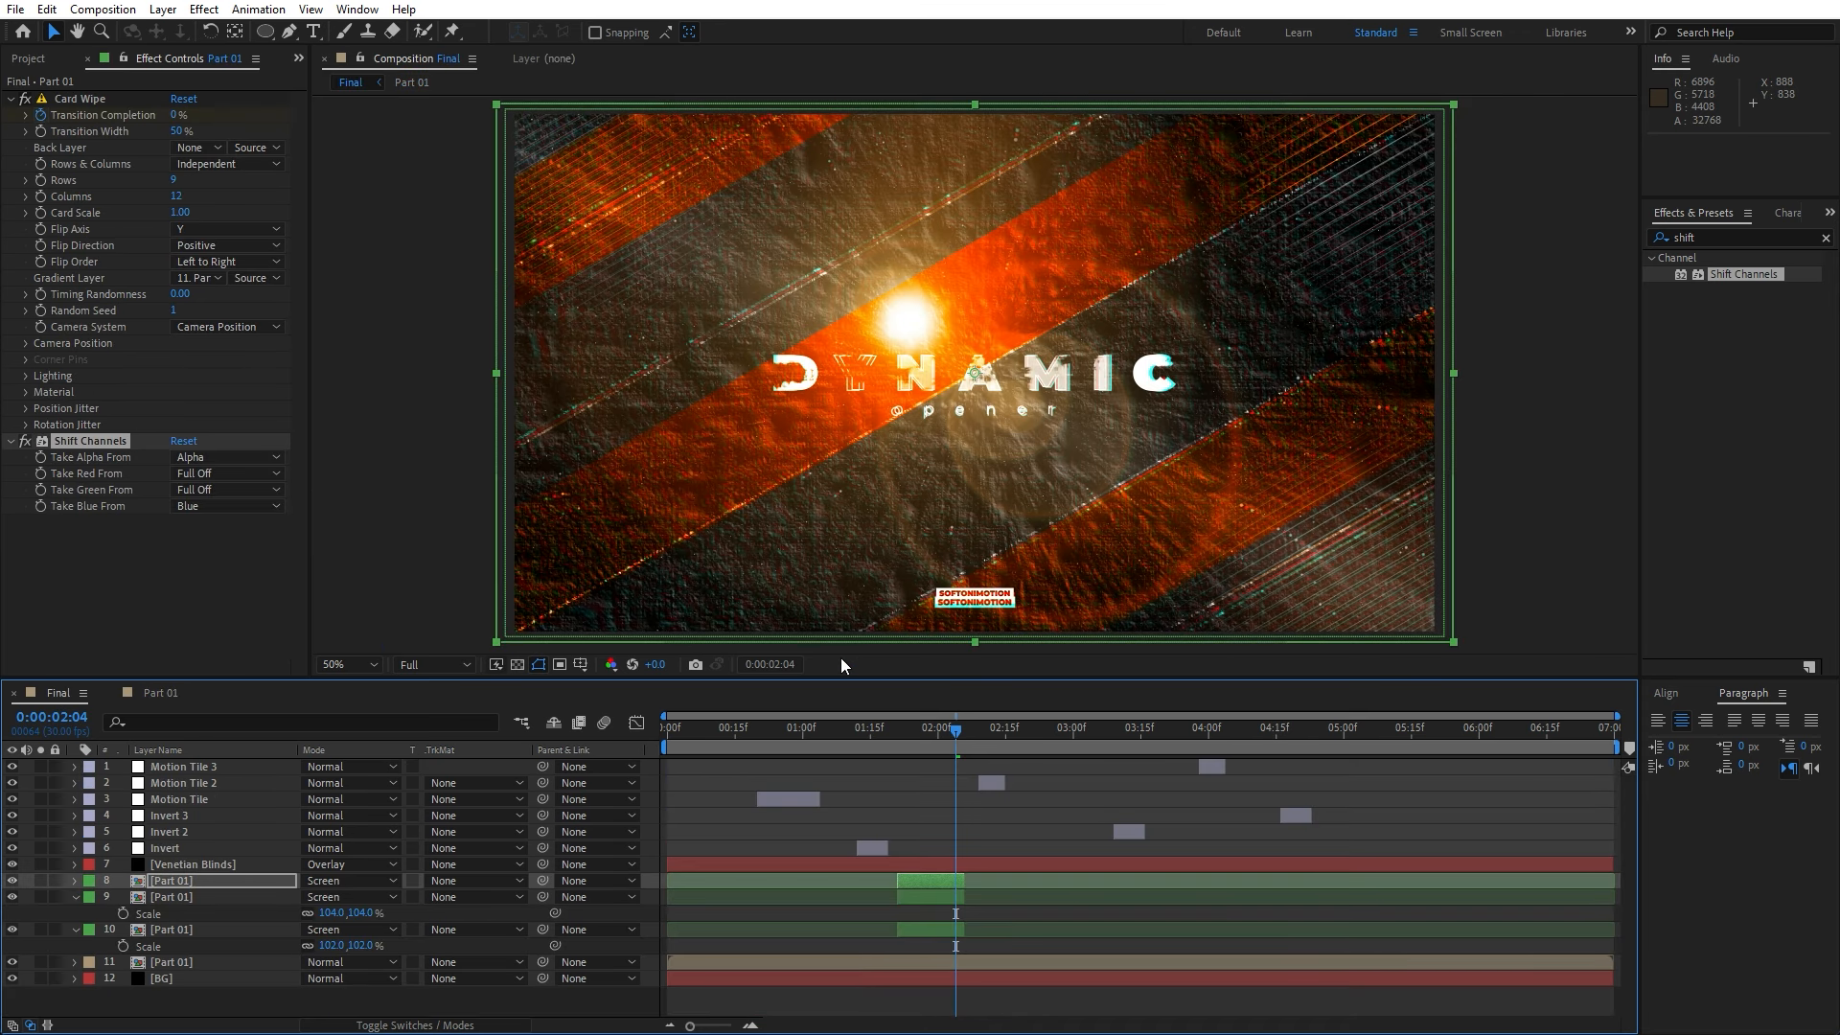
left_click_drag(960, 733, 1060, 730)
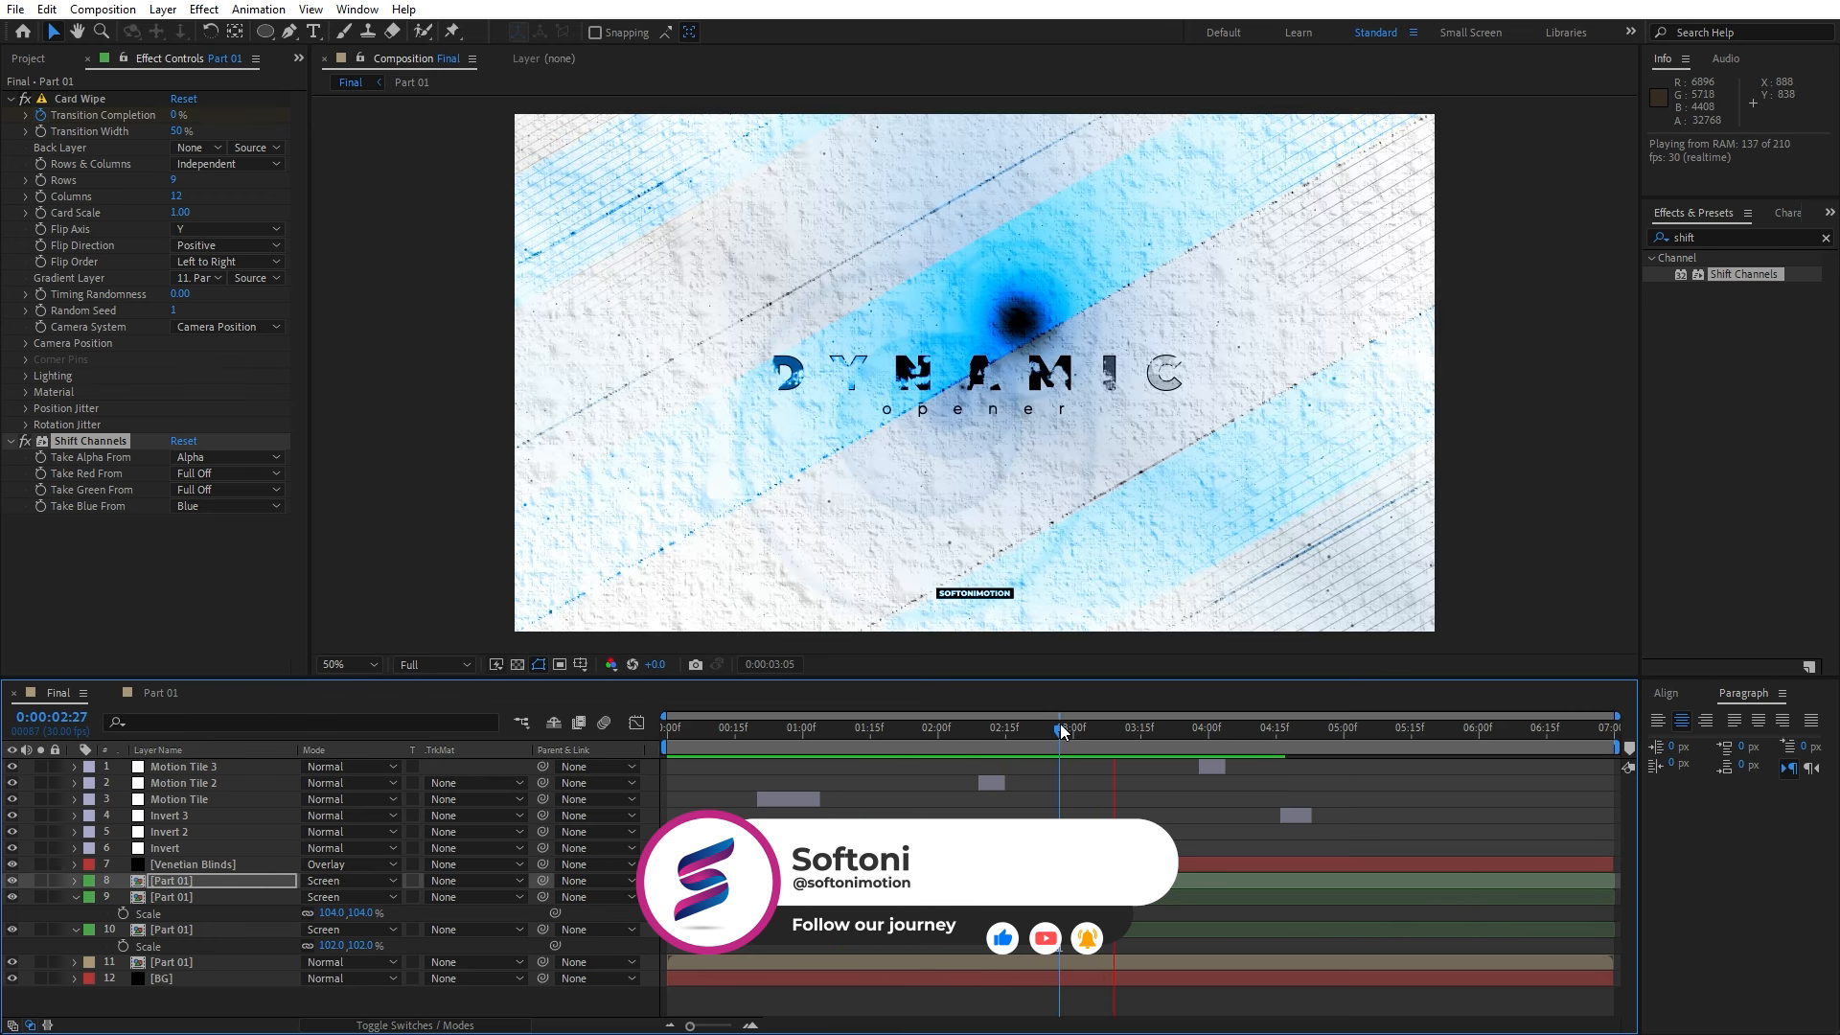
key("space")
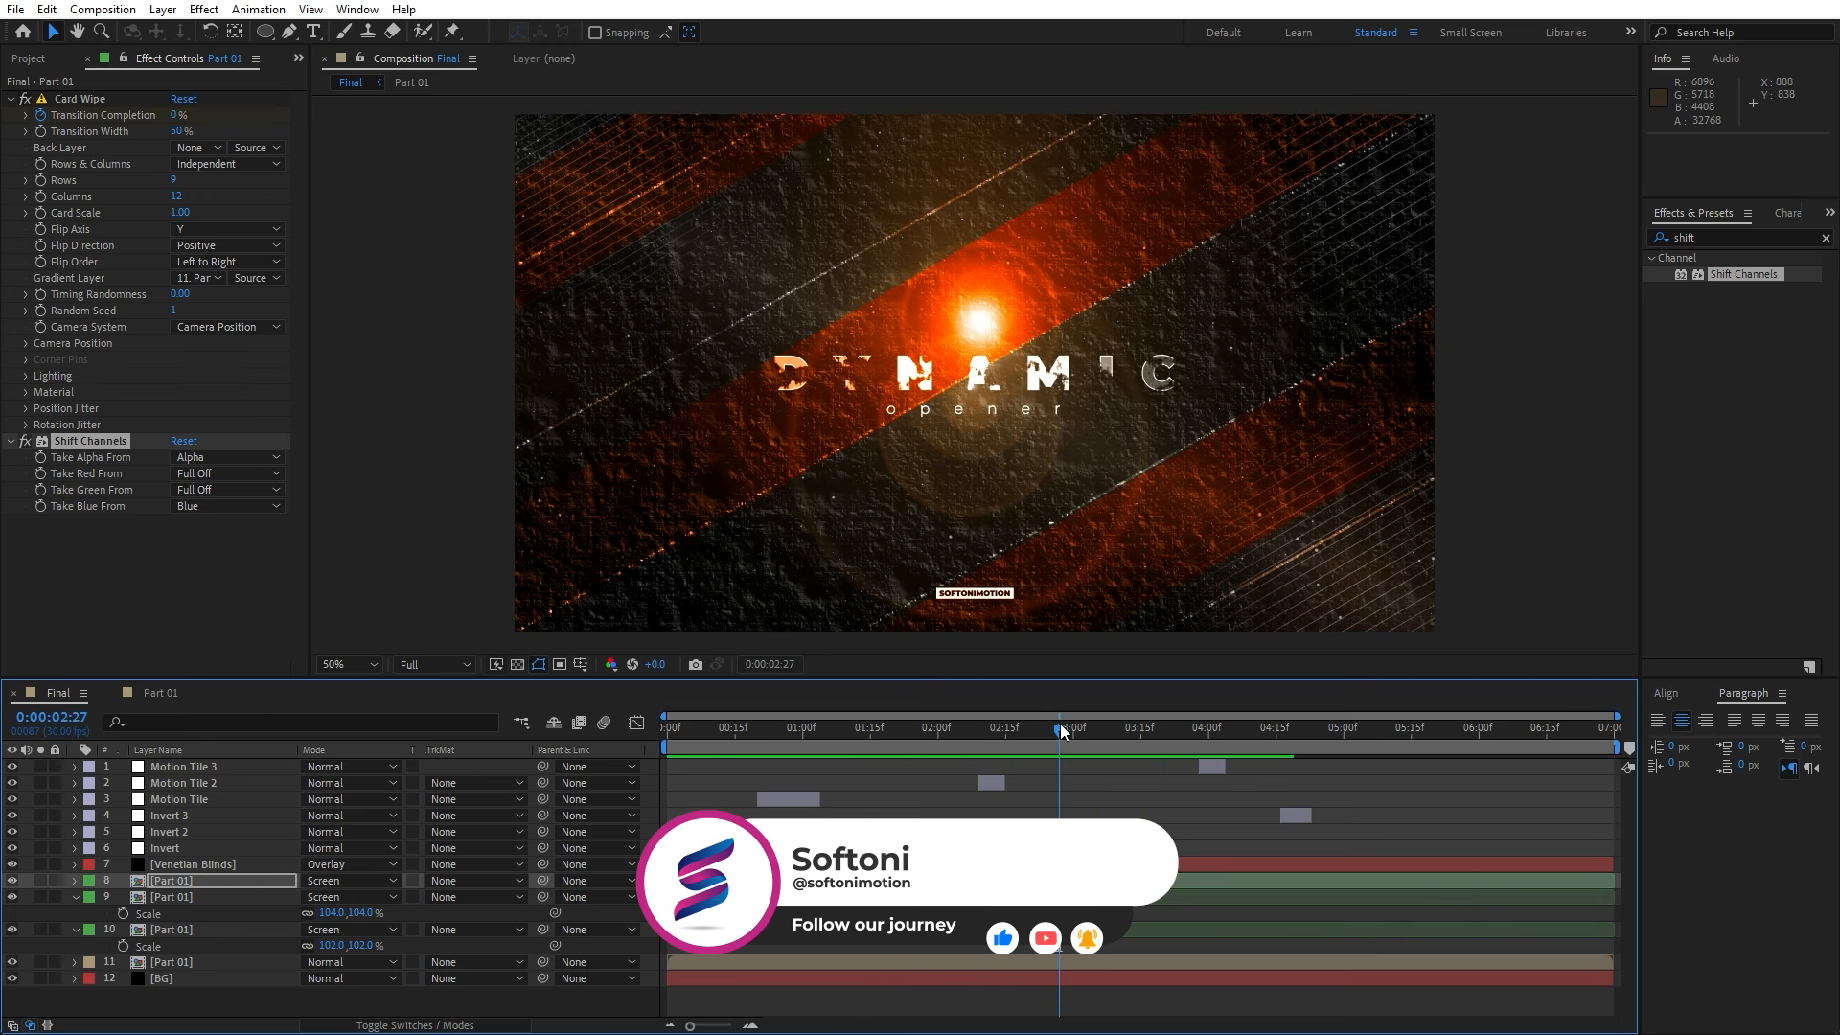